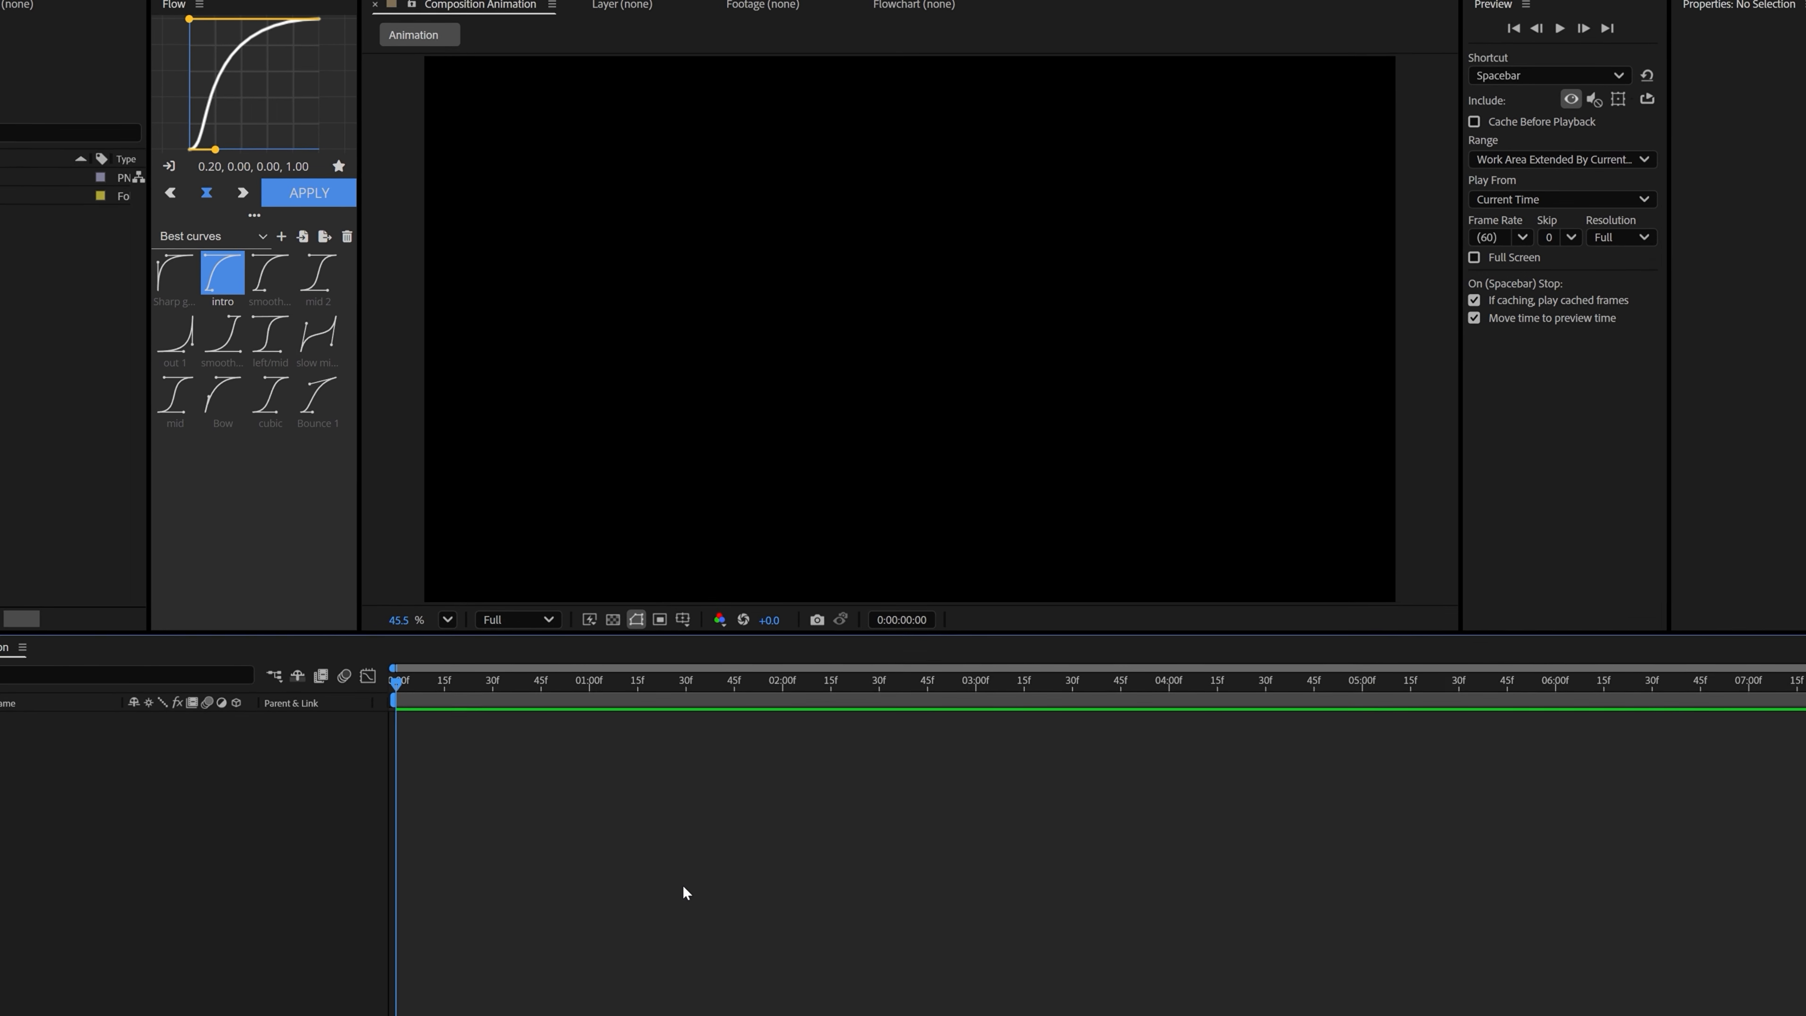
- Check the composition's resolution and duration settings and accept them
key("ctrl+k")
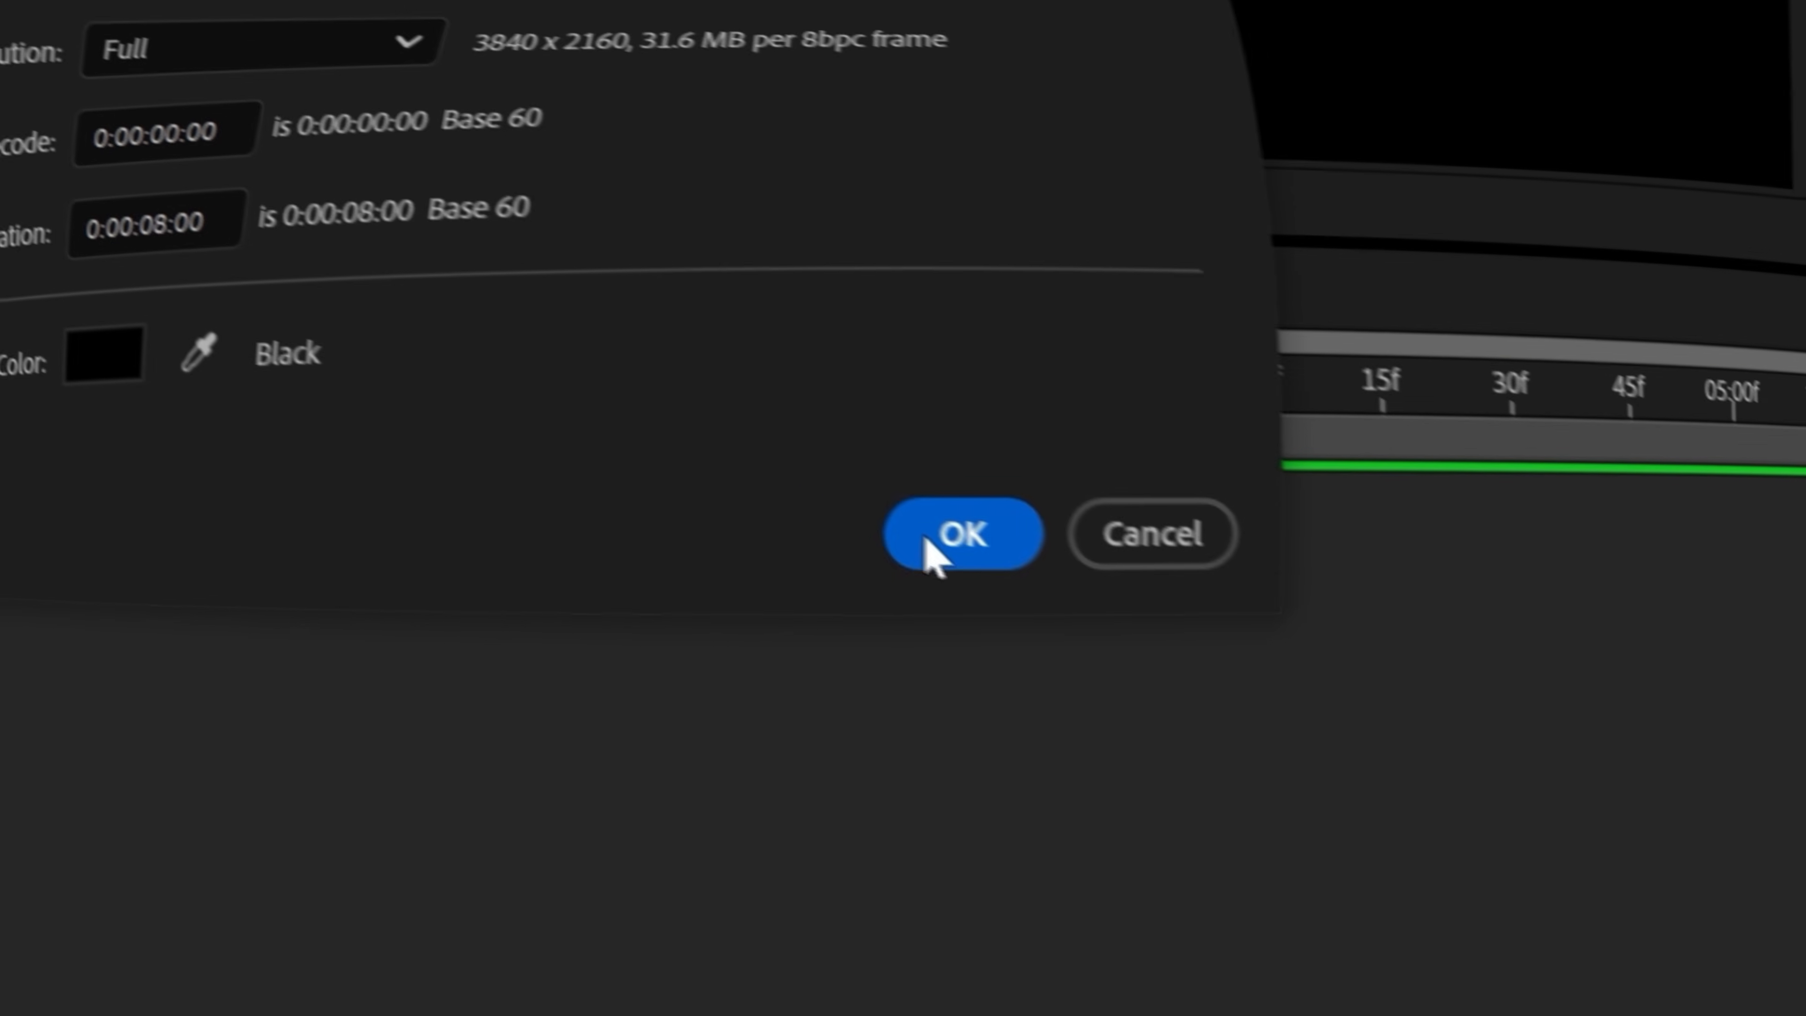
left_click(1742, 853)
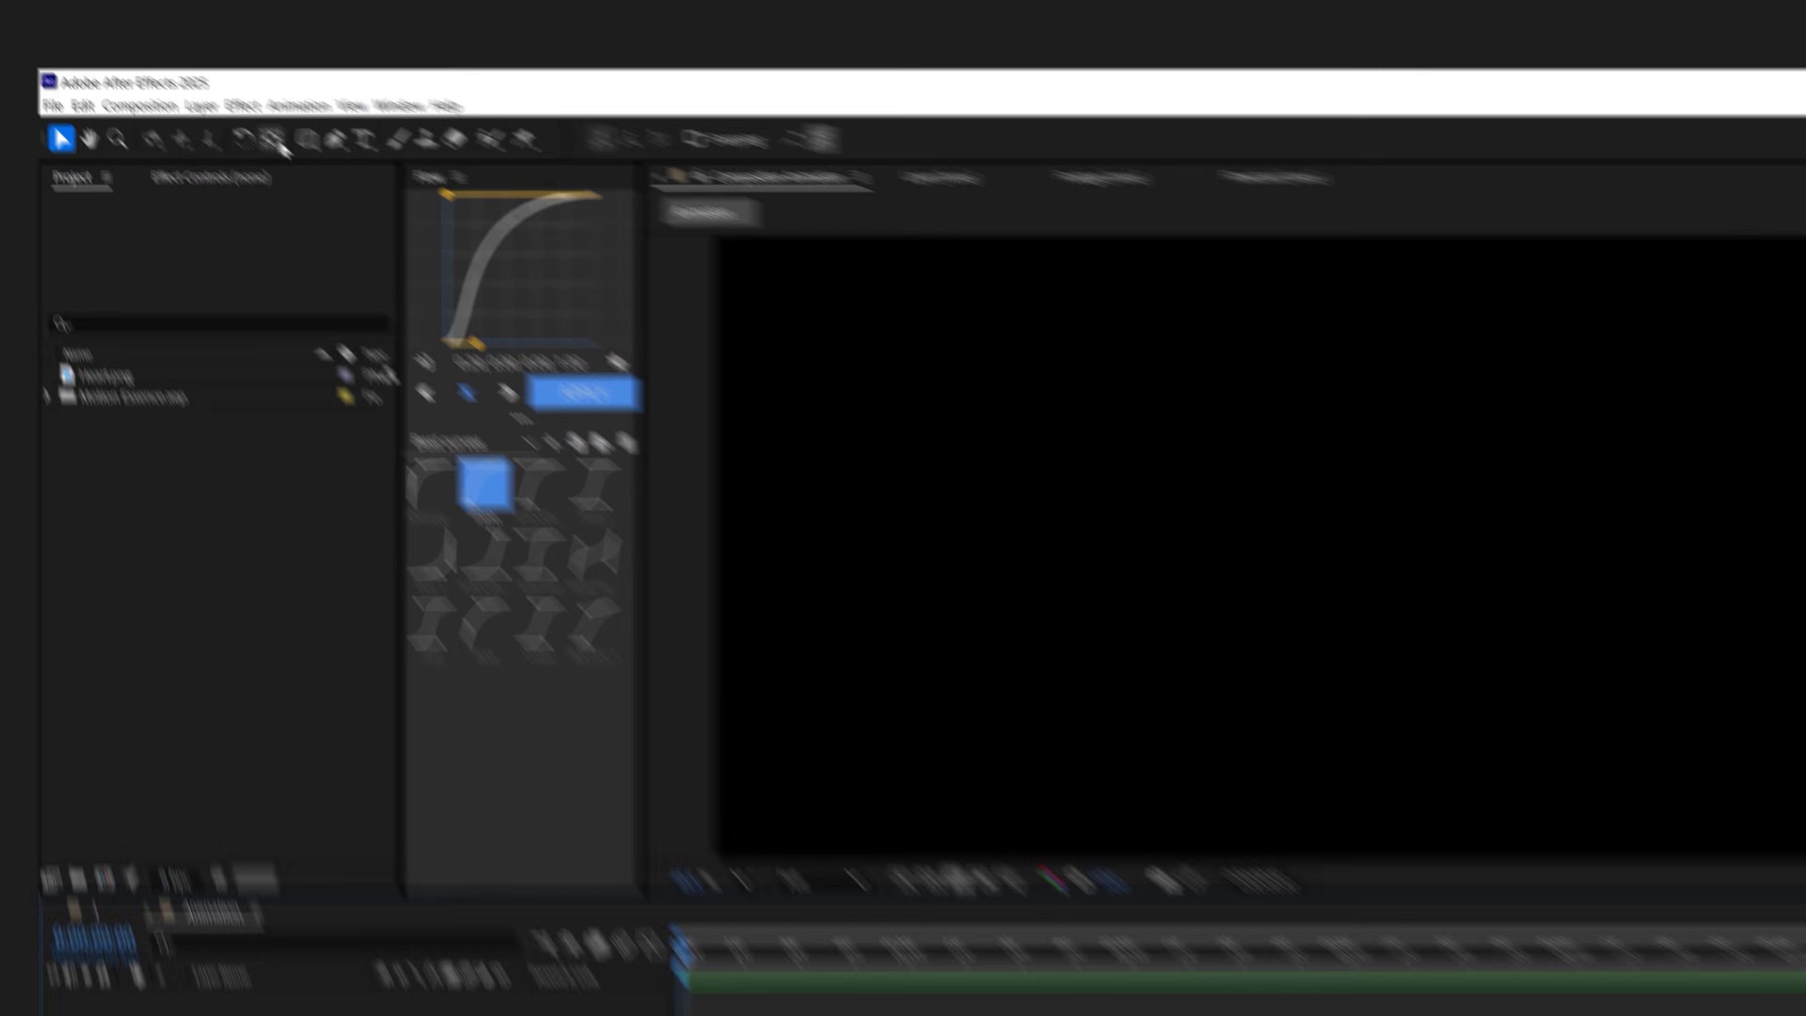
- Draw a rounded square about 565 px wide at the composition's centre with the Rounded Rectangle tool and name its layer Frame
left_click(194, 54)
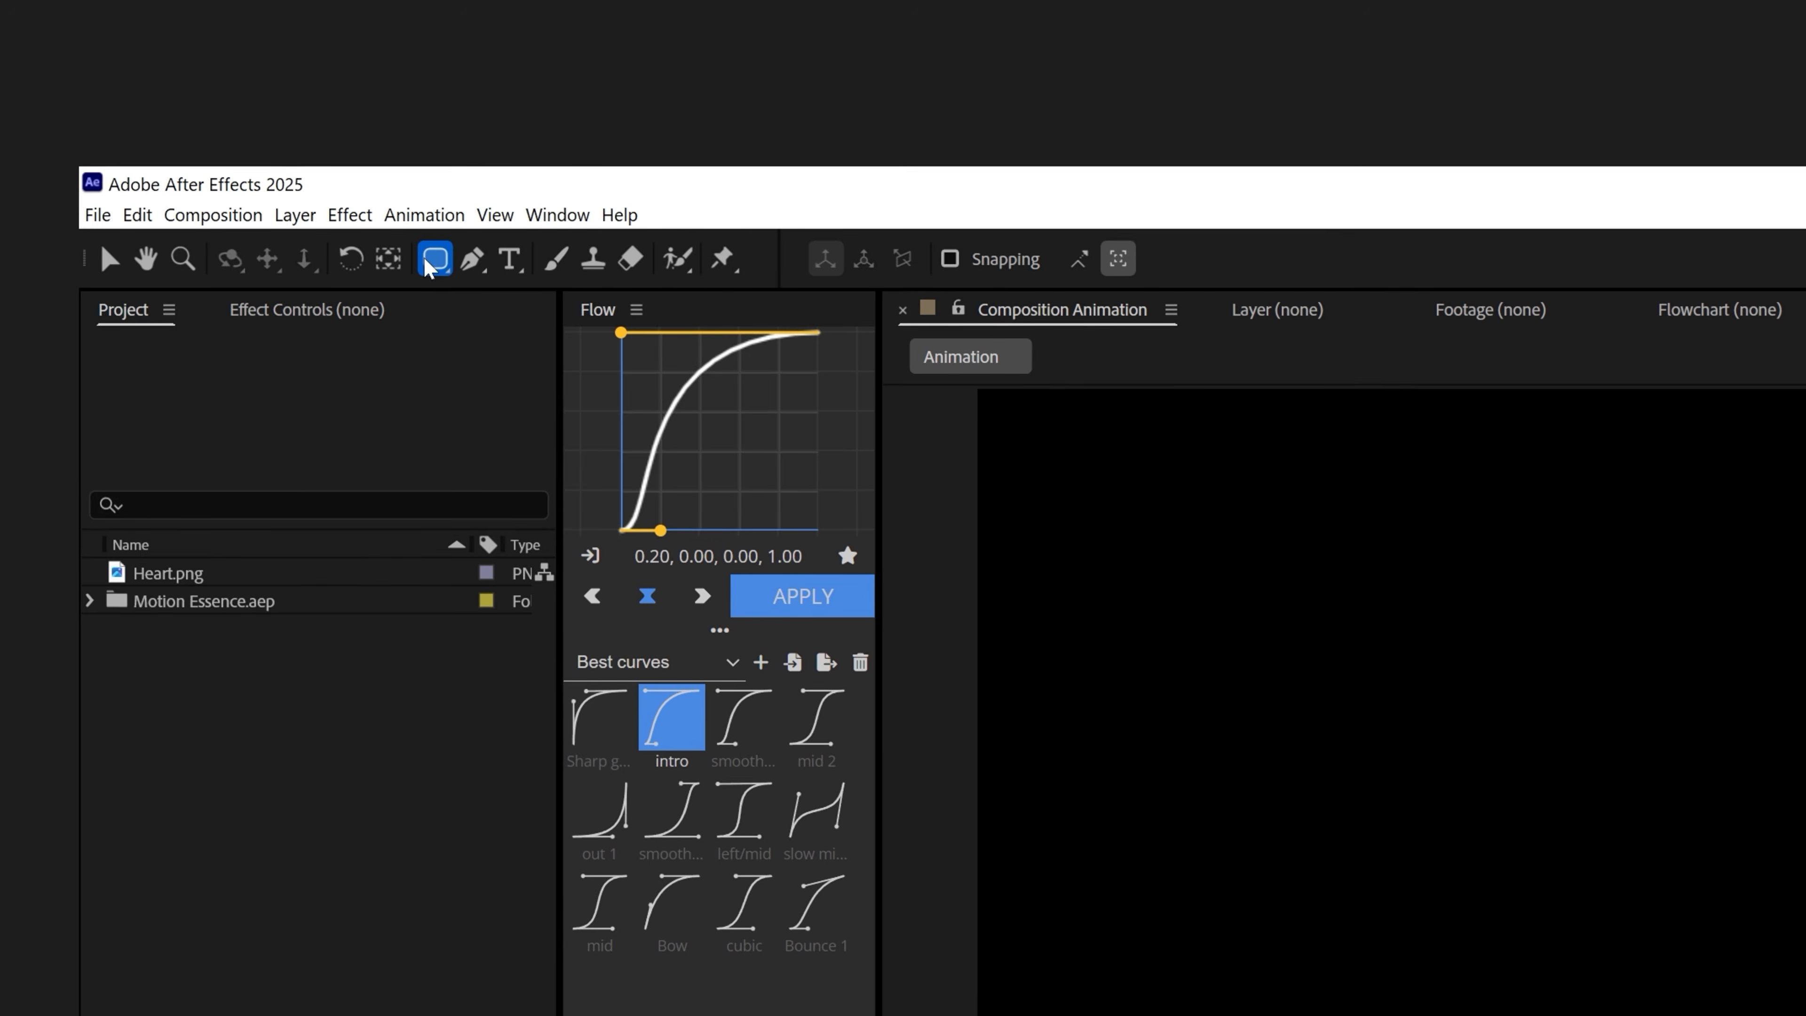
left_click(429, 262)
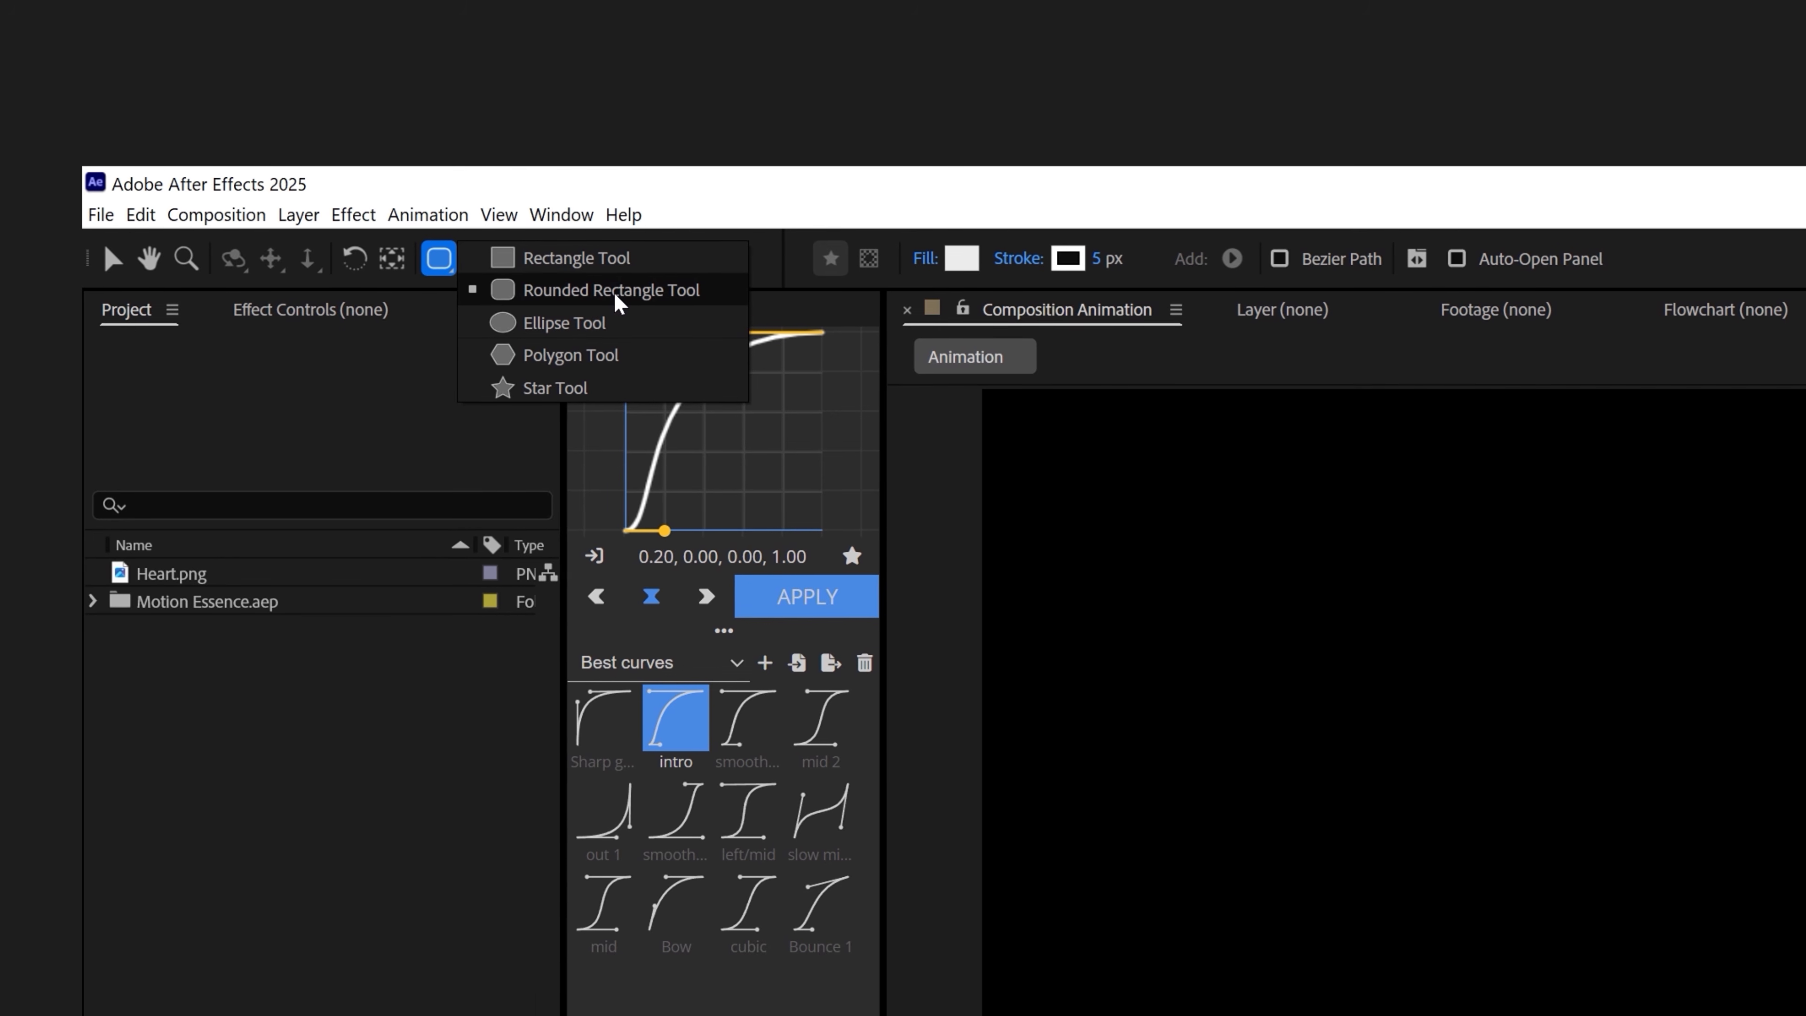
left_click(555, 387)
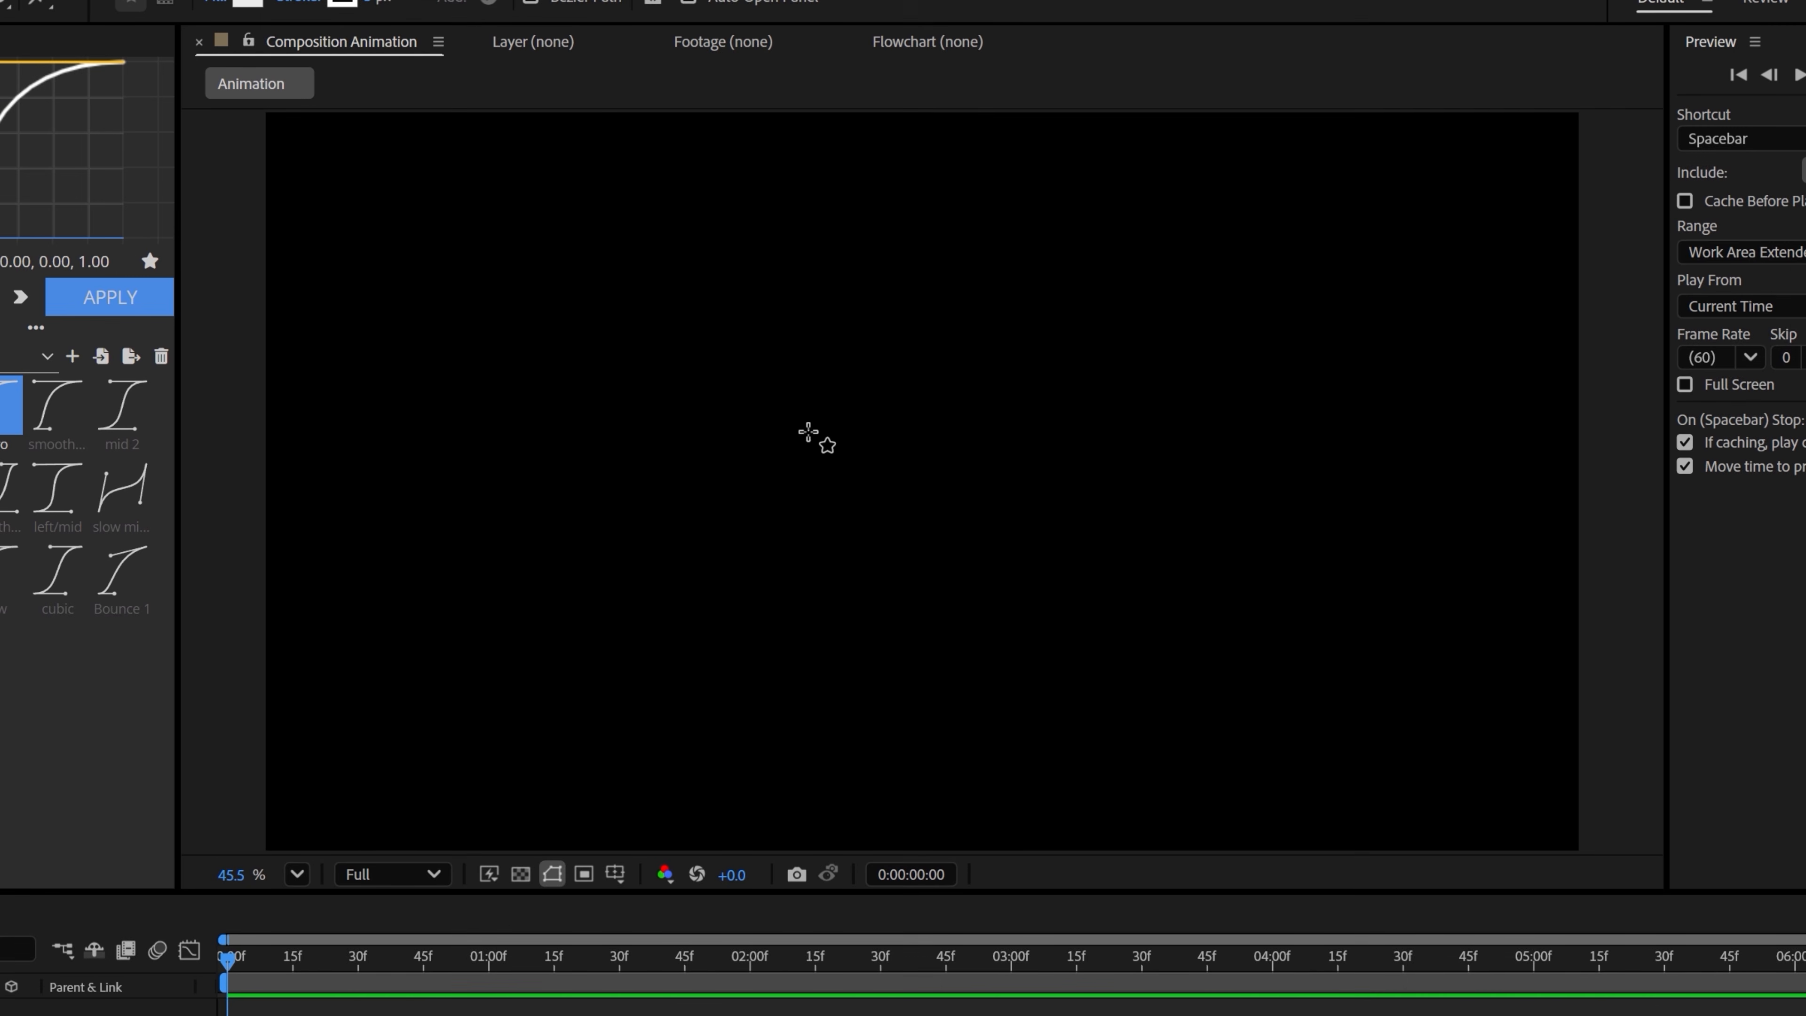
left_click_drag(808, 431, 1002, 623)
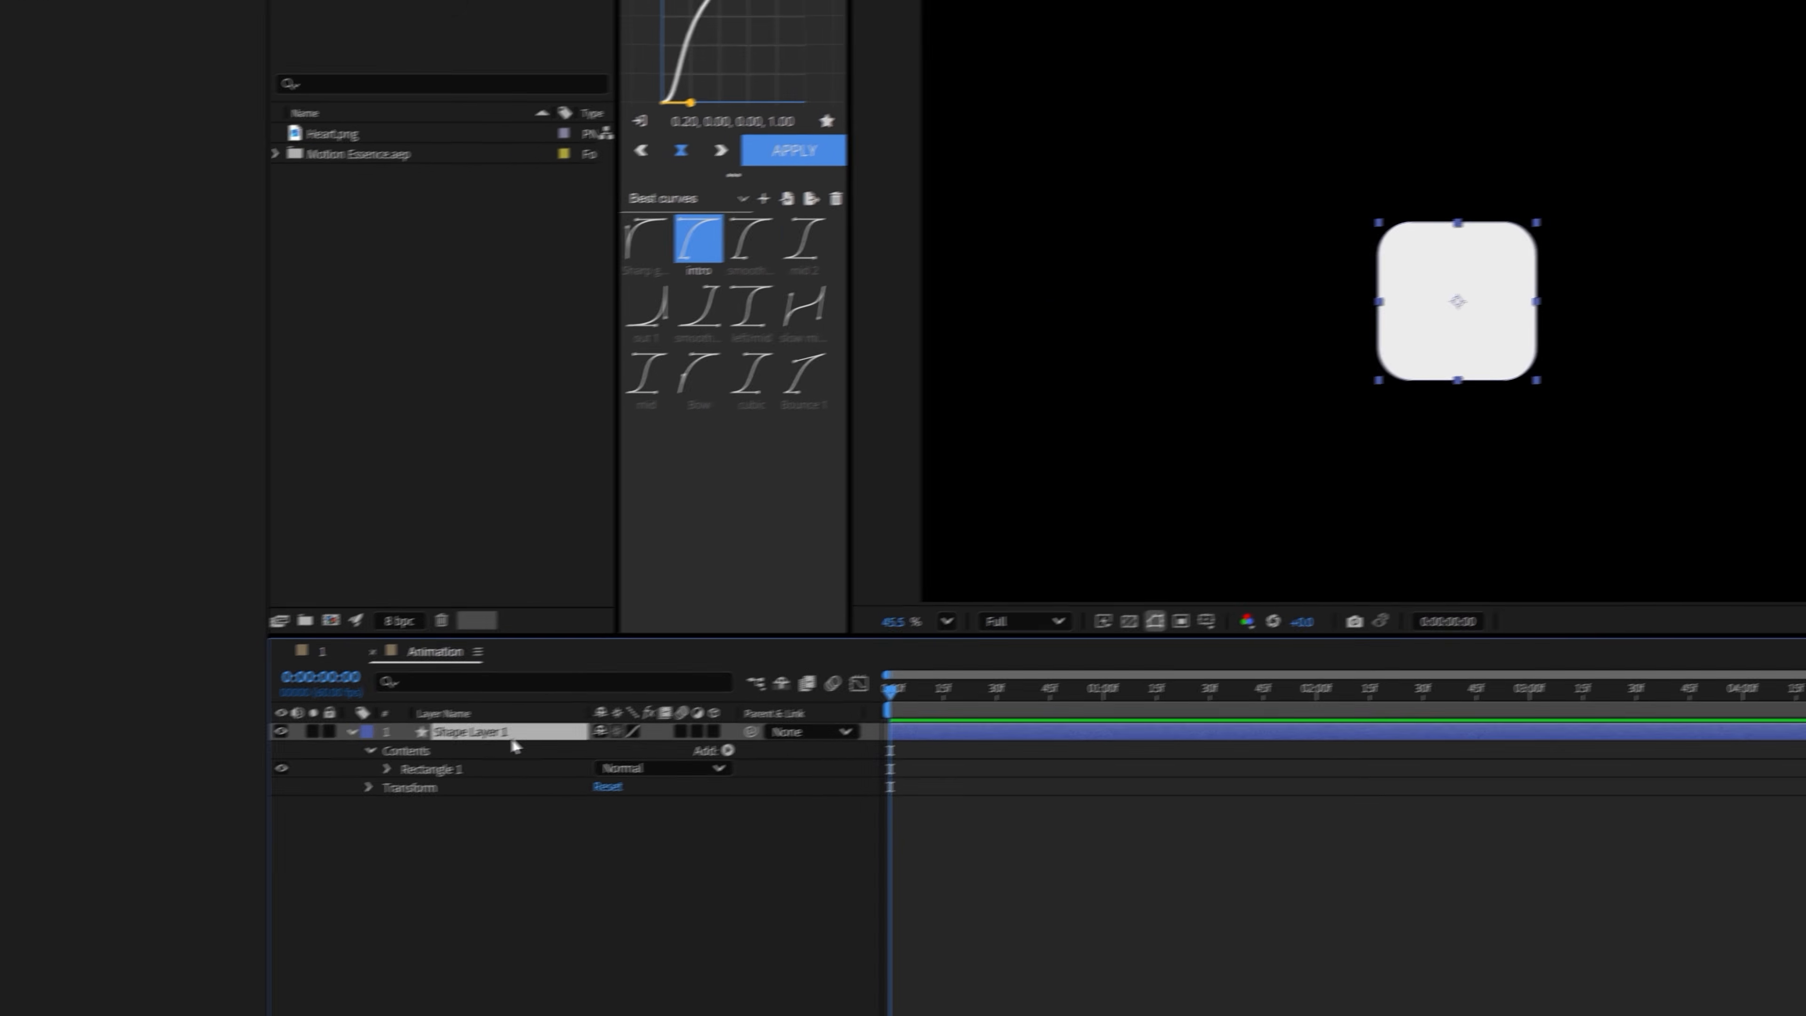
type("Frame")
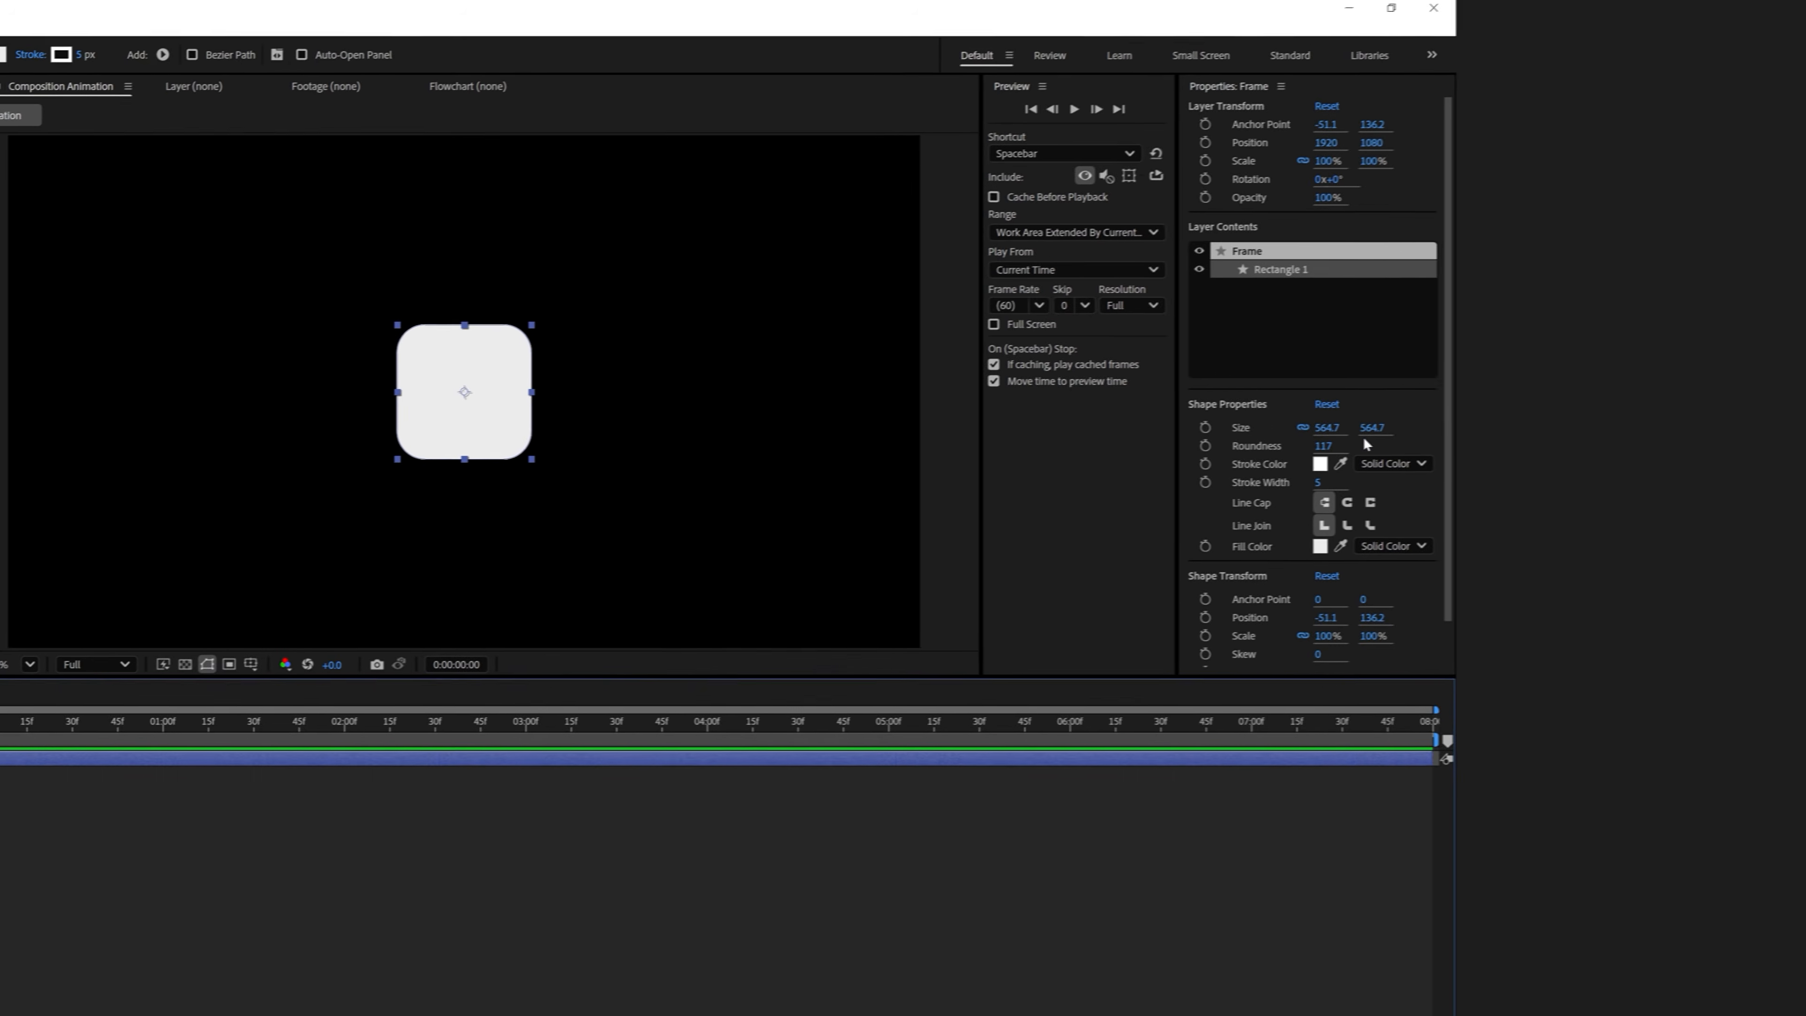
- Set the Frame rectangle's size to 520 by 520 and its roundness to 145
left_click(1326, 428)
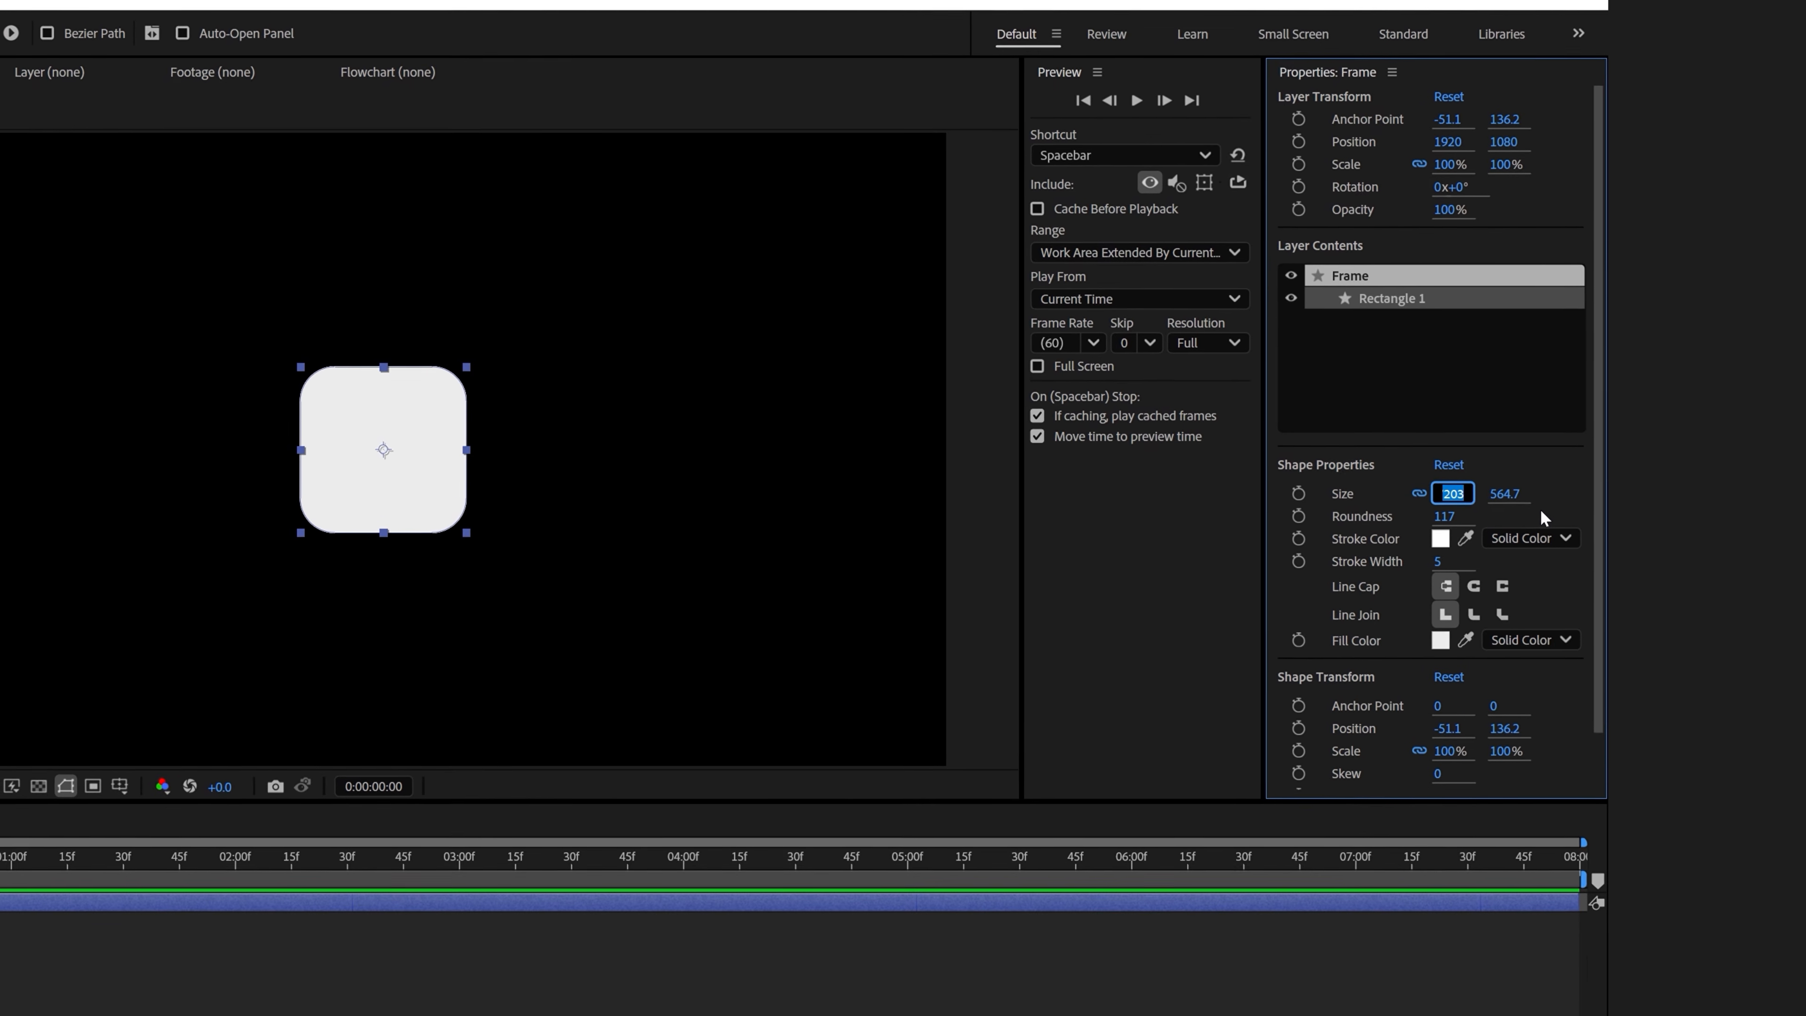
type("520")
key("Return")
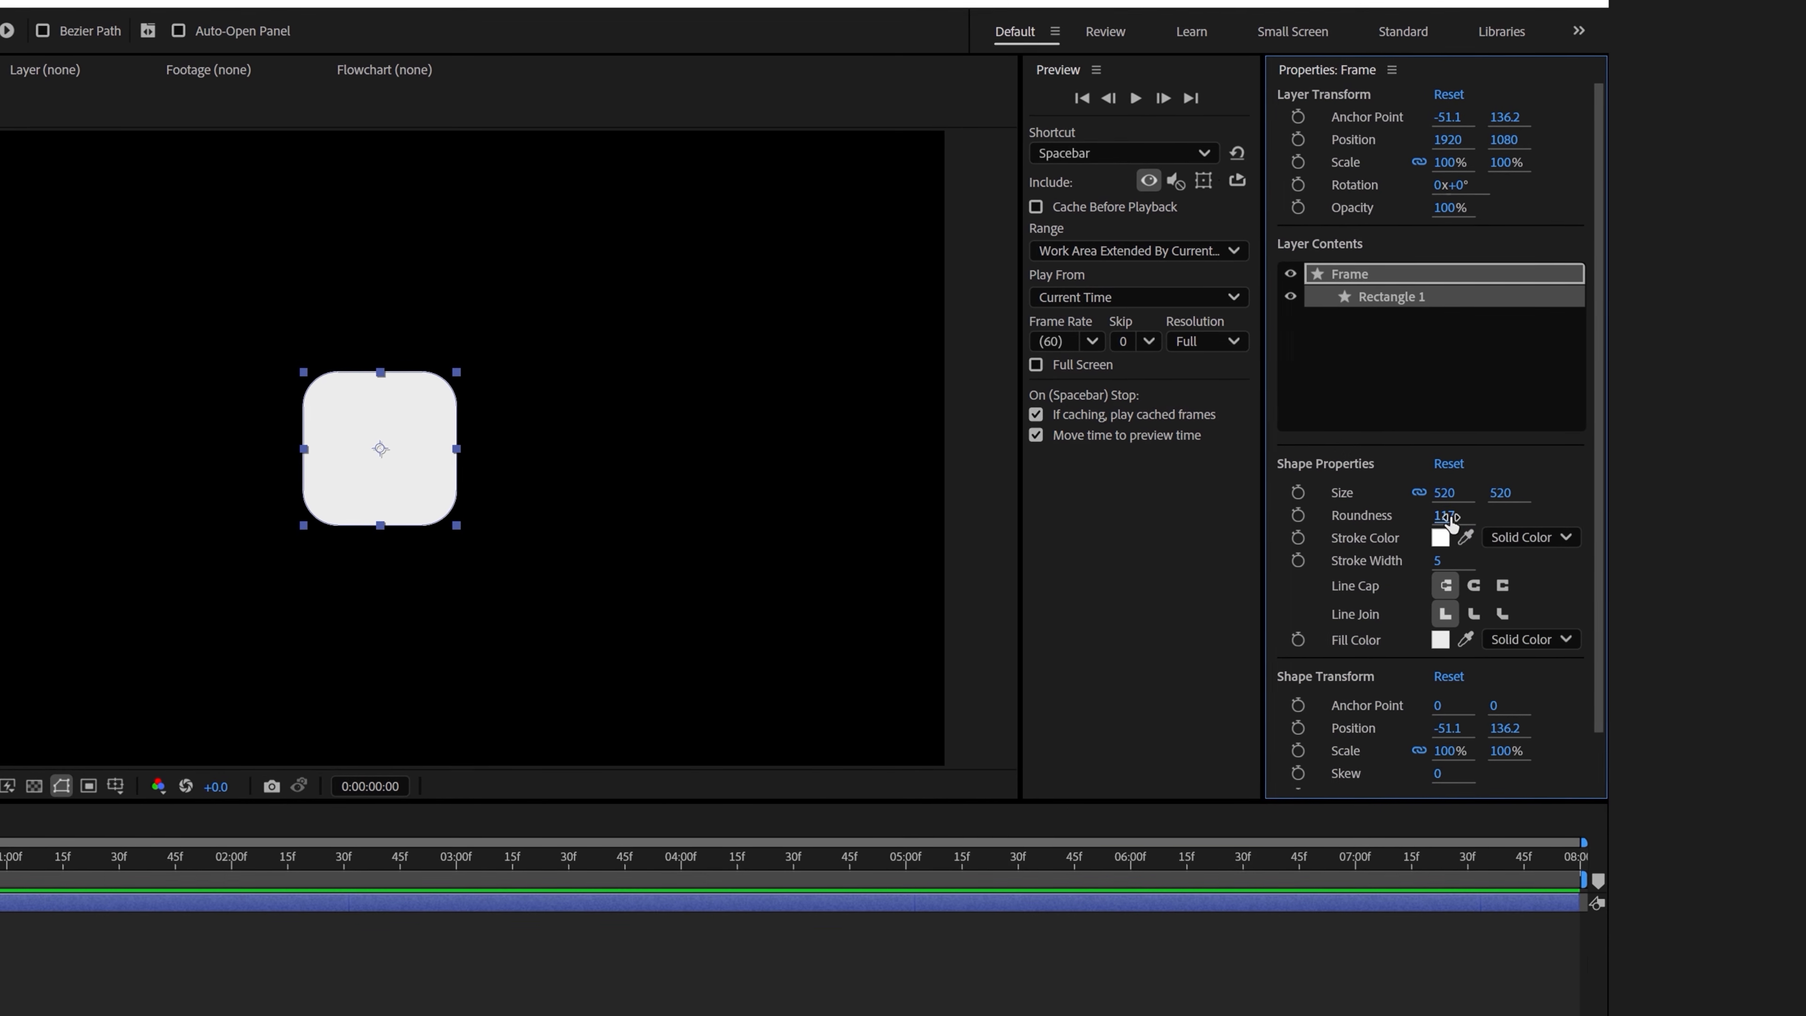
left_click(1447, 515)
type("145")
key("Return")
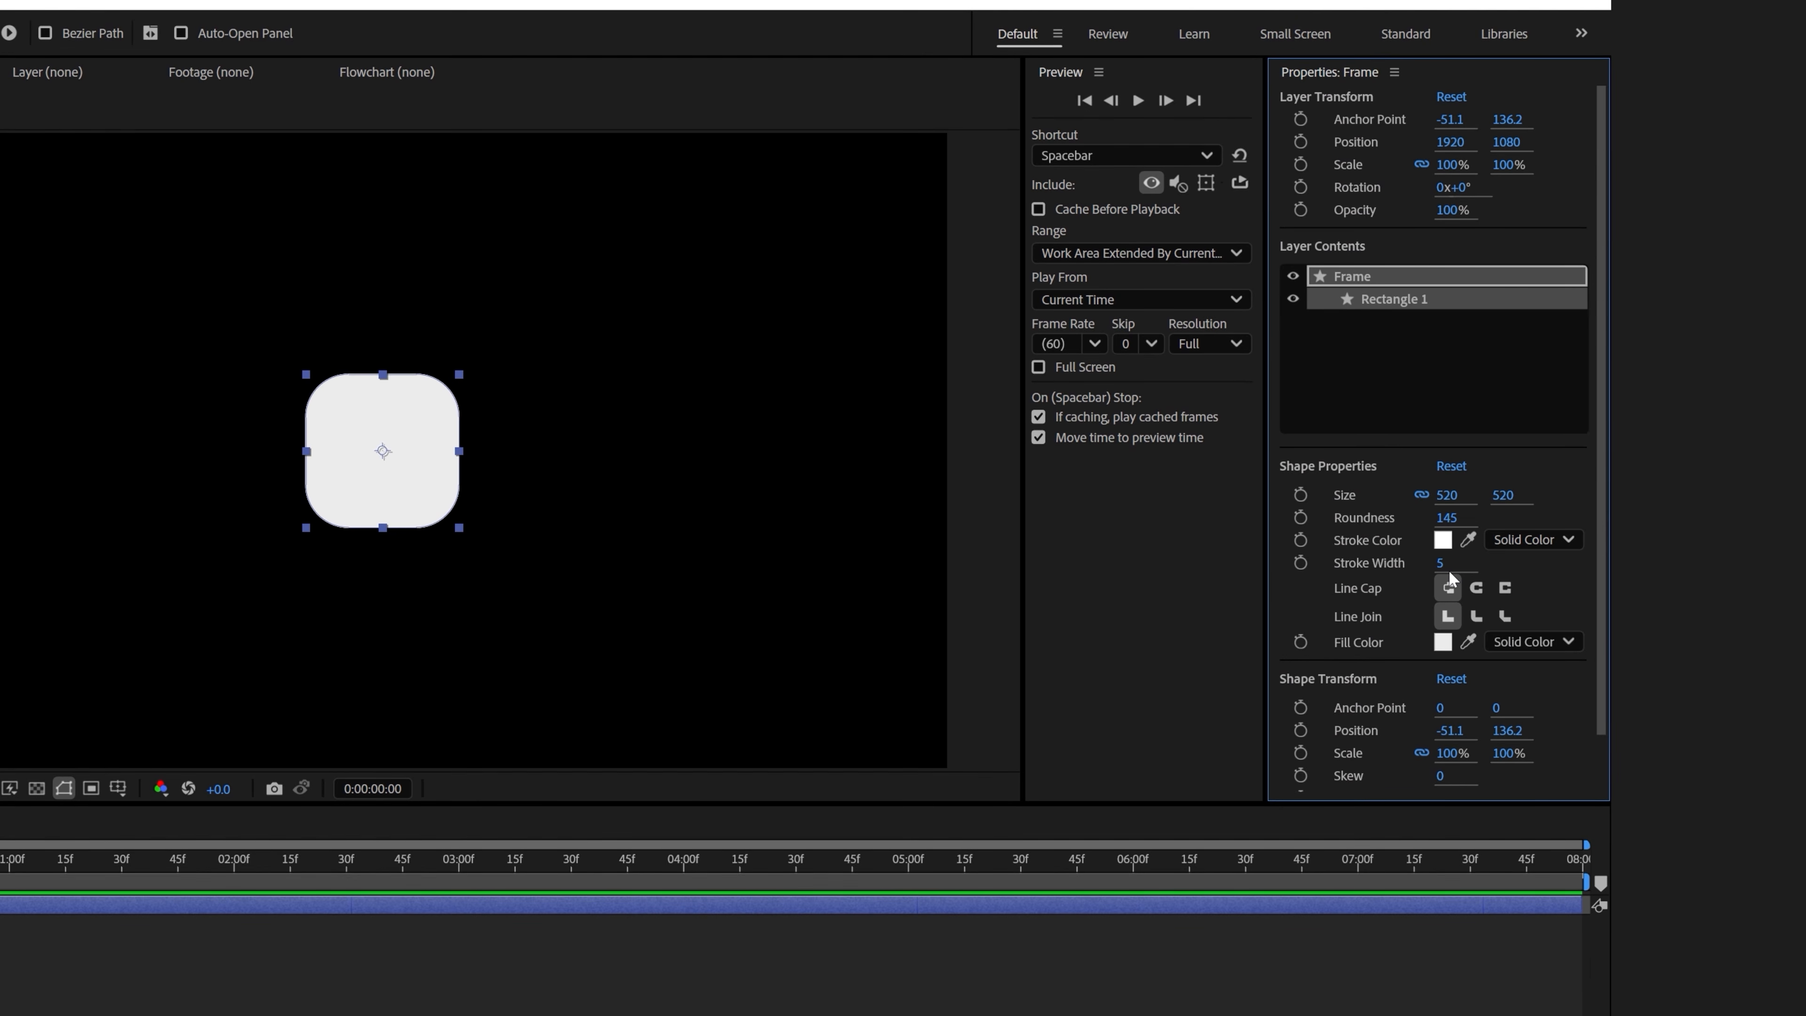
- Accept FFFFFF as the Frame shape's stroke color and EBEBEB as its fill color, and deselect the layer
left_click(1455, 544)
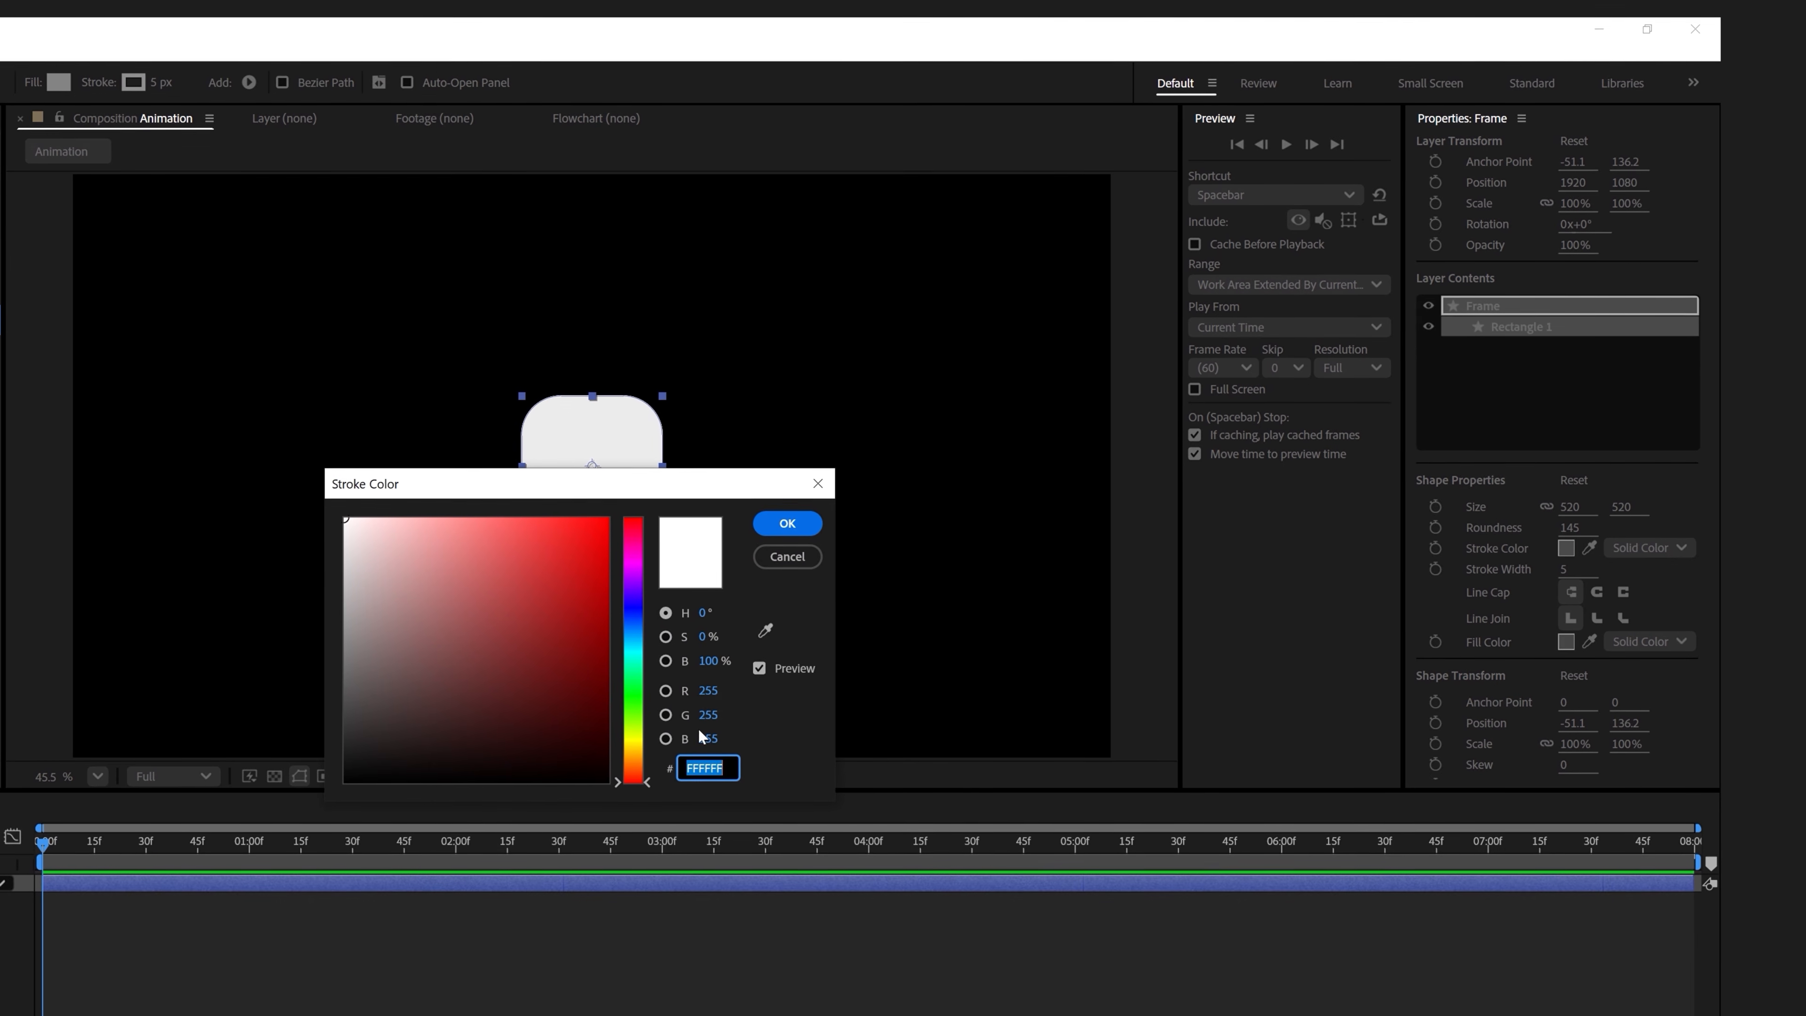
left_click(789, 524)
left_click(1566, 641)
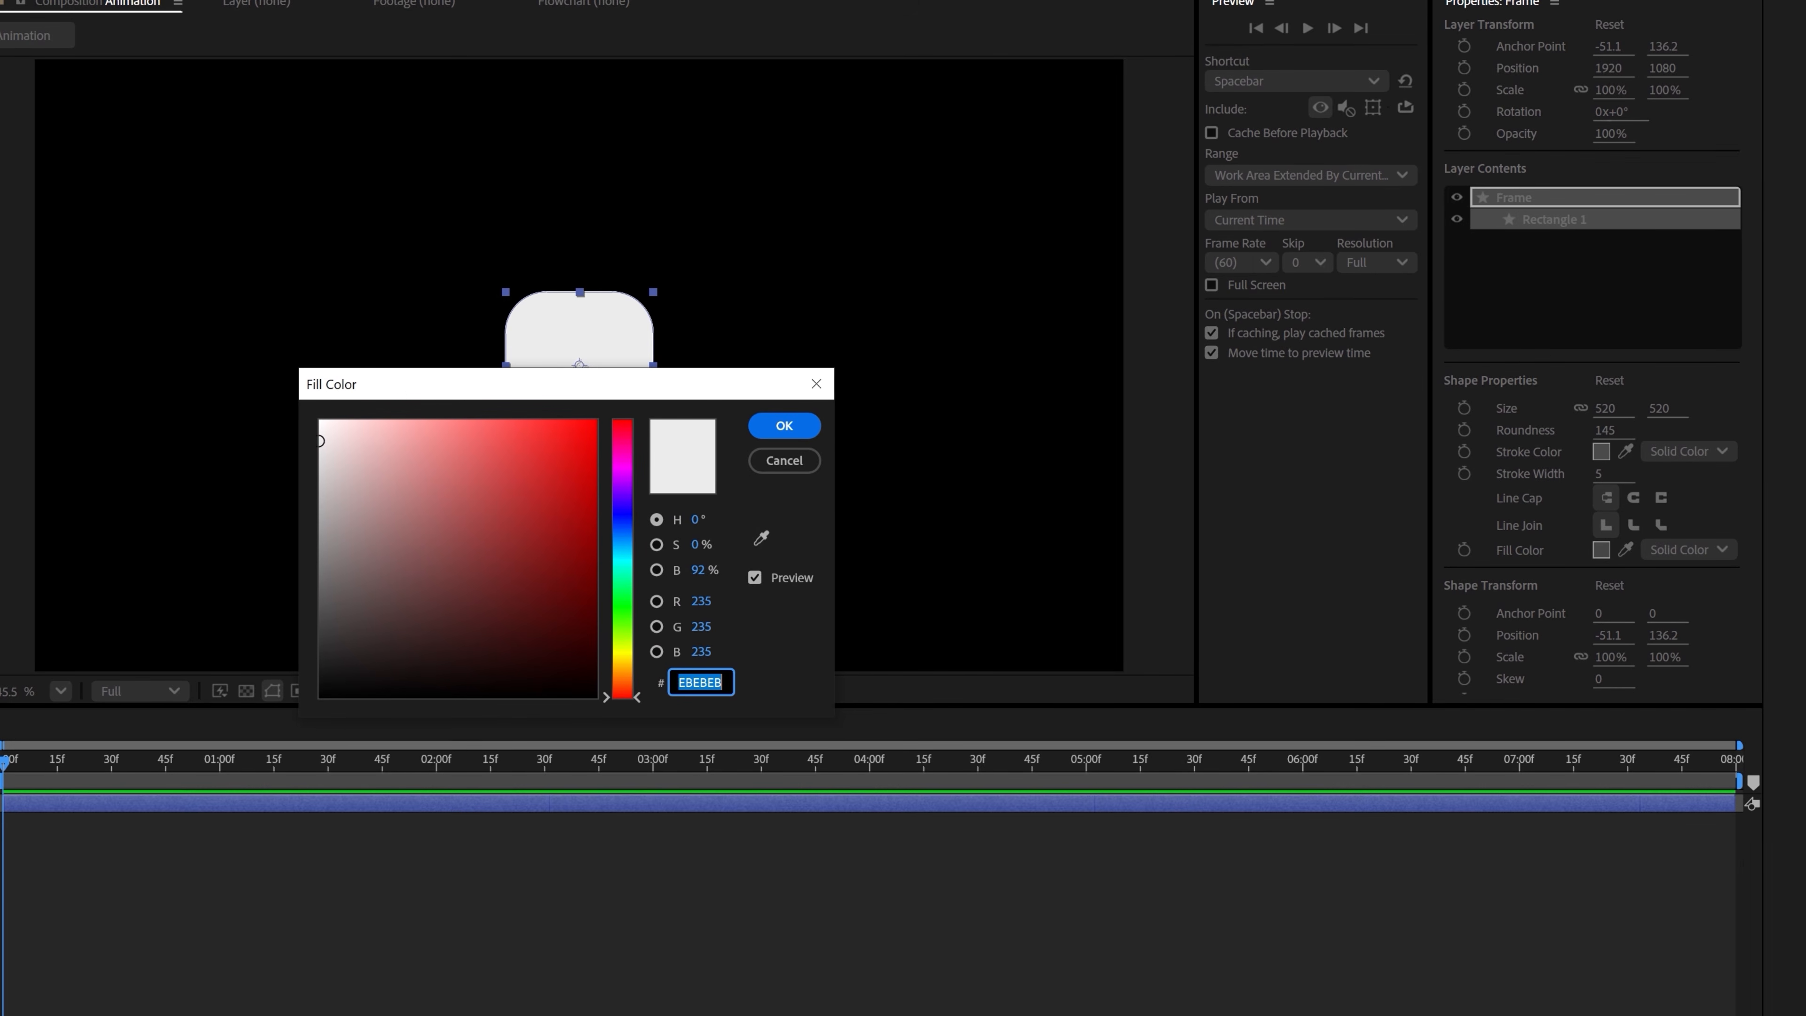
left_click(789, 428)
left_click(317, 1006)
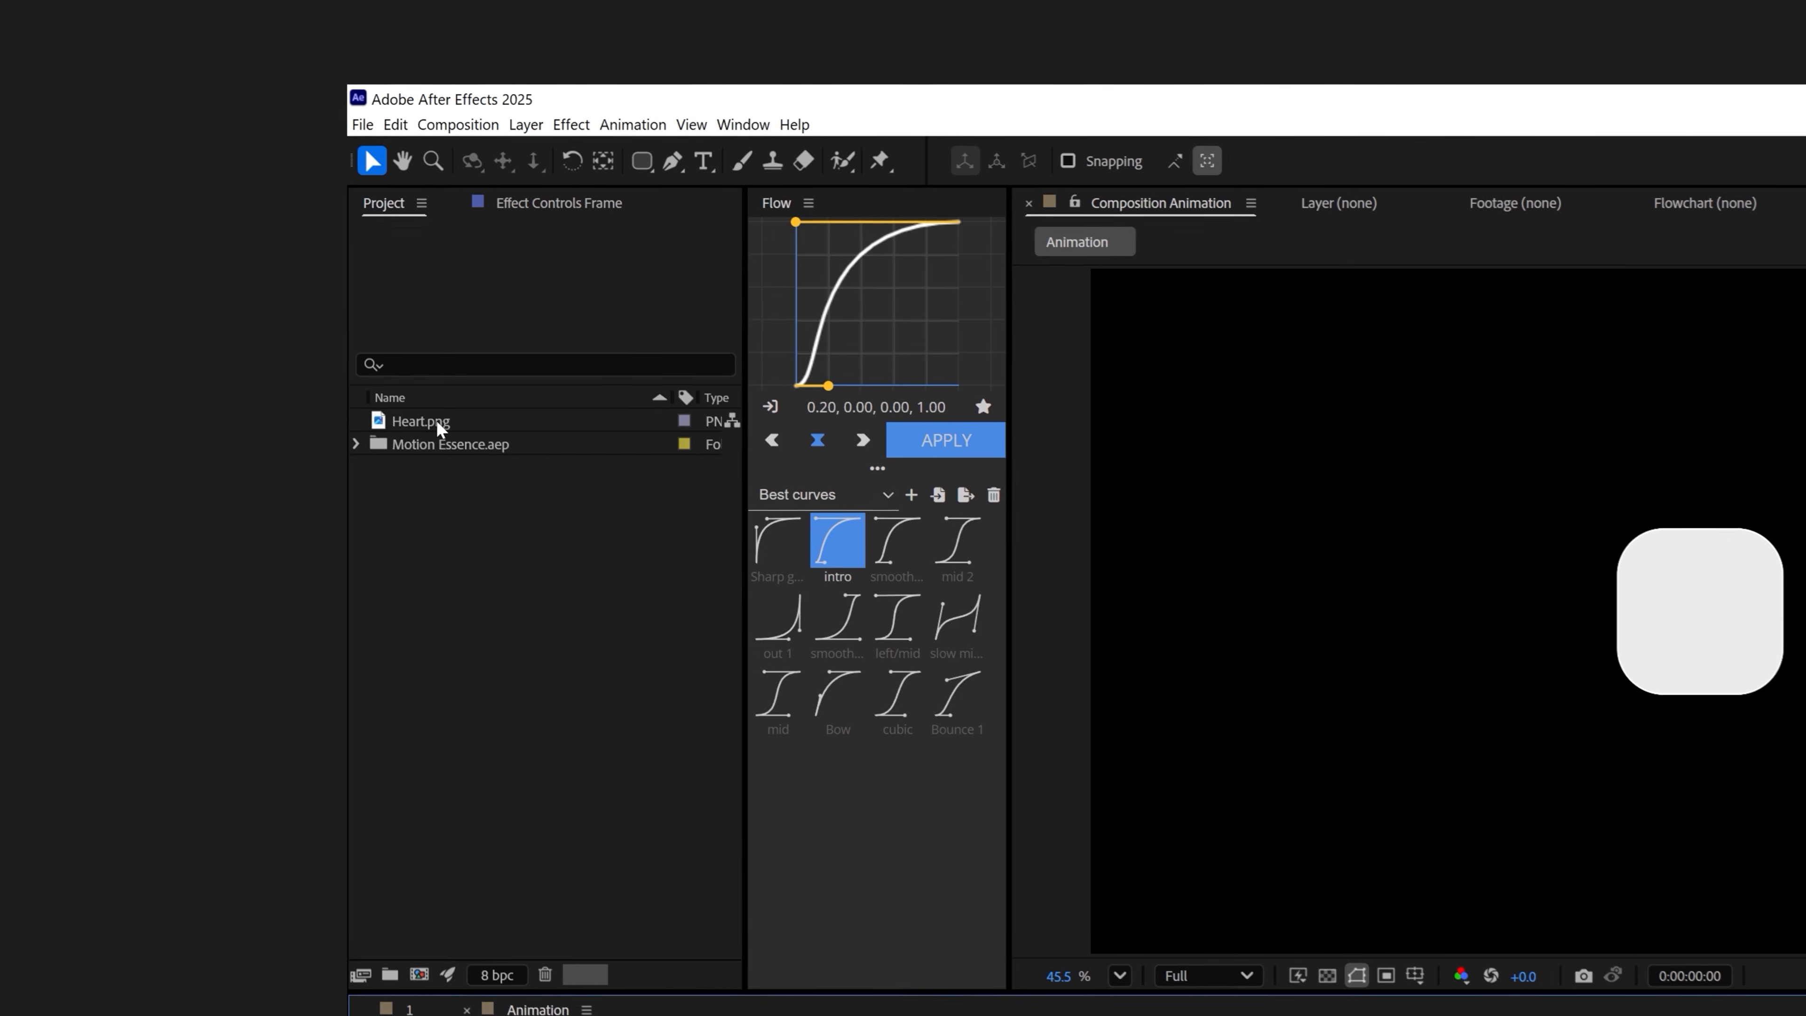
- Add Heart.png to the composition above the Frame layer and set its scale to 55%
left_click_drag(427, 420, 581, 1009)
left_click_drag(368, 718, 363, 800)
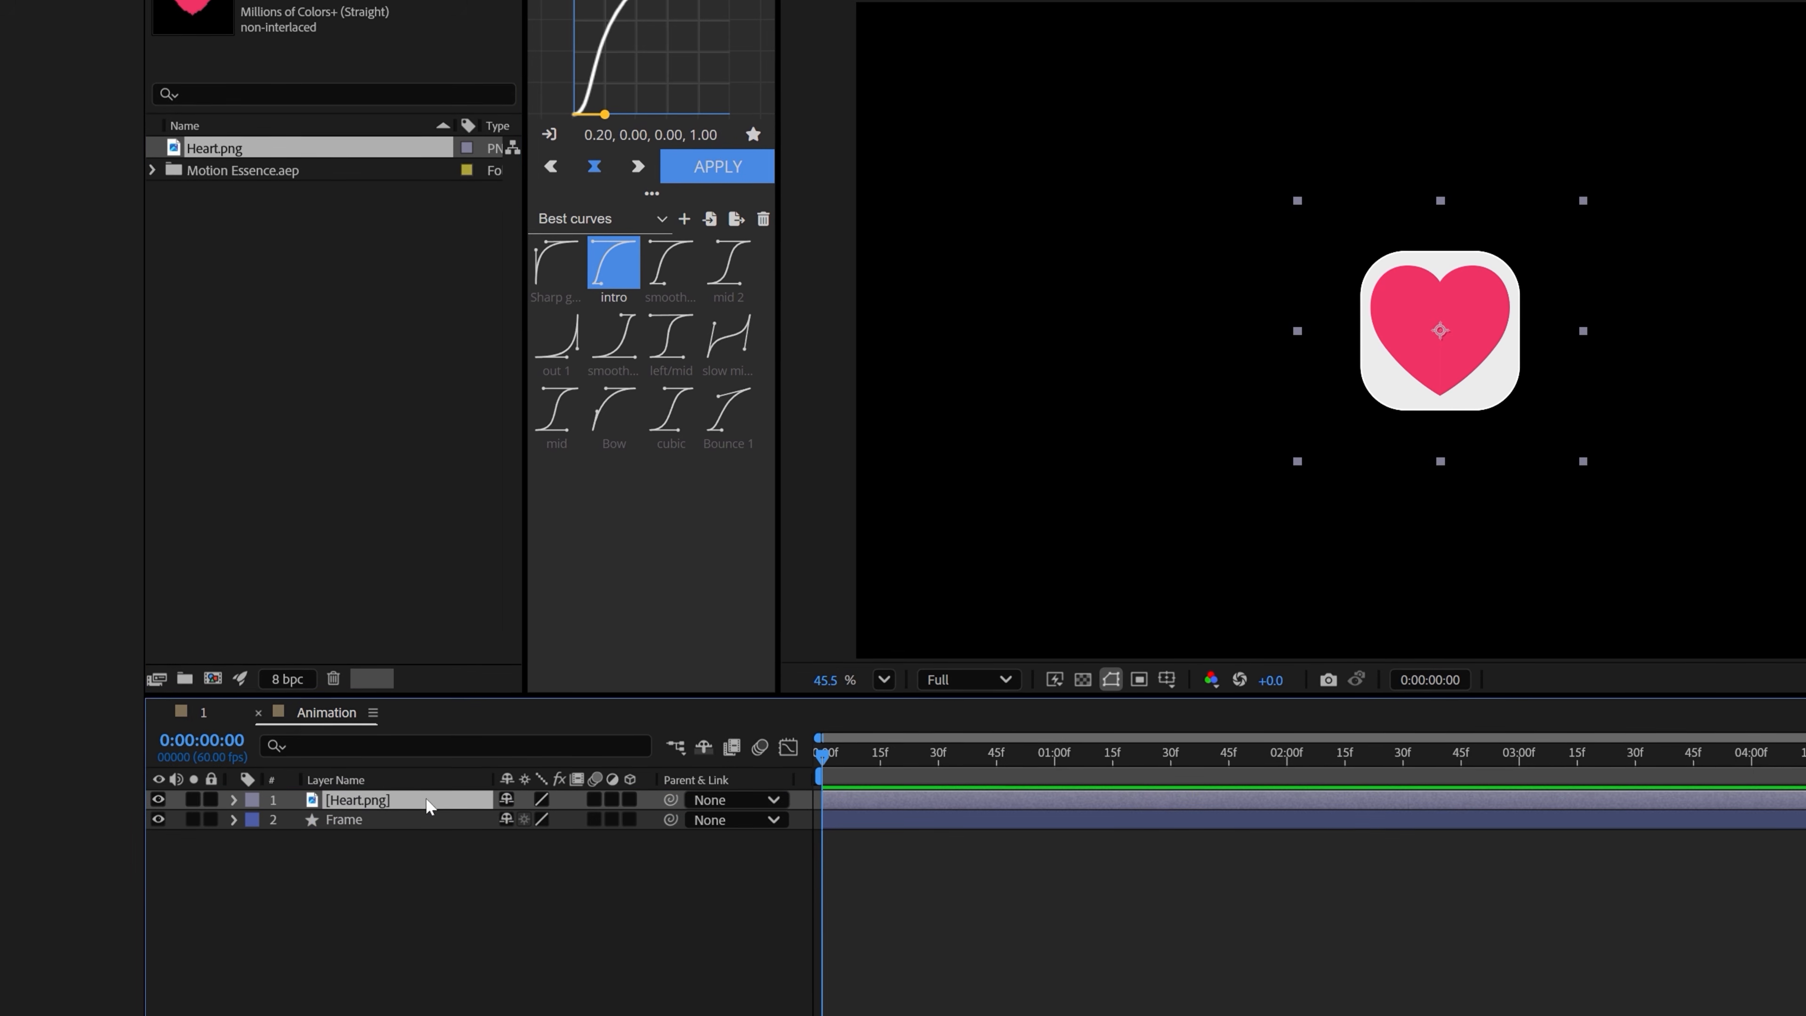
key("s")
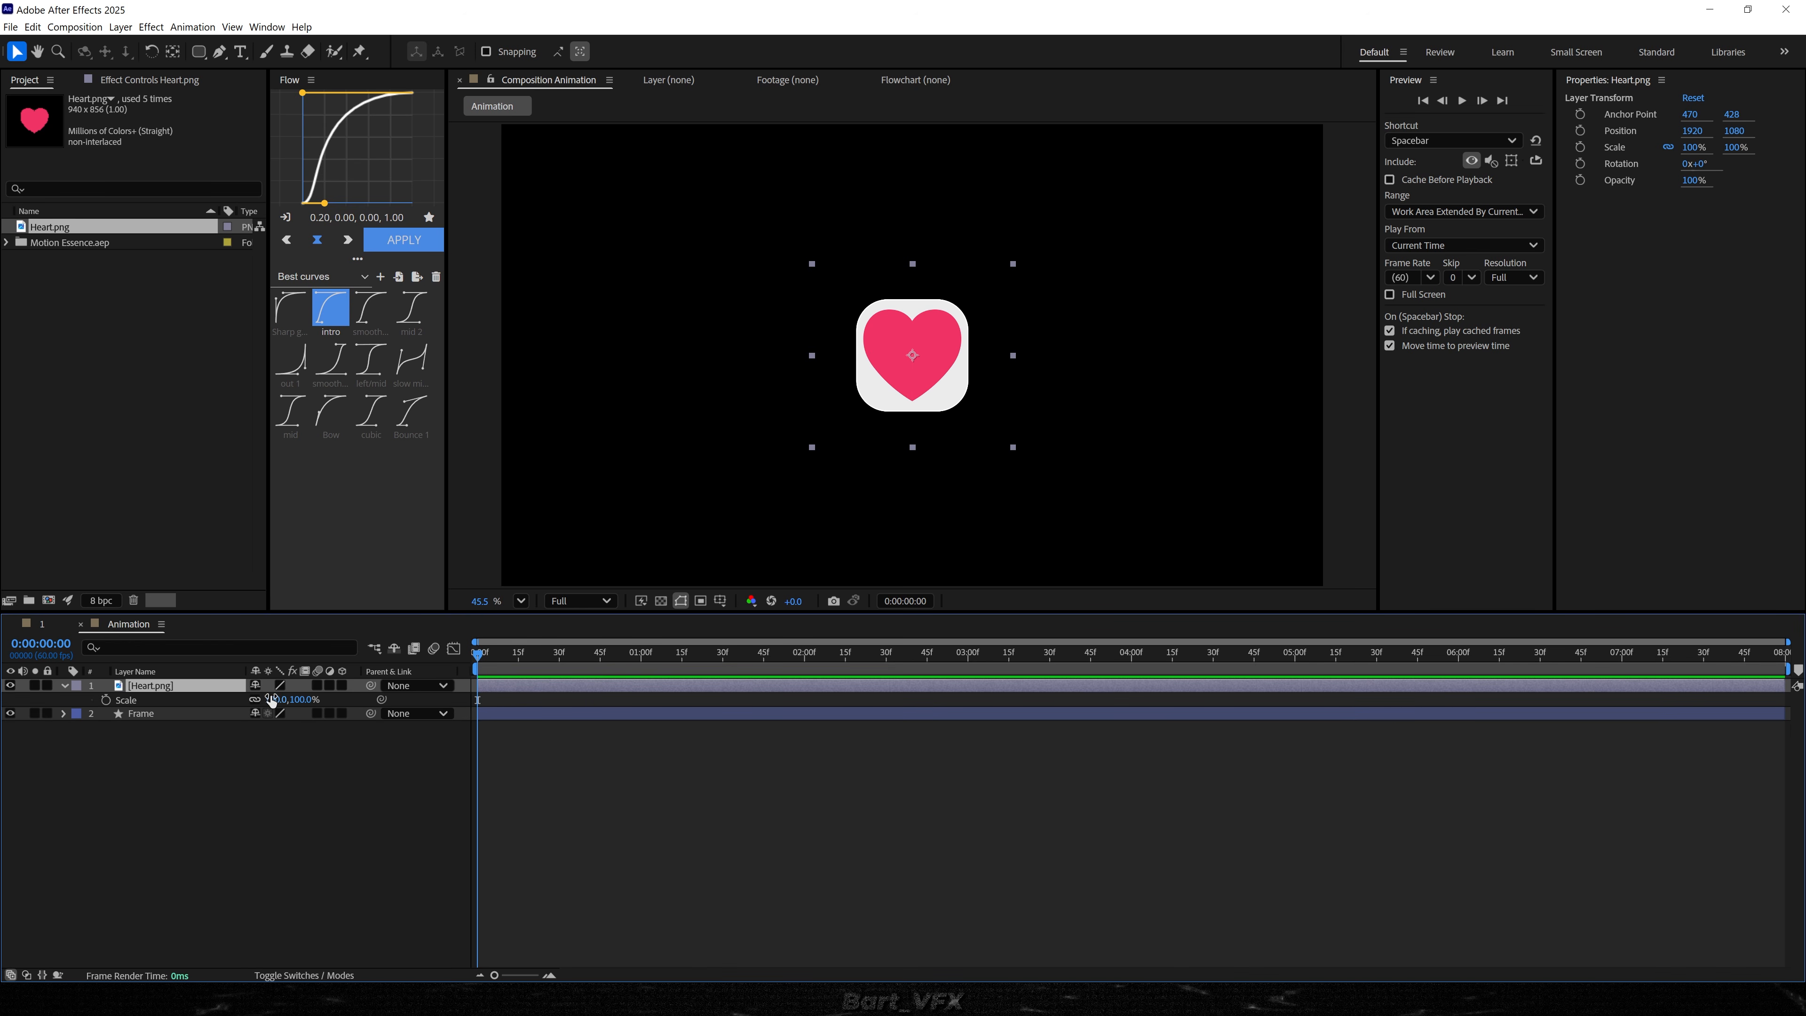
key("Return")
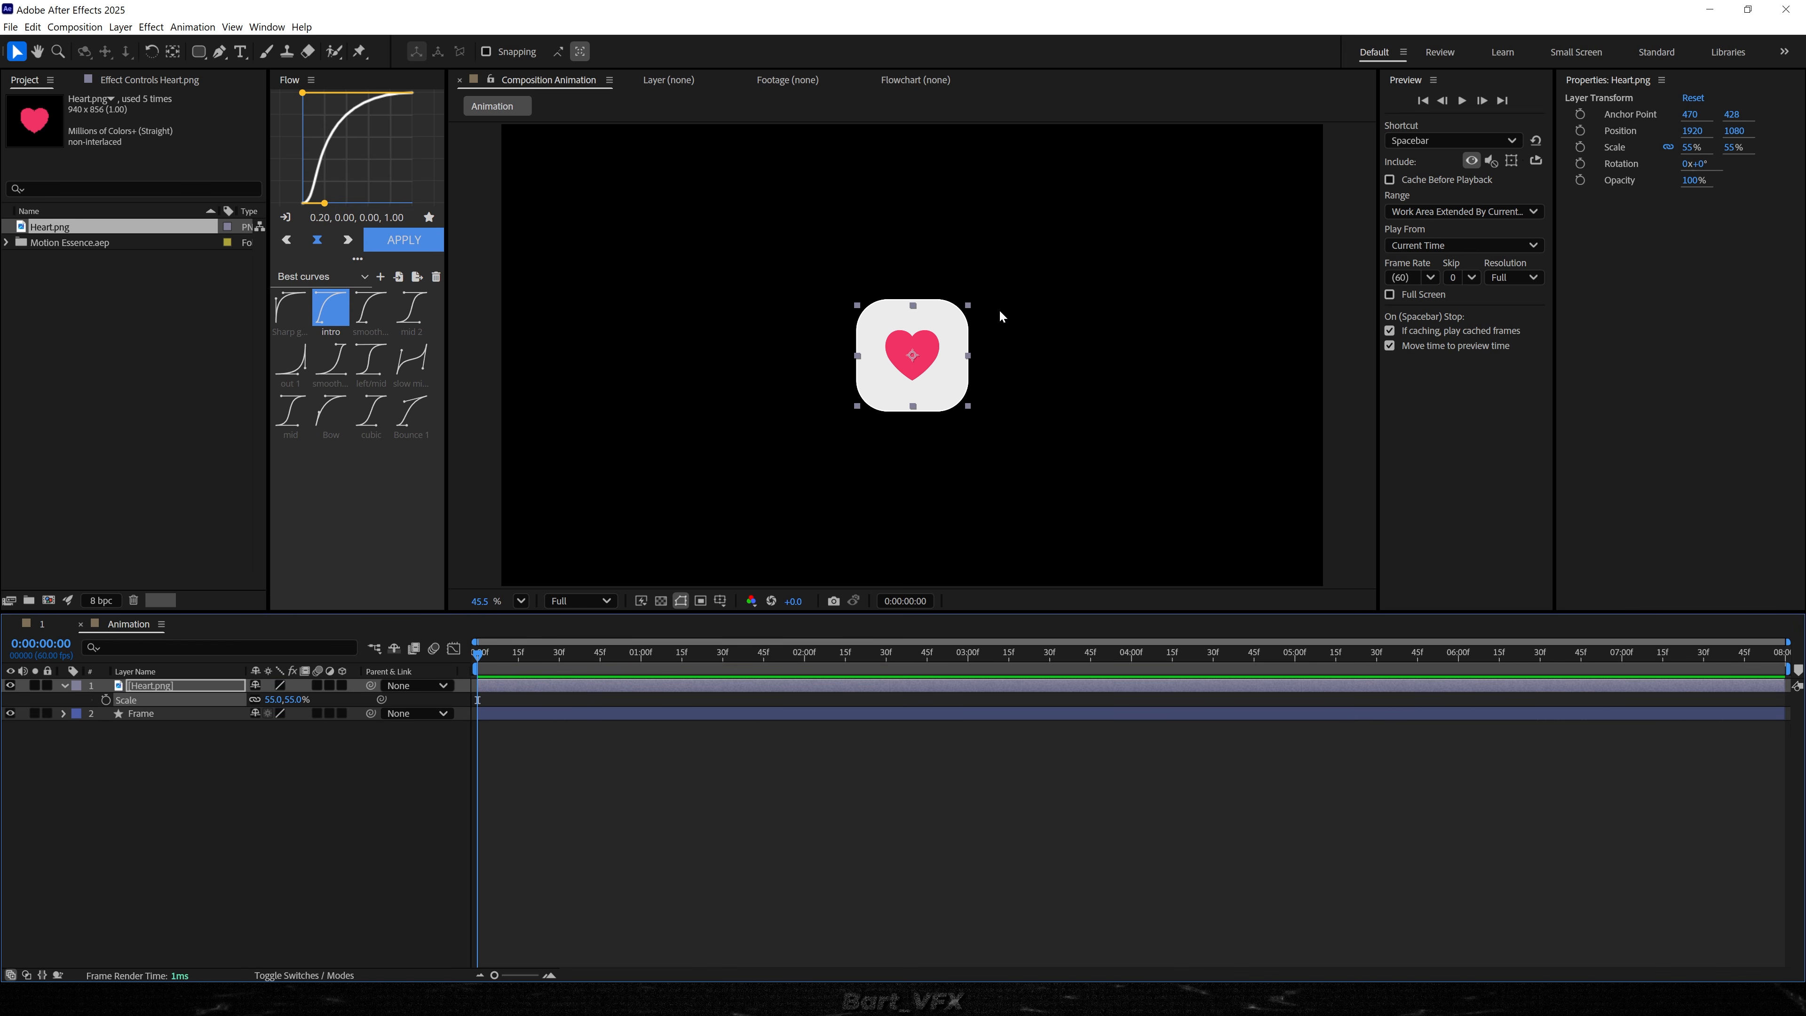
- Move the heart toward the frame's upper-right corner, to a position of about 1991, 1010
scroll(974, 331, "up", 5)
left_click_drag(860, 417, 899, 382)
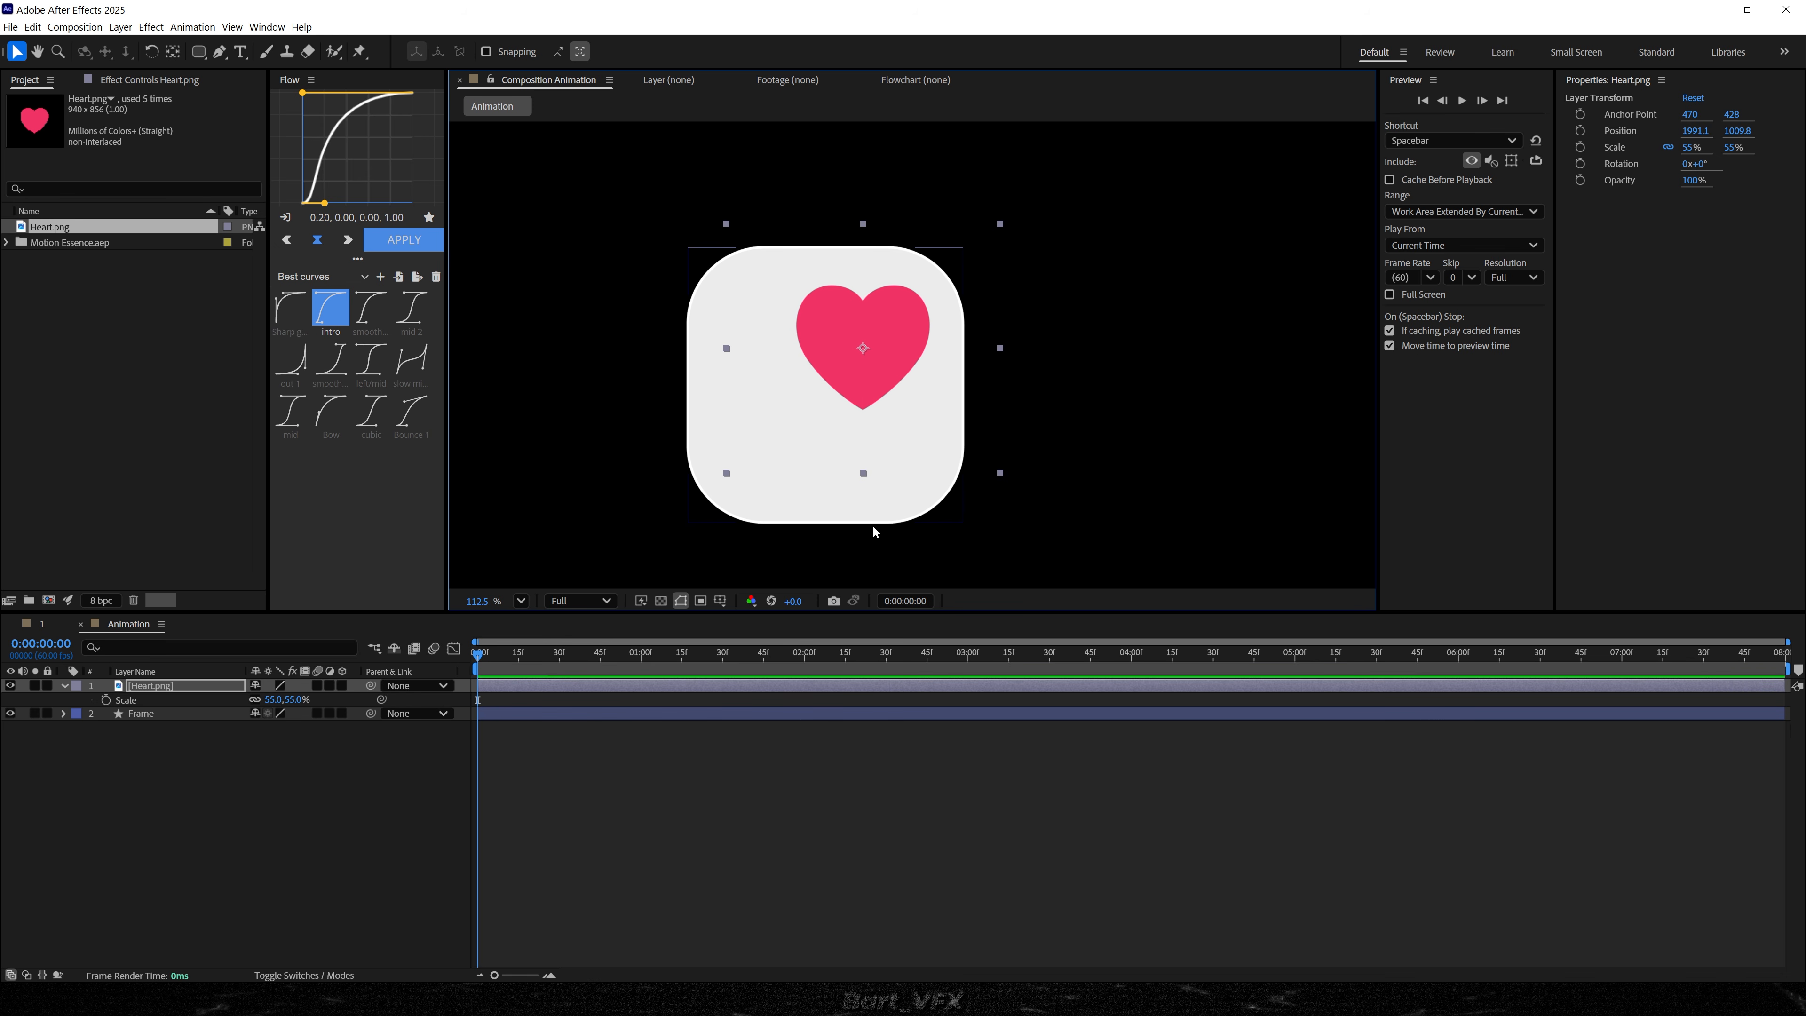
left_click(878, 858)
key("shift+slash")
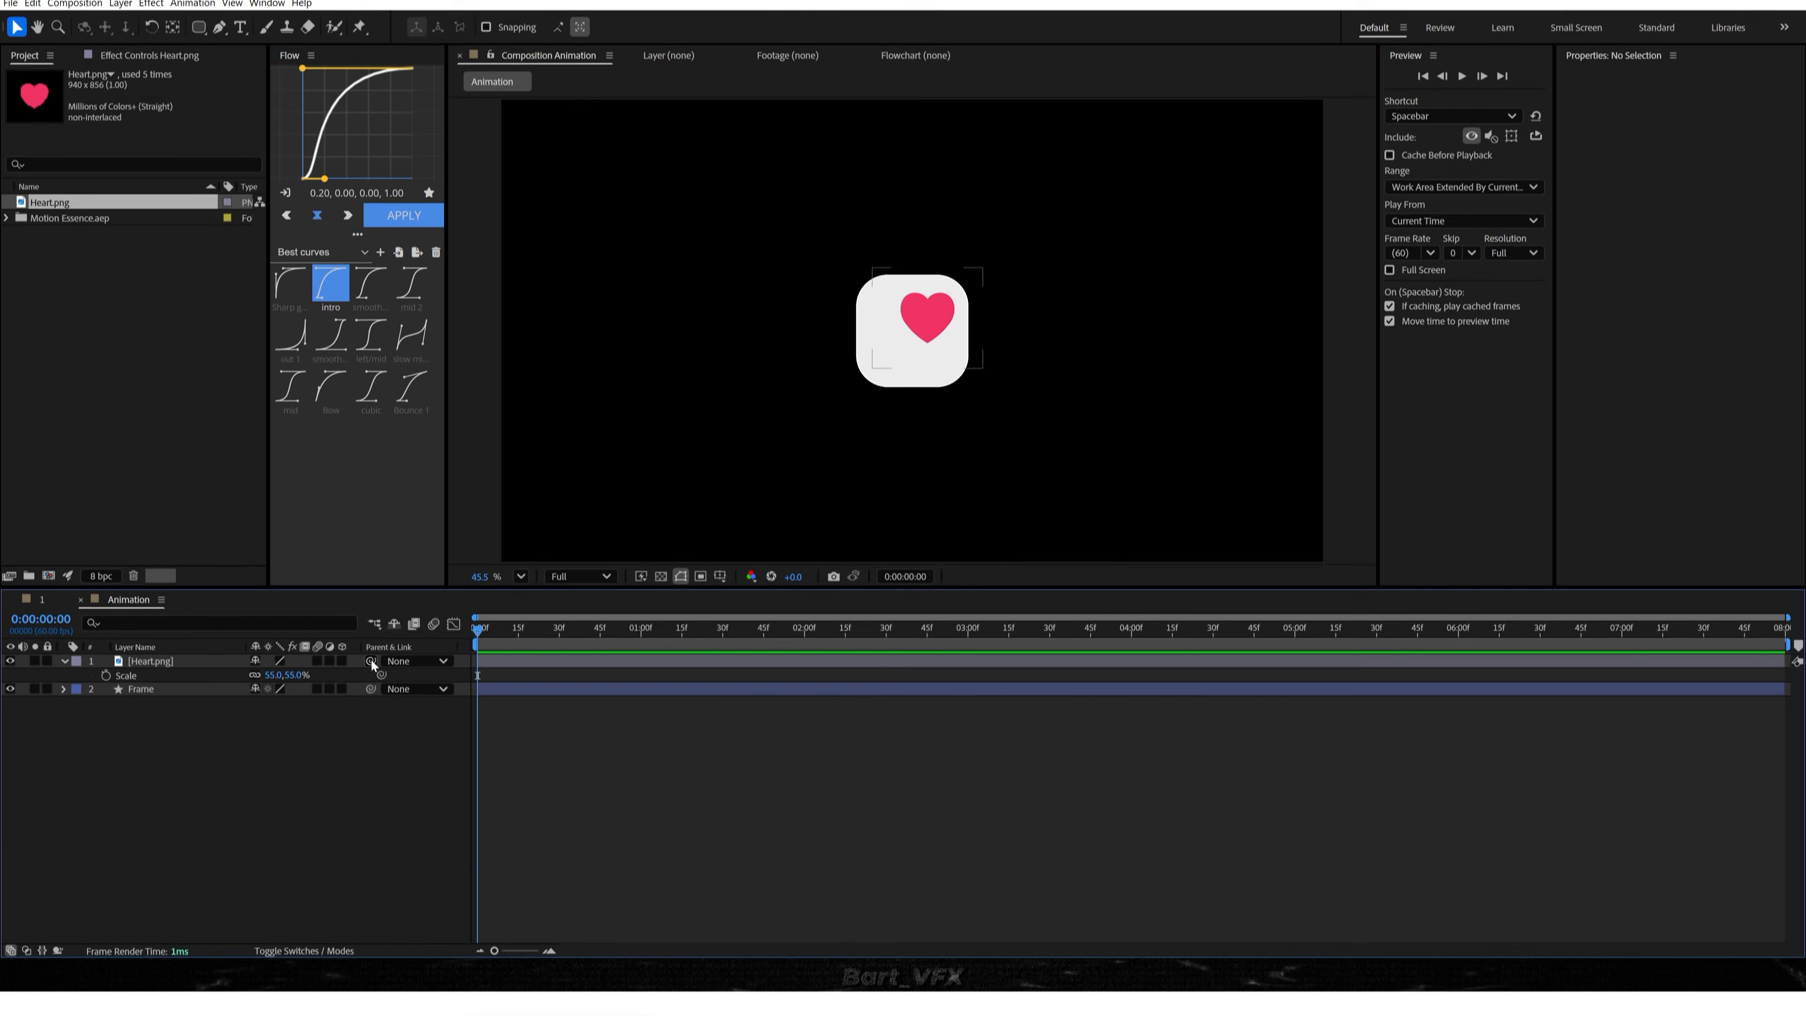
- Parent the Heart.png layer to Frame and reveal Position, Scale and Rotation on both layers
left_click_drag(371, 403, 327, 416)
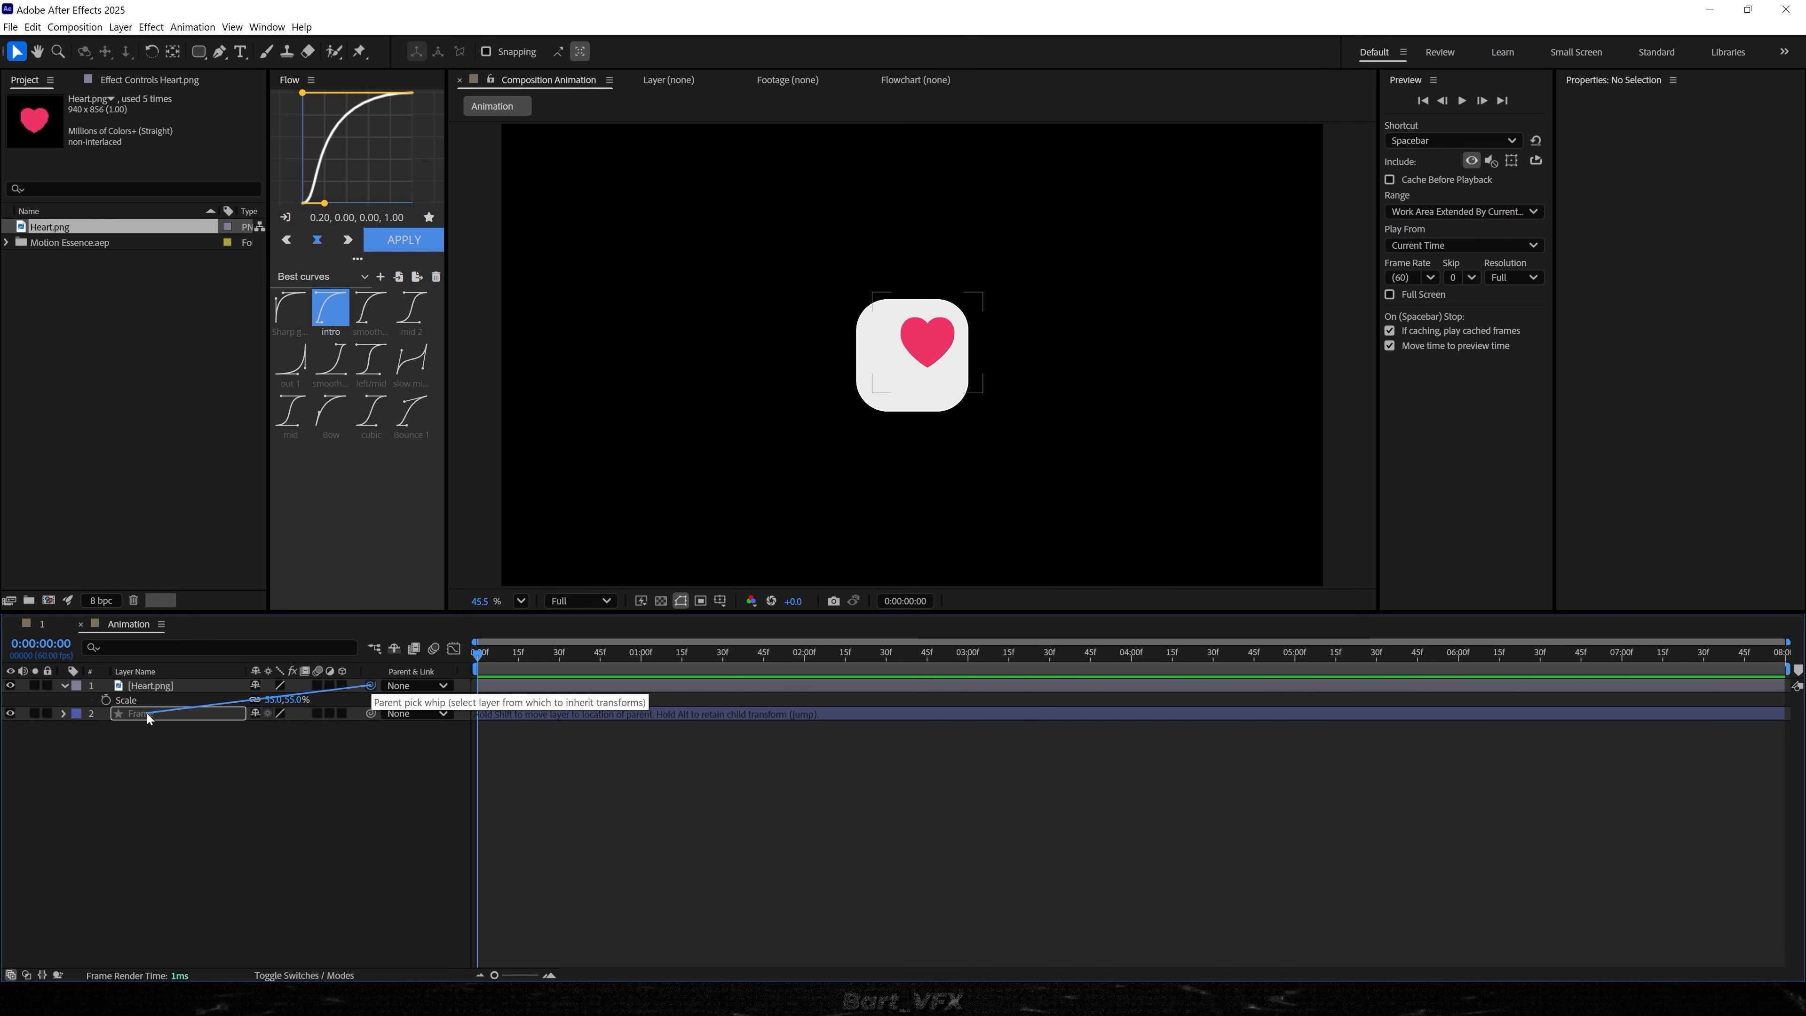
left_click_drag(146, 713, 147, 713)
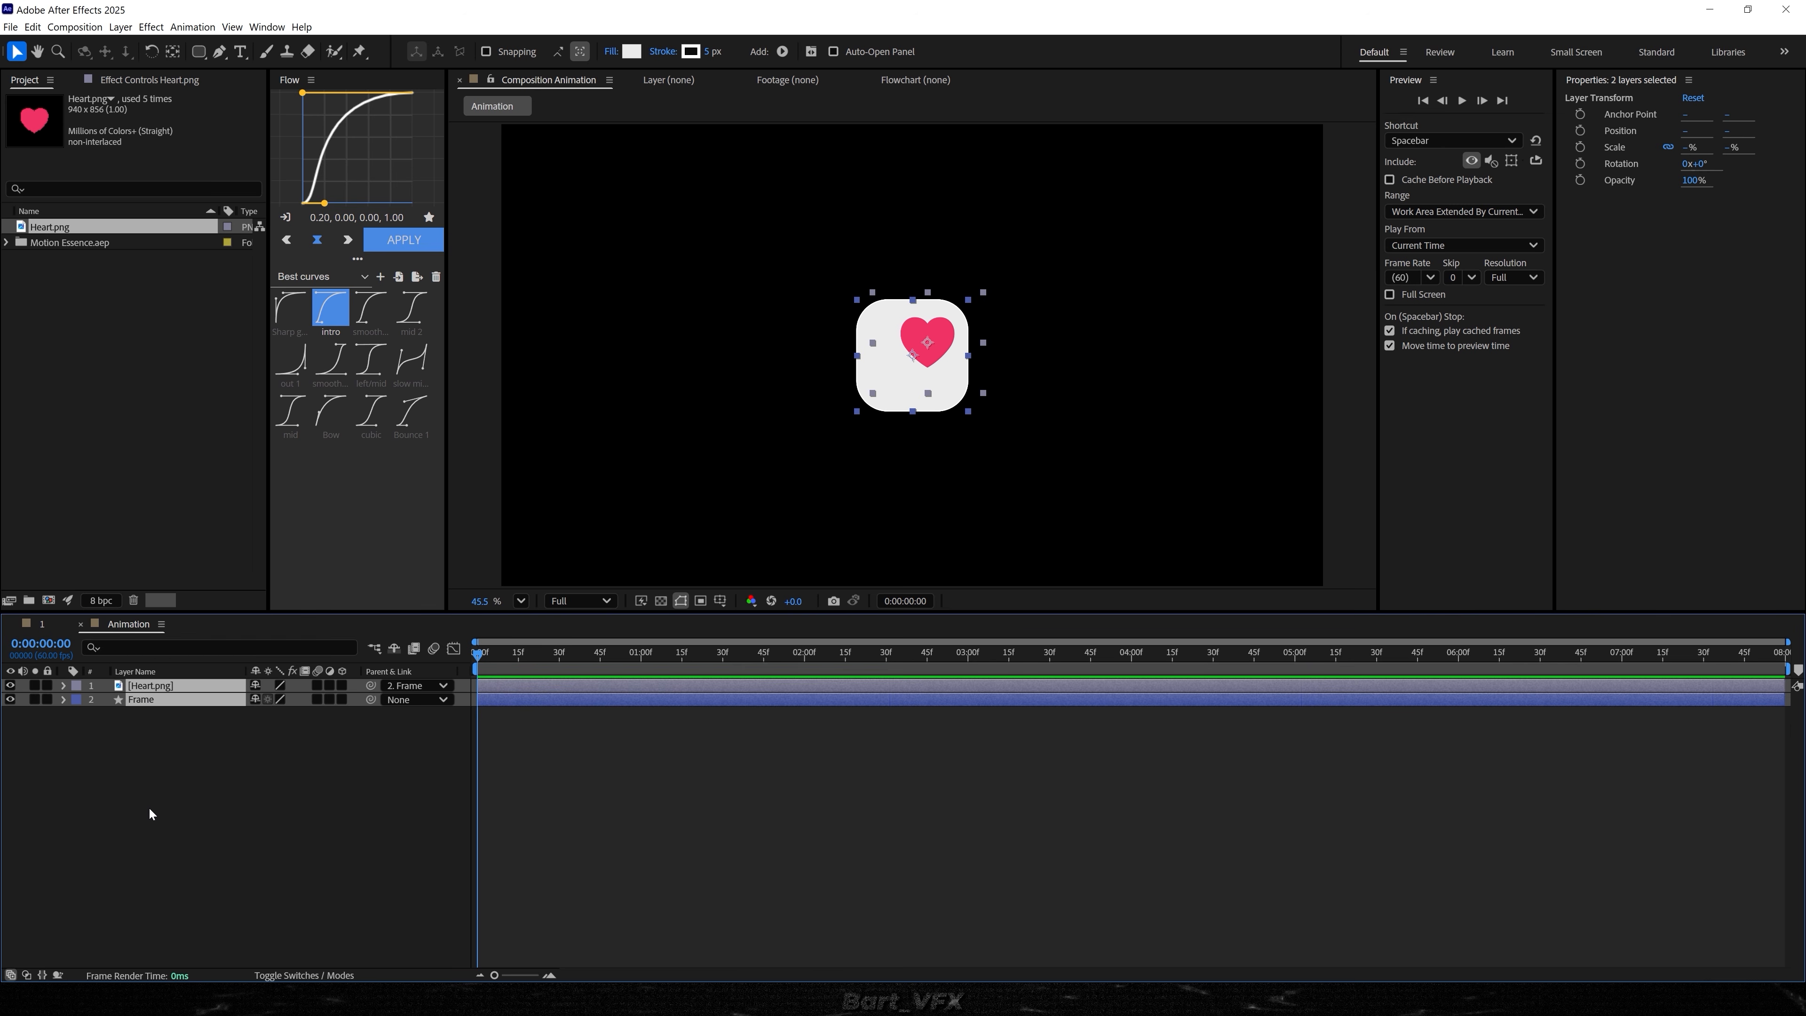
key("p")
key("shift+r")
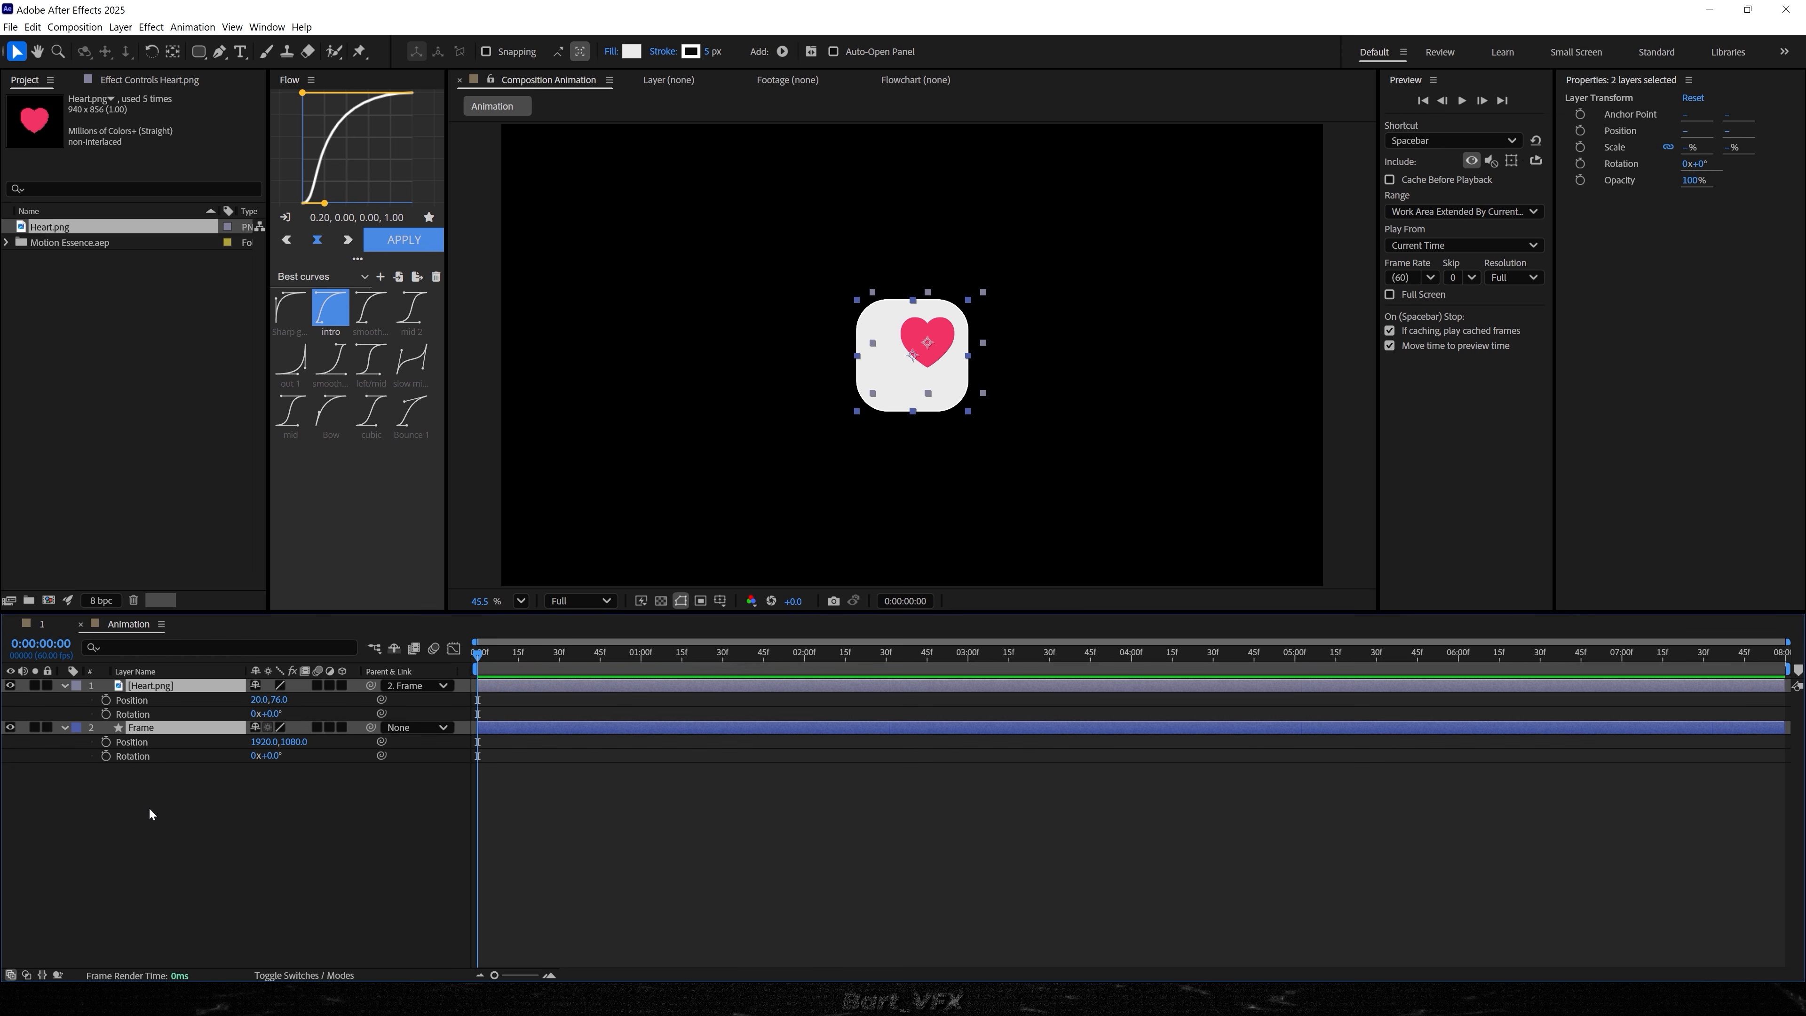
key("shift+s")
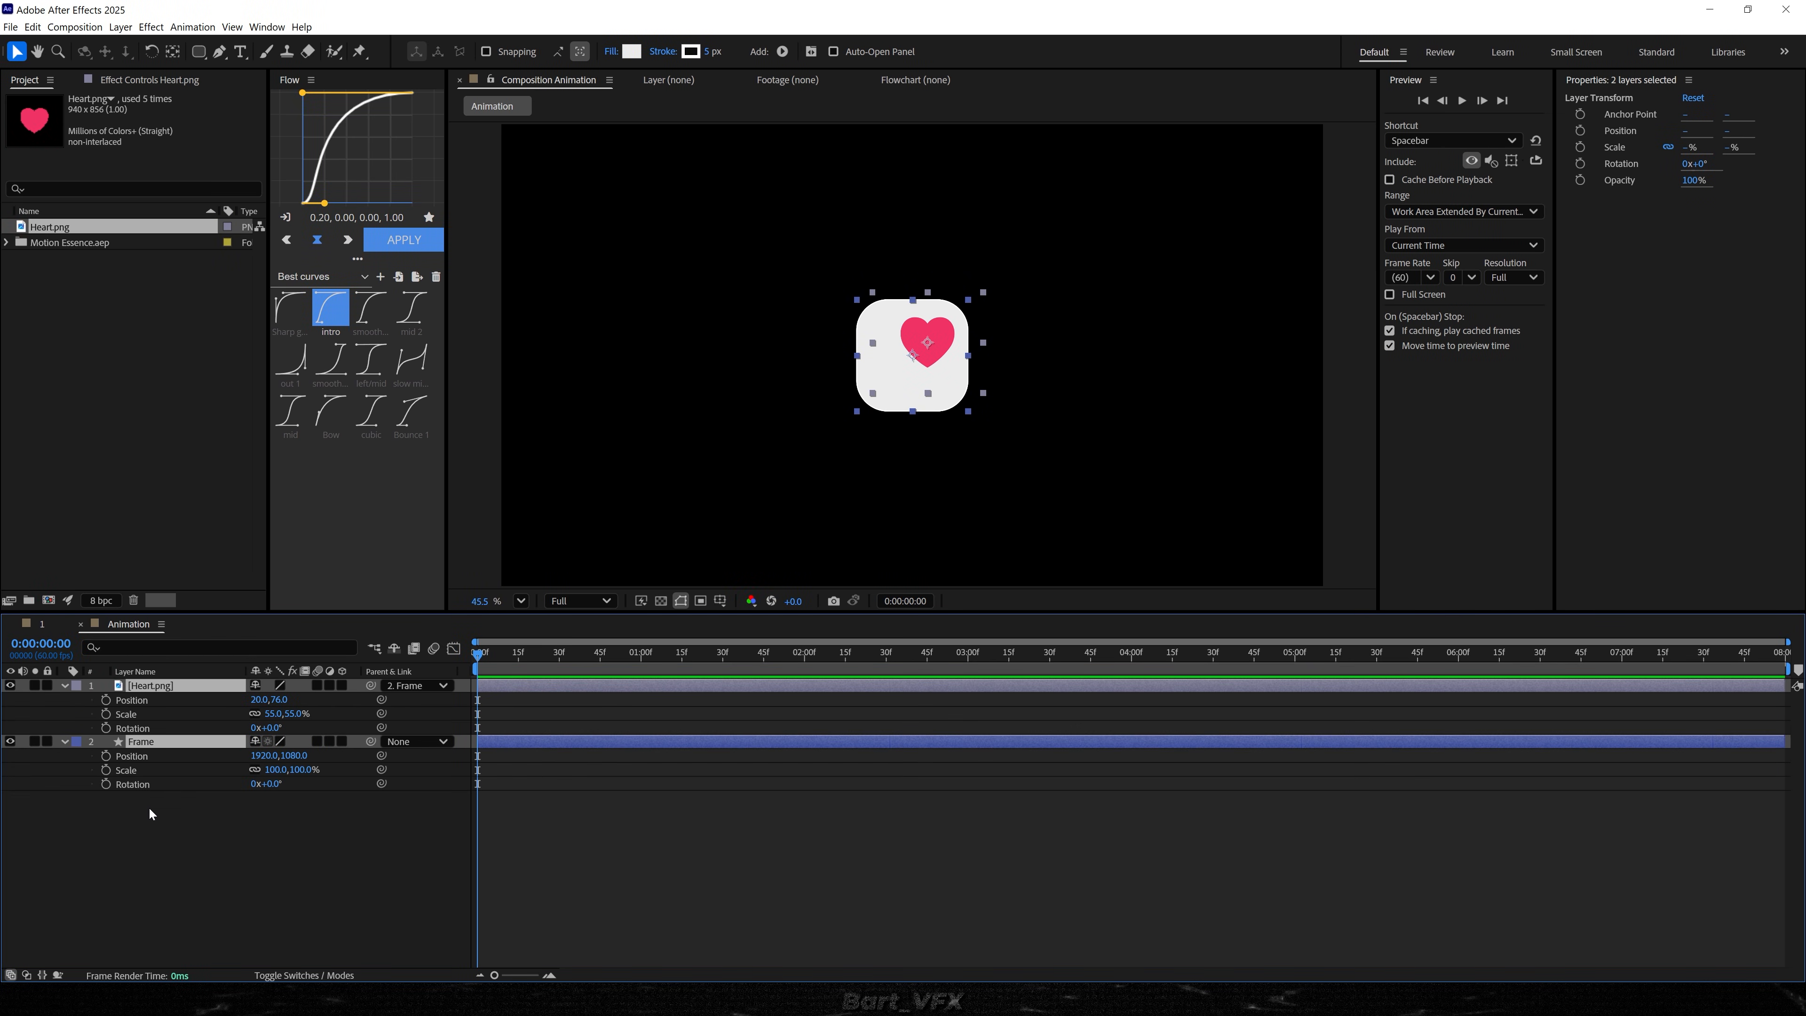
left_click(148, 807)
- Paste the copied decaying bounce expression into the Frame layer's Rotation, Scale and Position properties
left_click(105, 784, "alt")
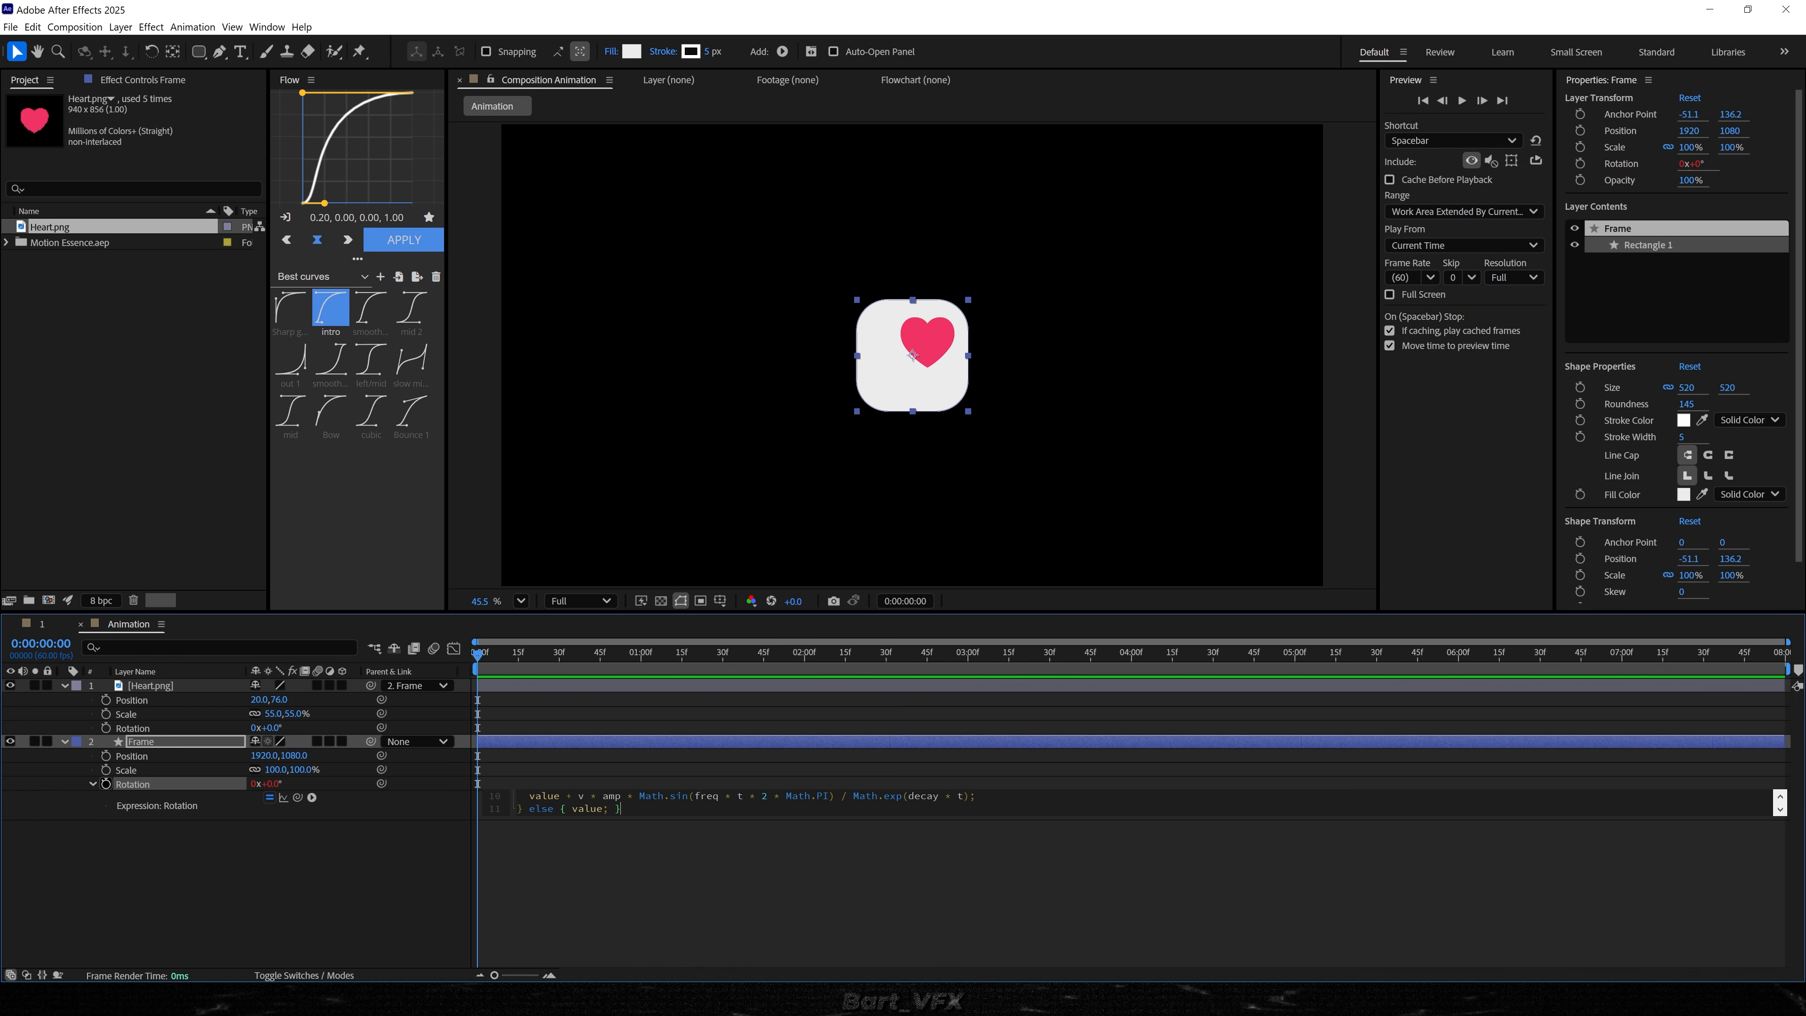
left_click(564, 850)
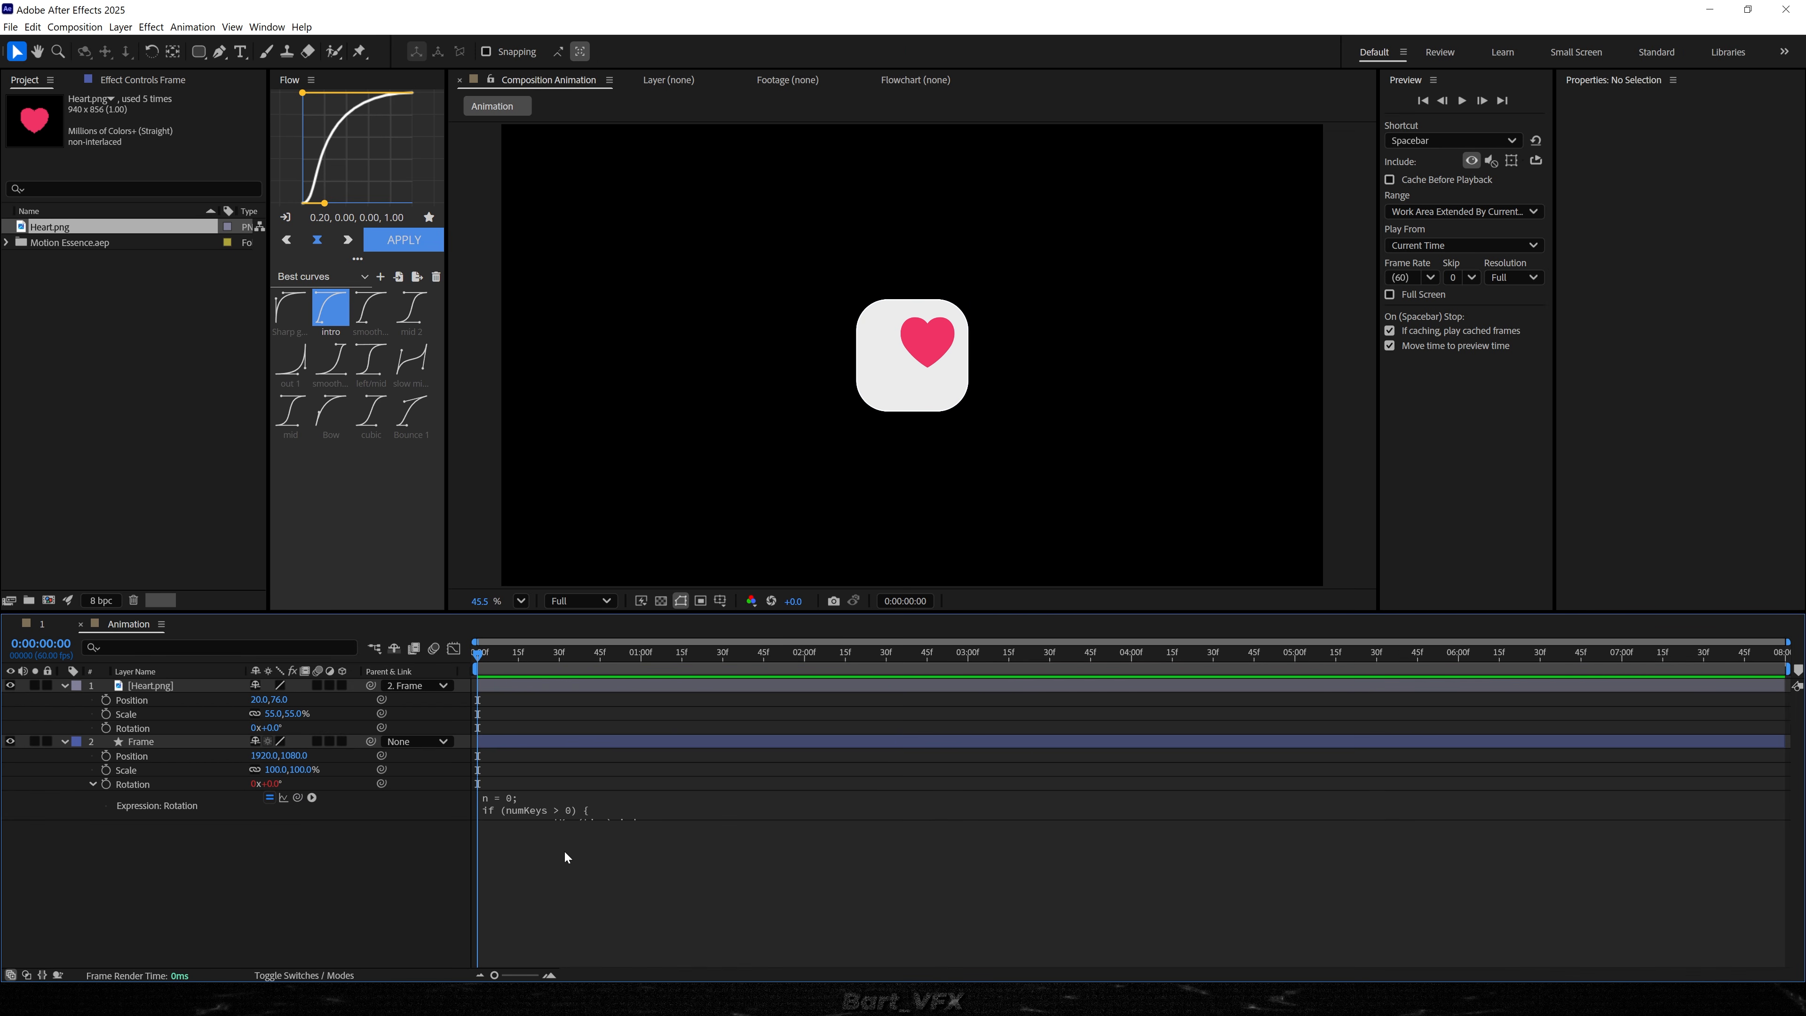
left_click(105, 770, "alt")
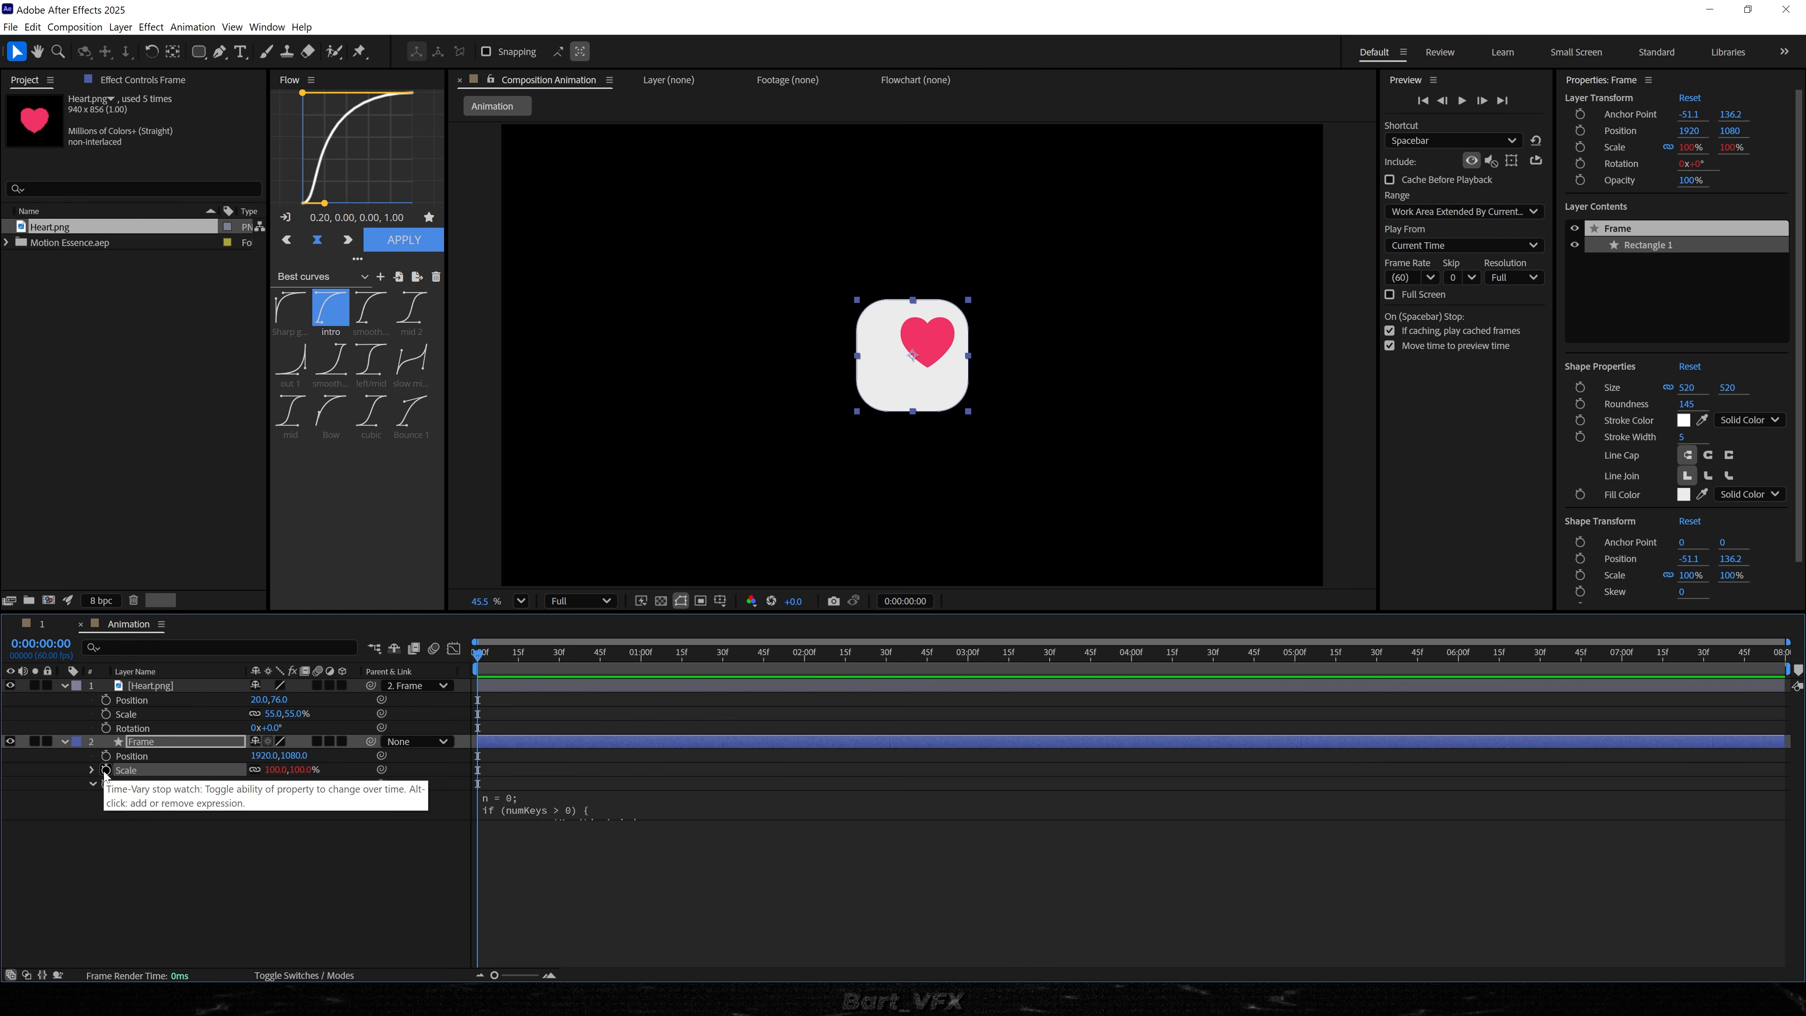
key("ctrl+v")
left_click(158, 859)
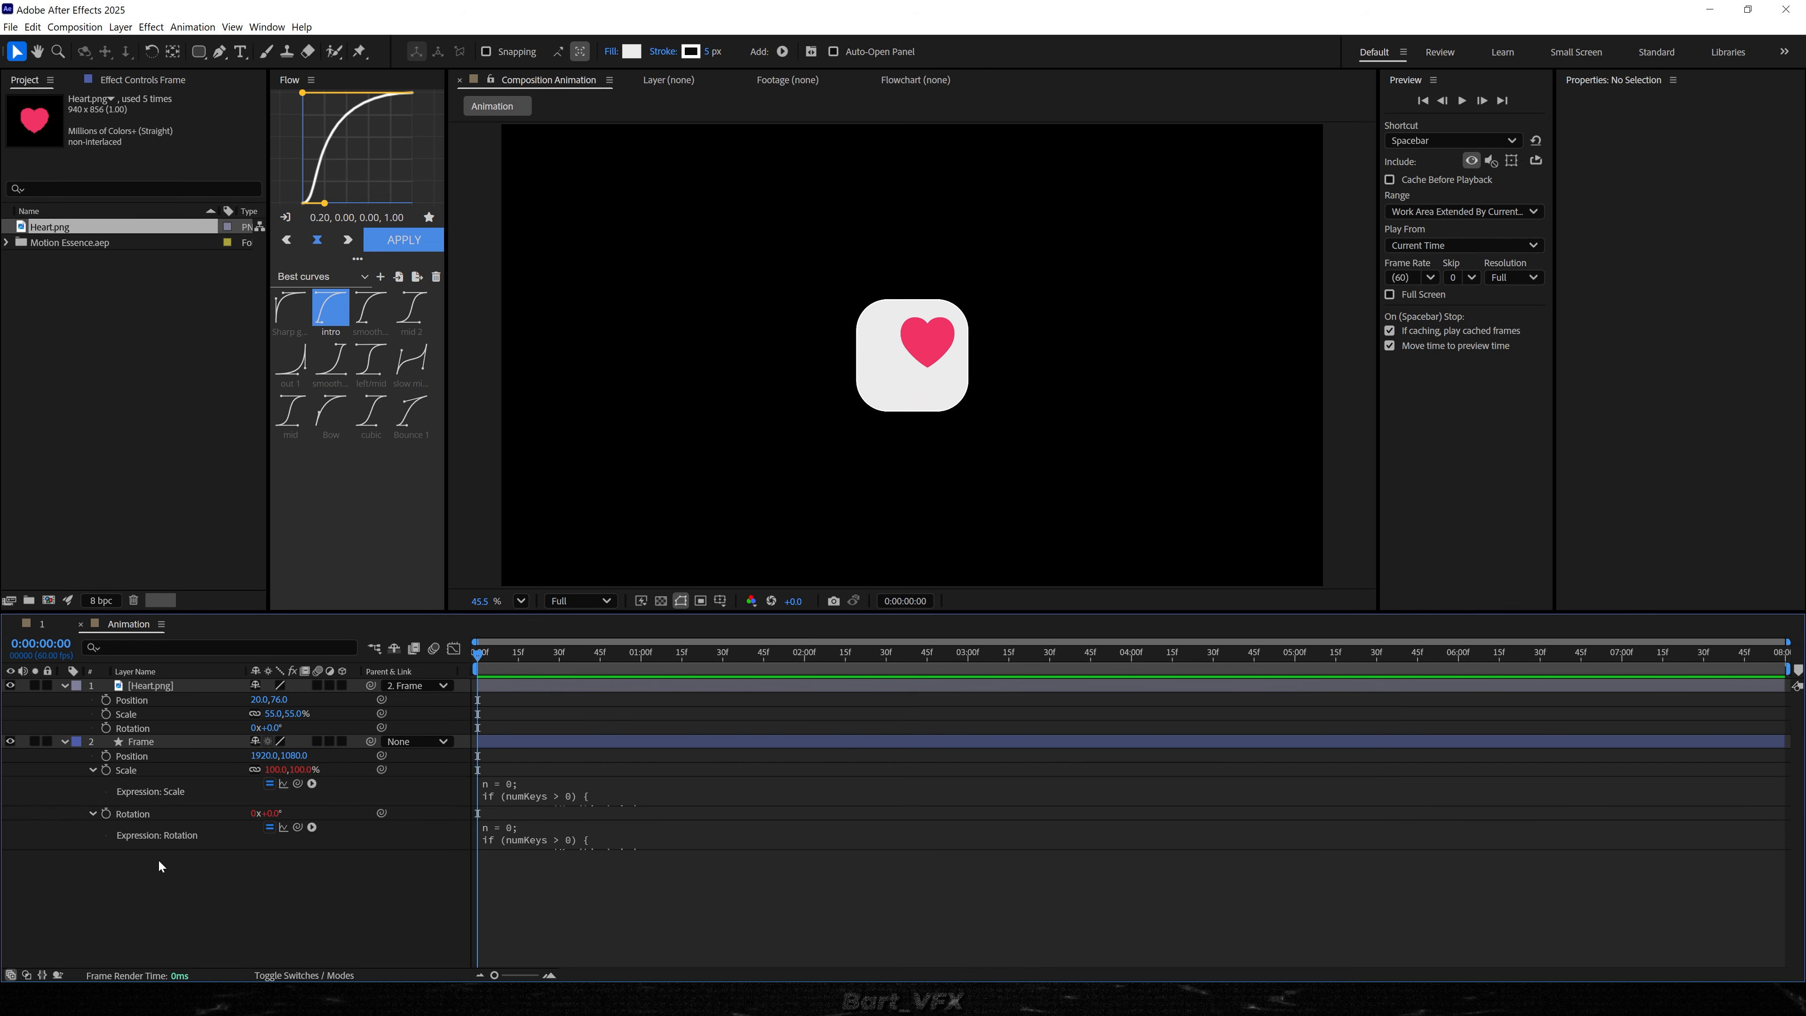
left_click(106, 755, "alt")
key("ctrl+v")
left_click(264, 898)
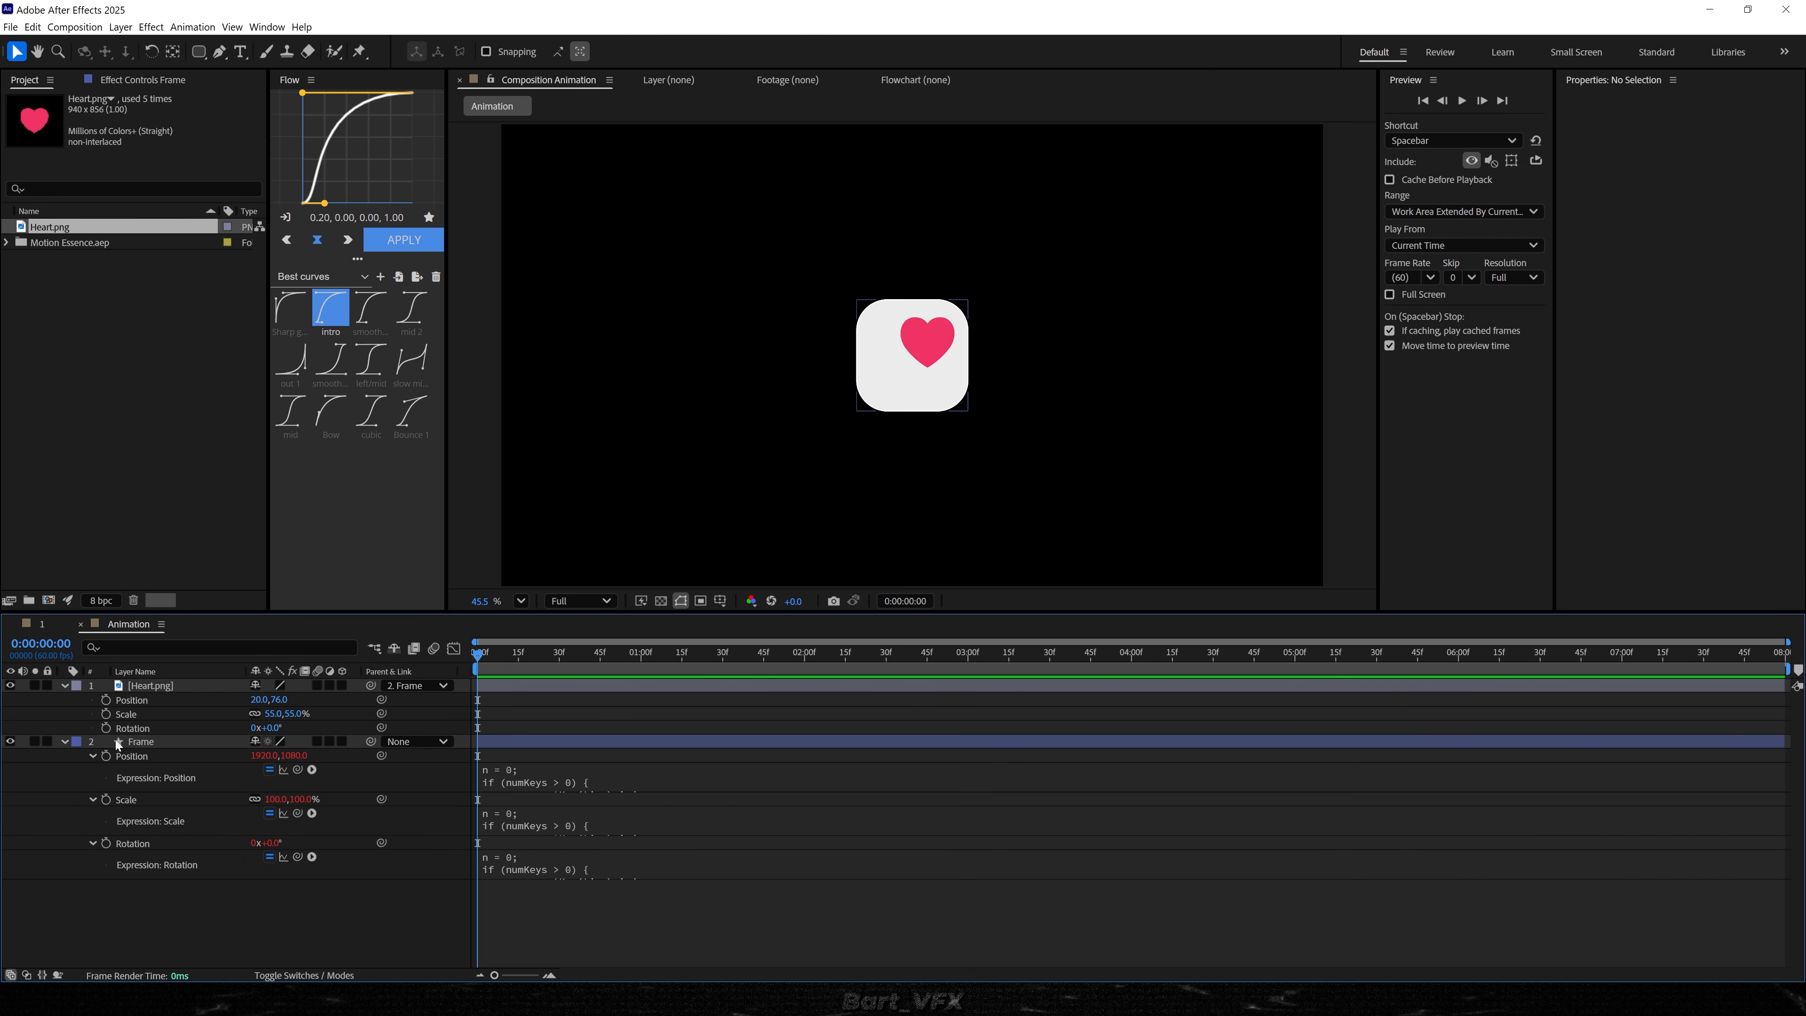
- Apply the same bounce expression to the Heart.png layer's Rotation and Position, and collapse the expression fields
left_click(105, 727, "alt")
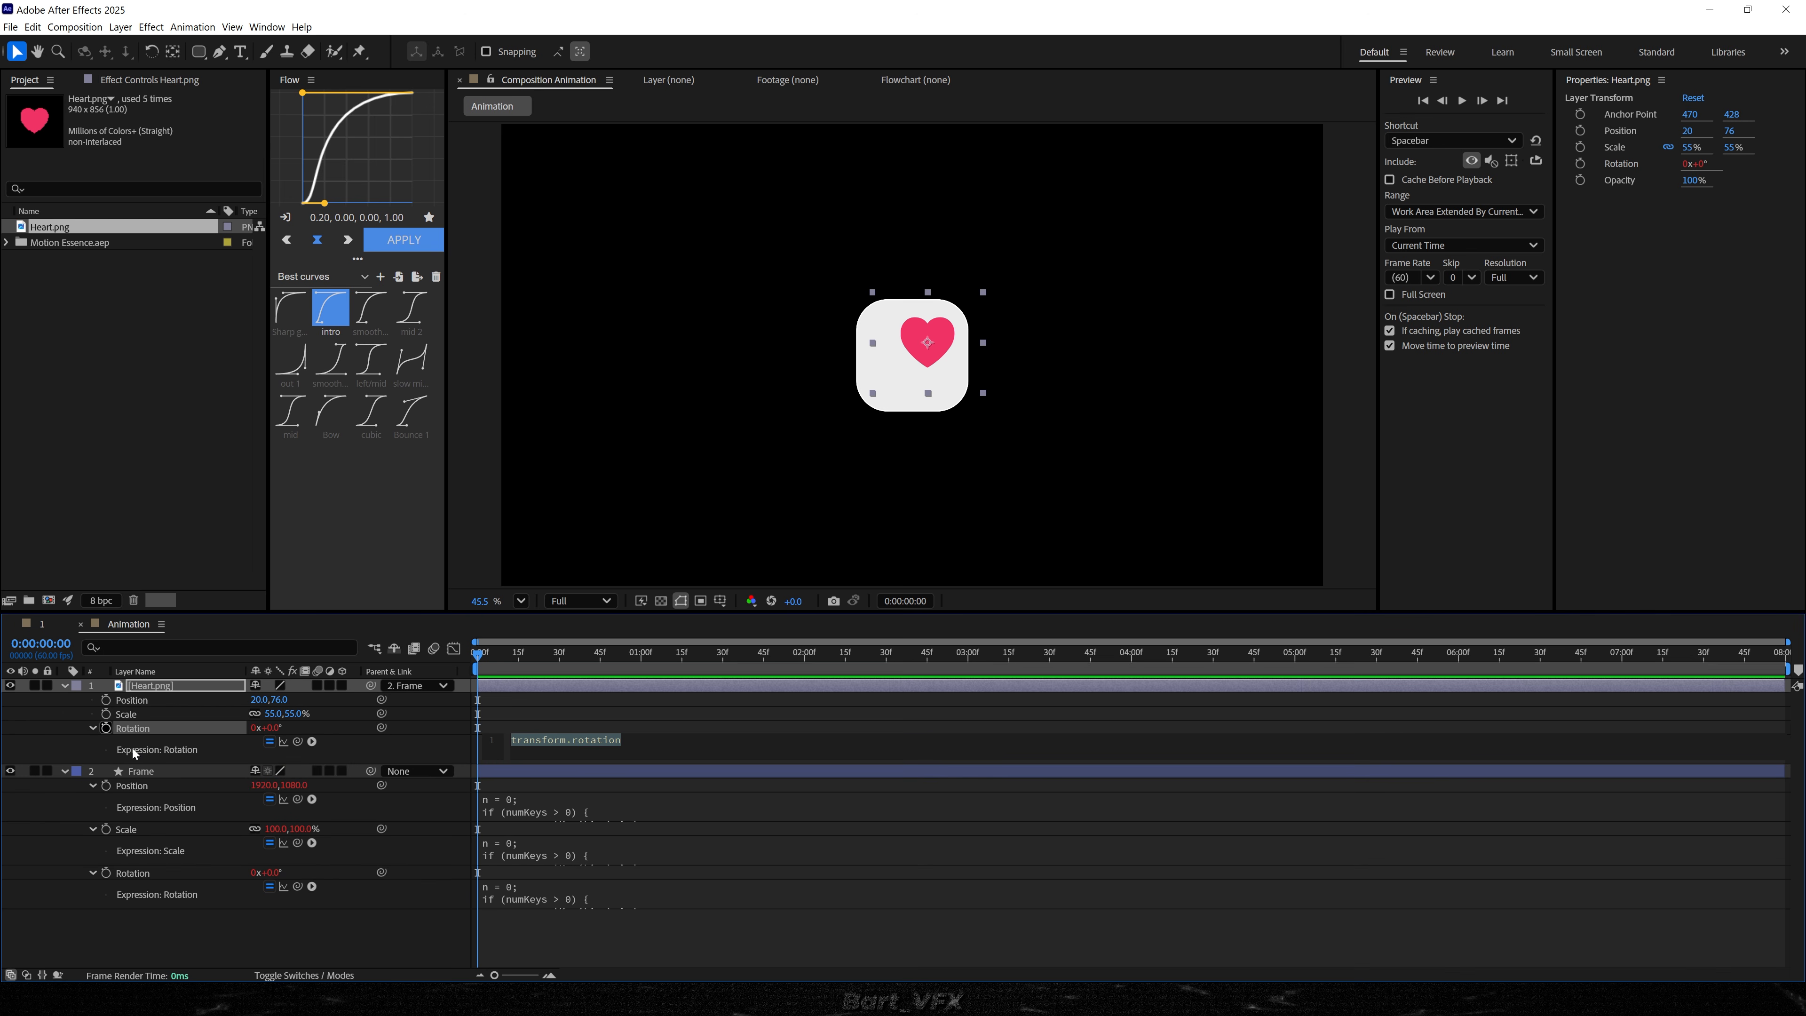
left_click(66, 707)
left_click(106, 699, "alt")
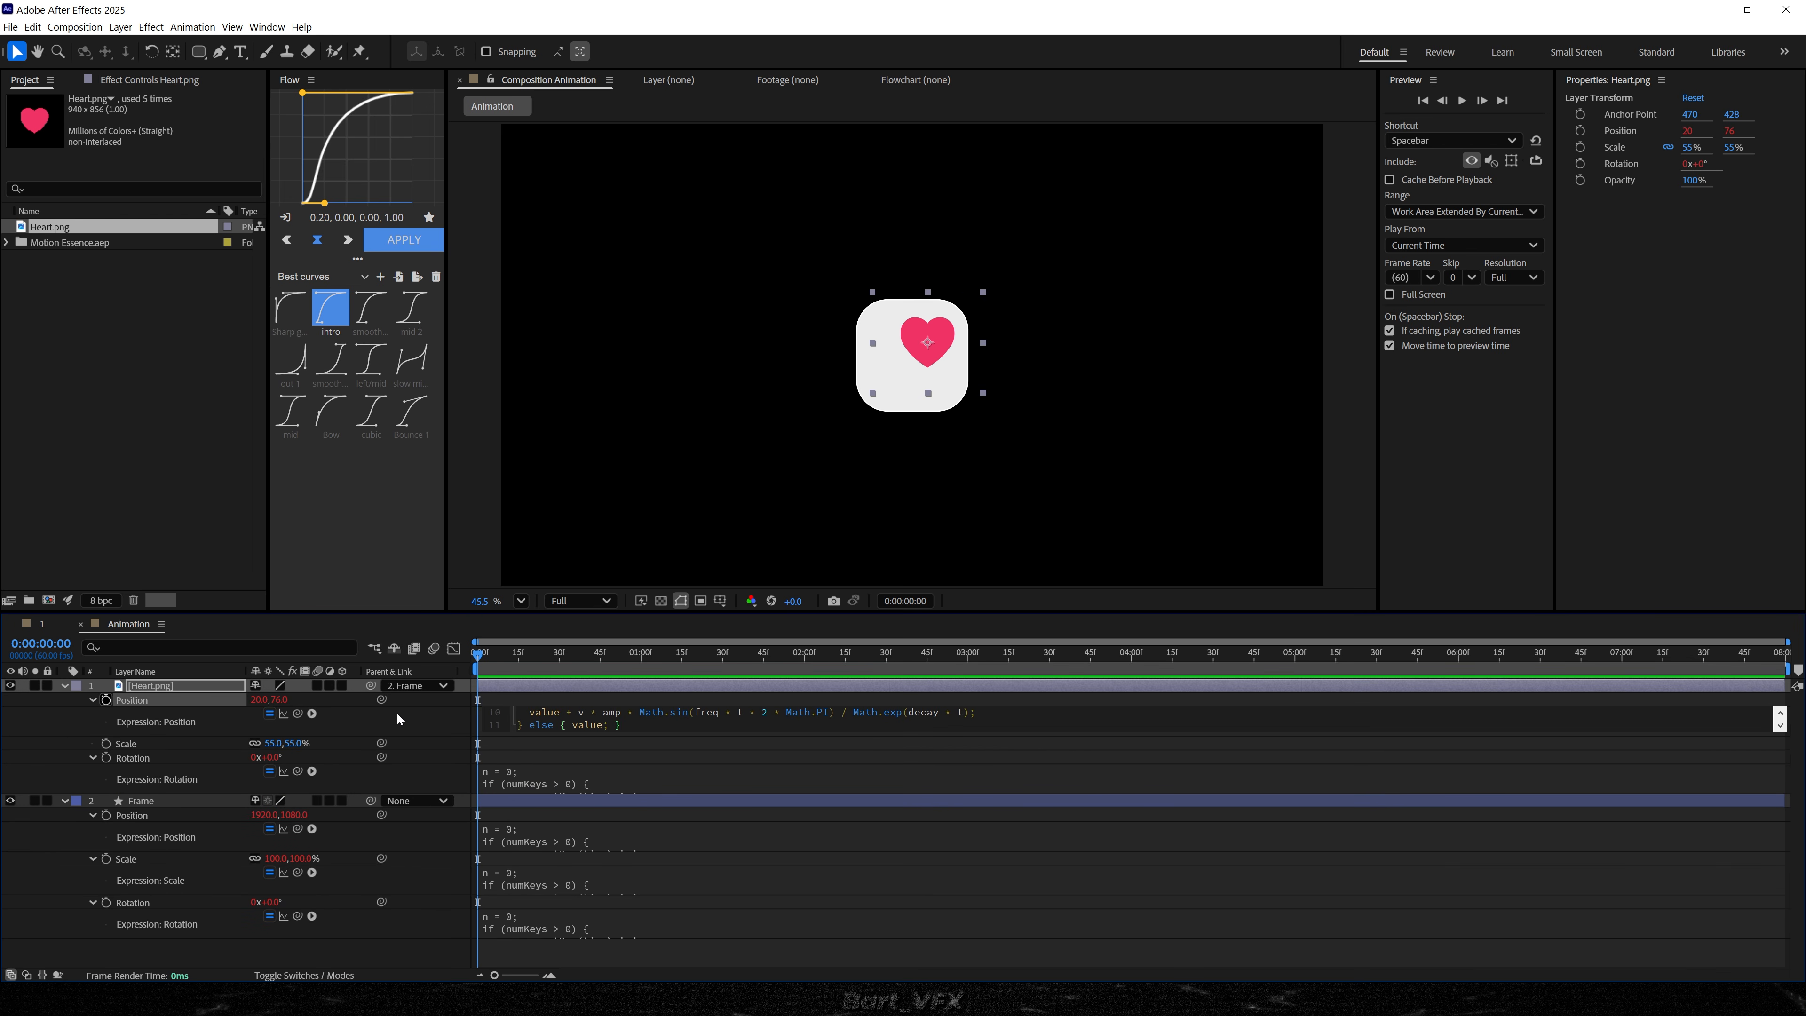
left_click(72, 748)
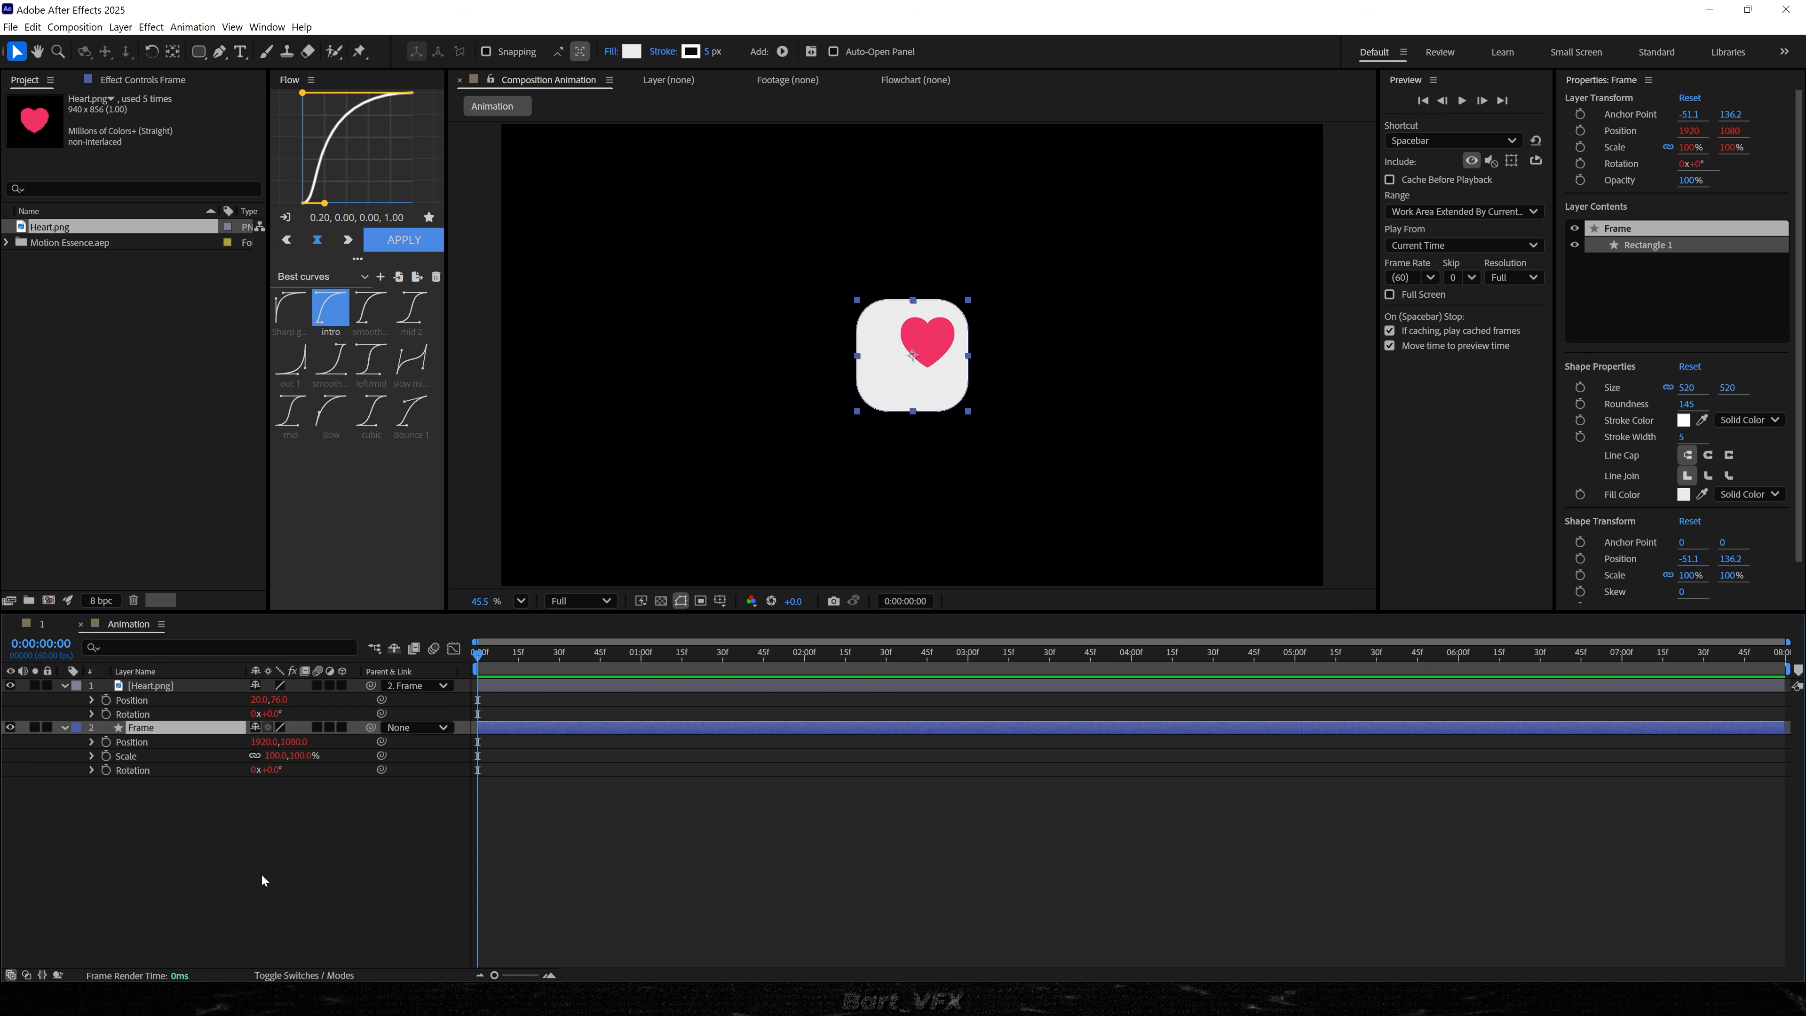
left_click(201, 838)
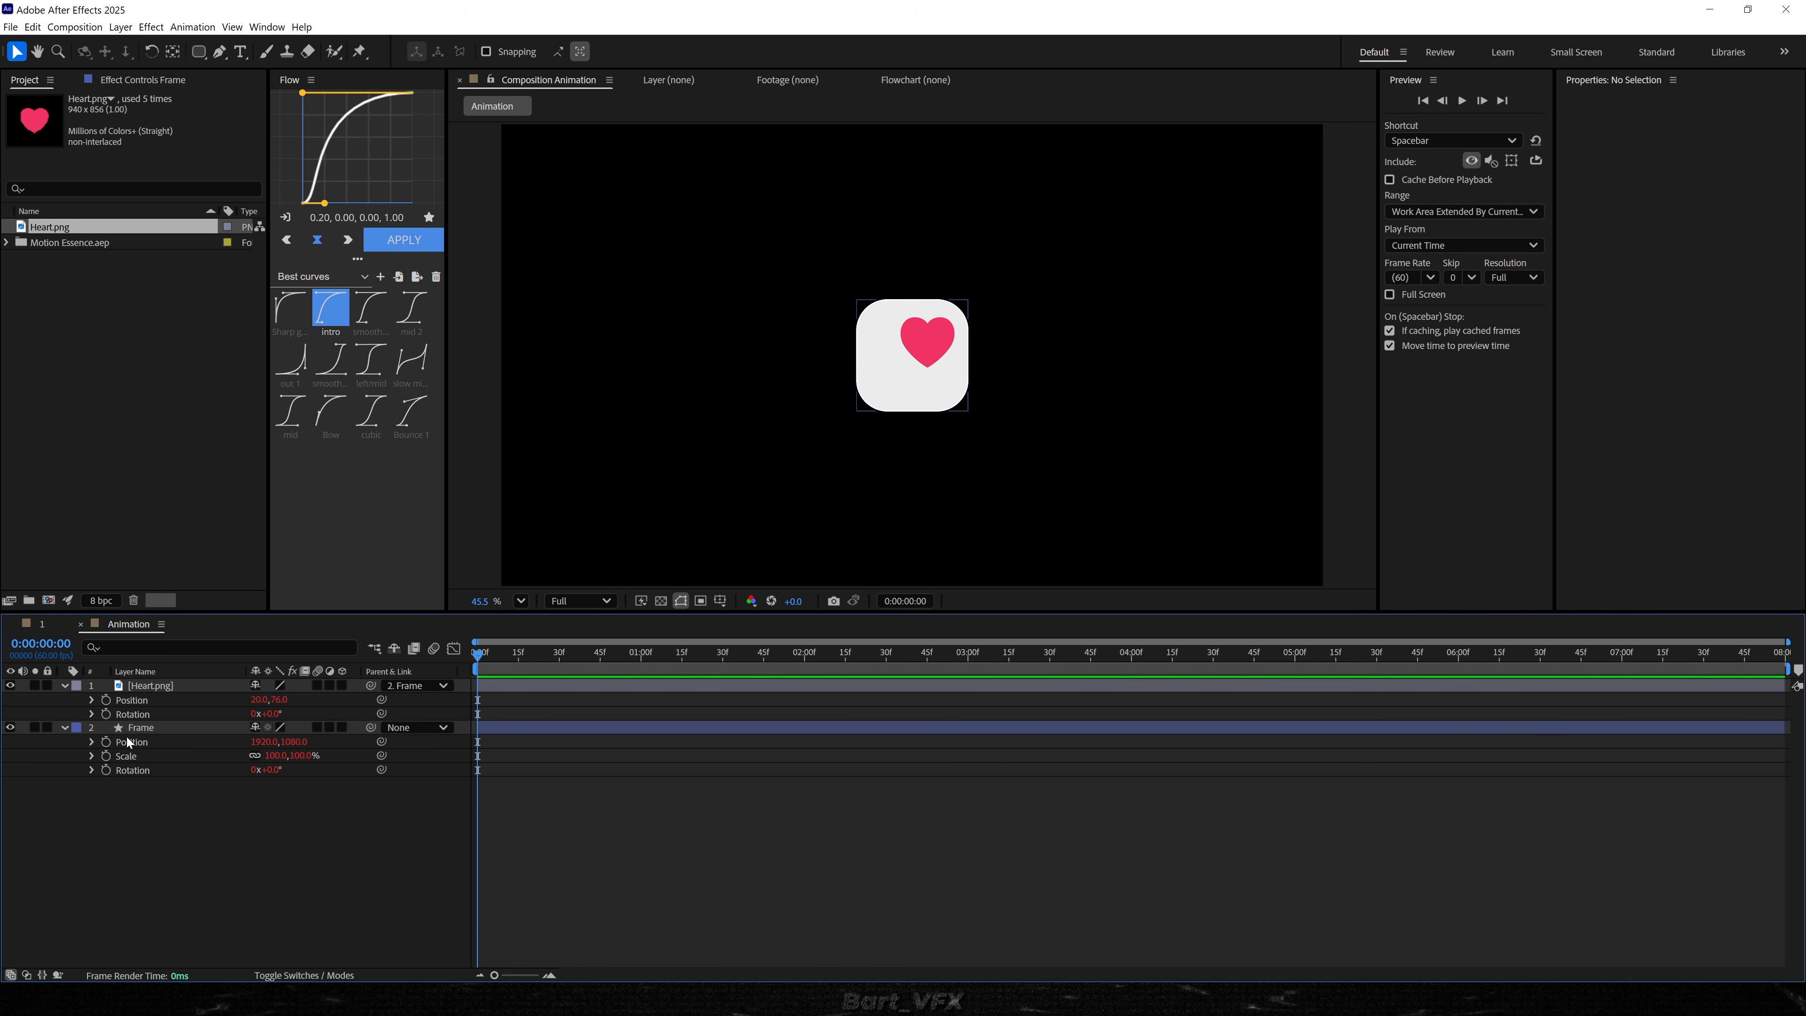
- Keyframe Frame's Position to rise from about Y 1240 at the start to 1080 a few frames in, and preview the motion
left_click(113, 742)
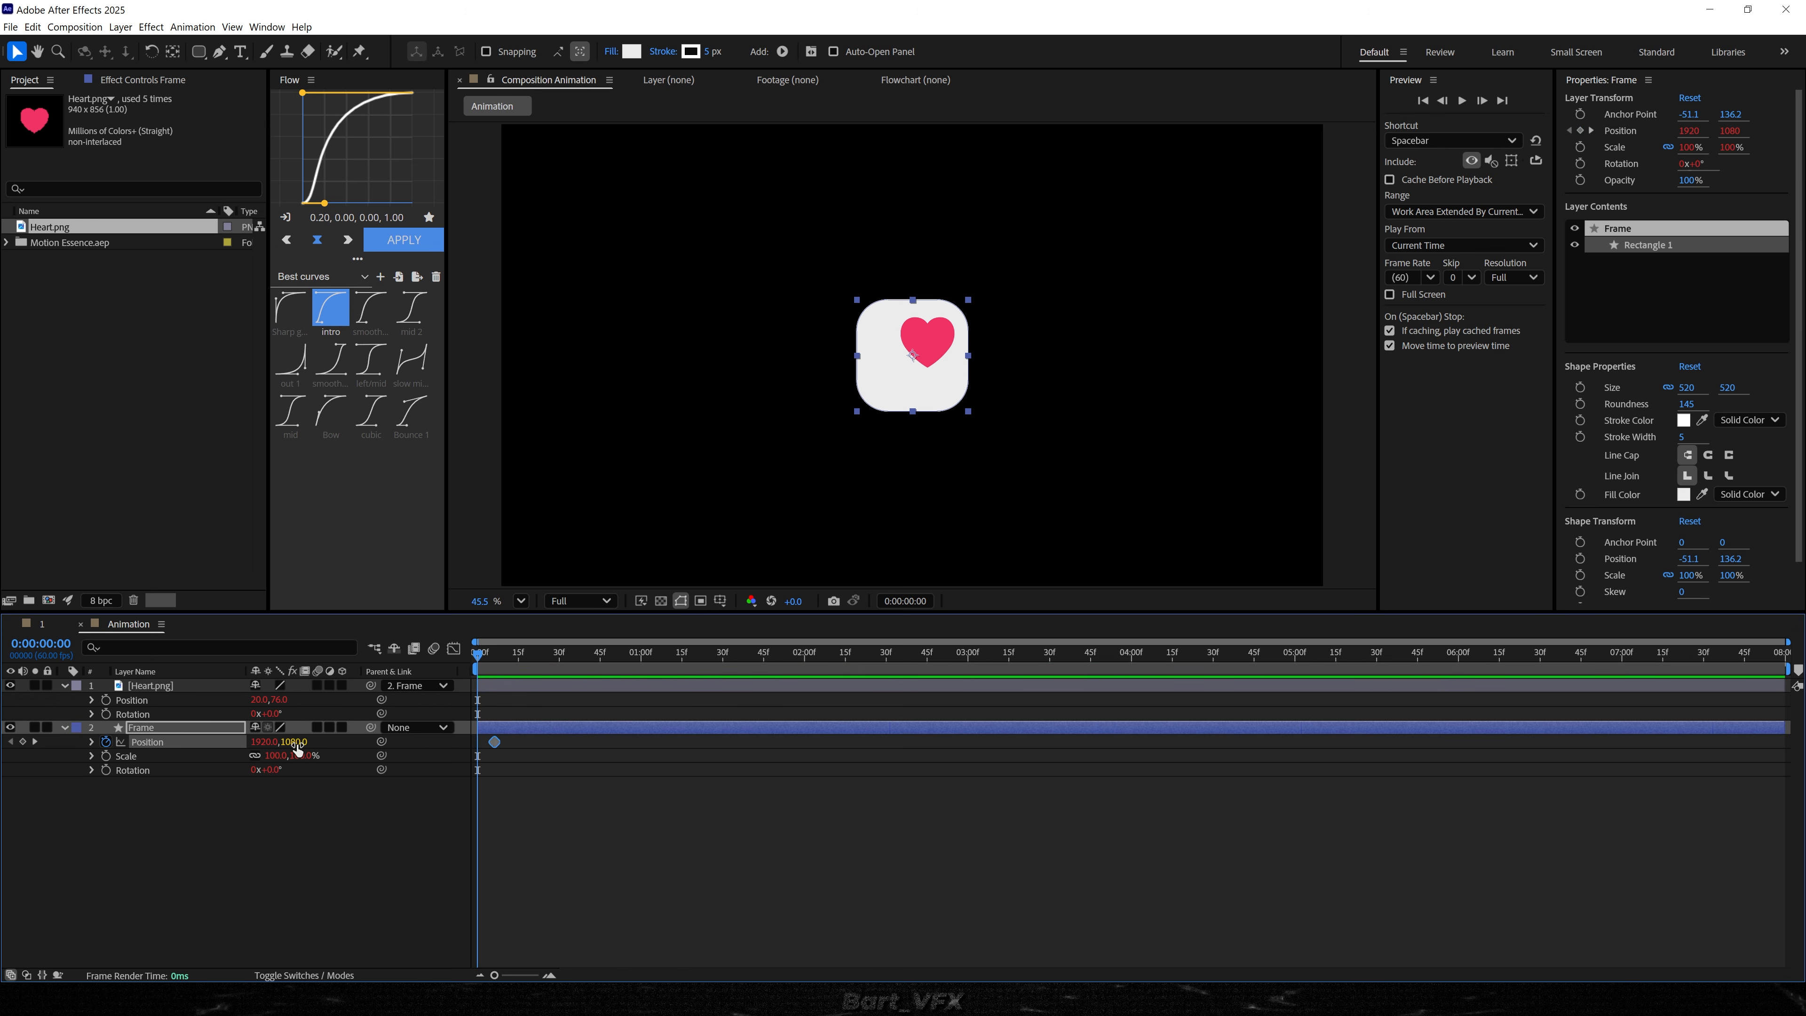
left_click_drag(293, 742, 425, 755)
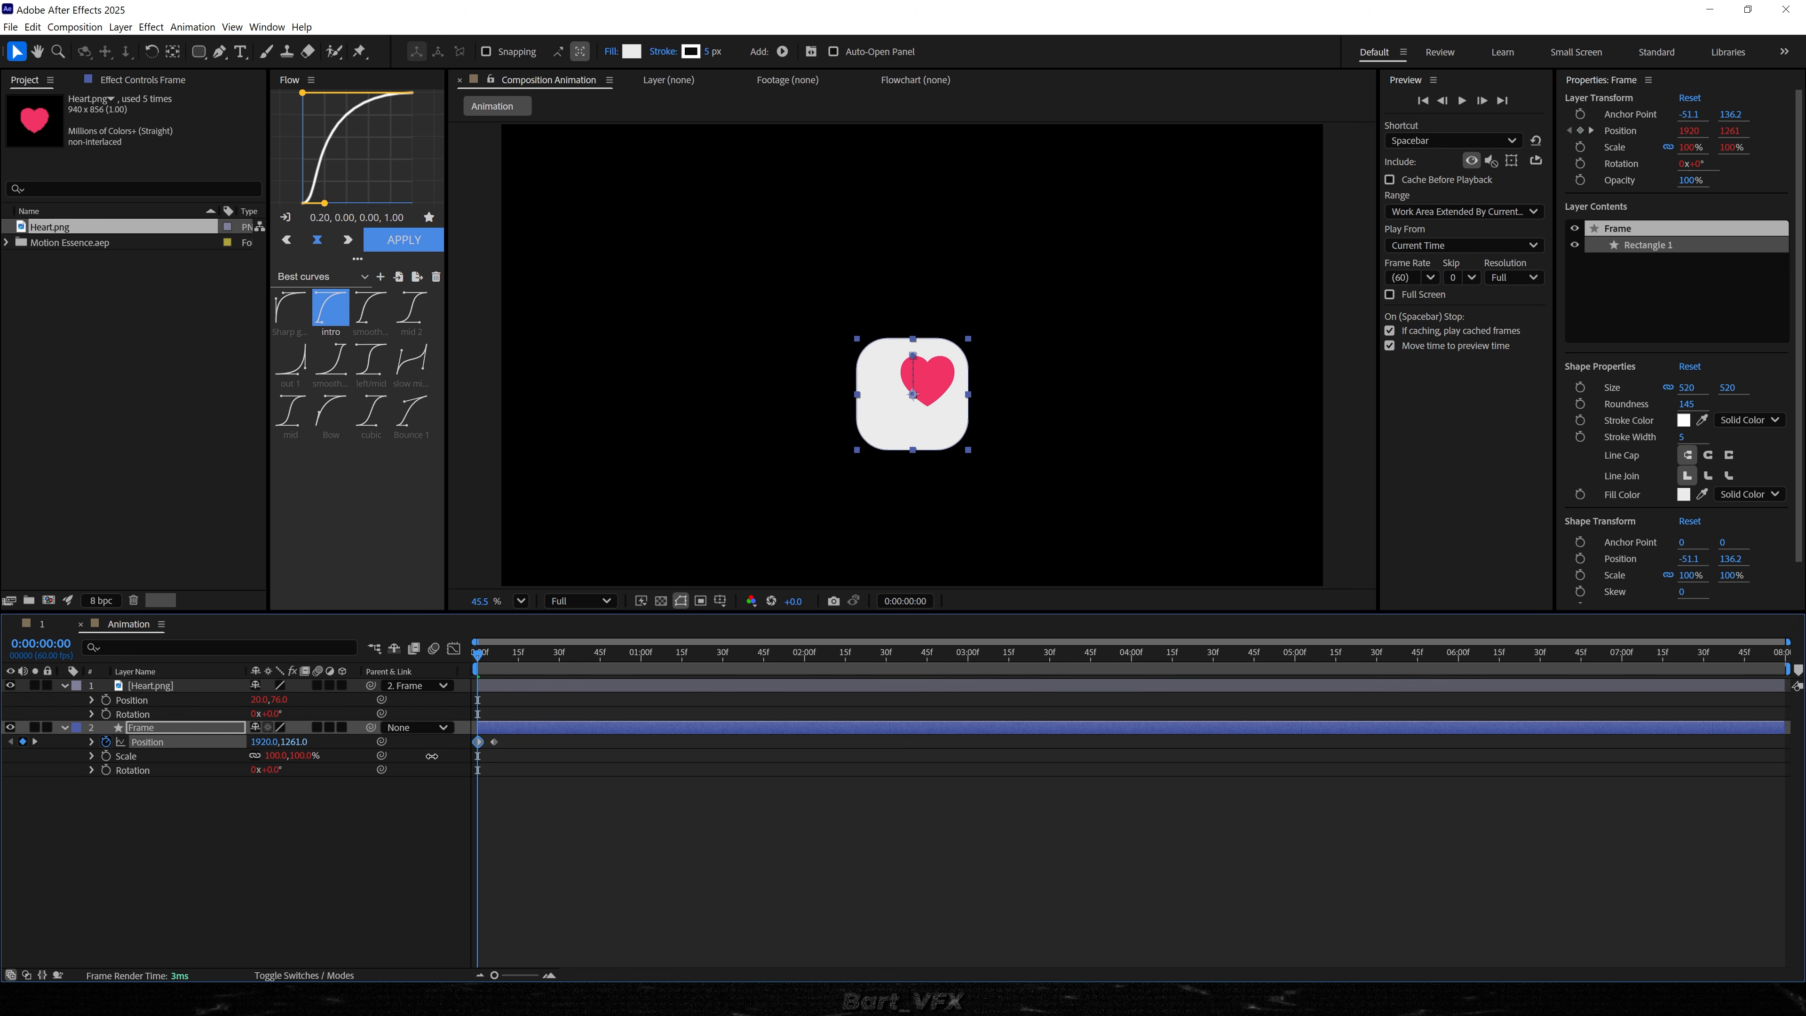
left_click(574, 847)
key("space")
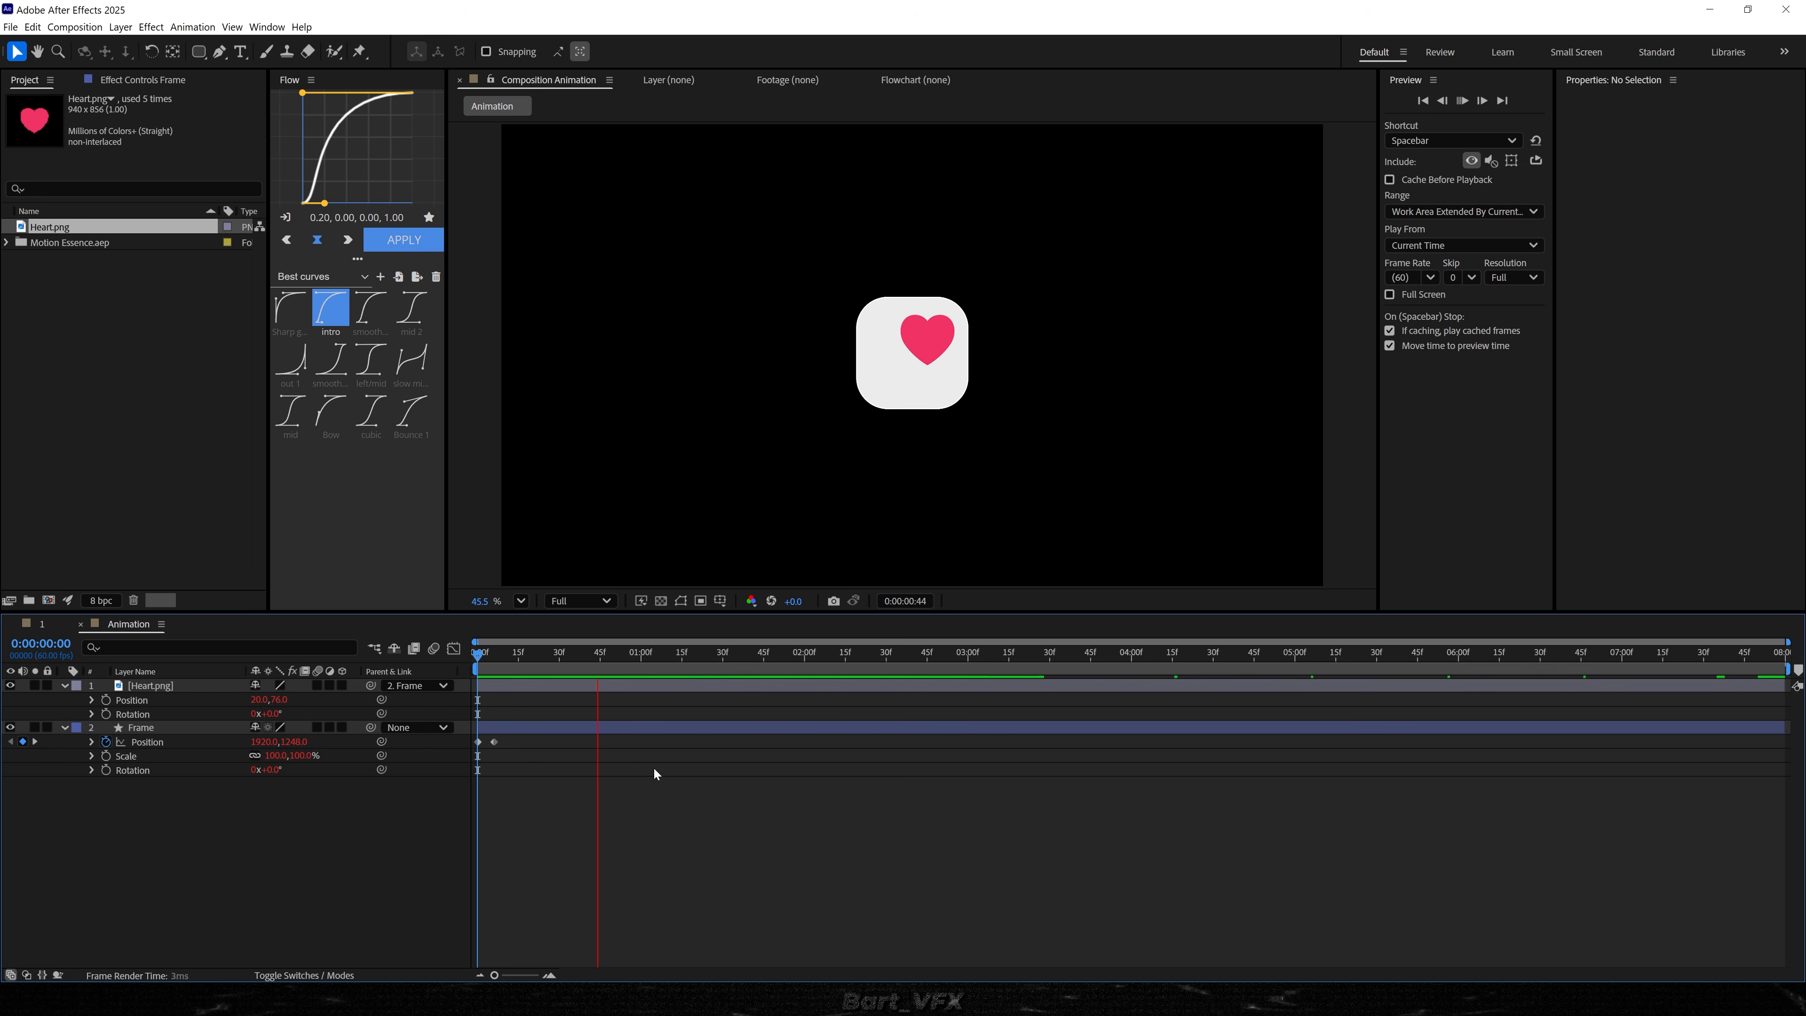
key("space")
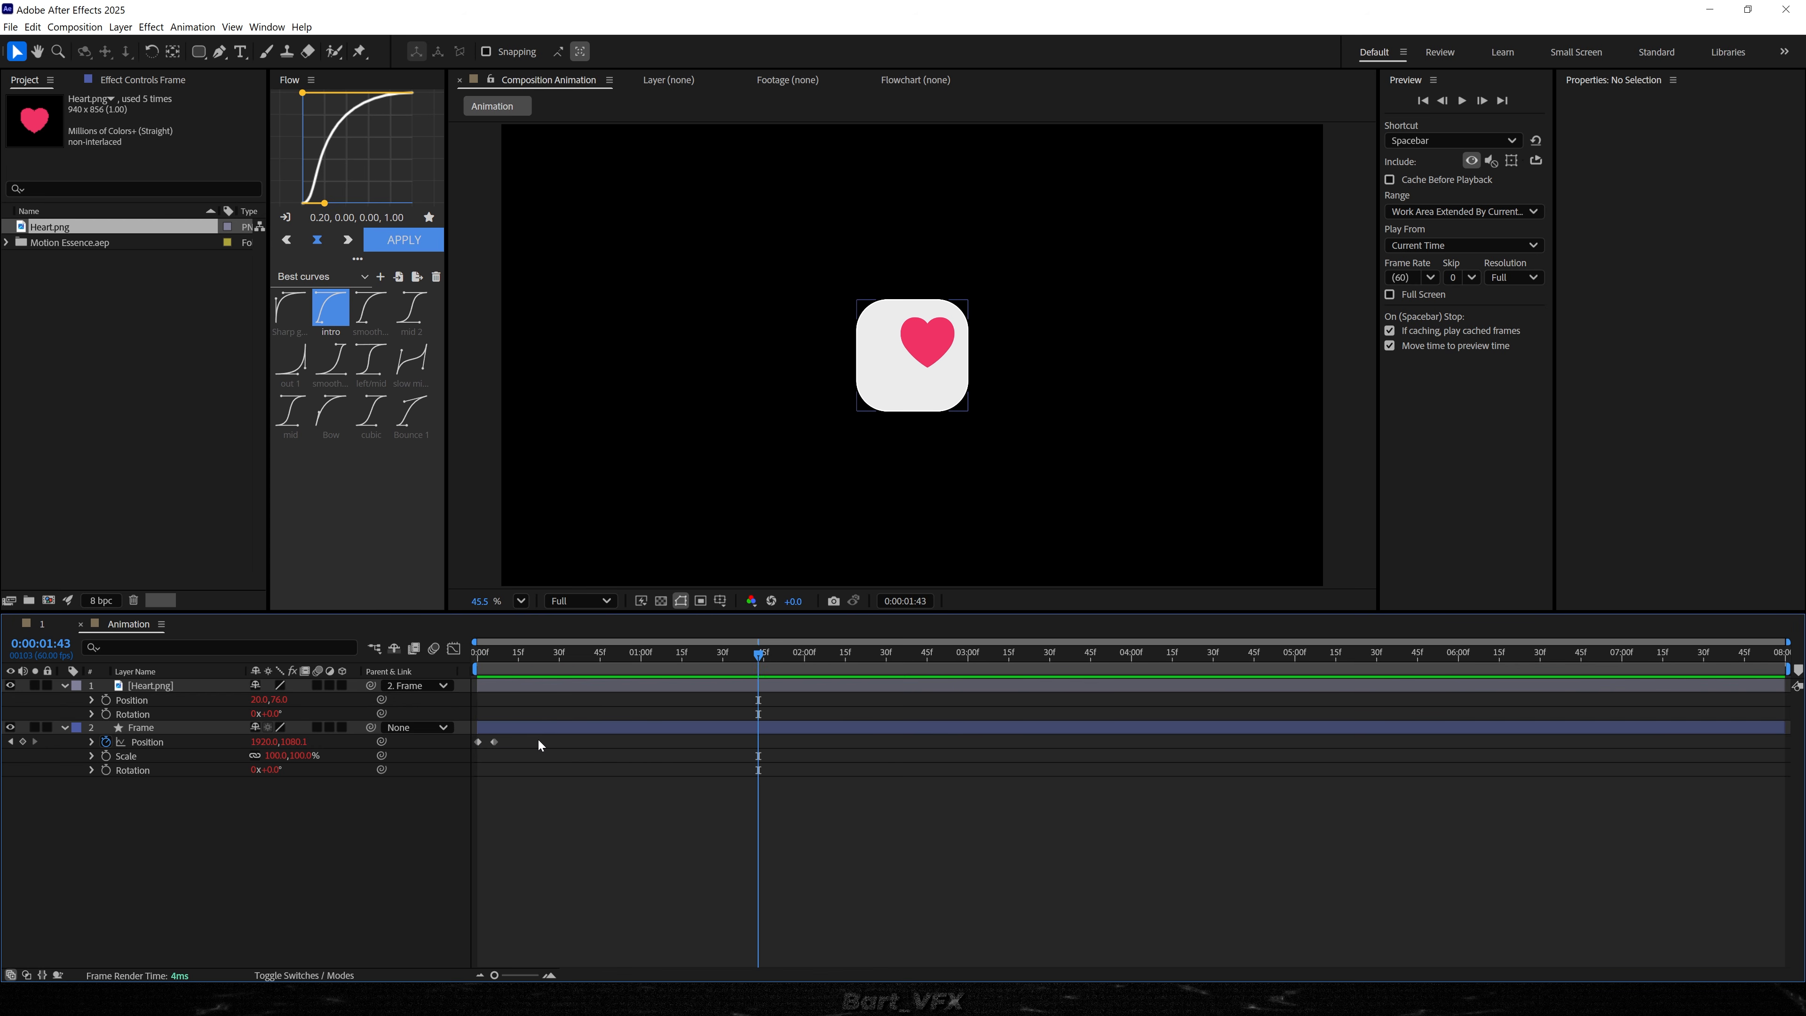
- Apply Easy Ease to both of Frame's Position keyframes
left_click_drag(537, 738, 415, 752)
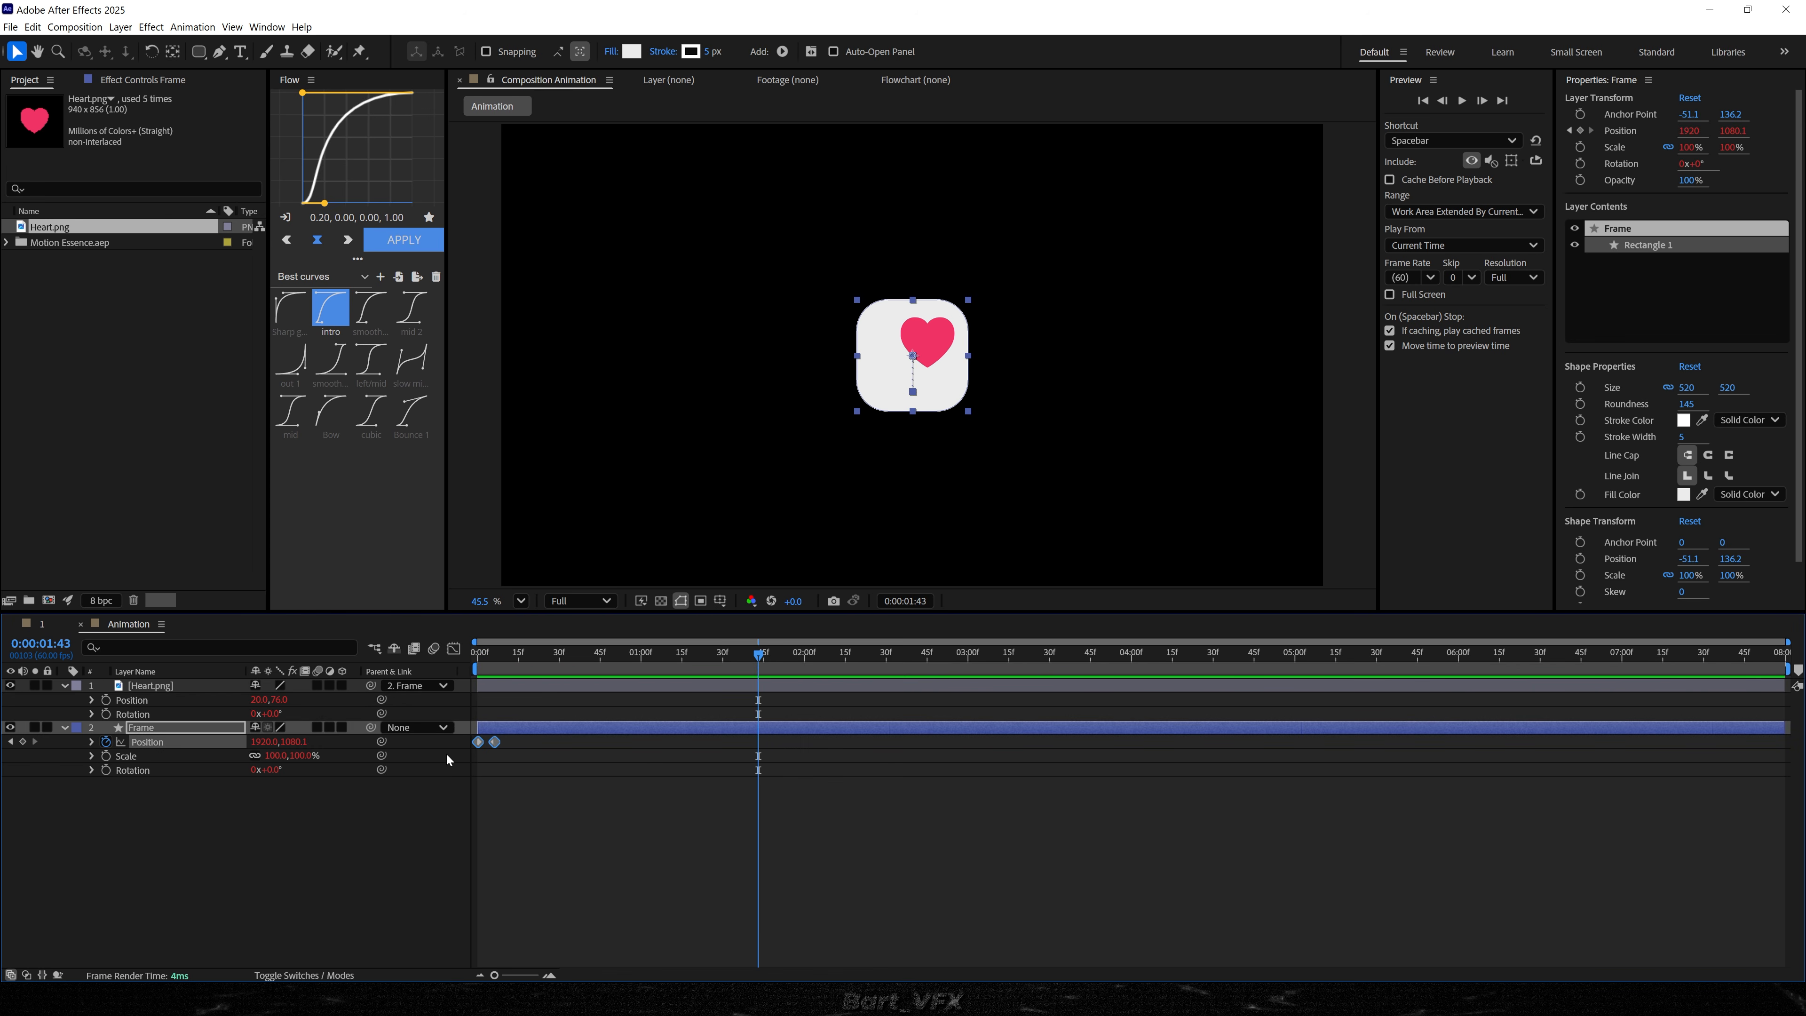
right_click(476, 741)
mouse_move(567, 938)
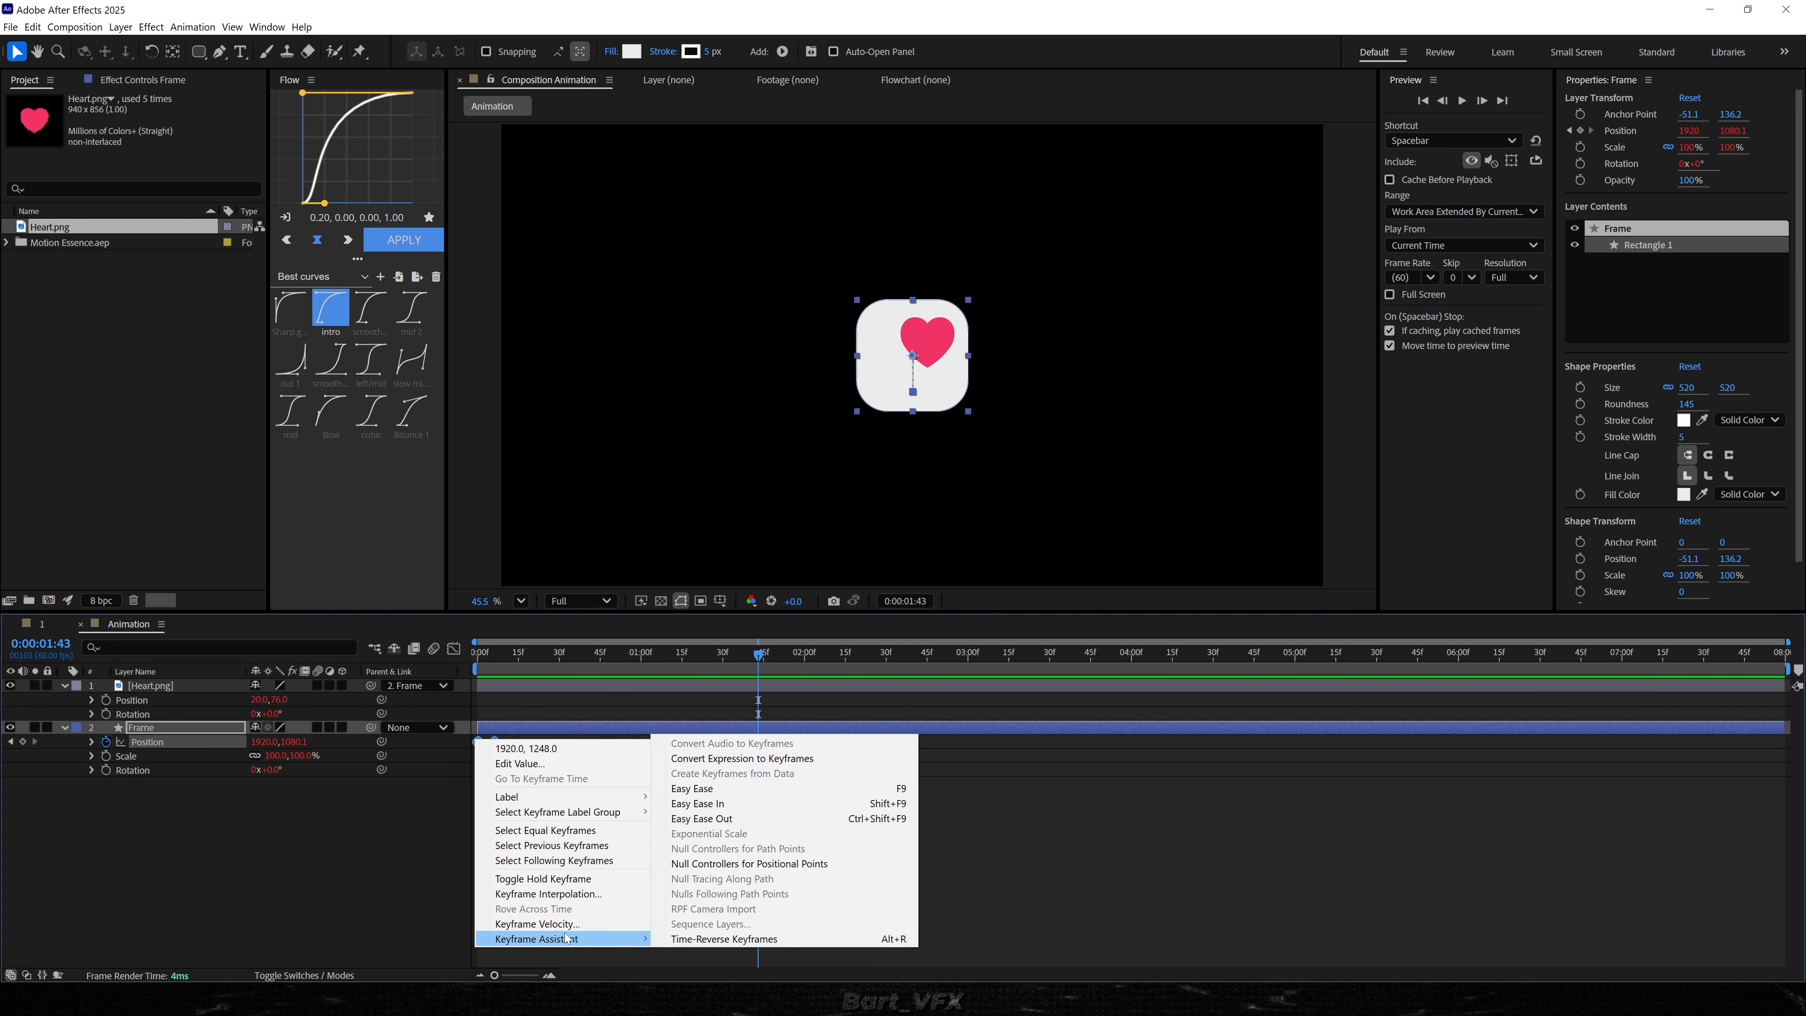
left_click(732, 791)
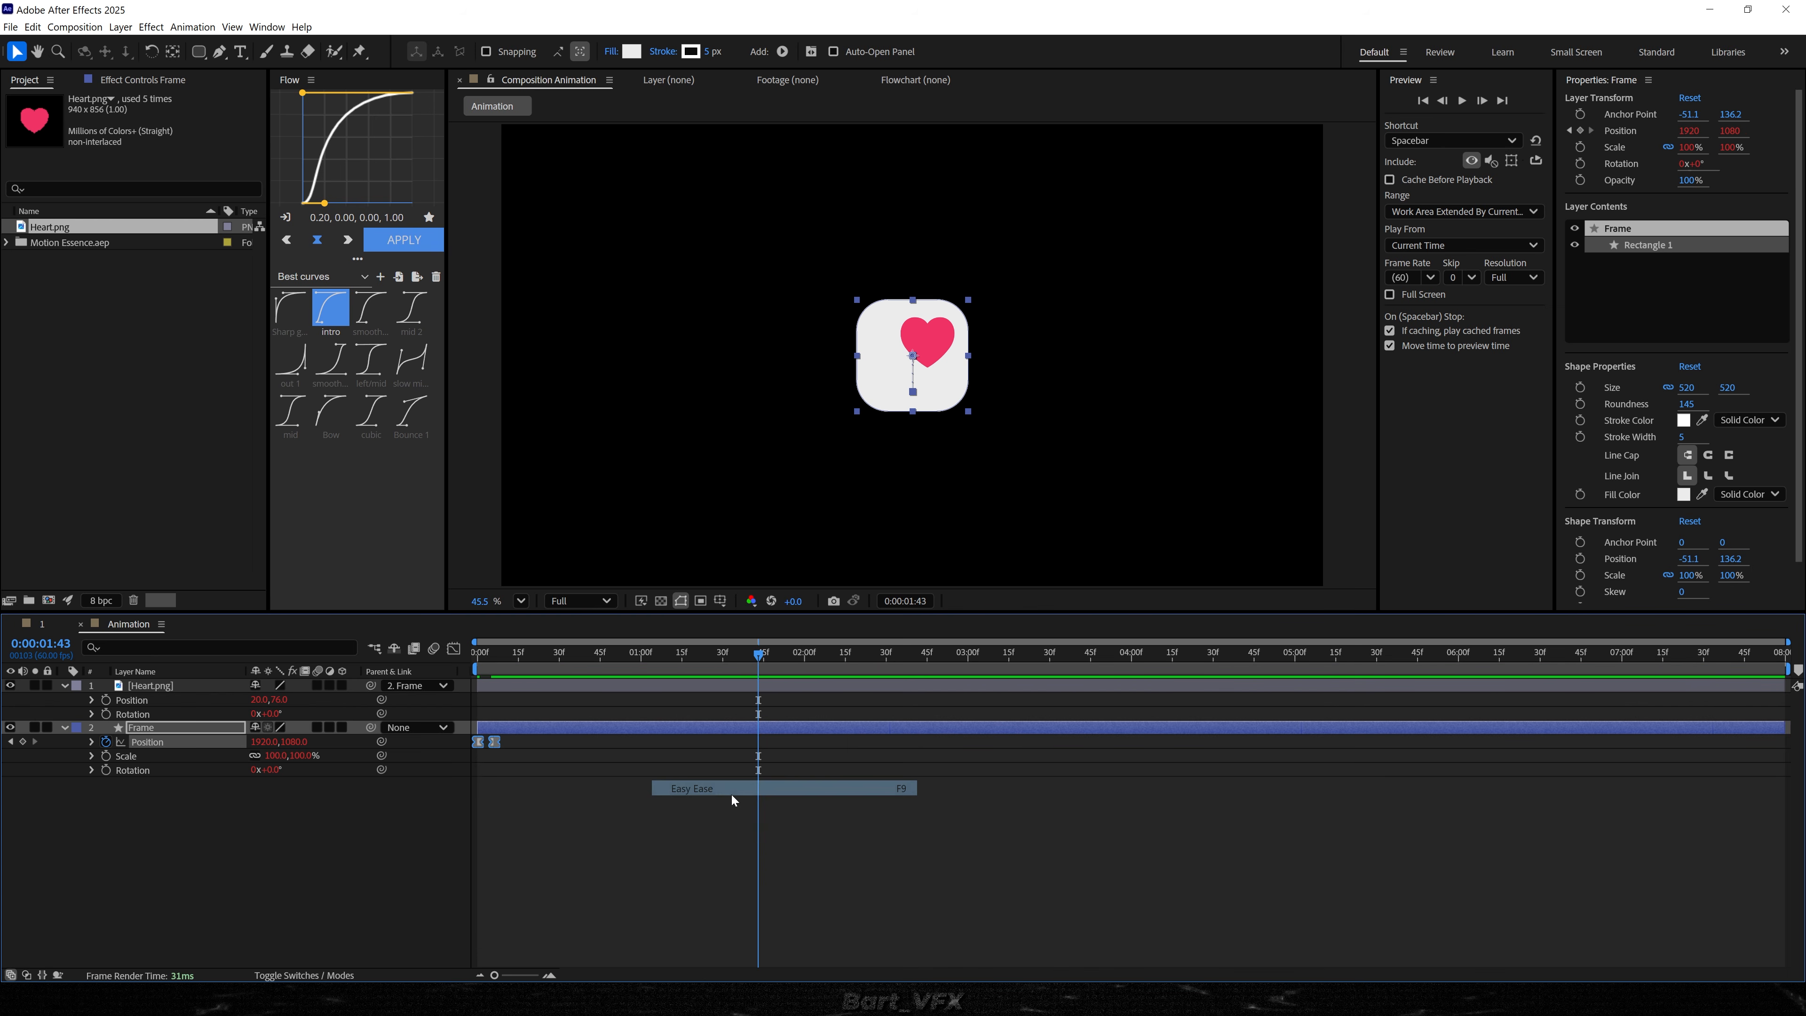
- Reshape Frame's Position speed curve to peak near frame 1 and taper to a slightly raised velocity at frame 6, and preview it
left_click(452, 649)
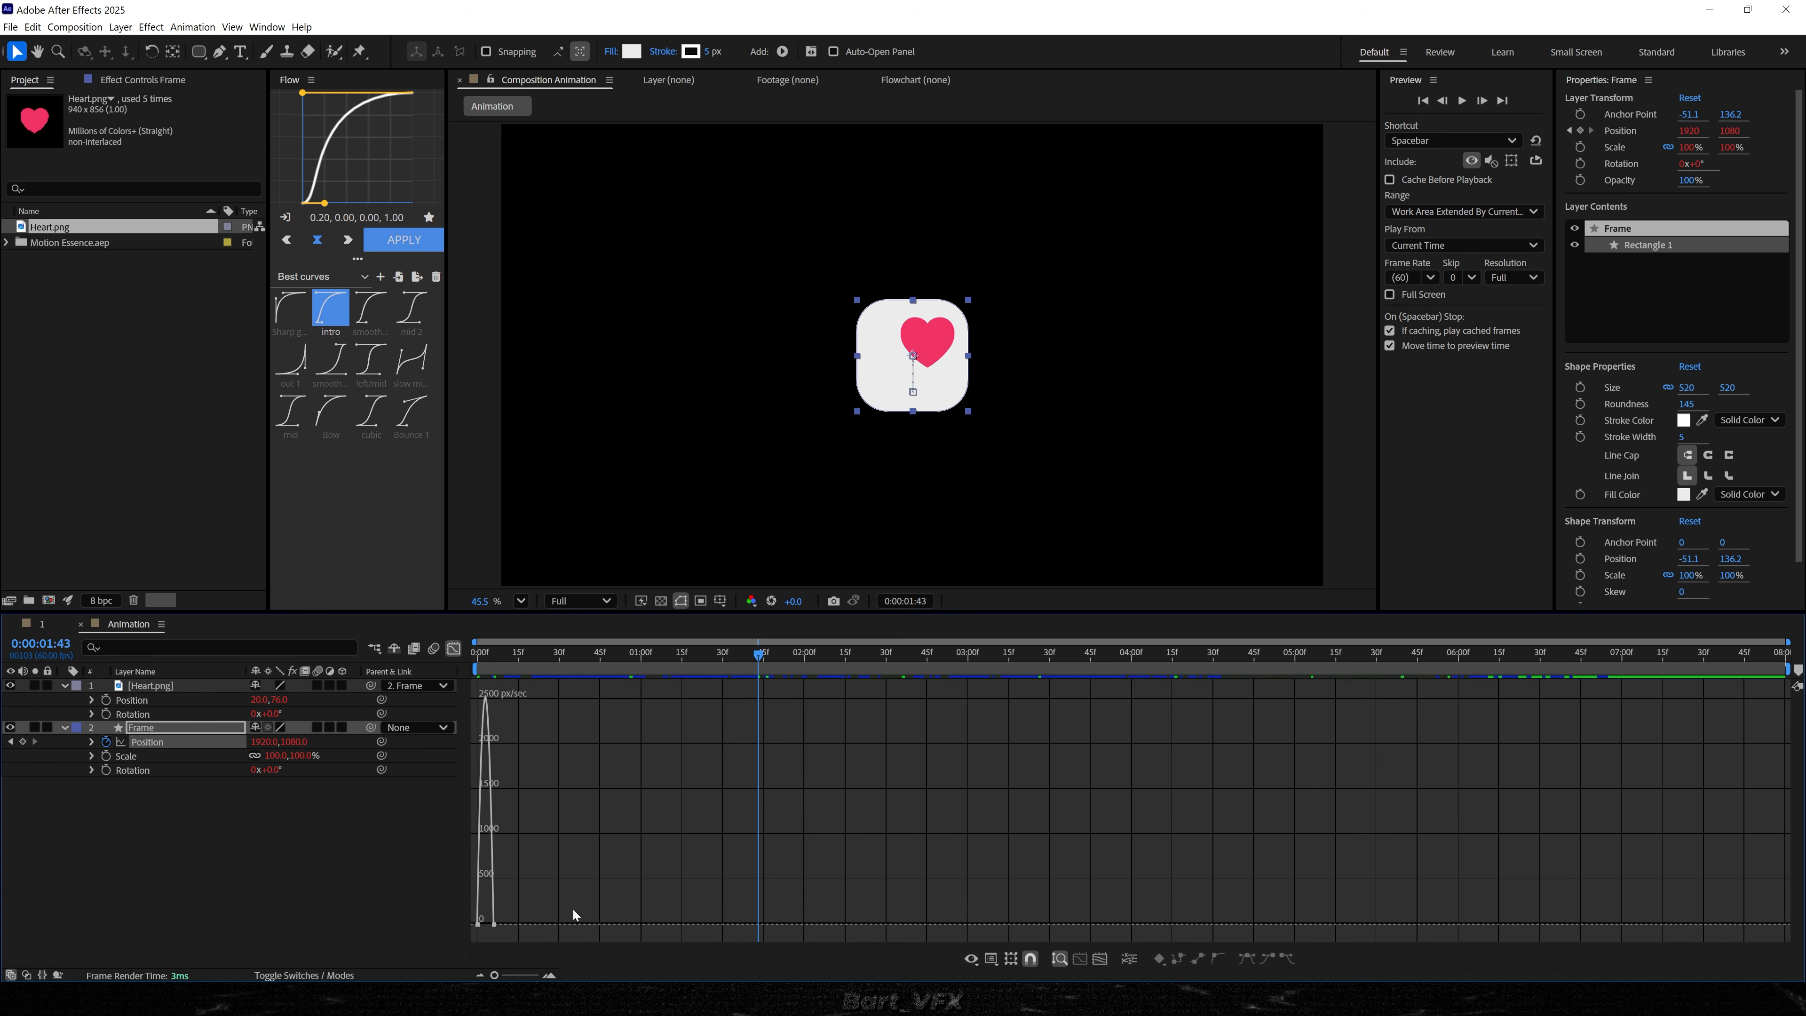
left_click(1100, 959)
left_click(725, 924)
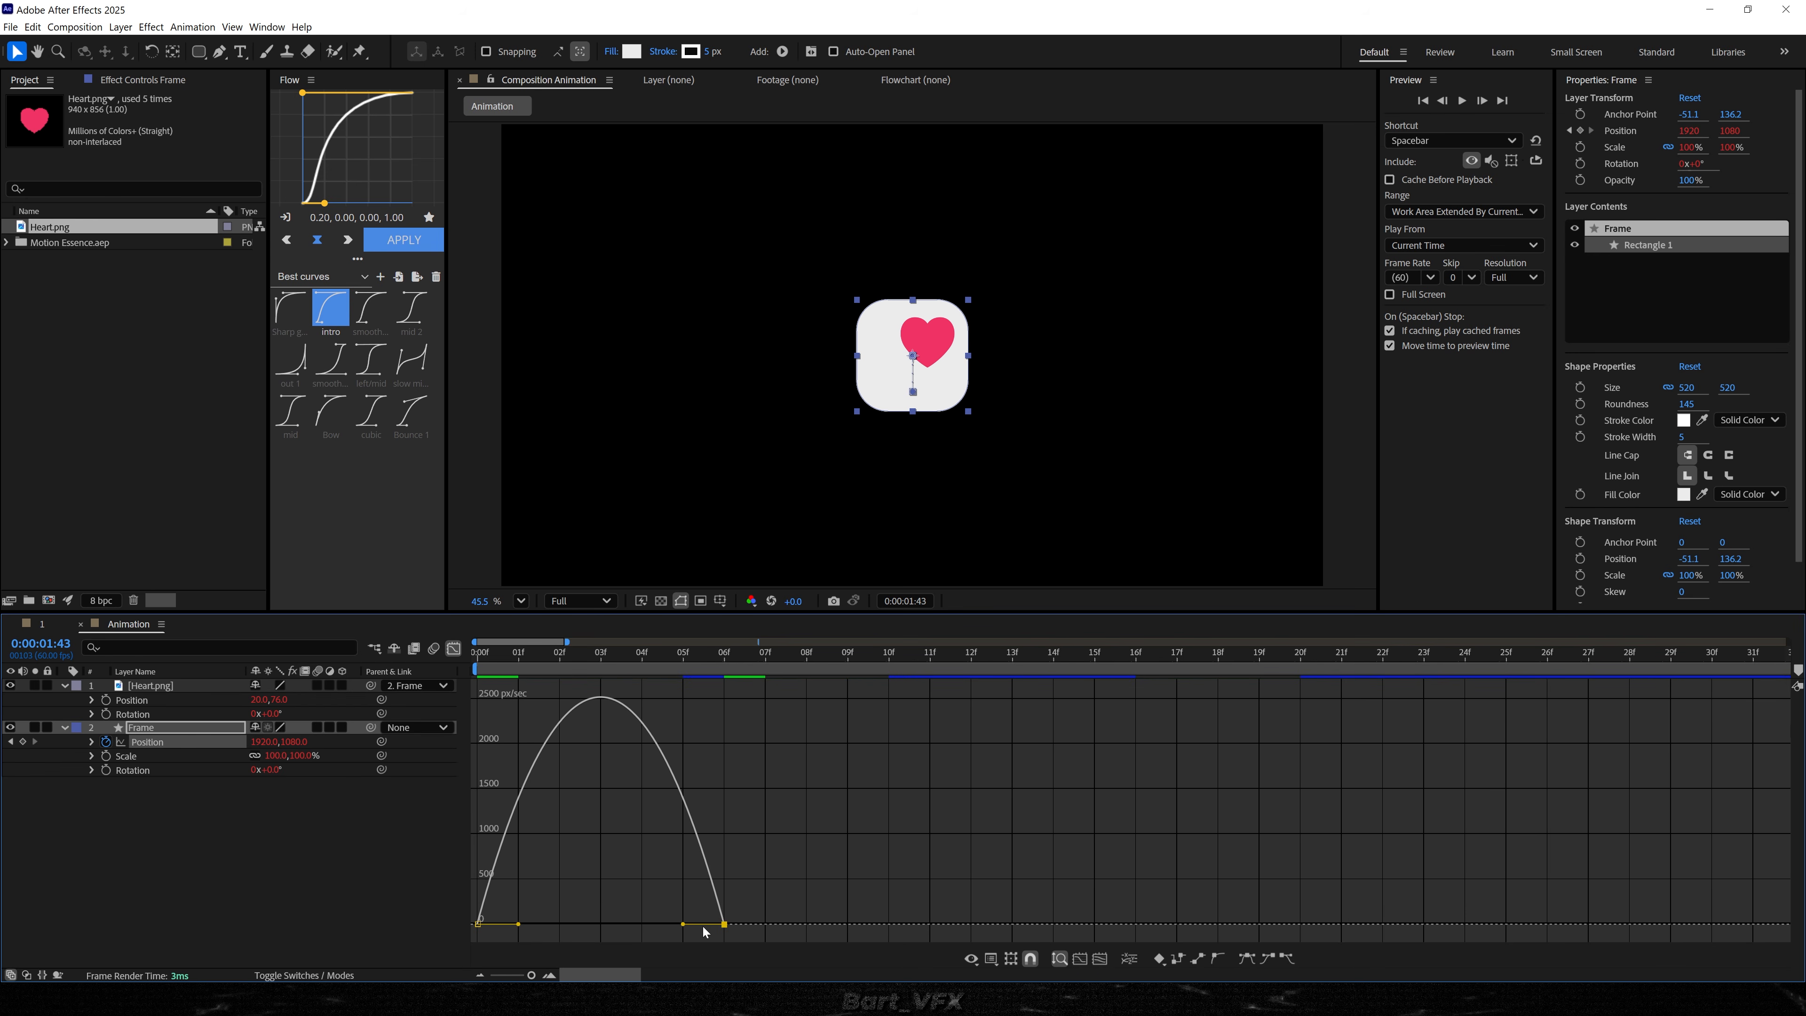
left_click_drag(682, 927, 576, 898)
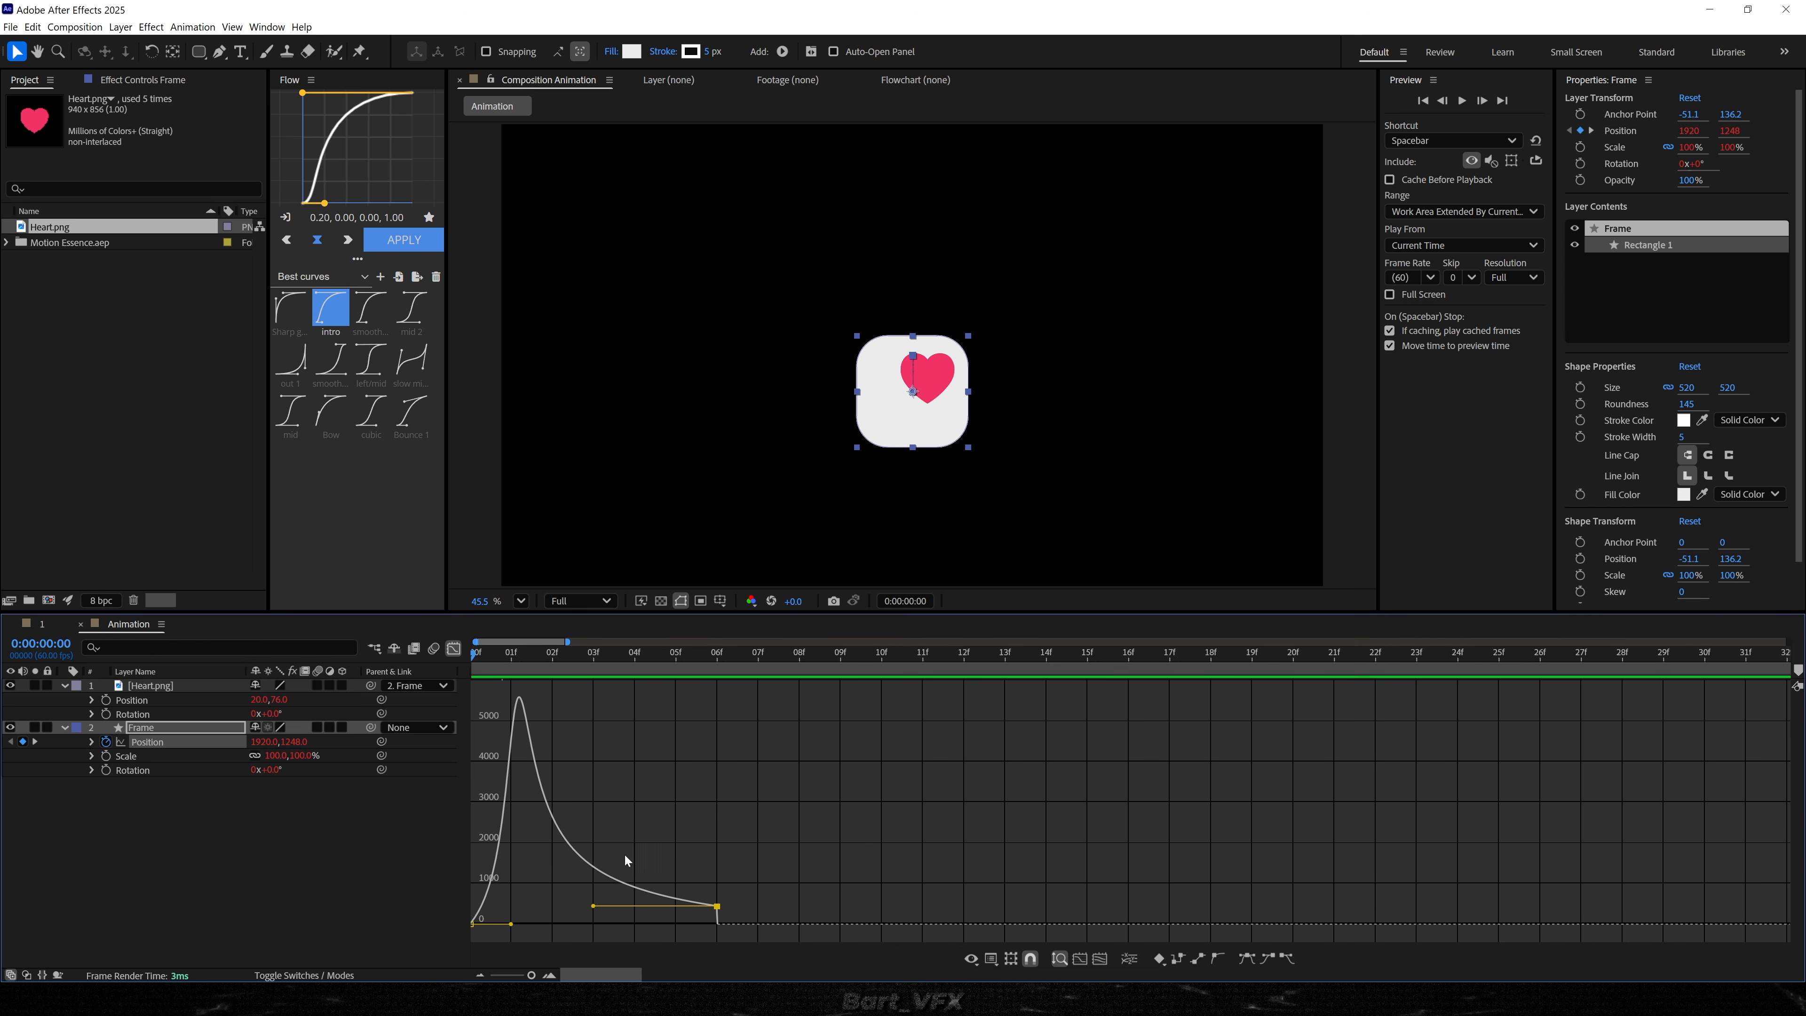
key("space")
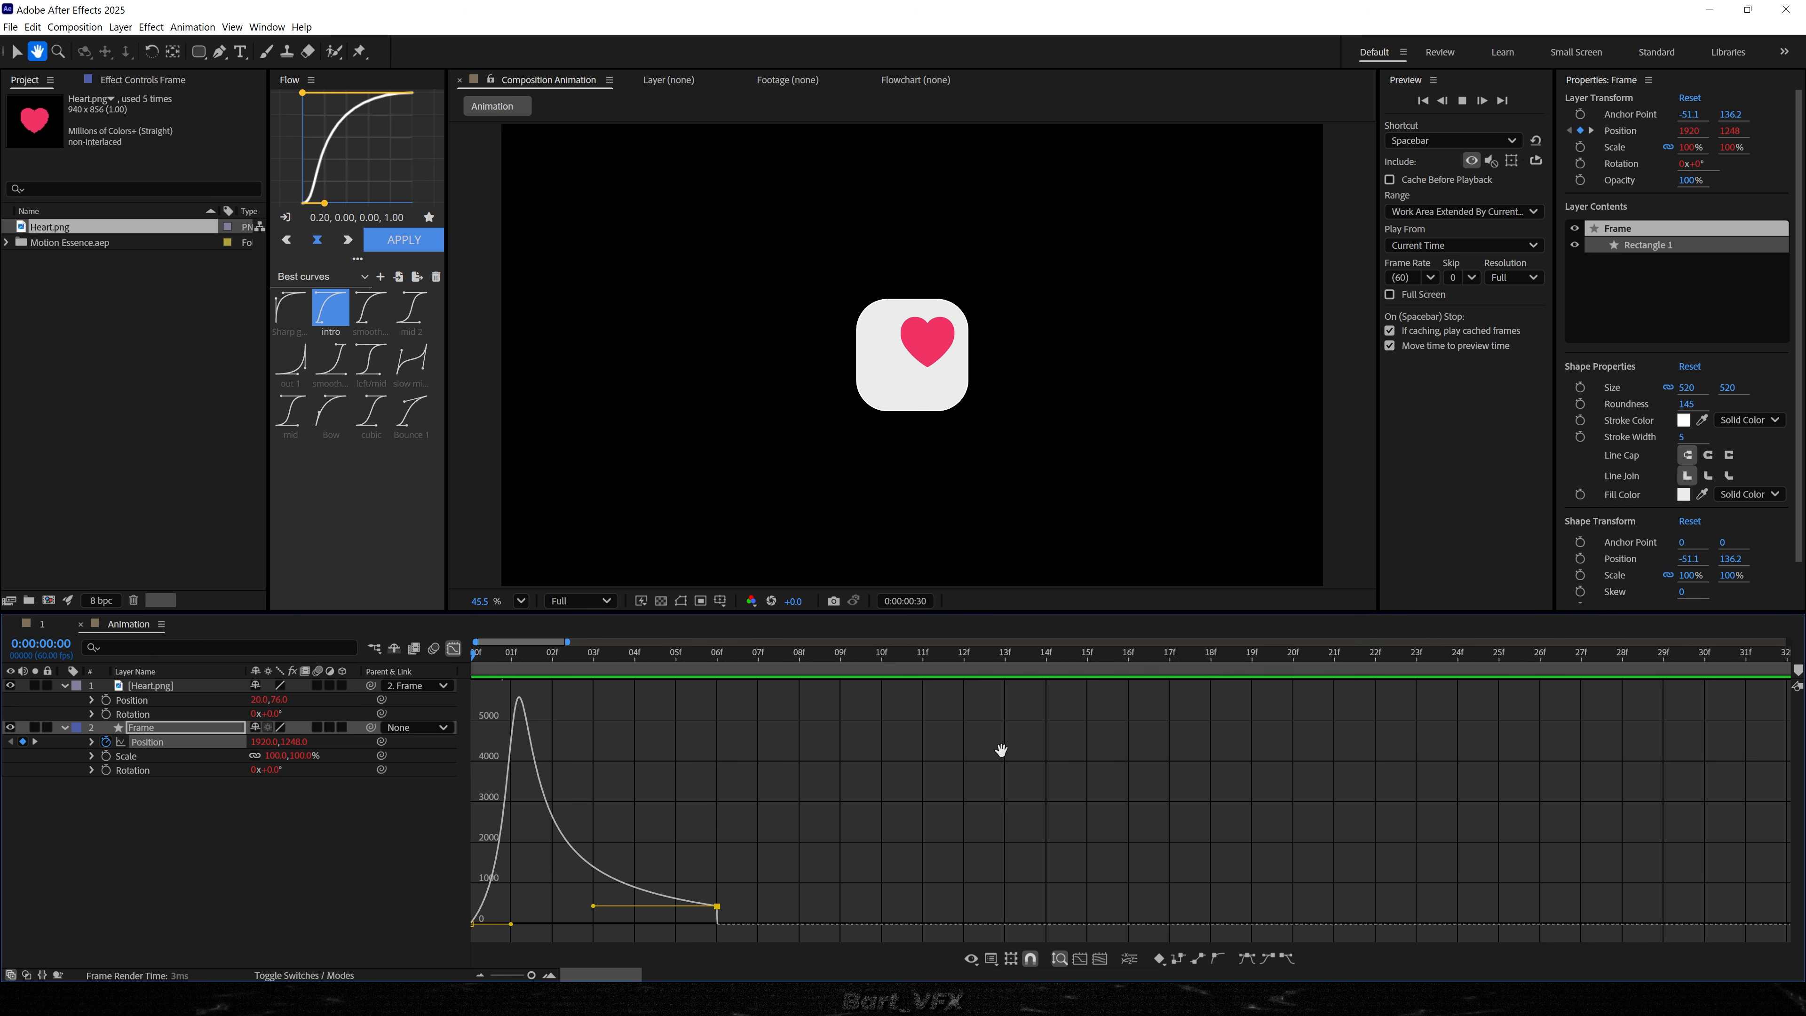
left_click_drag(1000, 750, 844, 742)
key("space")
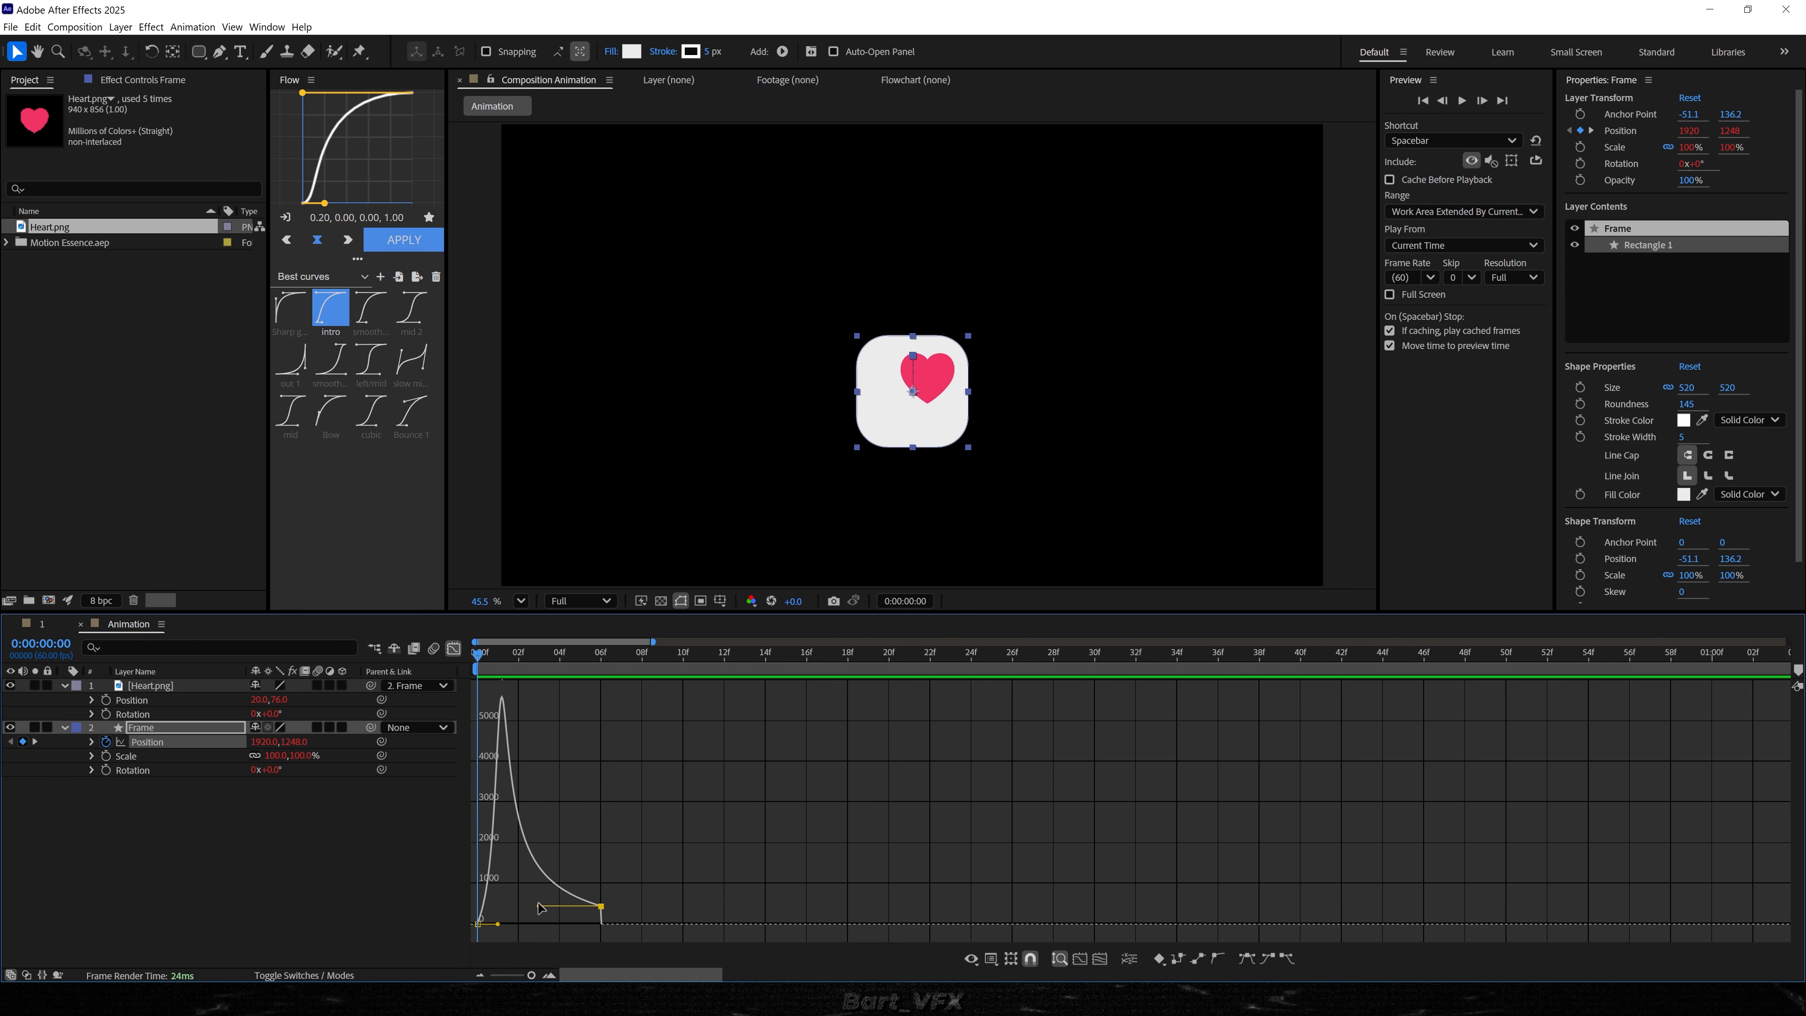
- Try lowering the ending velocity of Frame's Position speed curve to zero, preview it, and undo the change
left_click_drag(540, 907, 539, 923)
key("space")
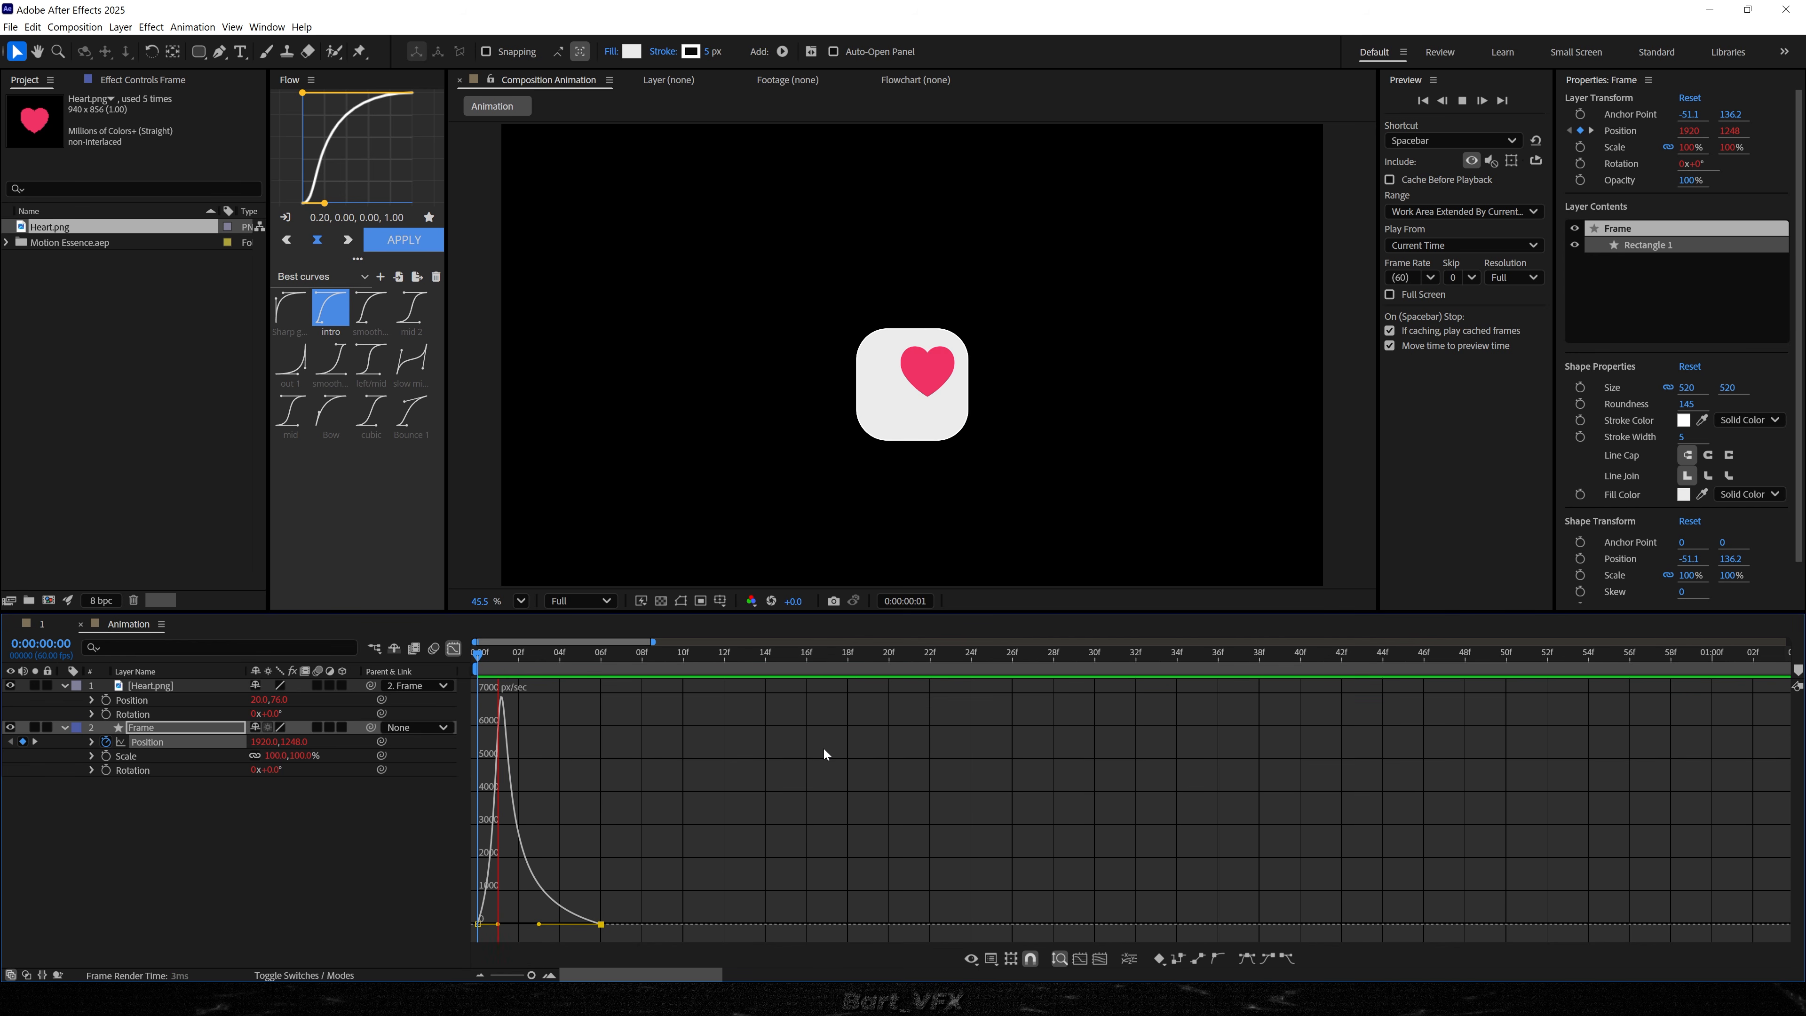
key("ctrl+z")
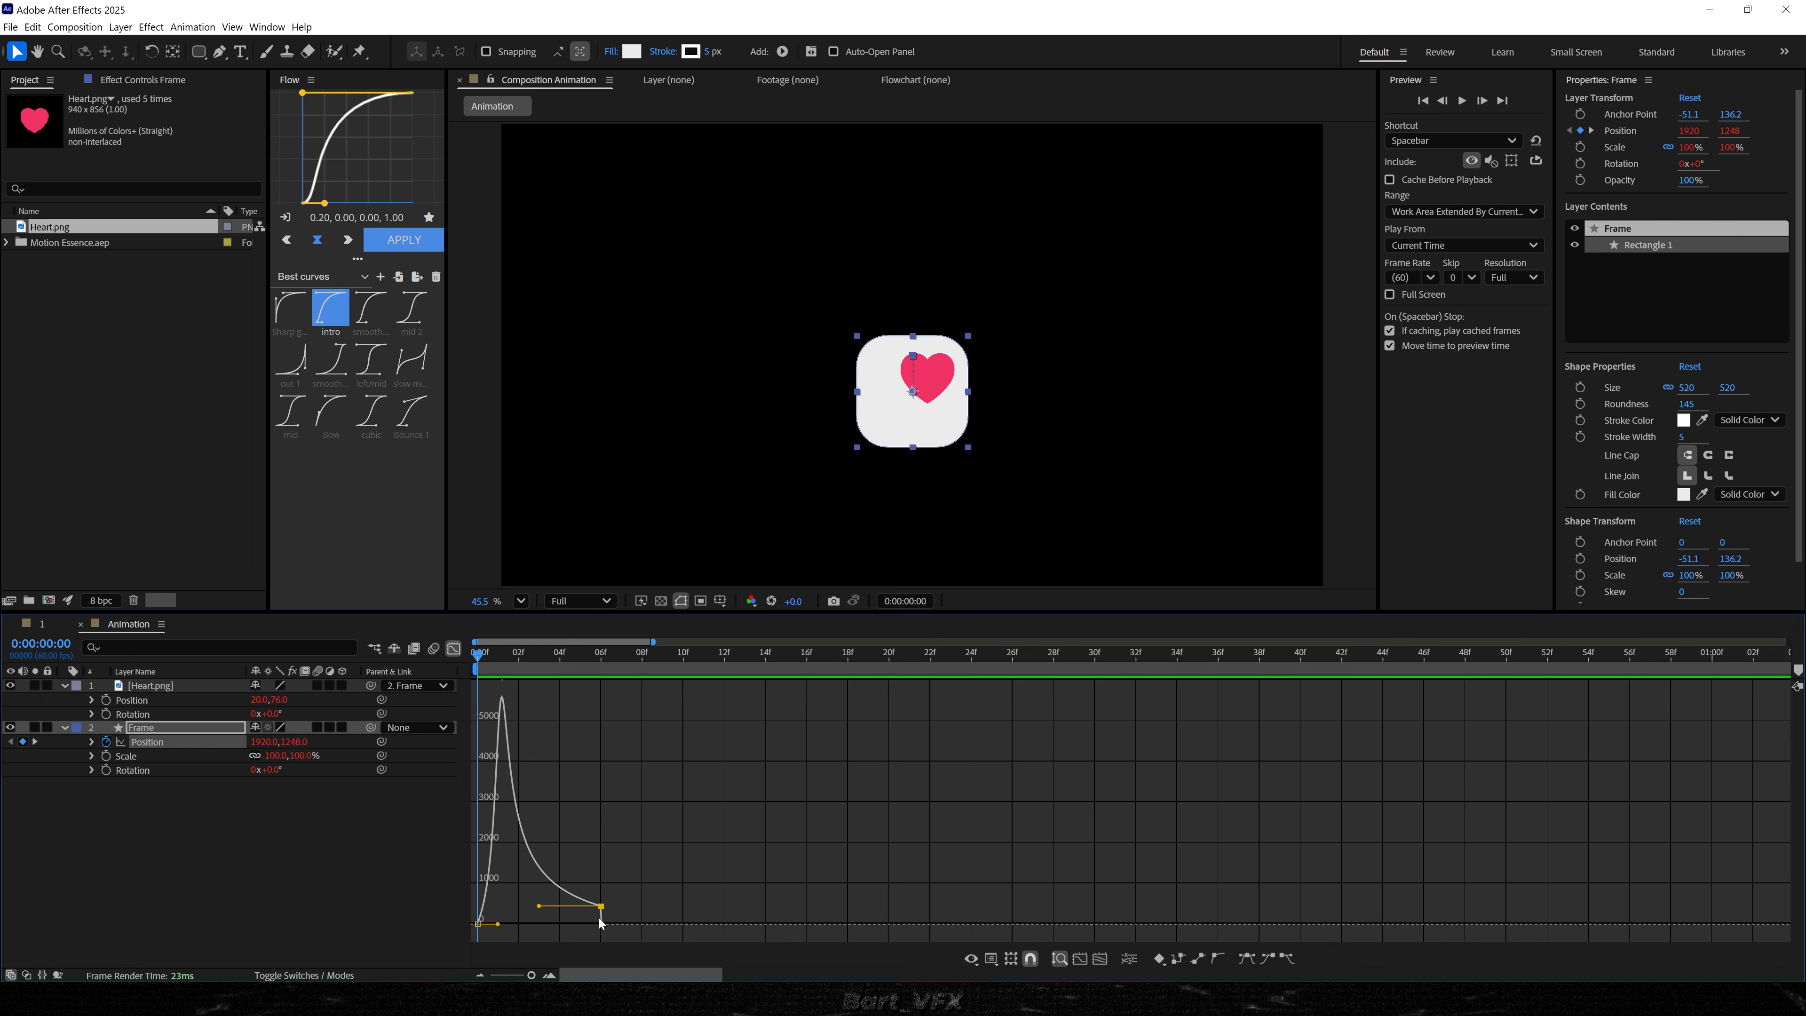
- Enable keyframing for Frame's Scale and Rotation, and move the Scale keyframe to frame 7 and the Rotation keyframe to frame 8
left_click(452, 648)
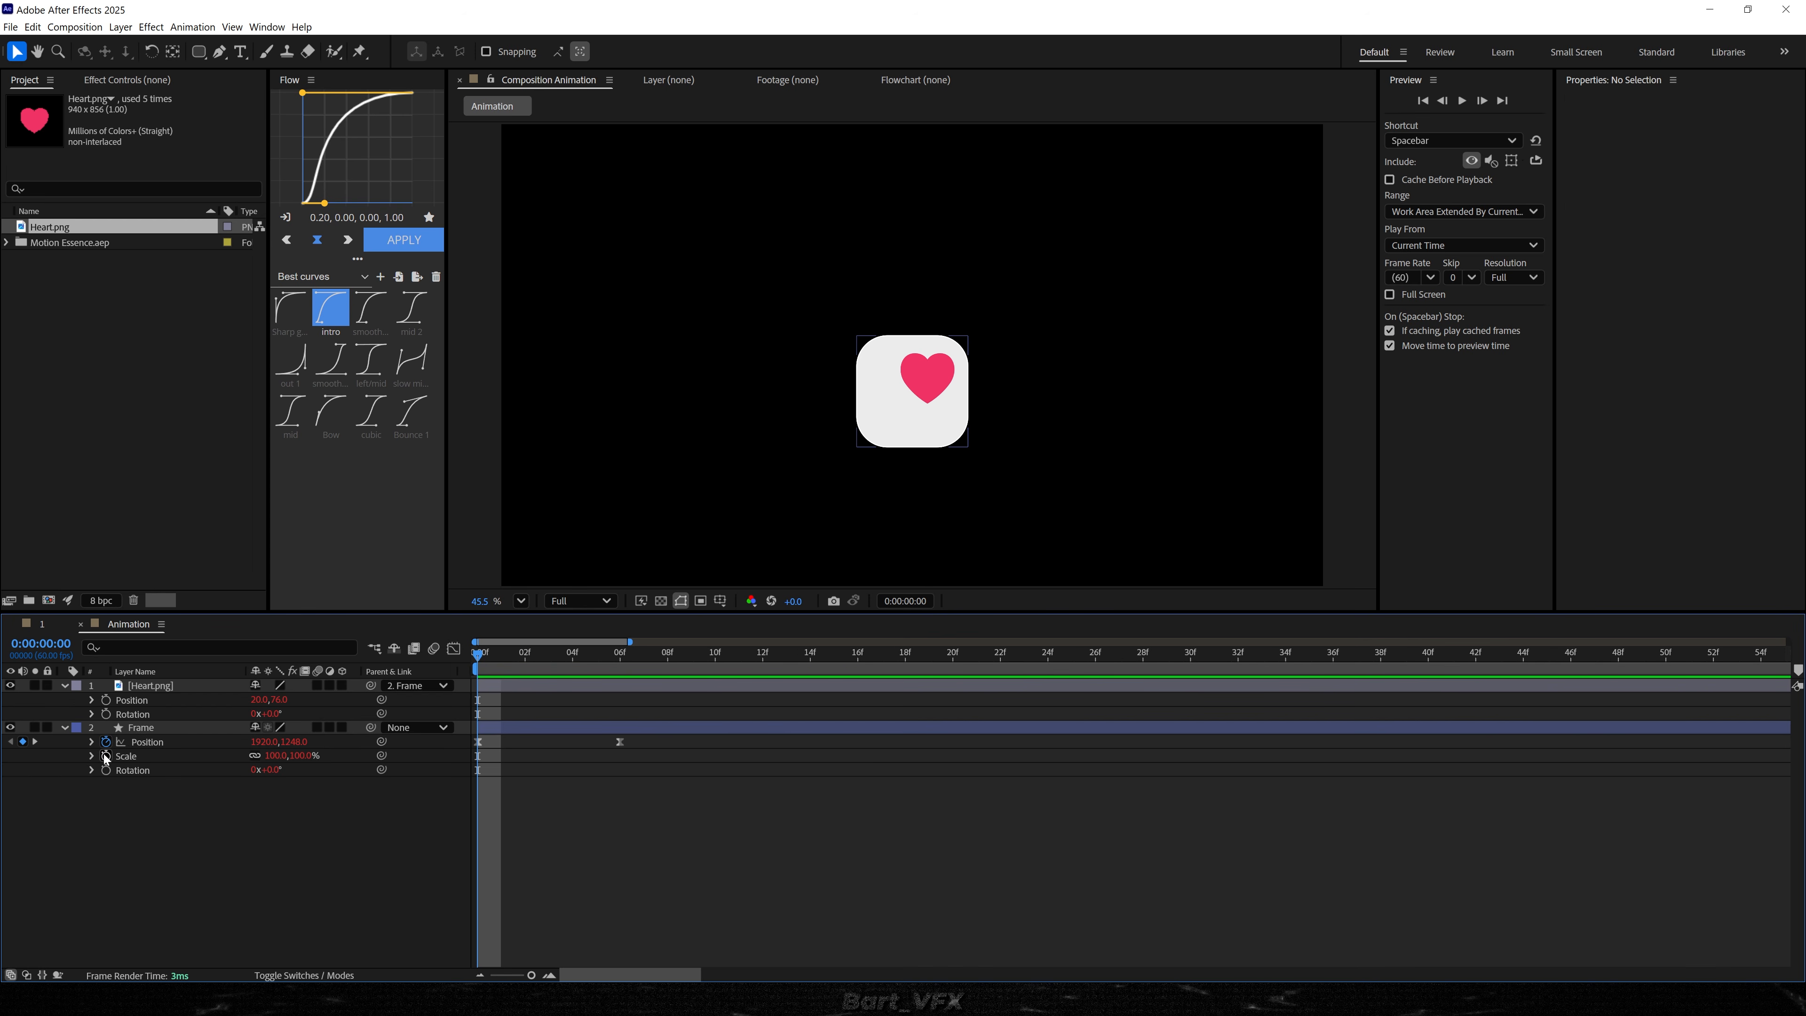
left_click(106, 755)
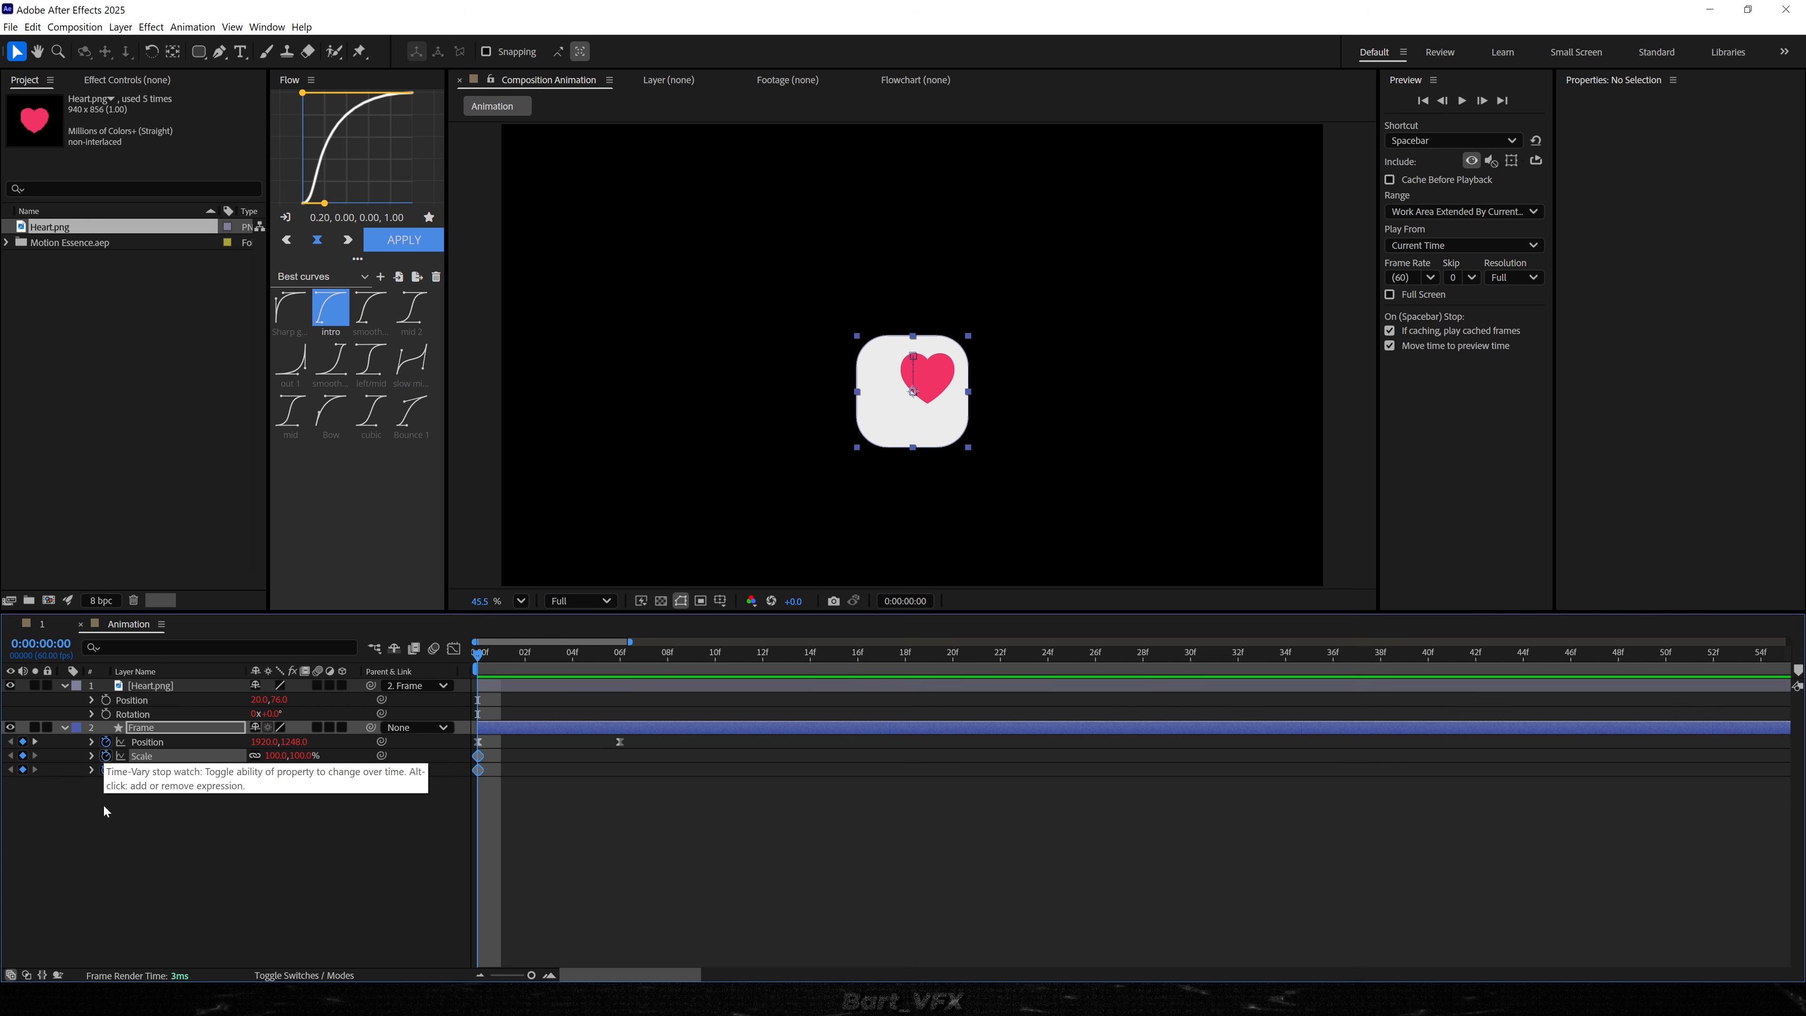
left_click(105, 769)
left_click_drag(477, 770, 669, 770)
left_click(644, 809)
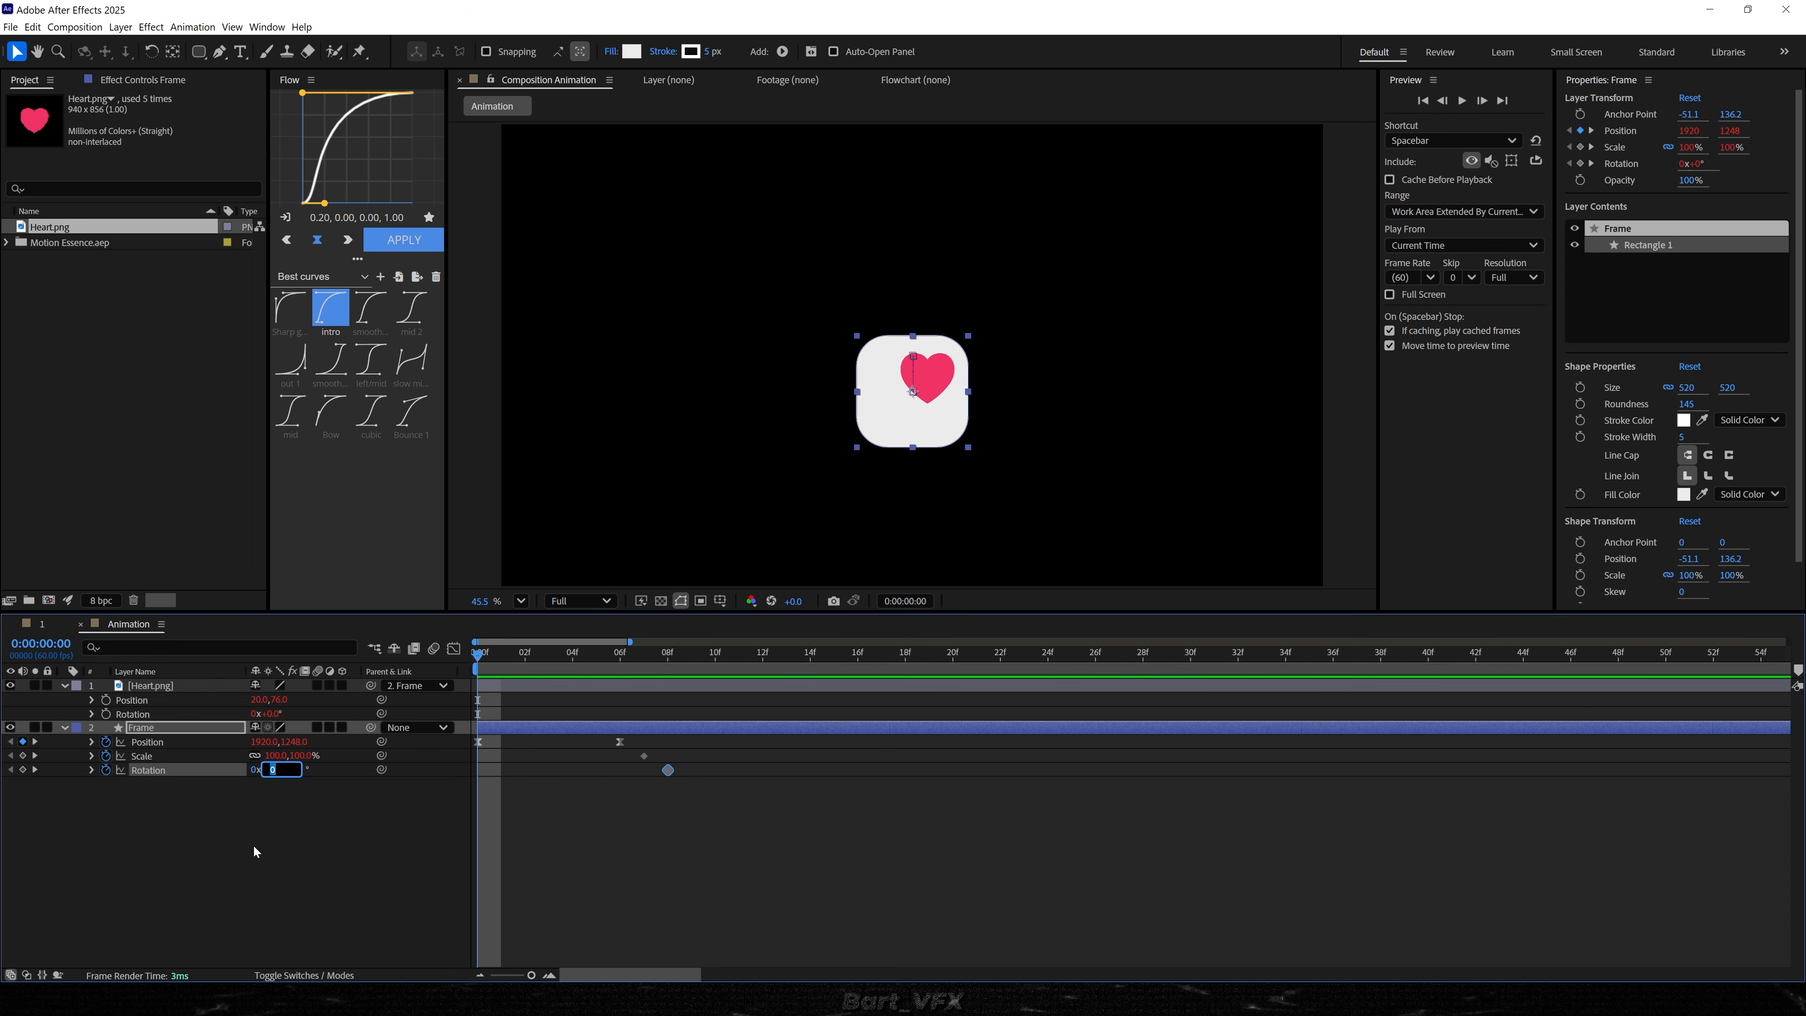
- Add frame 0 keyframes setting Frame's Rotation to -7° and Scale to 0%, and preview the motion
key("Return")
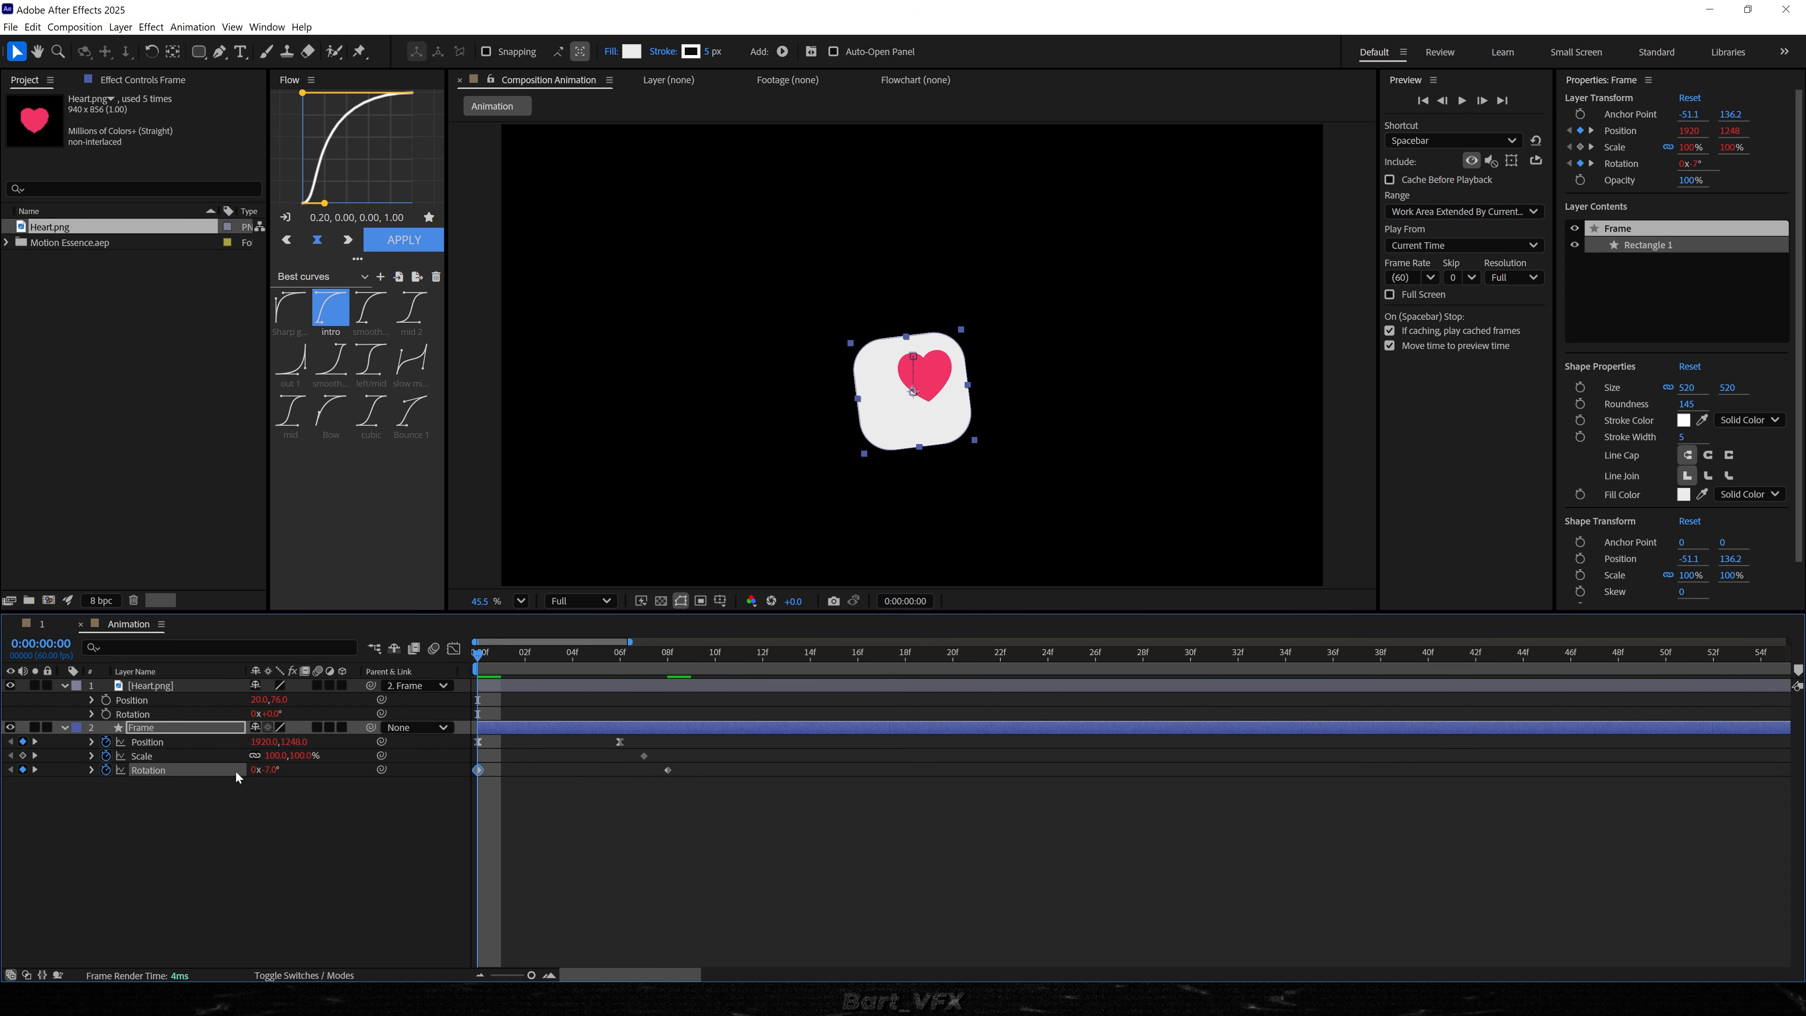
type("00")
key("Return")
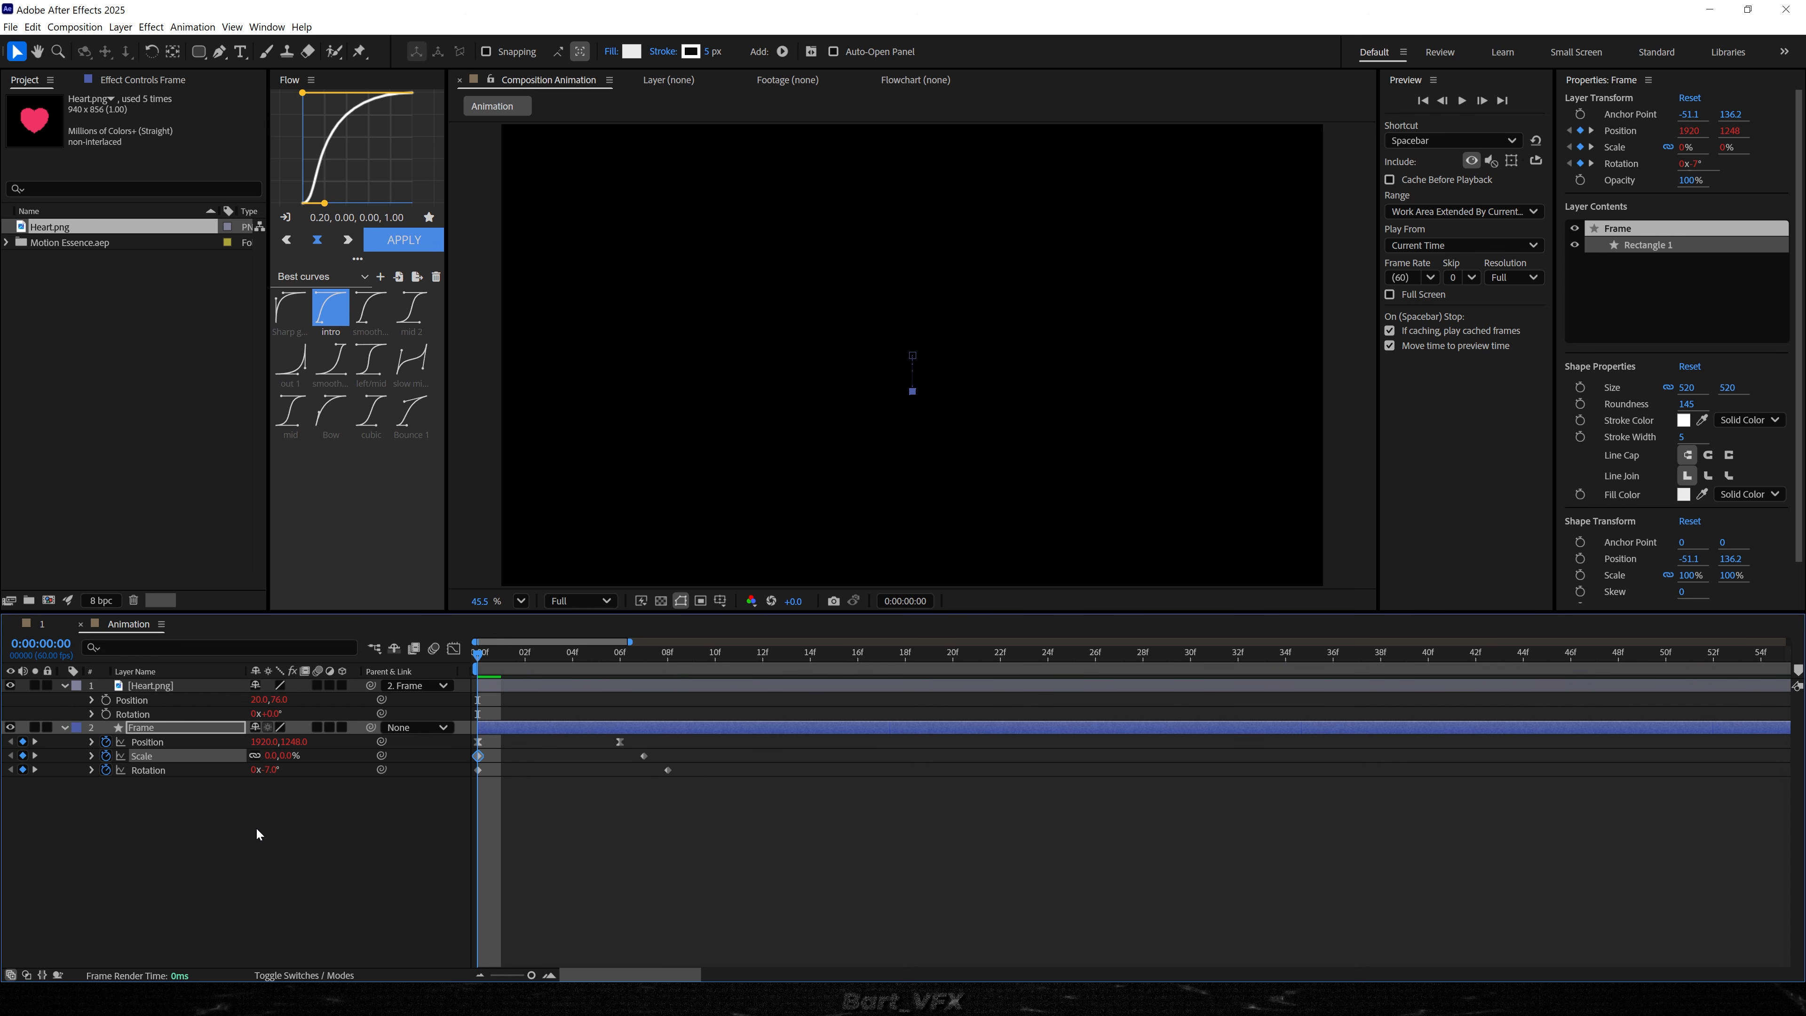
left_click(982, 893)
key("space")
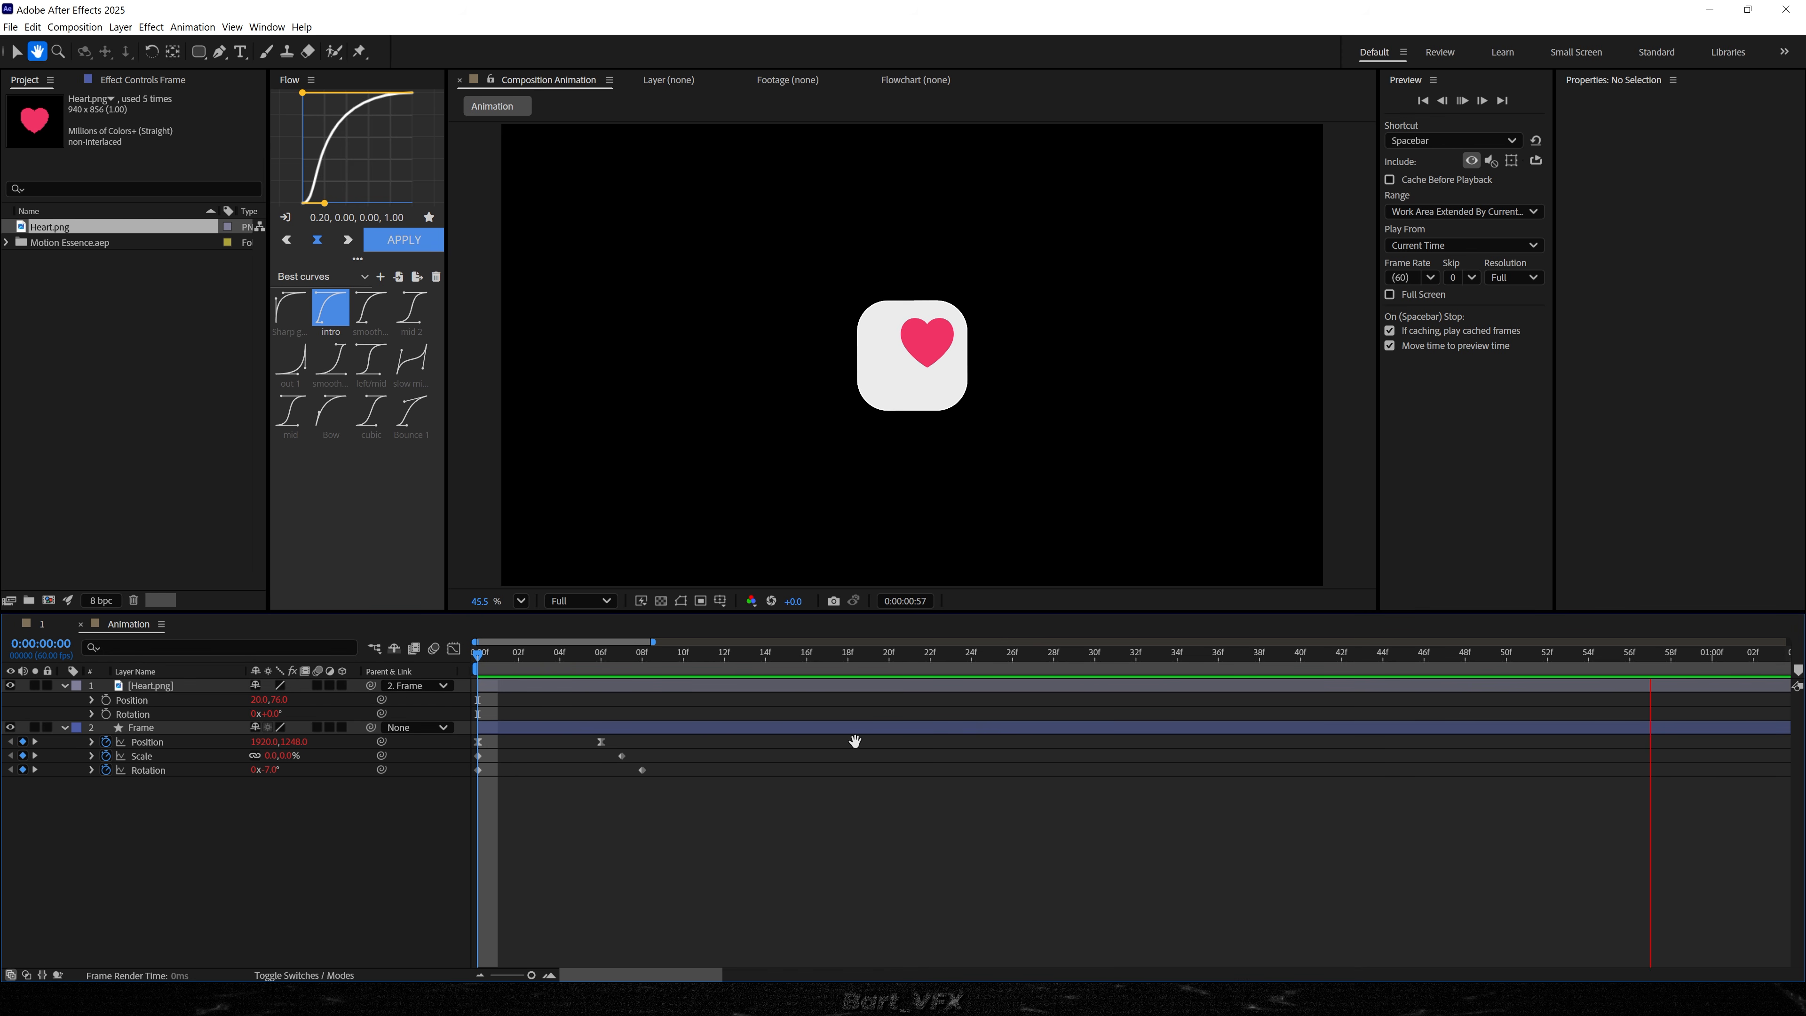
left_click(743, 662)
left_click_drag(767, 659, 768, 656)
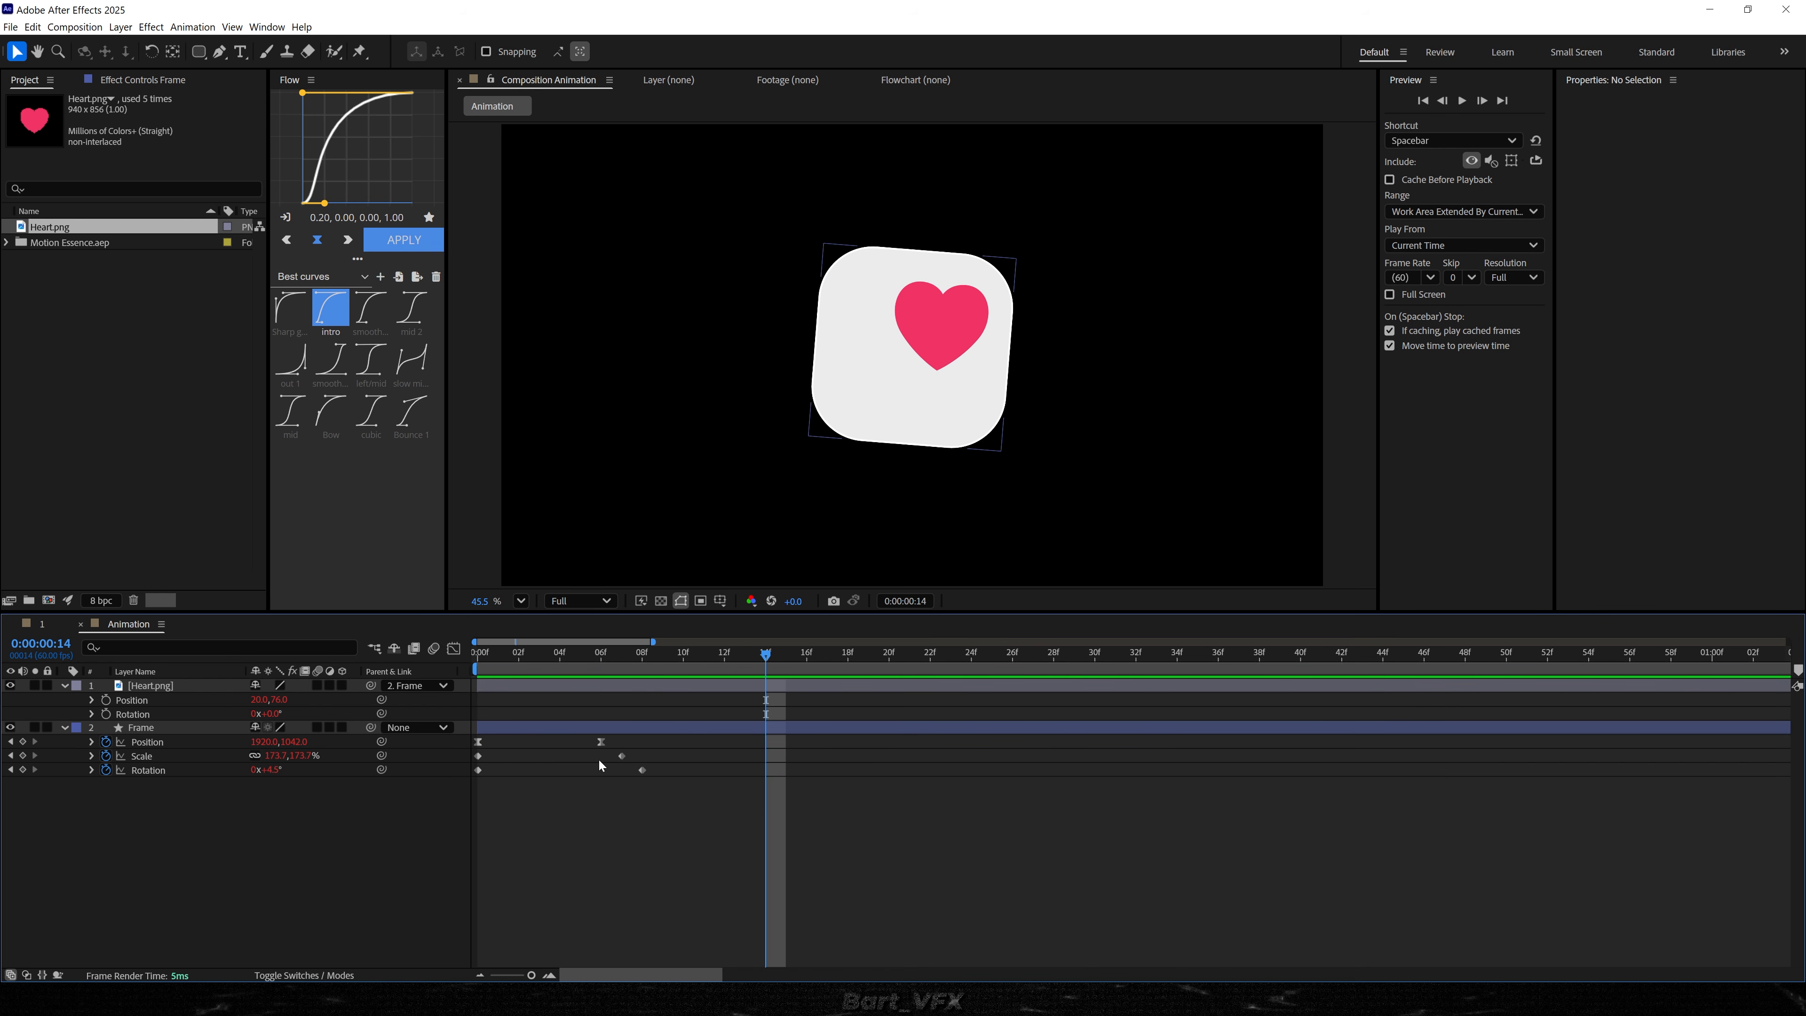
- Easy Ease Frame's Rotation keyframes and reshape their speed curve into an early peak with a long taper ending slightly above zero
left_click_drag(677, 767, 446, 793)
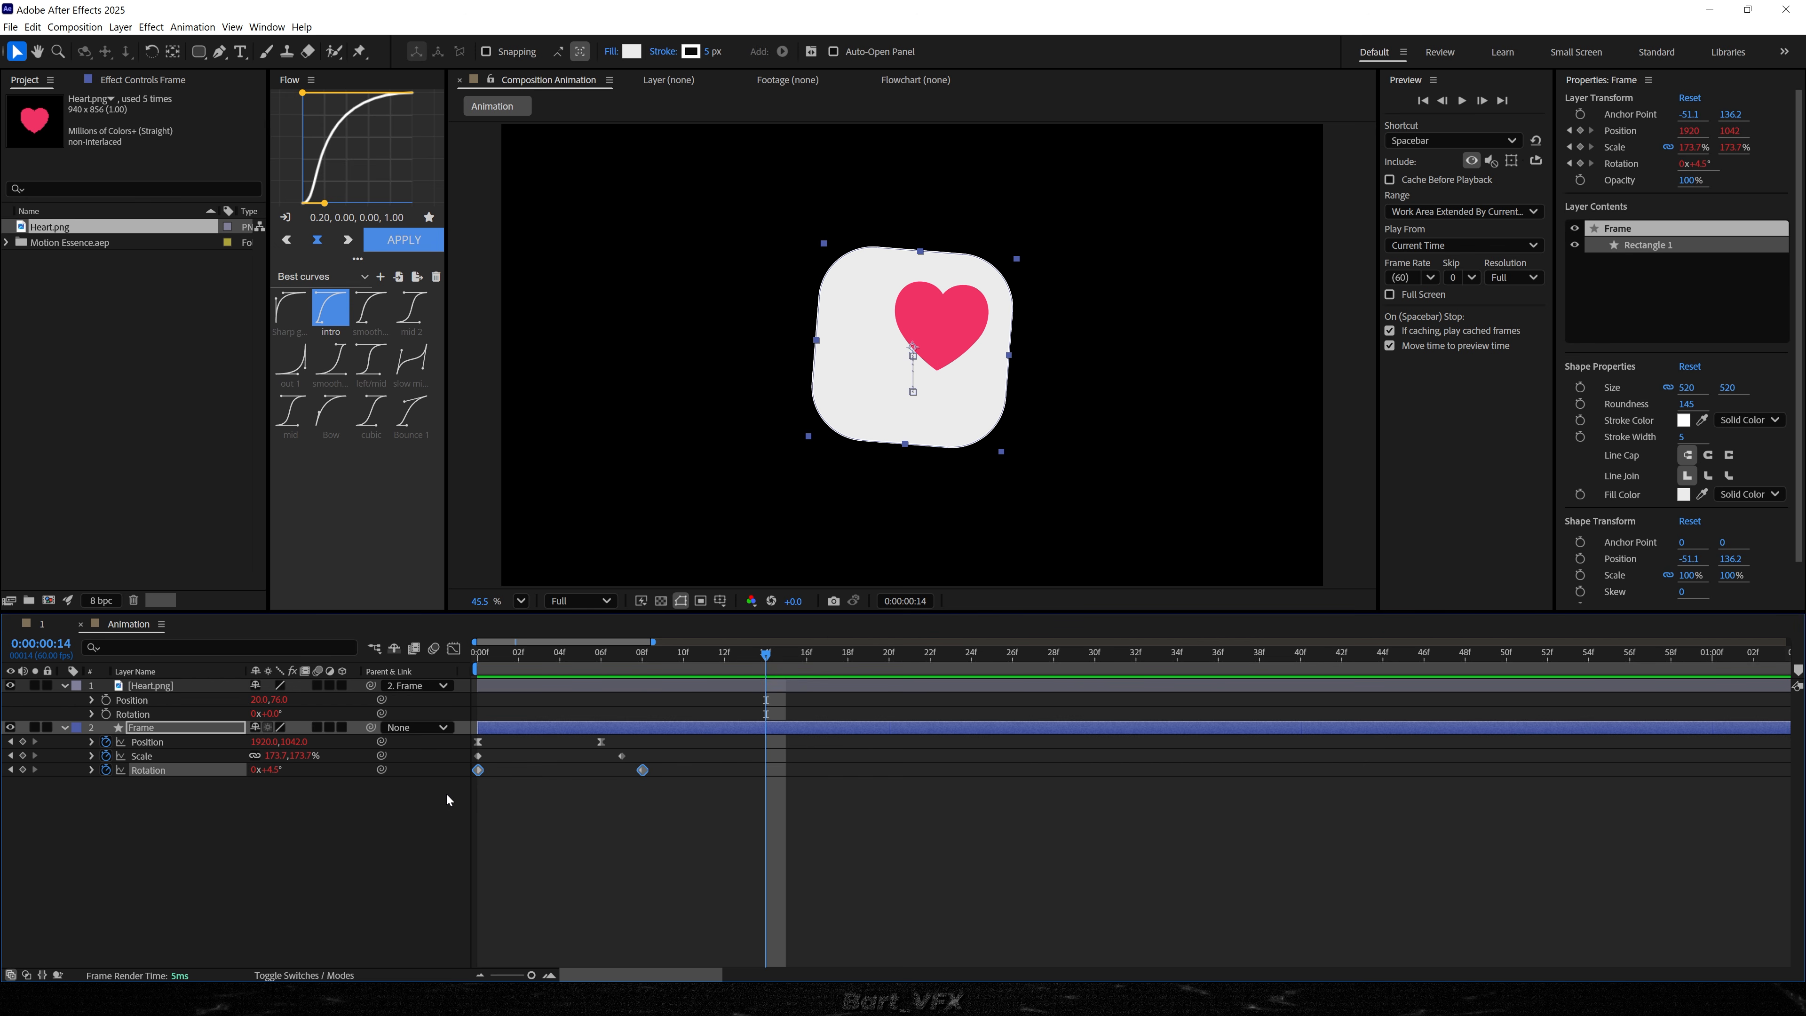
key("F9")
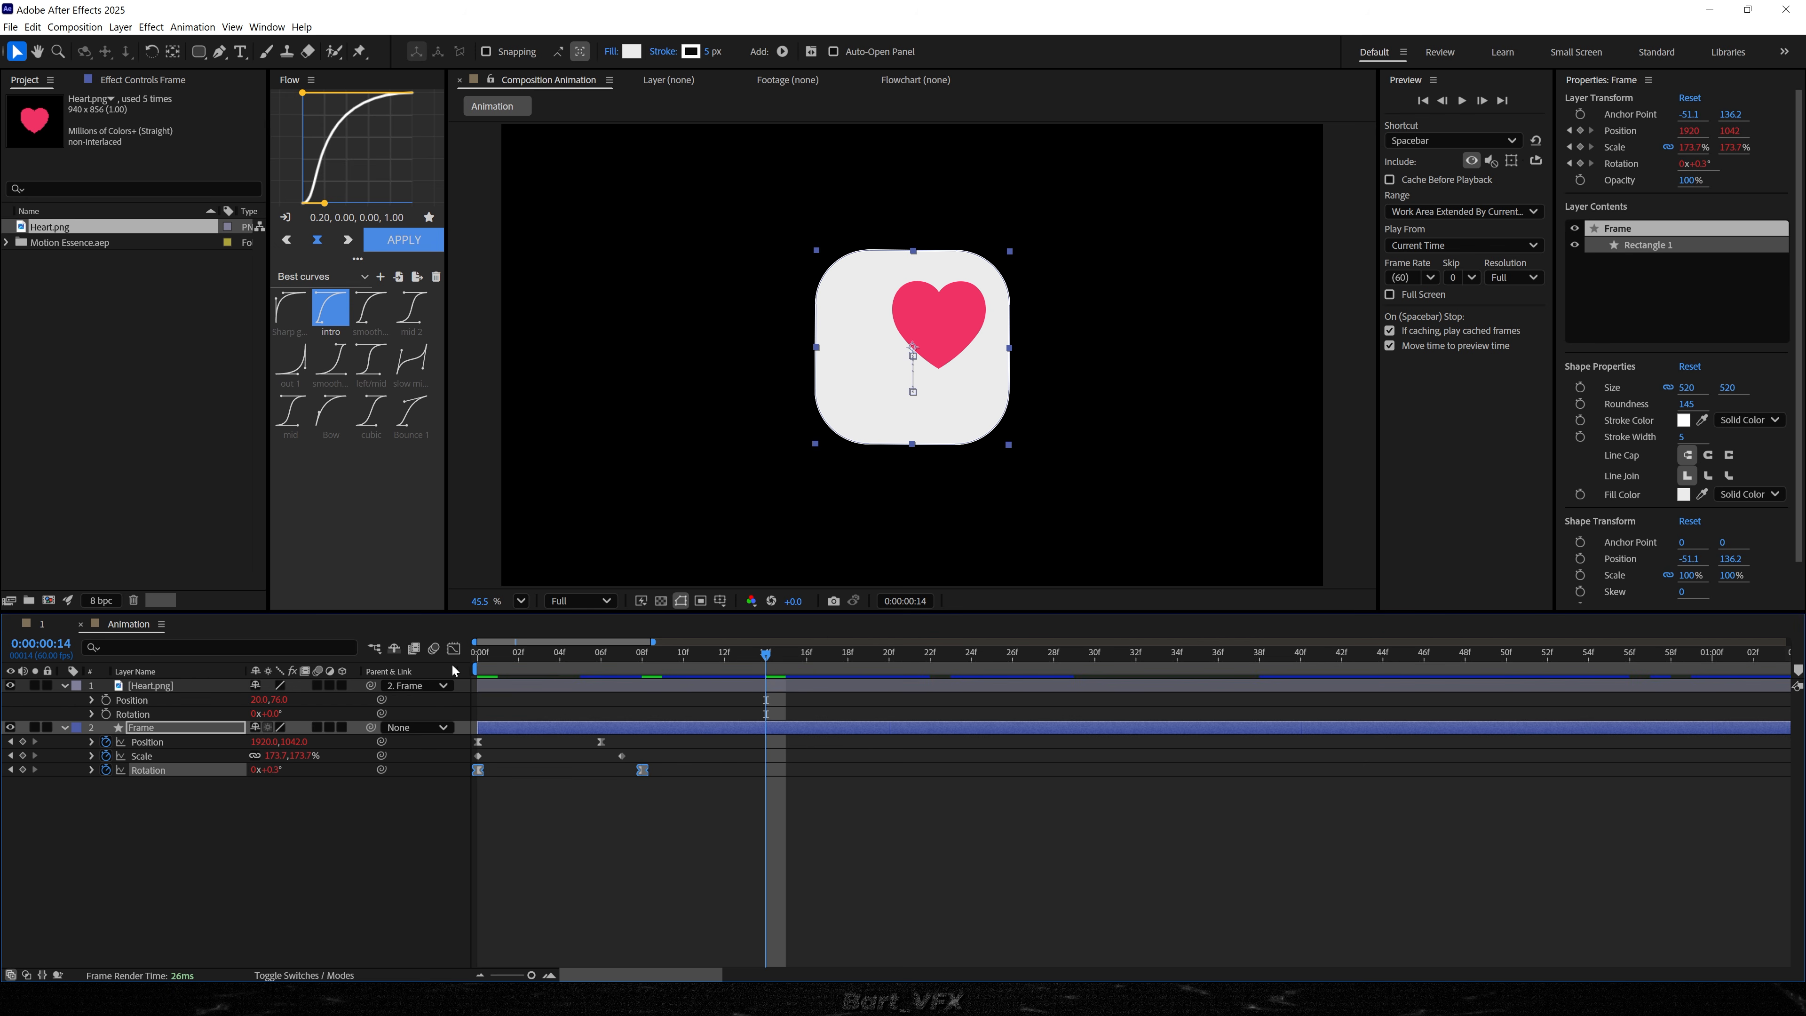
left_click(454, 649)
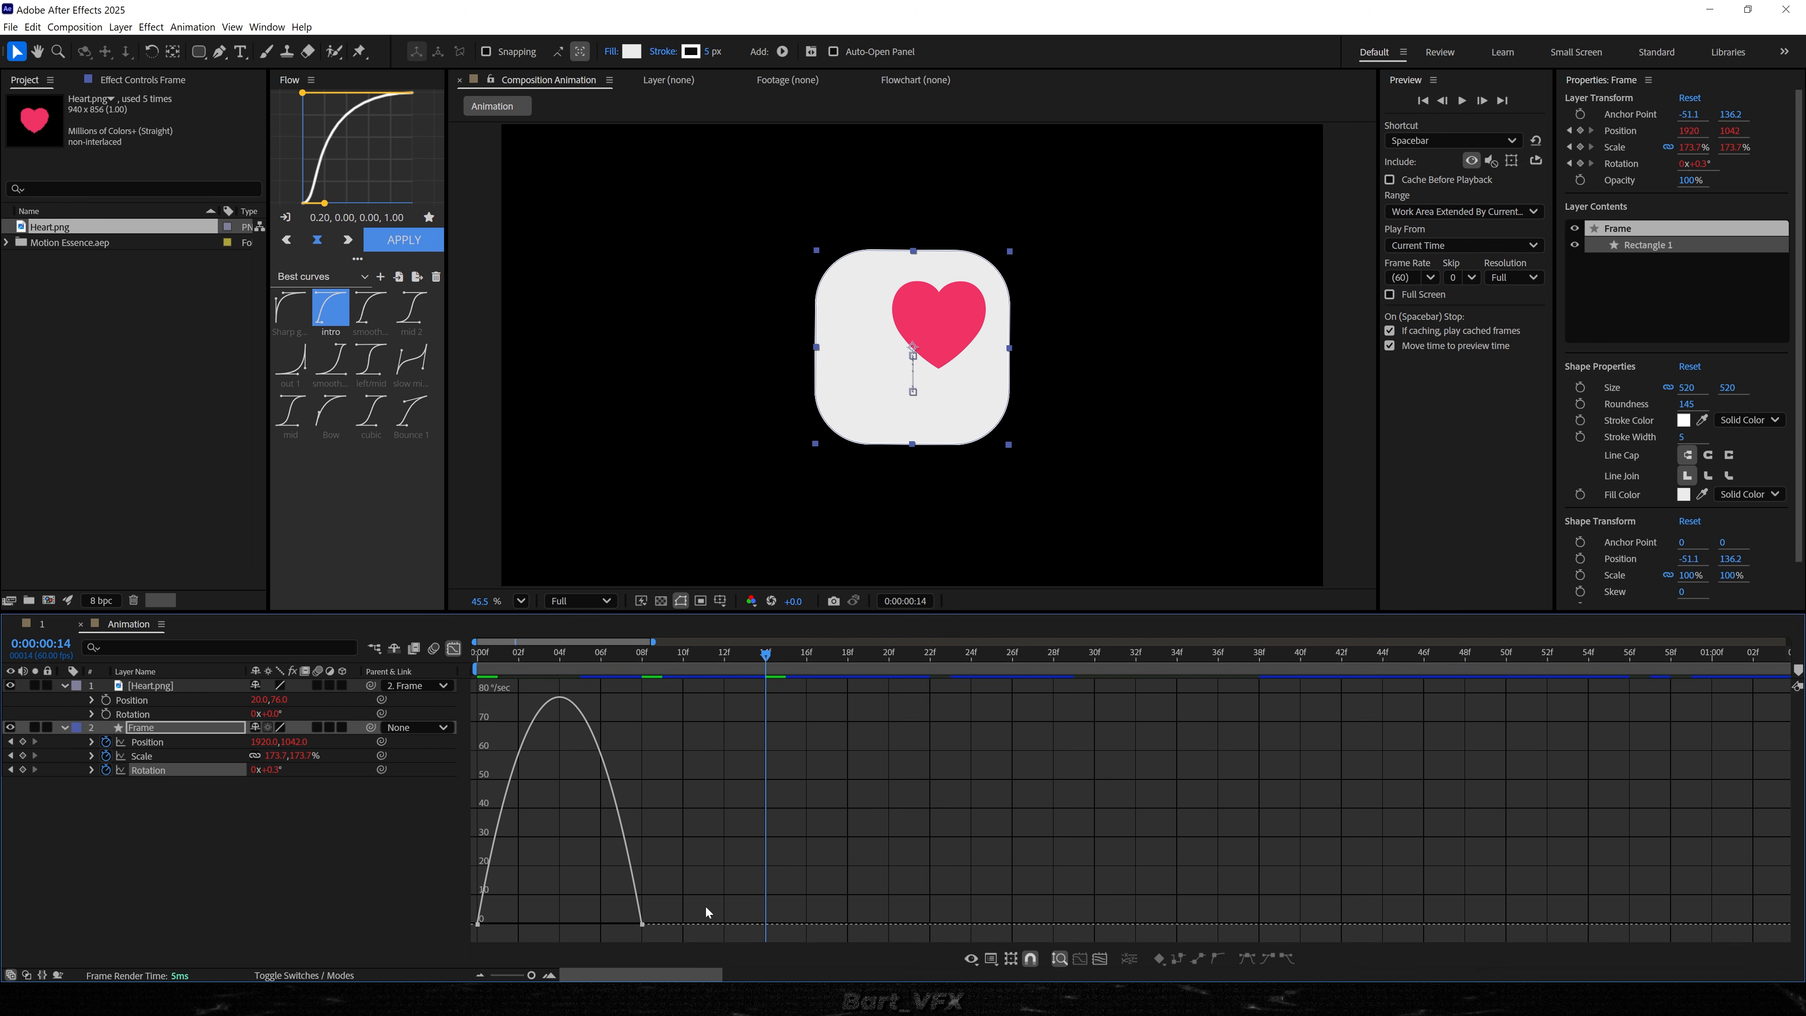
left_click_drag(615, 926, 540, 907)
key("space")
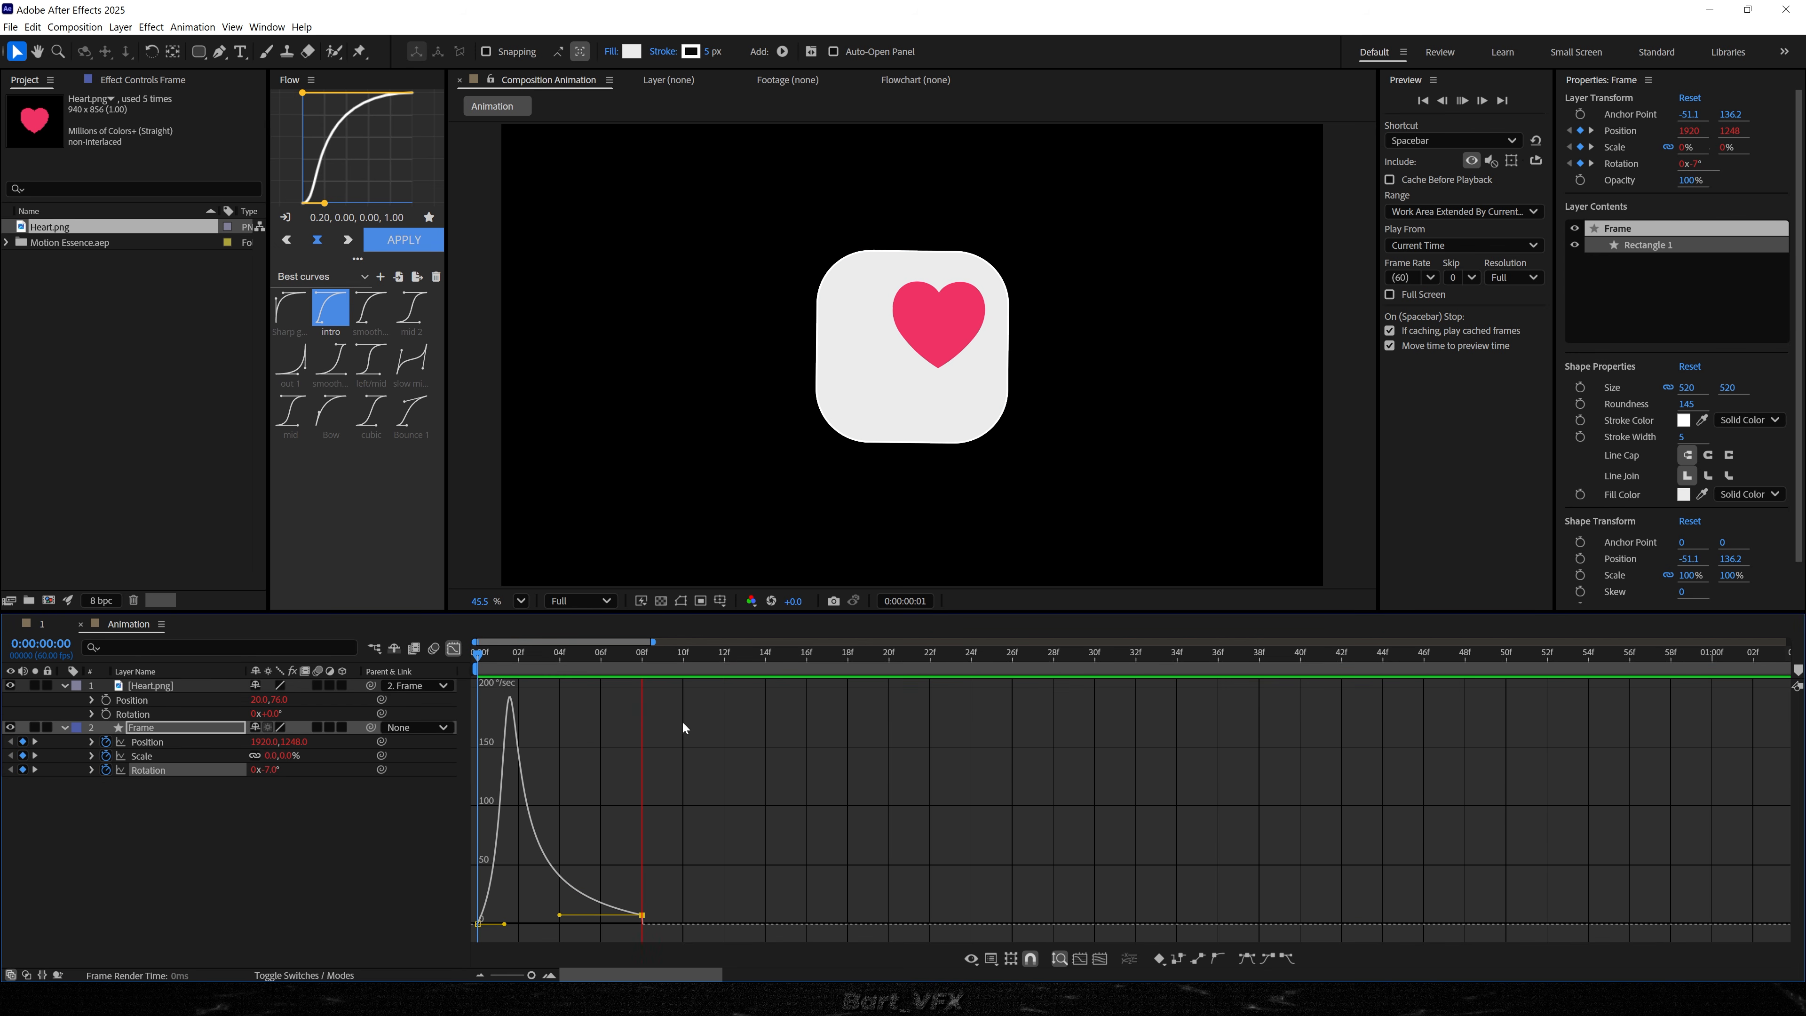
key("space")
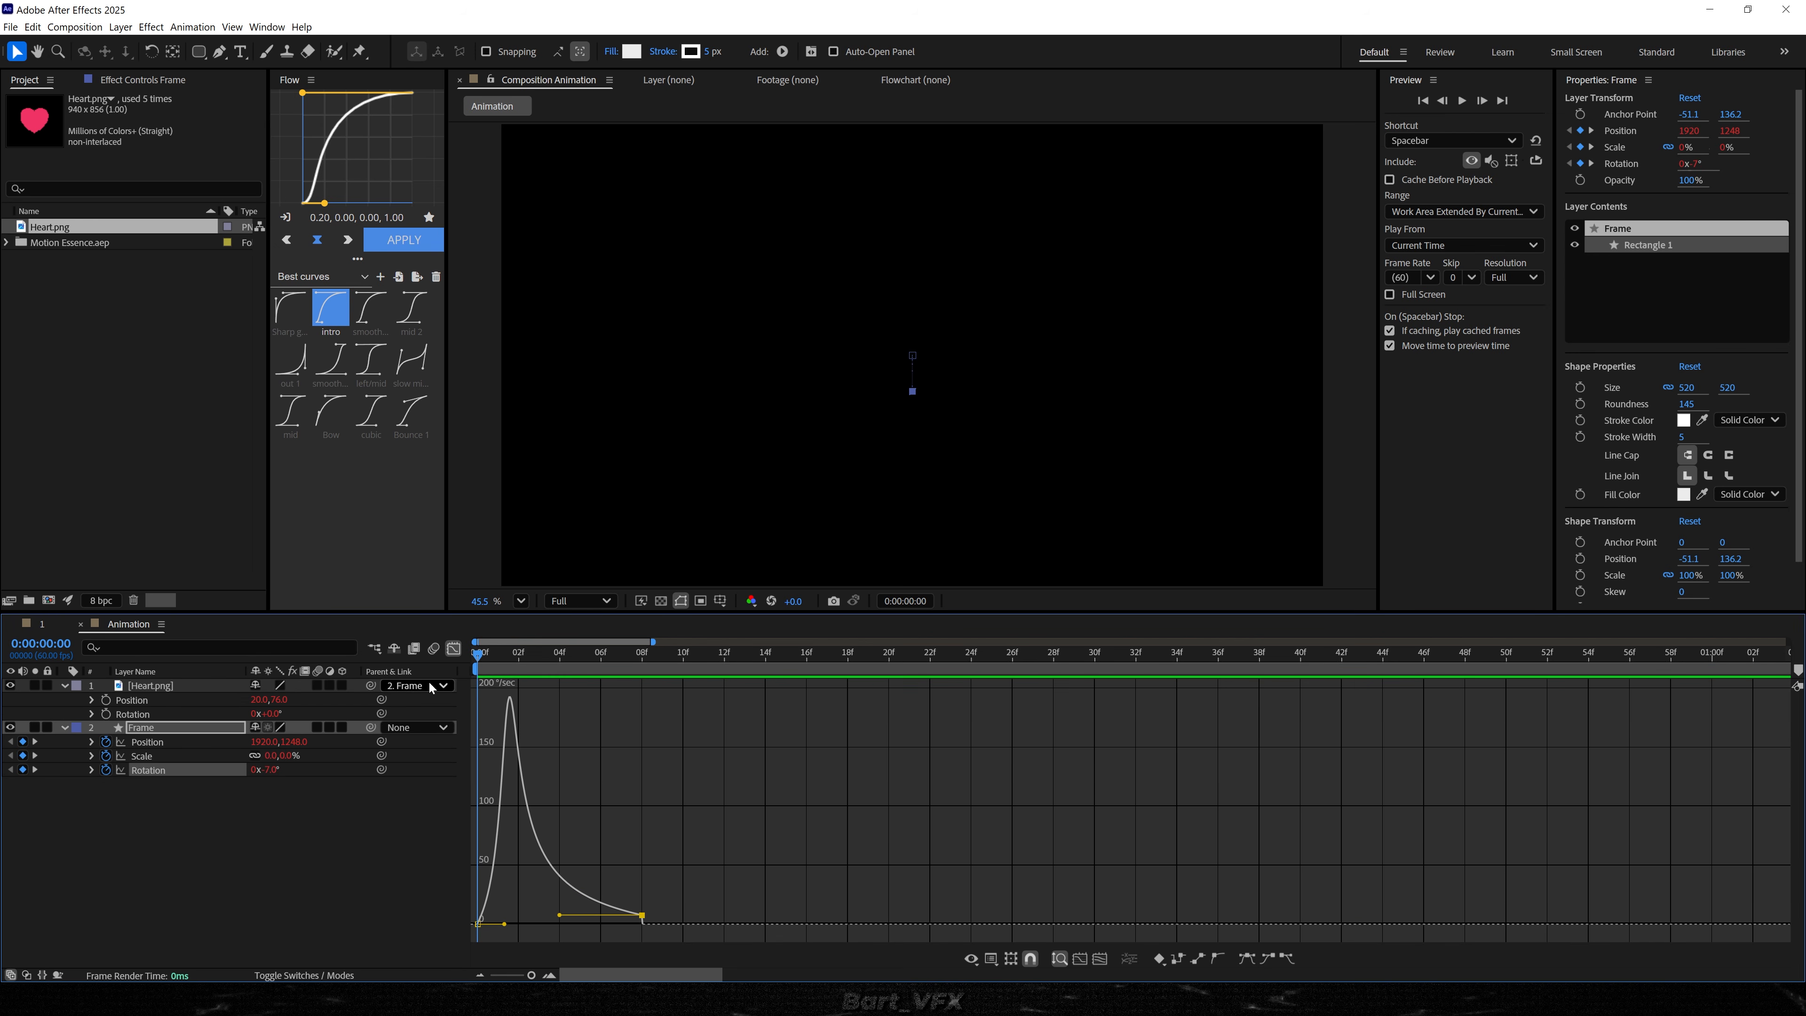
- Easy Ease Frame's Scale keyframes, pull their speed curve into an early peak with a slightly raised ending velocity, and preview the animation
left_click(454, 648)
left_click_drag(678, 749, 412, 767)
key("F9")
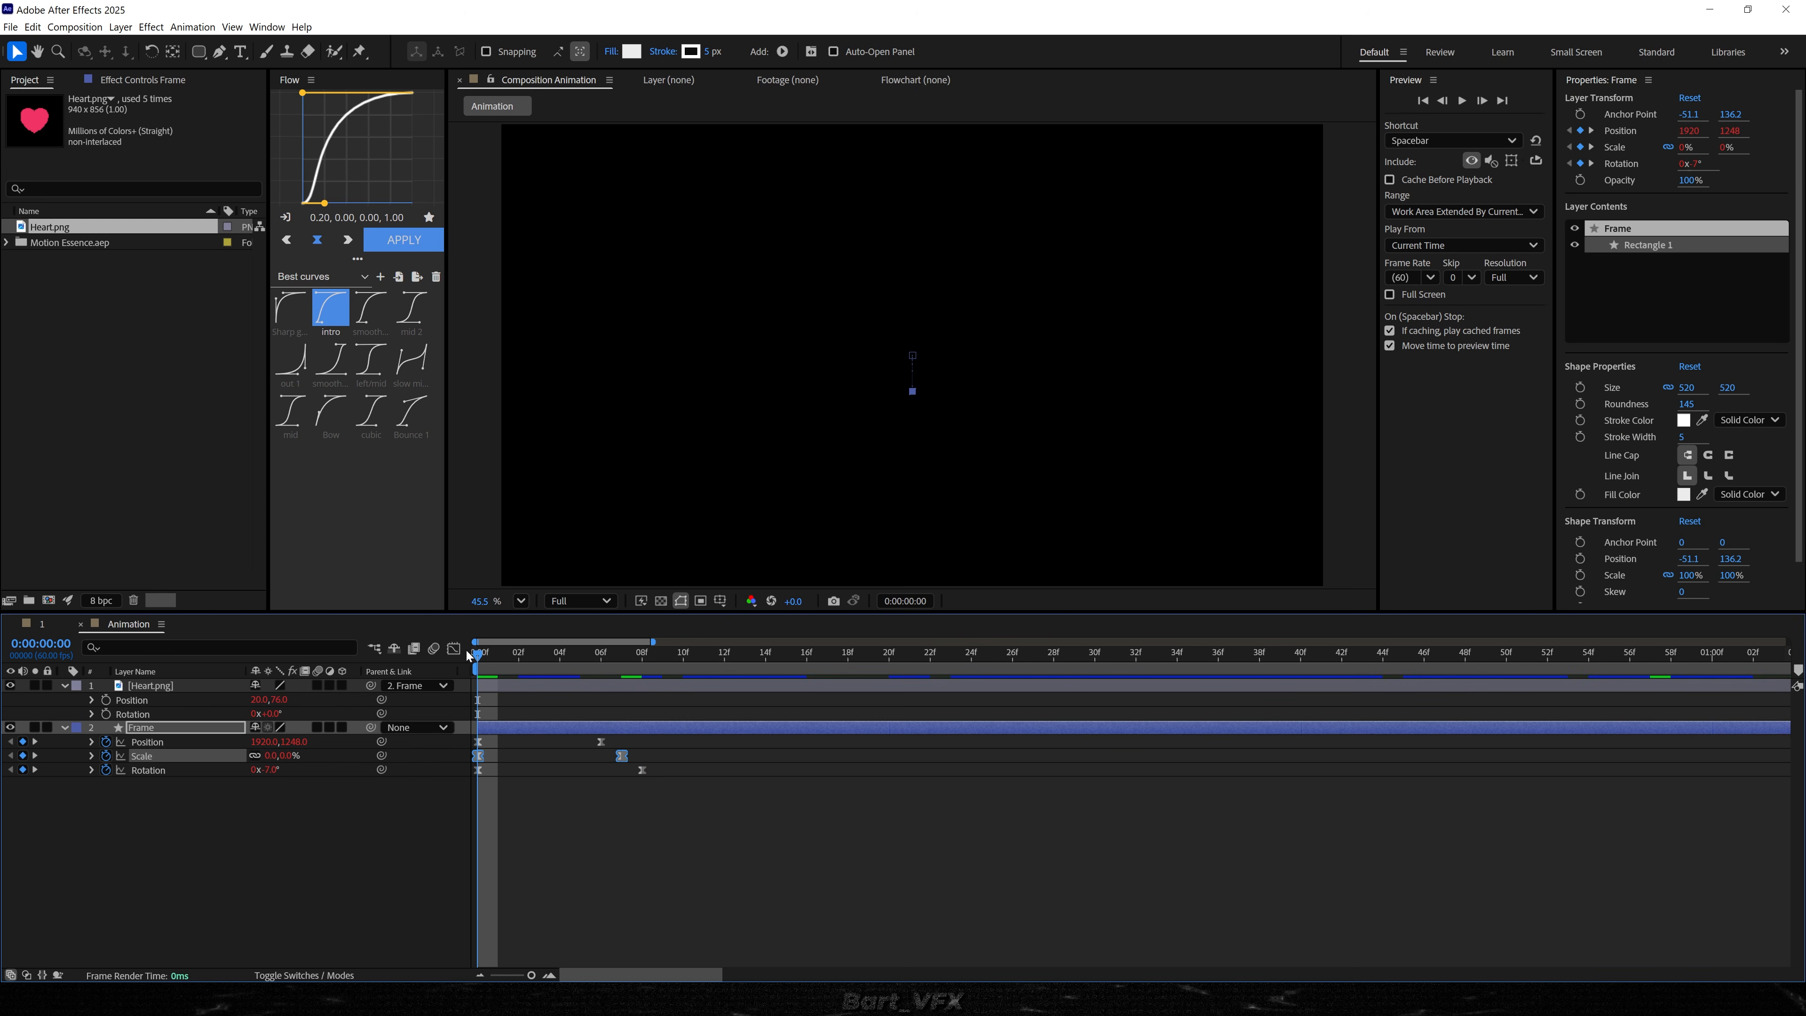
left_click(454, 648)
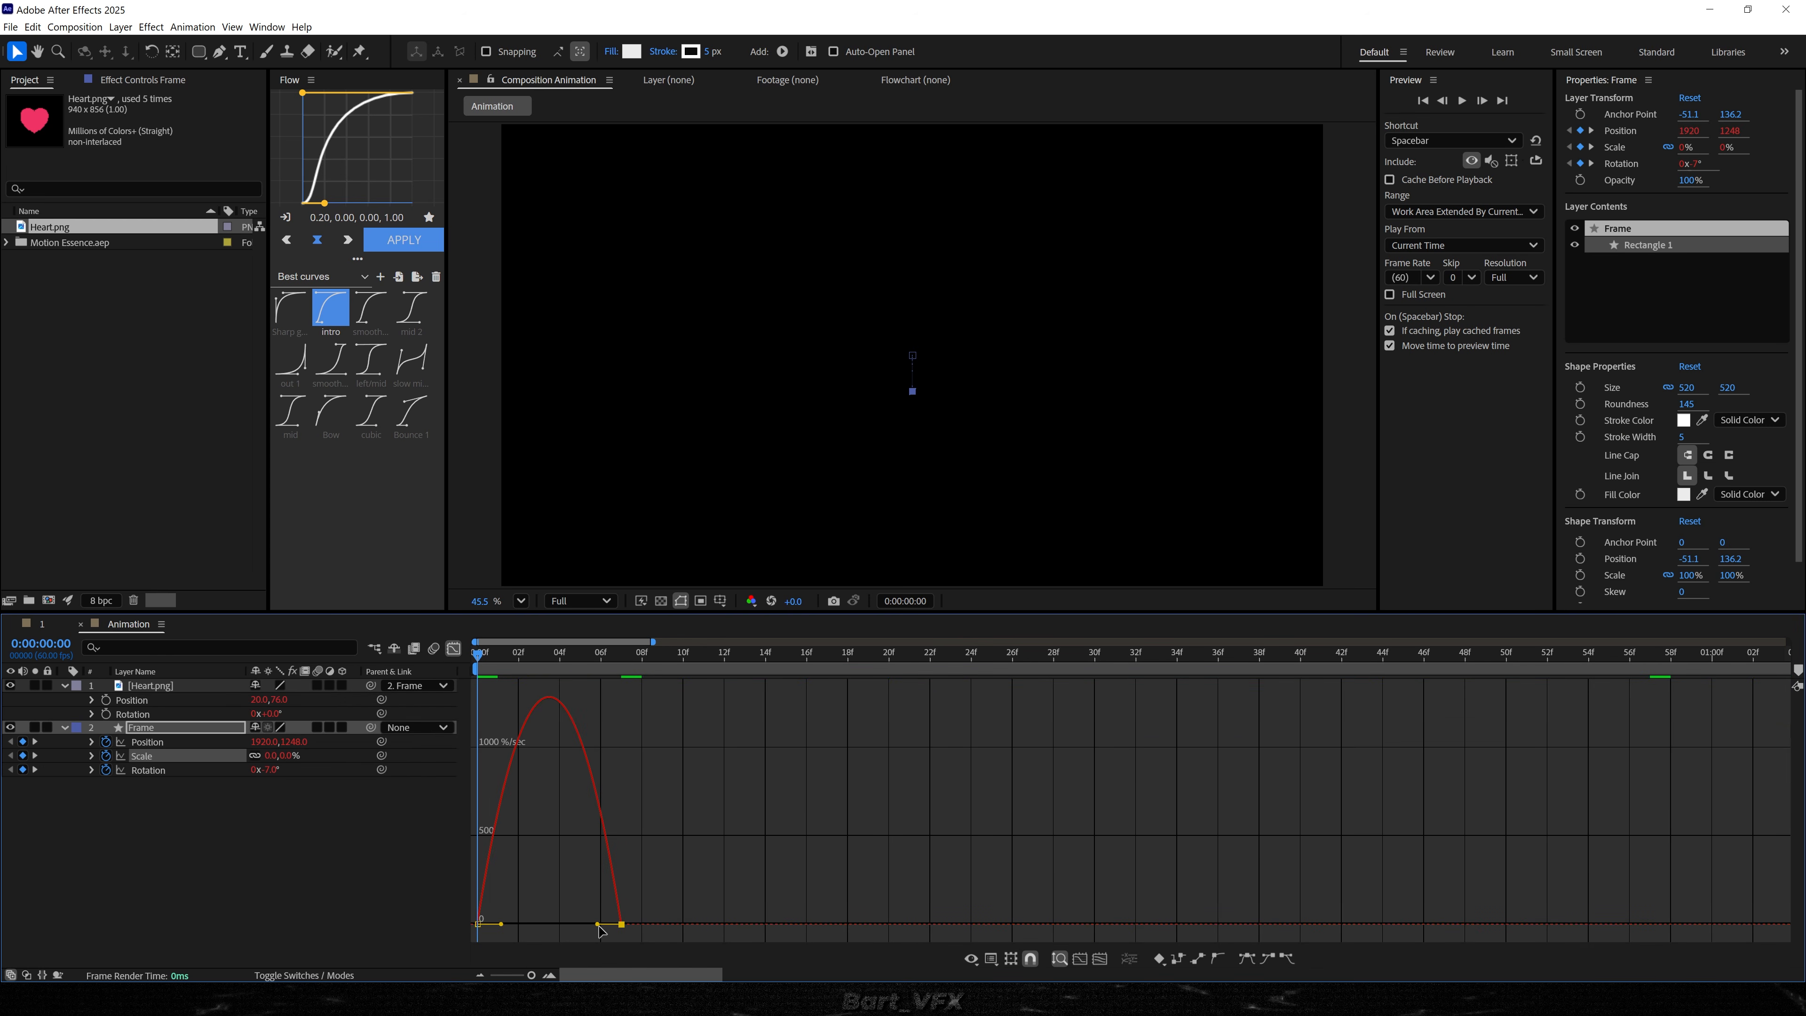
left_click_drag(598, 926, 540, 902)
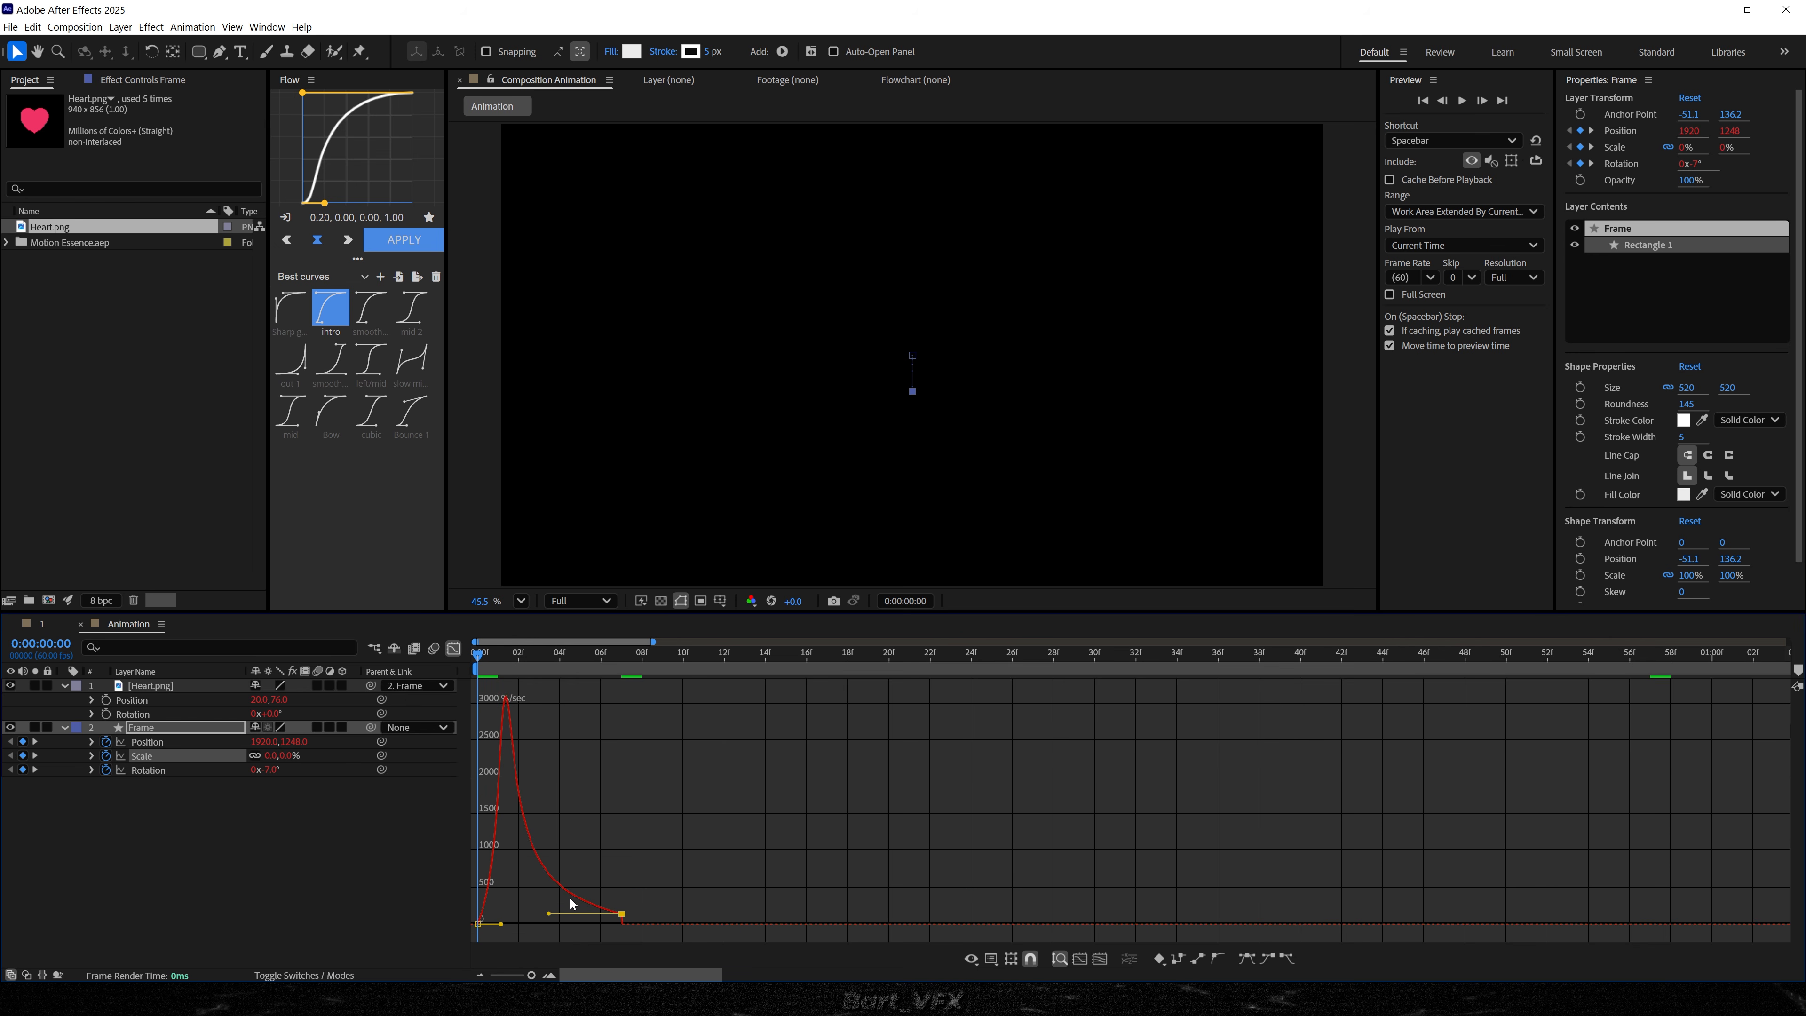
key("space")
left_click_drag(554, 652, 327, 640)
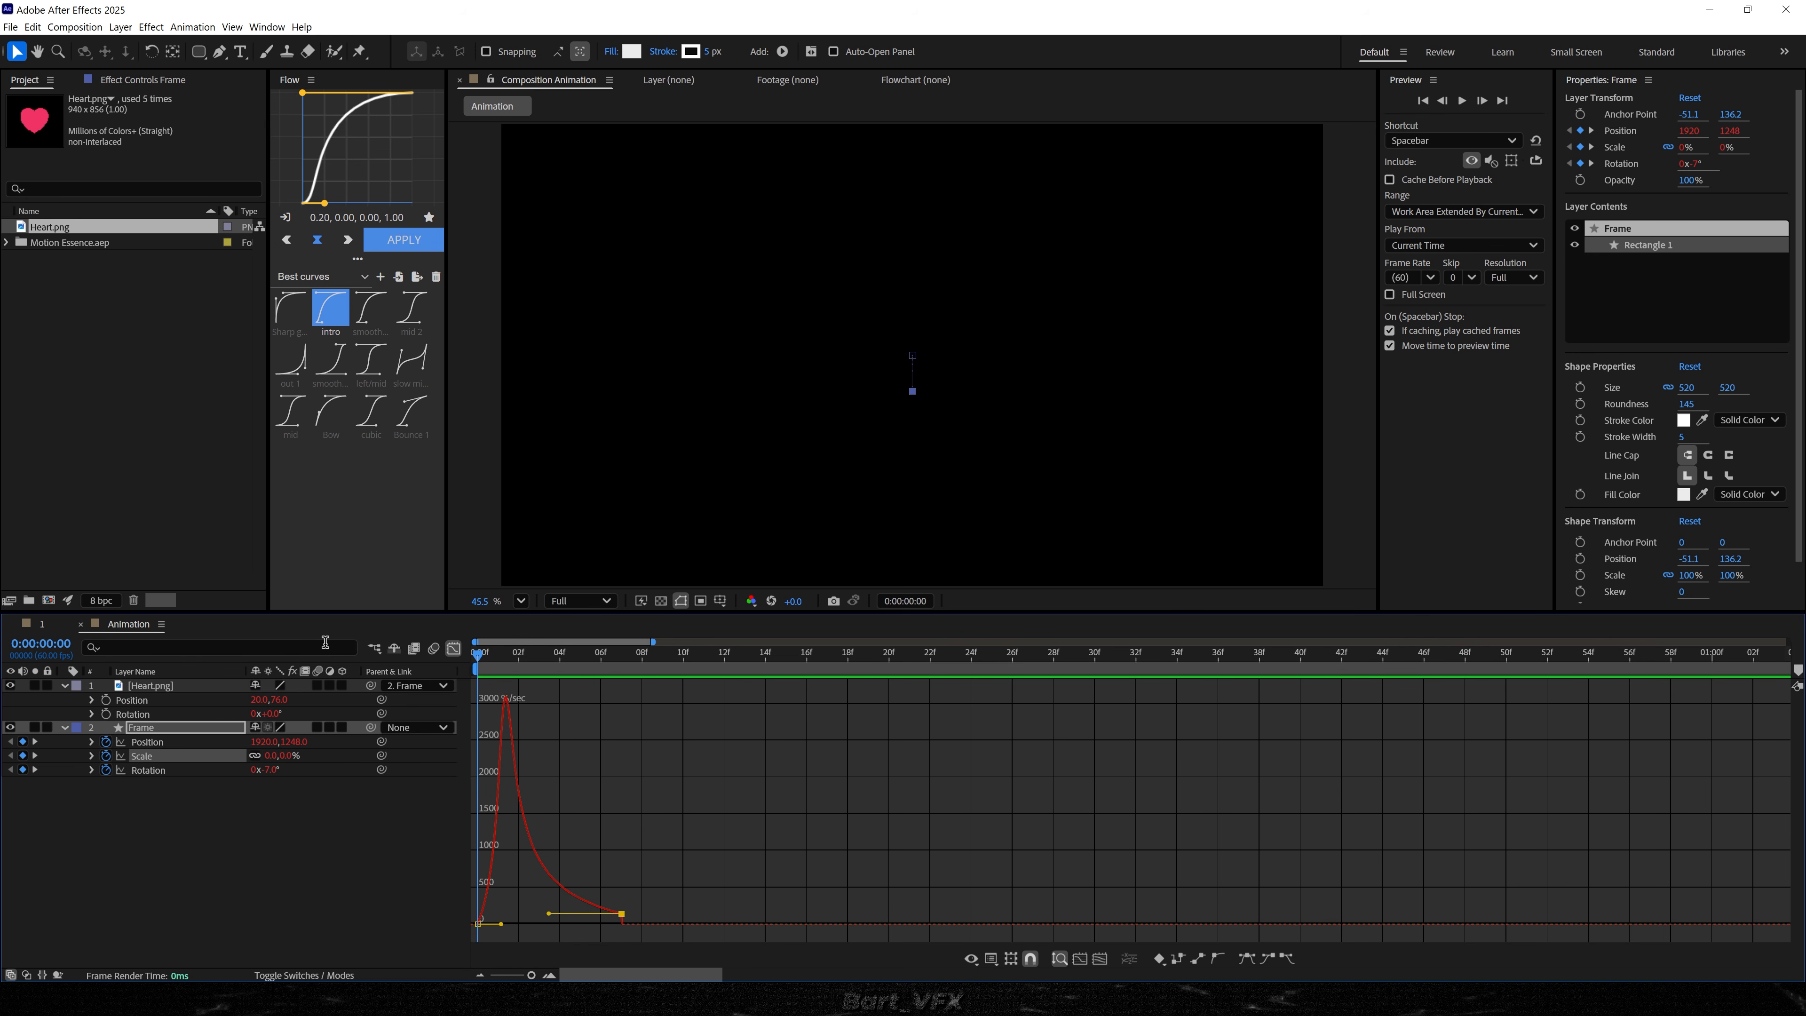
key("space")
left_click(453, 648)
left_click(350, 701)
key("space")
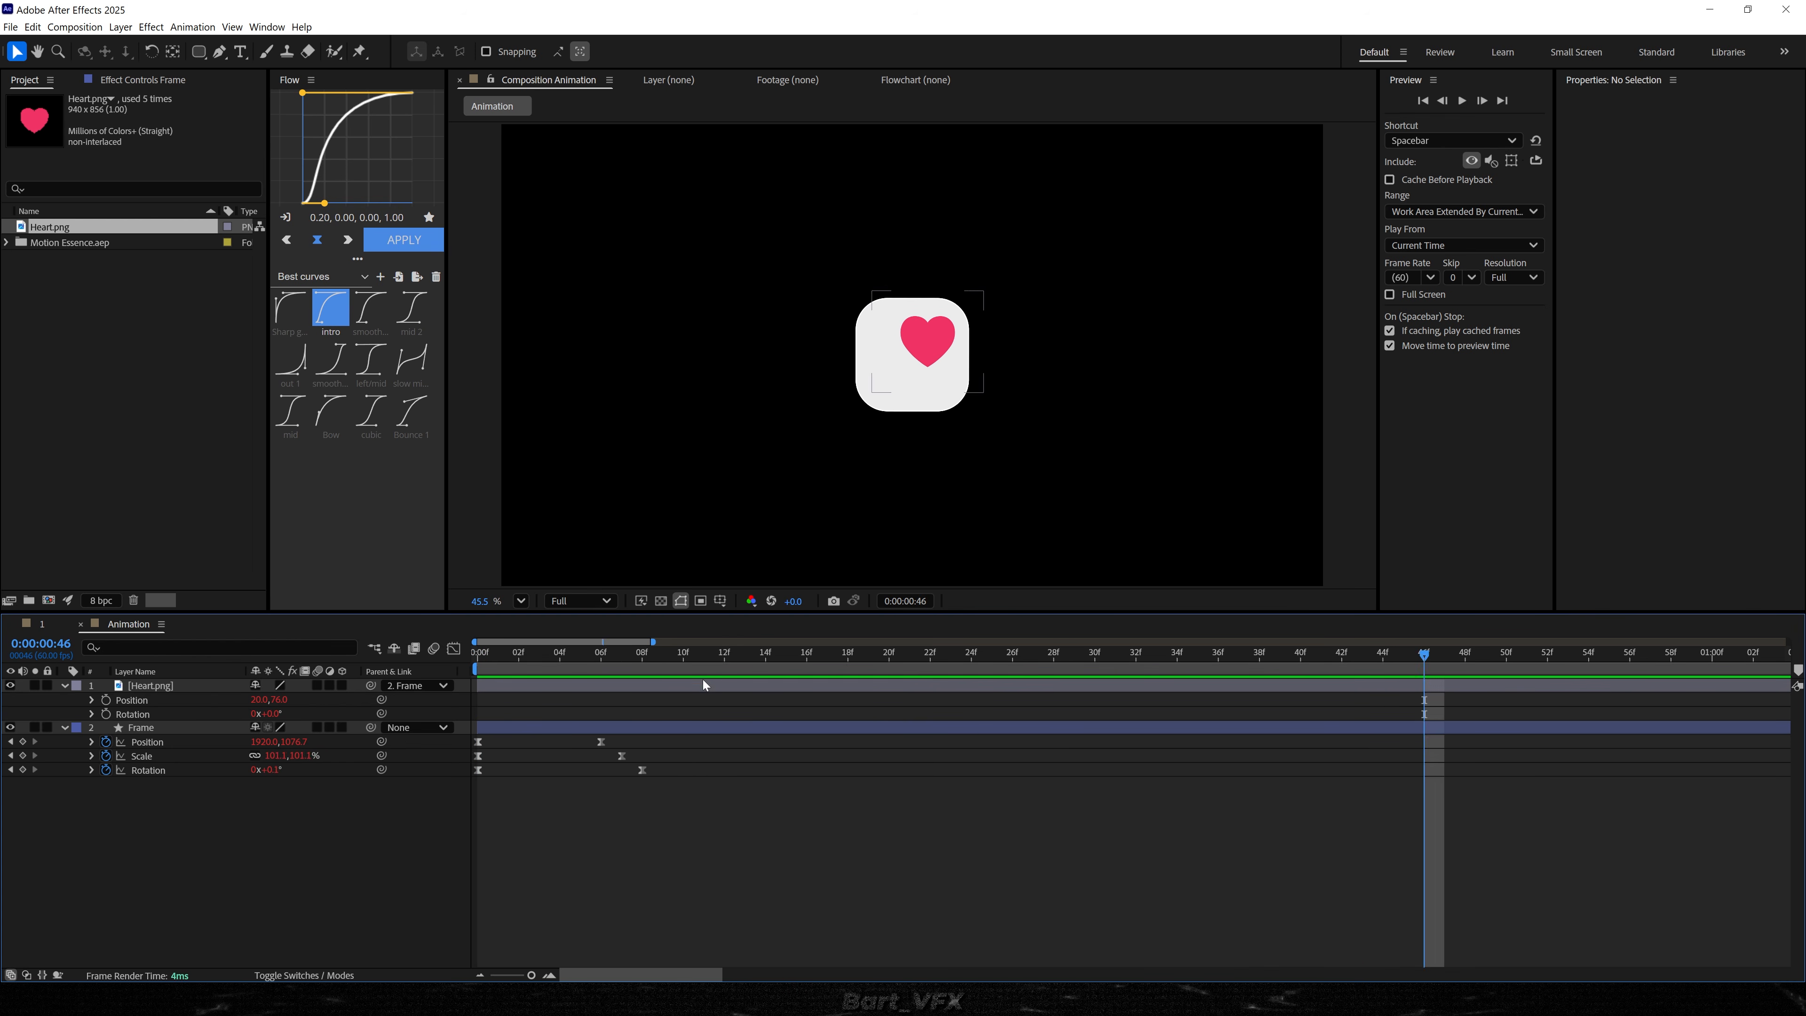
key("space")
- Raise the ending velocity of Frame's Rotation speed curve to about 30°/sec and preview the stronger rotation bounce
left_click_drag(669, 766, 393, 809)
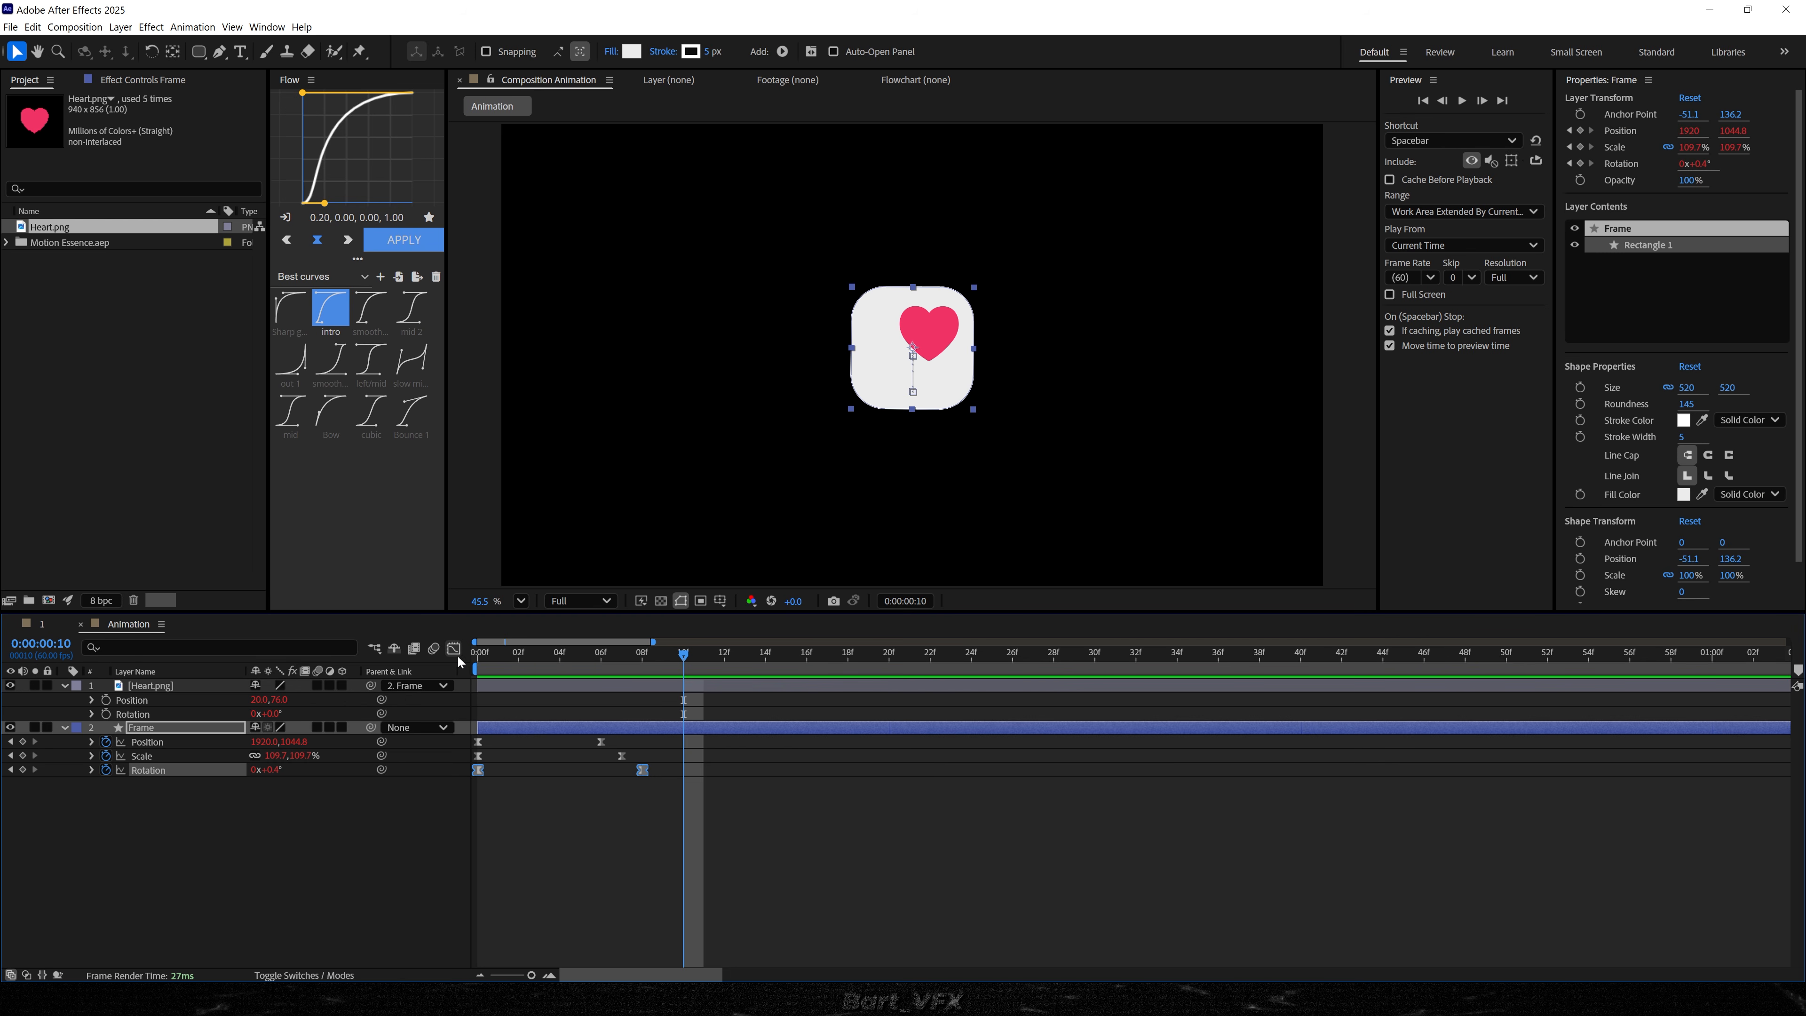
left_click(453, 649)
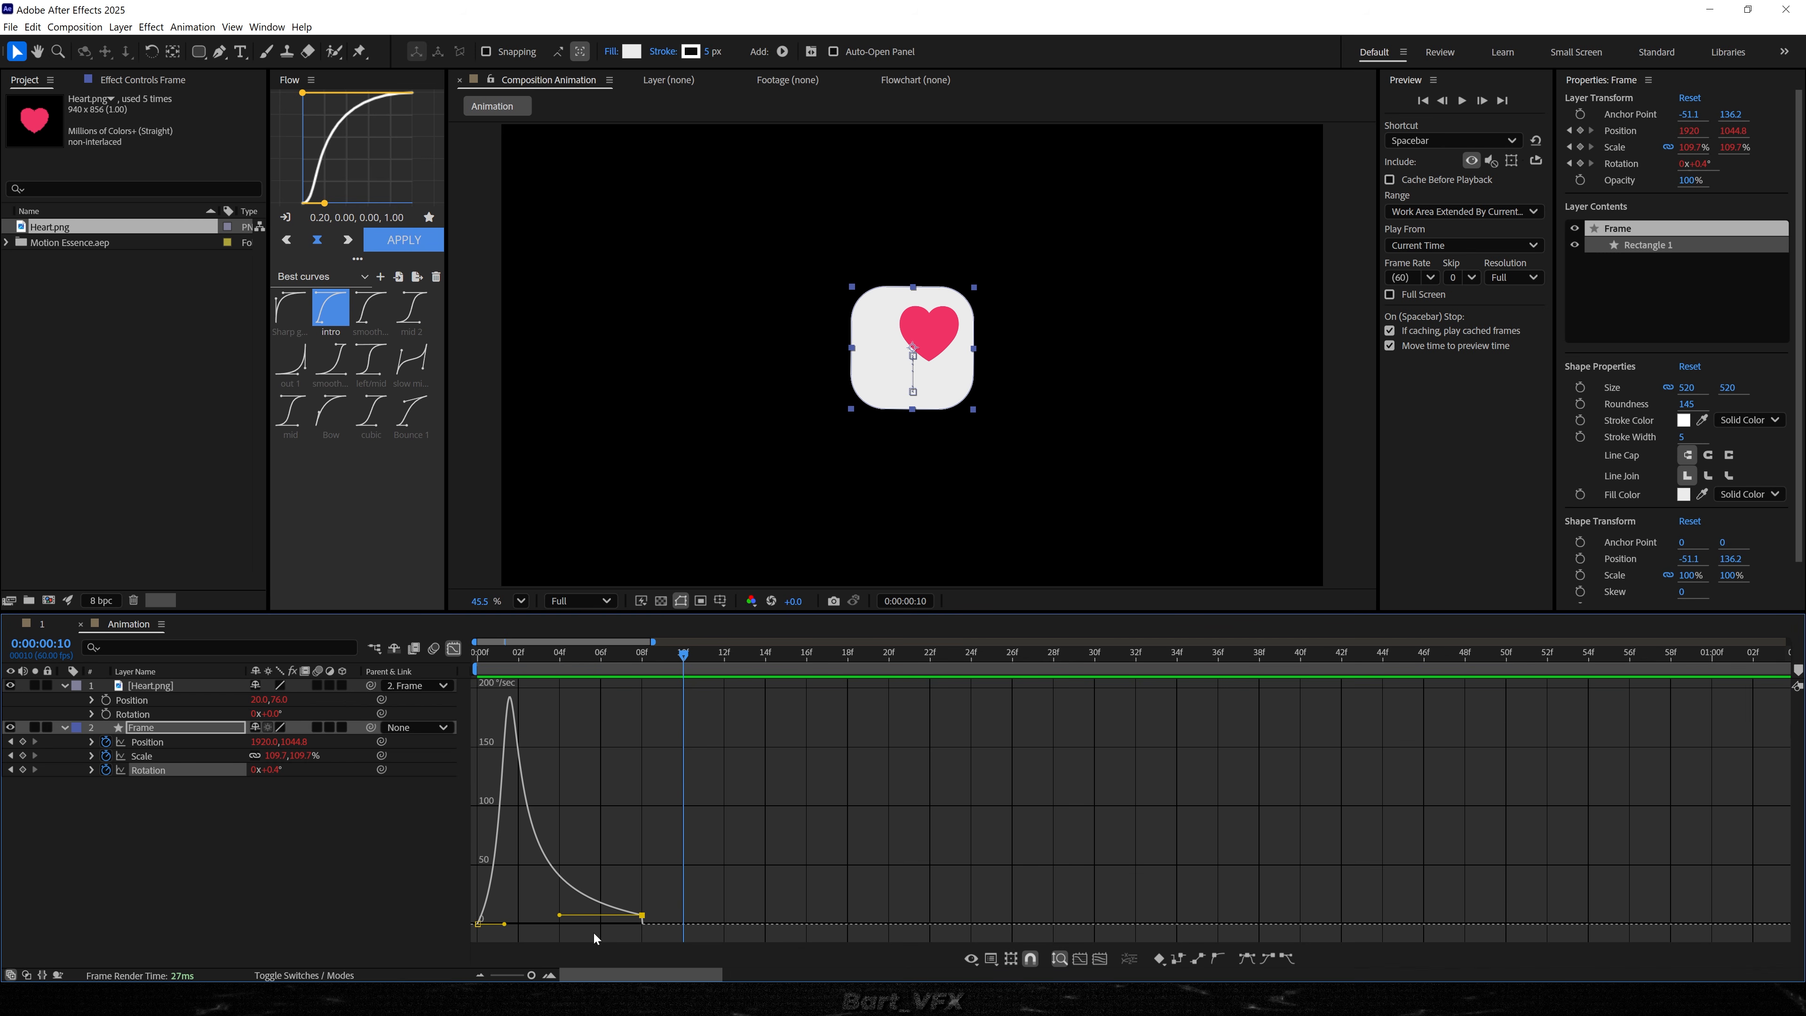
left_click_drag(561, 916, 560, 889)
left_click_drag(559, 656, 224, 664)
key("space")
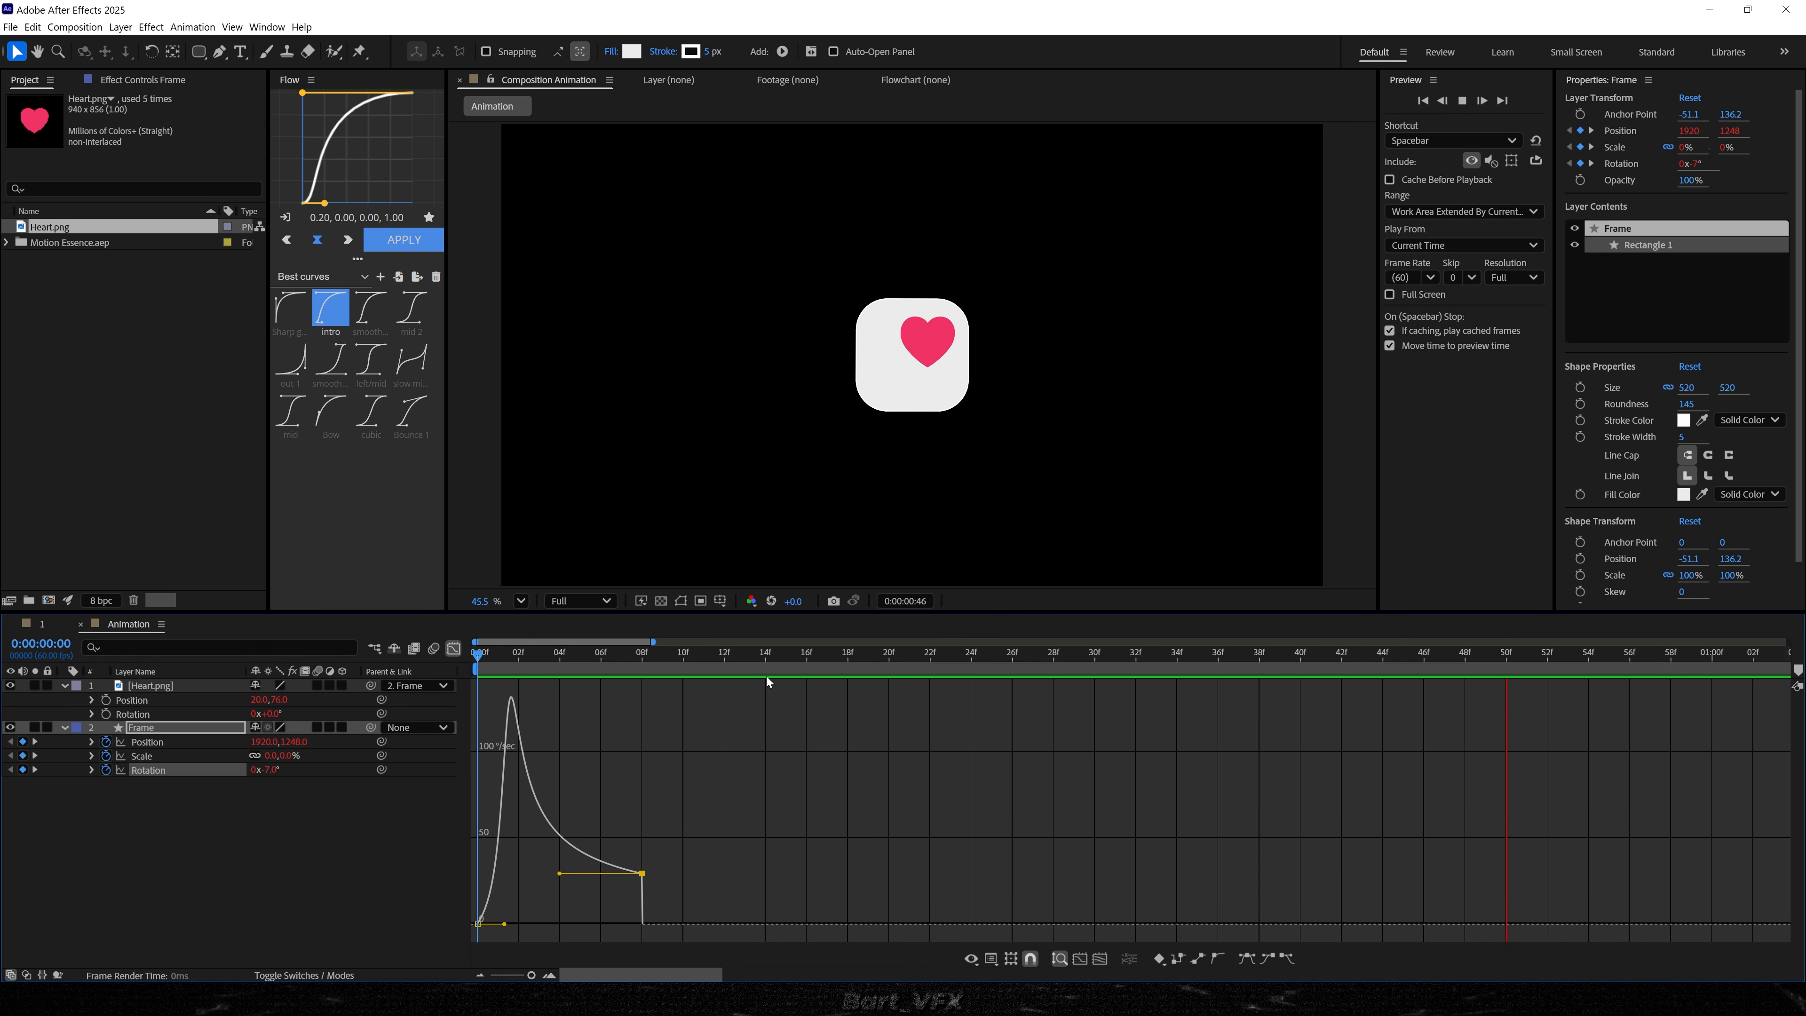
left_click_drag(561, 658, 449, 688)
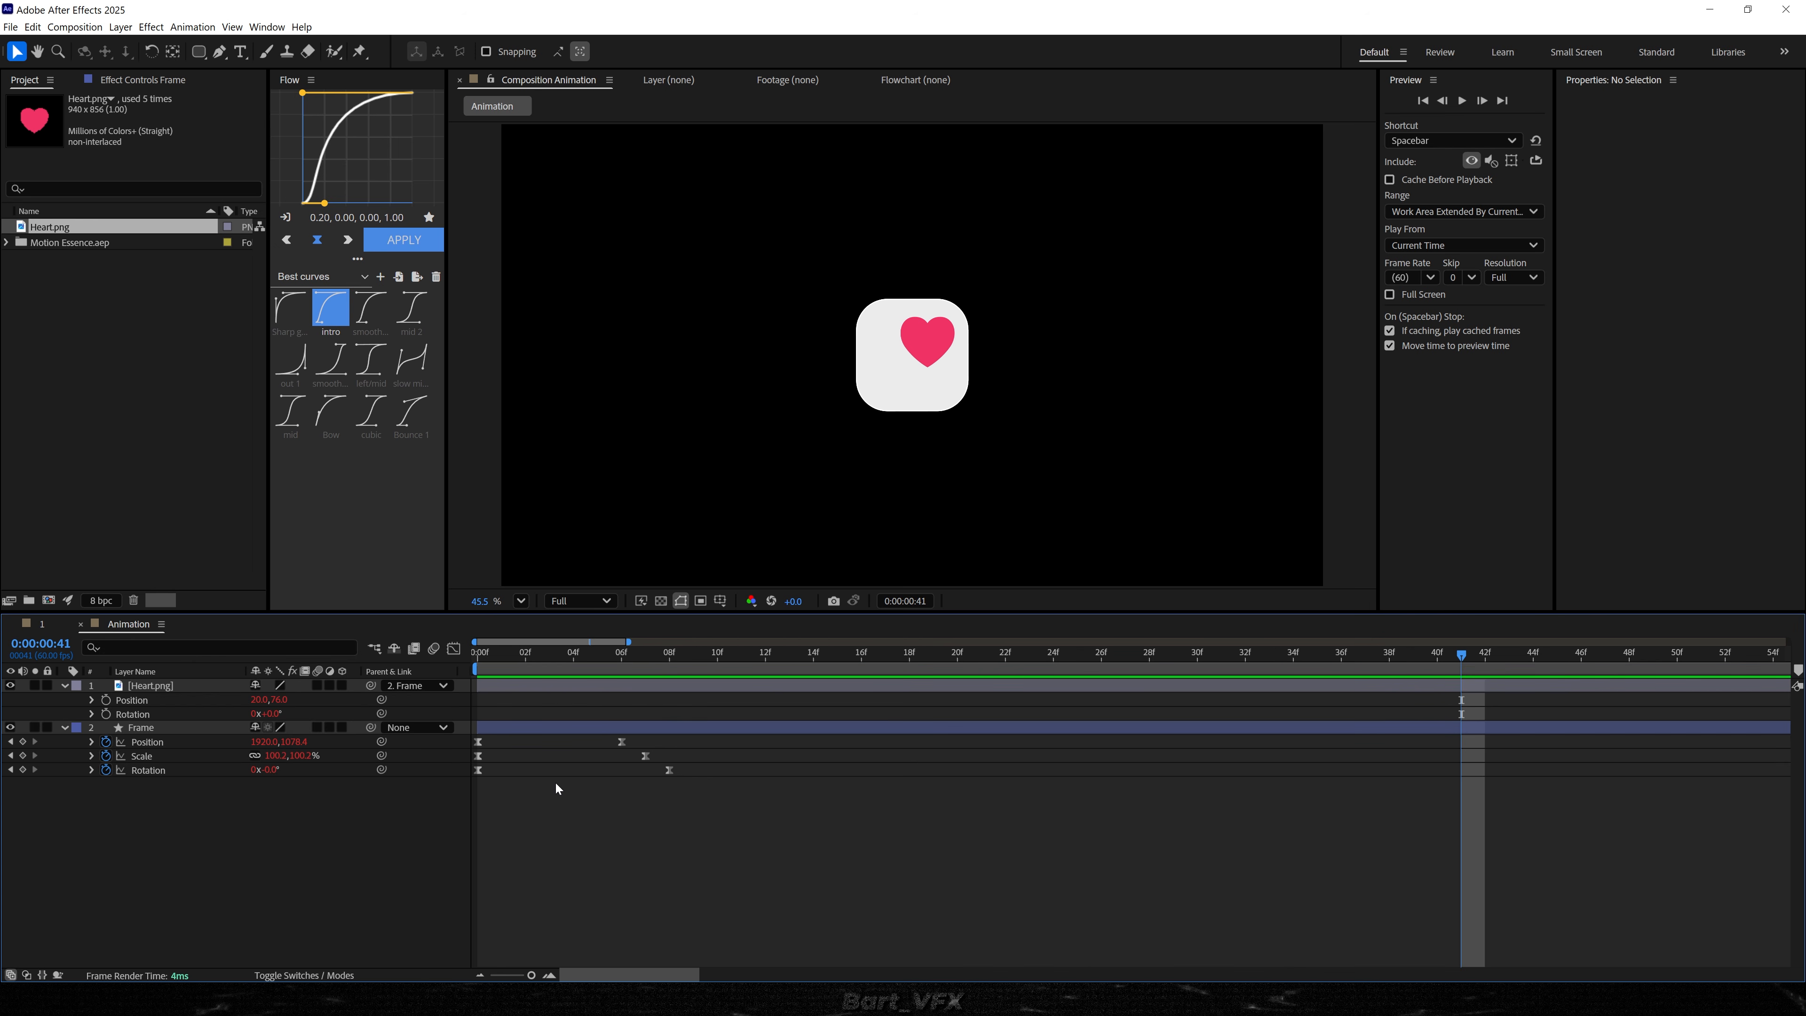
key("Home")
key("space")
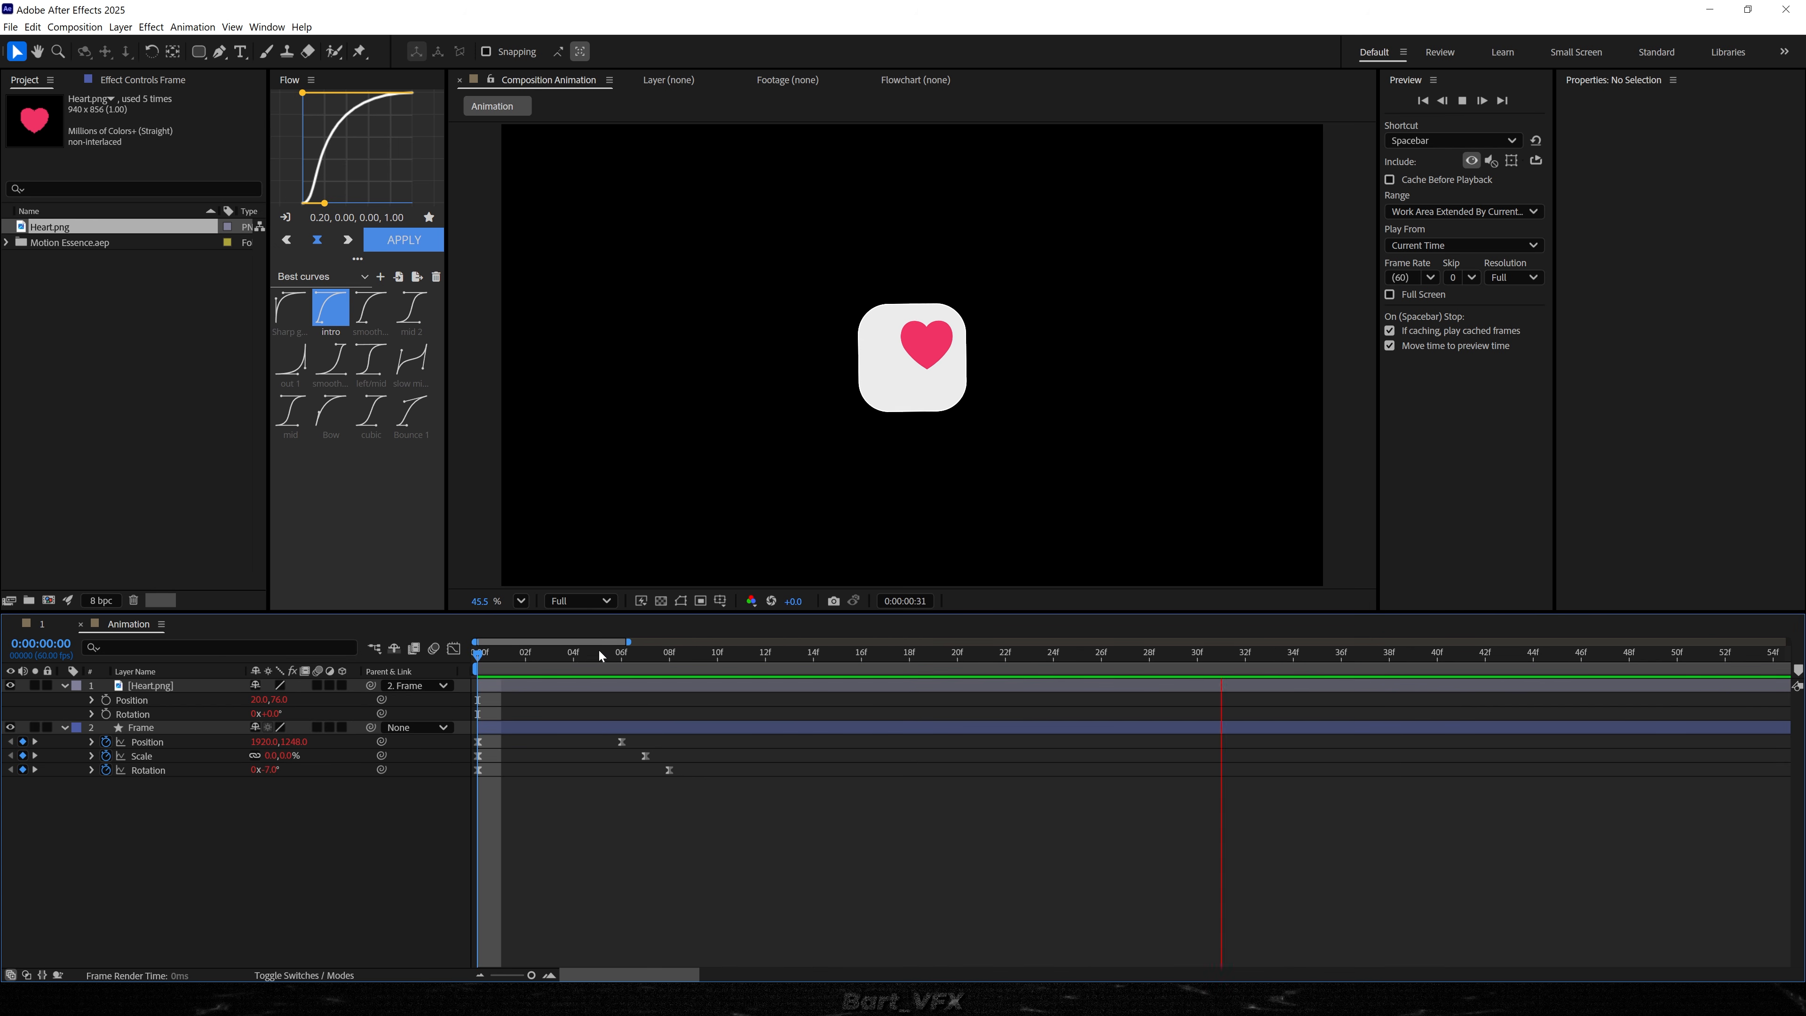
key("space")
- Shorten the starting ease handle of Frame's Scale speed curve at frame 0 so scaling starts faster, and preview it
left_click(620, 655)
left_click(438, 755)
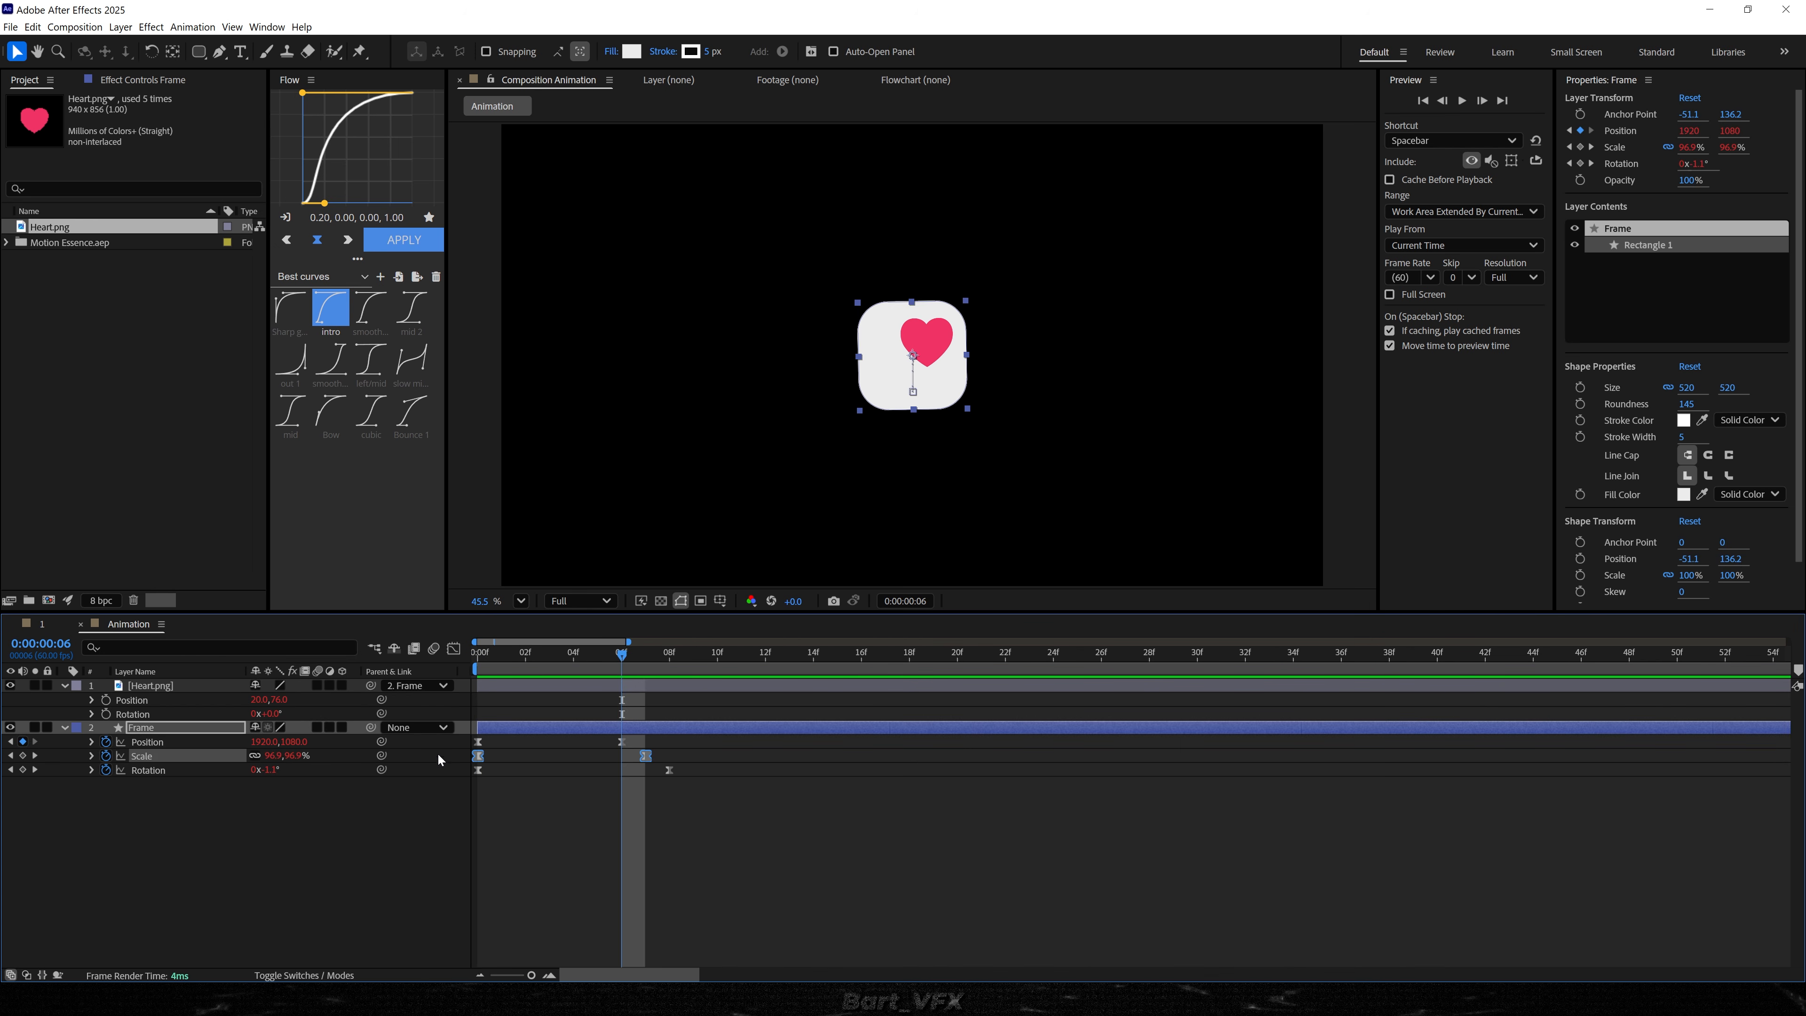
left_click(453, 648)
left_click_drag(523, 914, 488, 924)
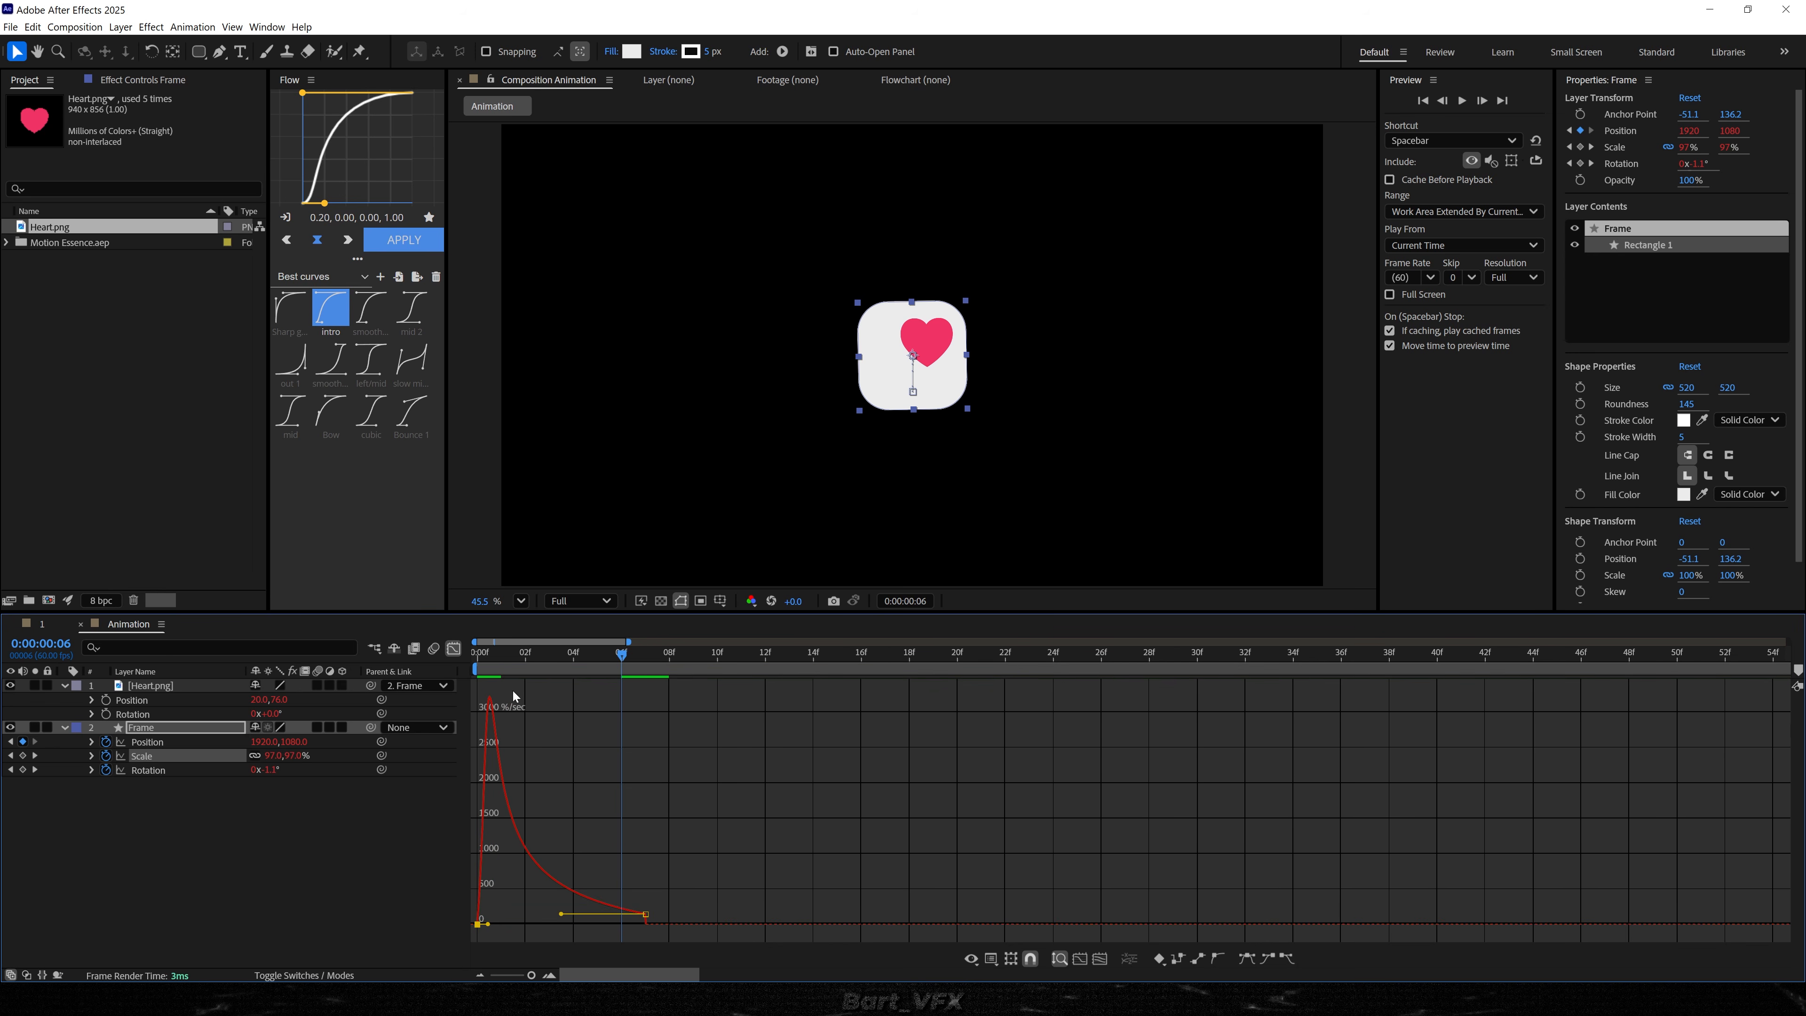
key("space")
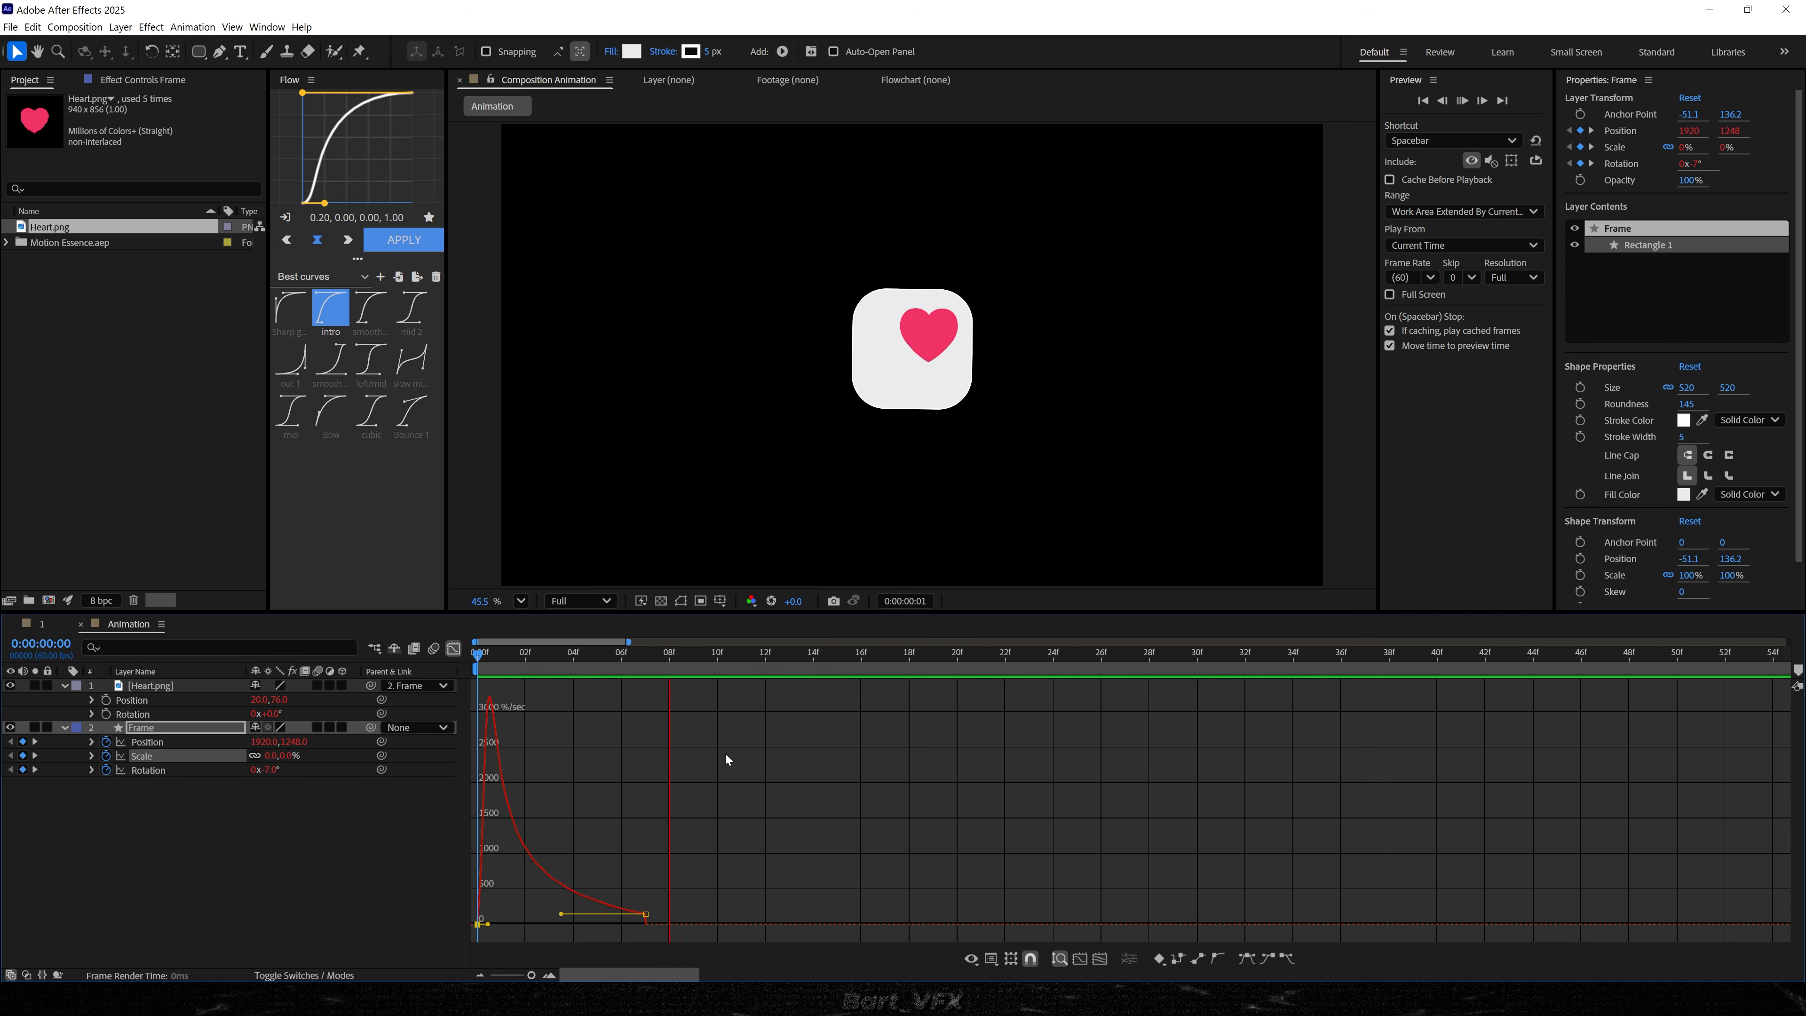
- Lower Frame's starting point by setting its Y Position at frame 0 to 1304, and preview the animation
key("space")
key("shift+F3")
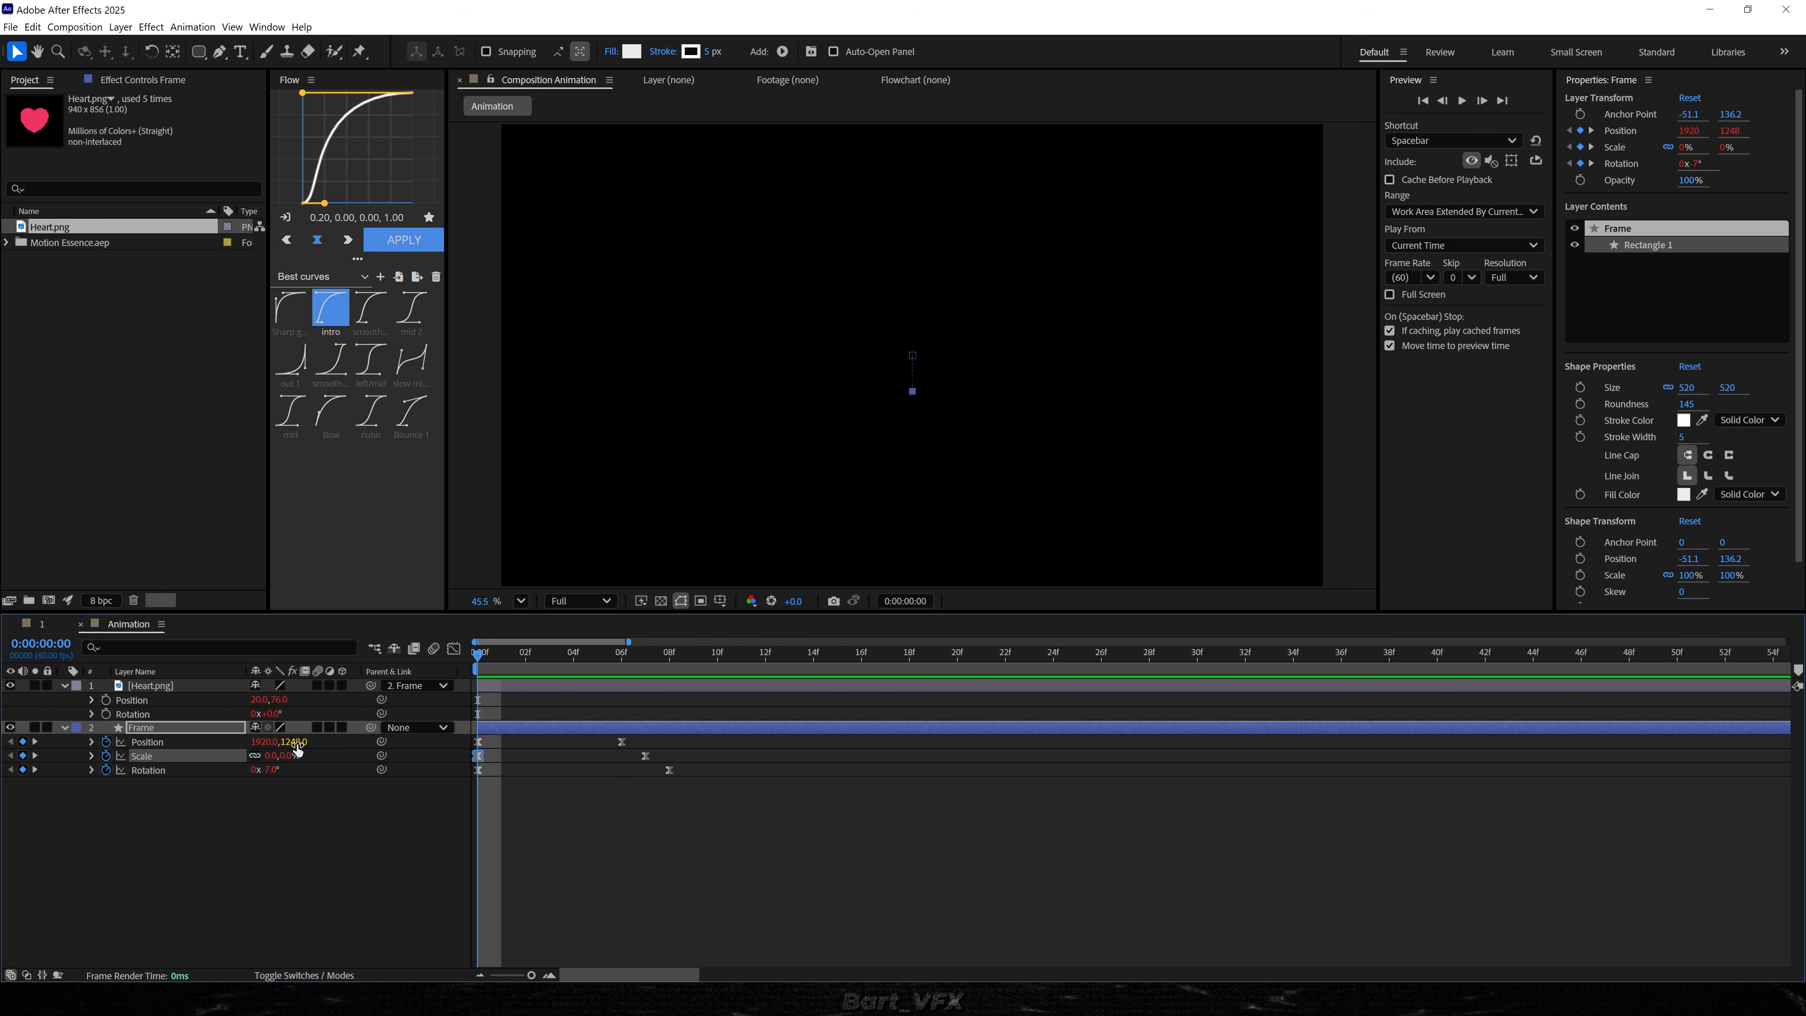
left_click_drag(294, 742, 334, 741)
left_click(368, 767)
key("space")
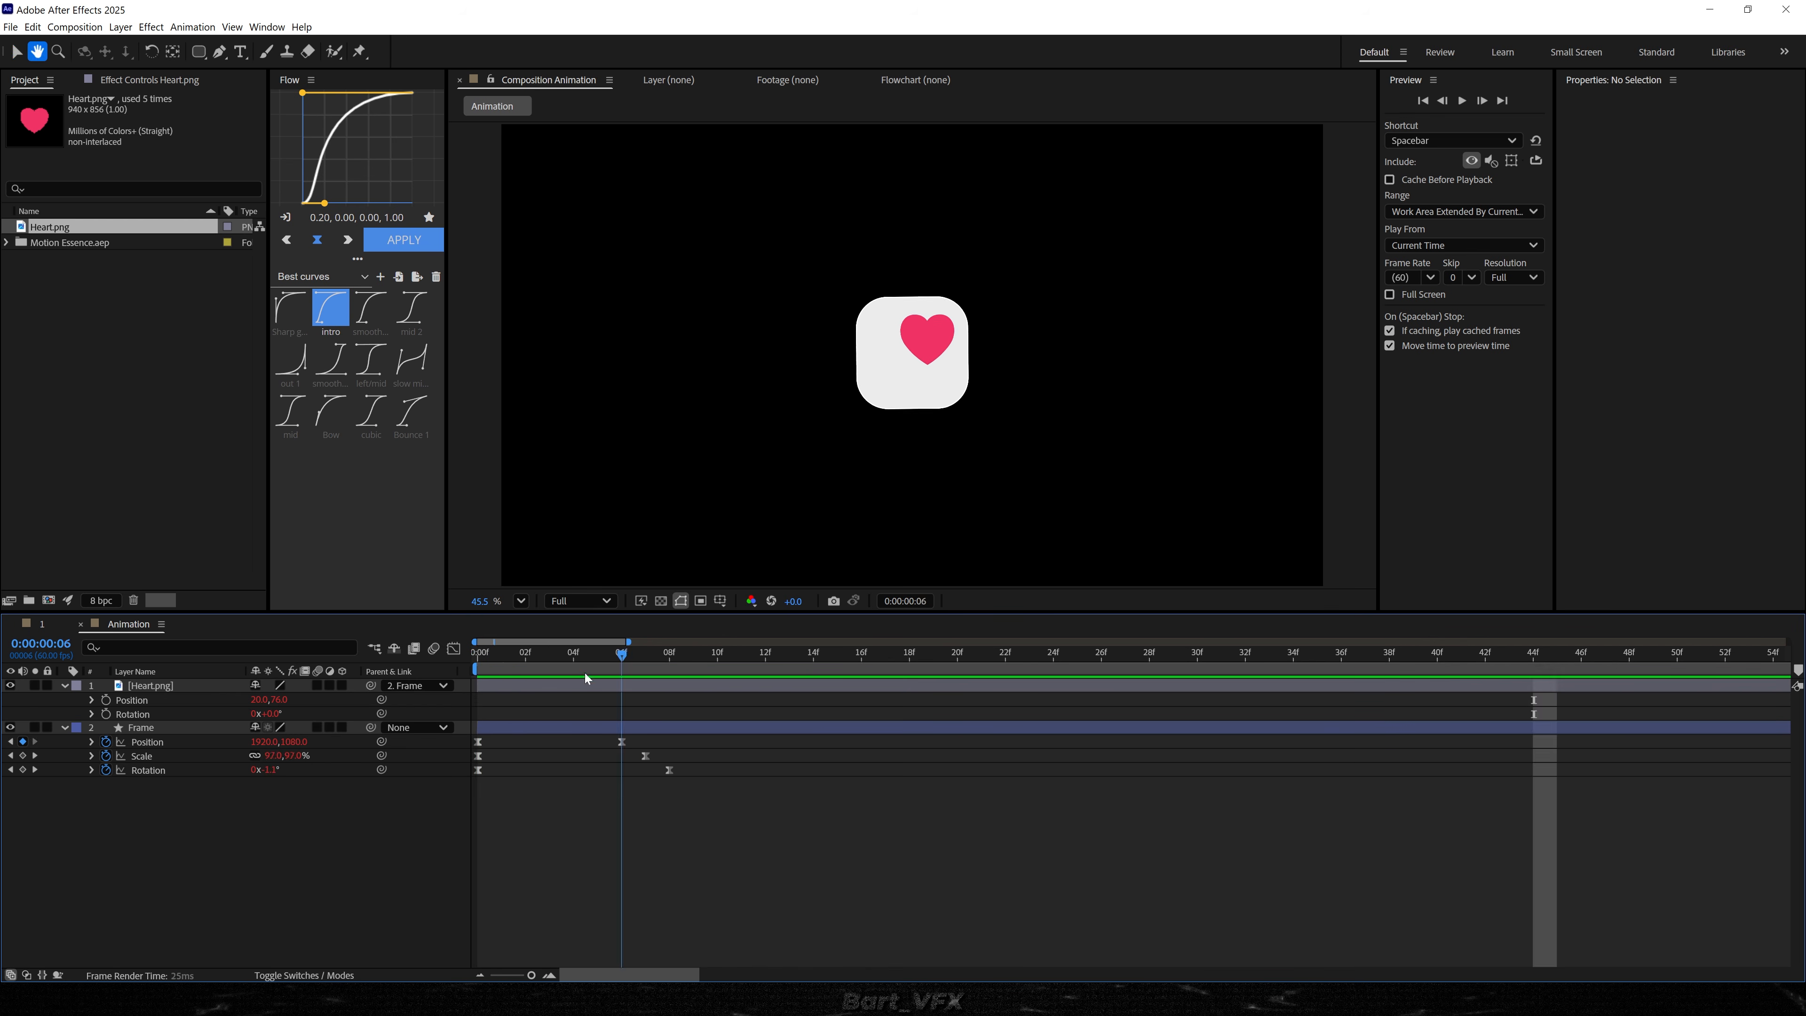
key("space")
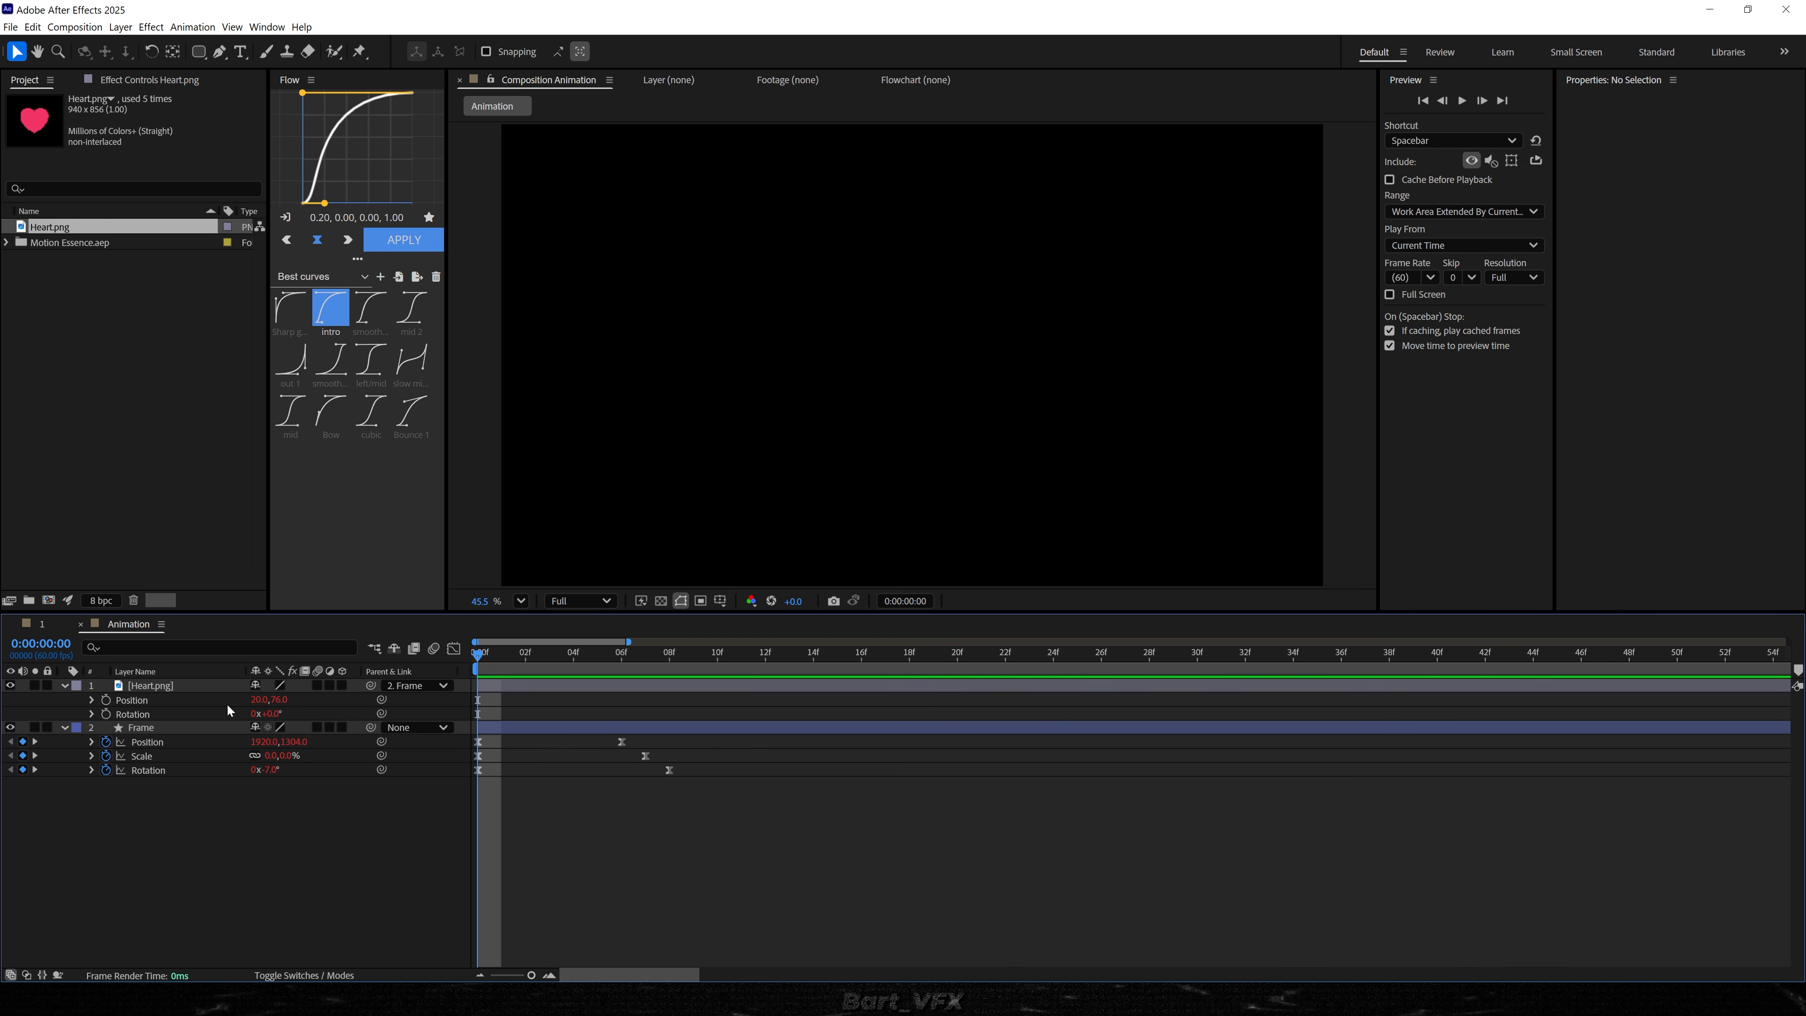
- Copy Frame's Rotation keyframes to the Heart.png layer's Rotation at frame 0 and preview the result
left_click(159, 774)
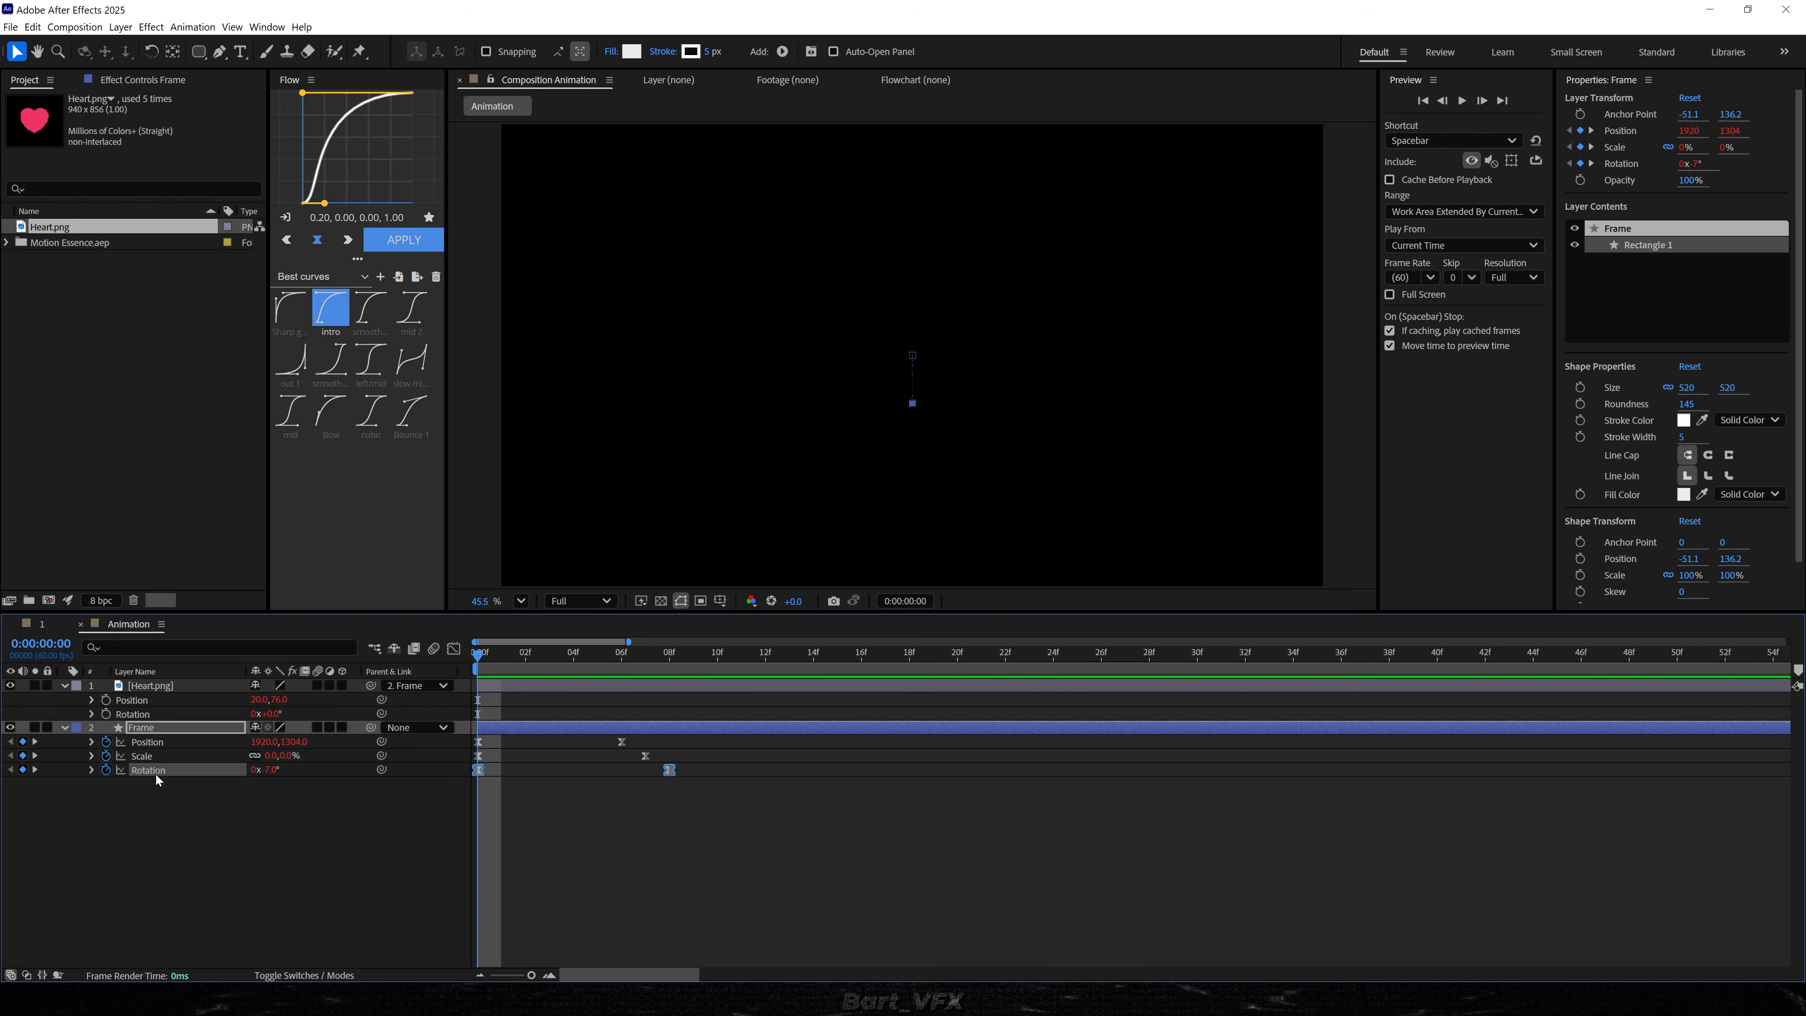
left_click(158, 712)
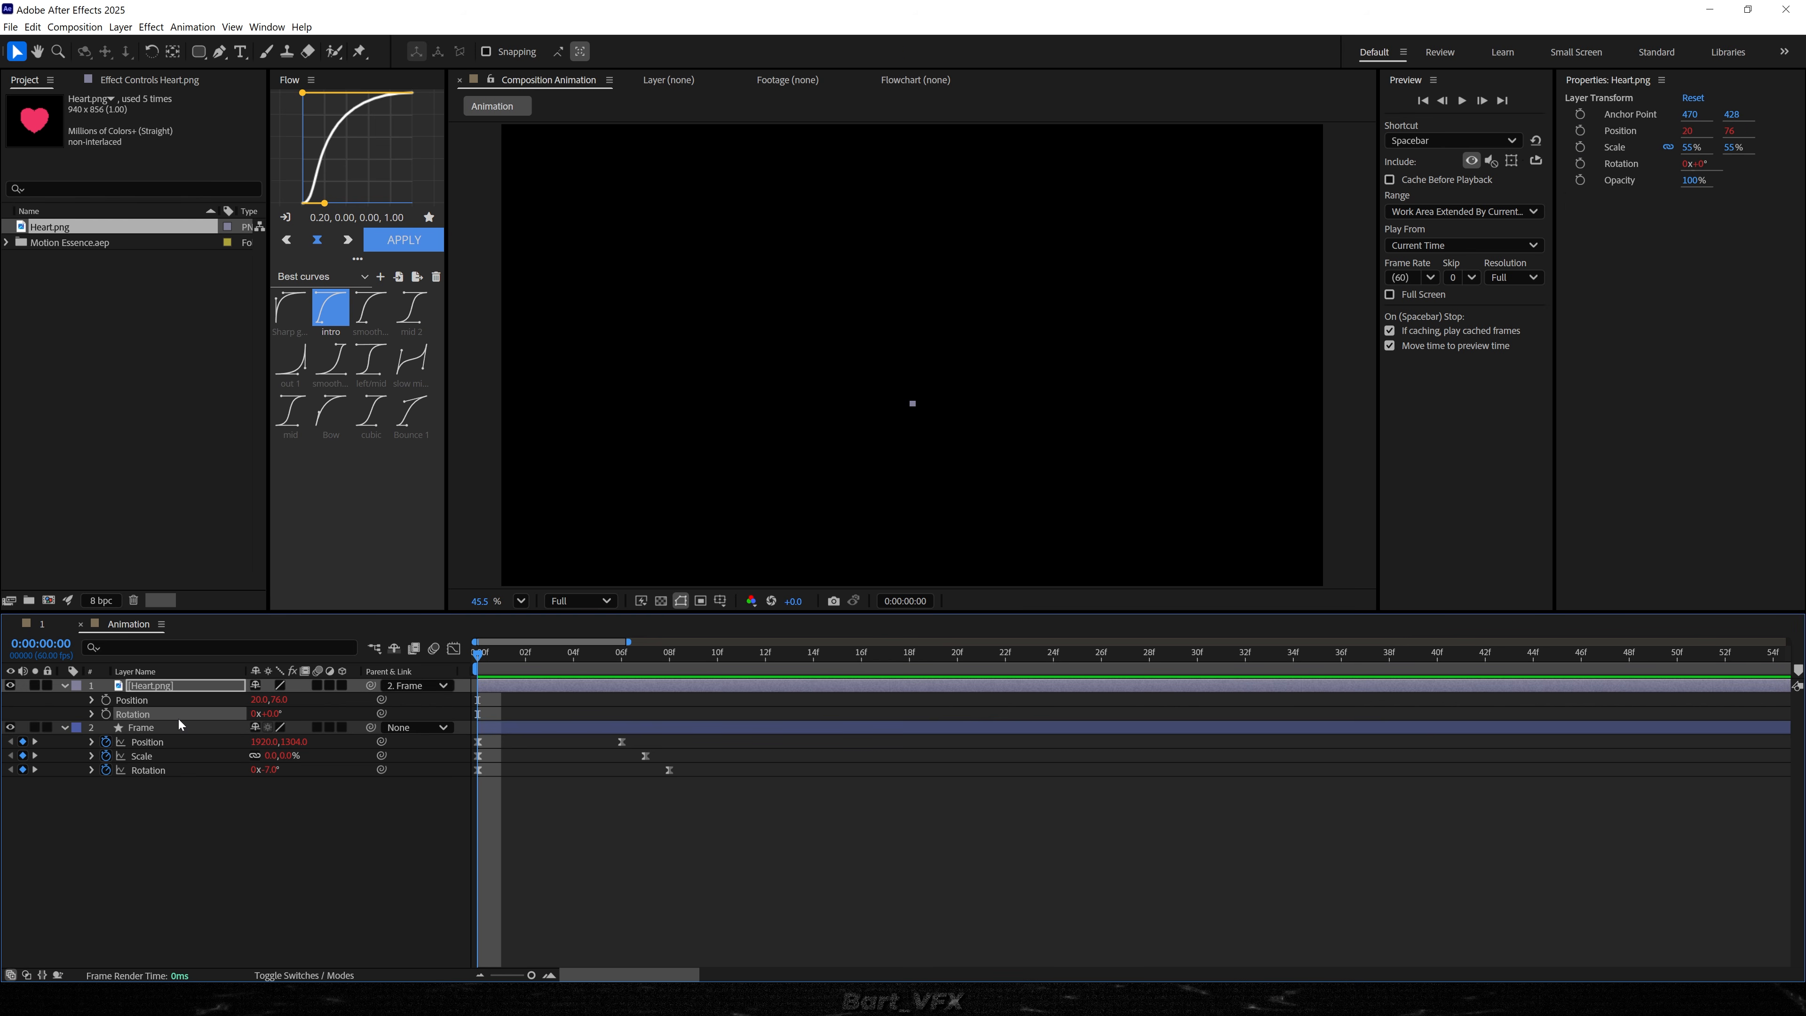
key("ctrl+v")
key("space")
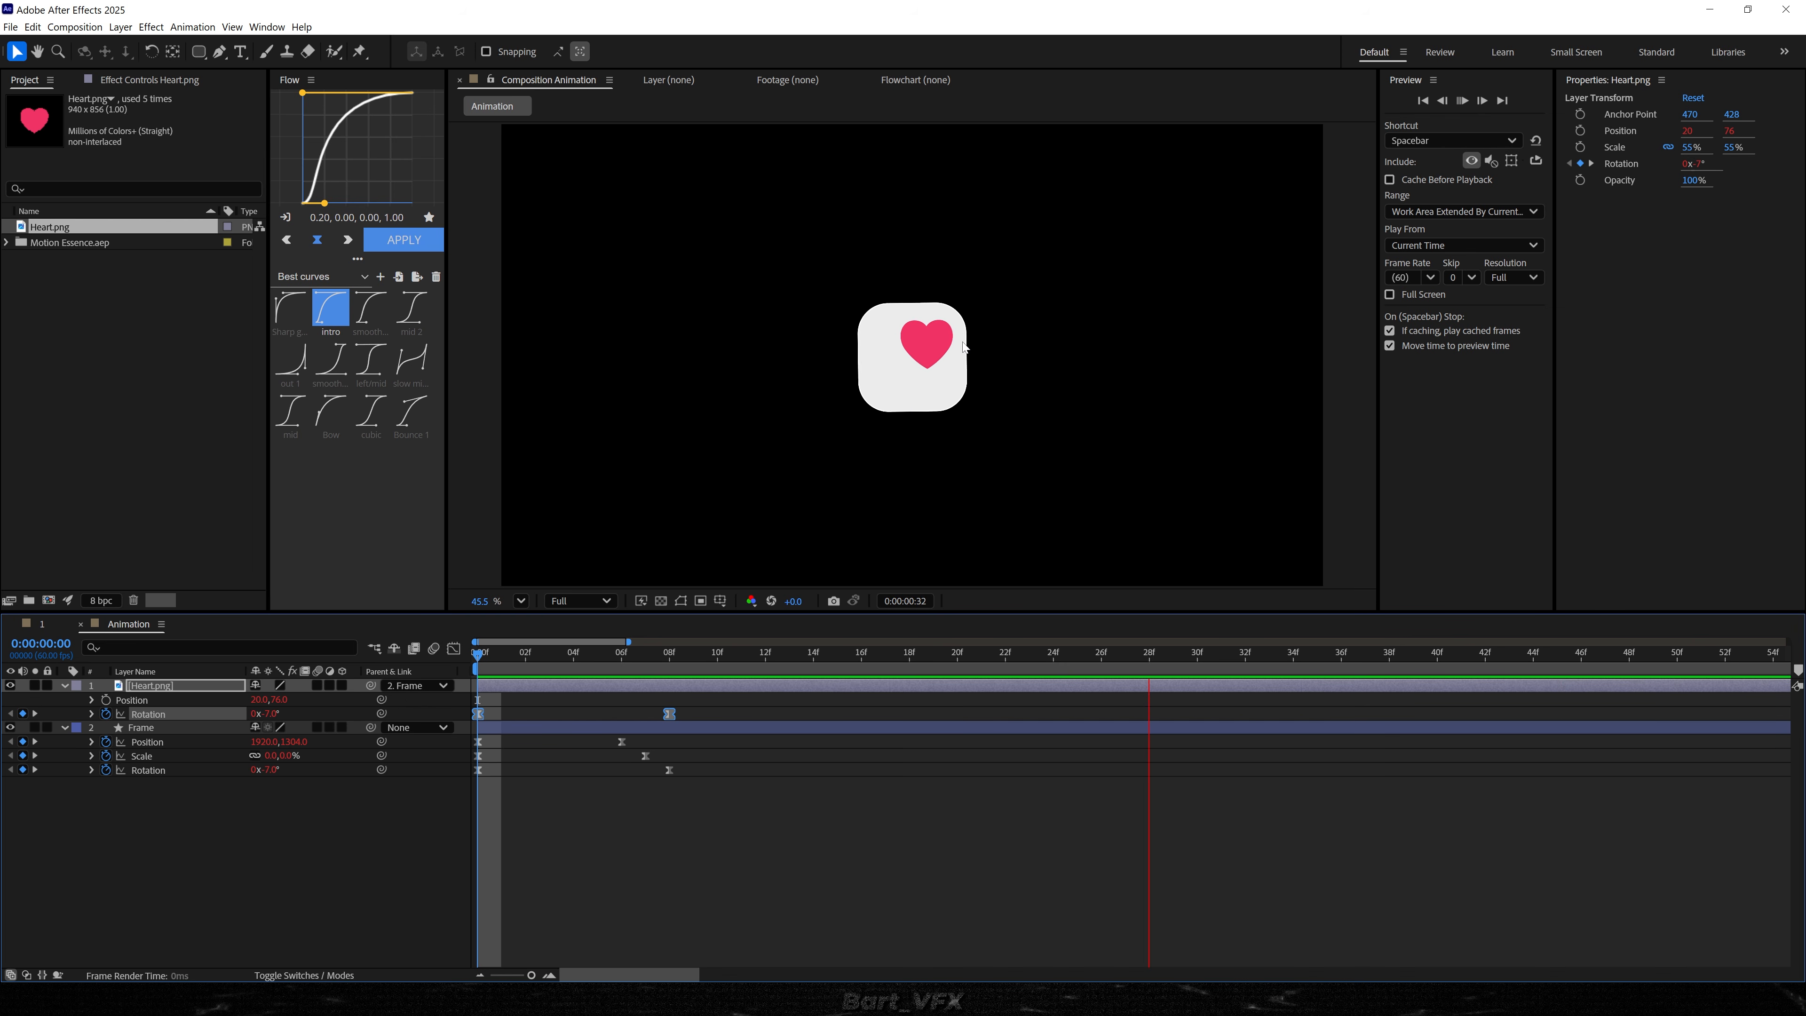
key("space")
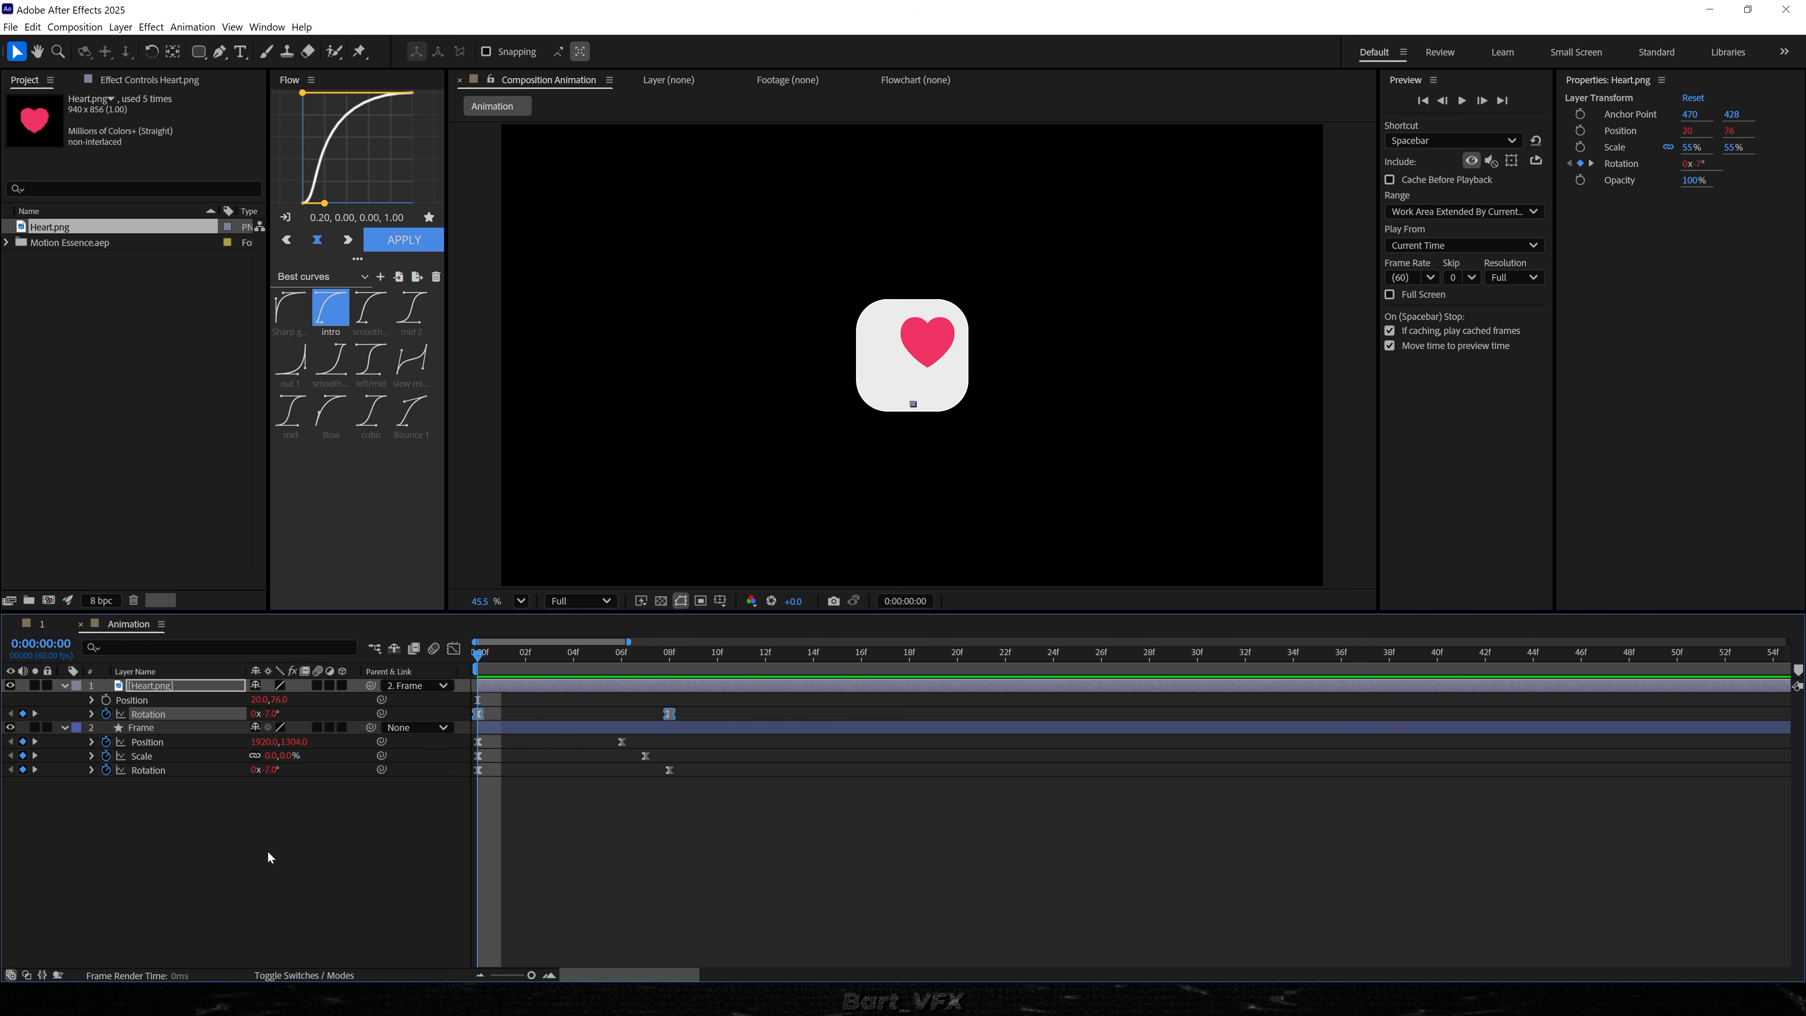
left_click(270, 856)
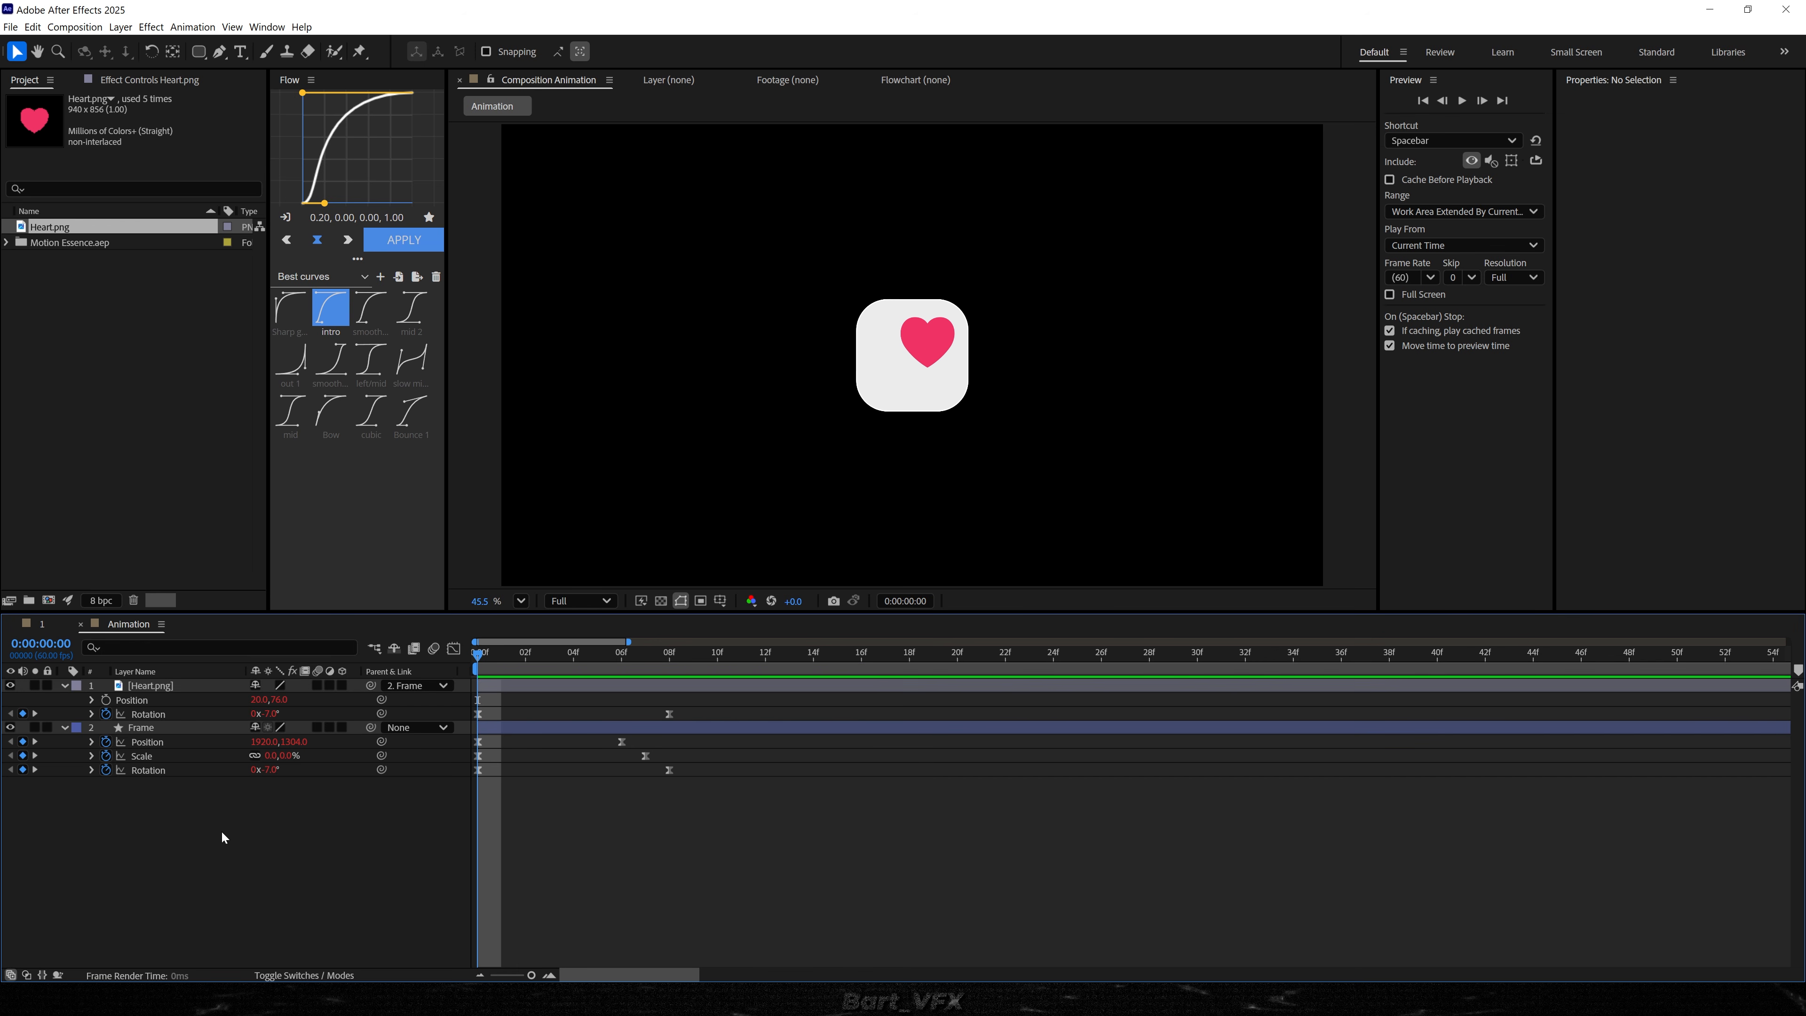
- Animate Heart.png's Position from Y 223 at frame 0 up to its resting place at frame 10, and preview it
left_click(106, 700)
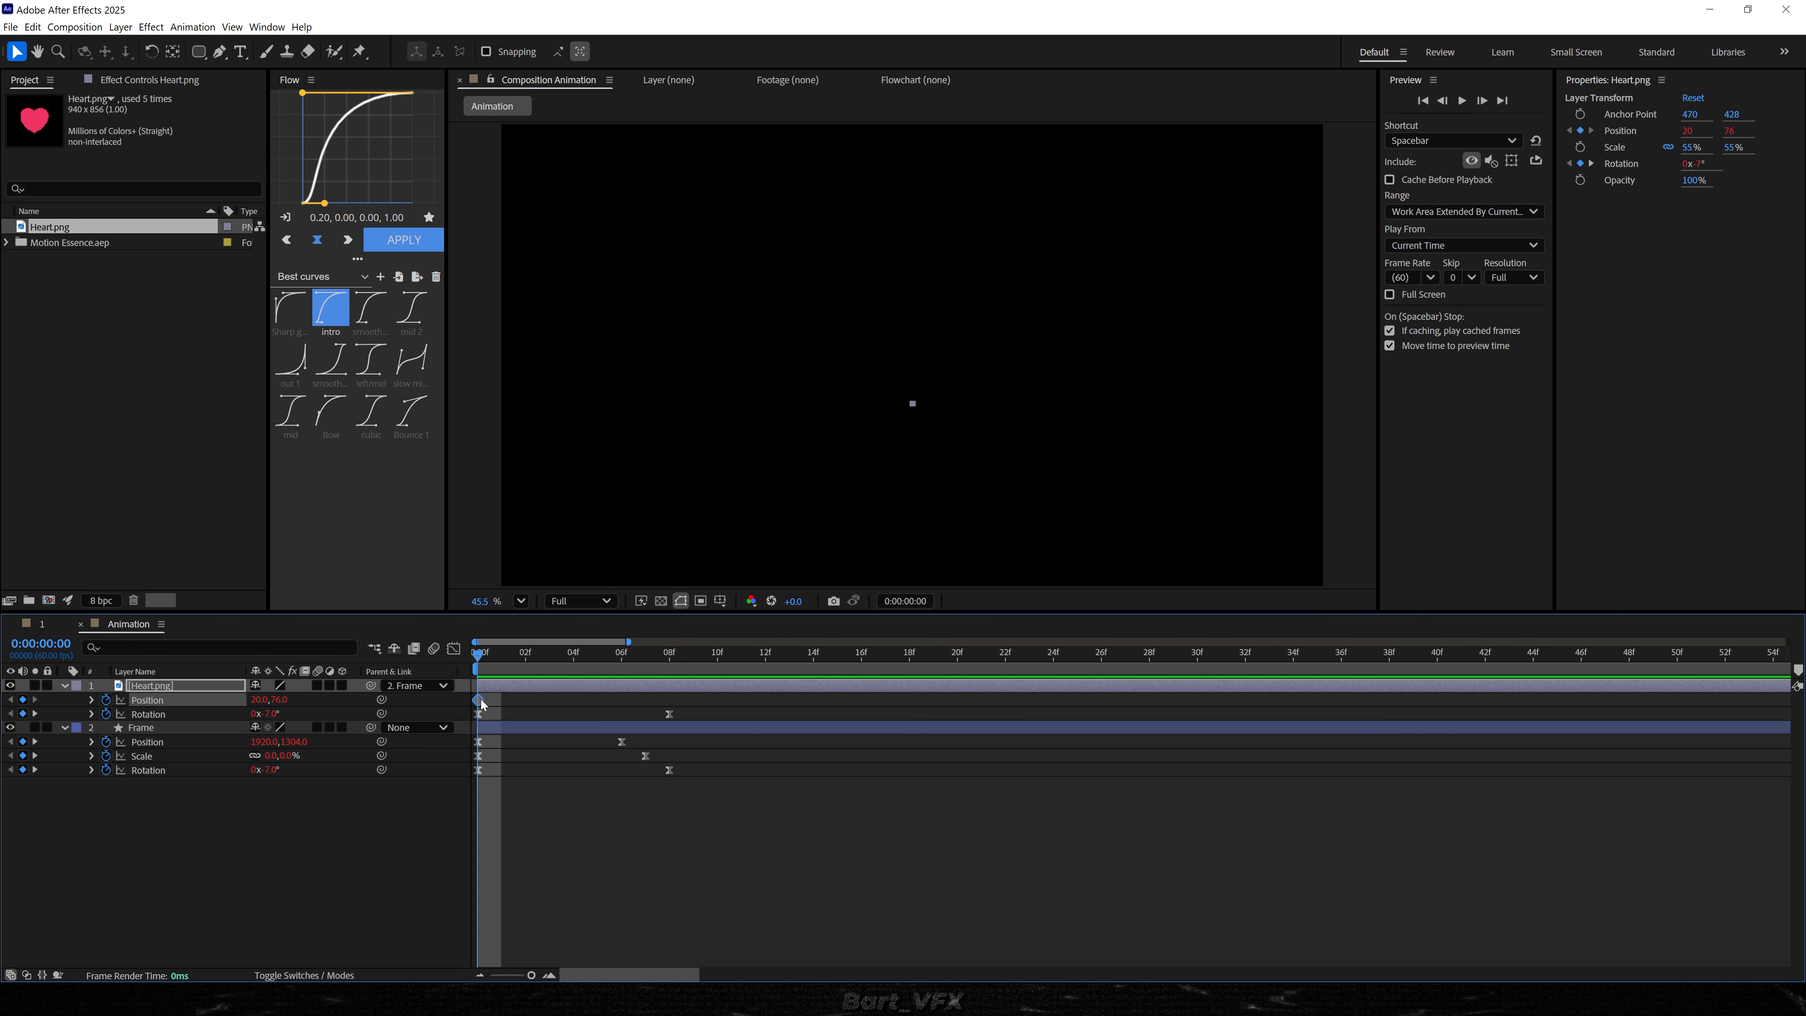
left_click_drag(479, 700, 718, 697)
left_click_drag(280, 699, 405, 696)
key("space")
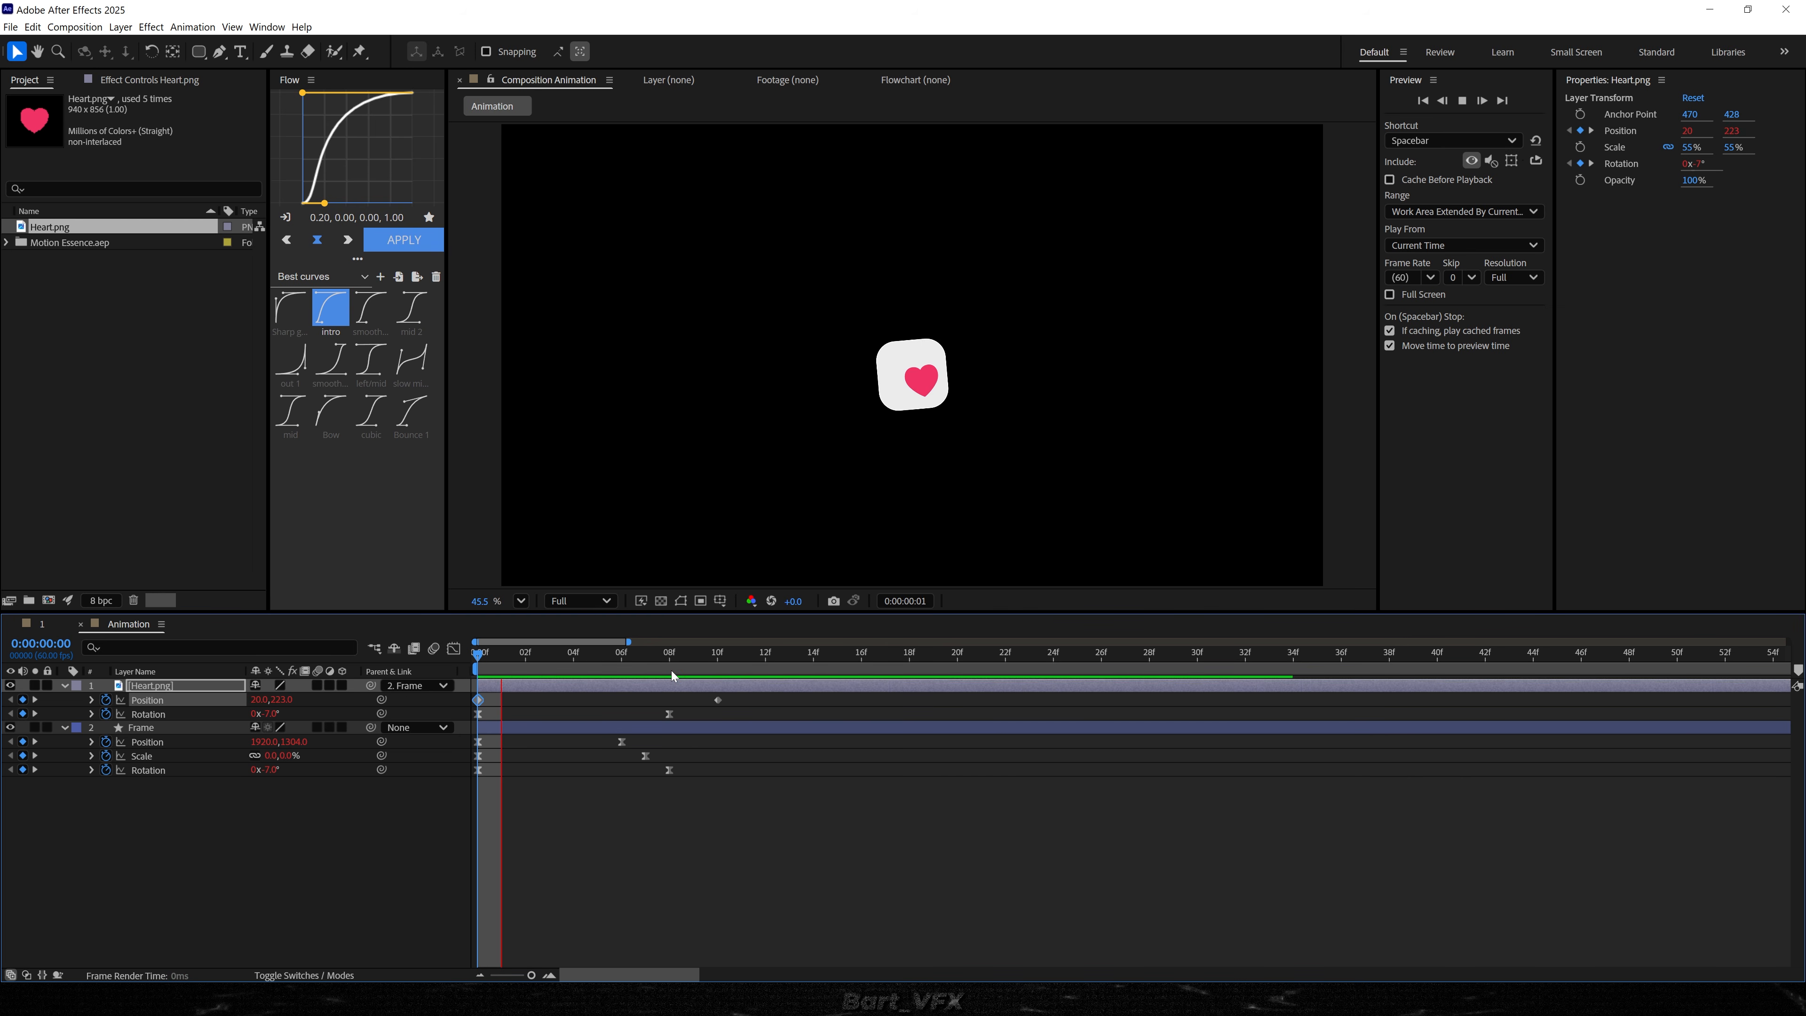
left_click(790, 662)
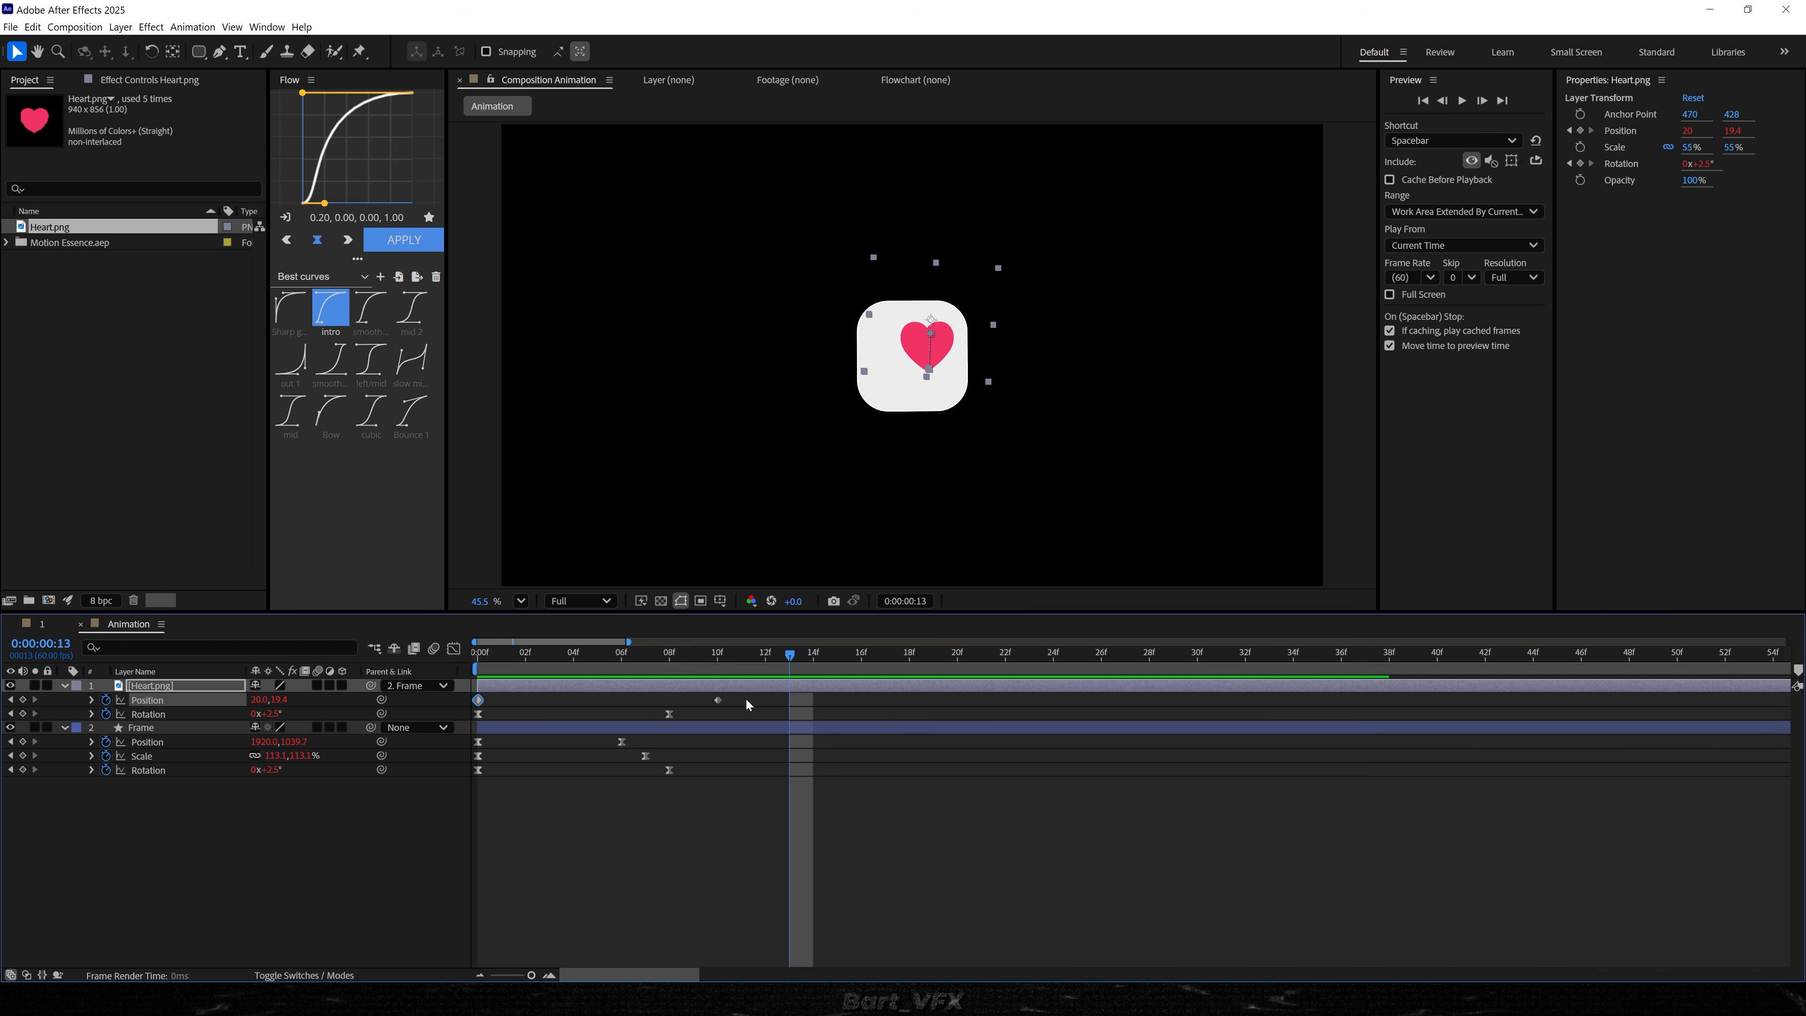
- Easy Ease Heart.png's Position keyframes into an early speed peak, and delay its ending Position and Rotation keyframes to frames 12 and 10
left_click(717, 700)
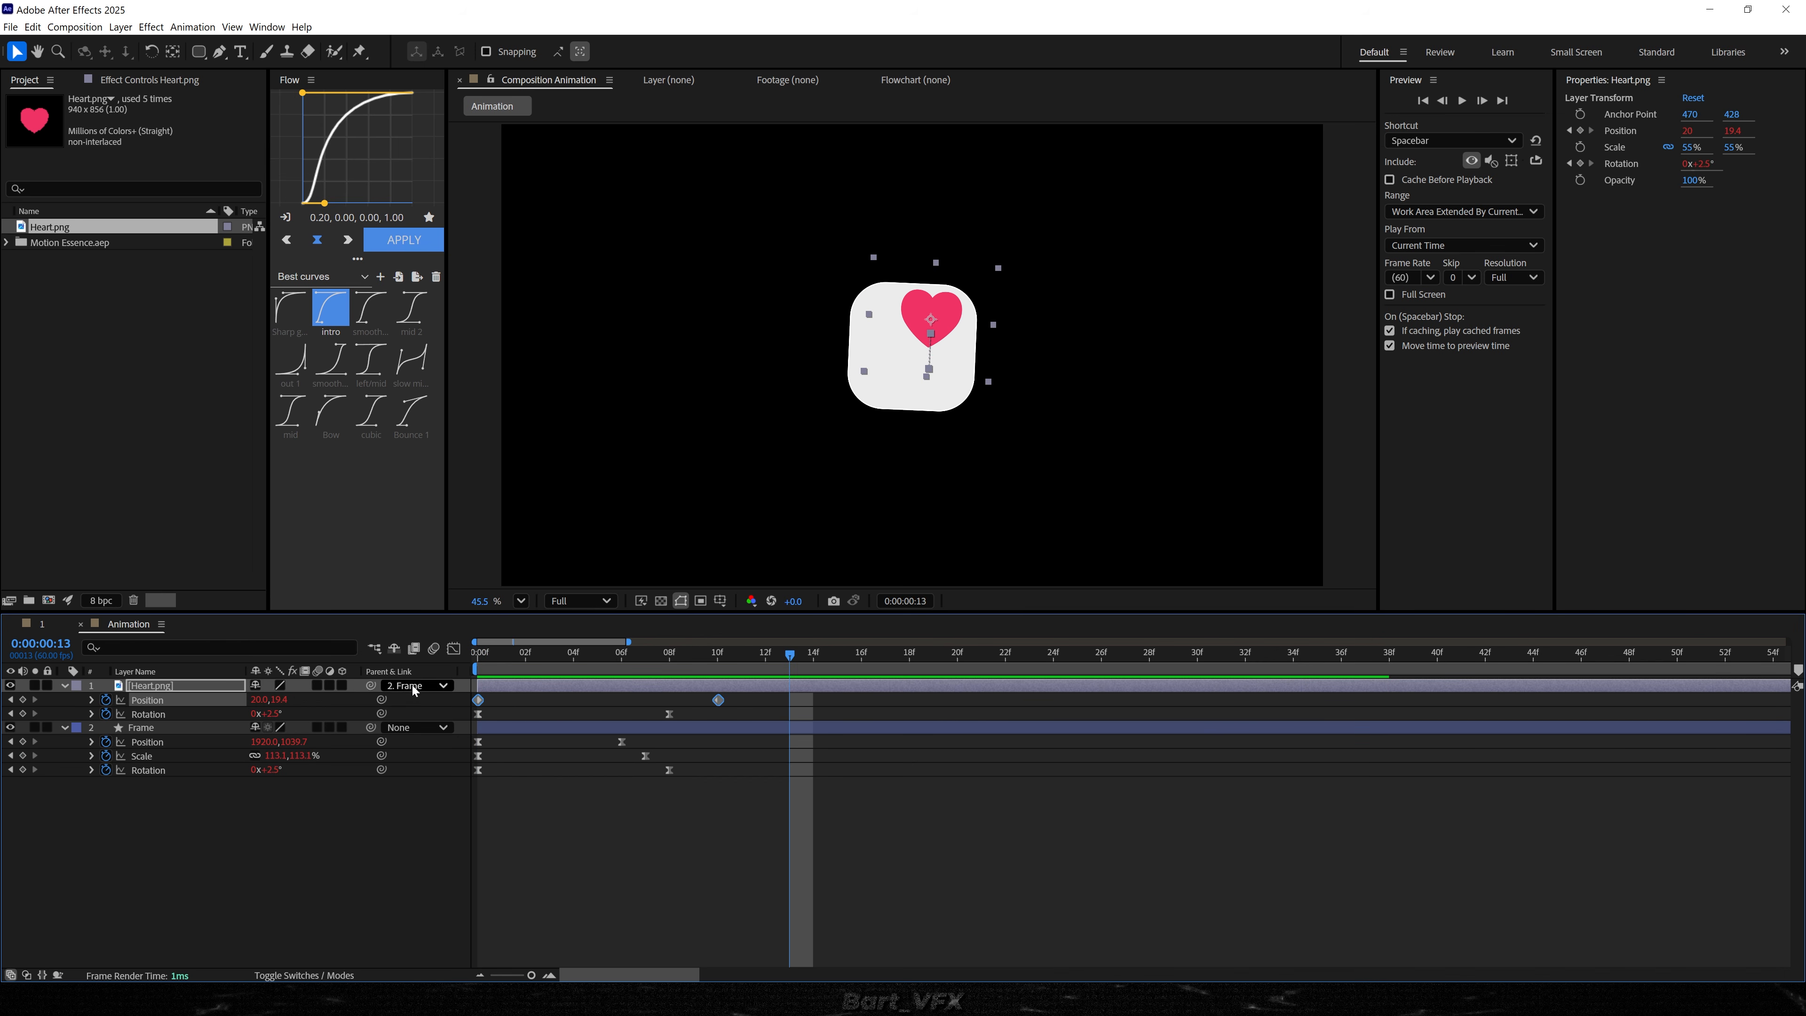
key("F9")
left_click(452, 648)
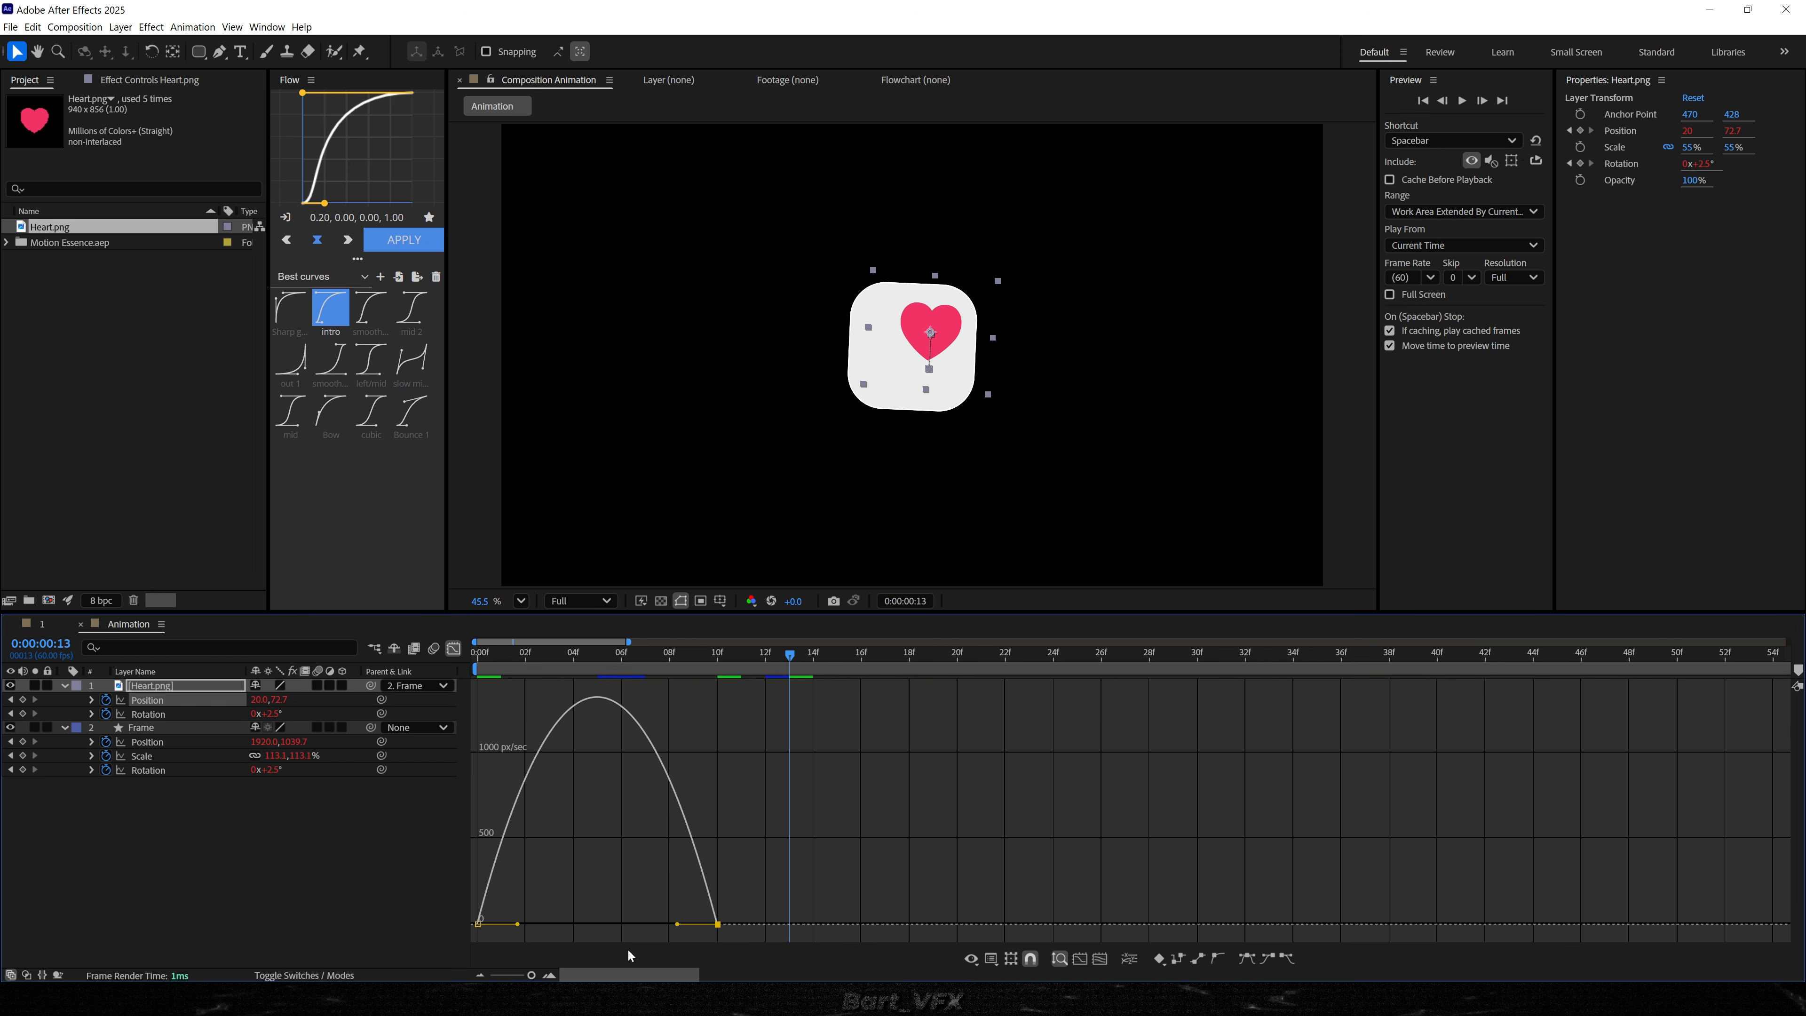
left_click_drag(671, 926, 565, 890)
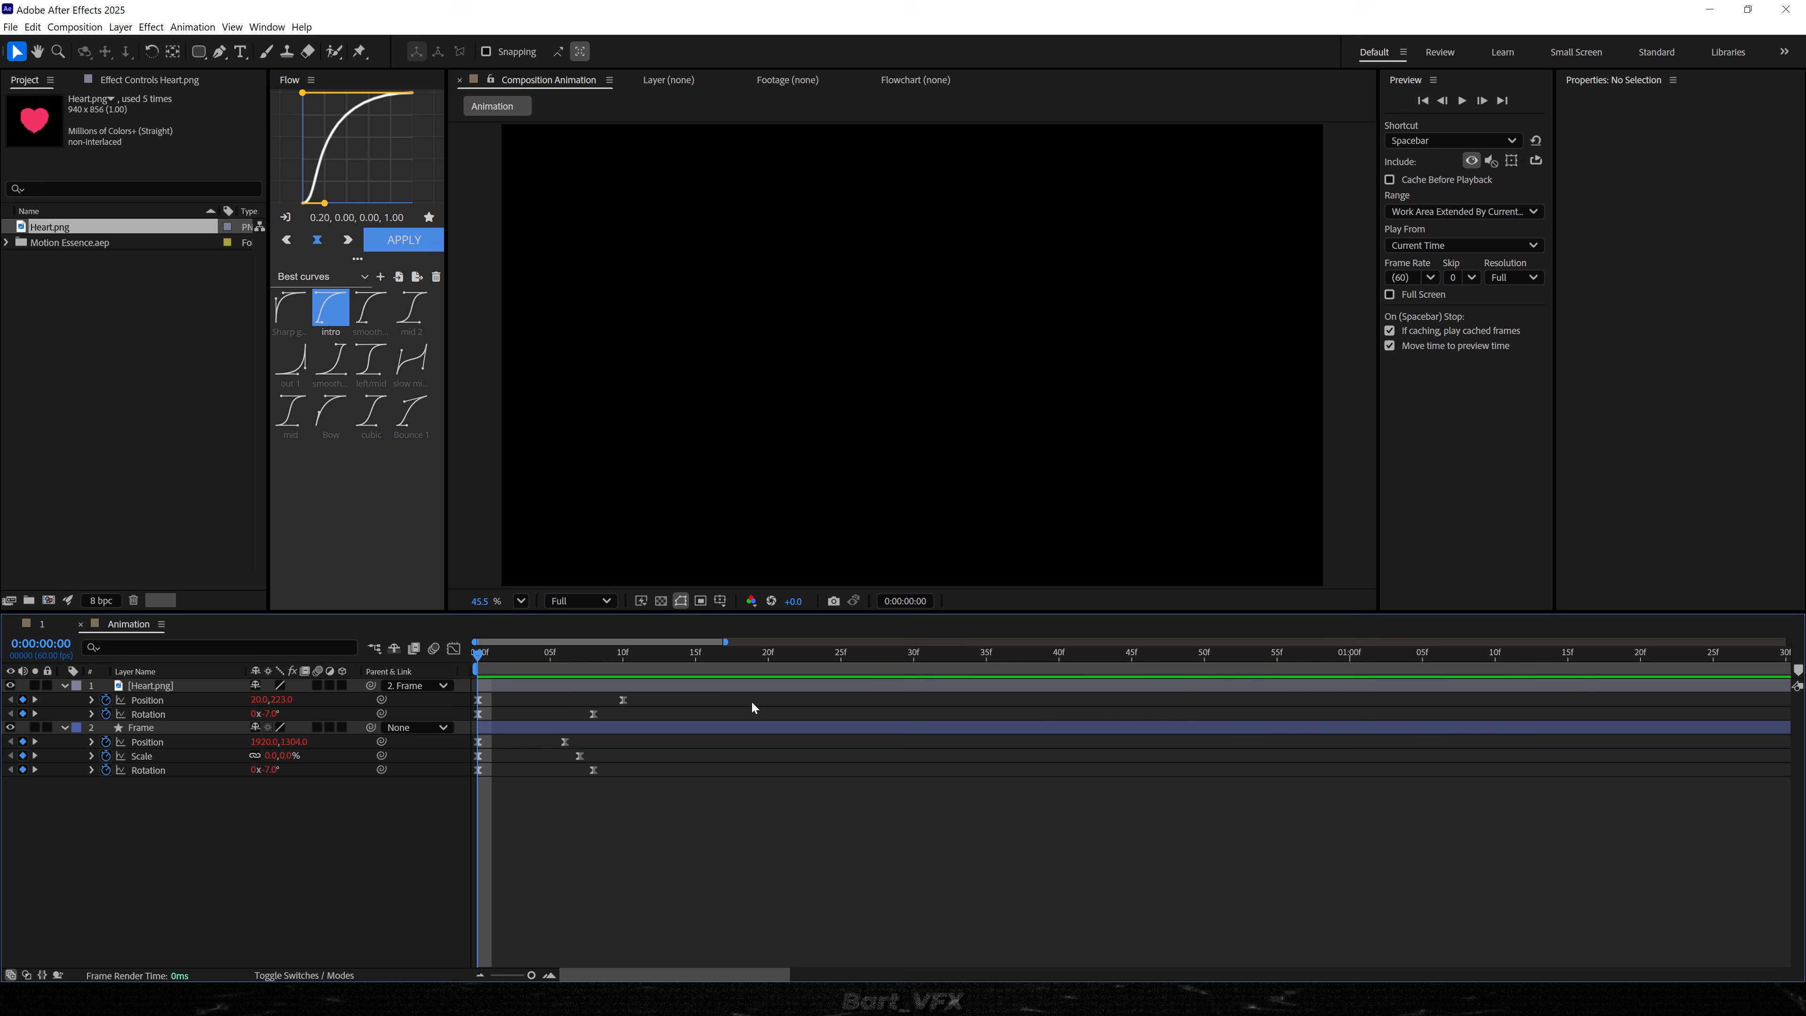
left_click_drag(751, 699, 620, 719)
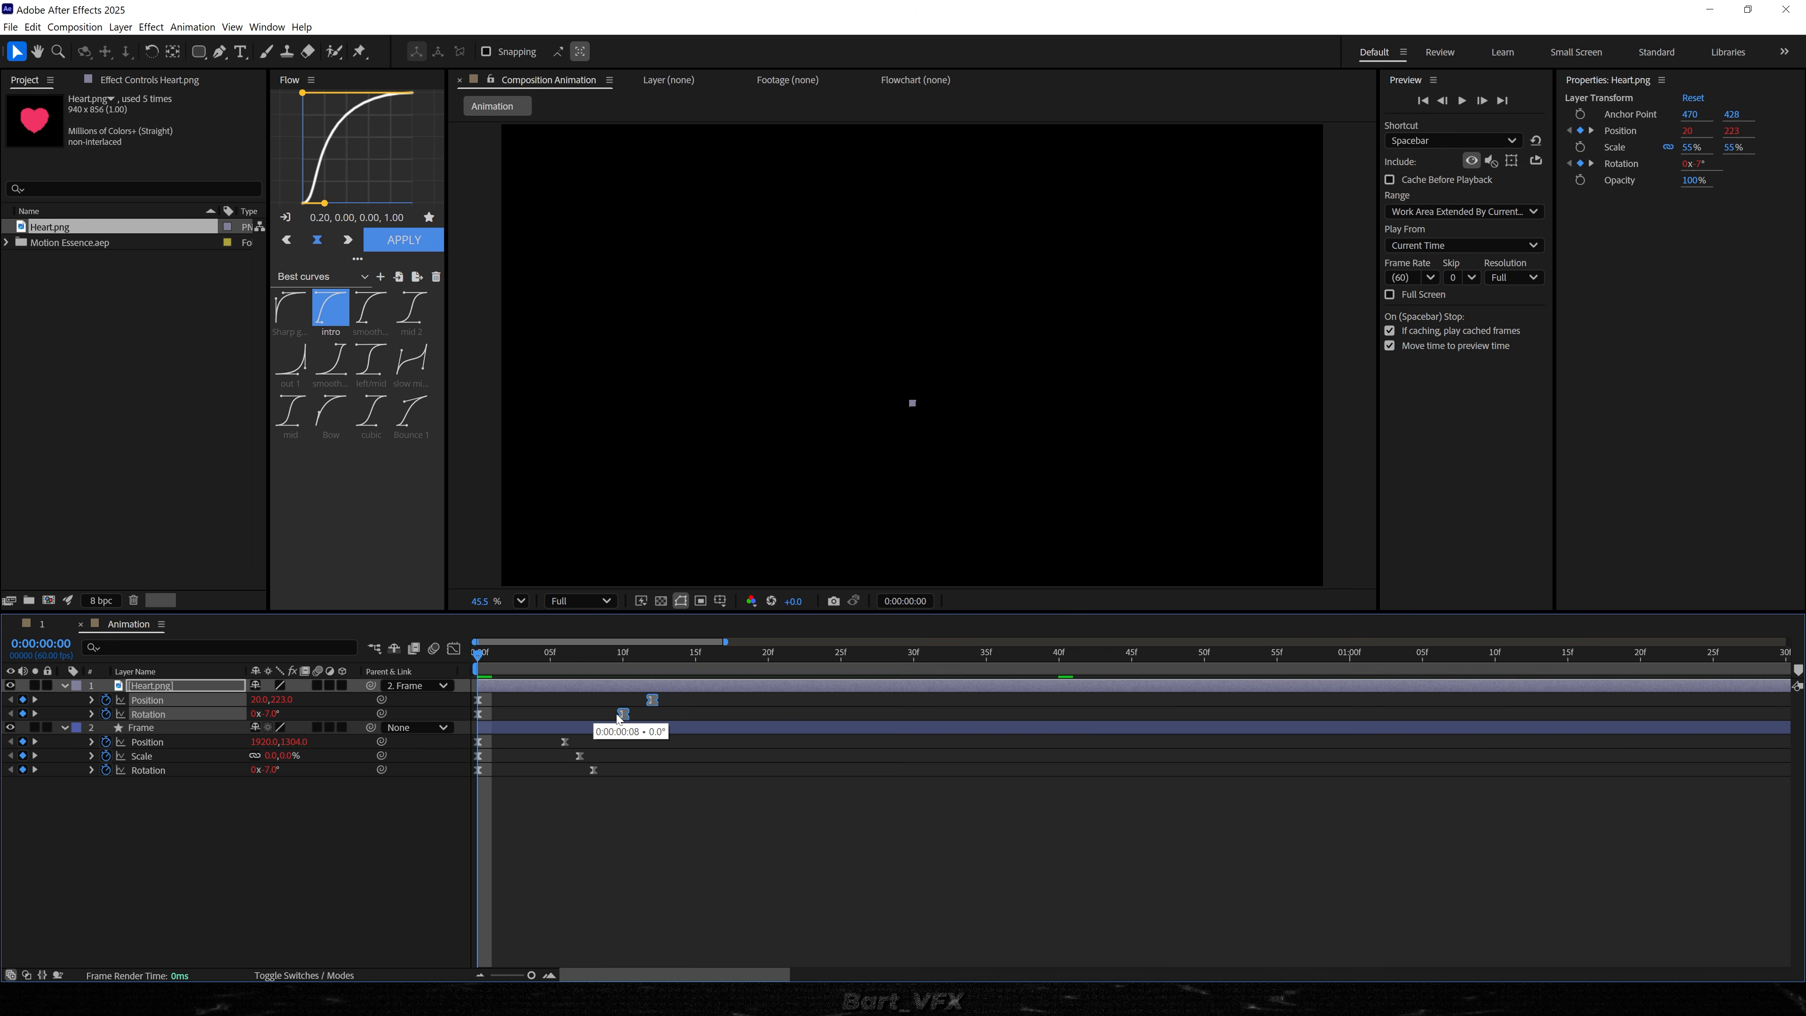
key("space")
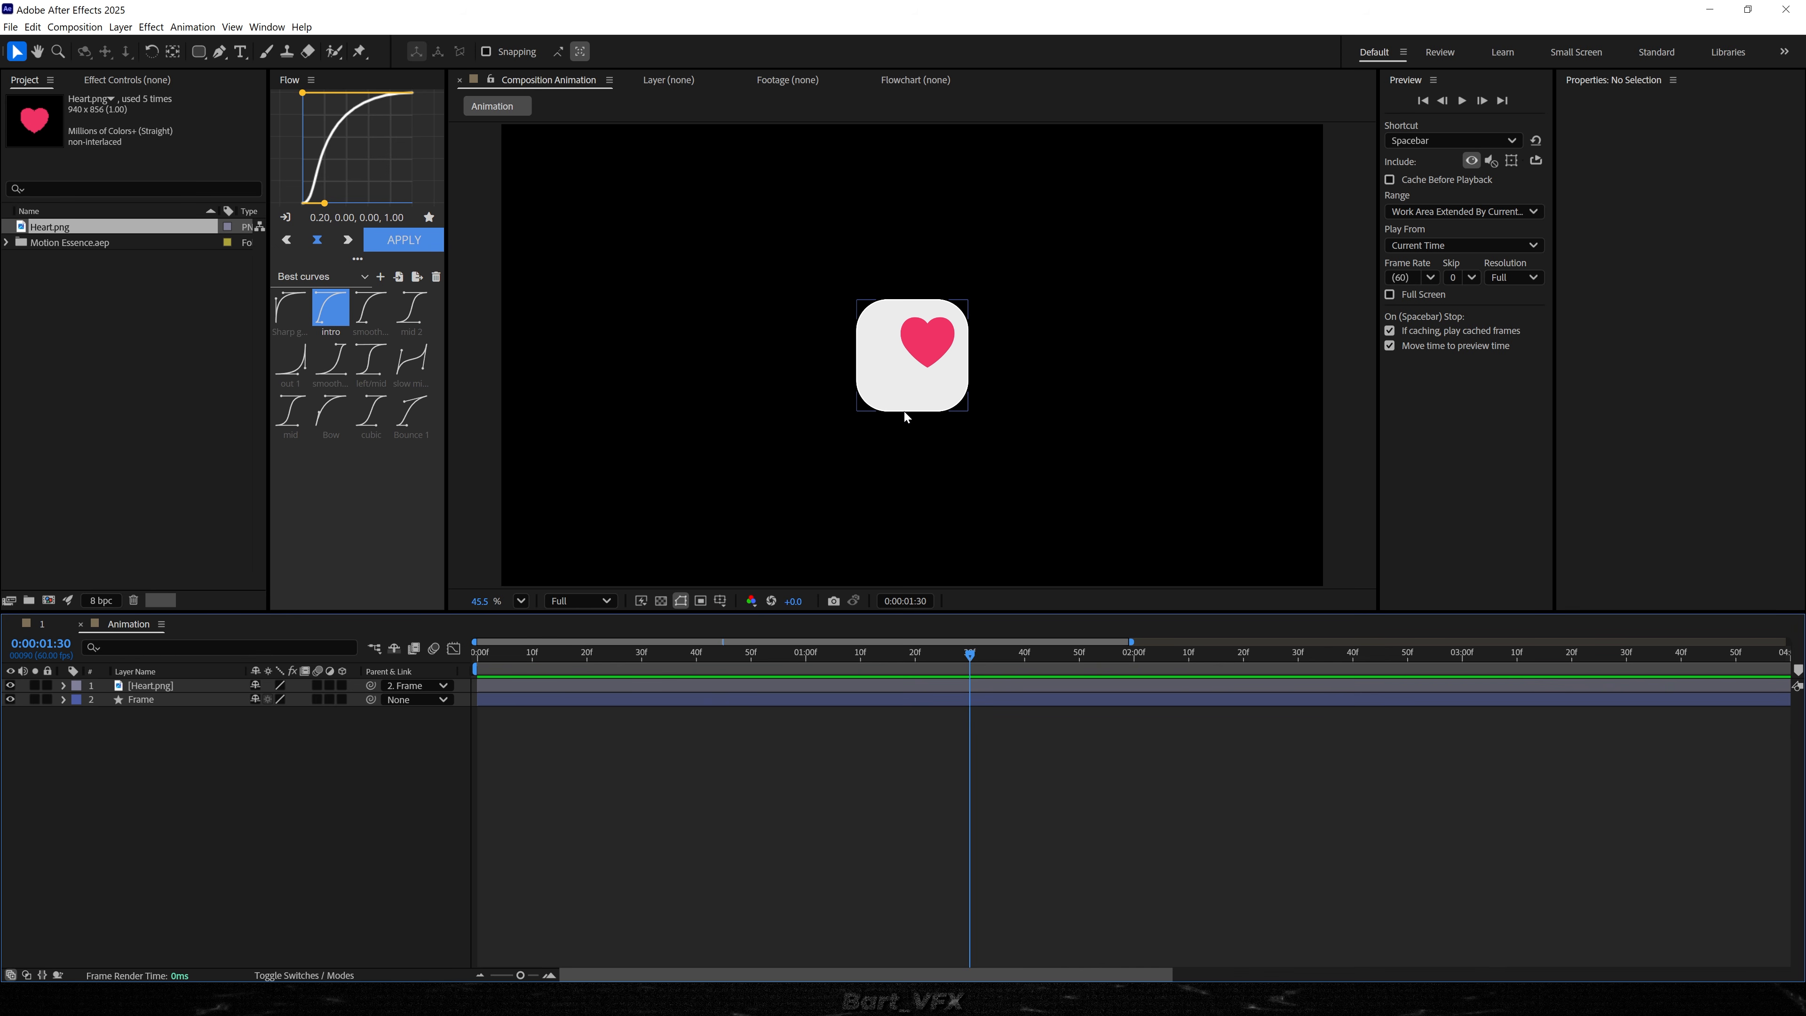
- Add Position and Scale keyframes to Heart.png at 0:00:00:57
mouse_move(794, 654)
left_mouse_down()
mouse_move(933, 665)
mouse_move(805, 673)
mouse_move(870, 714)
mouse_move(764, 676)
mouse_move(810, 673)
mouse_move(789, 679)
left_mouse_up()
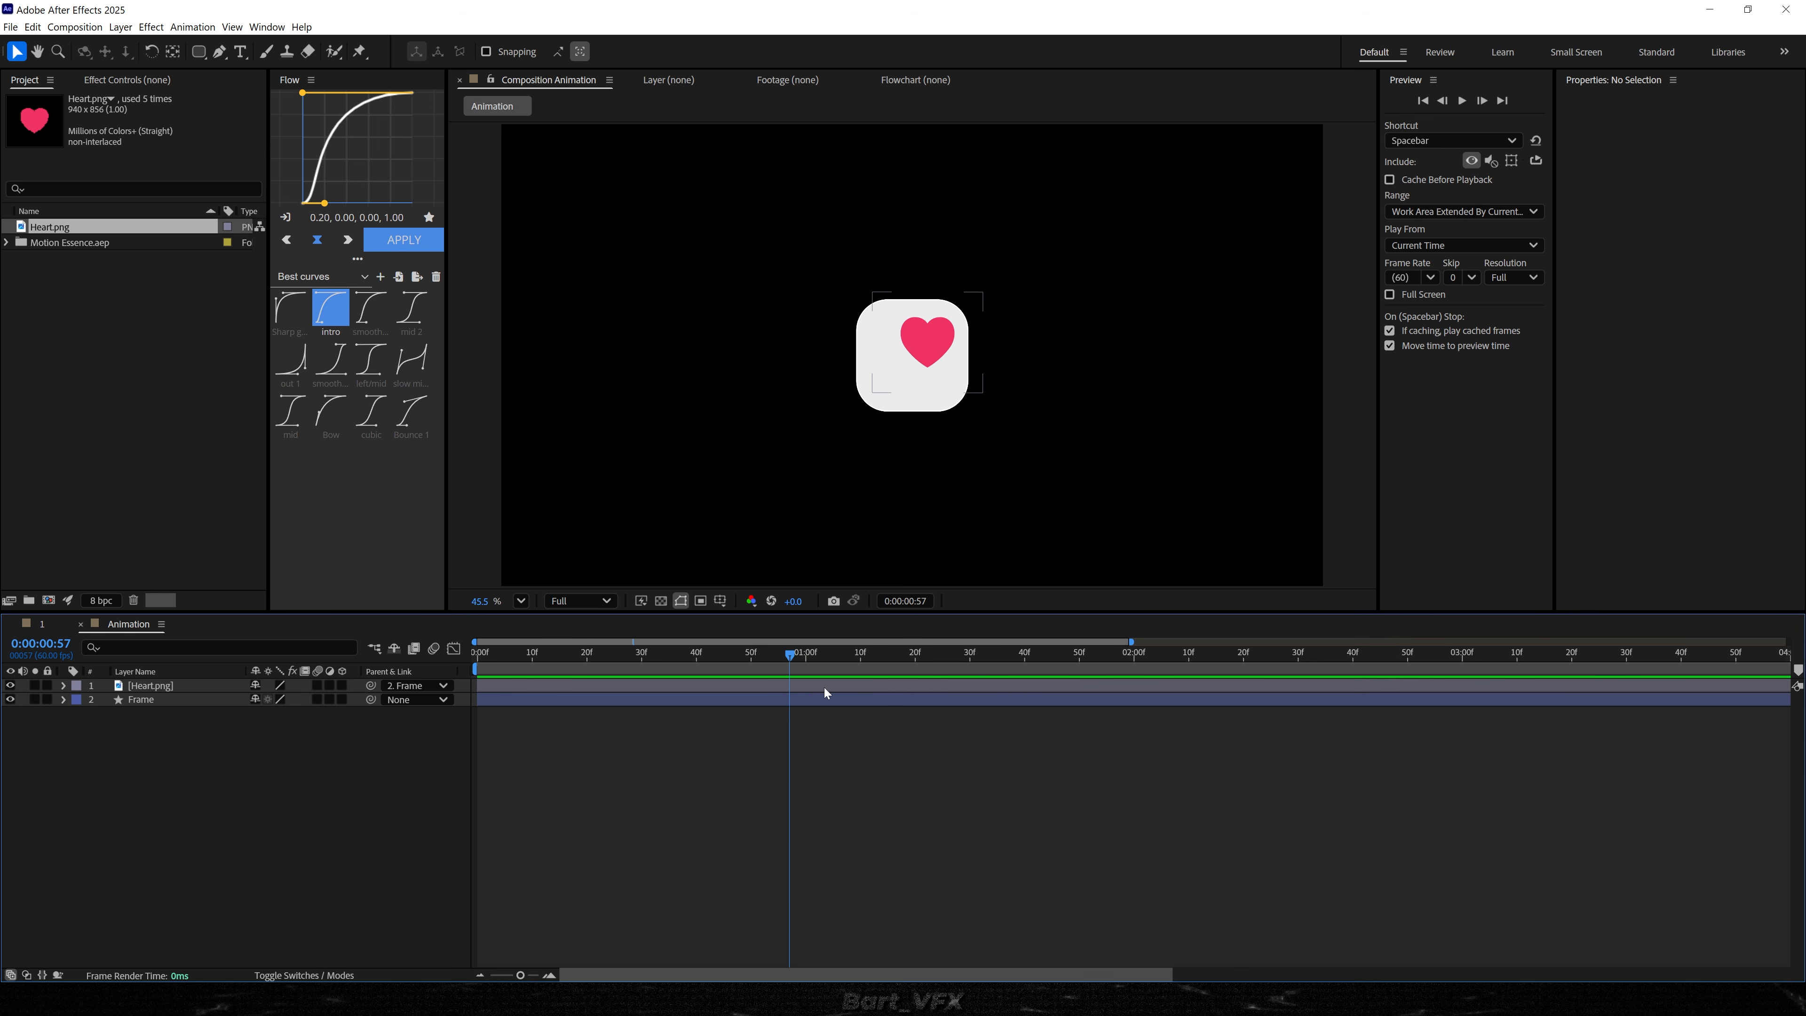
left_click(151, 687)
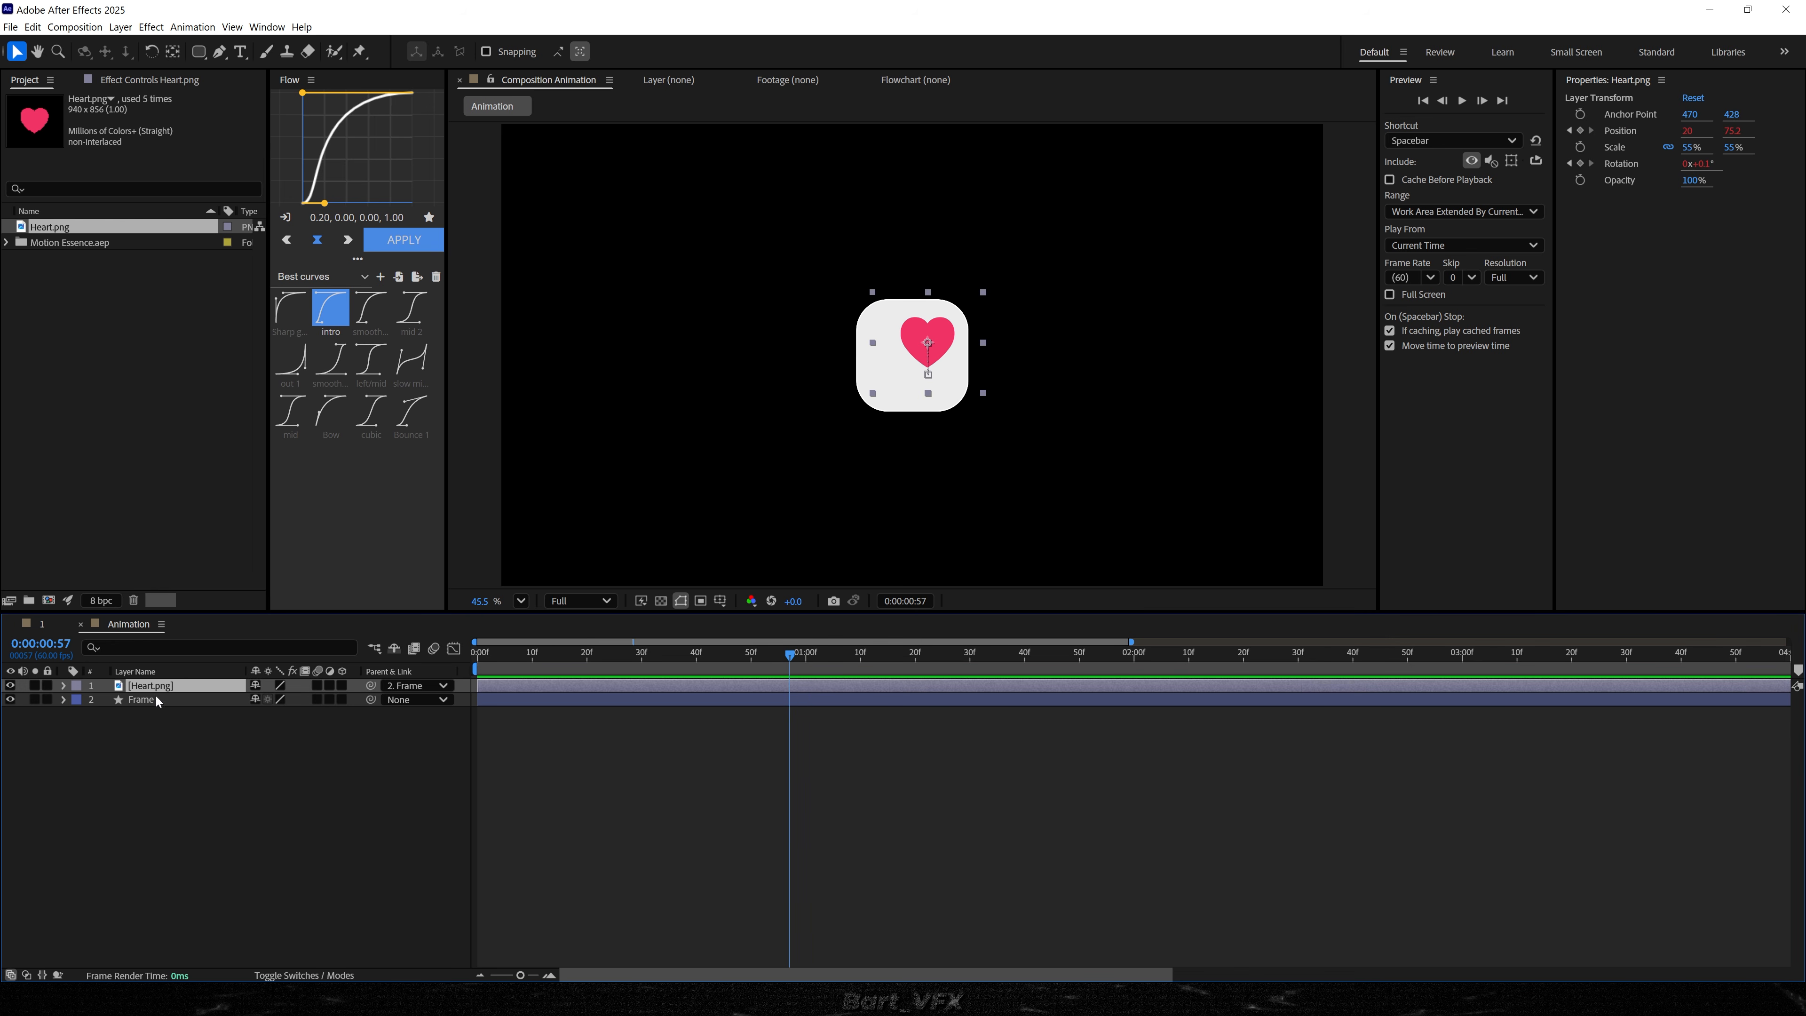
key("p")
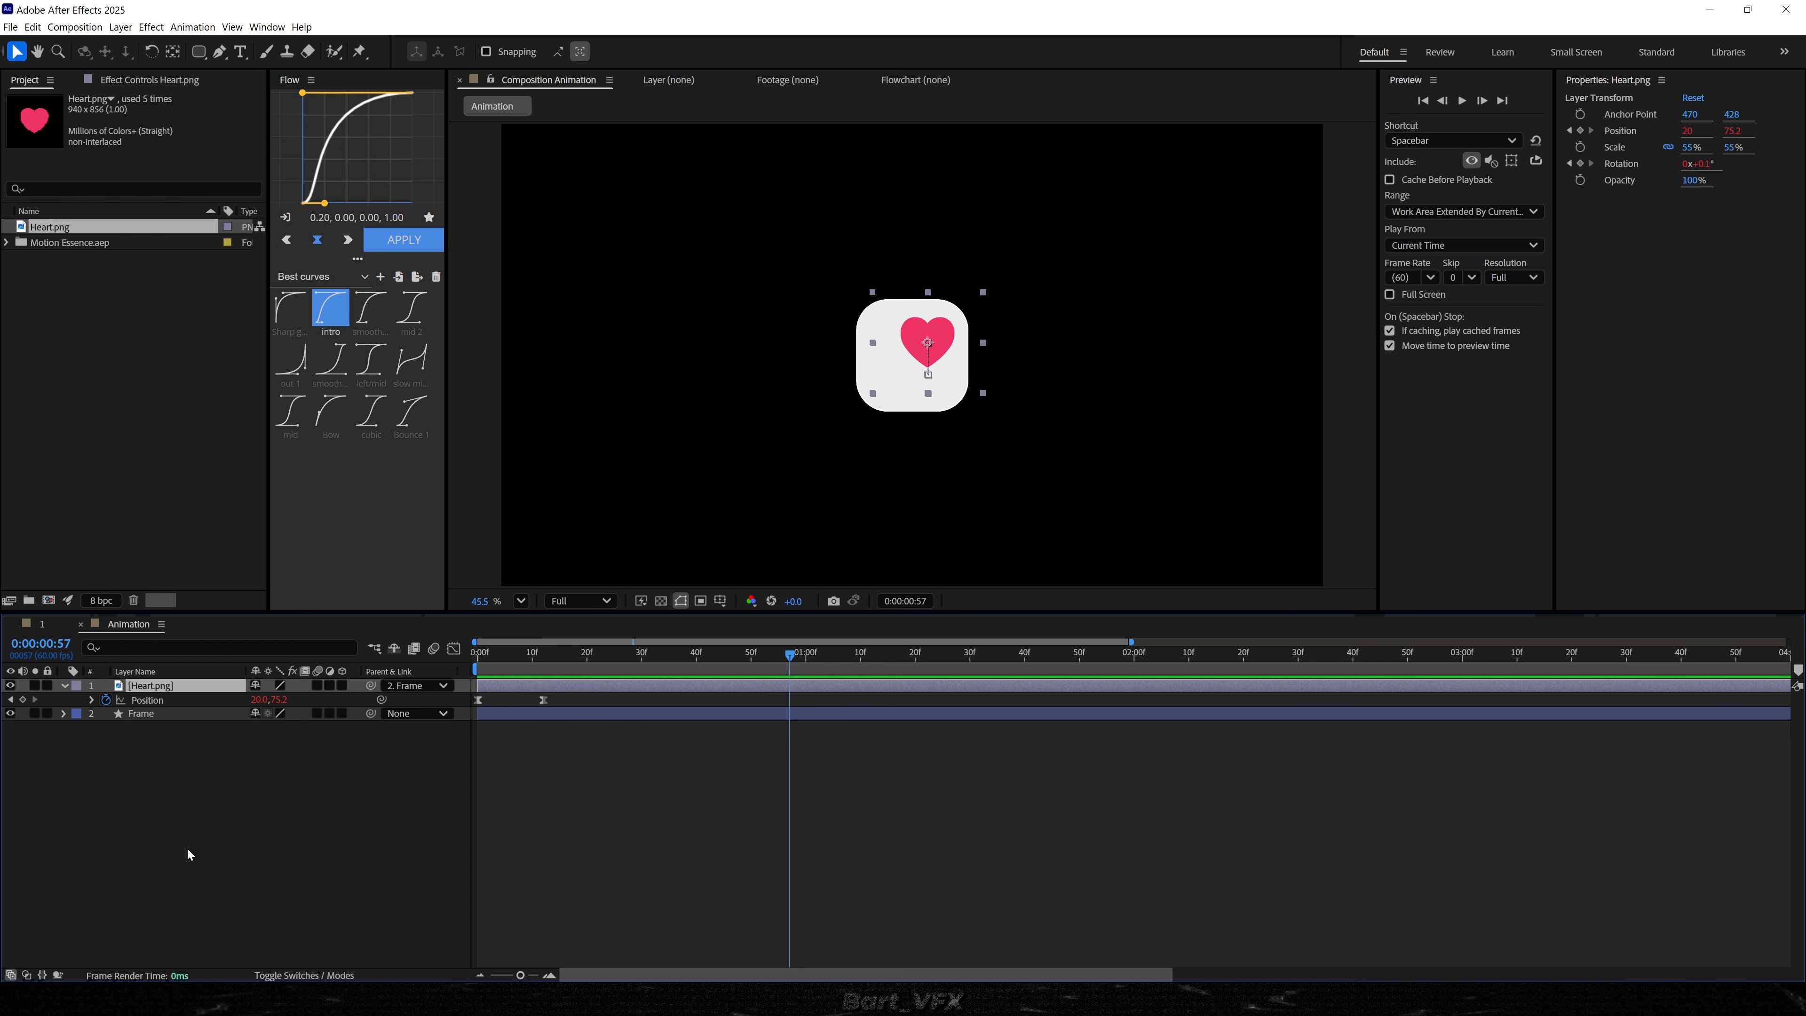
key("shift+s")
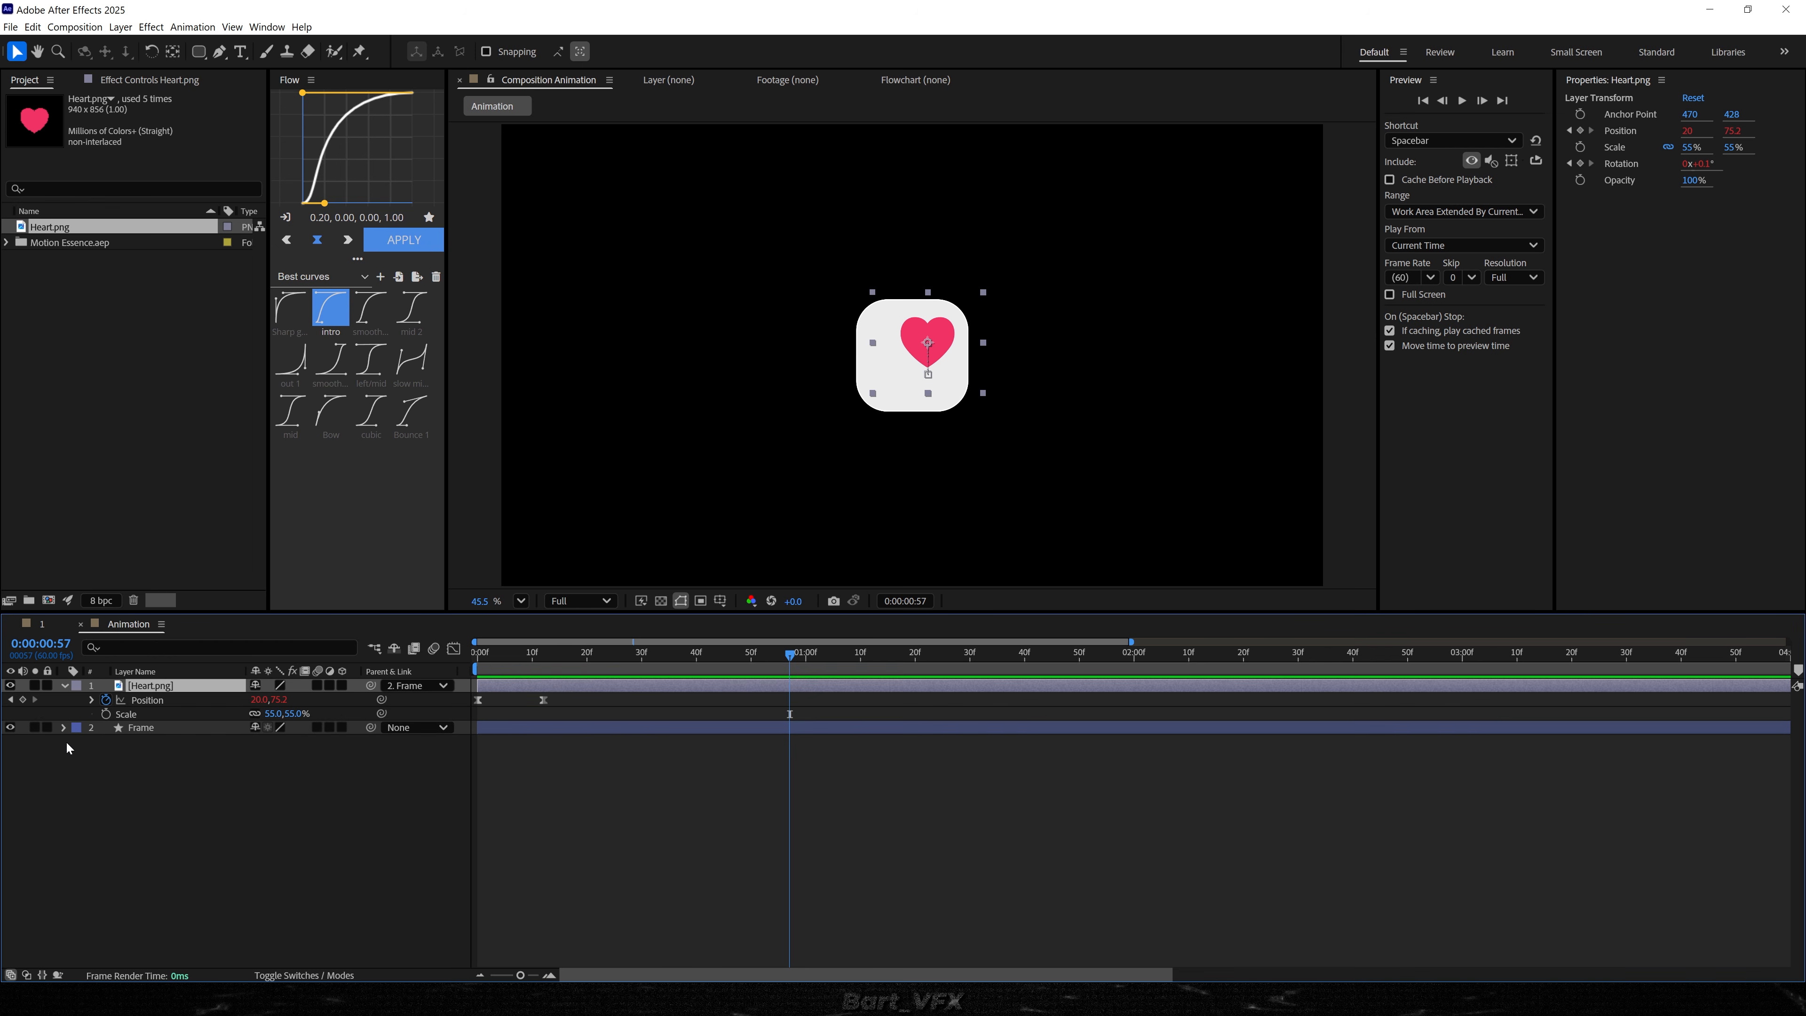
left_click(106, 714)
left_click(22, 700)
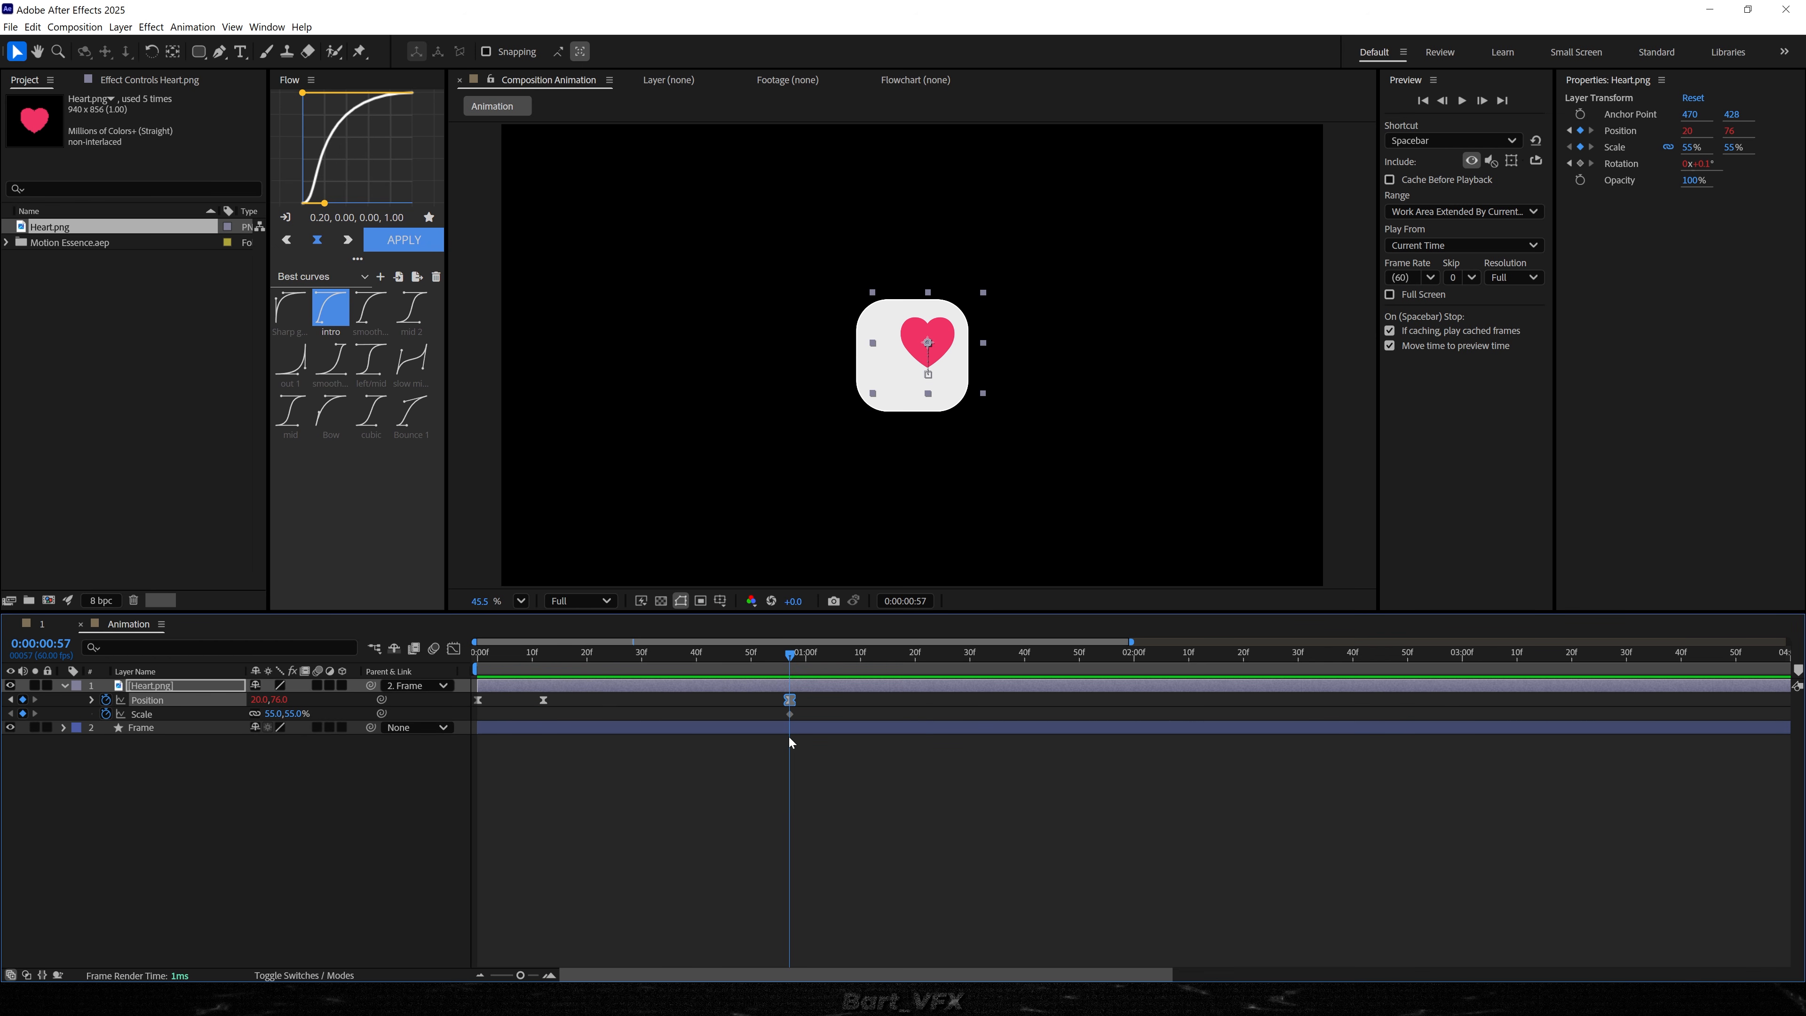
- Add rectangle Size and Position keyframes to Frame at 0:00:00:57, with the Size proportions unlinked
left_click(141, 727)
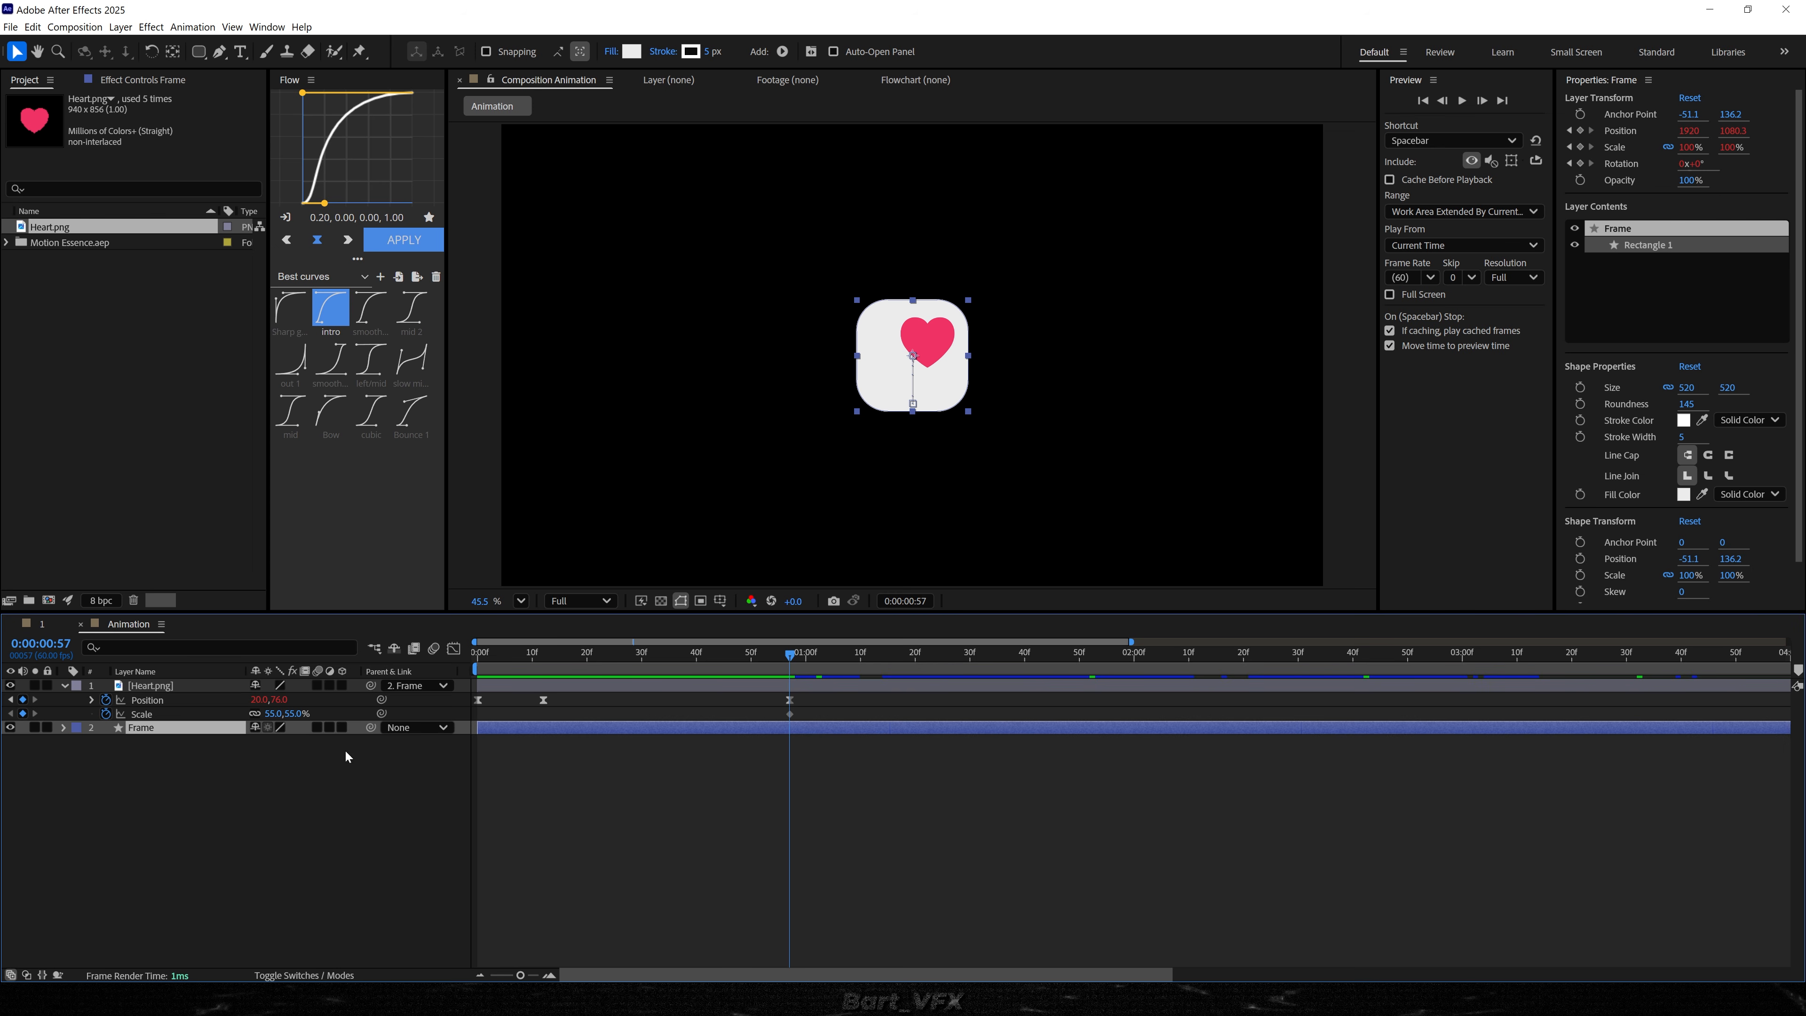
left_click(1579, 387)
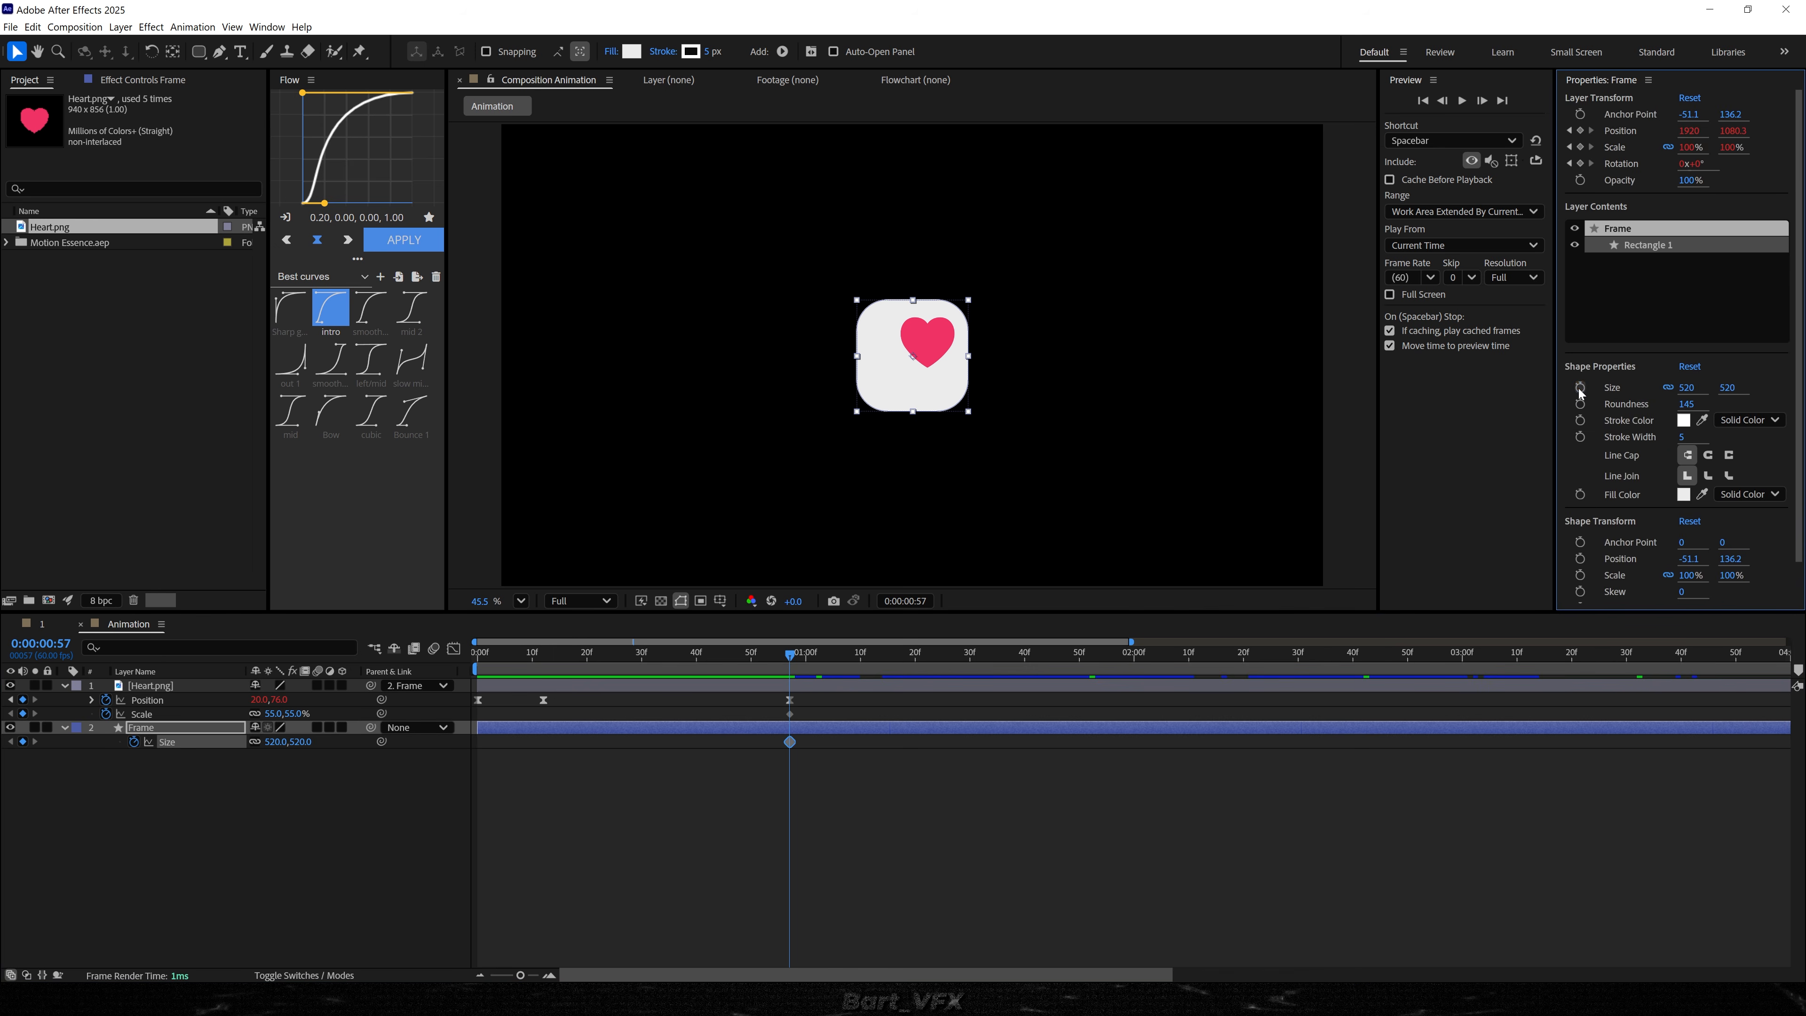
left_click(1666, 388)
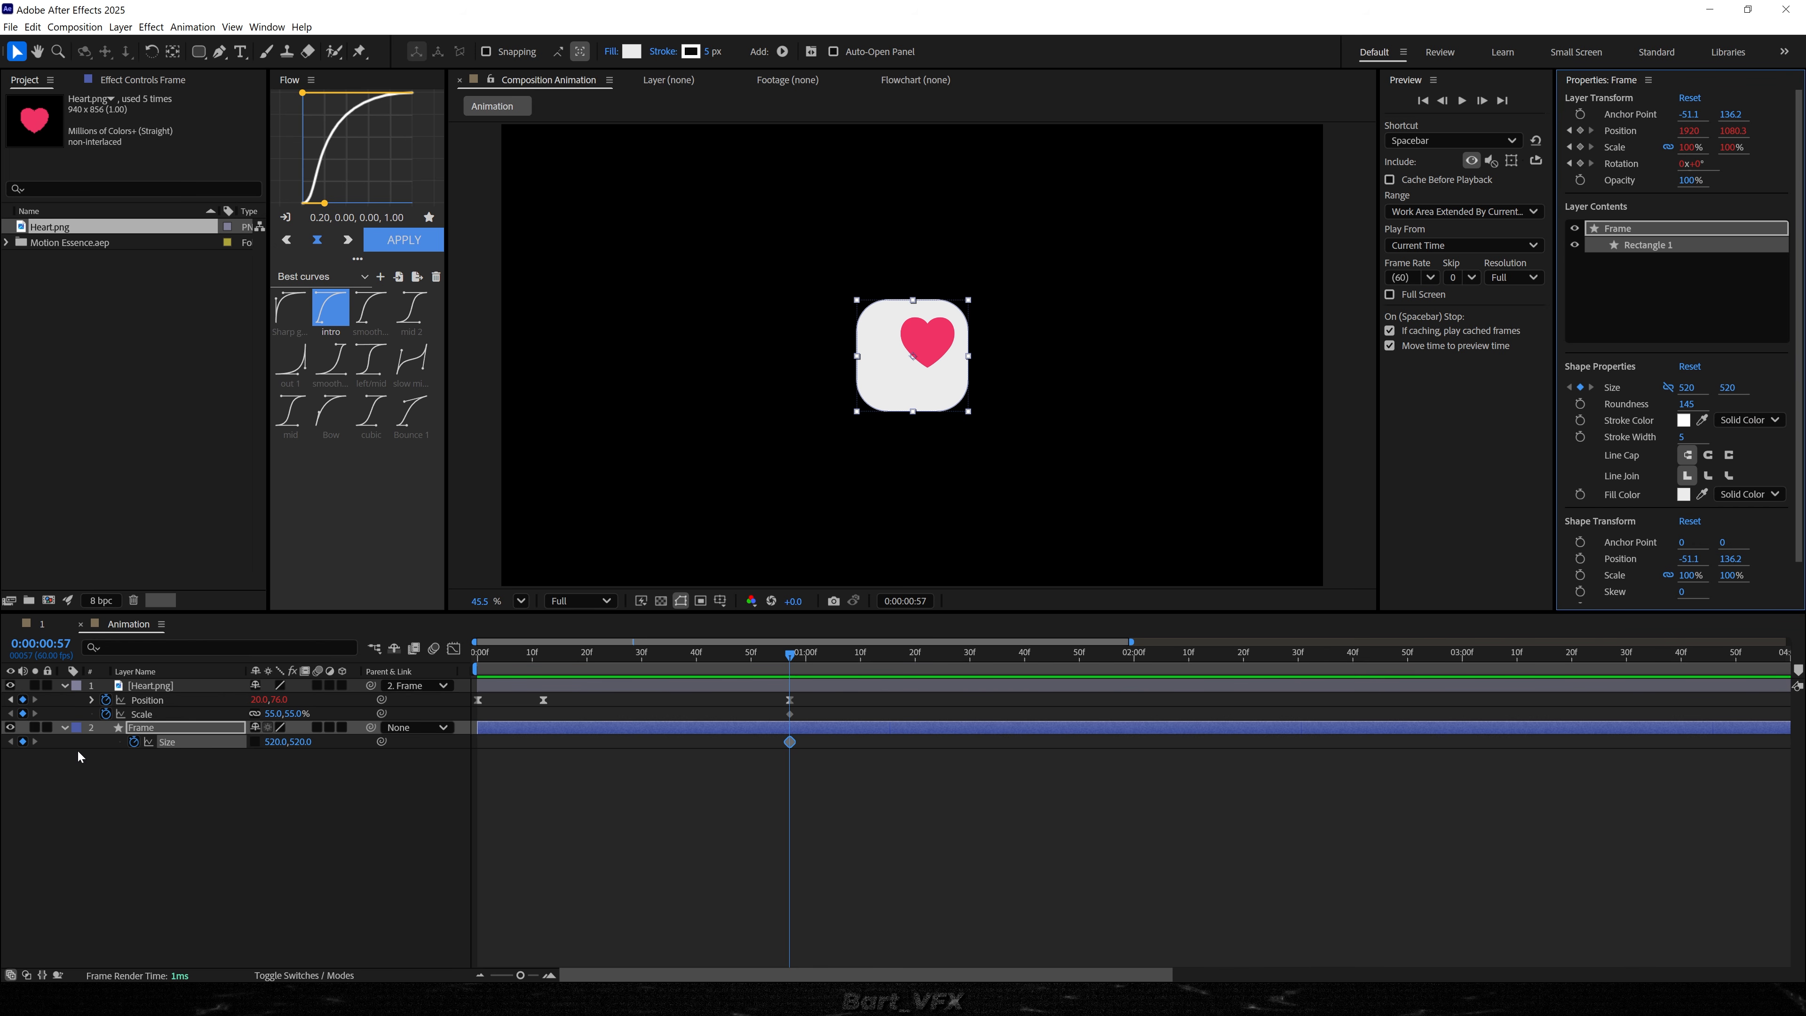
key("u")
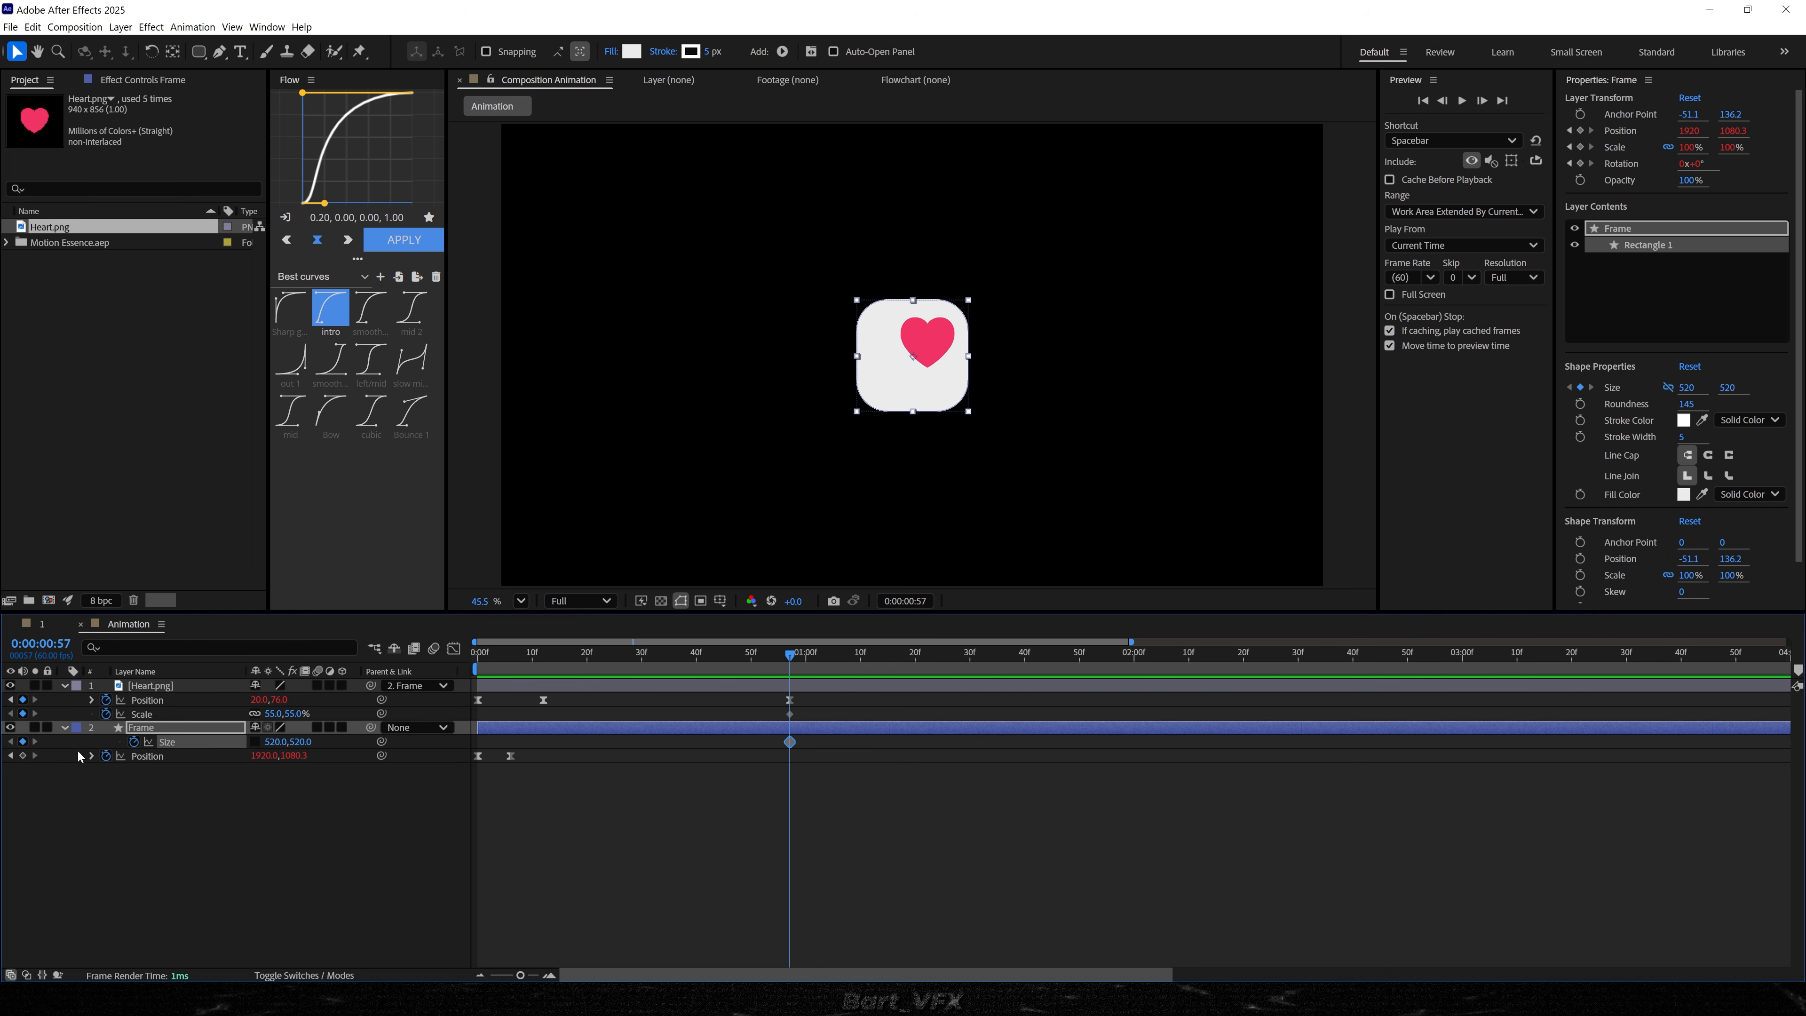
left_click(26, 756)
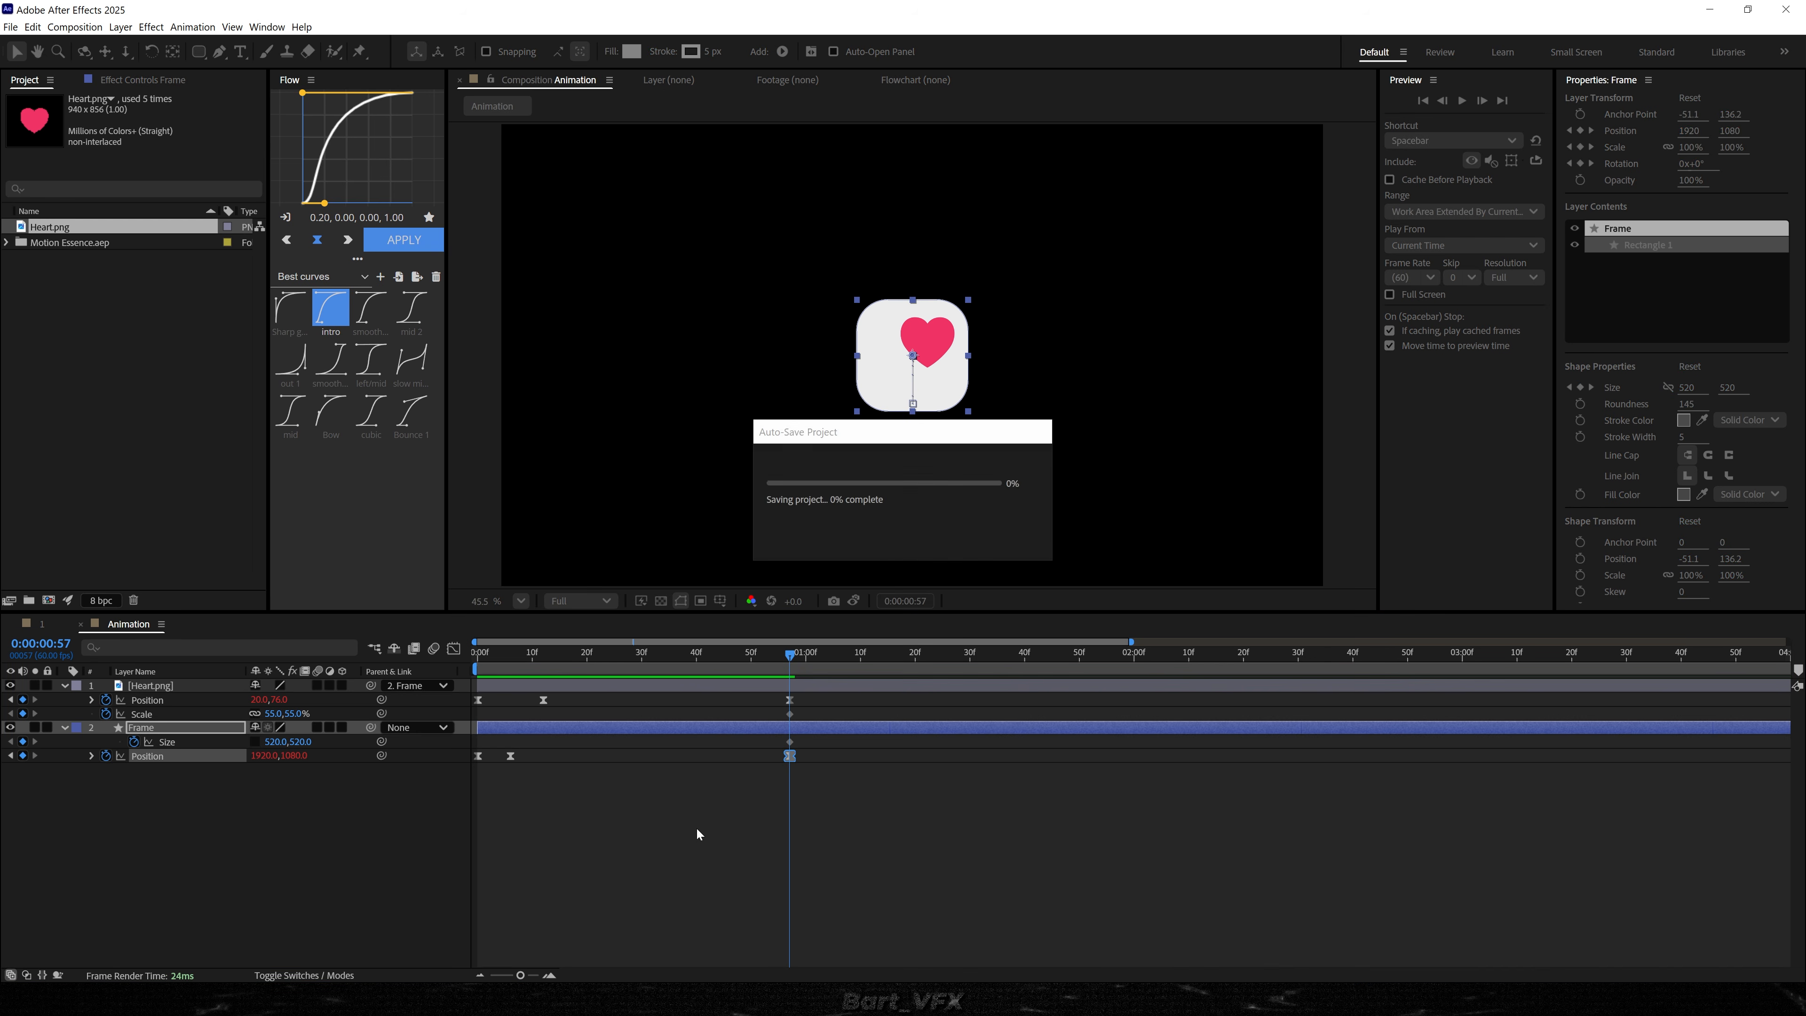
left_click(850, 813)
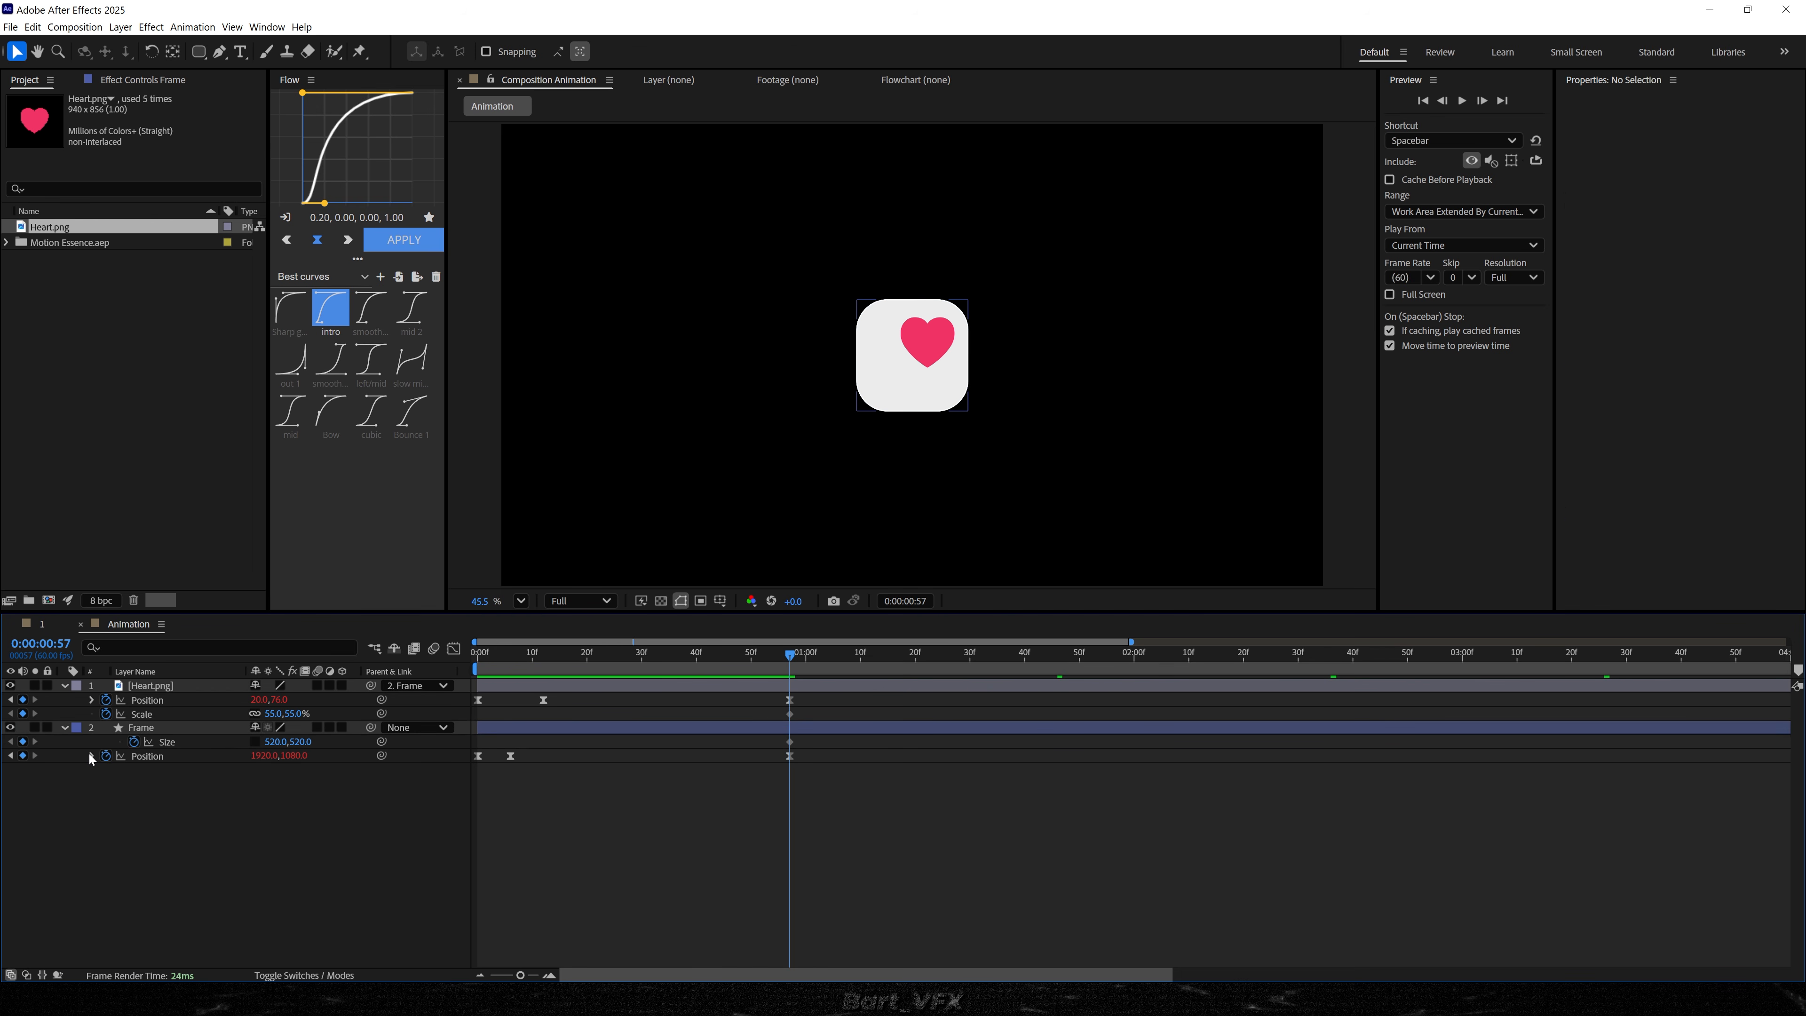
- Copy the bounce expression from Frame's Position and apply it to Frame's rectangle Size
left_click(105, 755, "alt")
type("n = 0; if (numKeys > 0) {   n = nearestKey(time).index;   if (key(n).time > time) { n--; } } t = (n == 0) ? 0 : time - key(n).time; if (n > 0) {   v = velocityAtTime(key(n).time - thisComp.frameDuration / 10);   amp = 0.15; freq = 1.8; decay = 4.5;   value + v * amp * Math.sin(freq * t * 2 * Math.PI) / Math.exp(decay * t); } else { value; }")
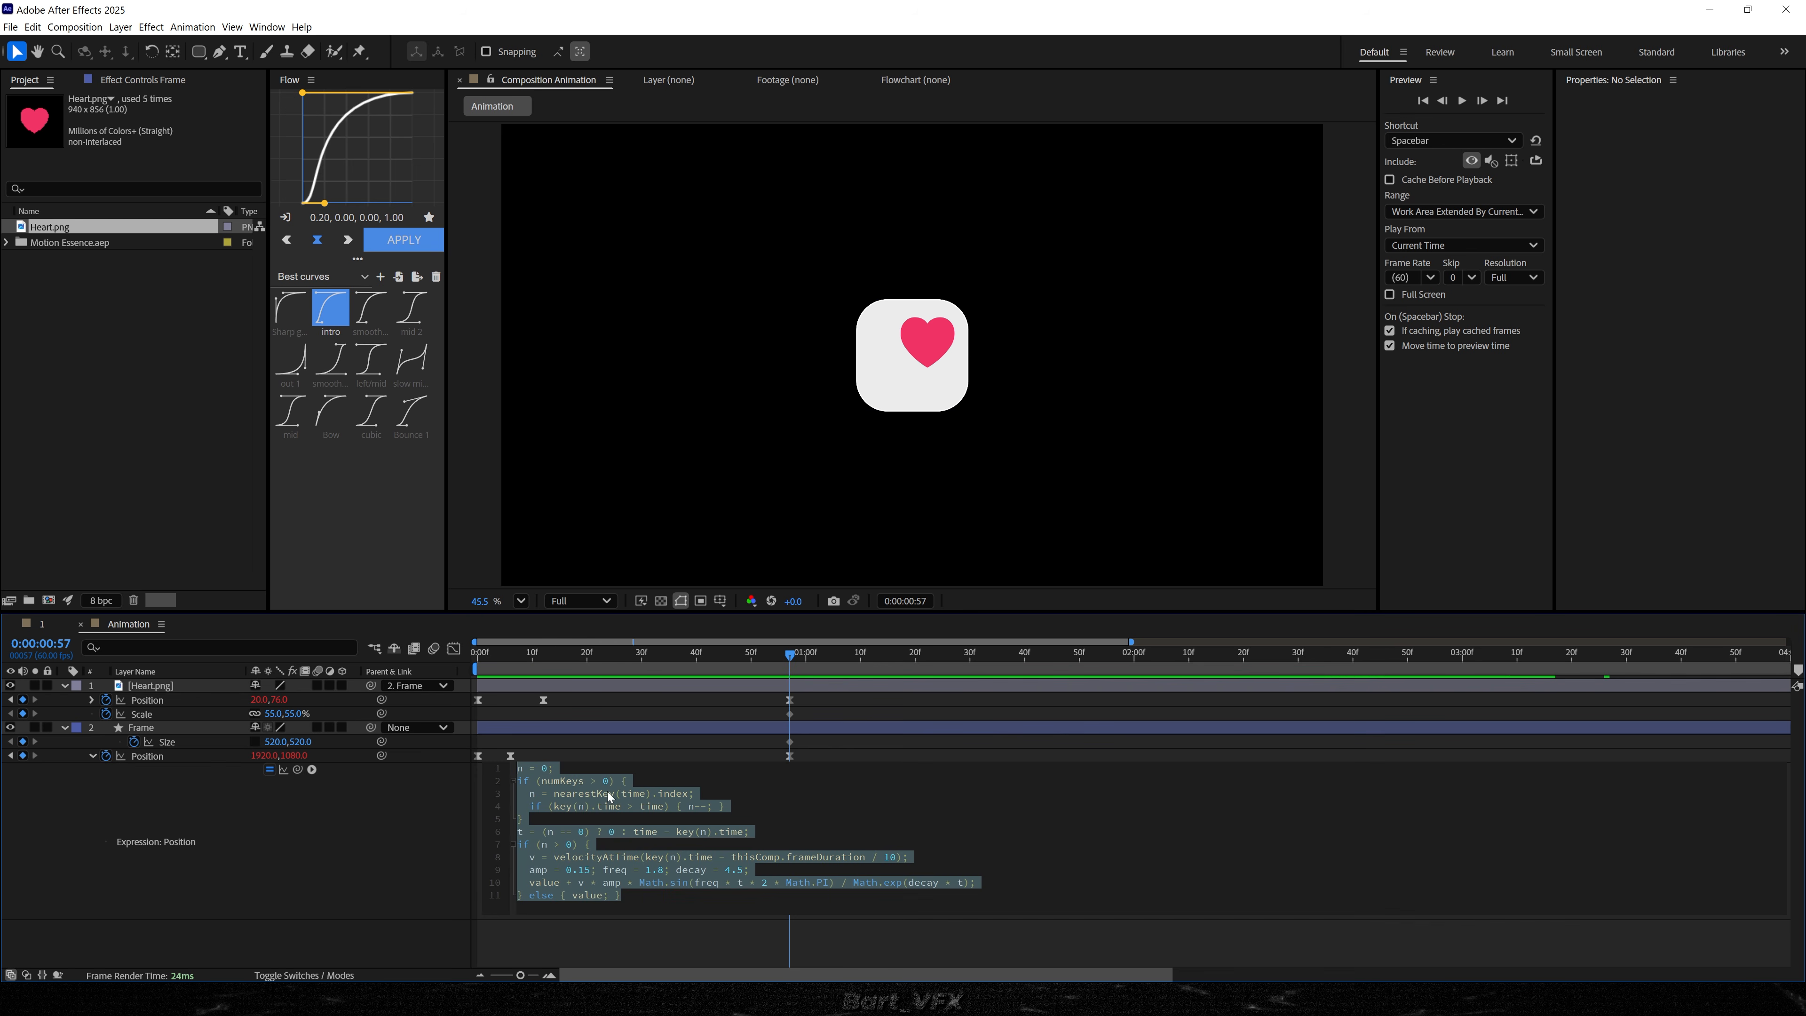
left_click(567, 756)
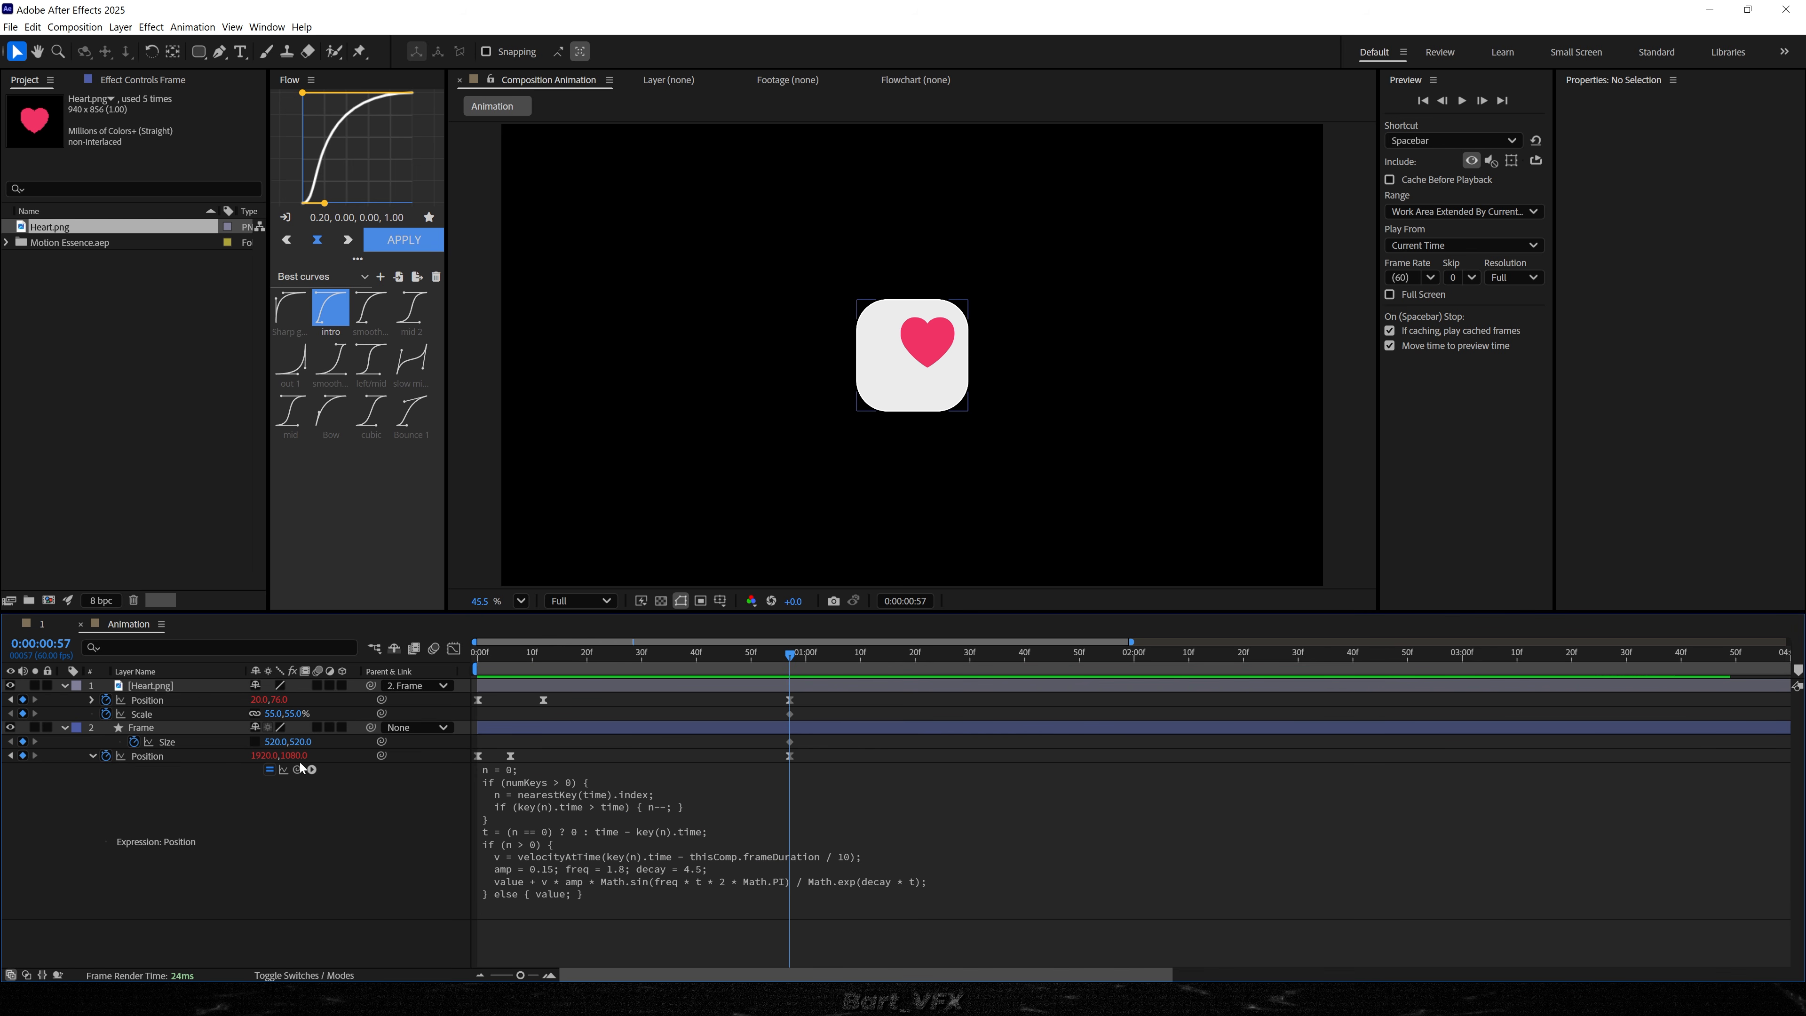
left_click(134, 741, "alt")
type("n = 0; if (numKeys > 0) {   n = nearestKey(time).index;   if (key(n).time > time) { n--; } } t = (n == 0) ? 0 : time - key(n).time; if (n > 0) {   v = velocityAtTime(key(n).time - thisComp.frameDuration / 10);   amp = 0.15; freq = 1.8; decay = 4.5;   value + v * amp * Math.sin(freq * t * 2 * Math.PI) / Math.exp(decay * t); } else { value; }")
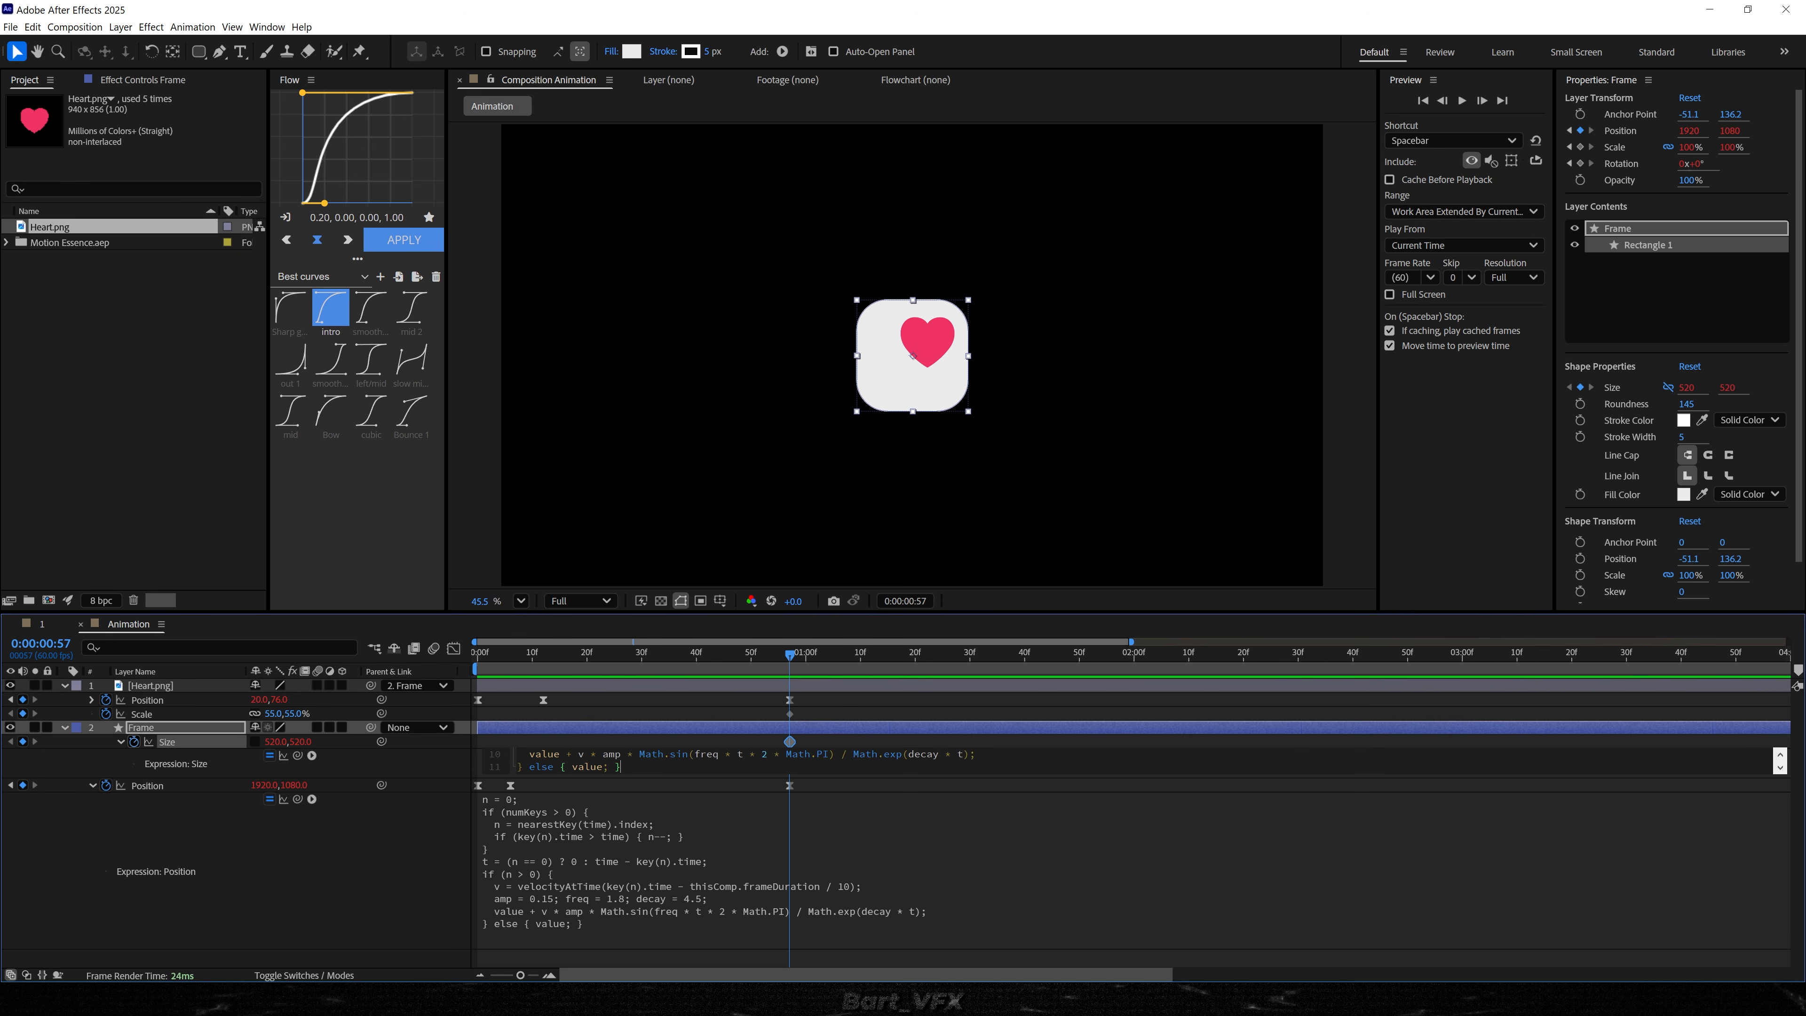
left_click(690, 738)
- Widen Frame's rectangle Size to 1330 at 0:00:01:06
left_click_drag(794, 665, 838, 662)
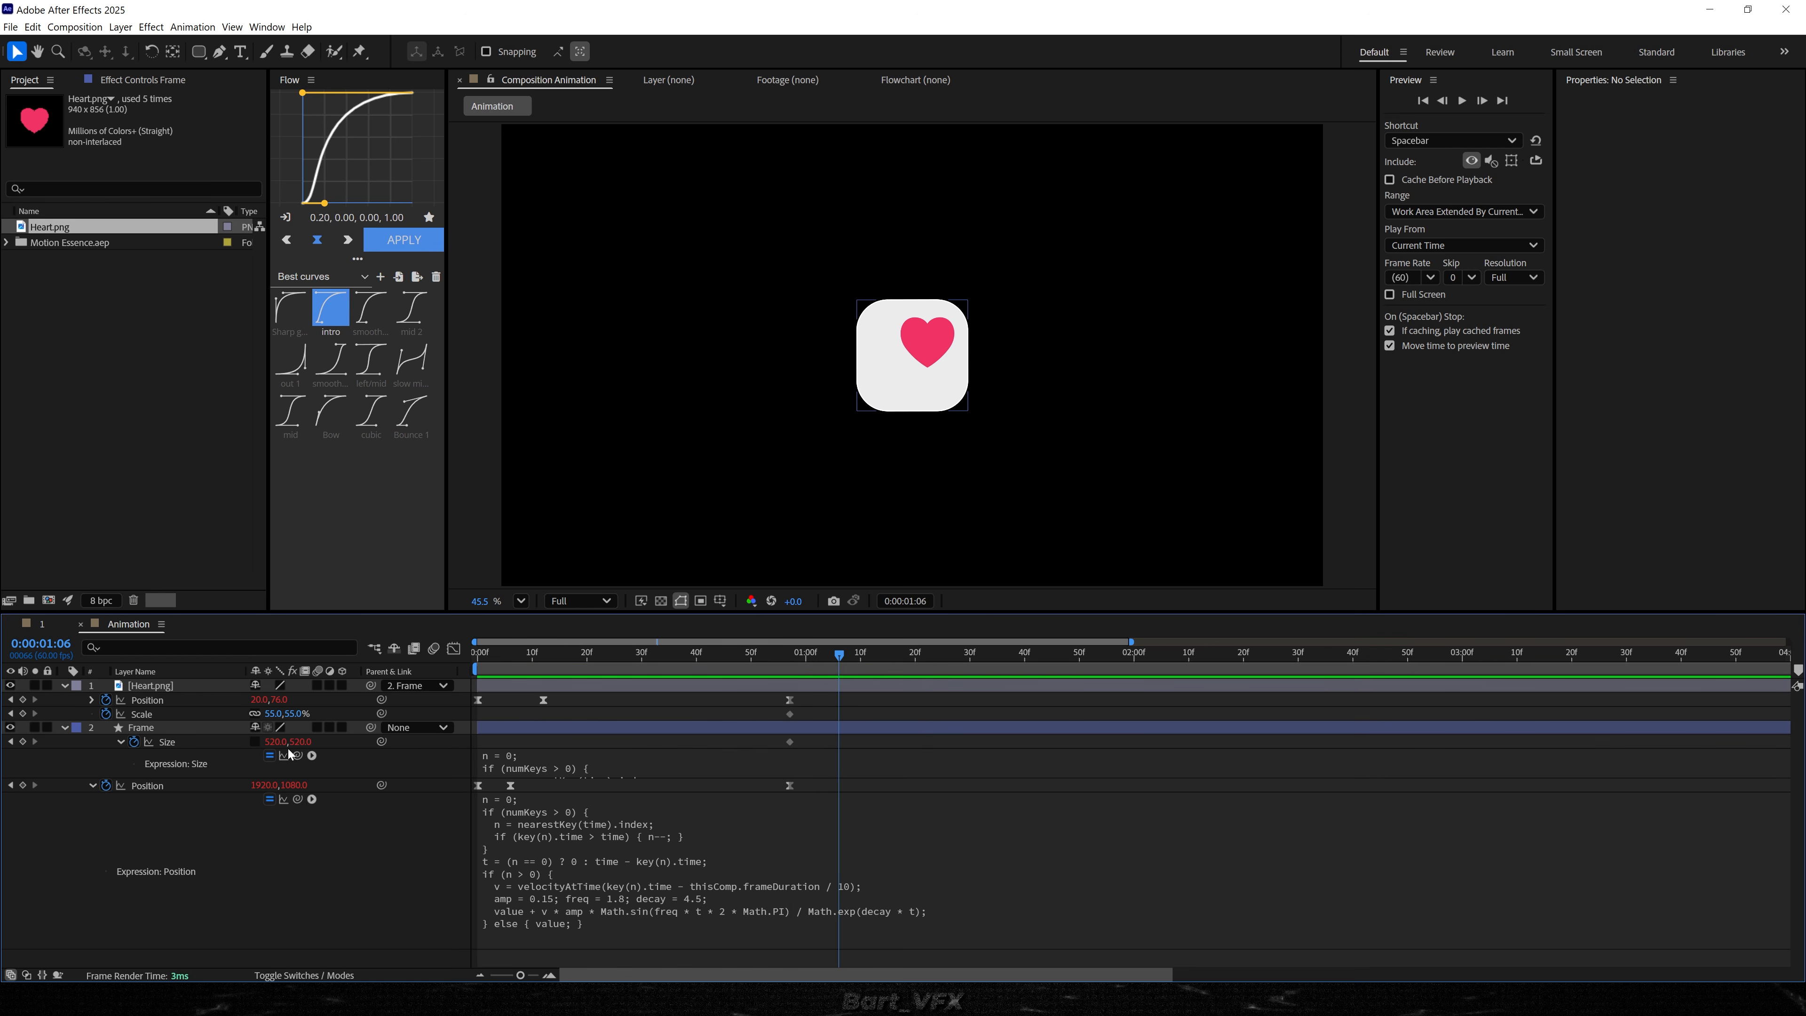
left_click(274, 742)
type("1330")
left_click(689, 741)
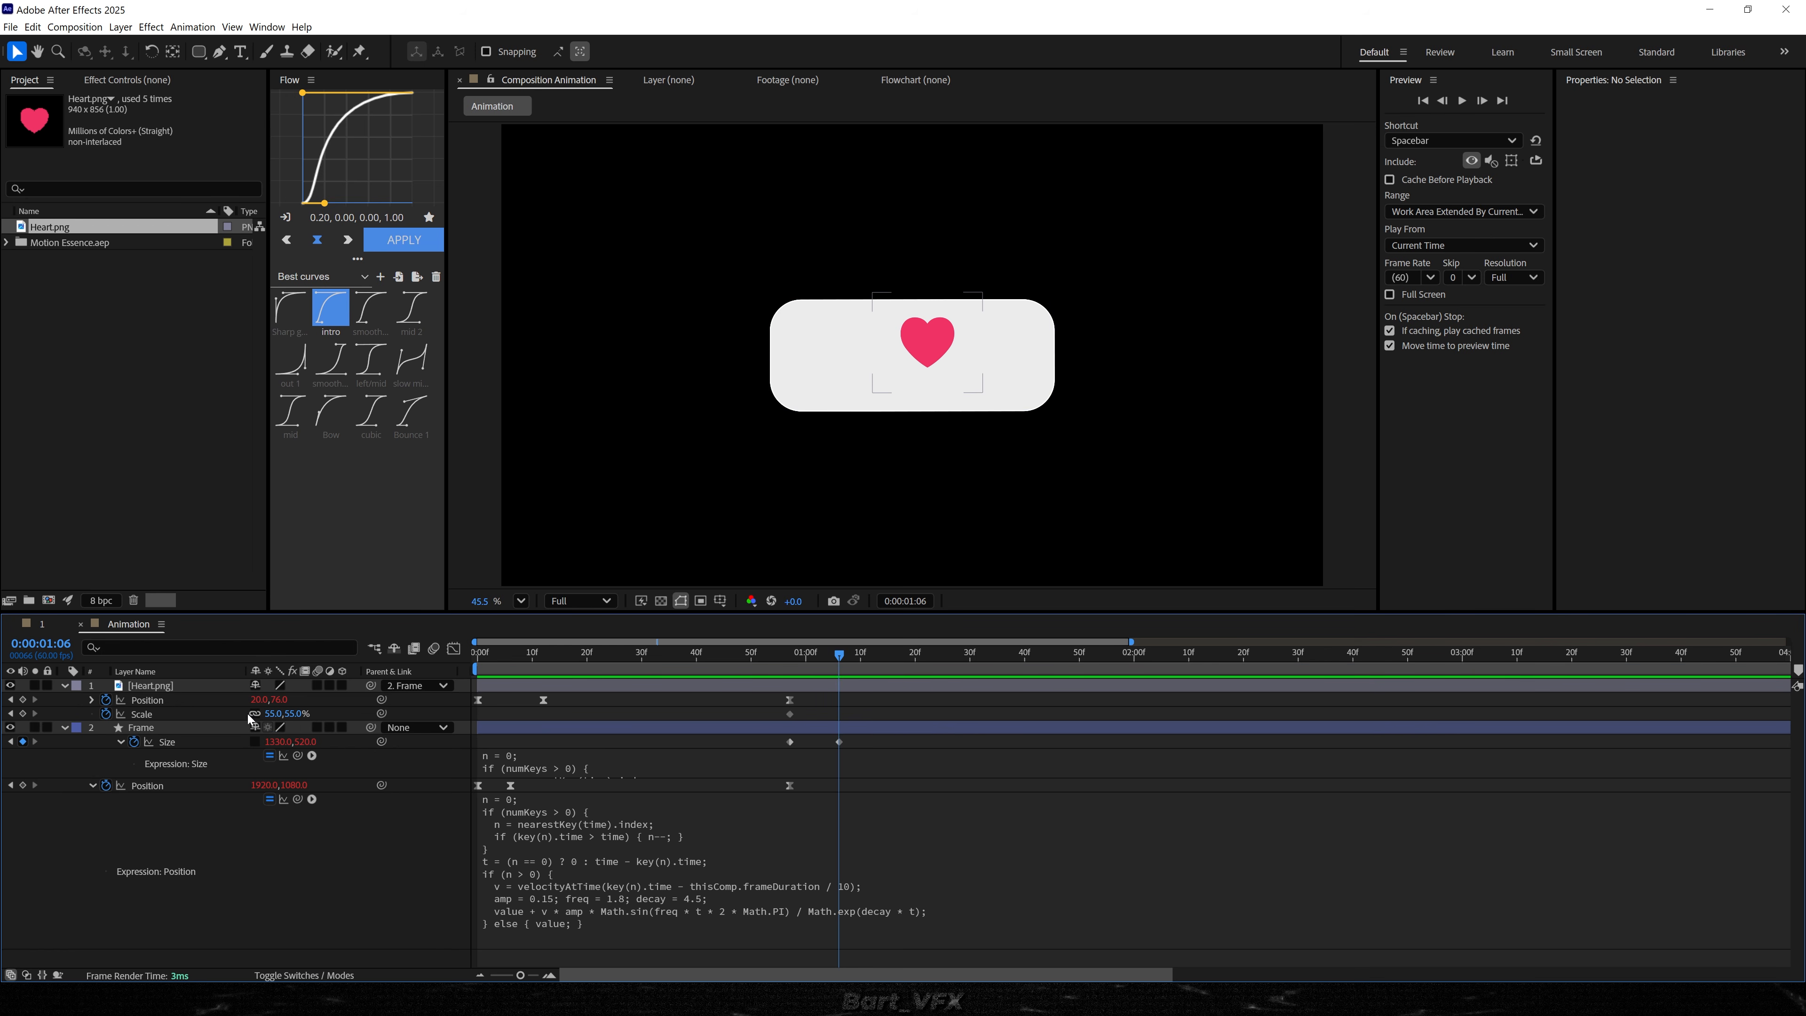
- At 0:00:01:06, set Heart.png's Scale to 16% and move it near the widened frame's upper-left corner
left_click(274, 713)
type("16")
key("Return")
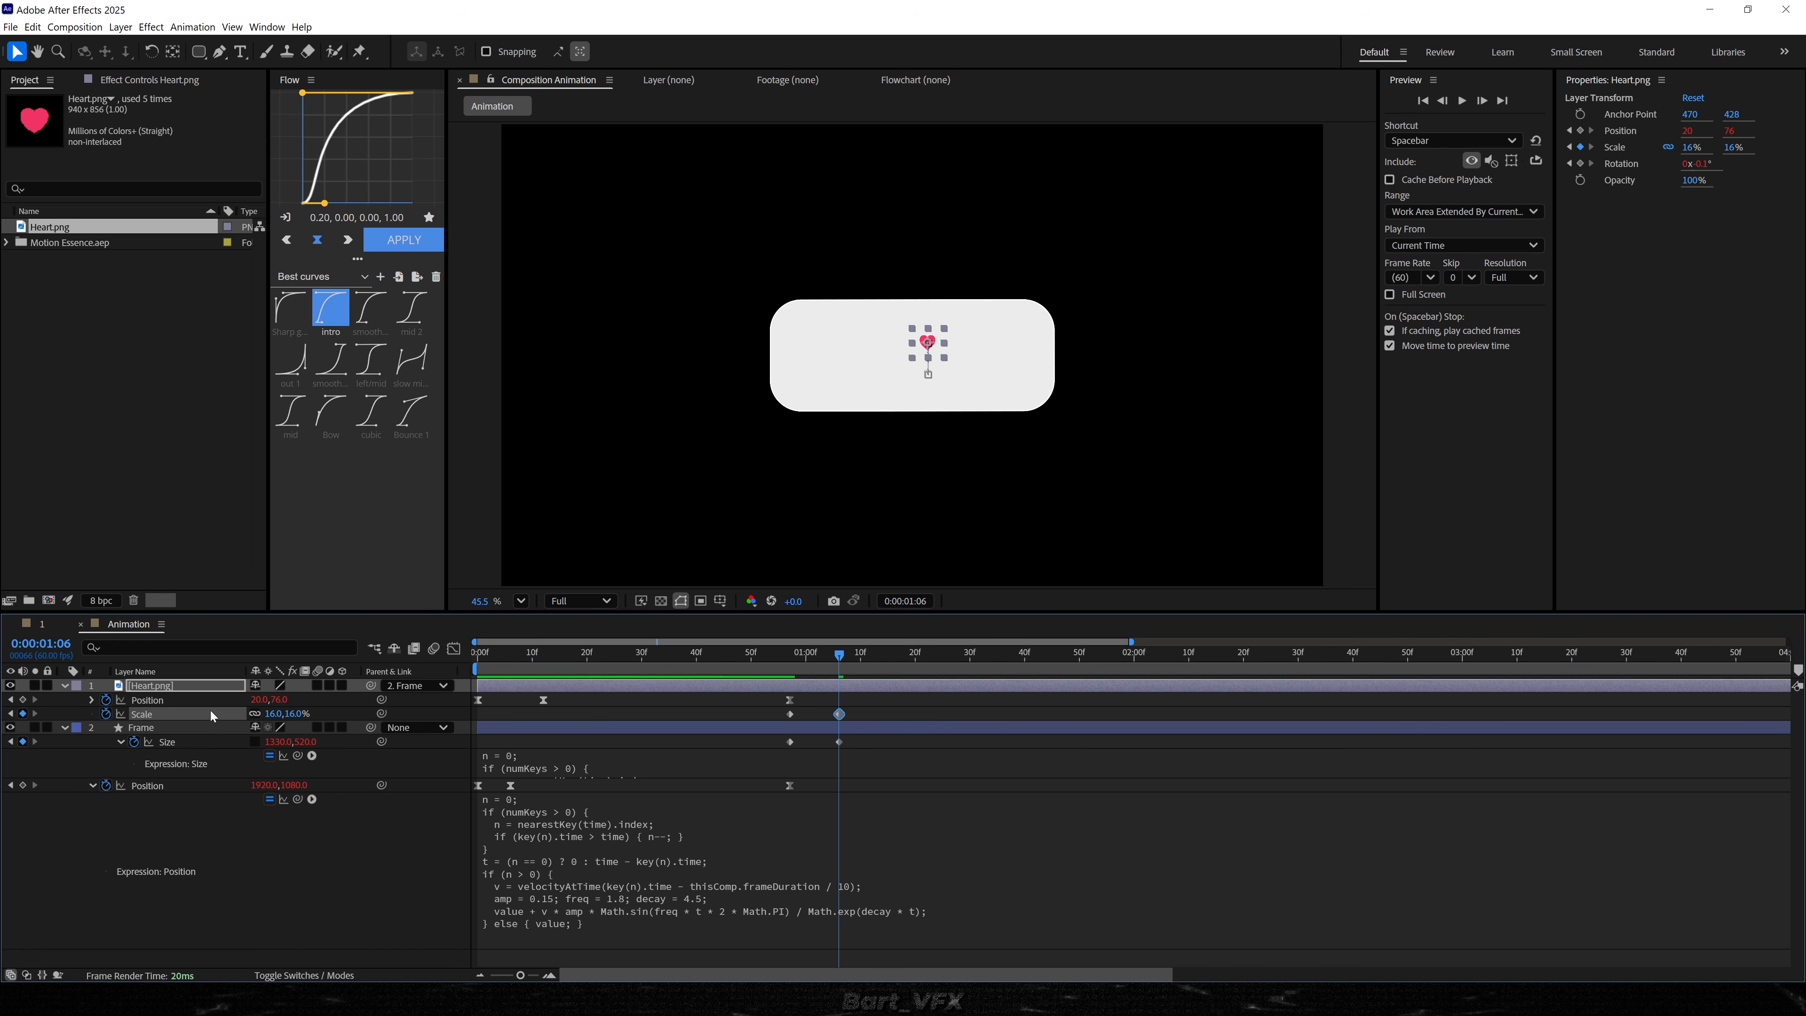
scroll(951, 323, "up", 6)
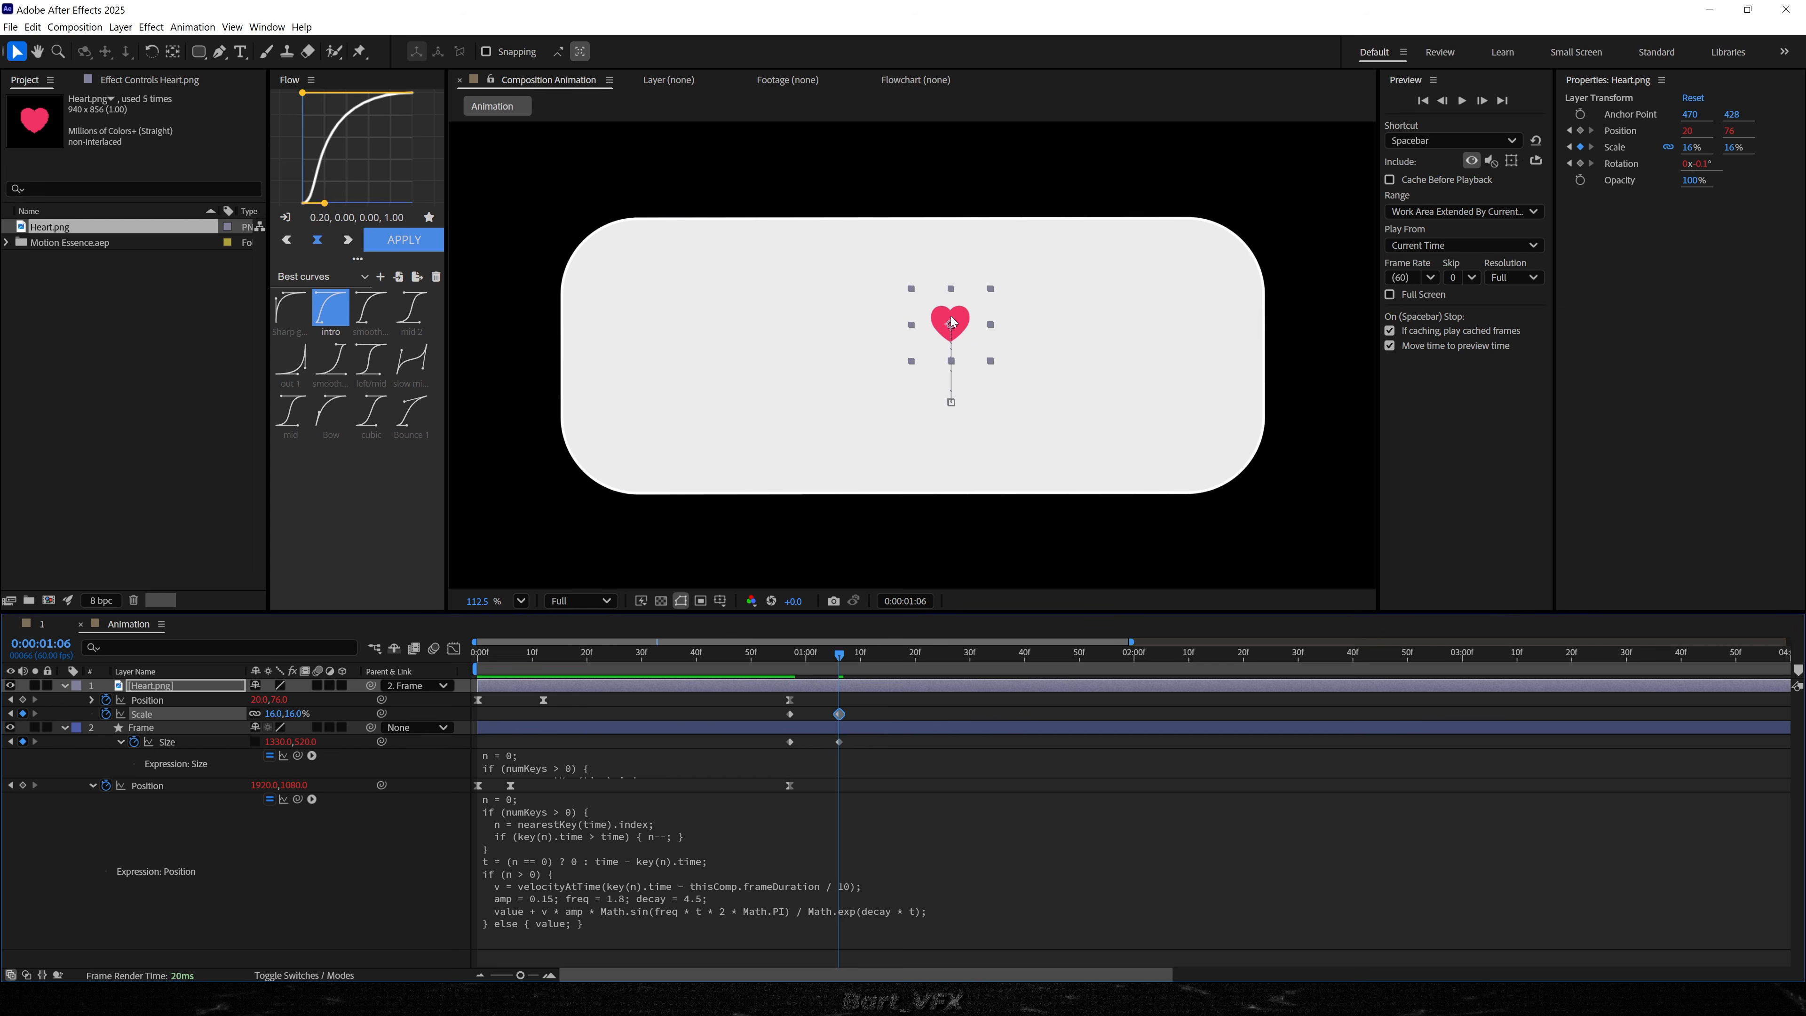
left_click_drag(936, 333, 624, 285)
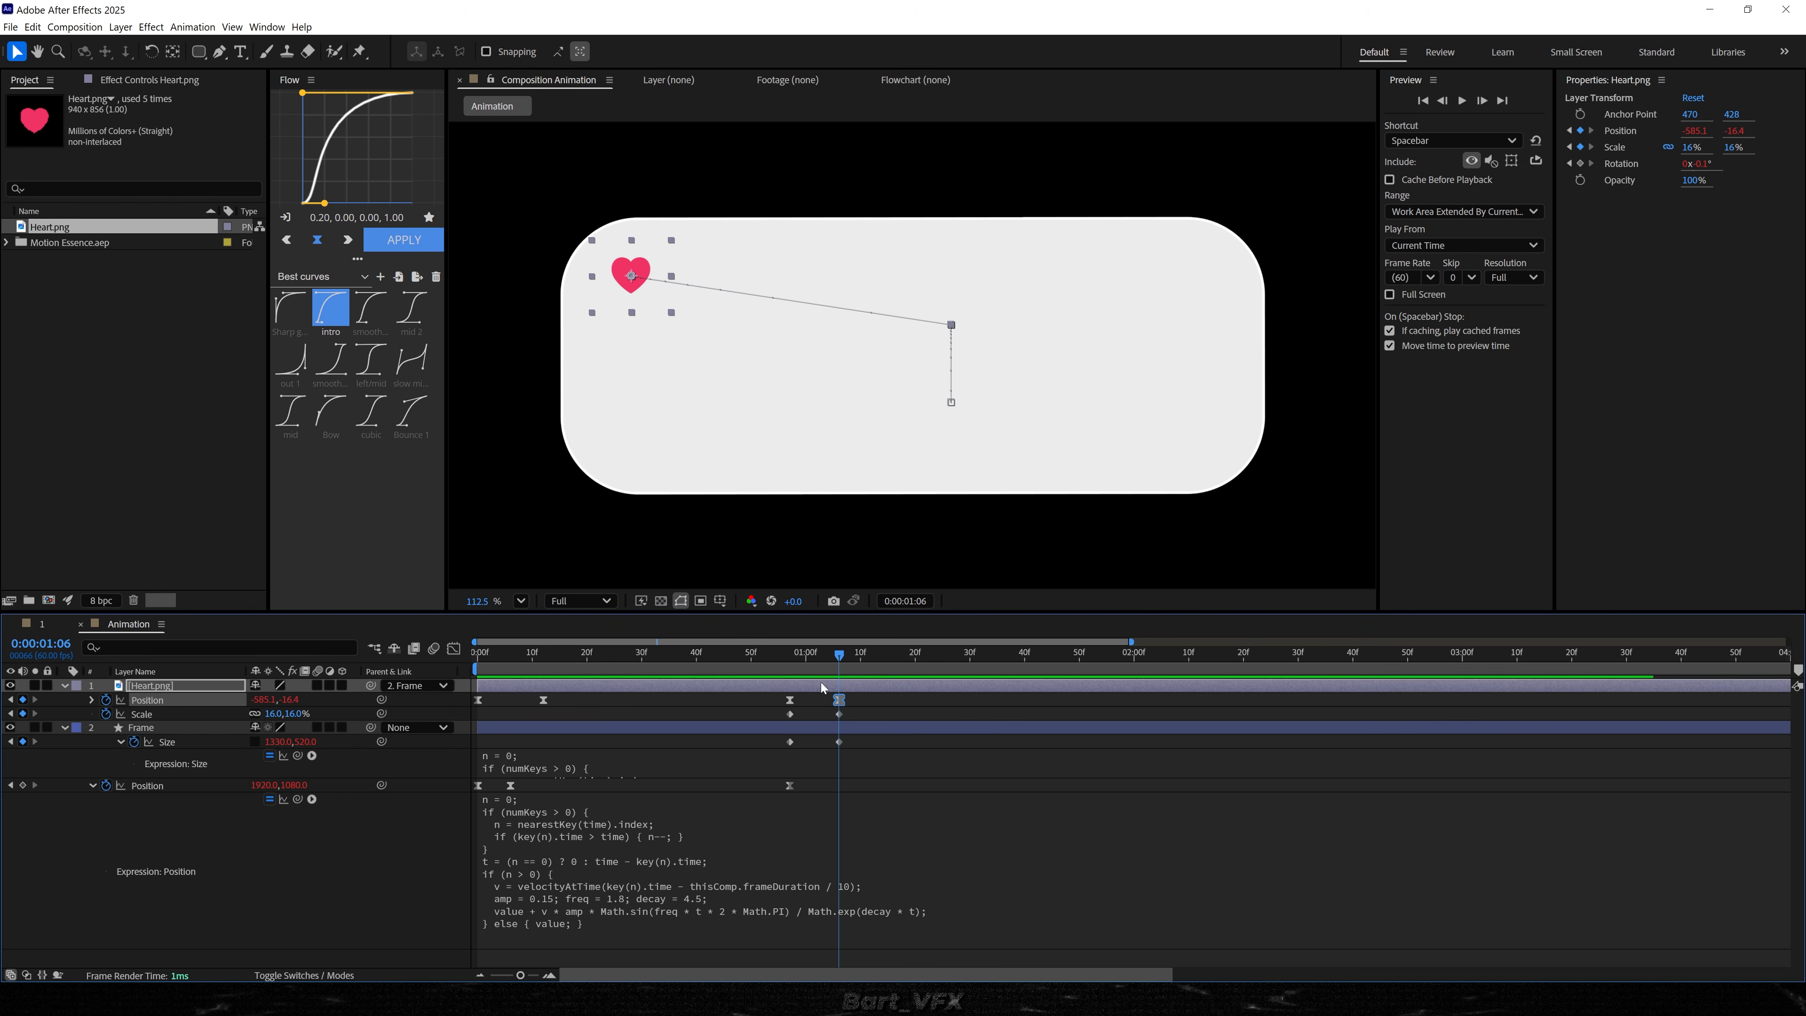
- Keyframe Frame's Position lower at 0:00:01:02, paste its 0:00:00:57 Position keyframe at 0:00:01:07, and preview the dip
left_click_drag(835, 666, 819, 666)
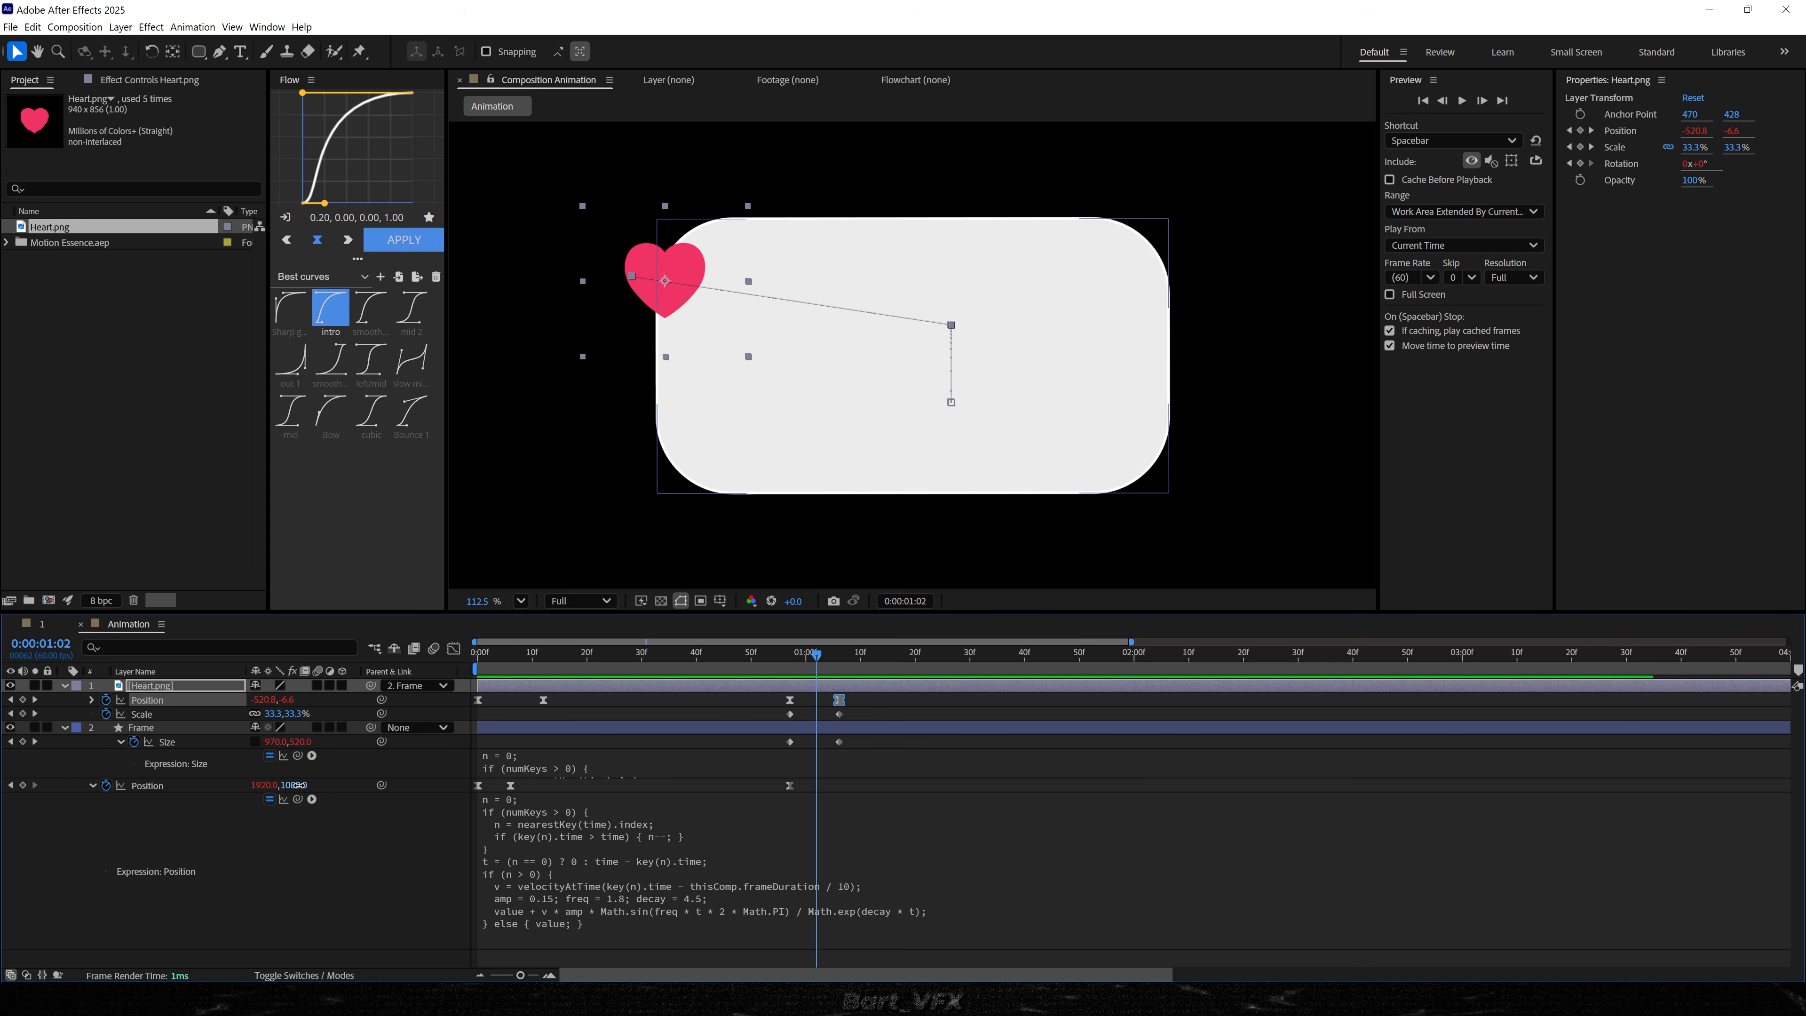
left_click_drag(296, 785, 316, 784)
left_click(844, 661)
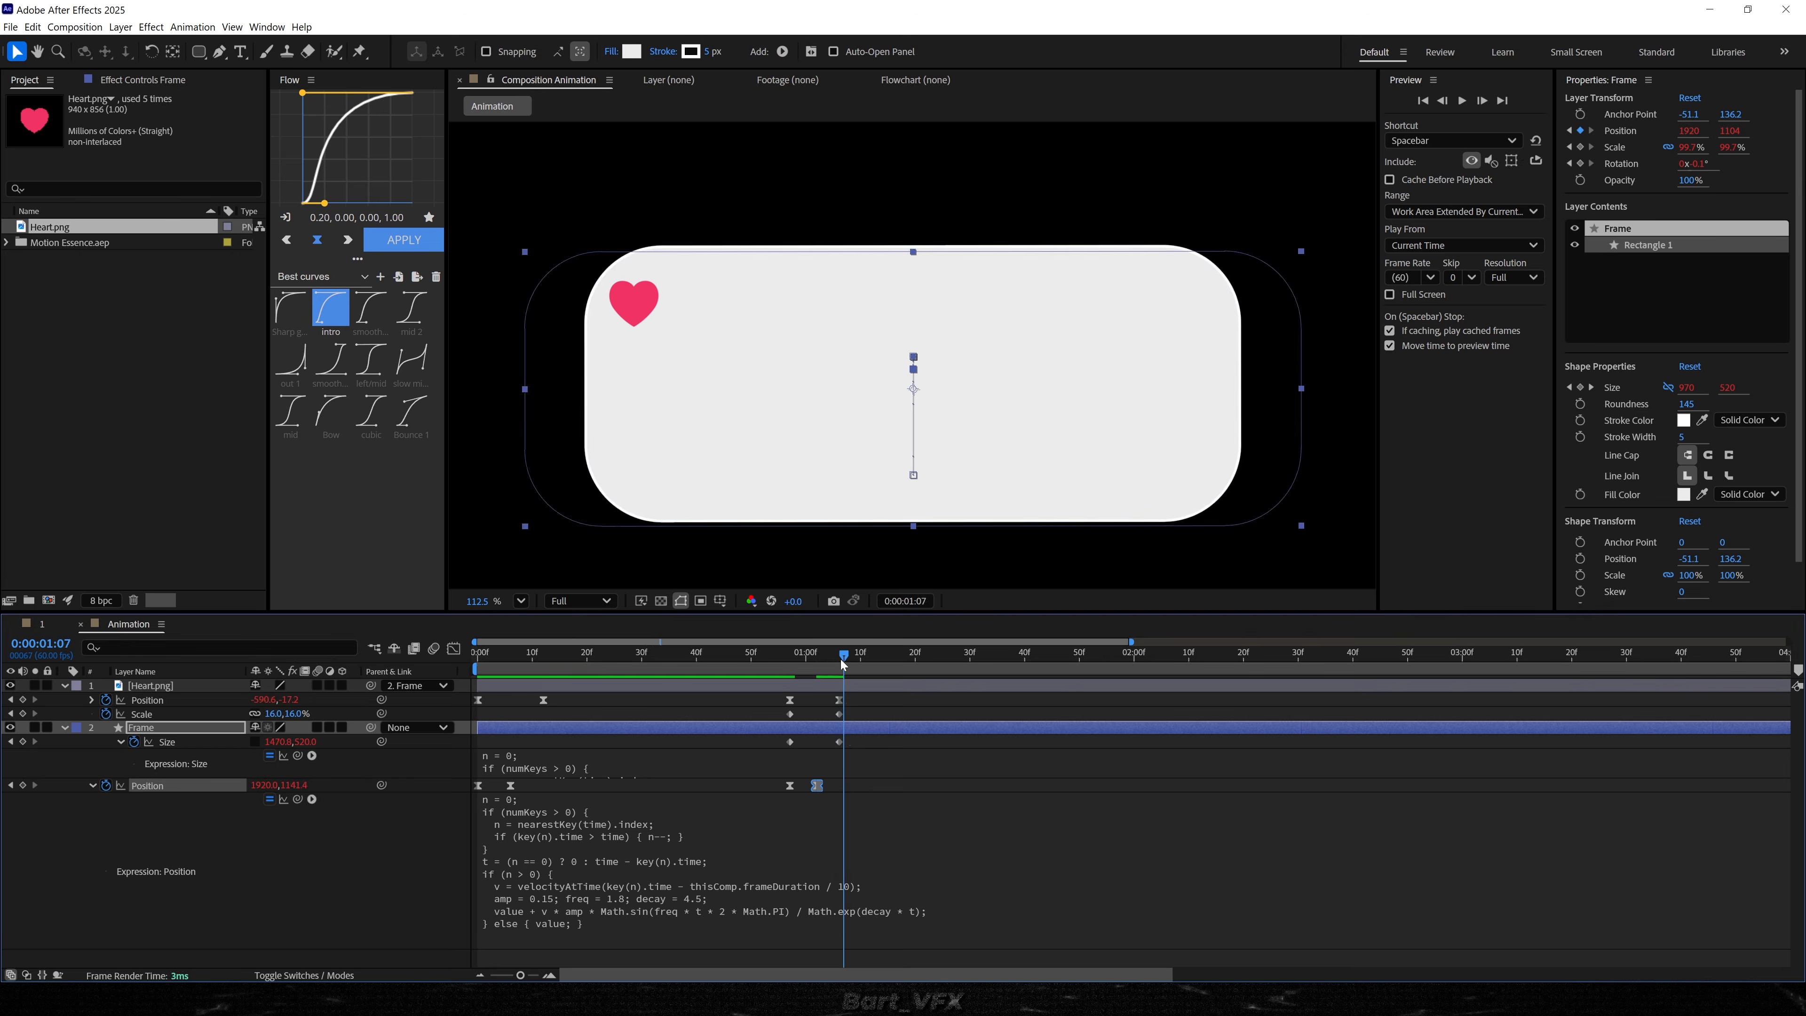
left_click(789, 786)
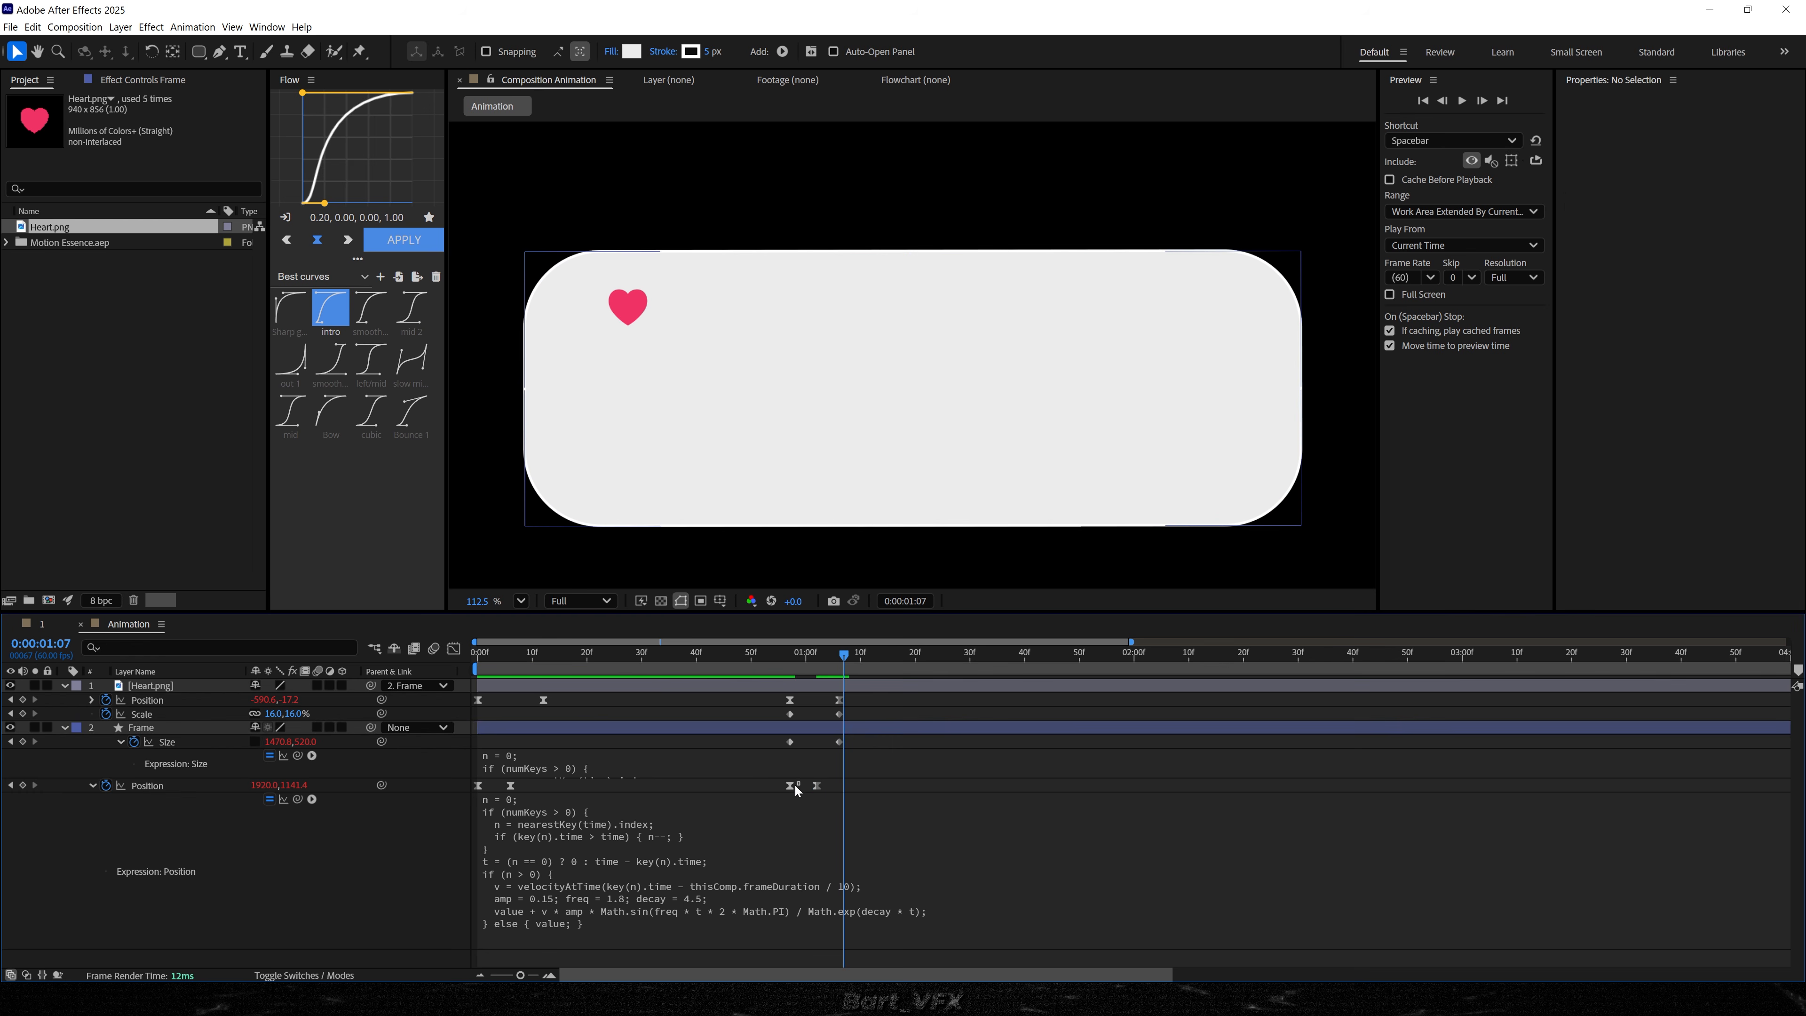
key("ctrl+v")
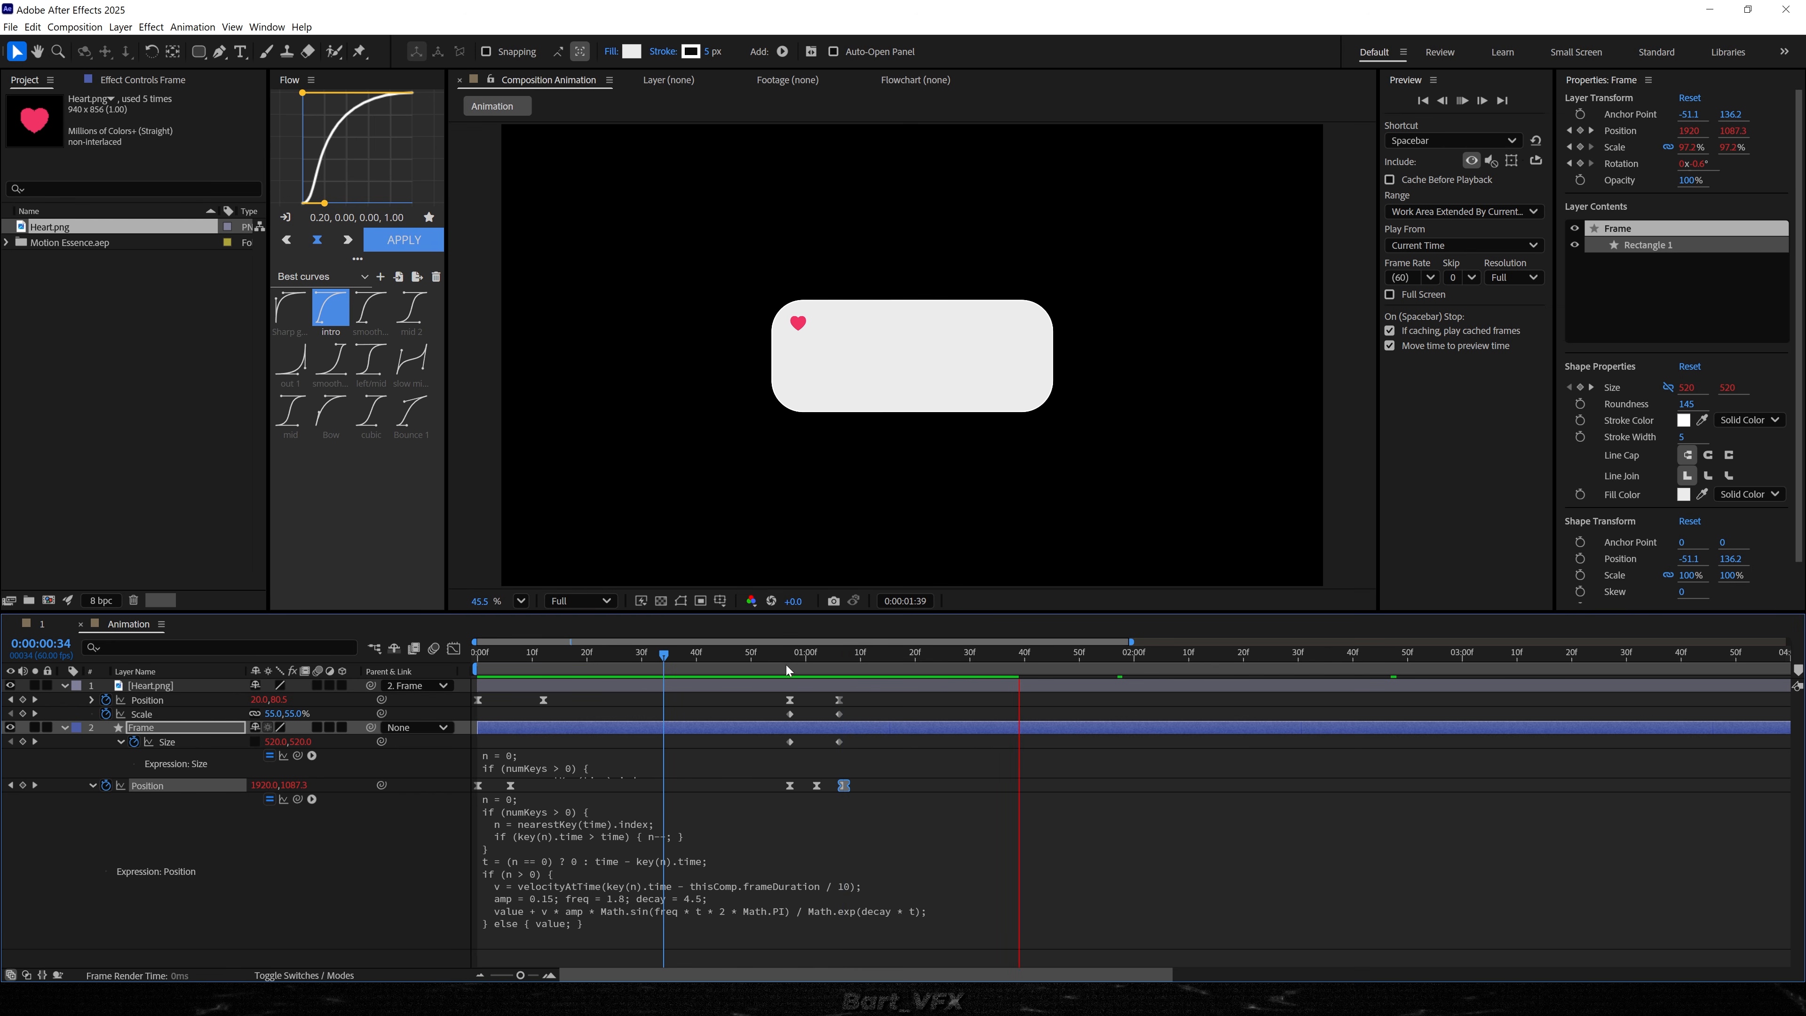
key("space")
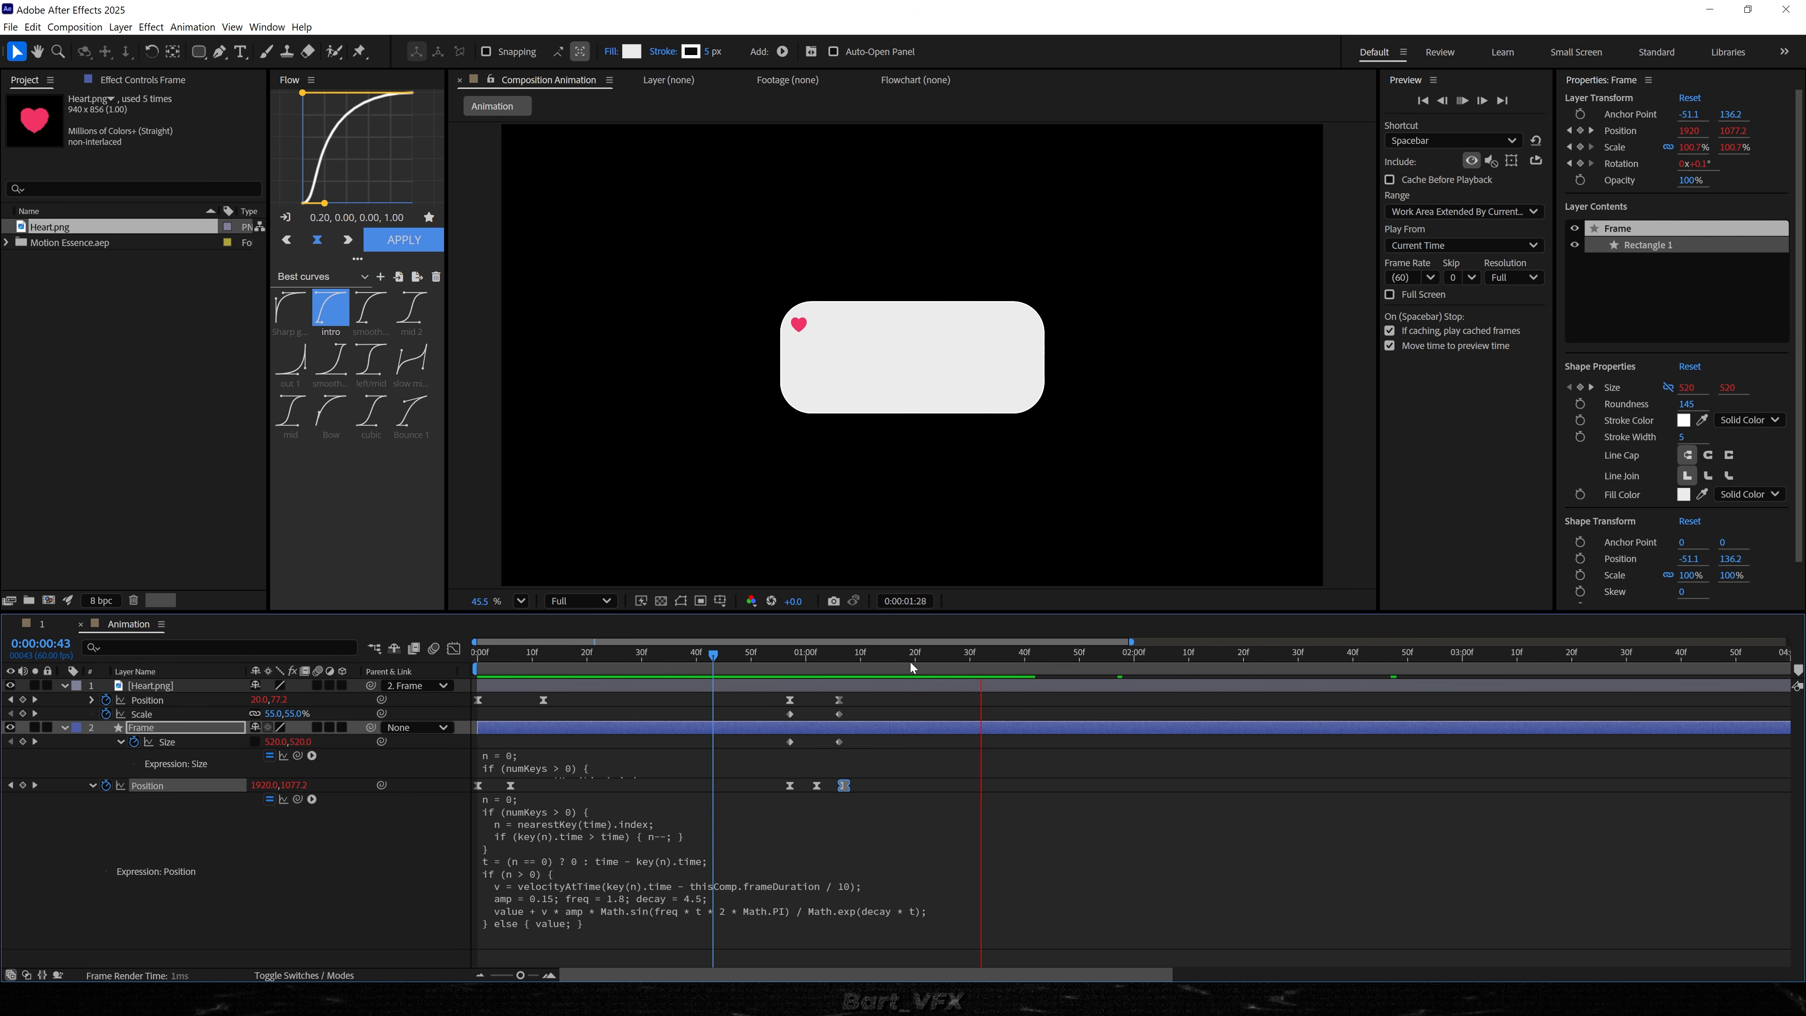
- Apply Easy Ease to Heart.png's Position and Scale keyframes and Frame's Size and Position keyframes from 0:00:00:57 onward
left_click(826, 666)
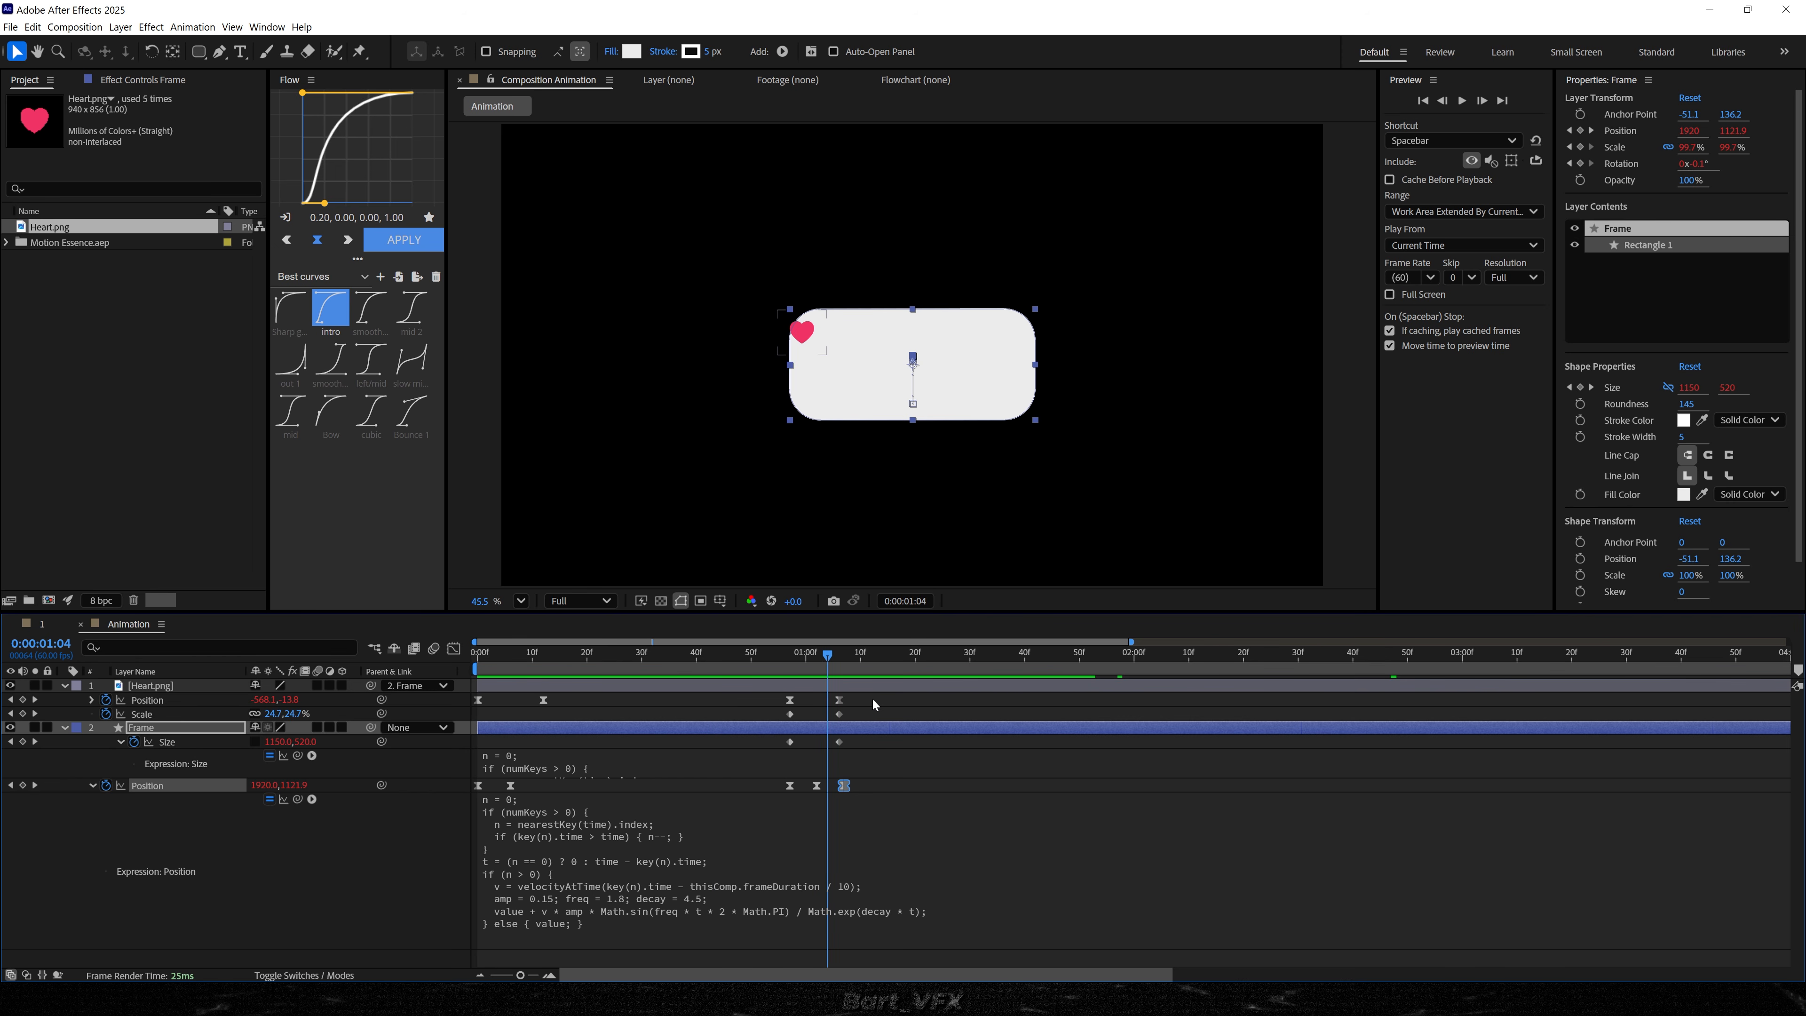
left_click_drag(871, 697, 786, 793)
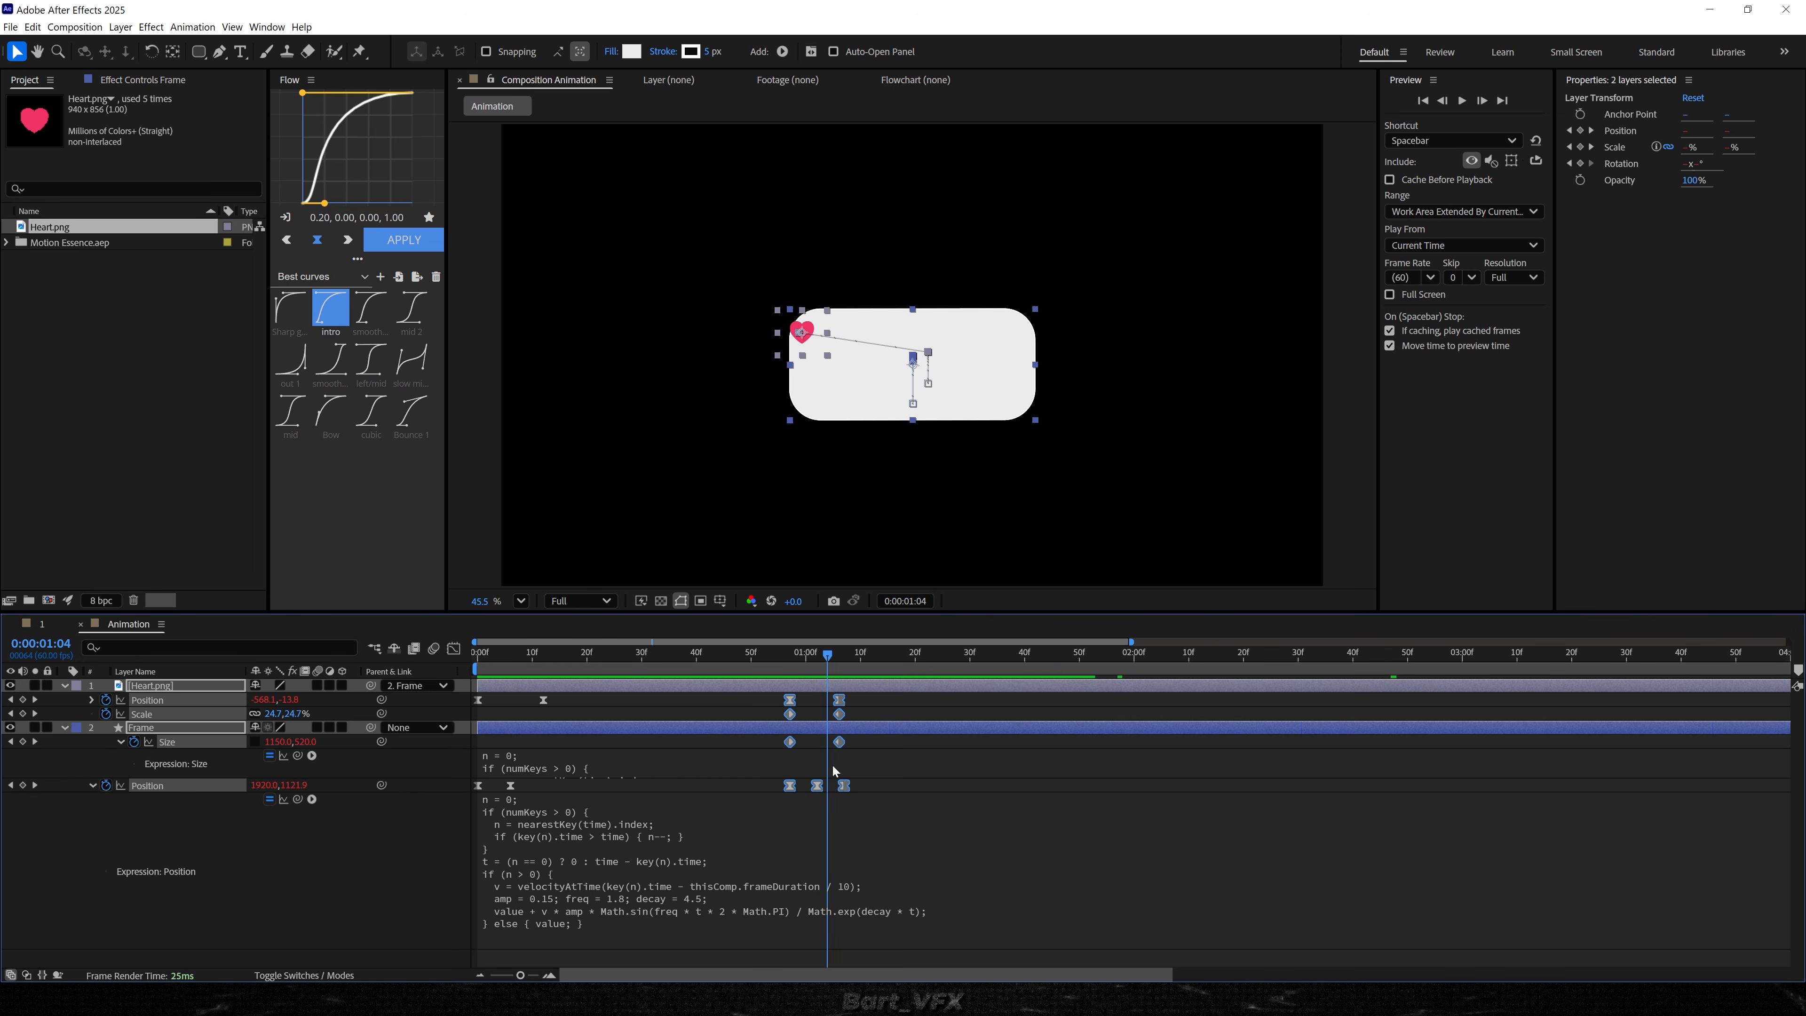
key("F9")
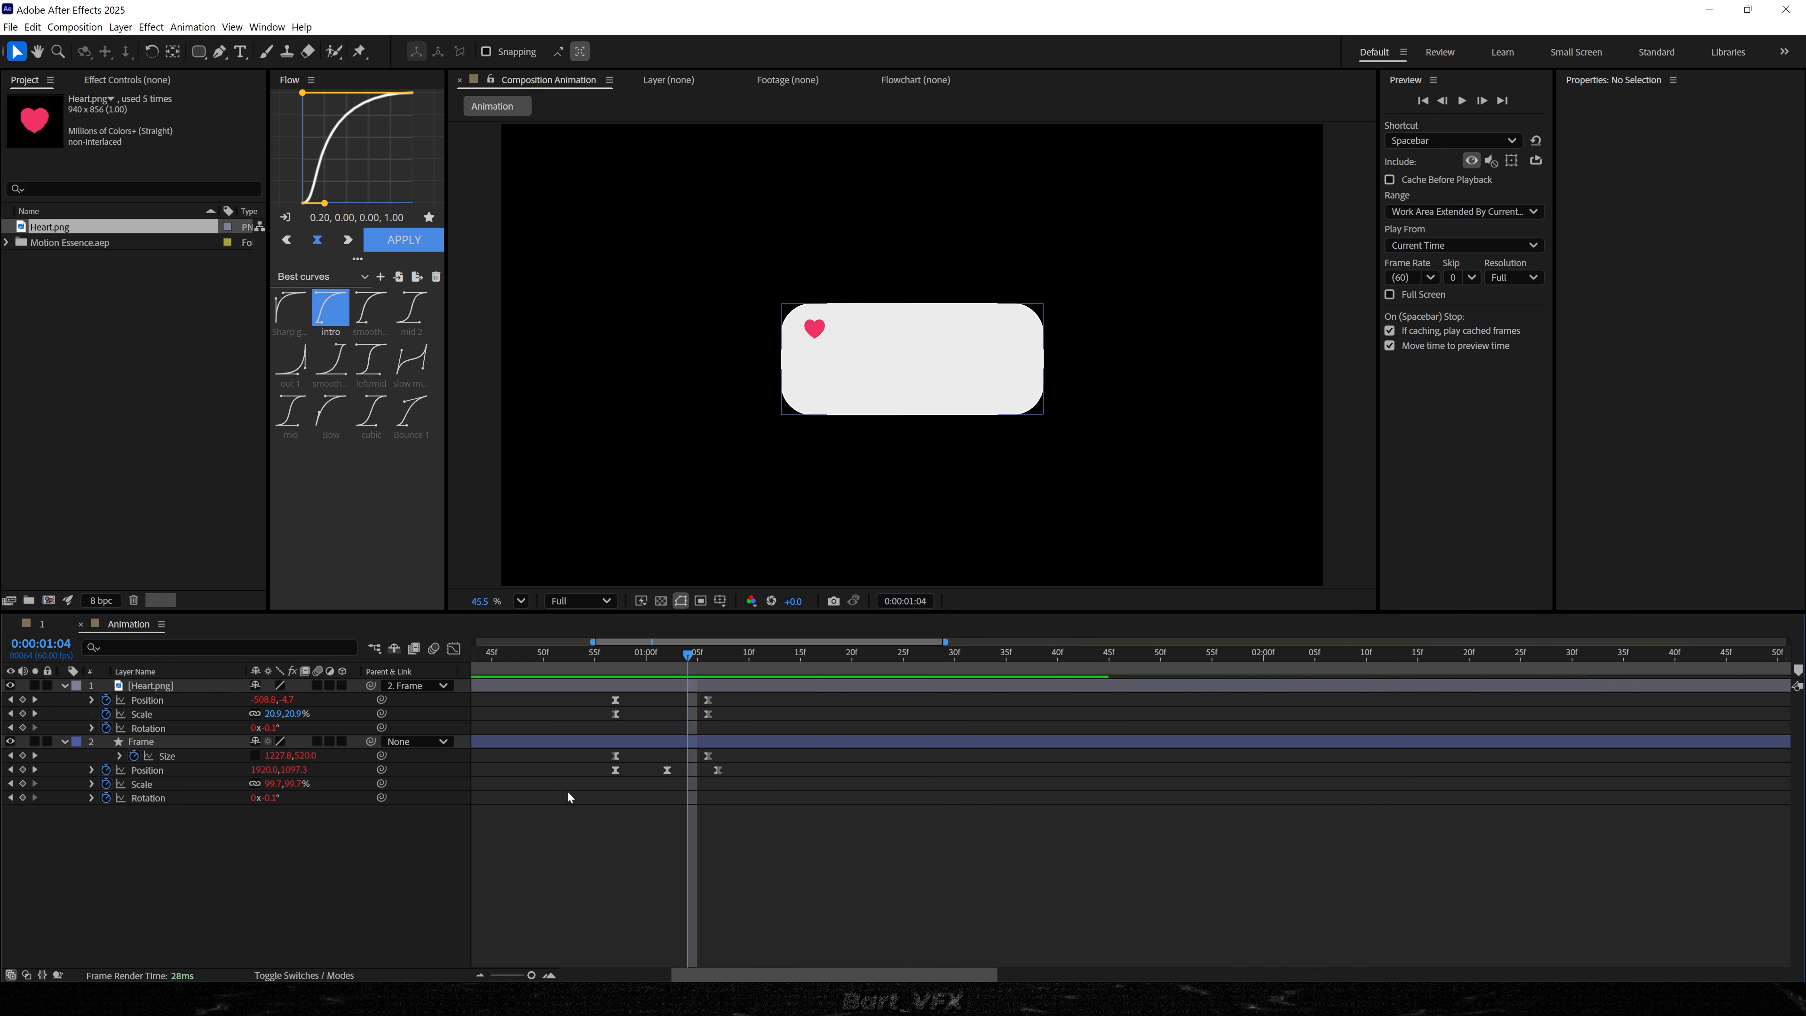
scroll(567, 791, "left", 1)
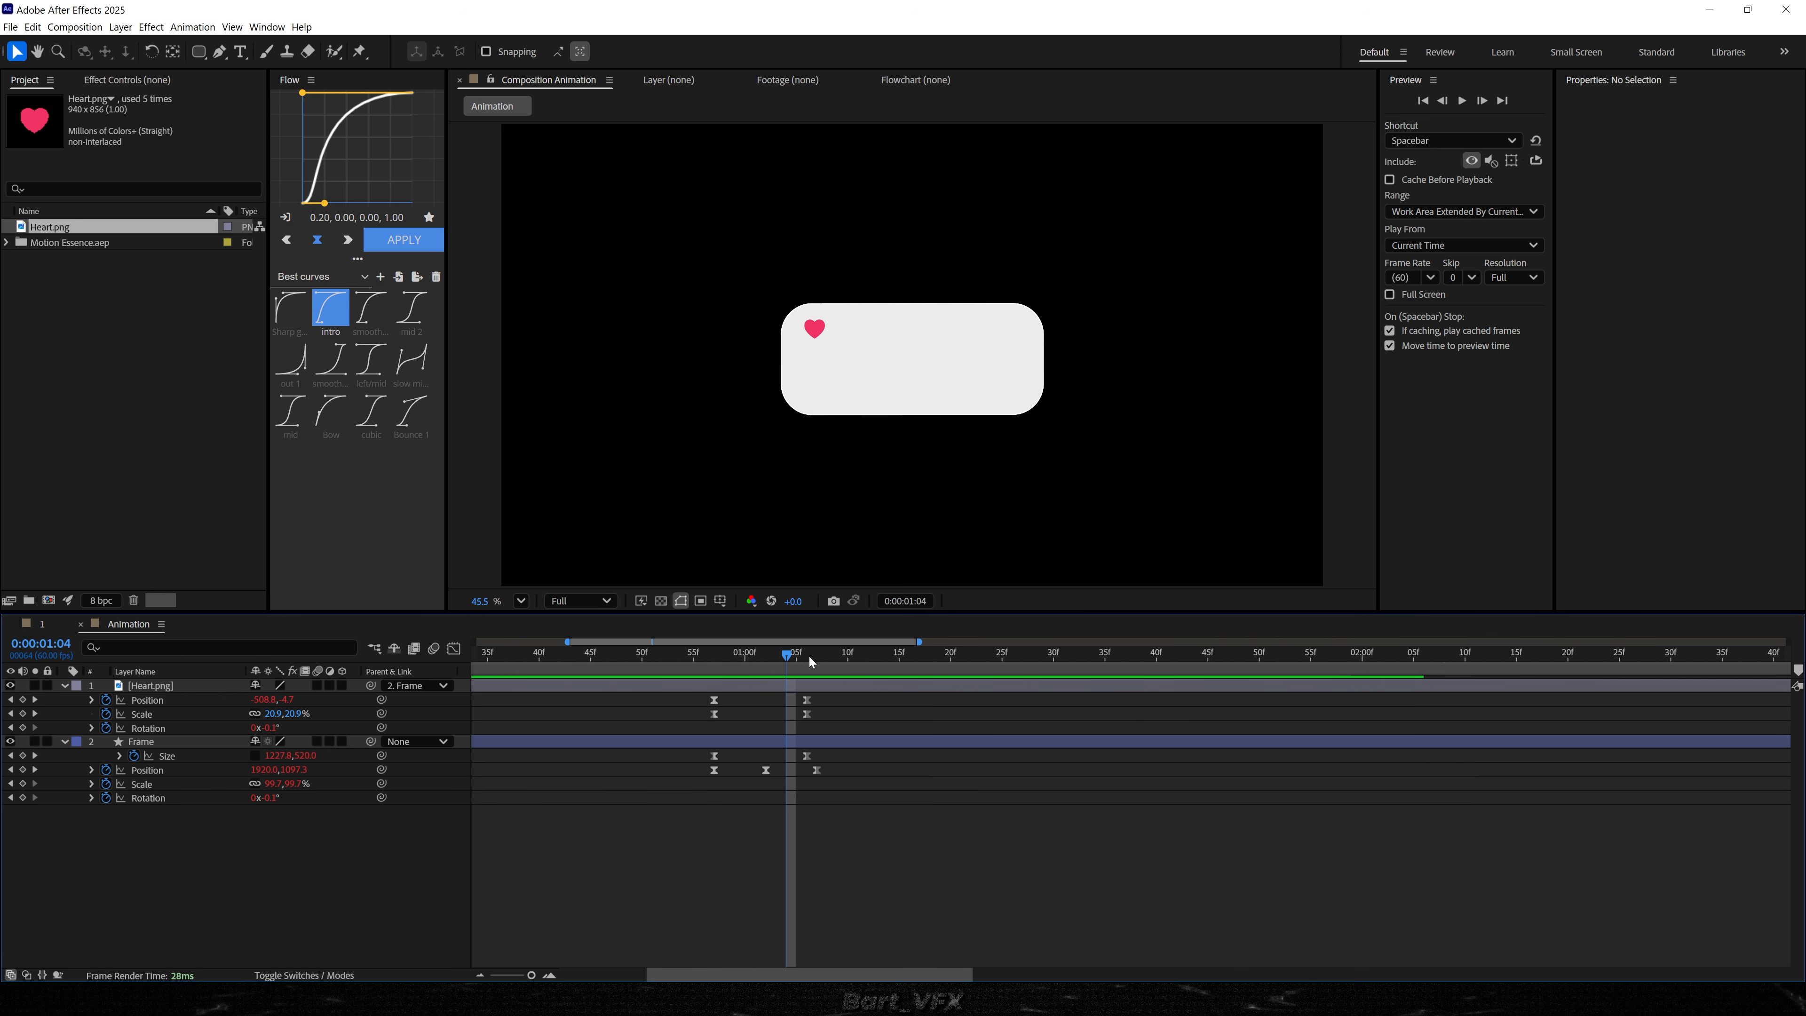
- Reshape Heart.png's Scale speed graph with about 75% outgoing influence at 0:00:00:57 and a long ease into 0:00:01:06, then preview it
left_click(868, 653)
left_click_drag(830, 709, 673, 740)
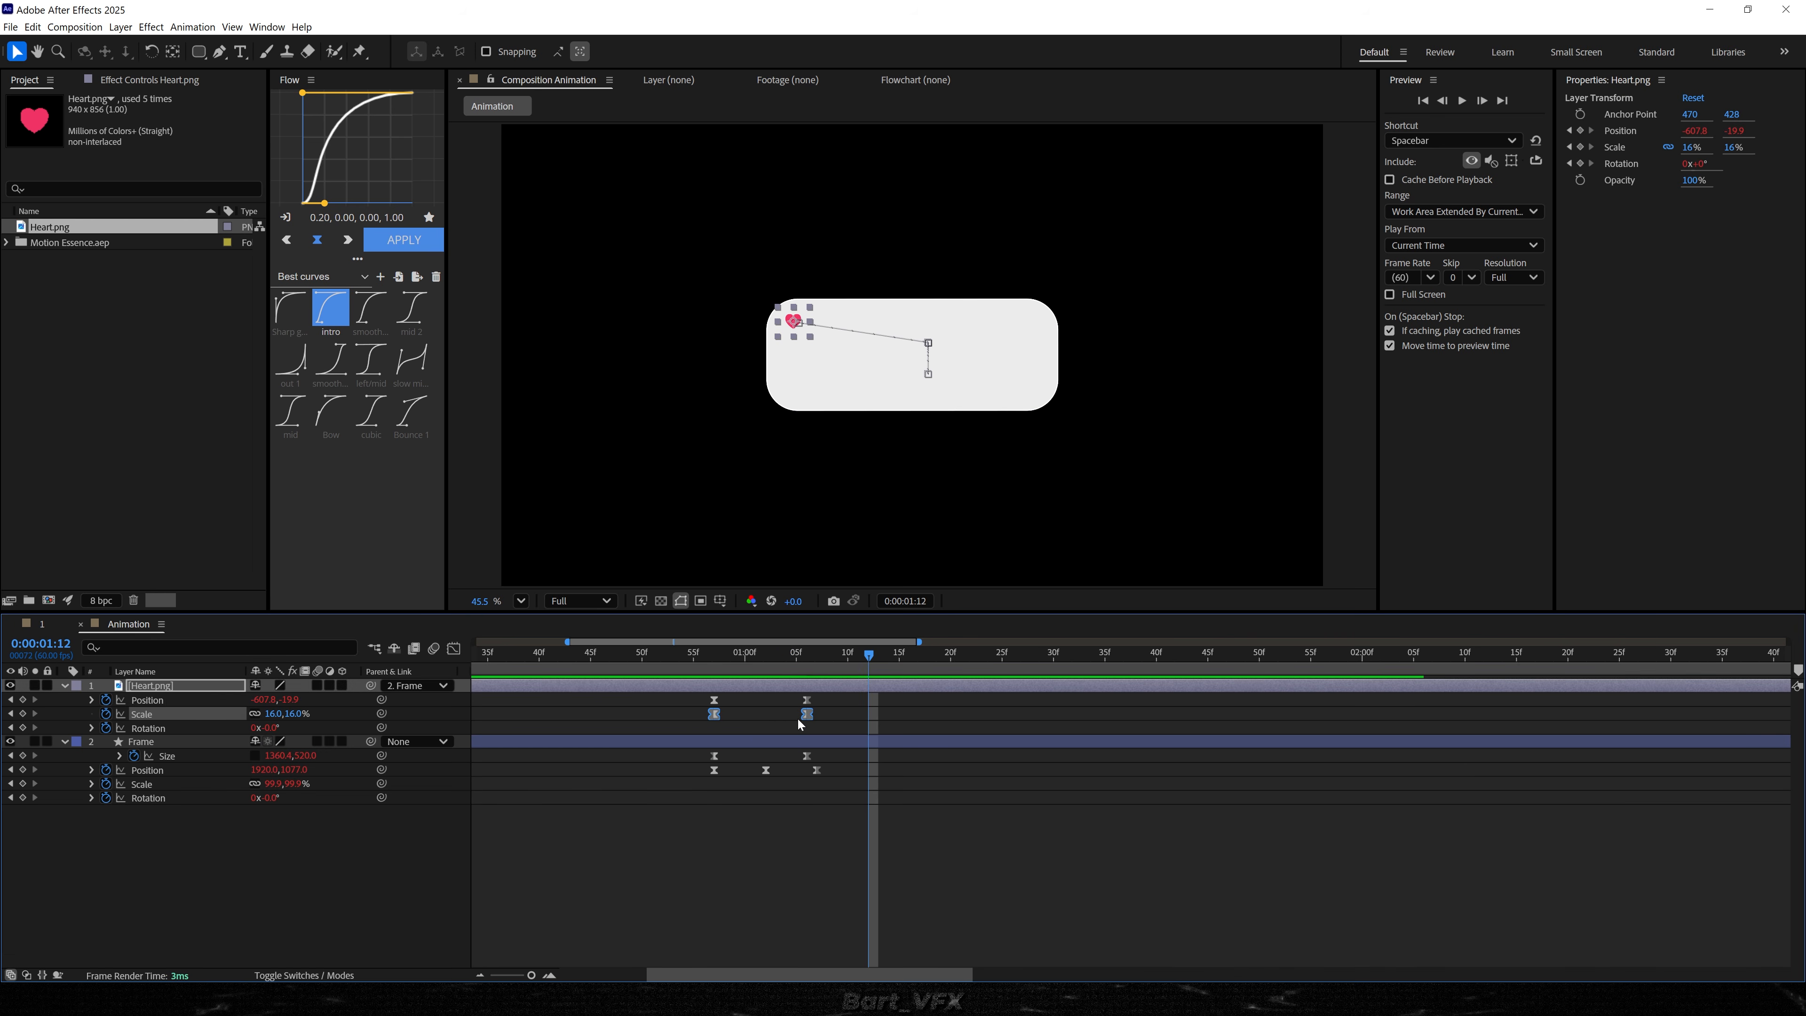
left_click(454, 648)
left_click(1101, 957)
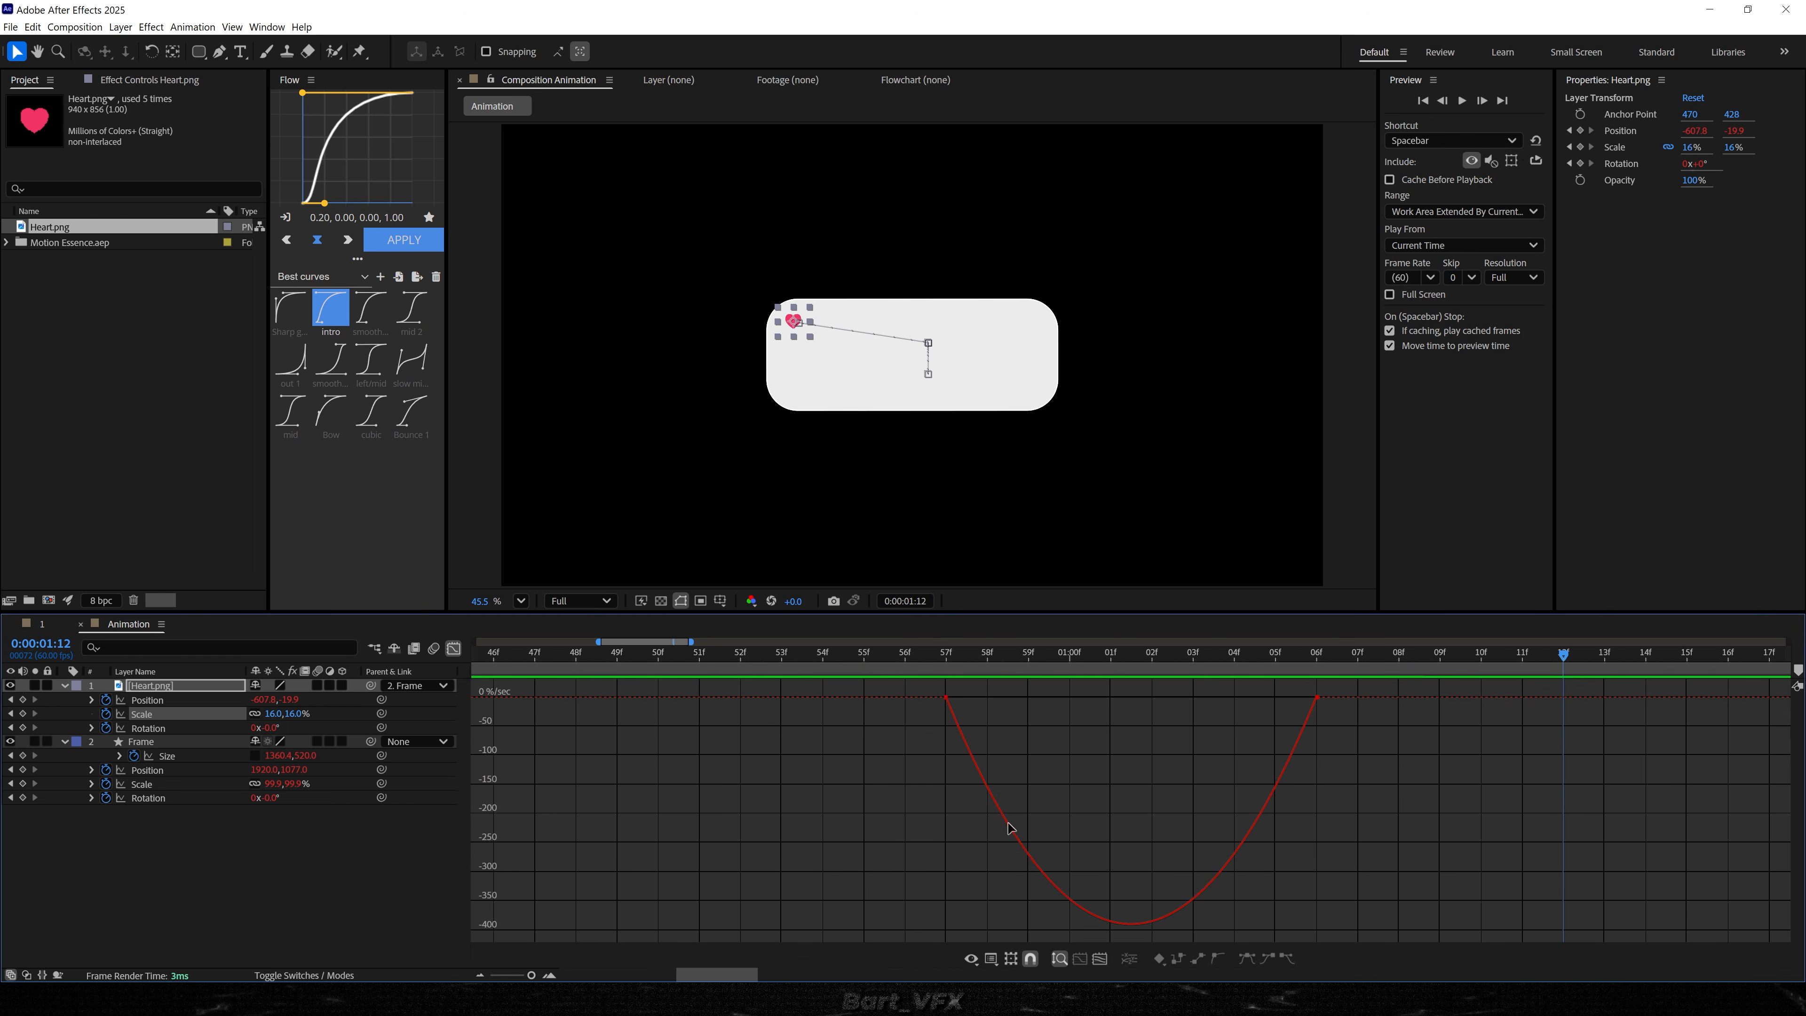
left_click_drag(1092, 698, 999, 698)
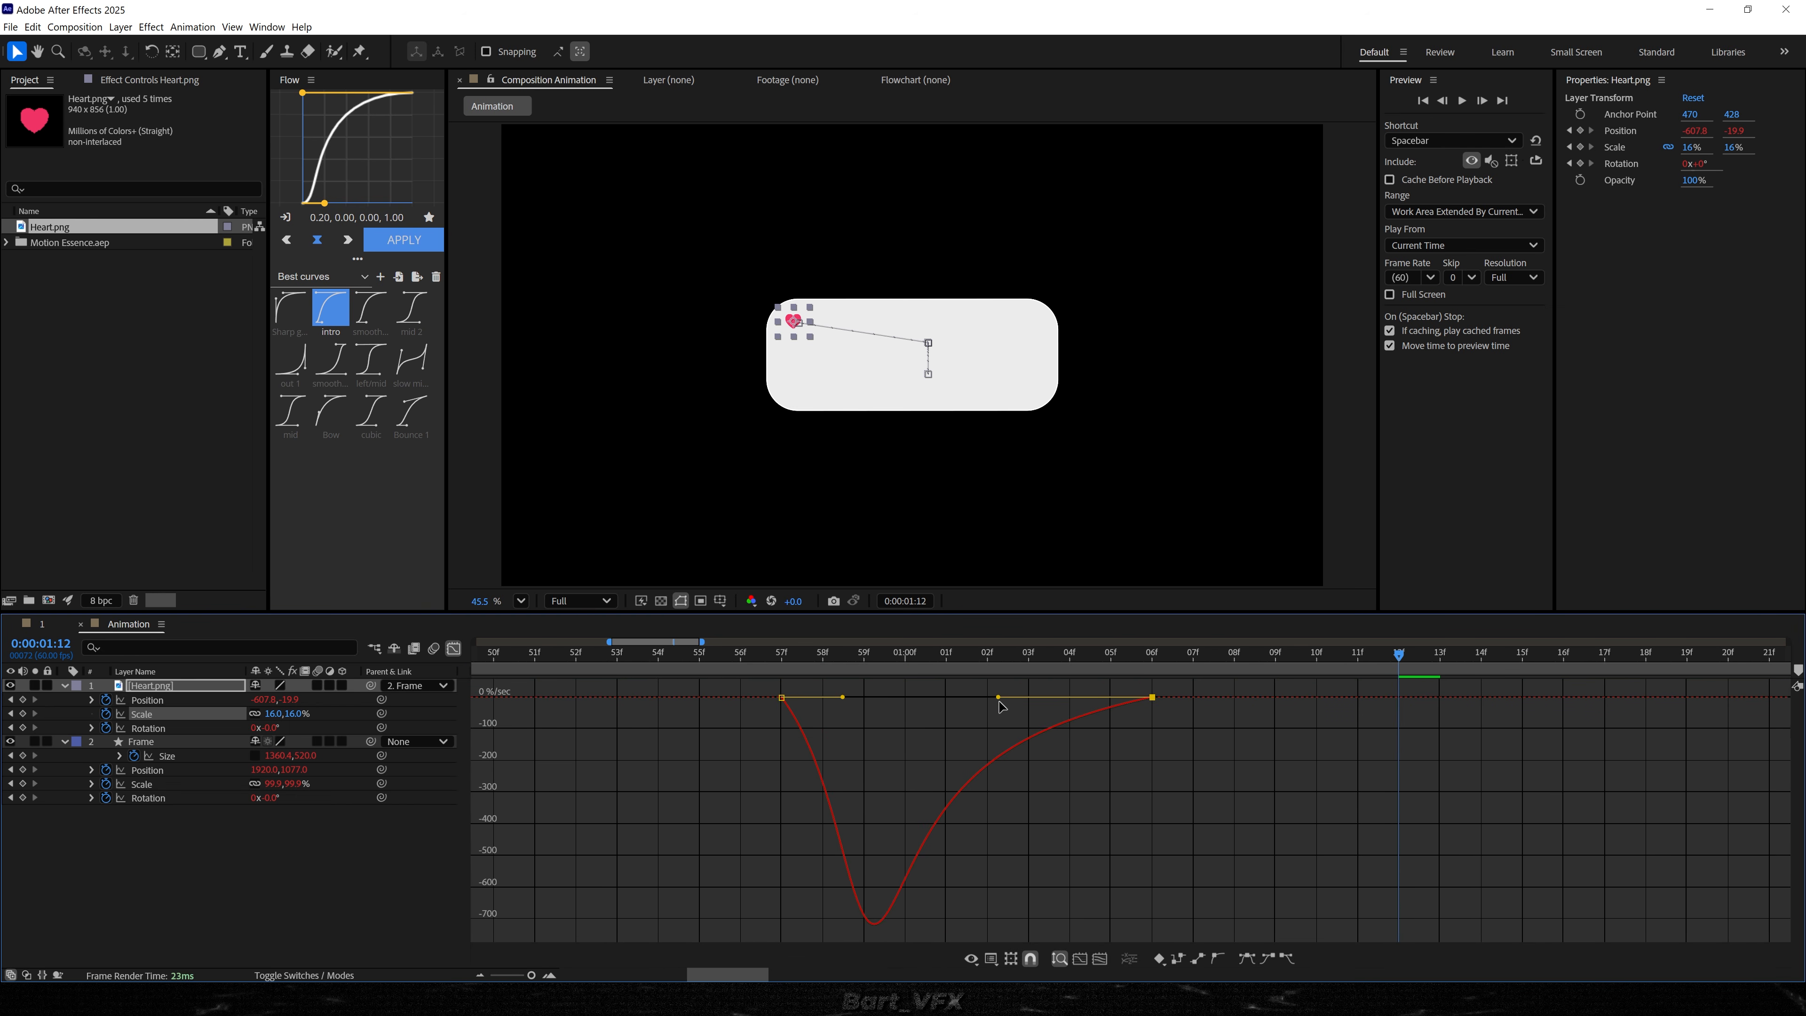
left_click_drag(842, 698, 918, 695)
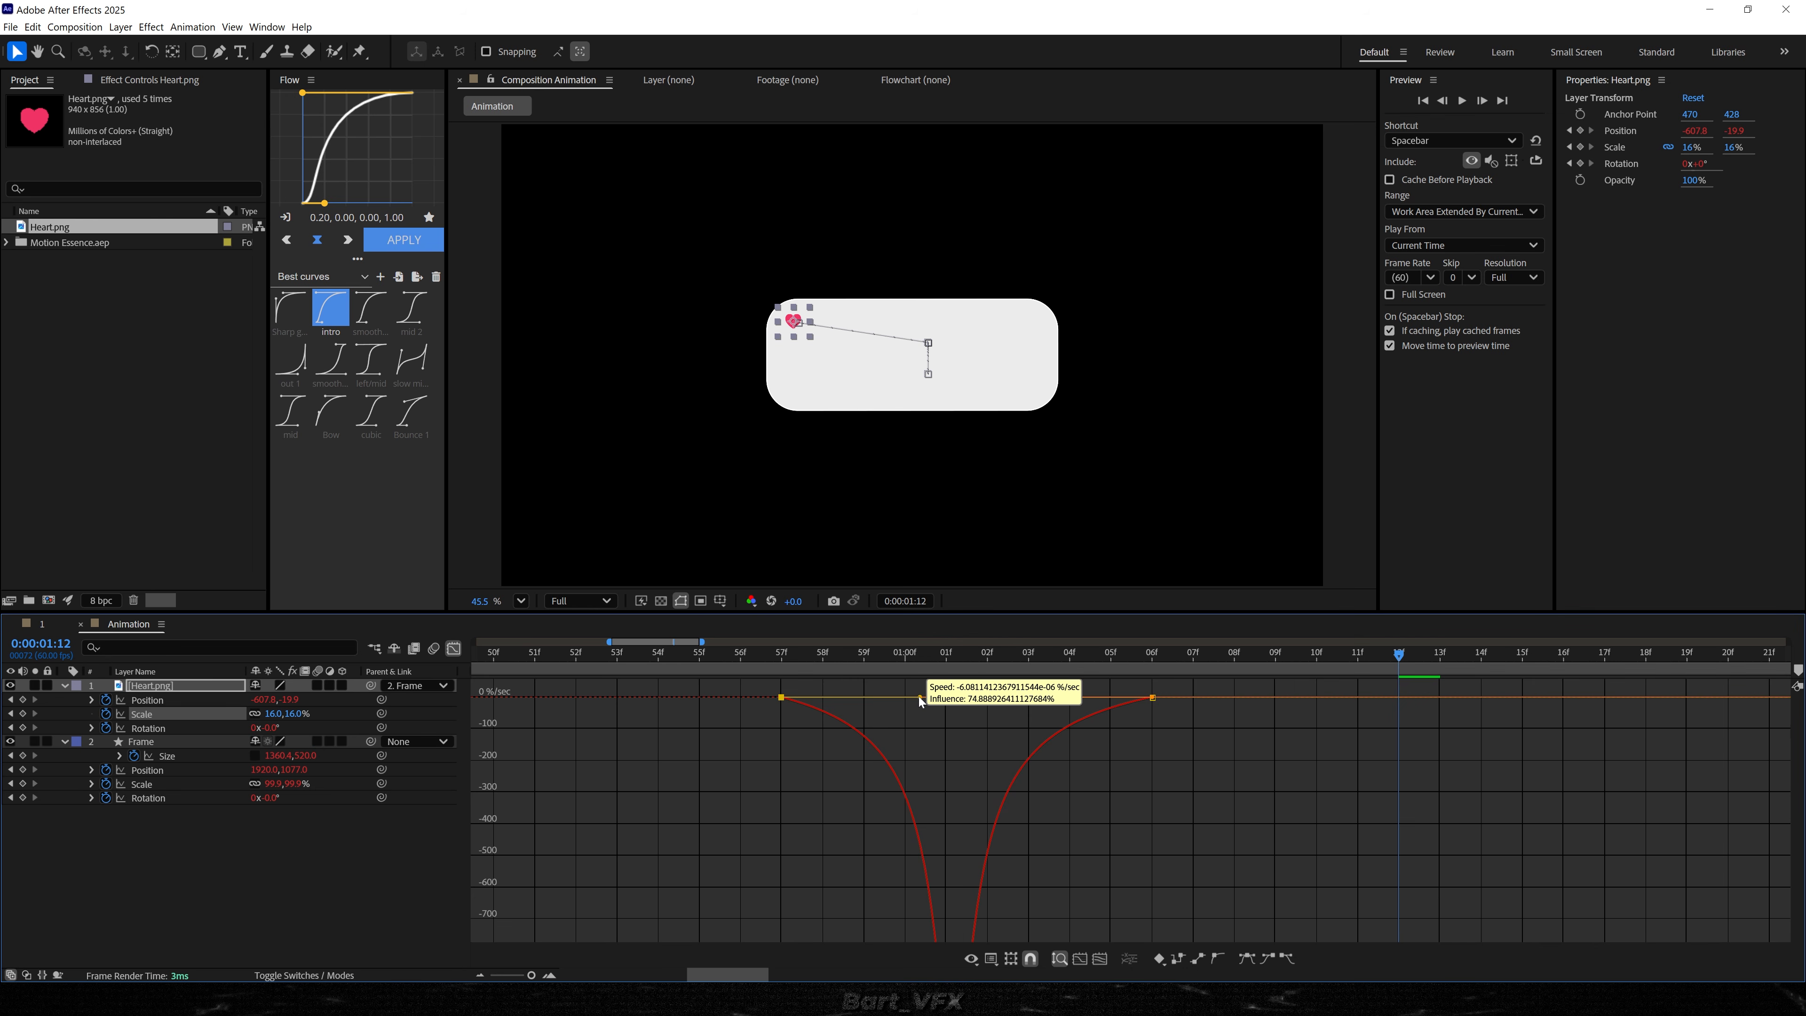
key("space")
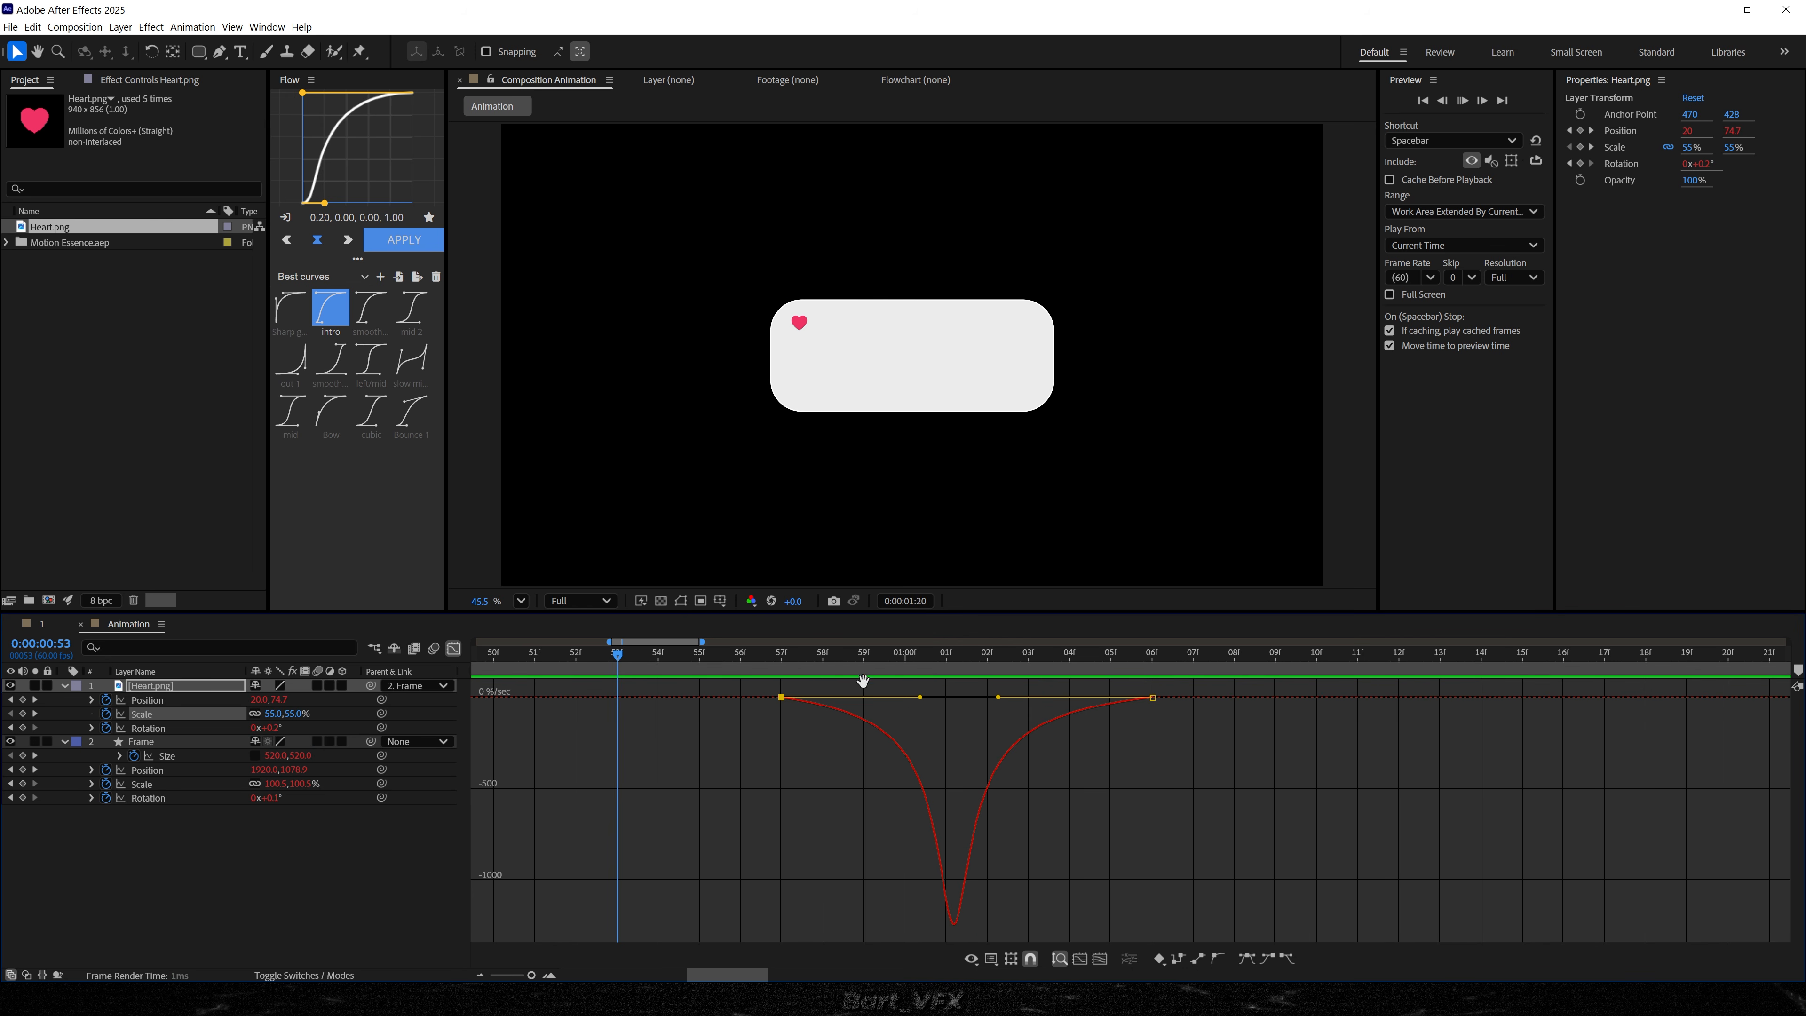
key("space")
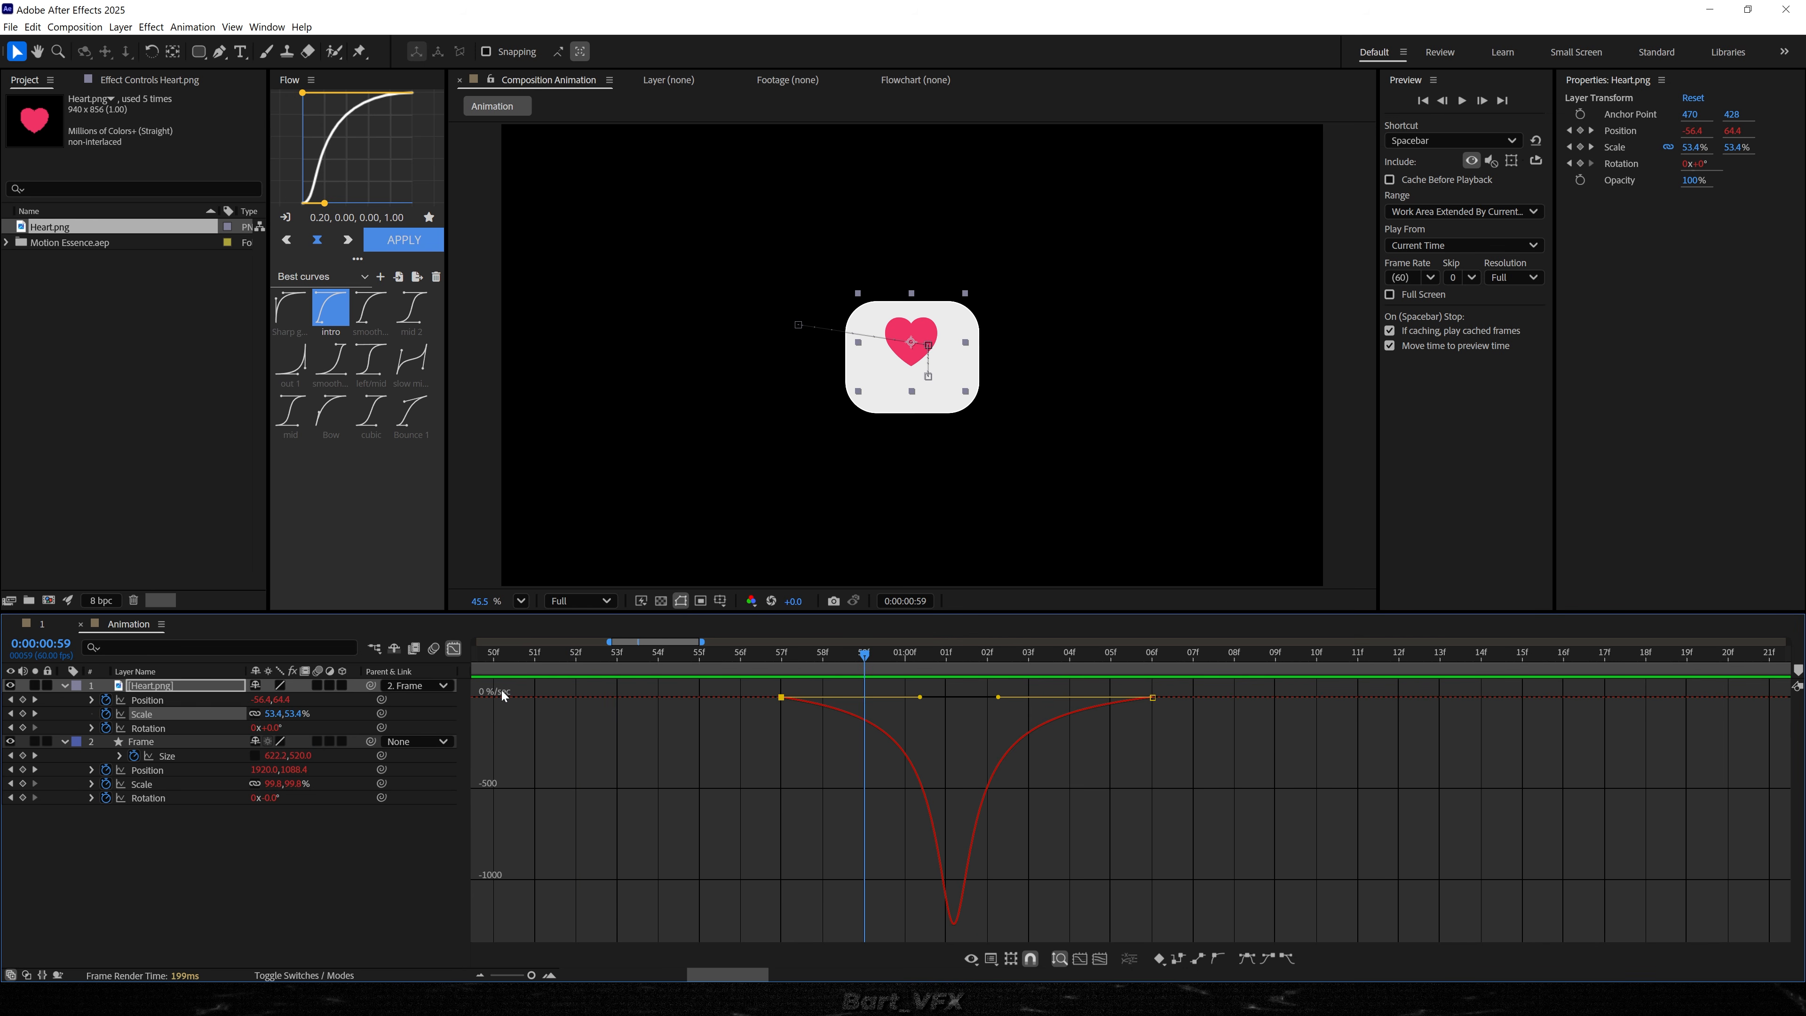
- Shift Heart.png's last Position keyframe to 0:00:01:08, lengthen its incoming ease in the speed graph for an early peak, and preview it
left_click(457, 649)
key("F2")
left_click_drag(897, 654, 690, 704)
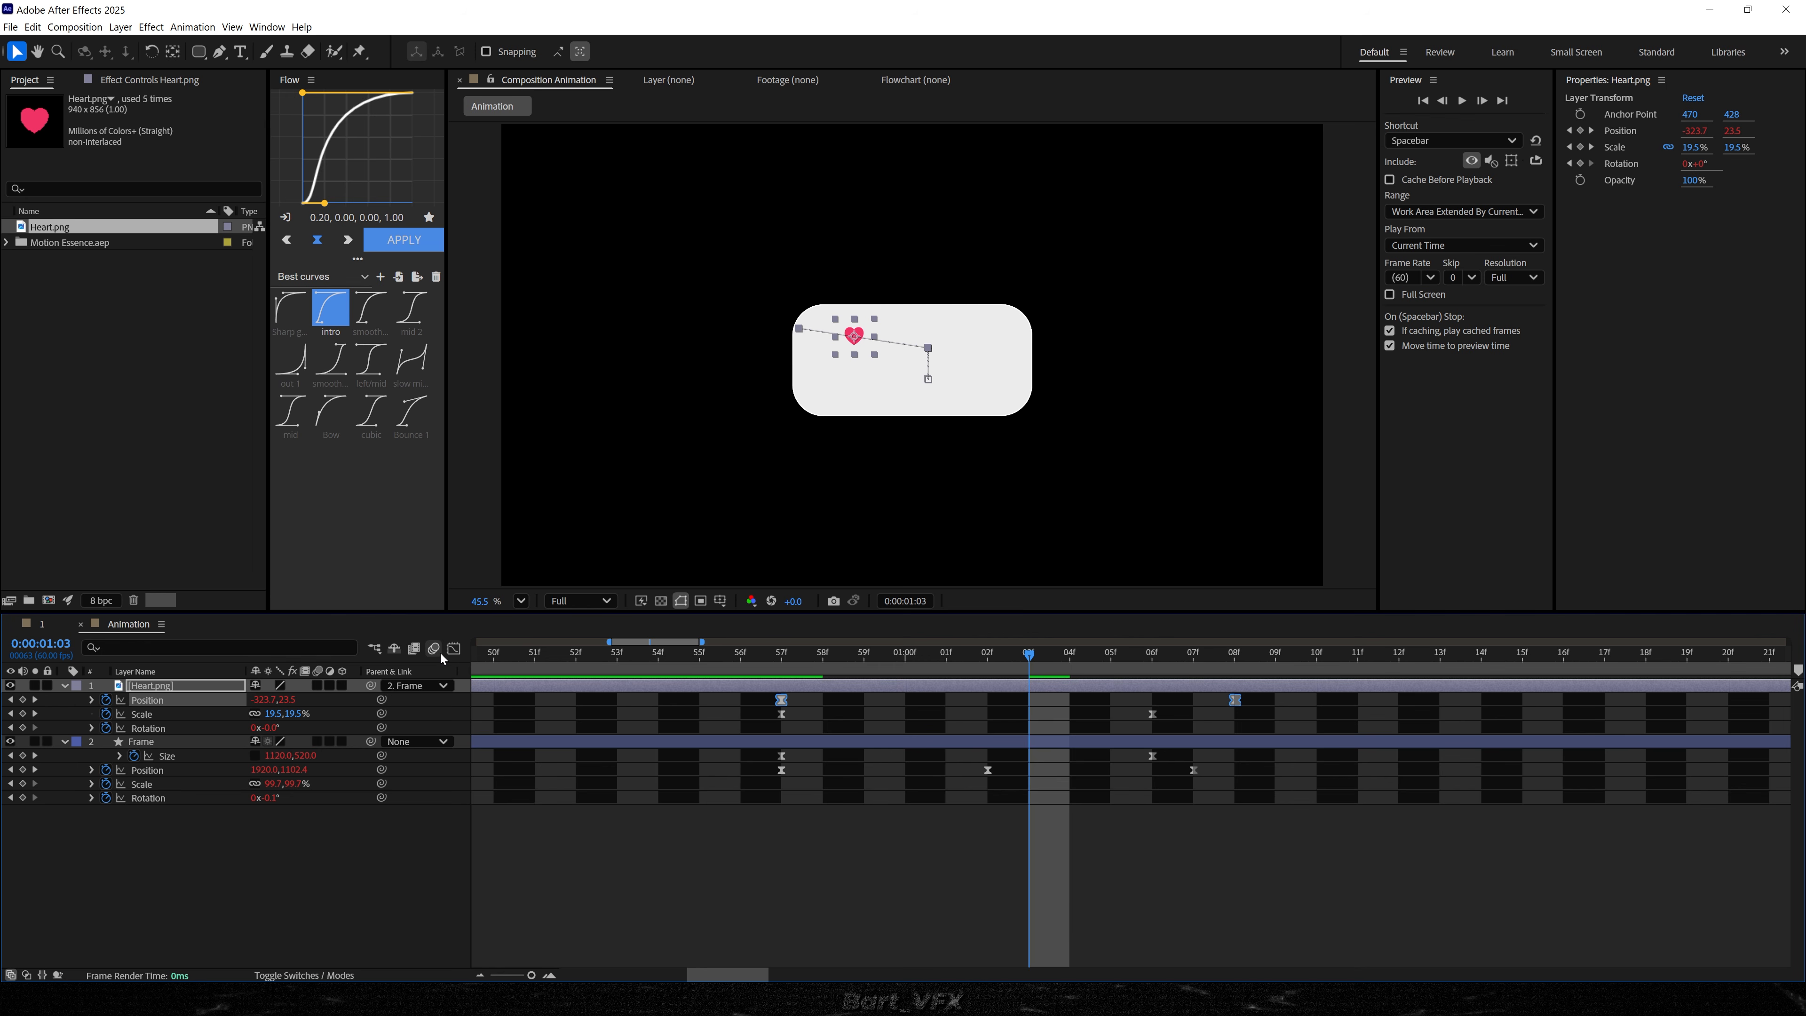
left_click(453, 648)
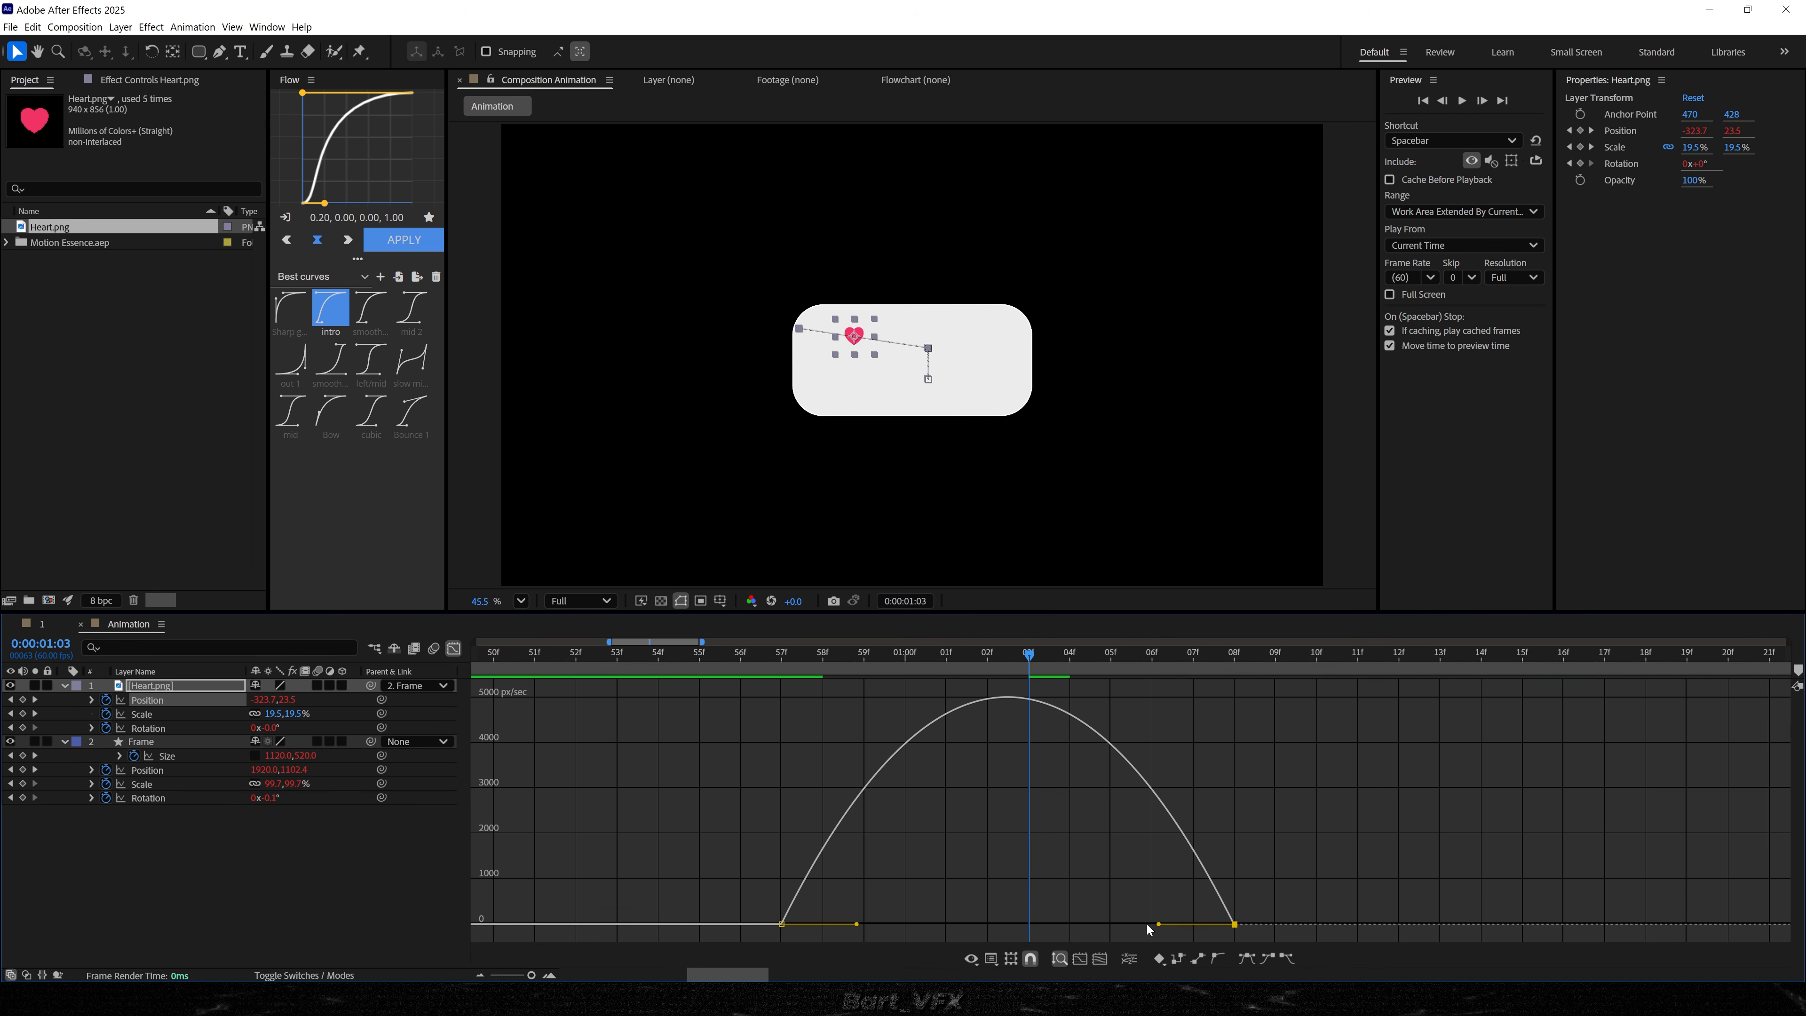
left_click_drag(1147, 924, 993, 885)
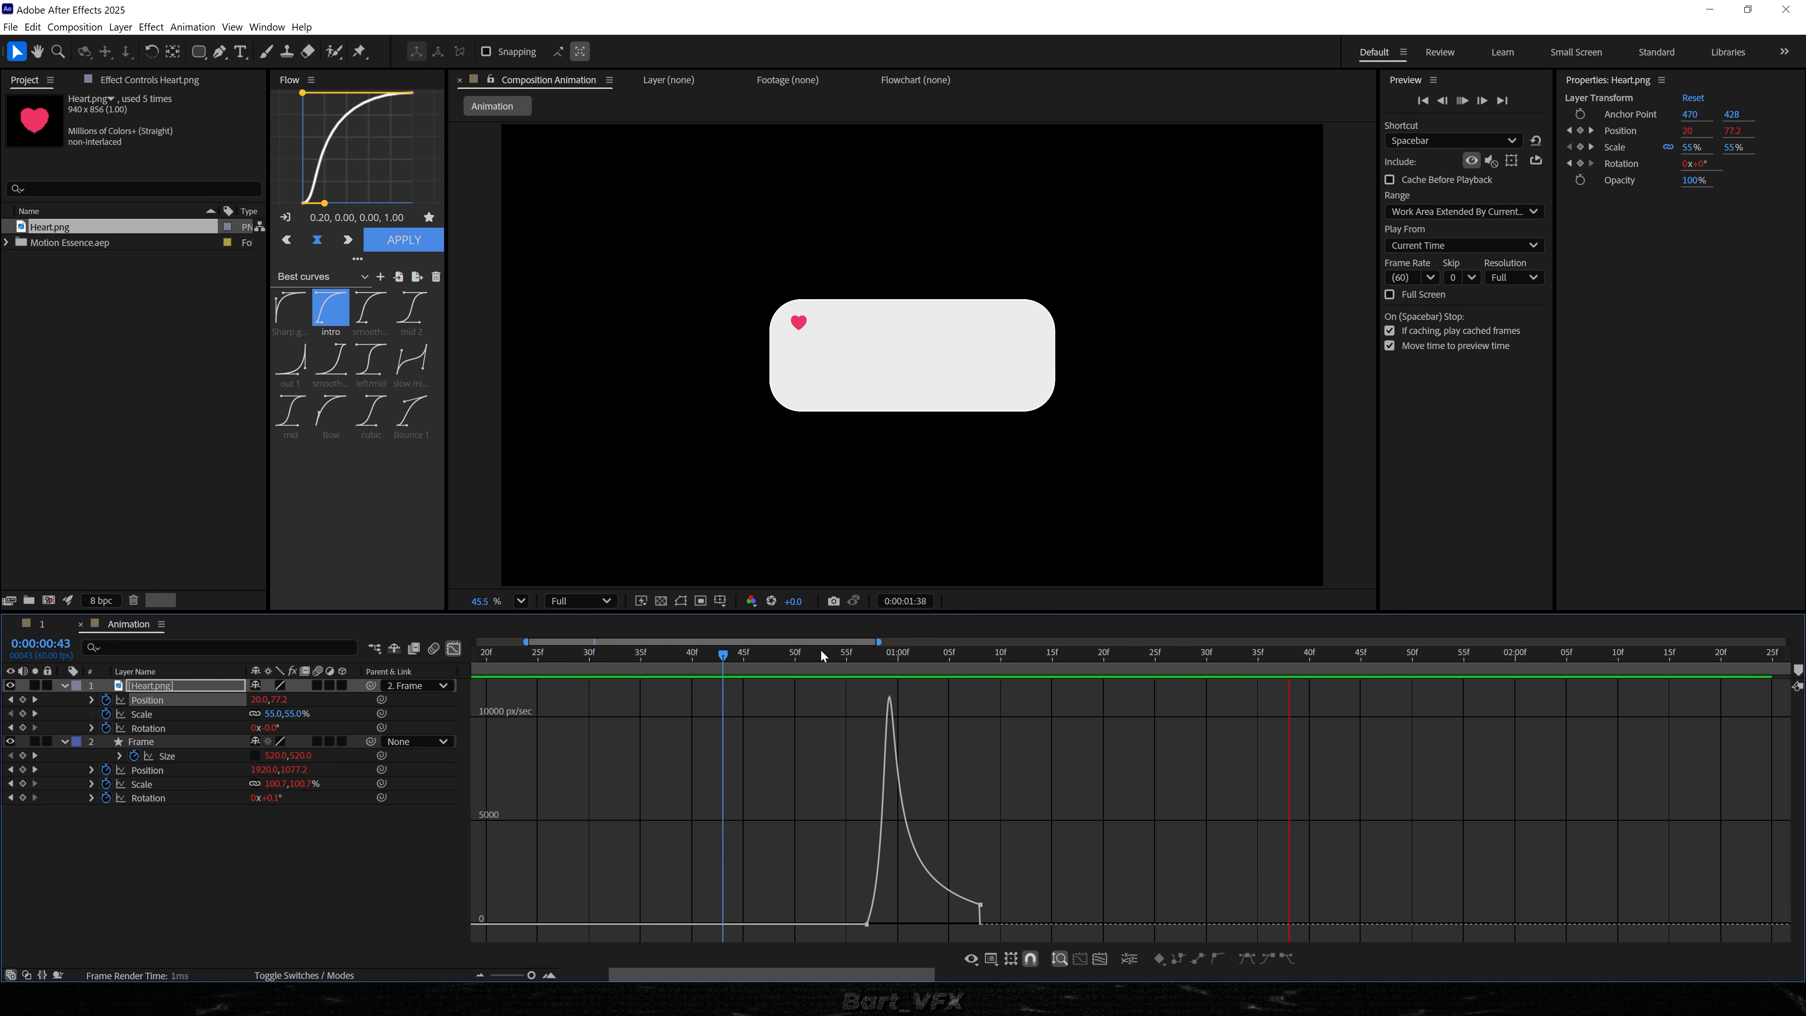
left_click(722, 651)
key("space")
key("space")
key("space")
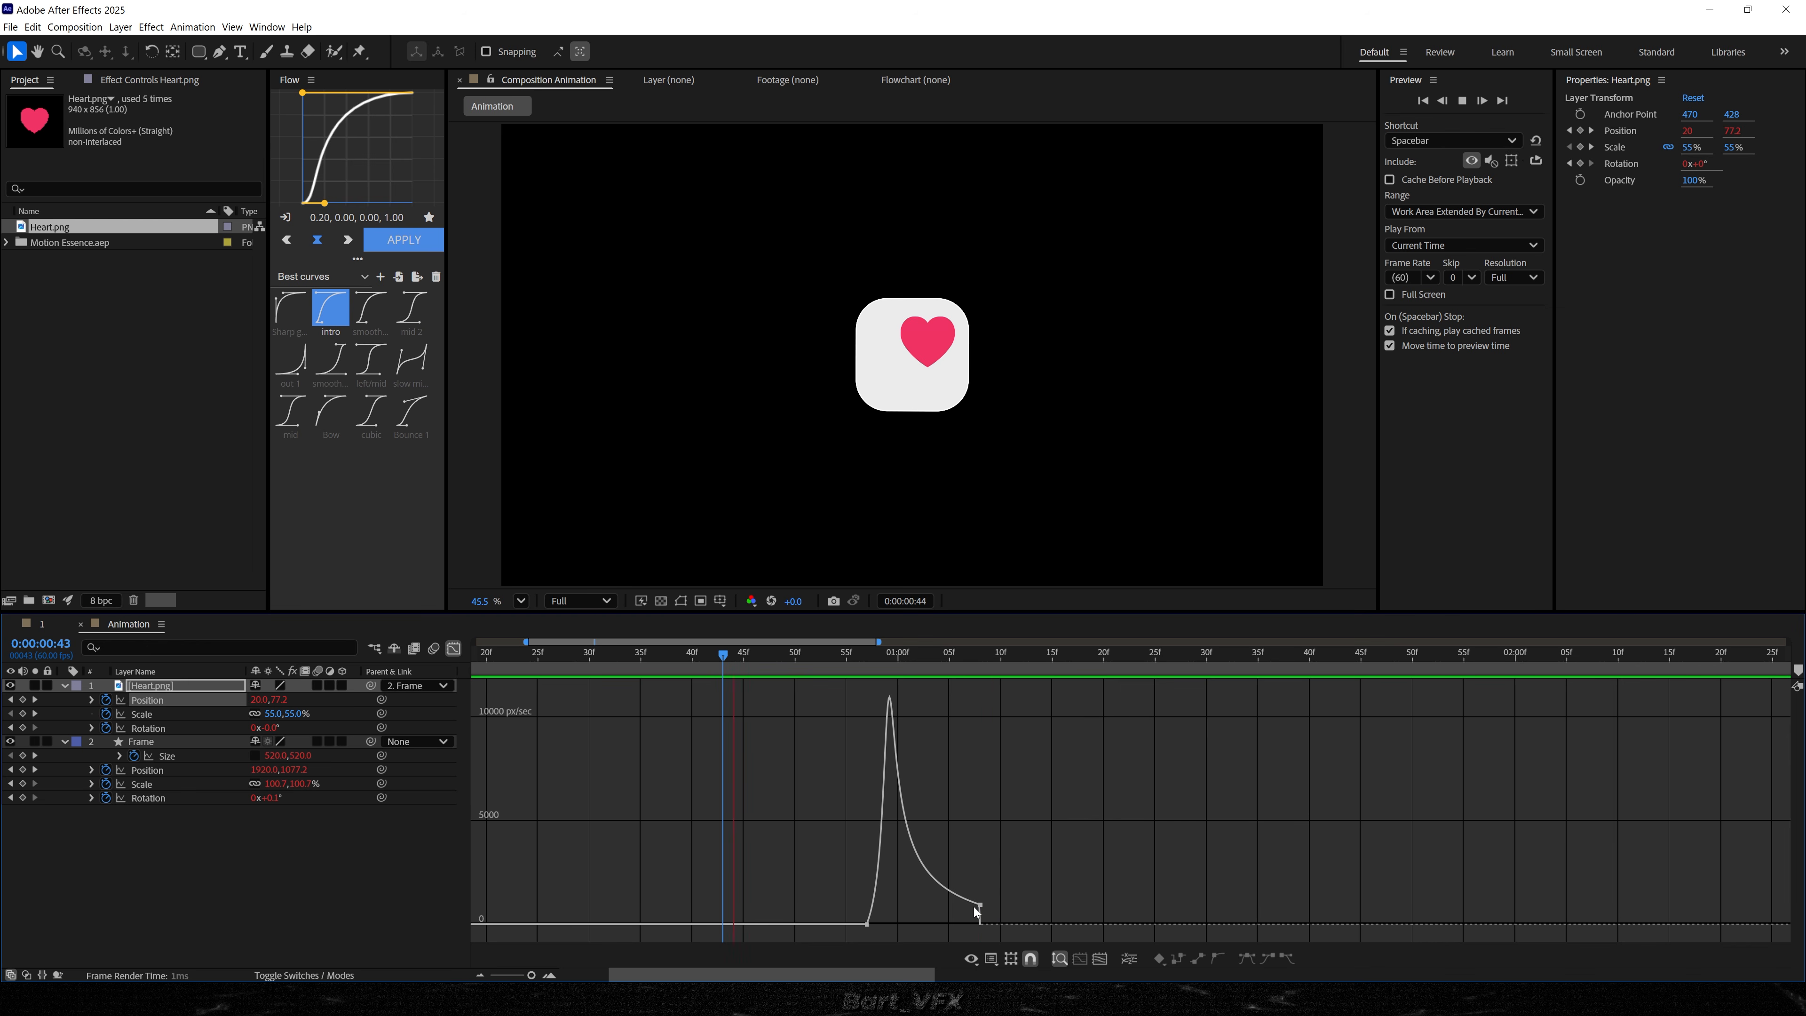
- Lower the incoming speed of Heart.png's last Position keyframe close to zero and preview the heart's movement
left_click(978, 906)
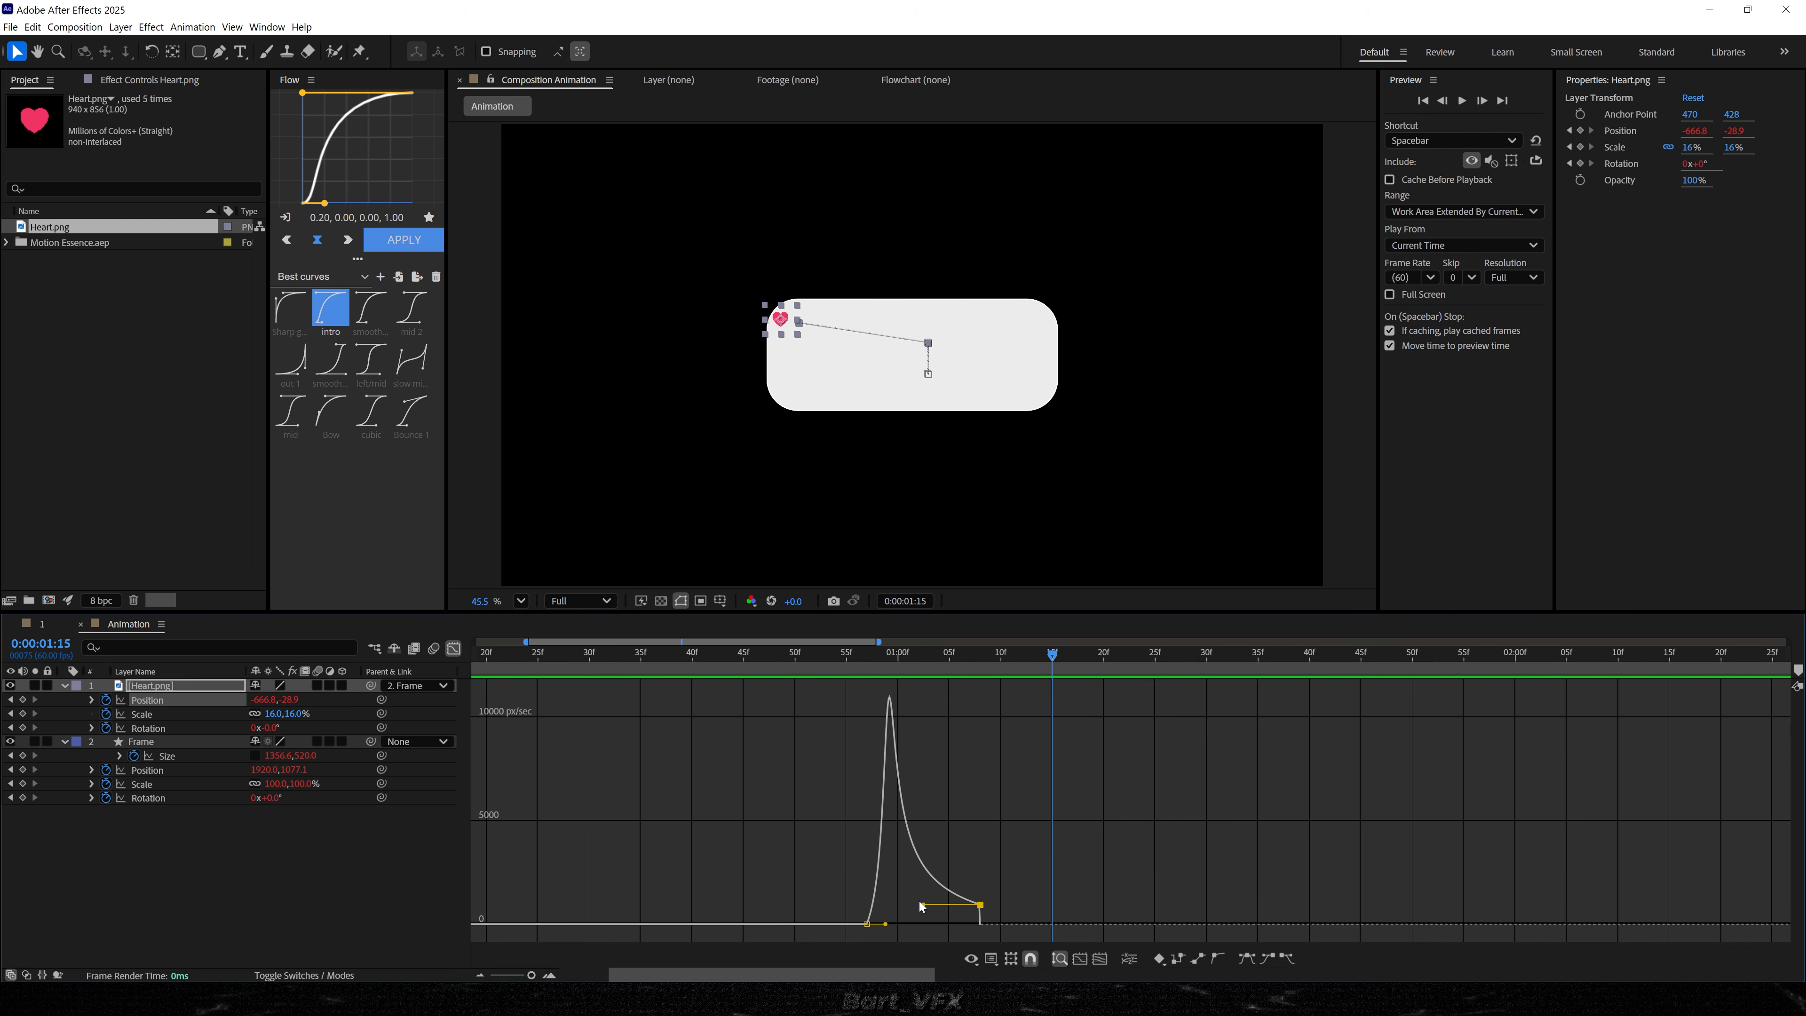
left_click(919, 901)
left_click_drag(1012, 919, 954, 884)
left_click_drag(921, 903, 923, 917)
left_click_drag(818, 656, 765, 656)
key("space")
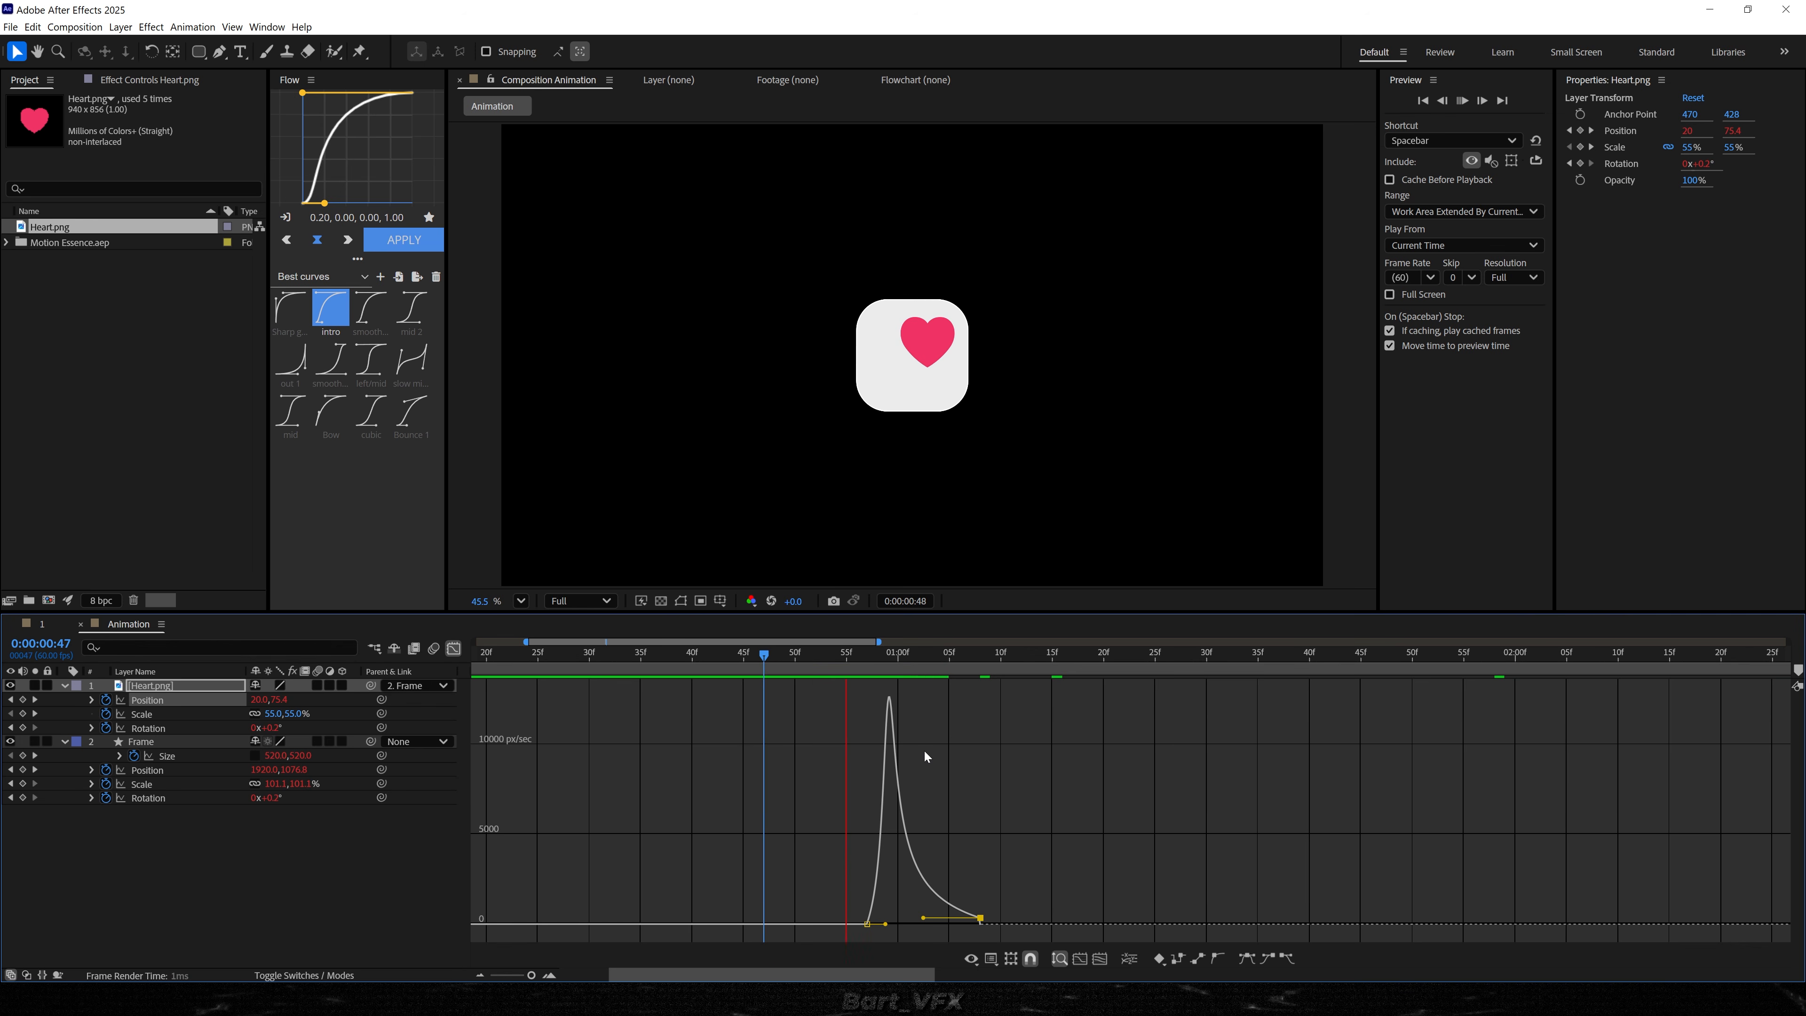
left_click(650, 658)
key("space")
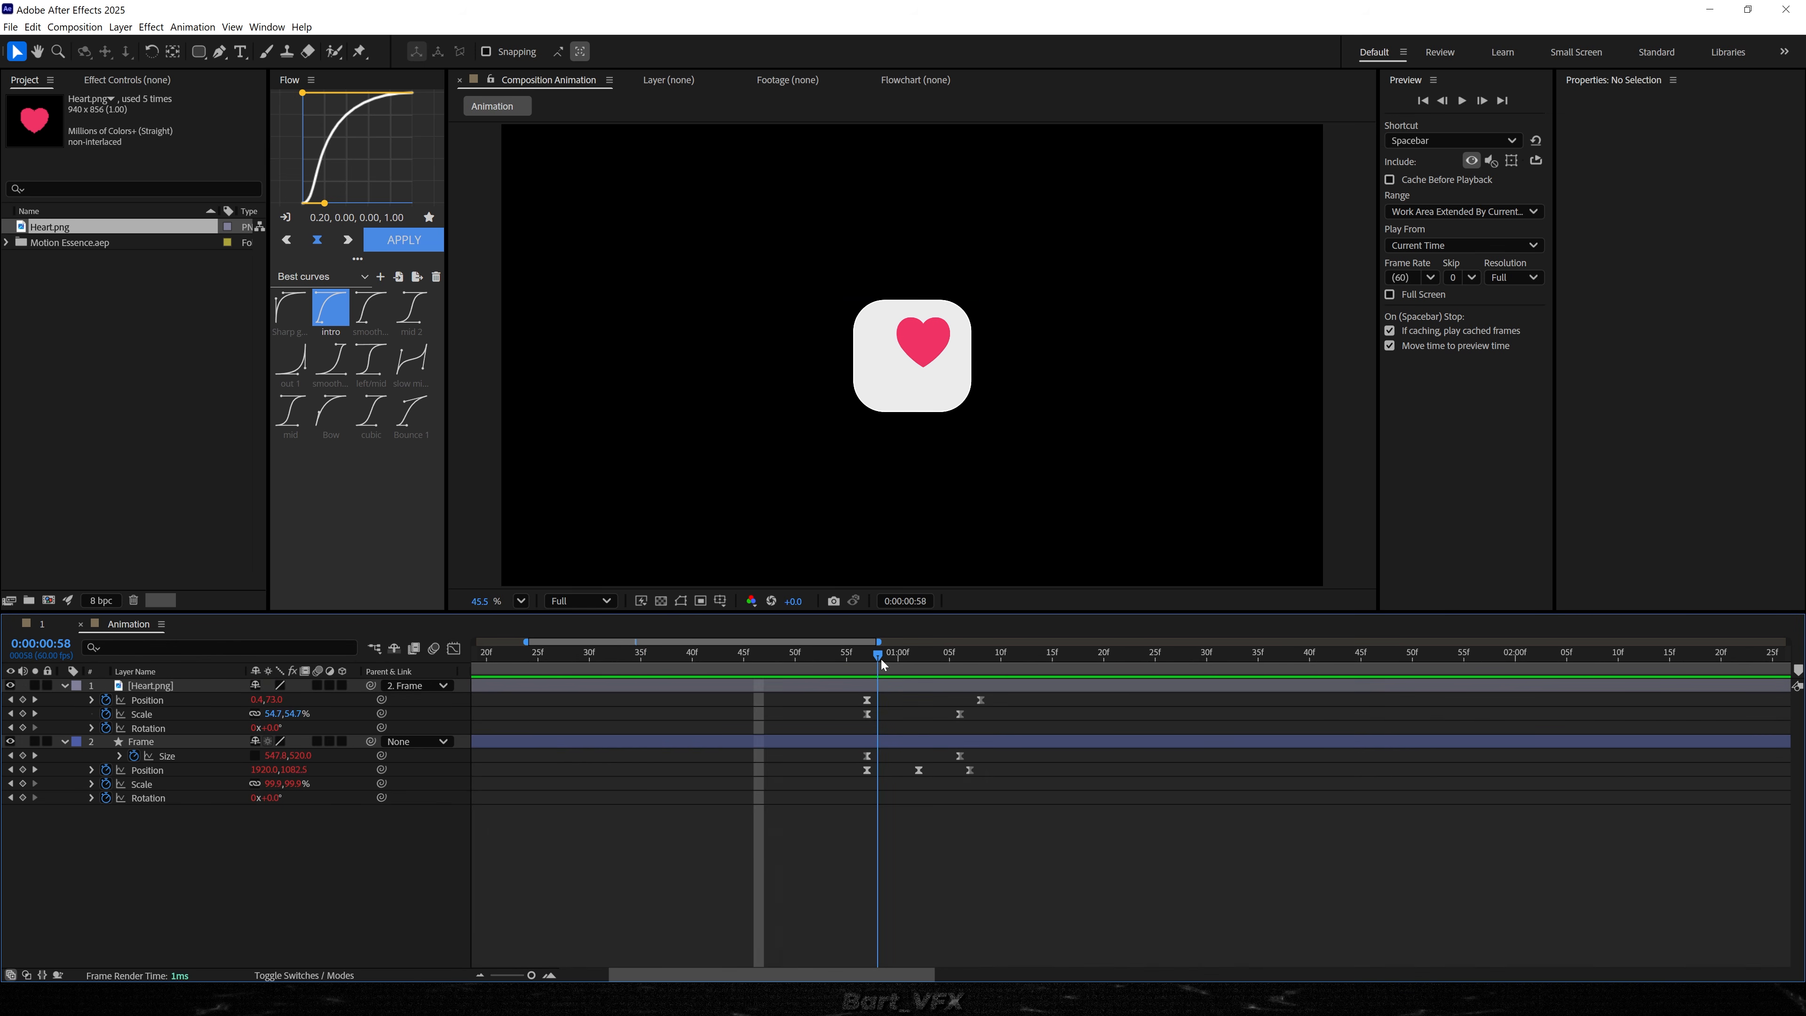
- Reshape Frame's rectangle Size speed graph to peak early and slow gradually into the 0:00:01:06 keyframe, then preview the widening
left_click_drag(880, 659, 887, 659)
left_click_drag(989, 753, 589, 736)
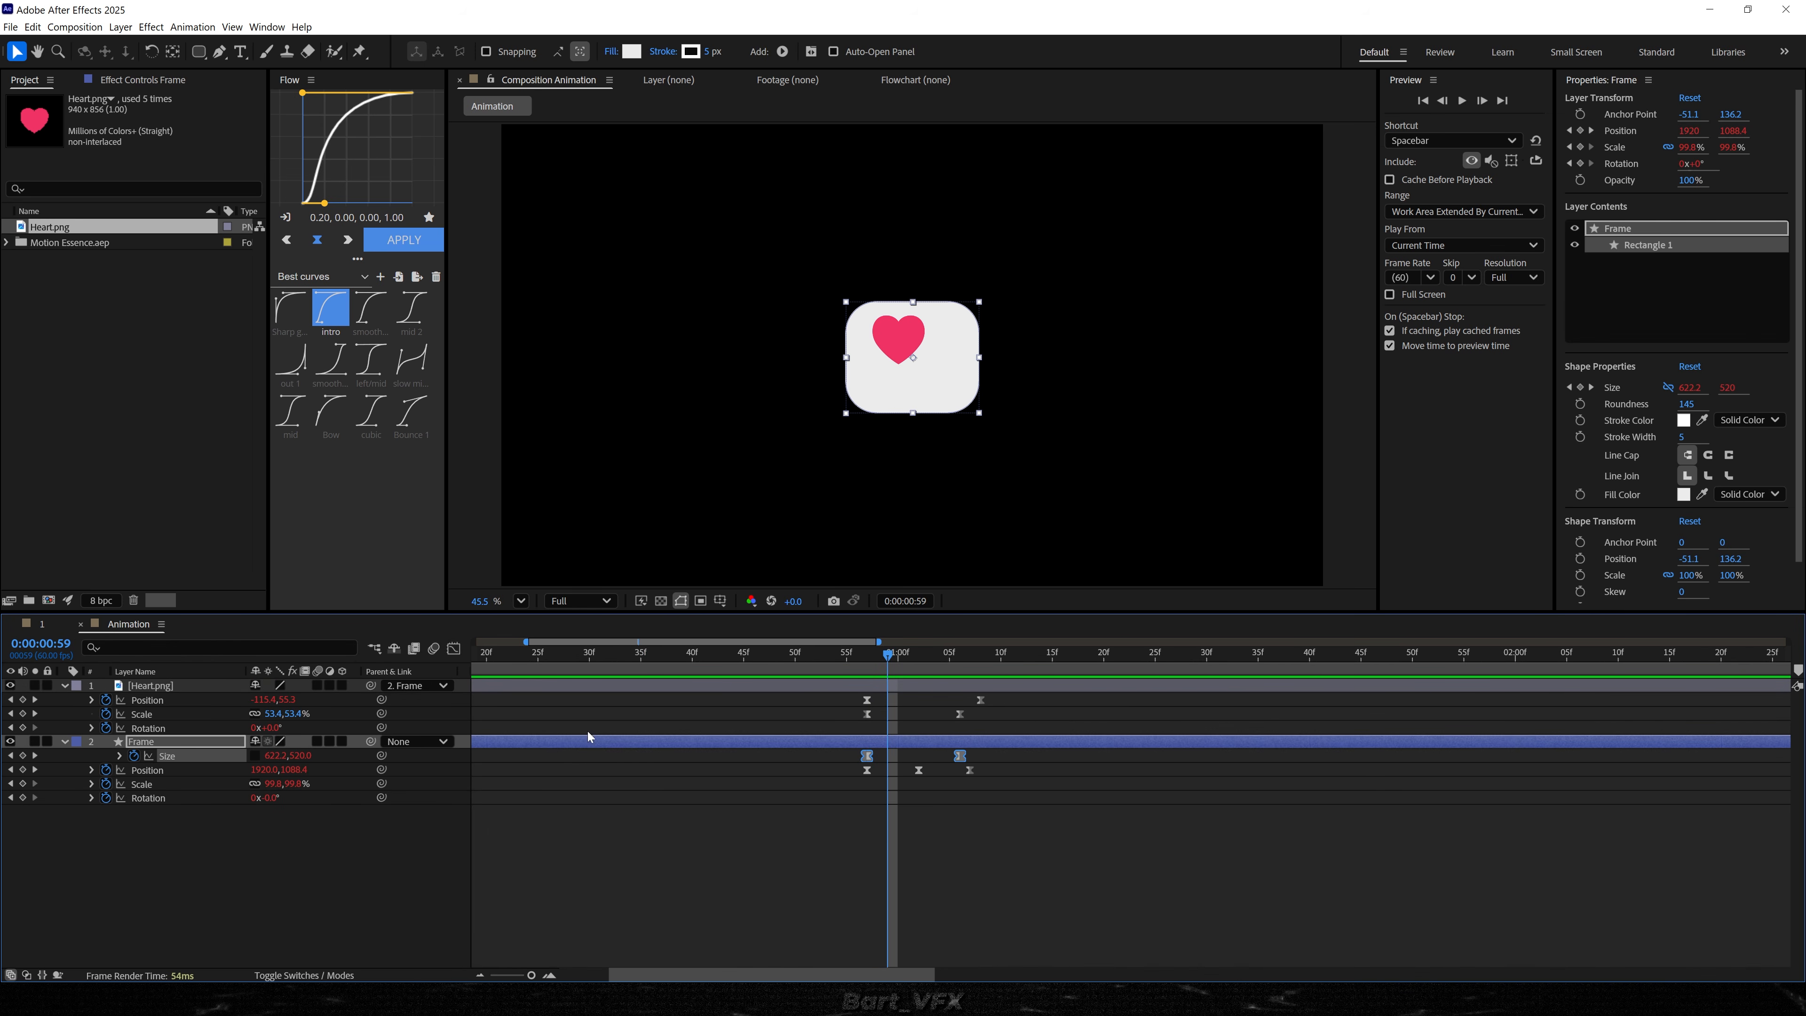
left_click(454, 648)
left_click_drag(940, 923, 927, 938)
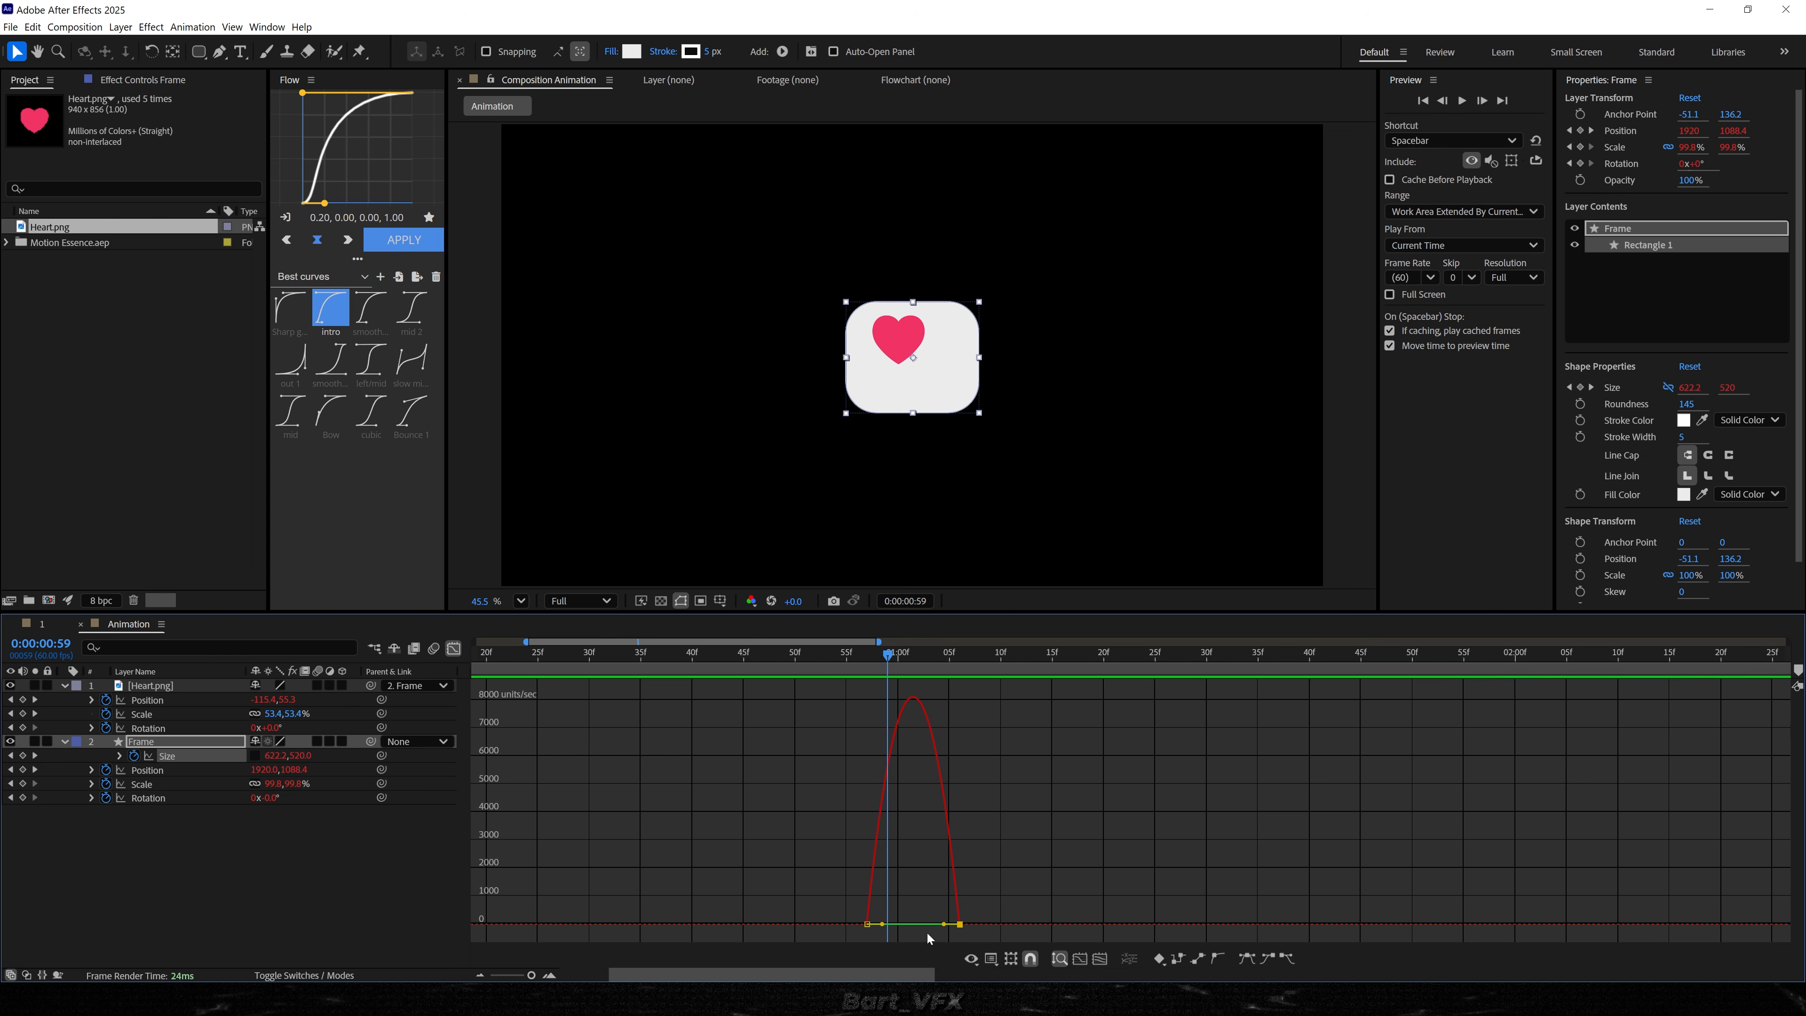
scroll(927, 938, "up", 2)
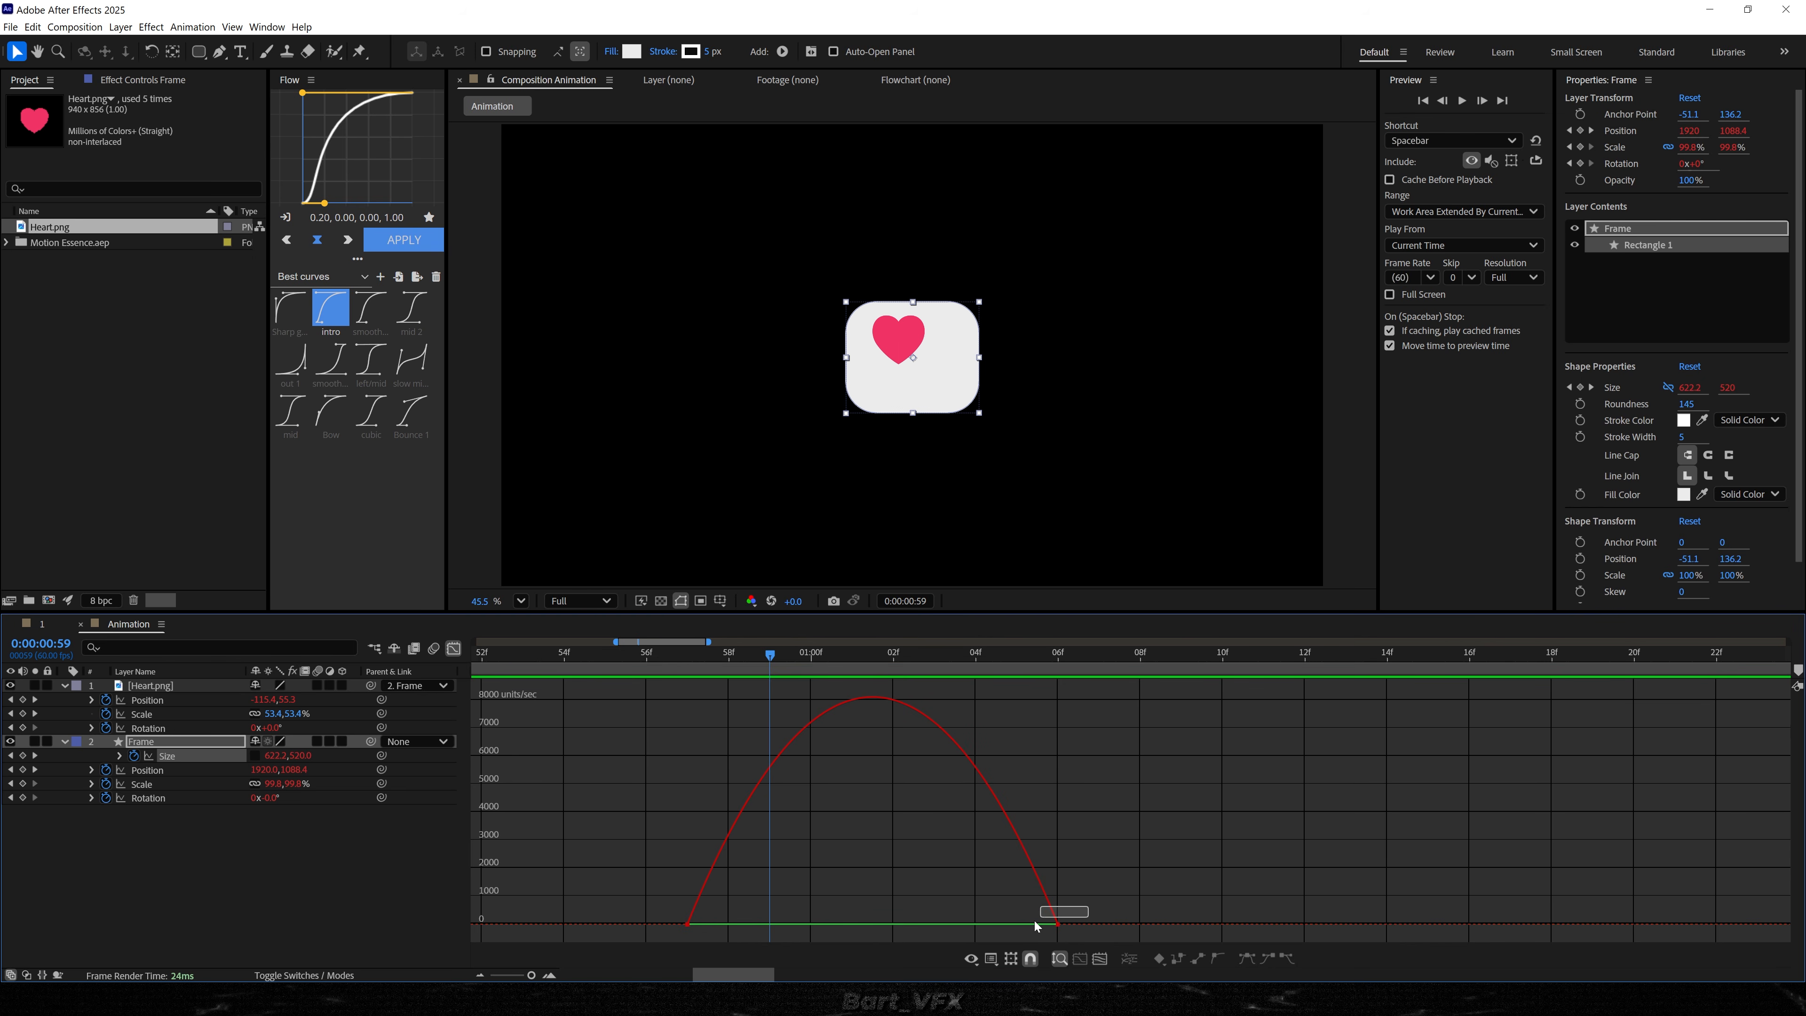
left_click_drag(995, 924, 868, 889)
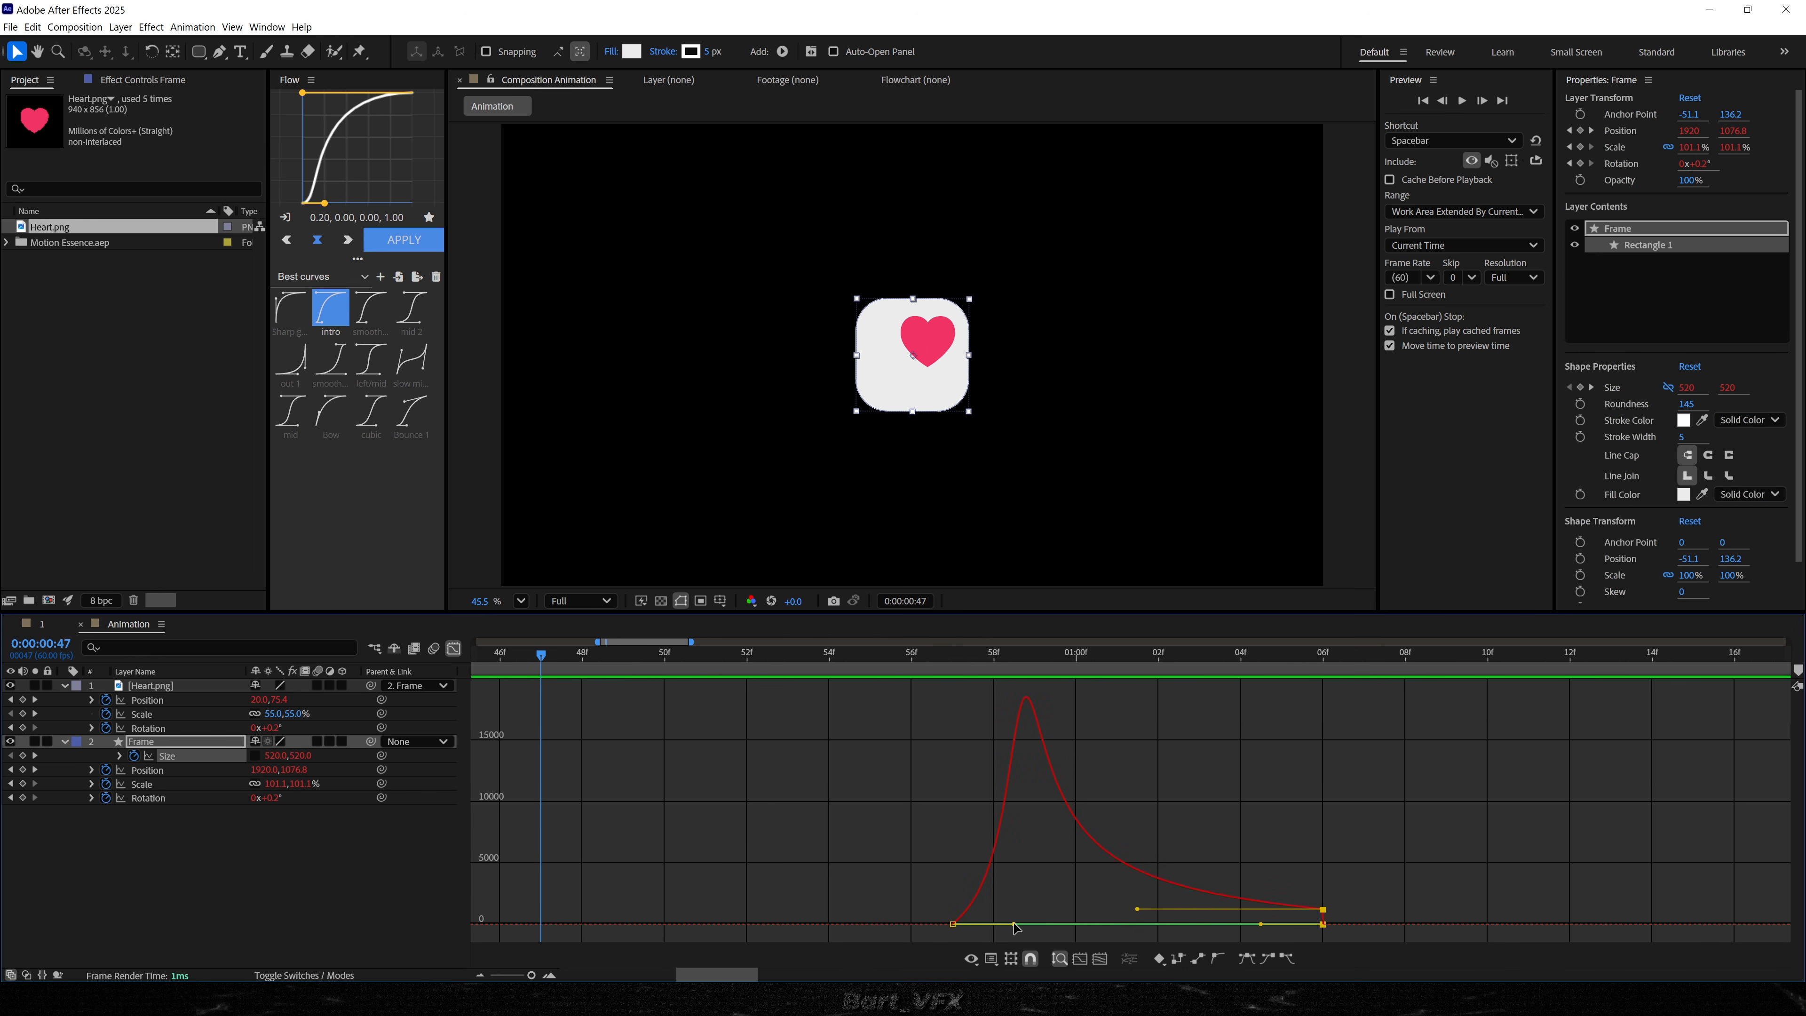
left_click_drag(1015, 927, 1162, 912)
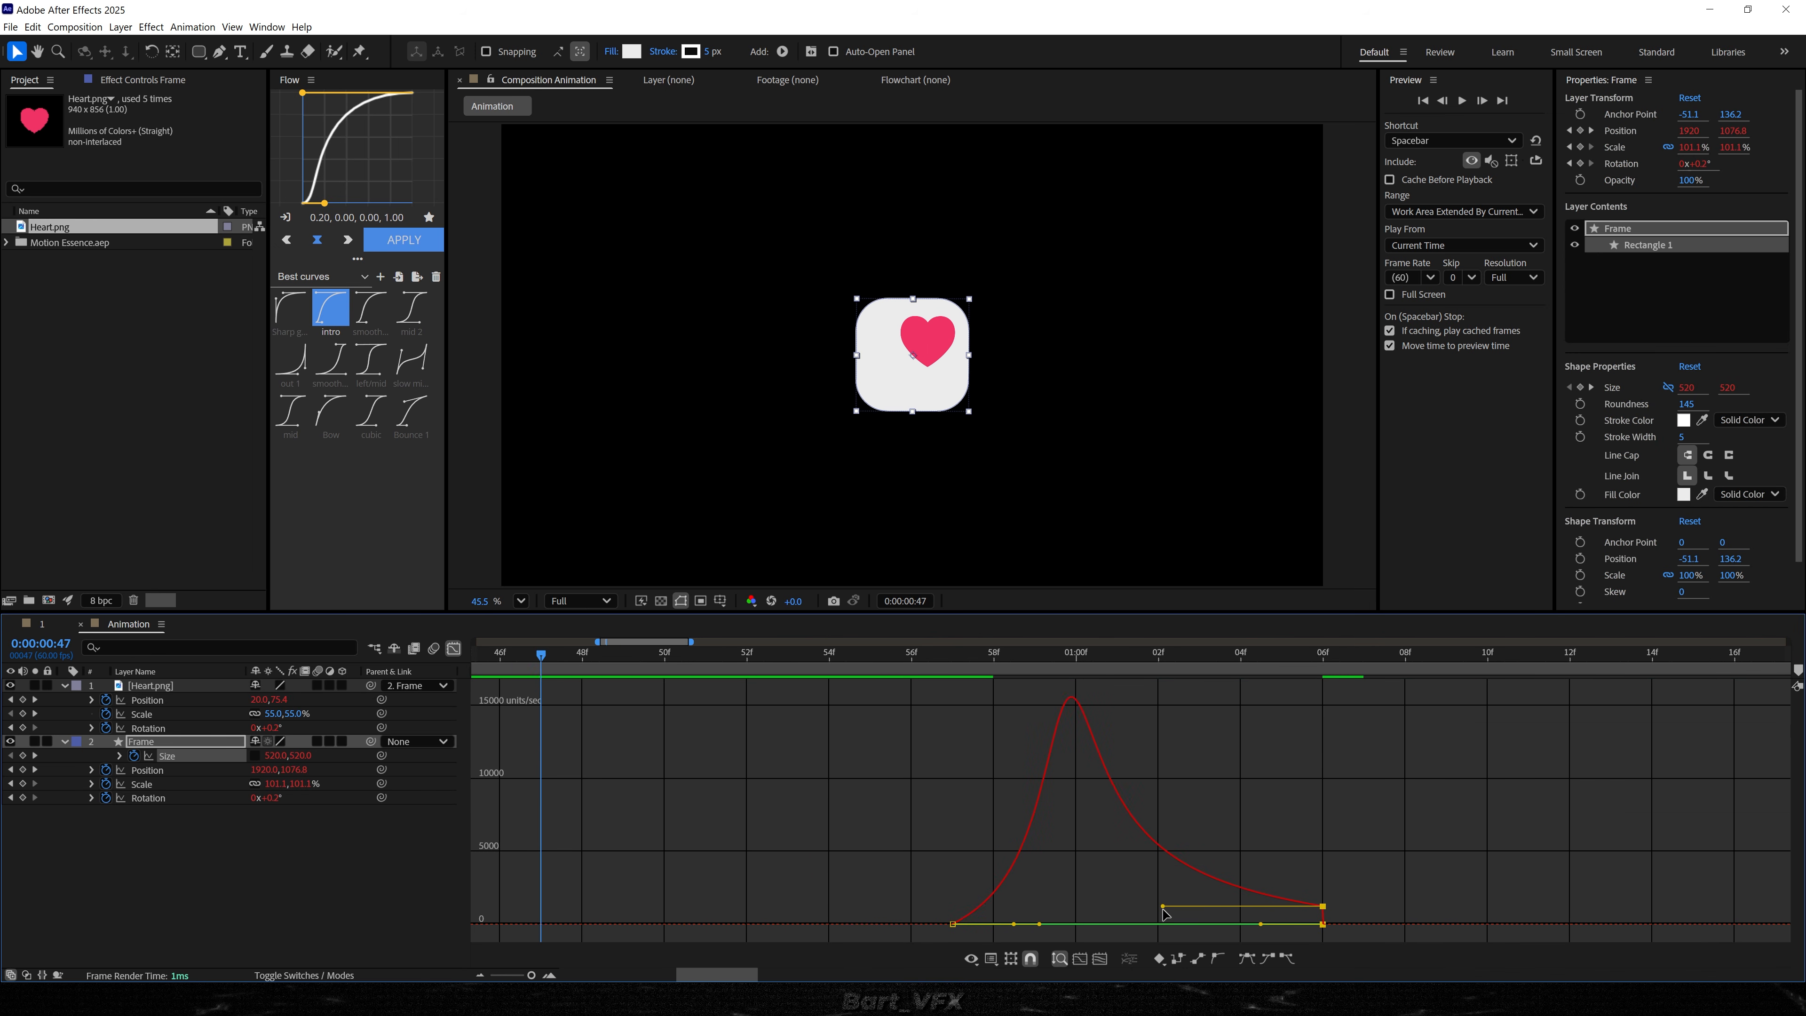
left_click(861, 661)
key("space")
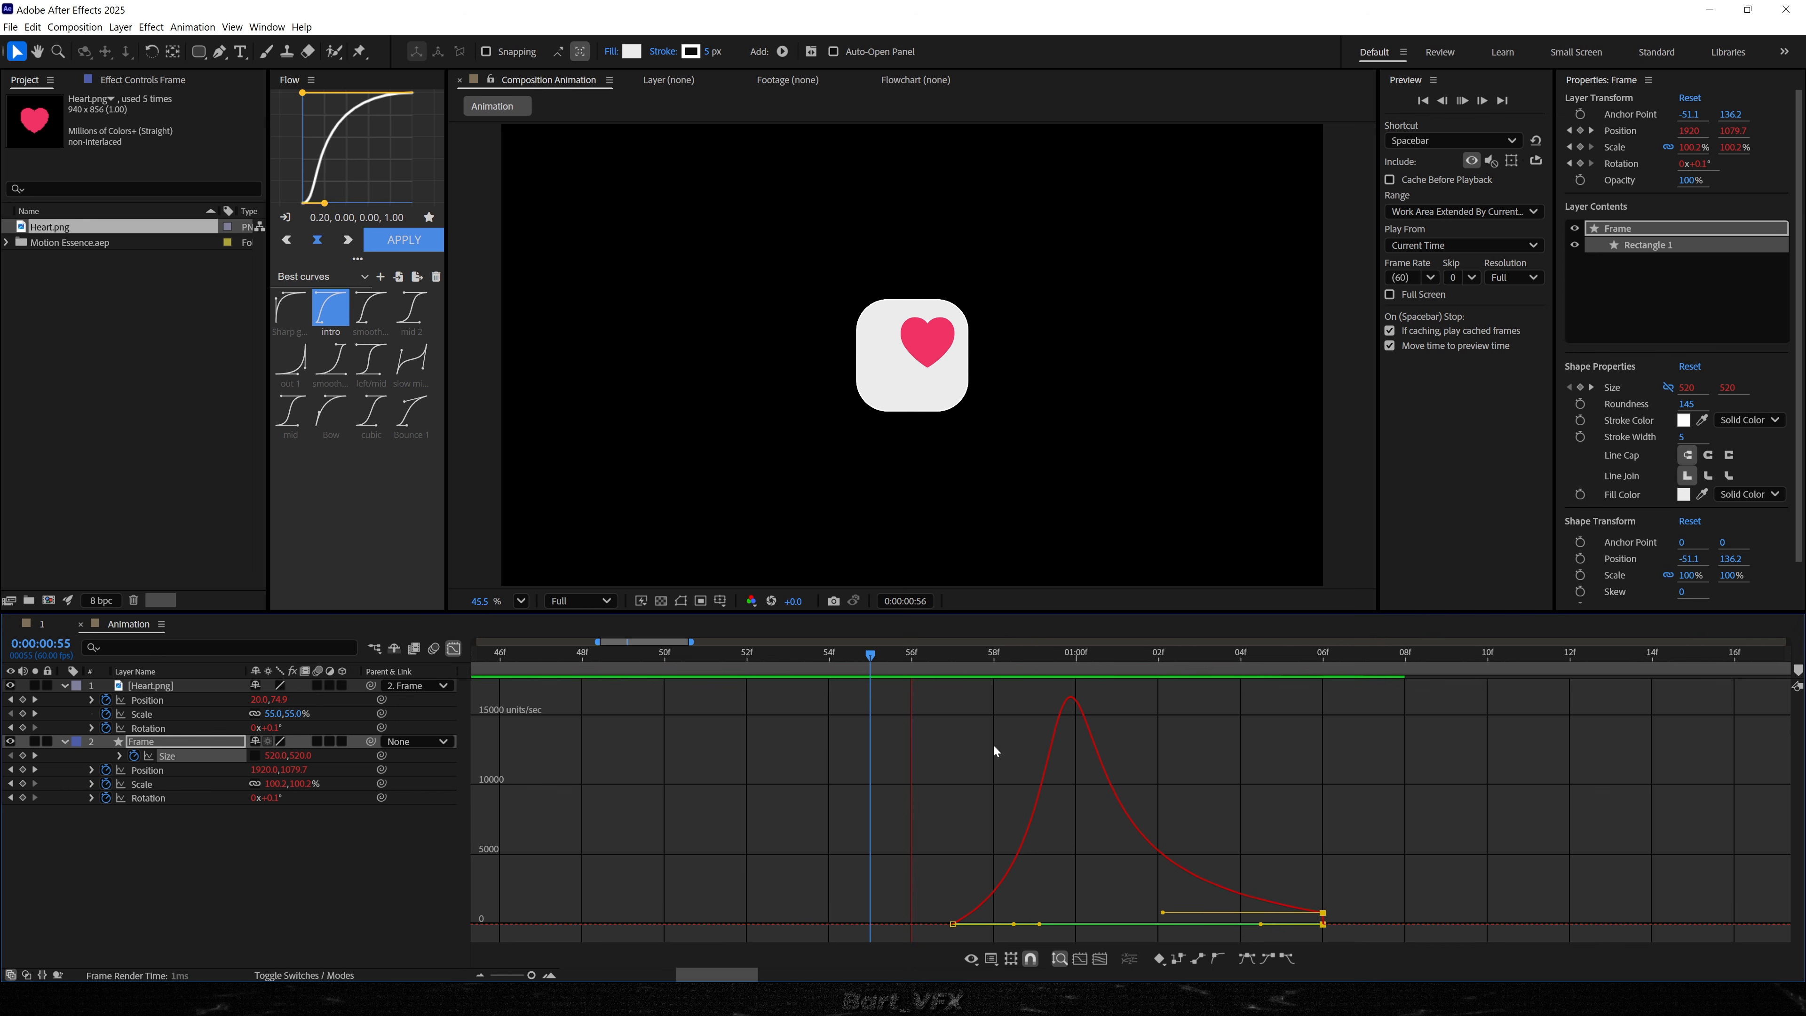
scroll(1042, 776, "down", 4)
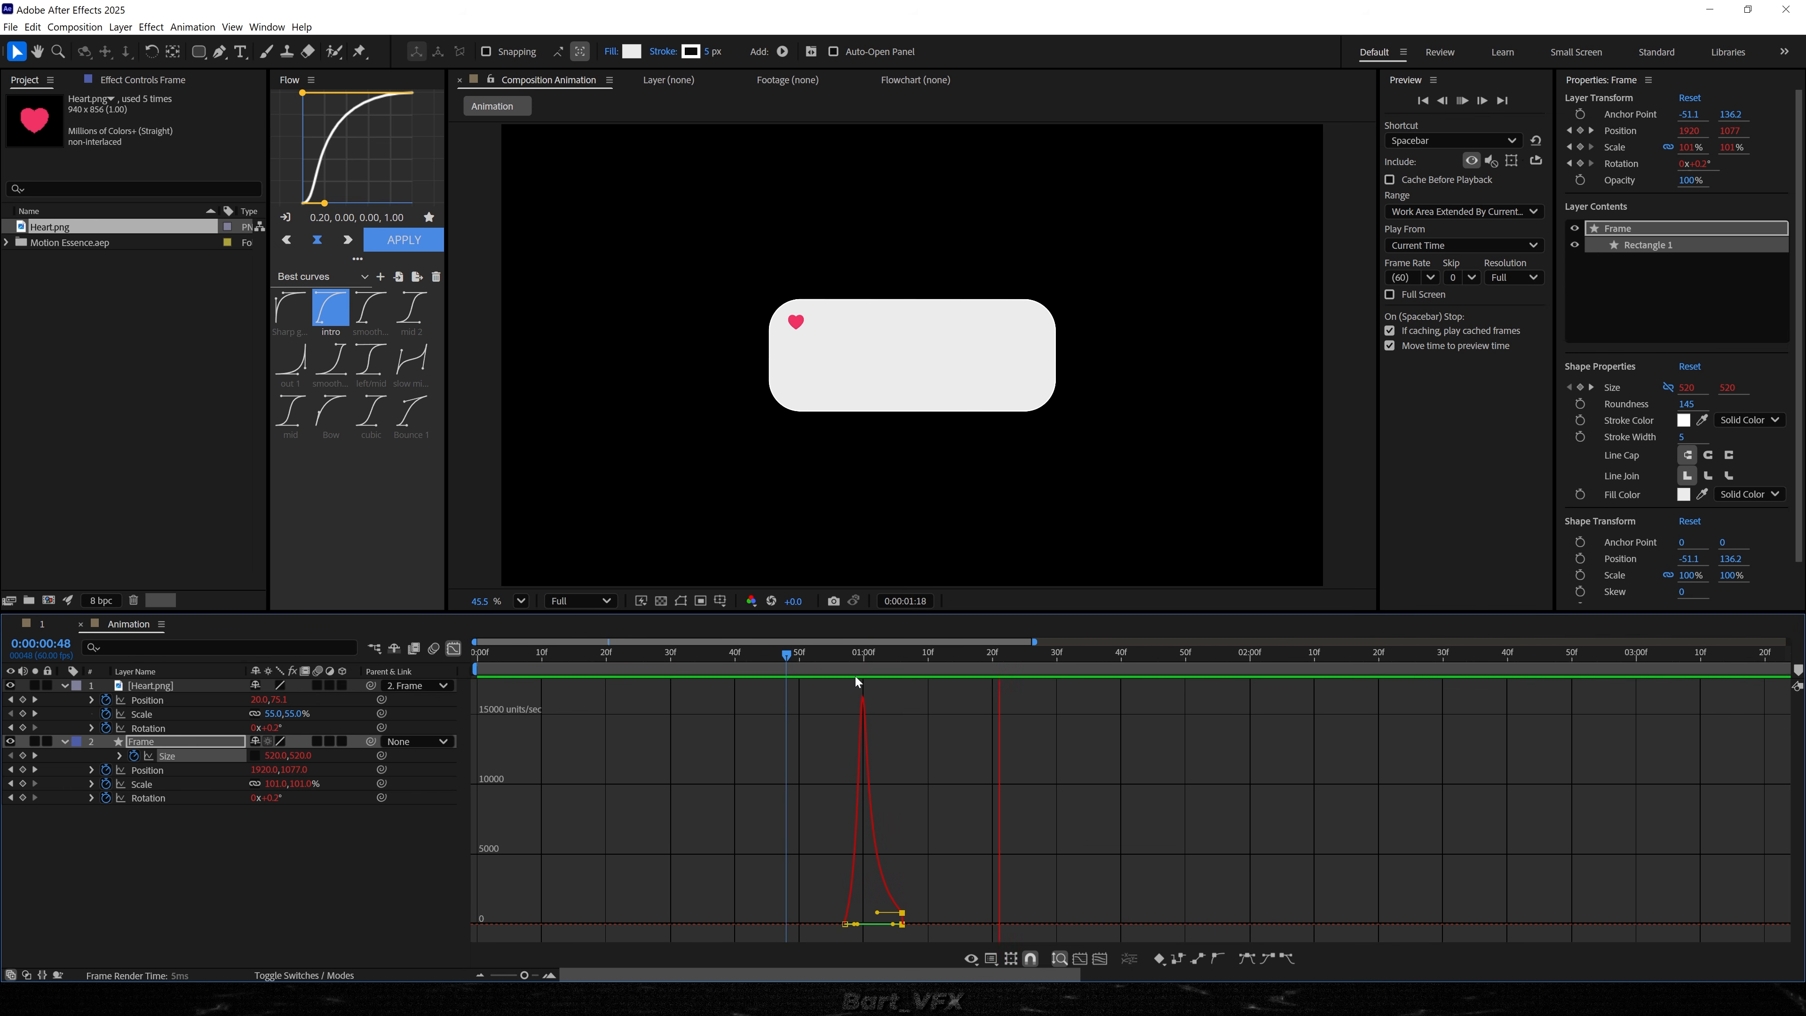
- Lengthen the incoming ease of Frame's last Position keyframe in the speed graph and preview the card transition from 0:00:00:43
left_click(452, 648)
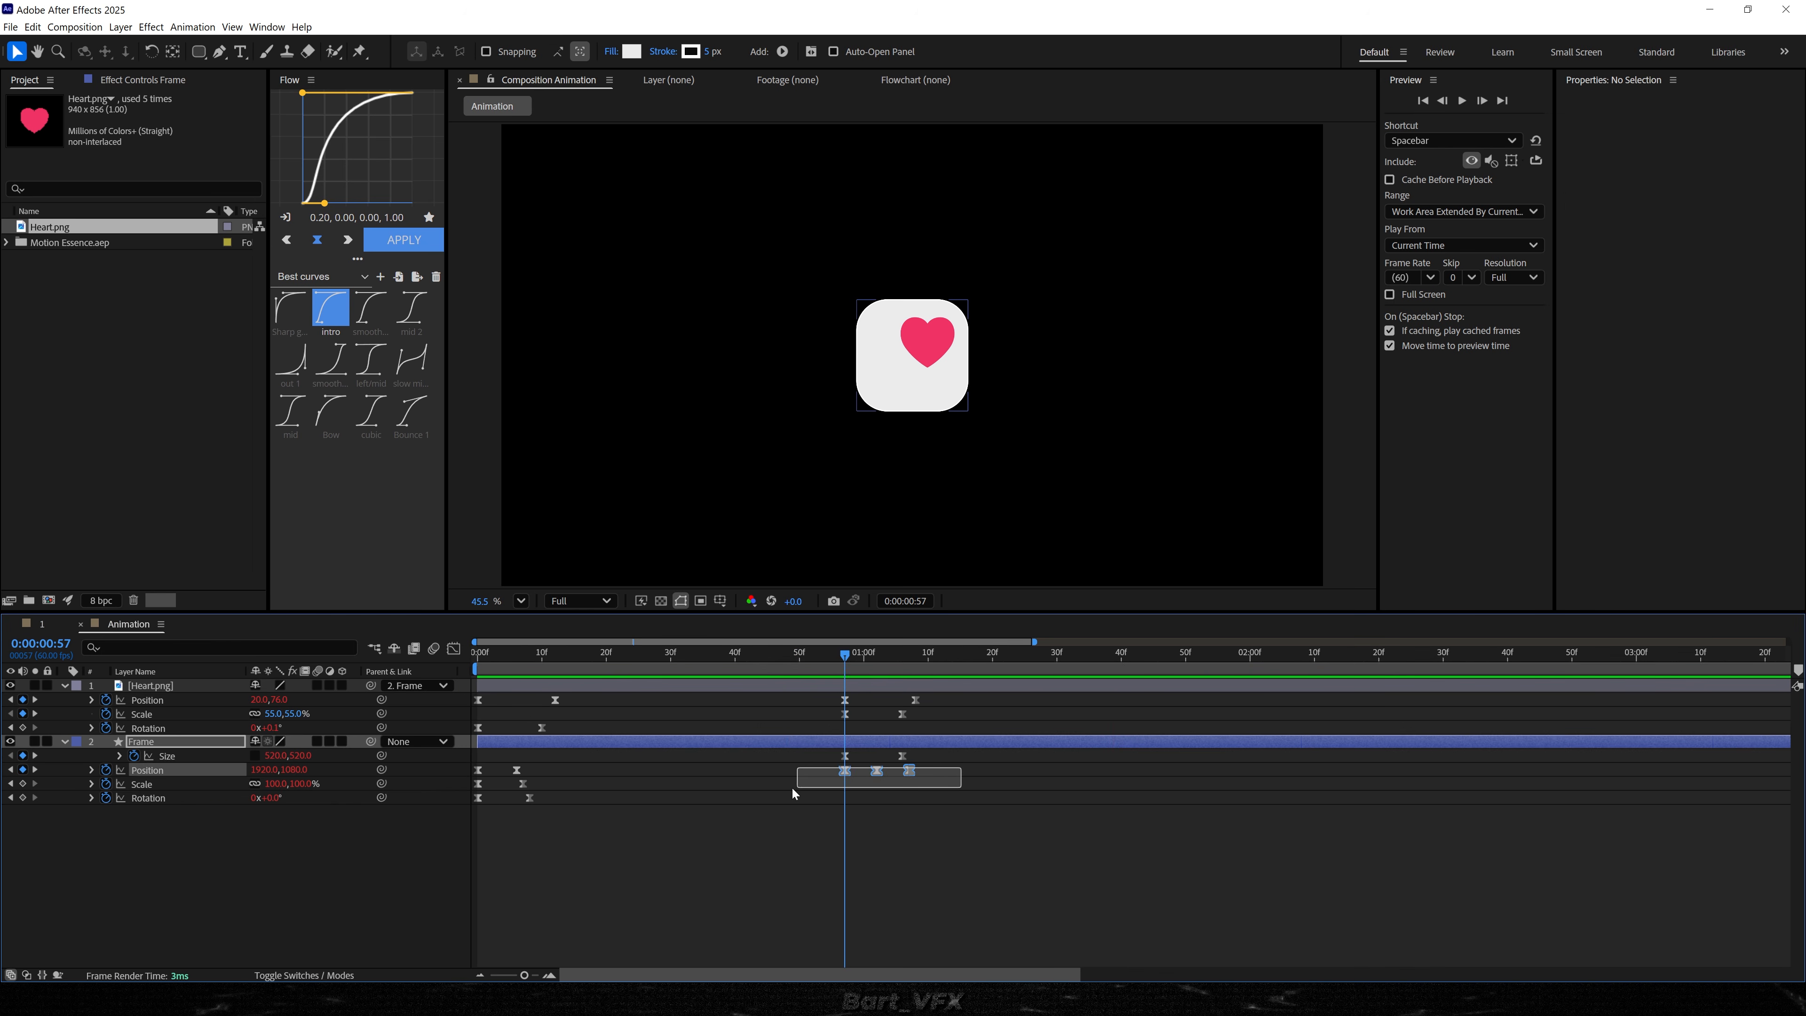
left_click(452, 648)
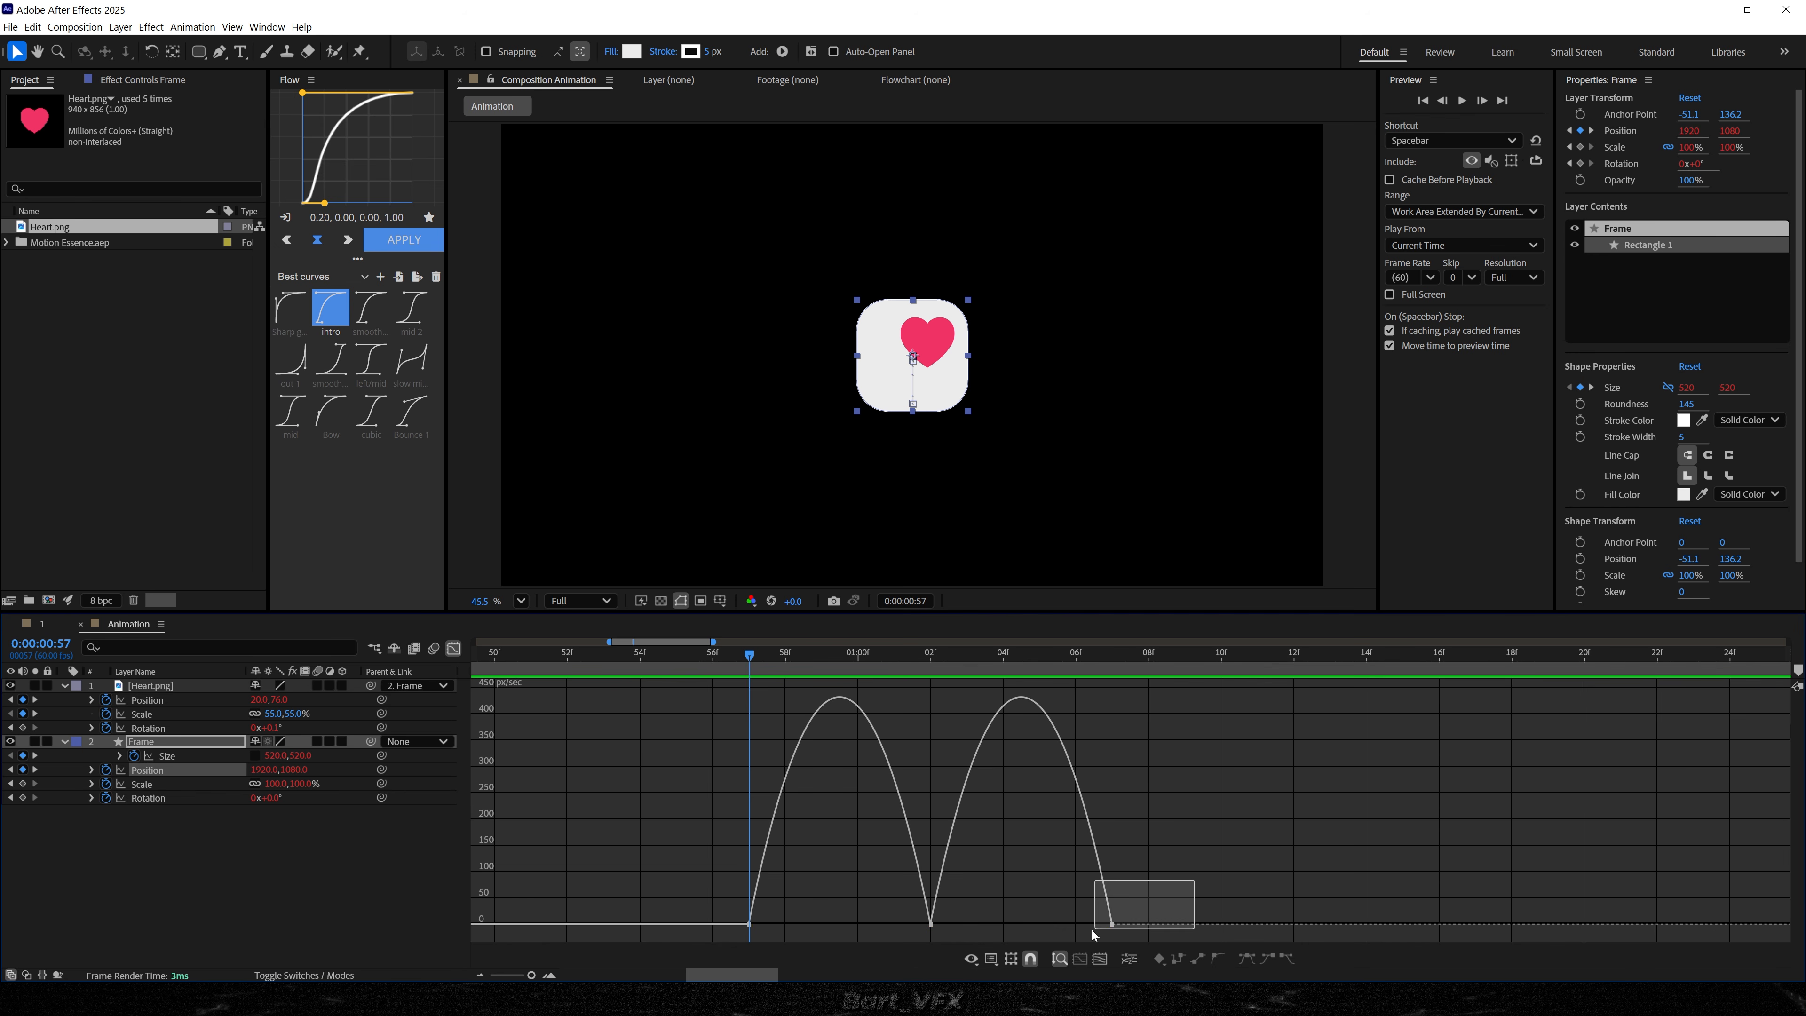
left_click_drag(1080, 924, 990, 888)
key("space")
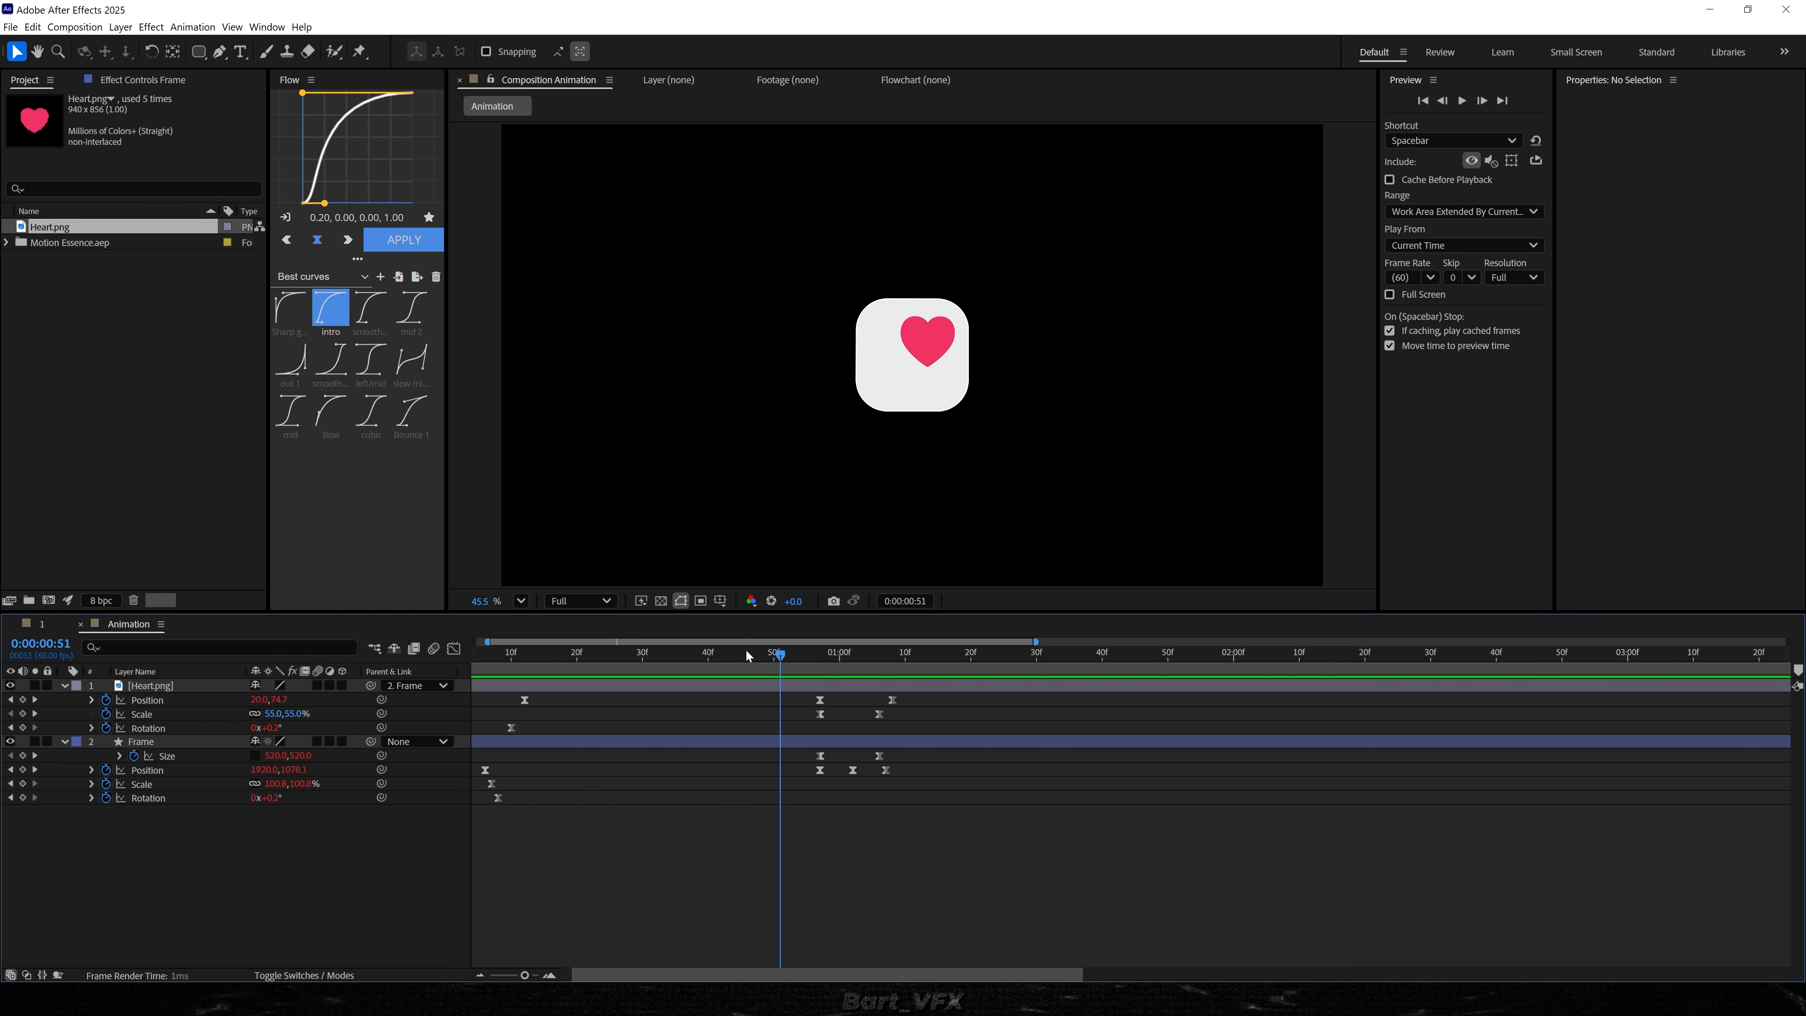
left_click(726, 652)
key("space")
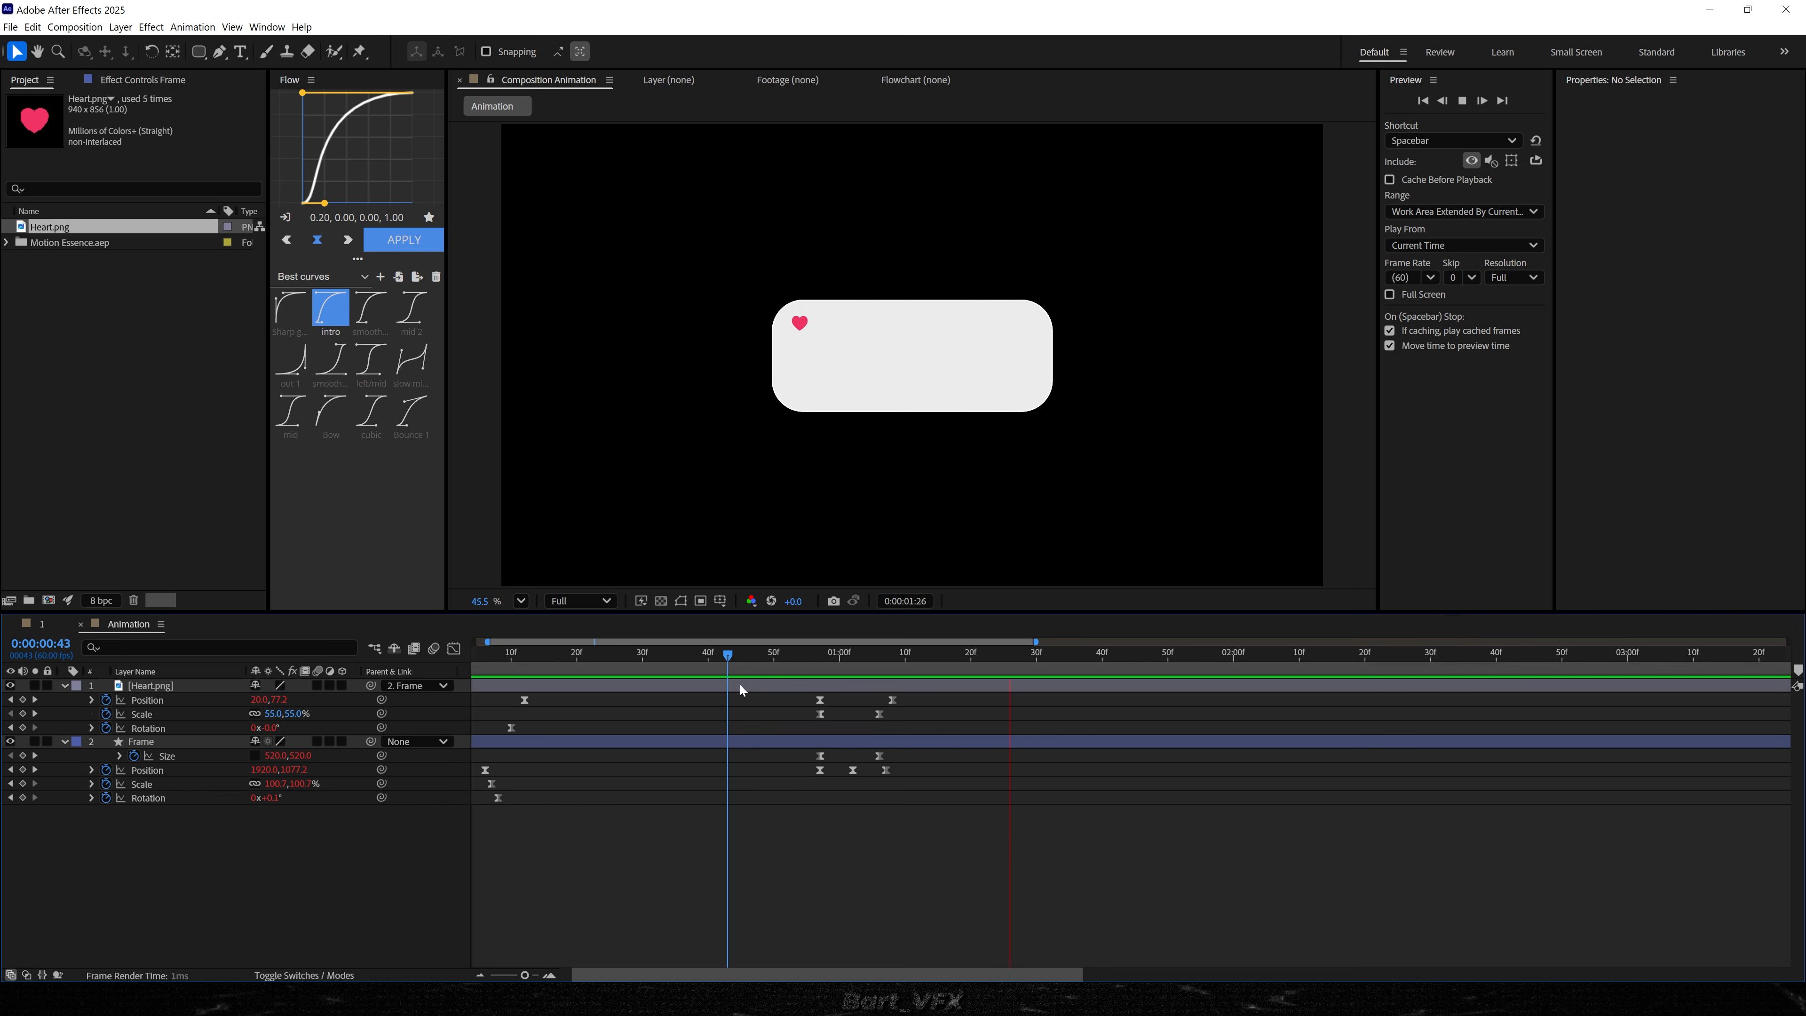
key("space")
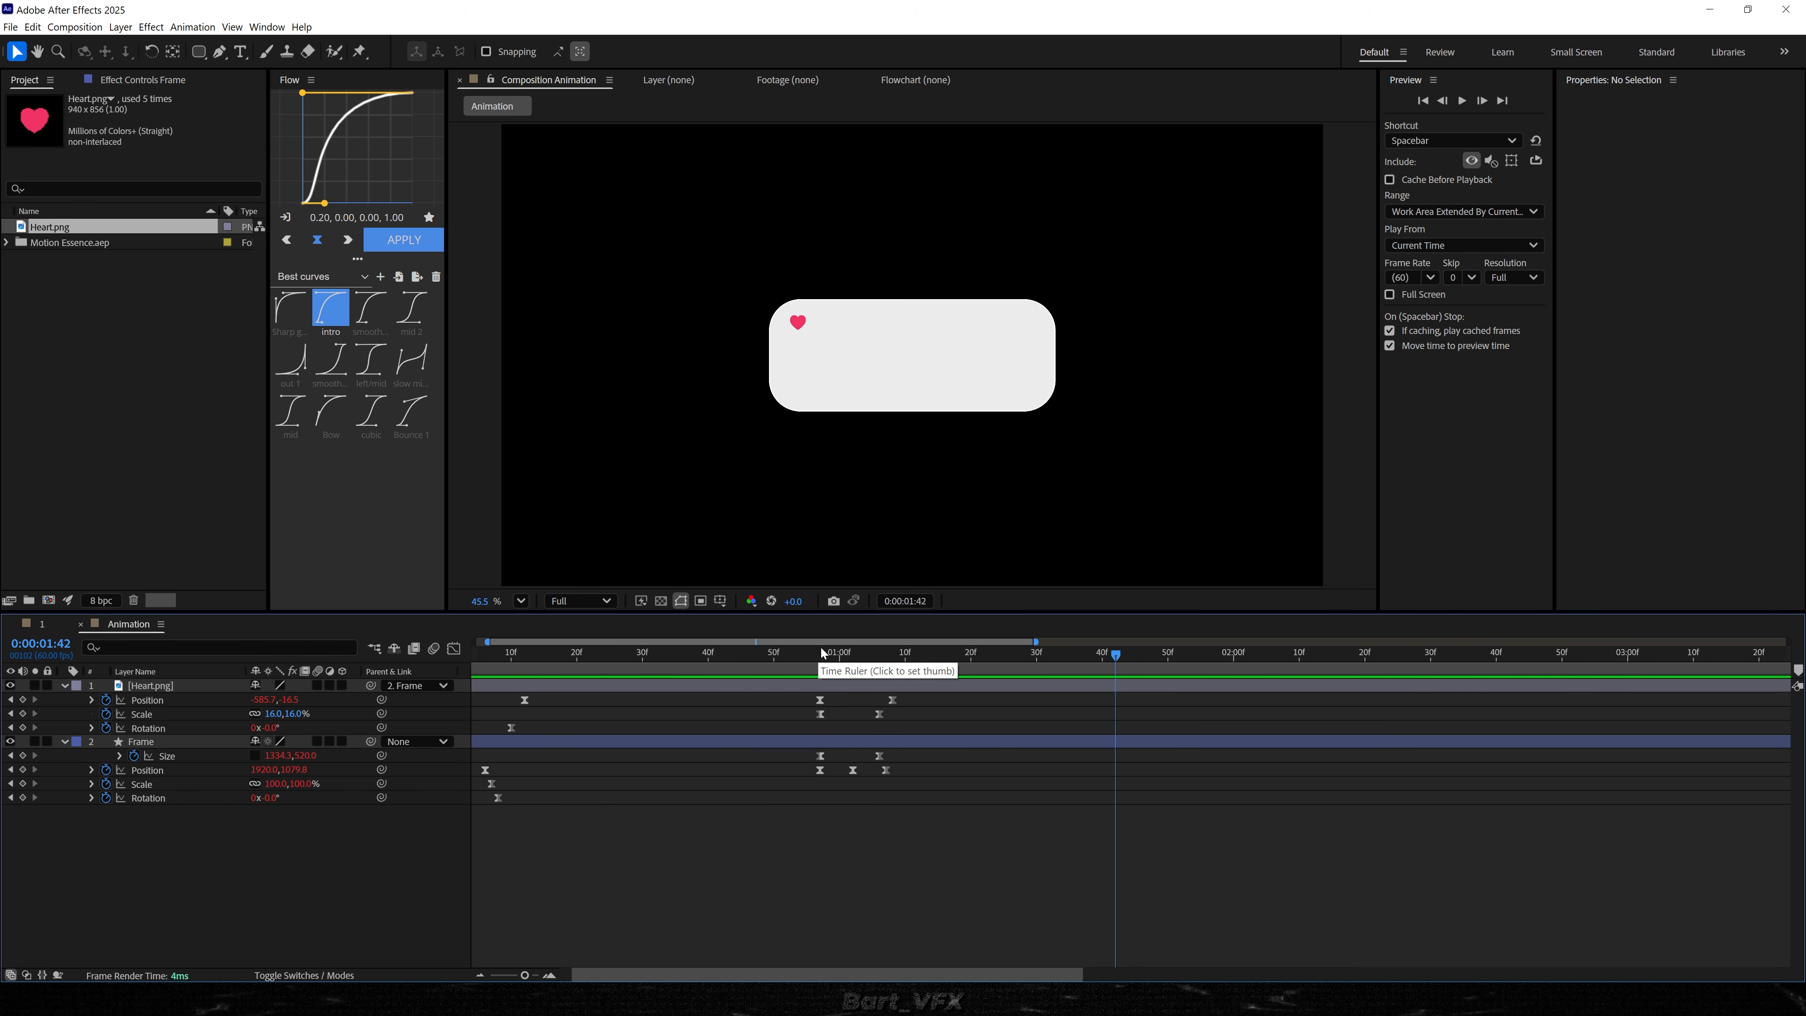
left_click(821, 653)
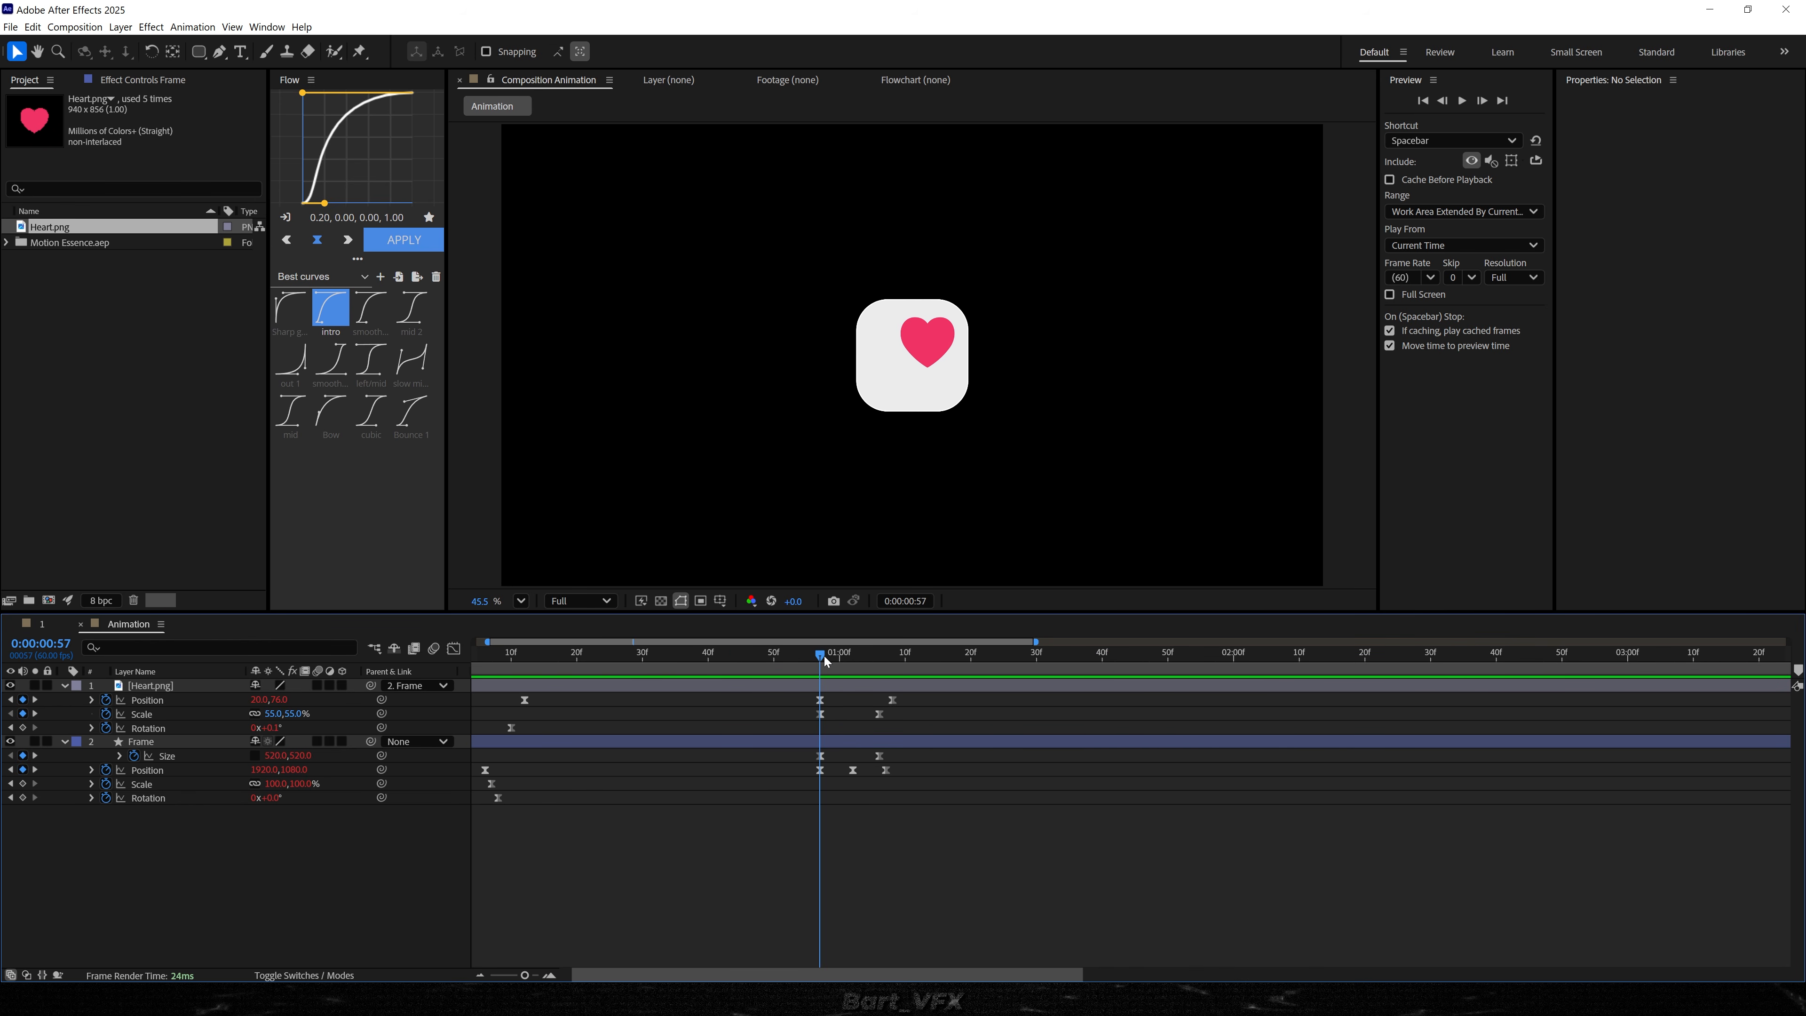
- Start Fill Color and Stroke Color keyframes on the Frame layer's rectangle at 0:00:00:57
left_click(829, 746)
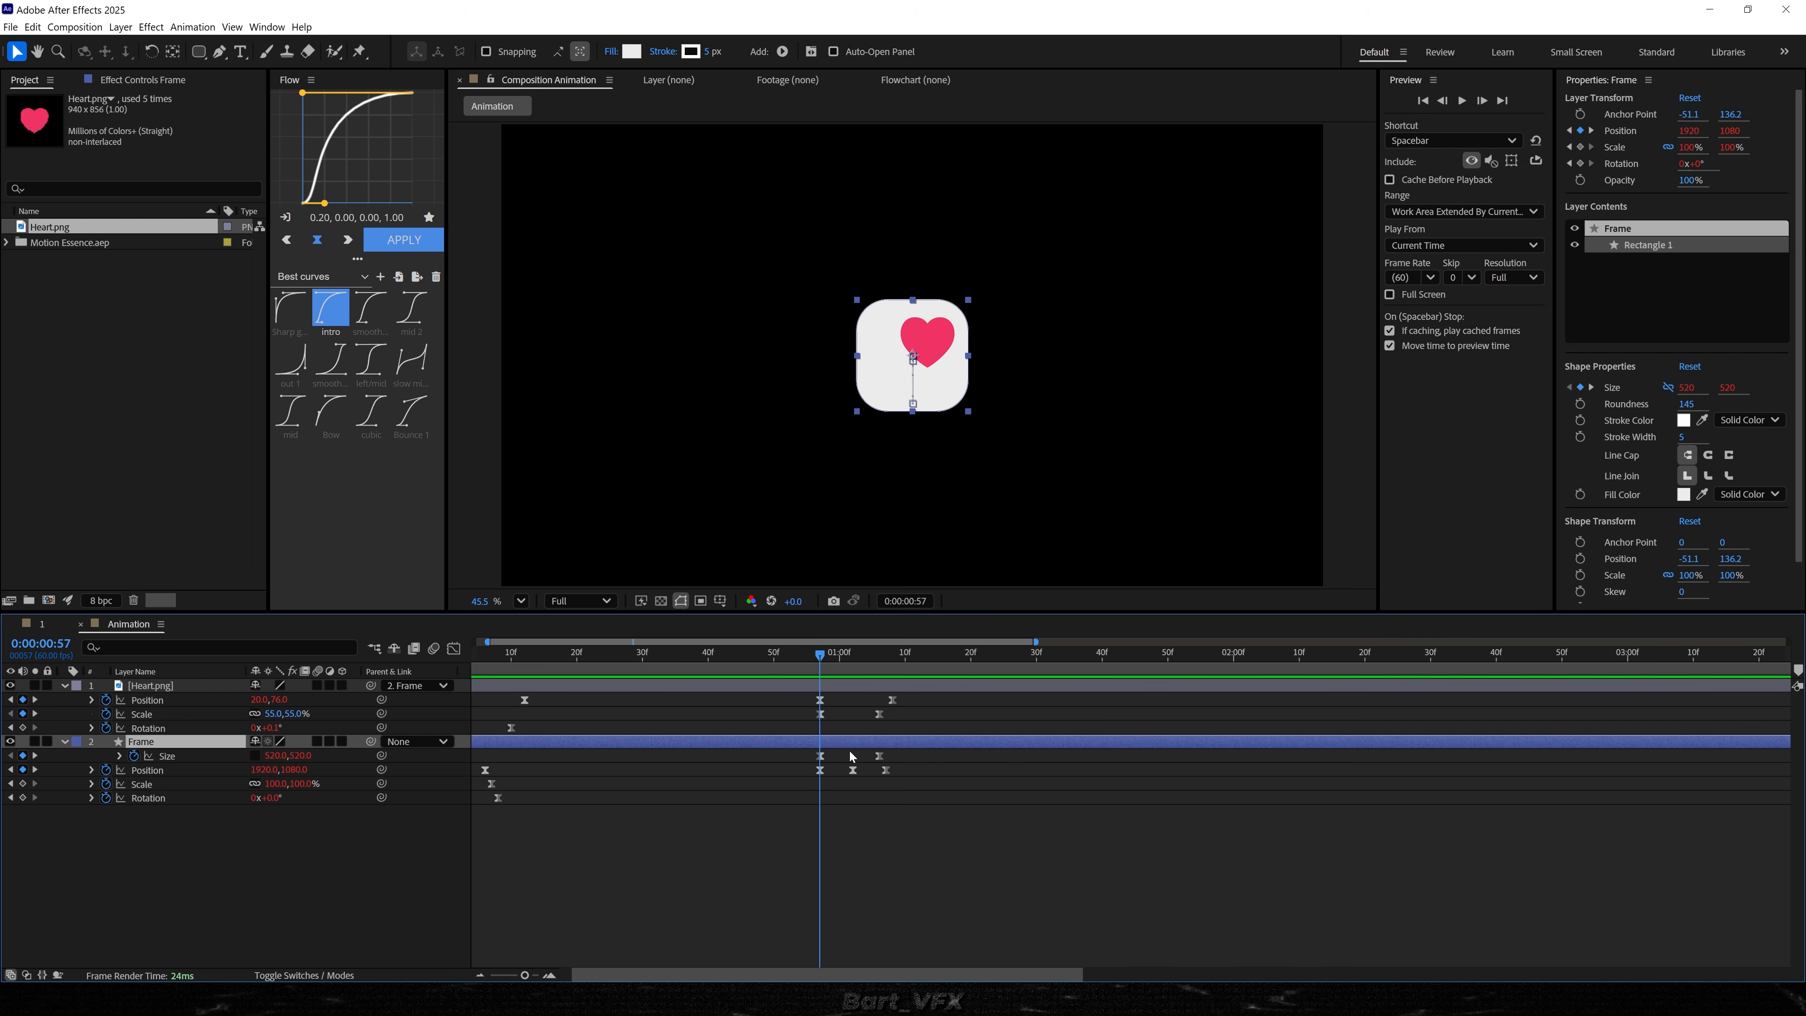
left_click(1580, 495)
left_click(1580, 421)
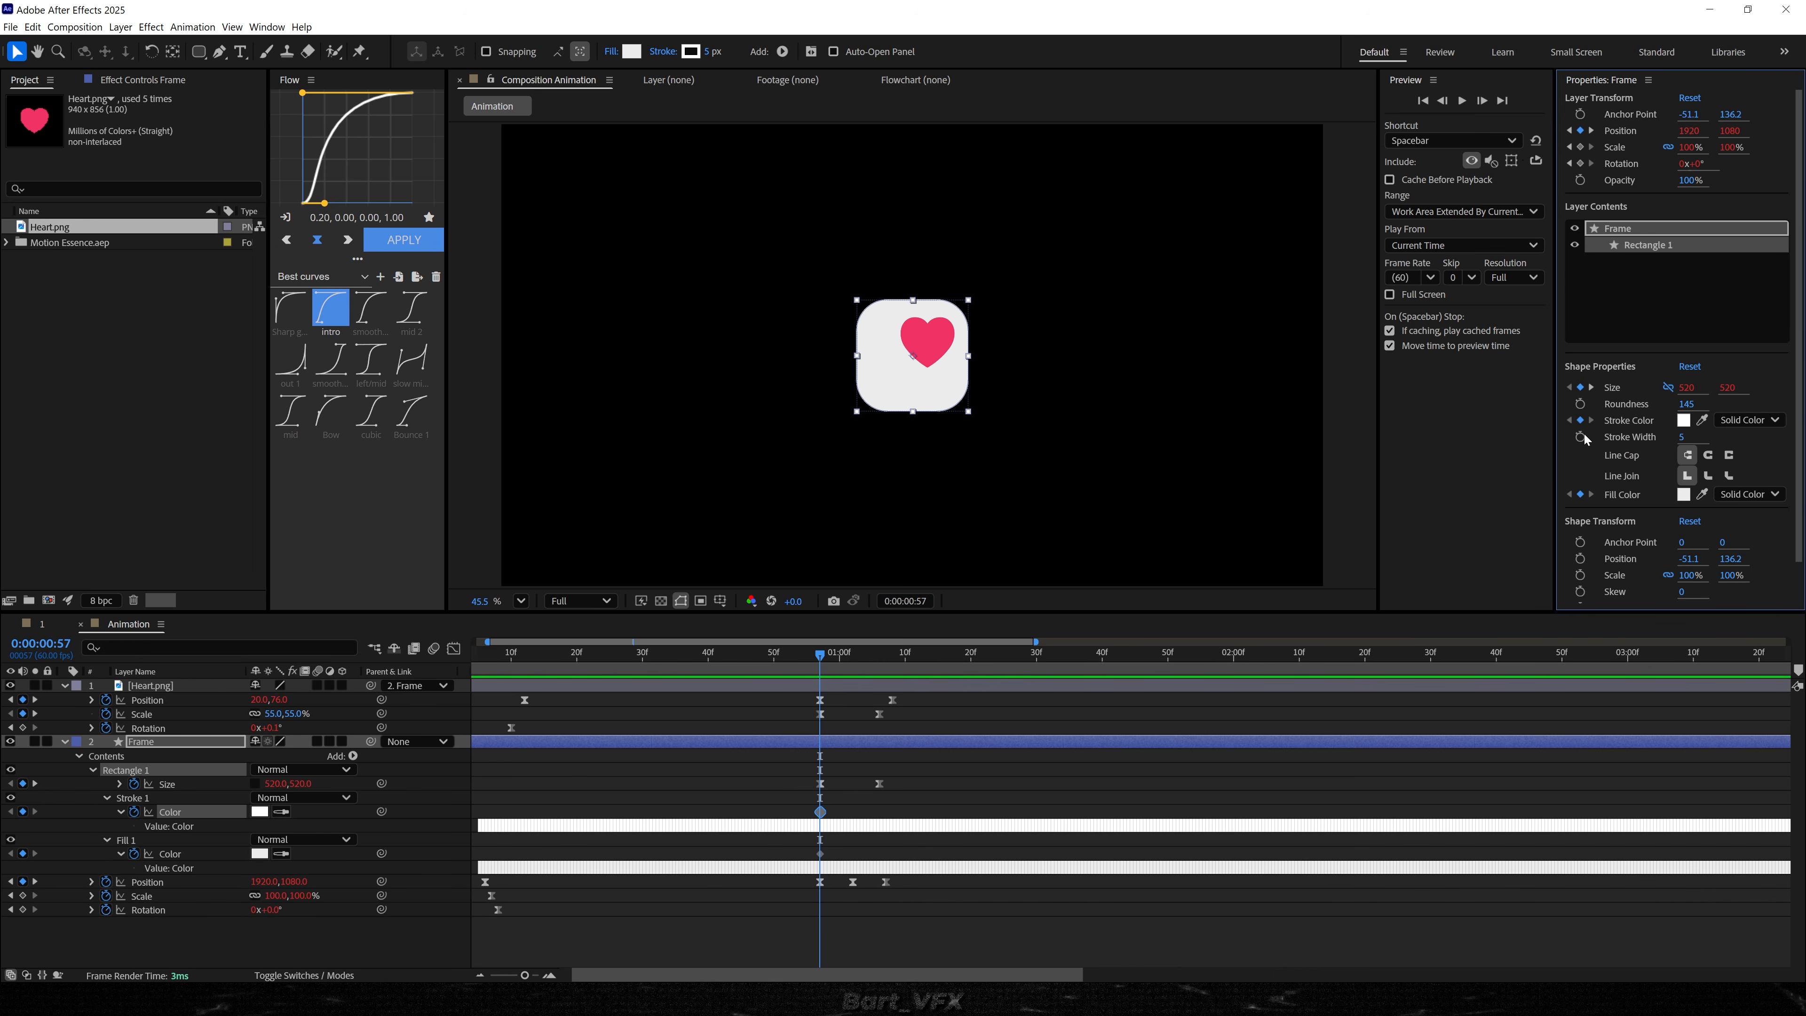
- Set Frame's fill color to #FF9E9E at 0:00:01:02
left_click(888, 796)
scroll(887, 796, "up", 3)
left_click_drag(625, 665, 748, 662)
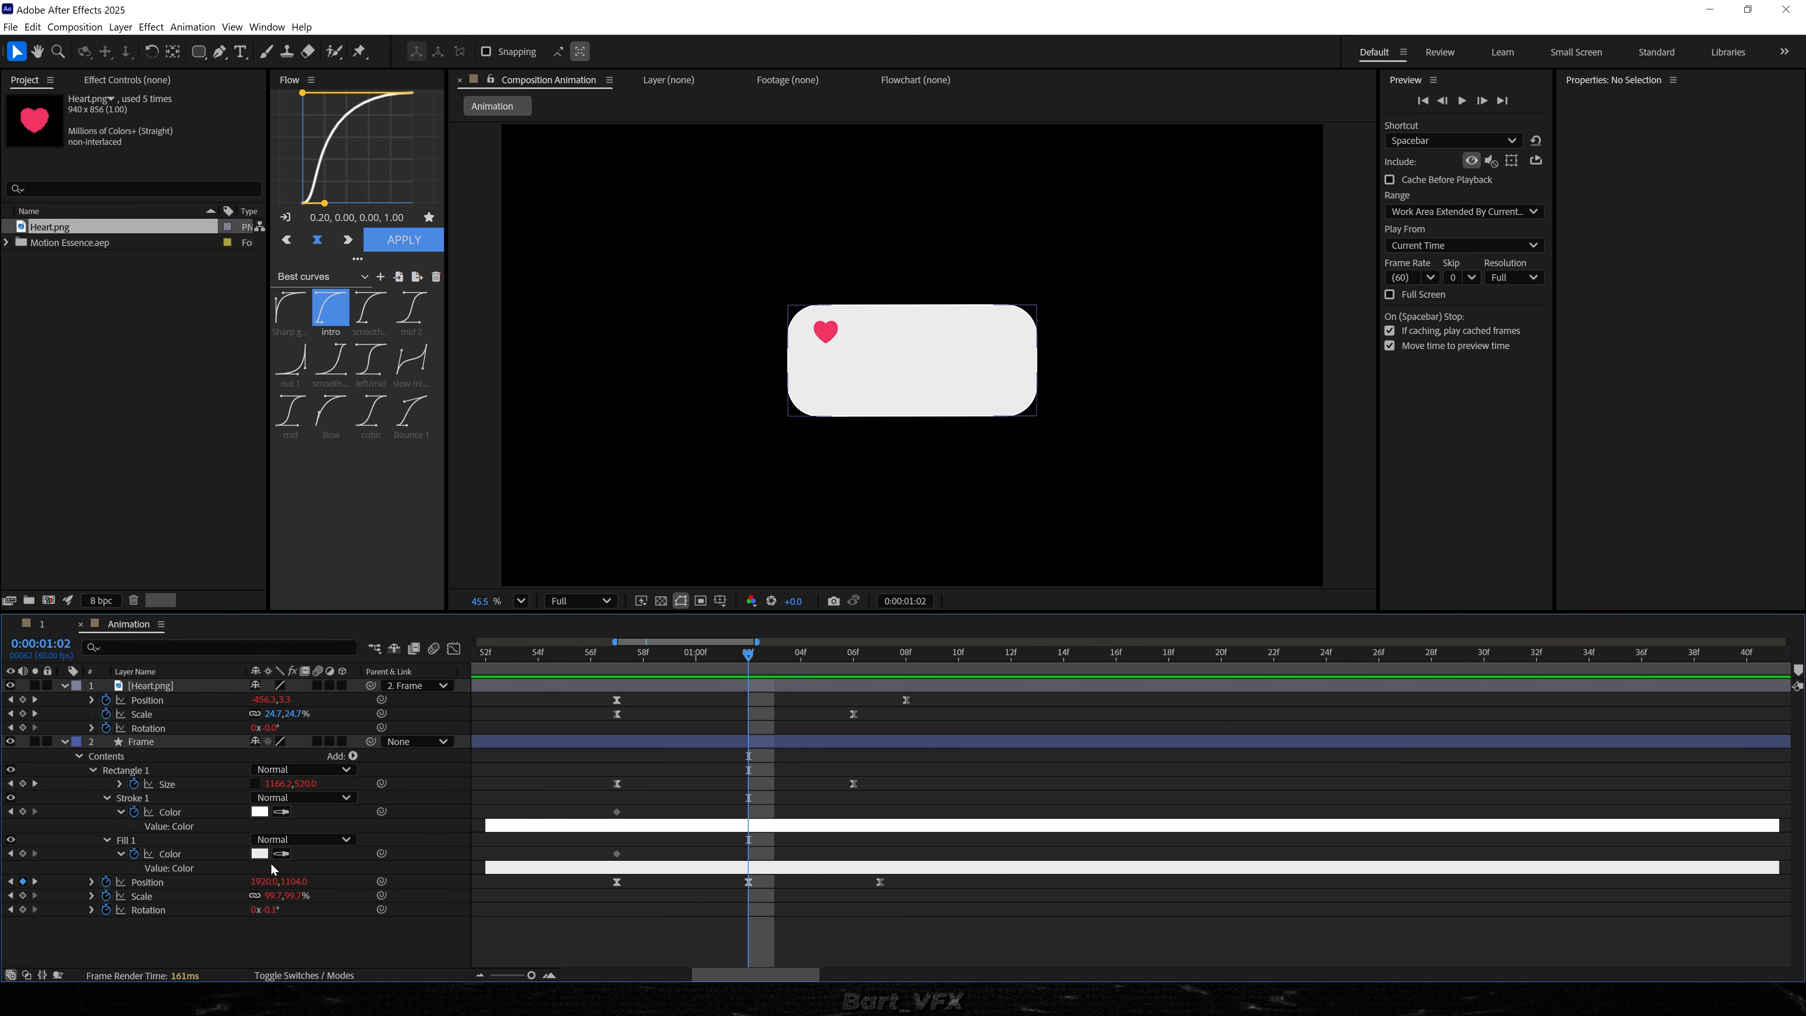
left_click(260, 853)
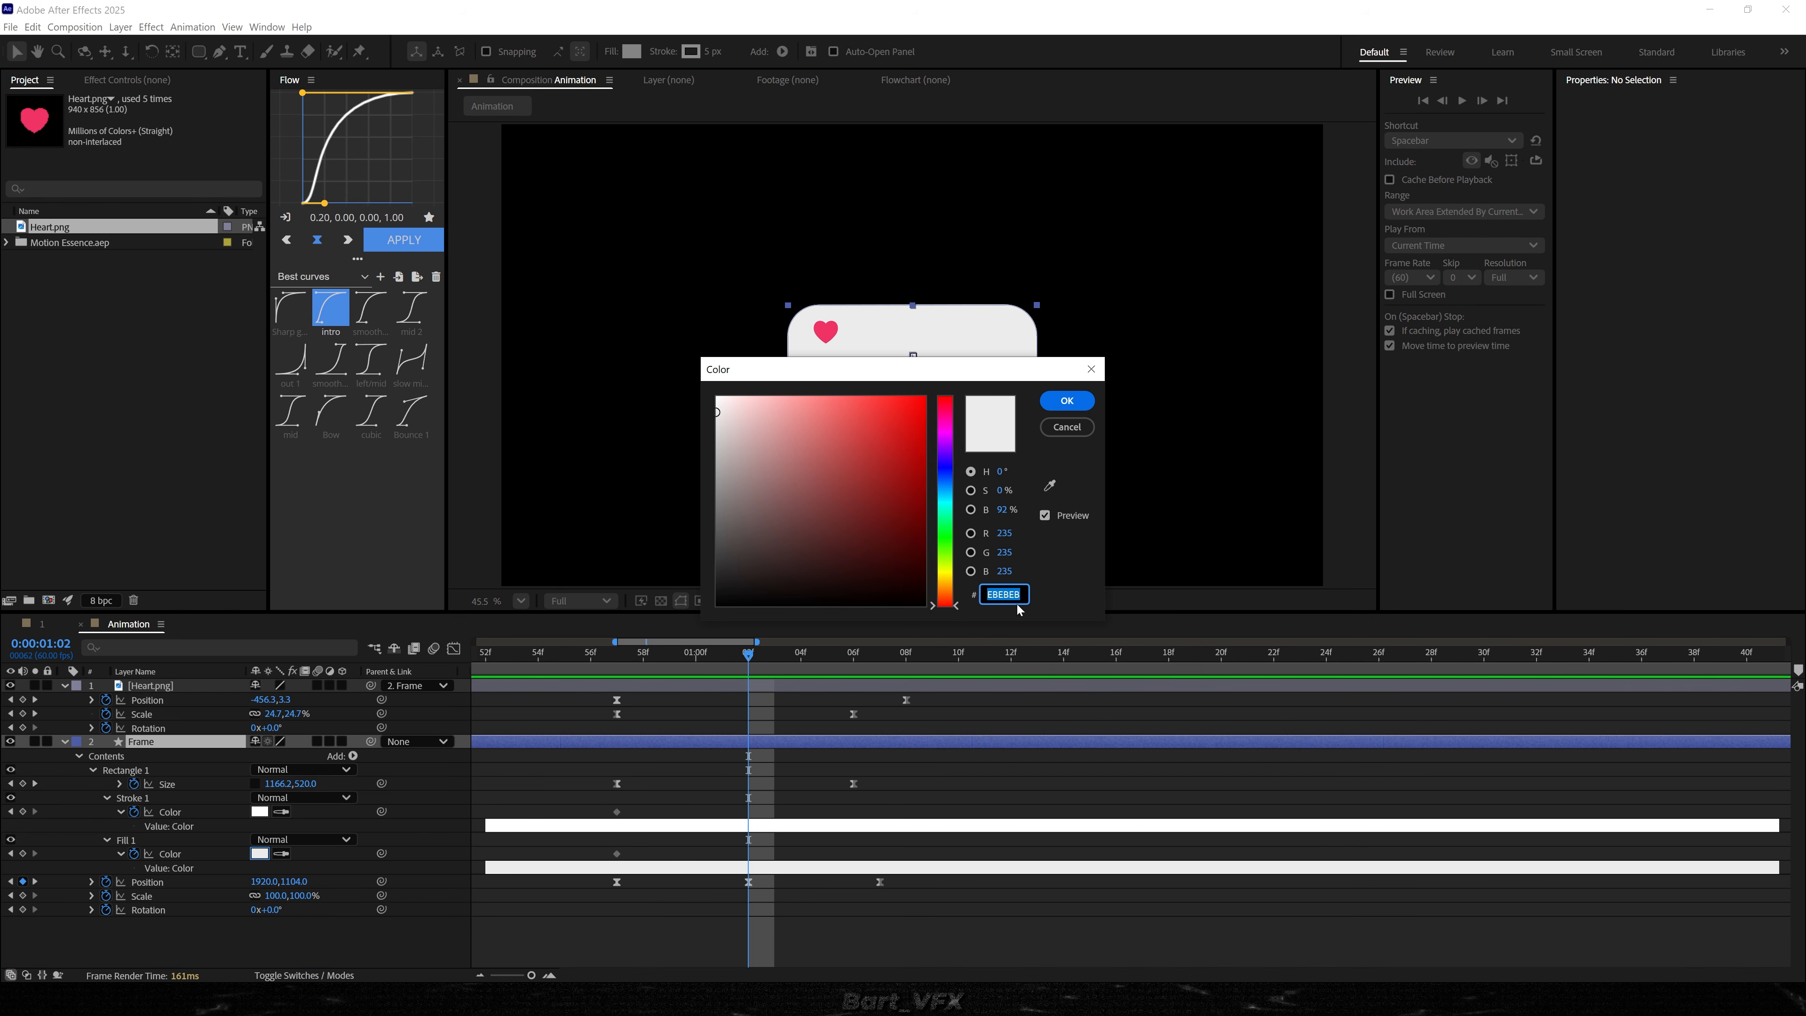
type("FF9E9E")
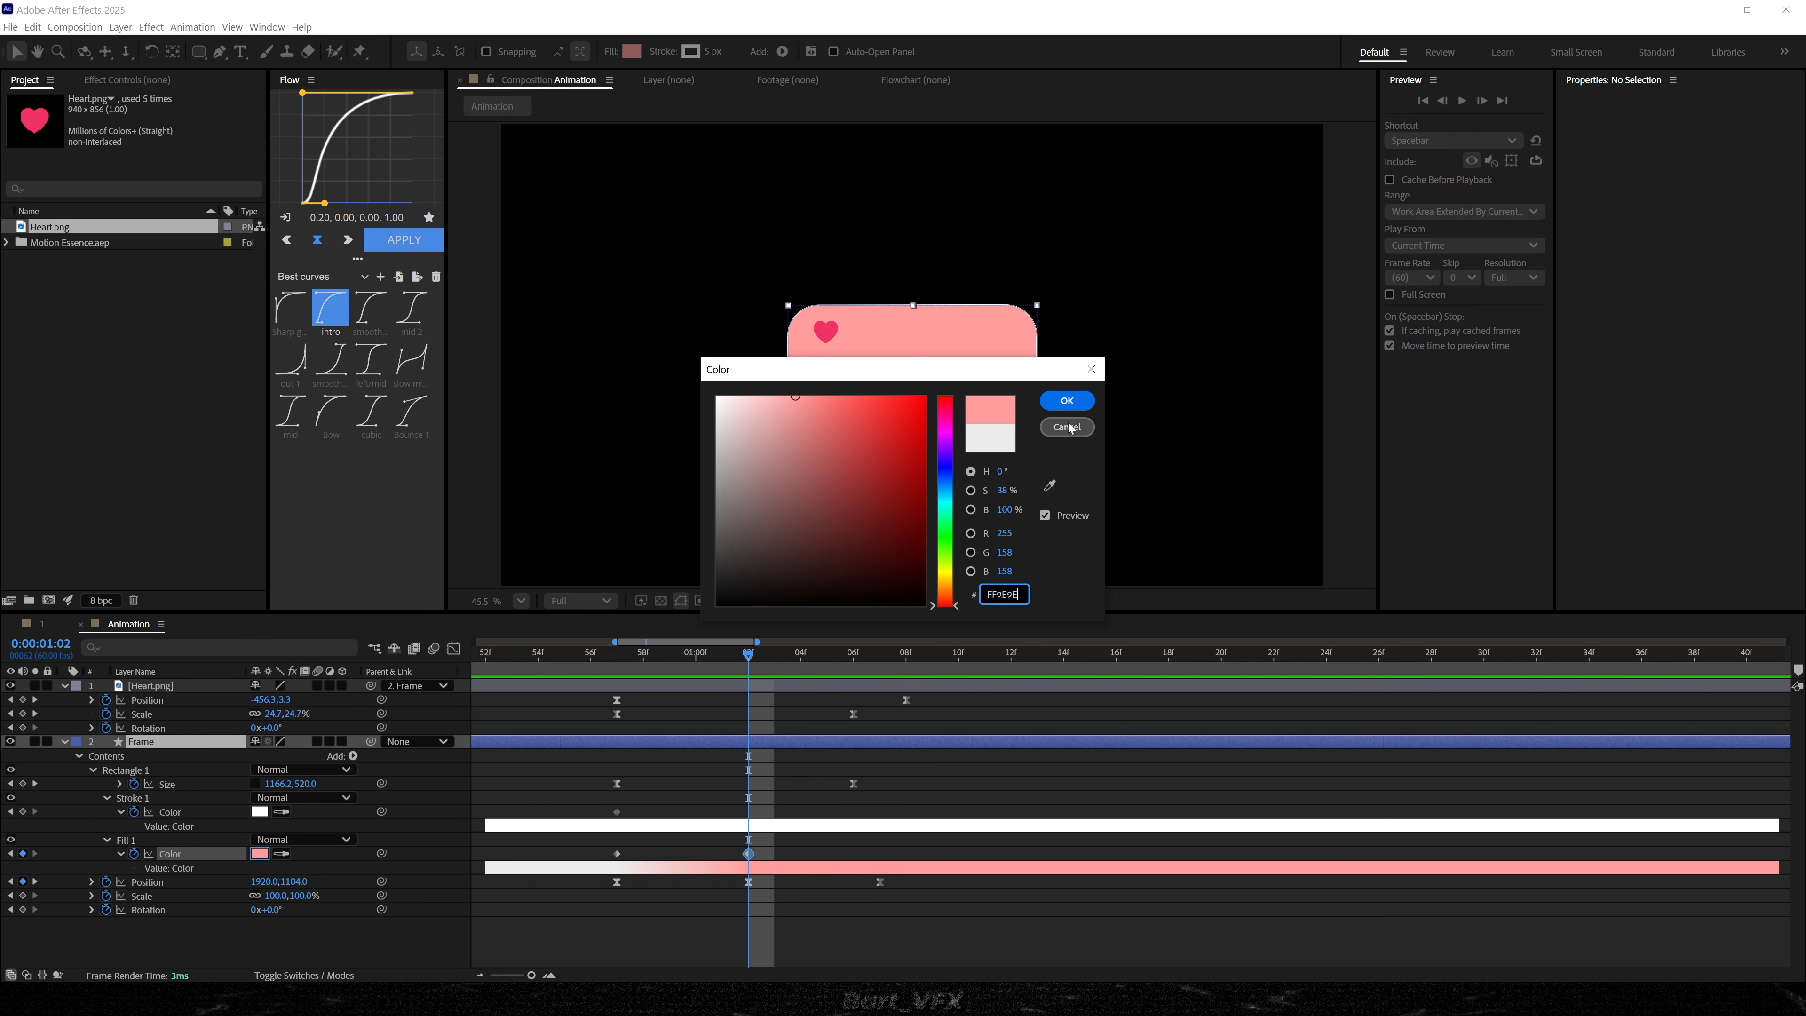
left_click(1066, 401)
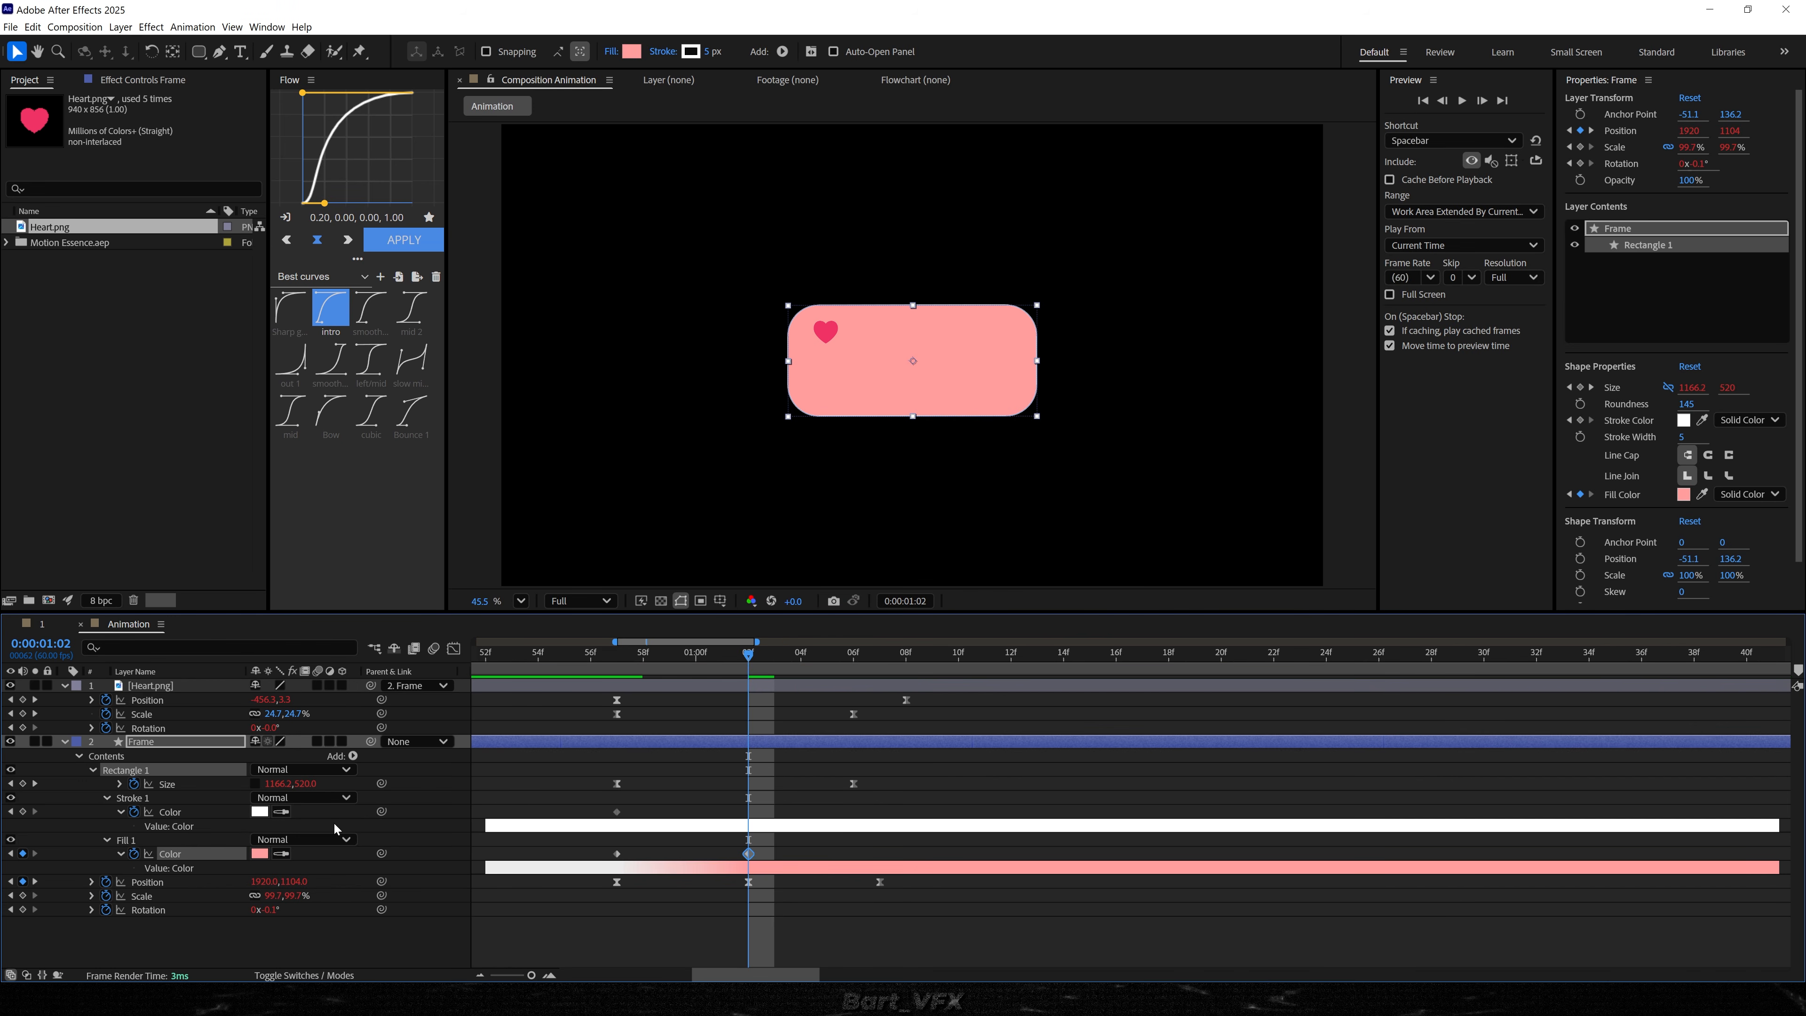
- Set Frame's stroke color to #FFD6D6 at 0:00:01:02 and preview the color change
left_click(260, 811)
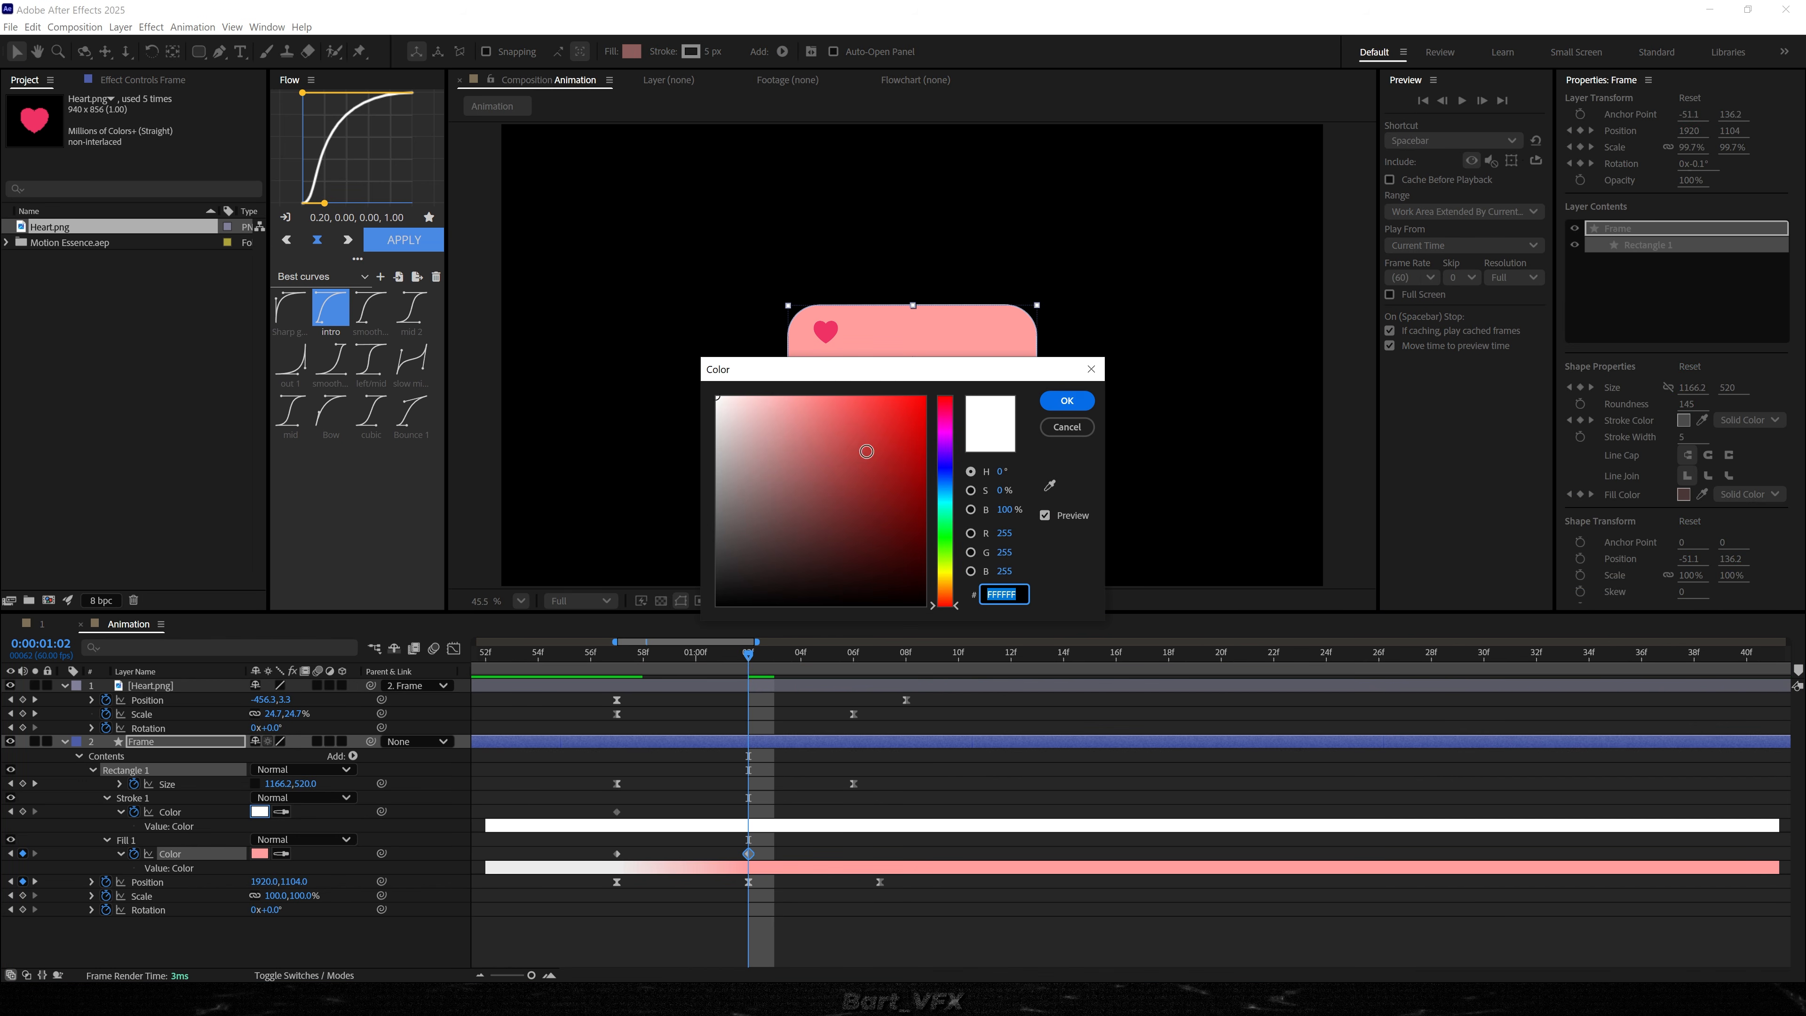
type("FFD6D6")
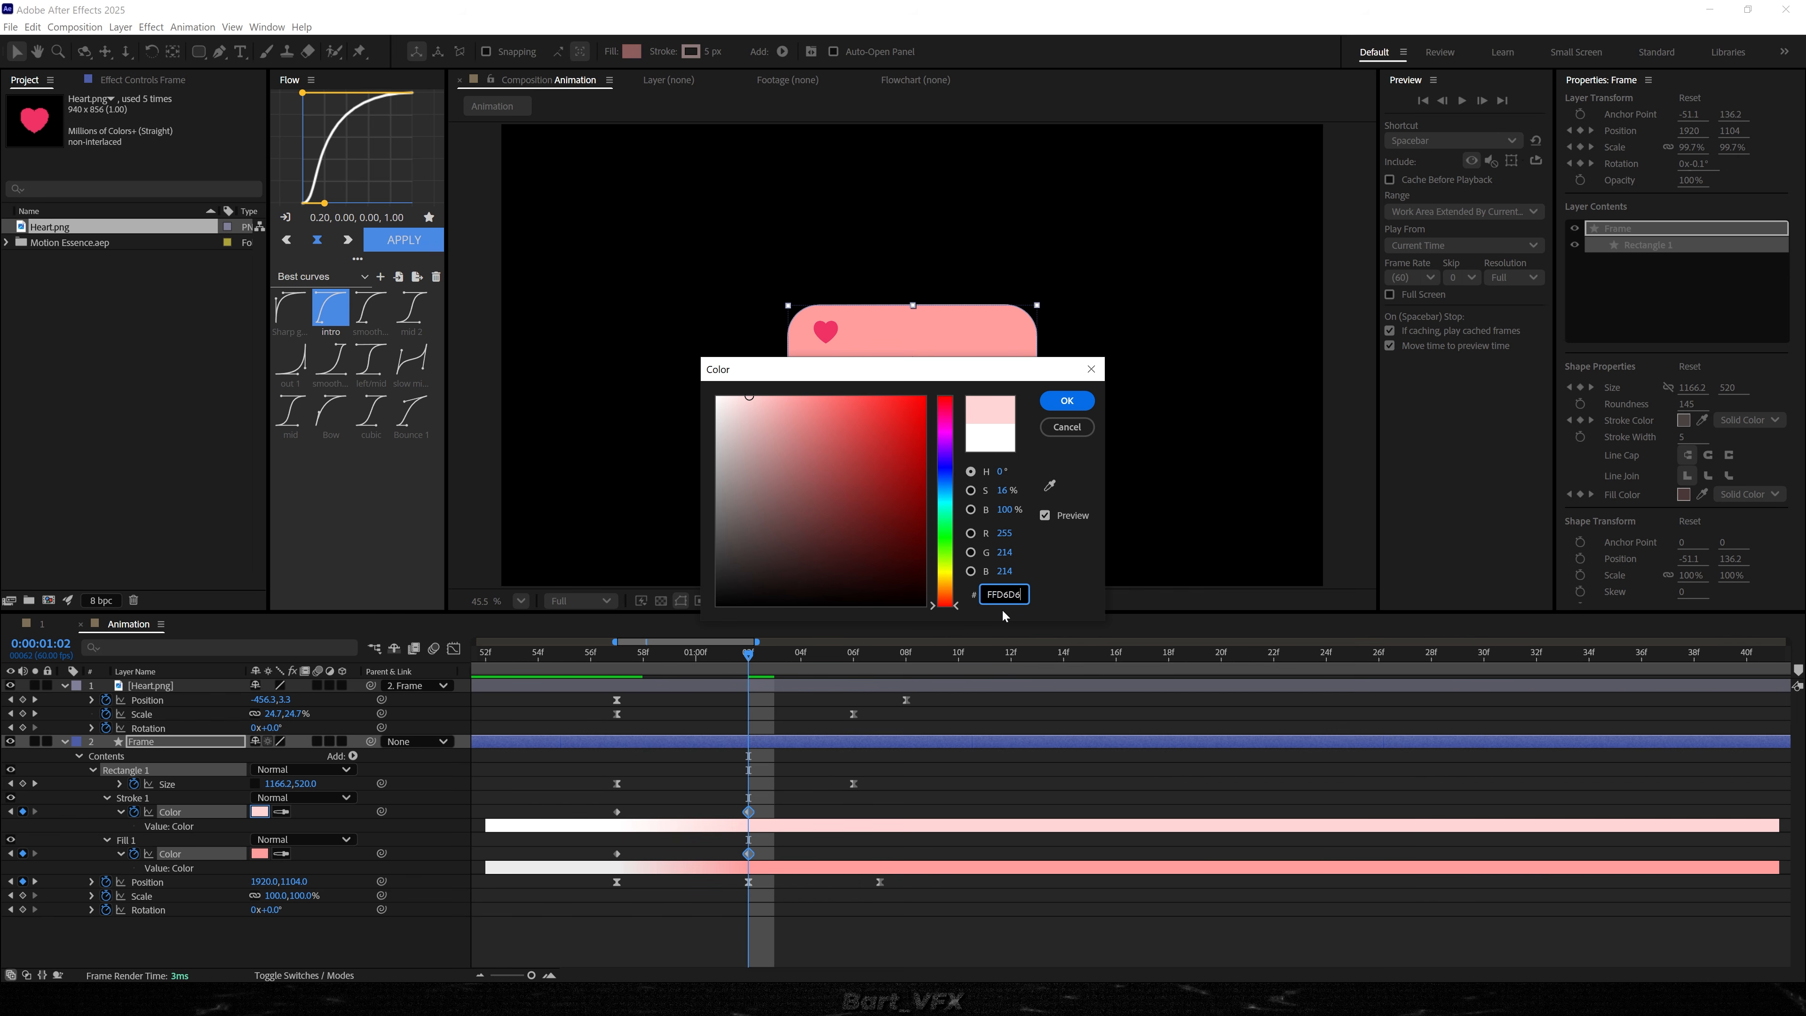
left_click(1067, 401)
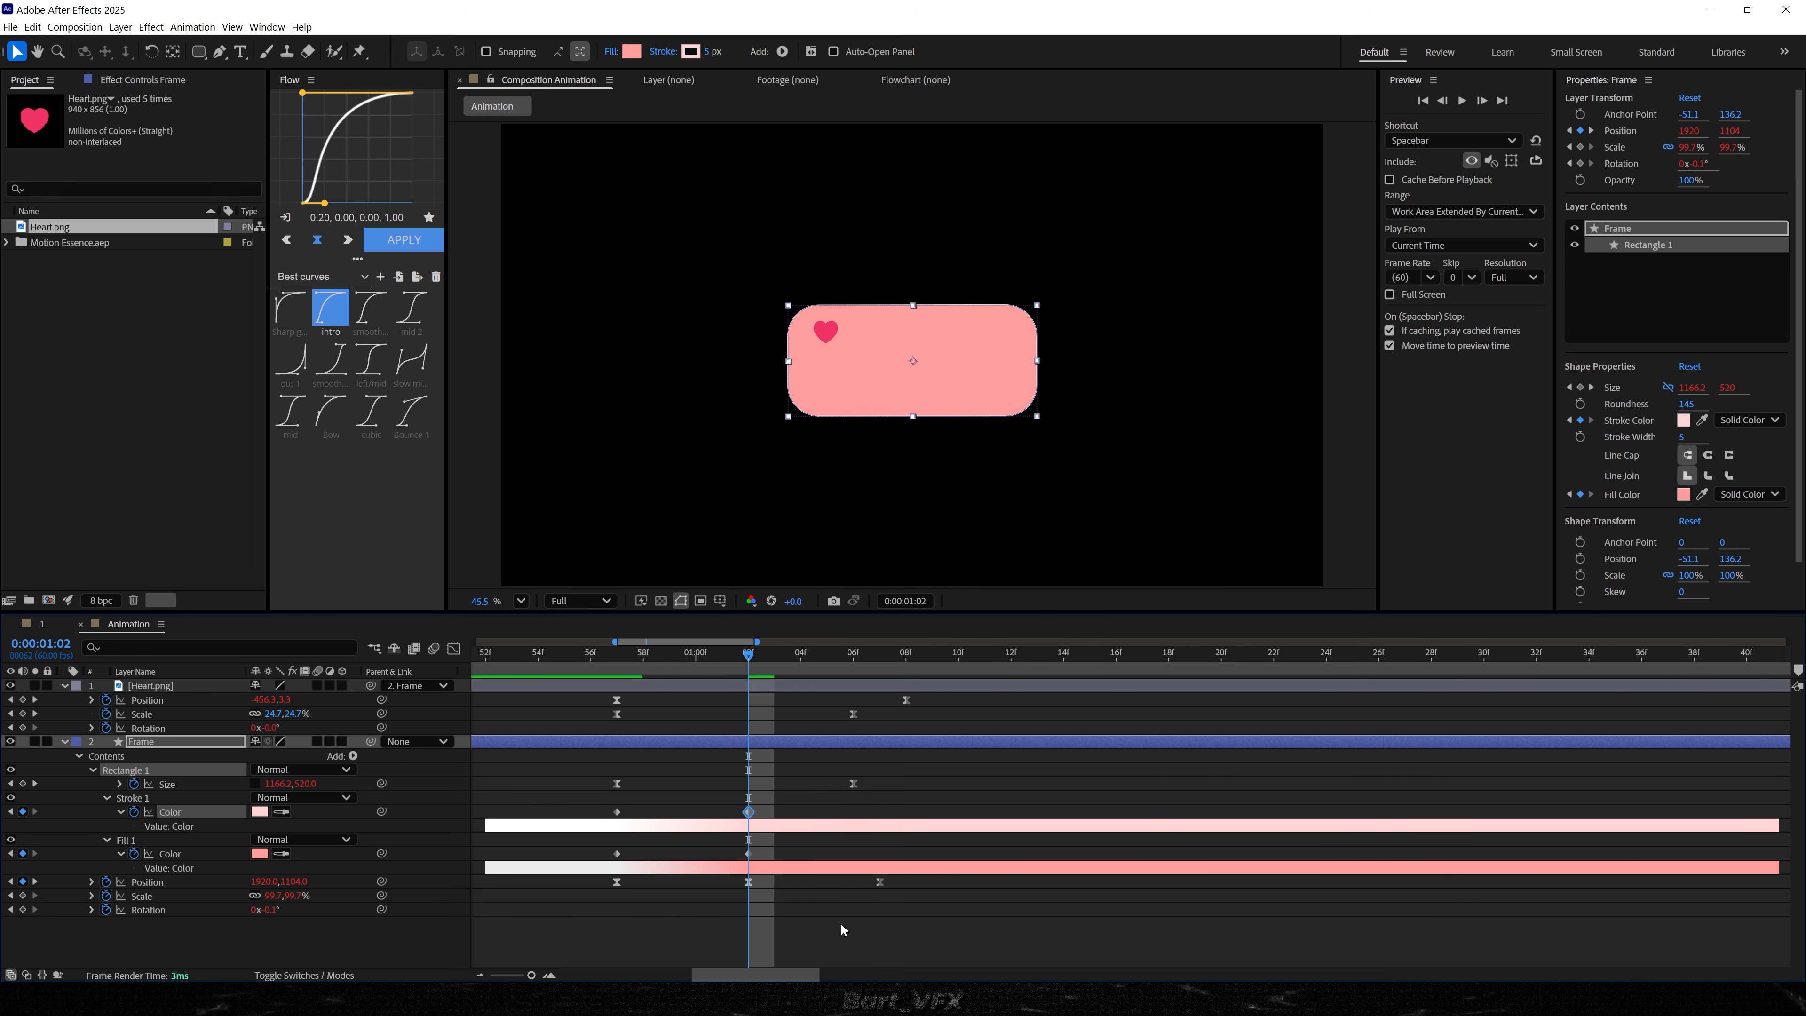
key("space")
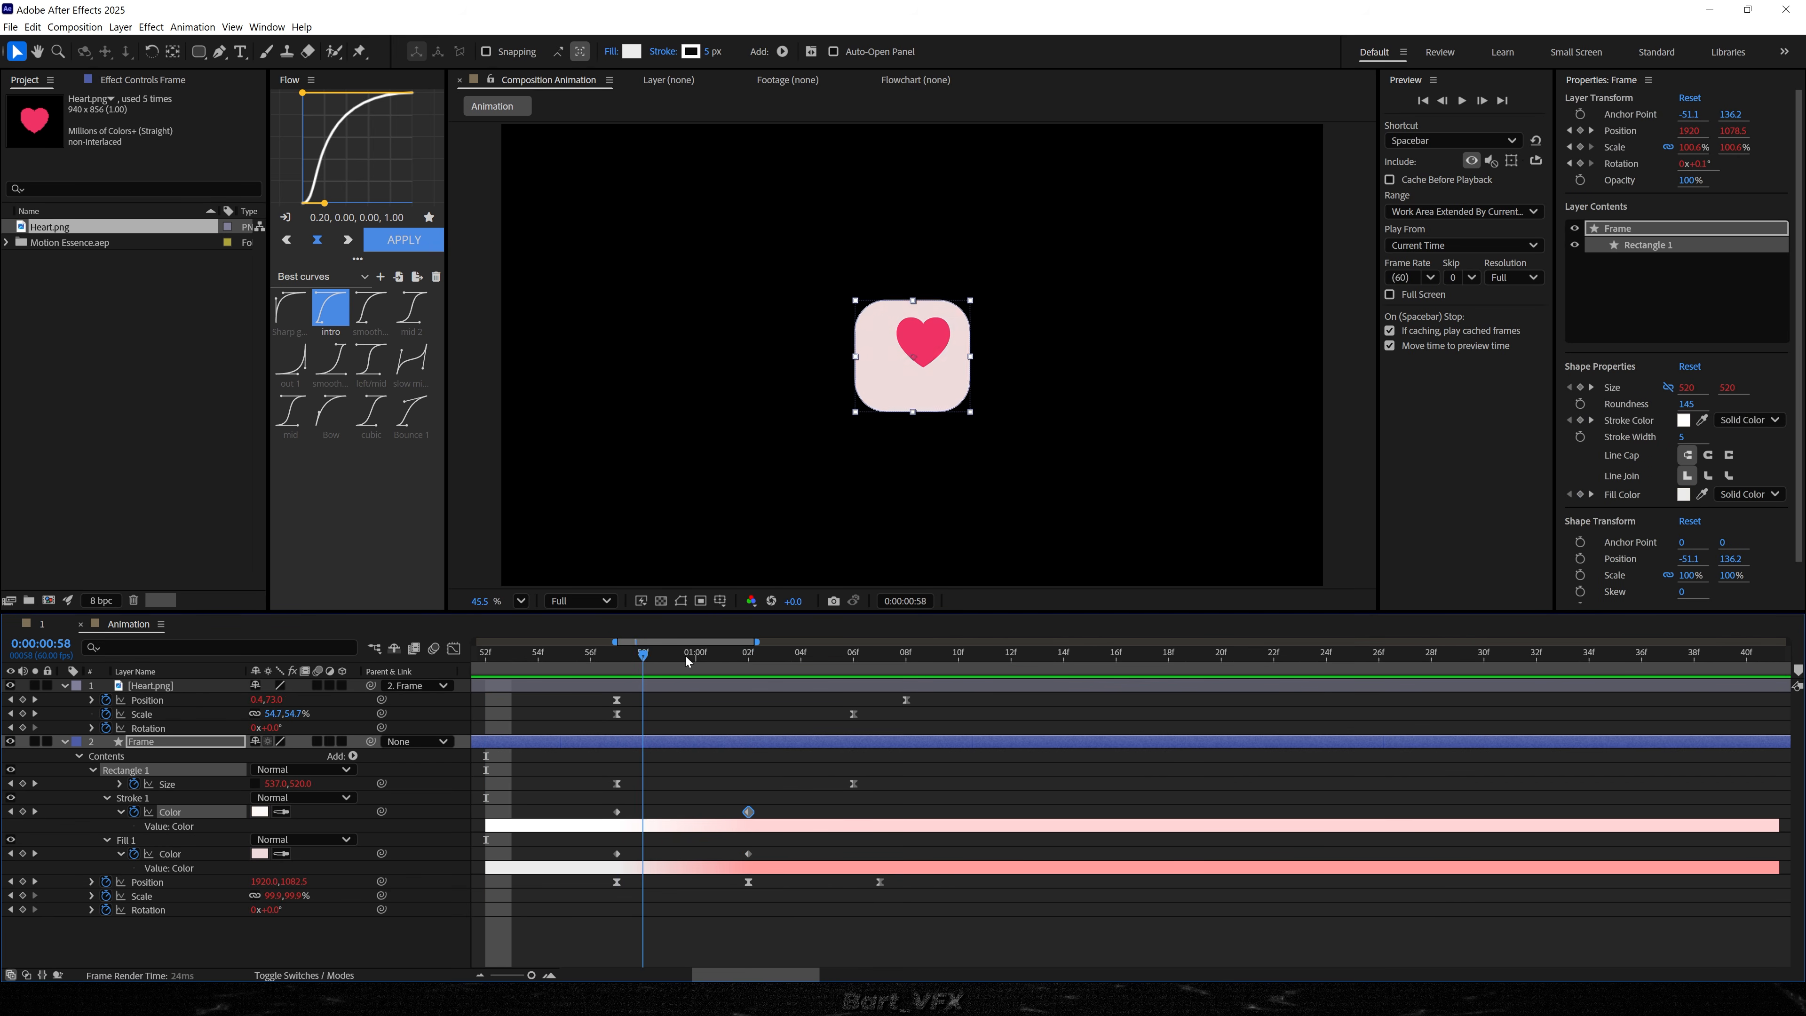
- Copy Frame's first stroke and fill Color keyframes to 0:00:01:11 so the card returns to its original colors
left_click(947, 652)
left_click_drag(947, 652, 988, 653)
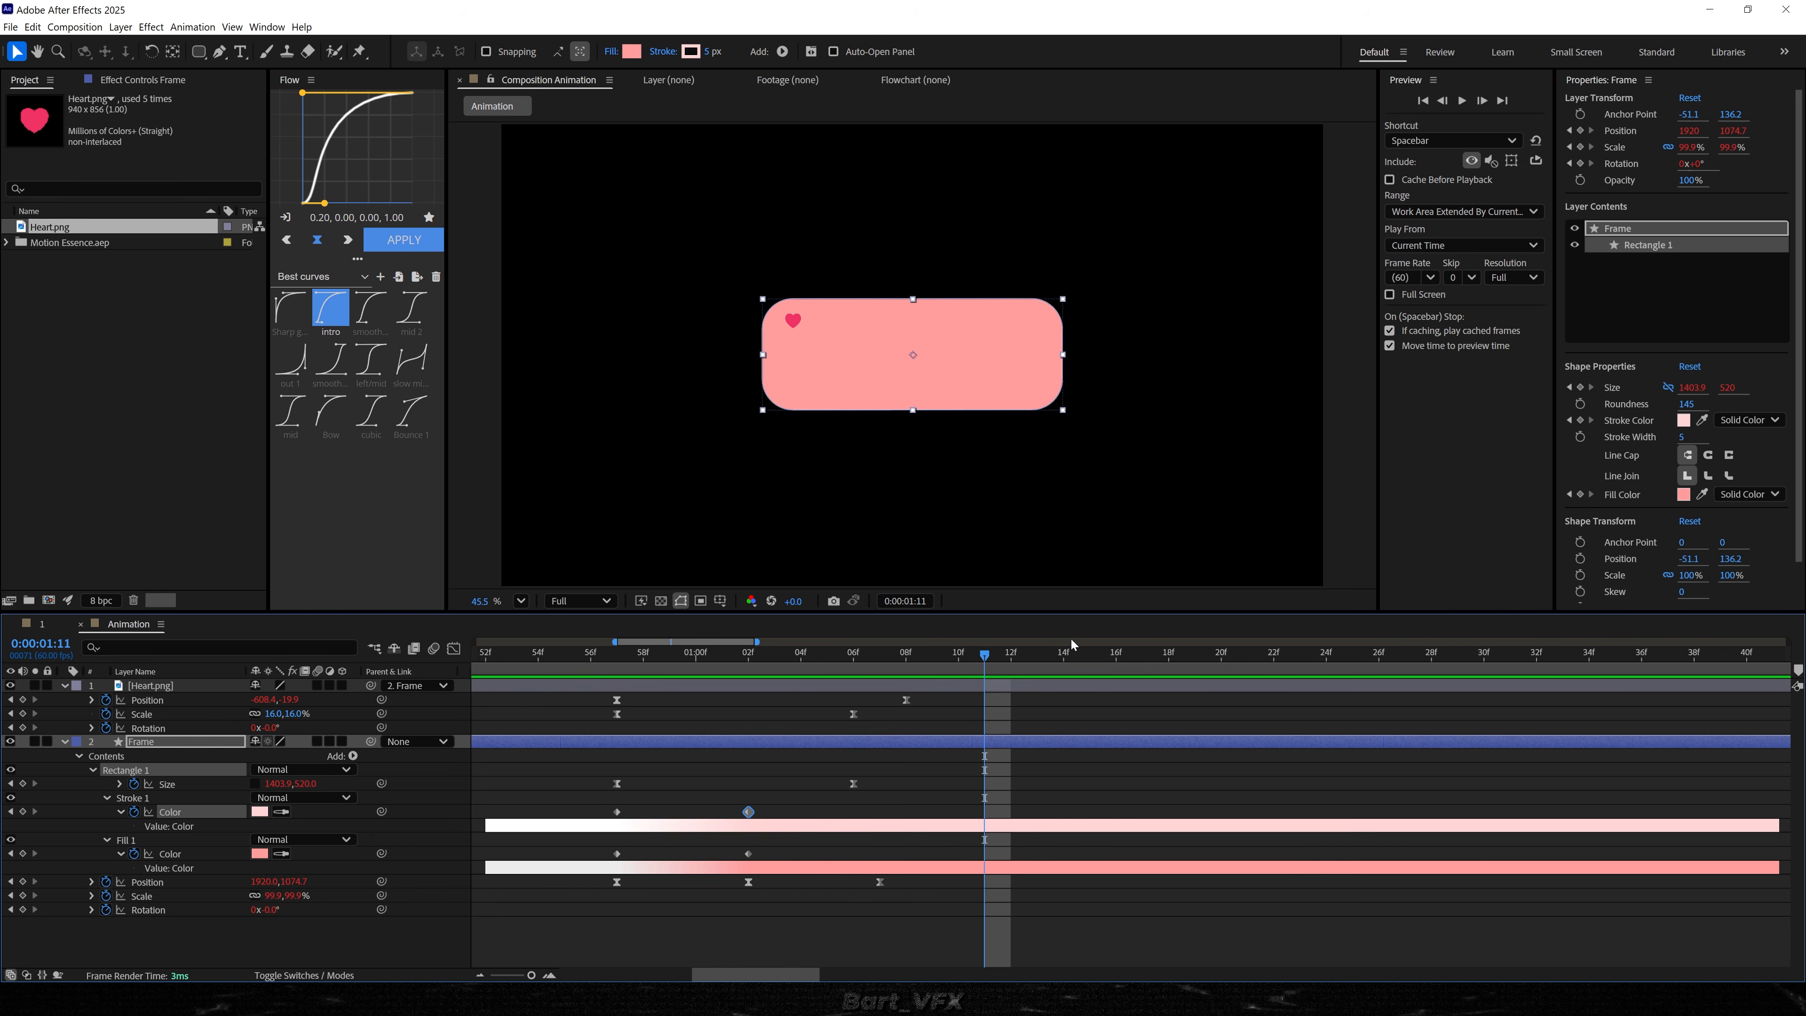
left_click_drag(603, 802, 629, 854)
key("ctrl+v")
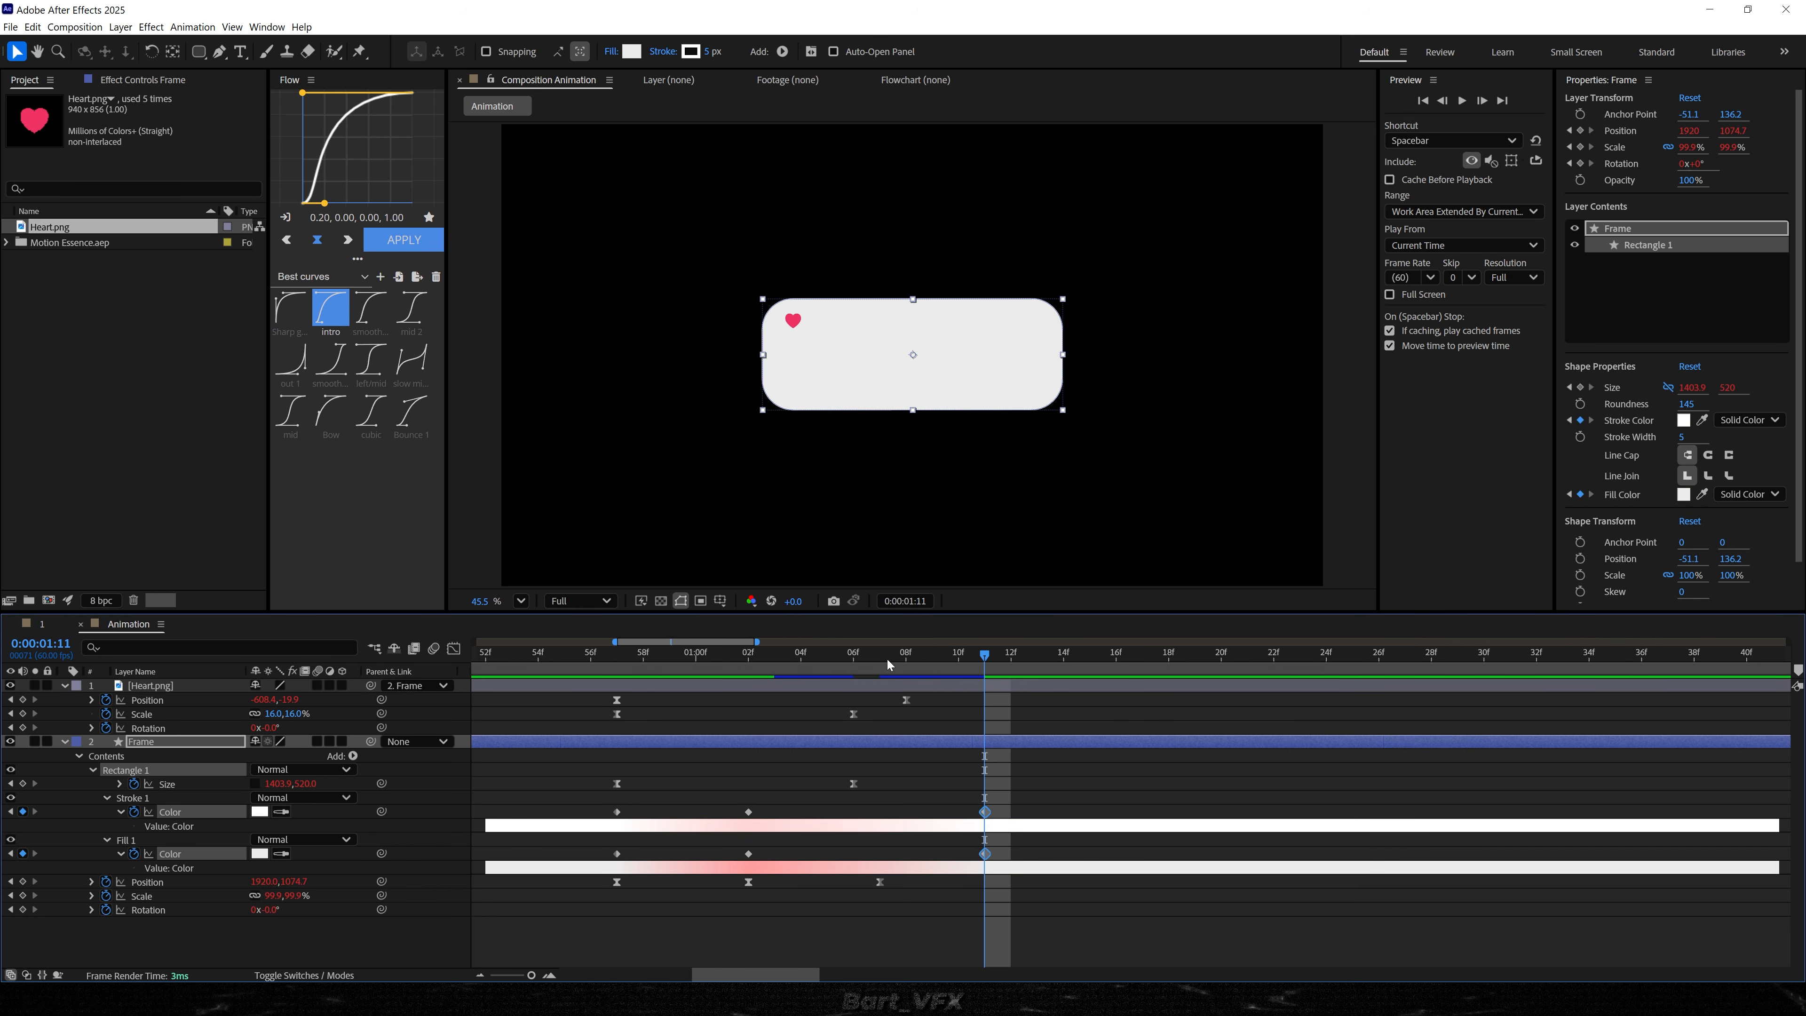
- Shift all of Frame's Color keyframes one frame earlier, move the last pair to 0:00:01:15, and preview the pink flash
key("space")
key("space")
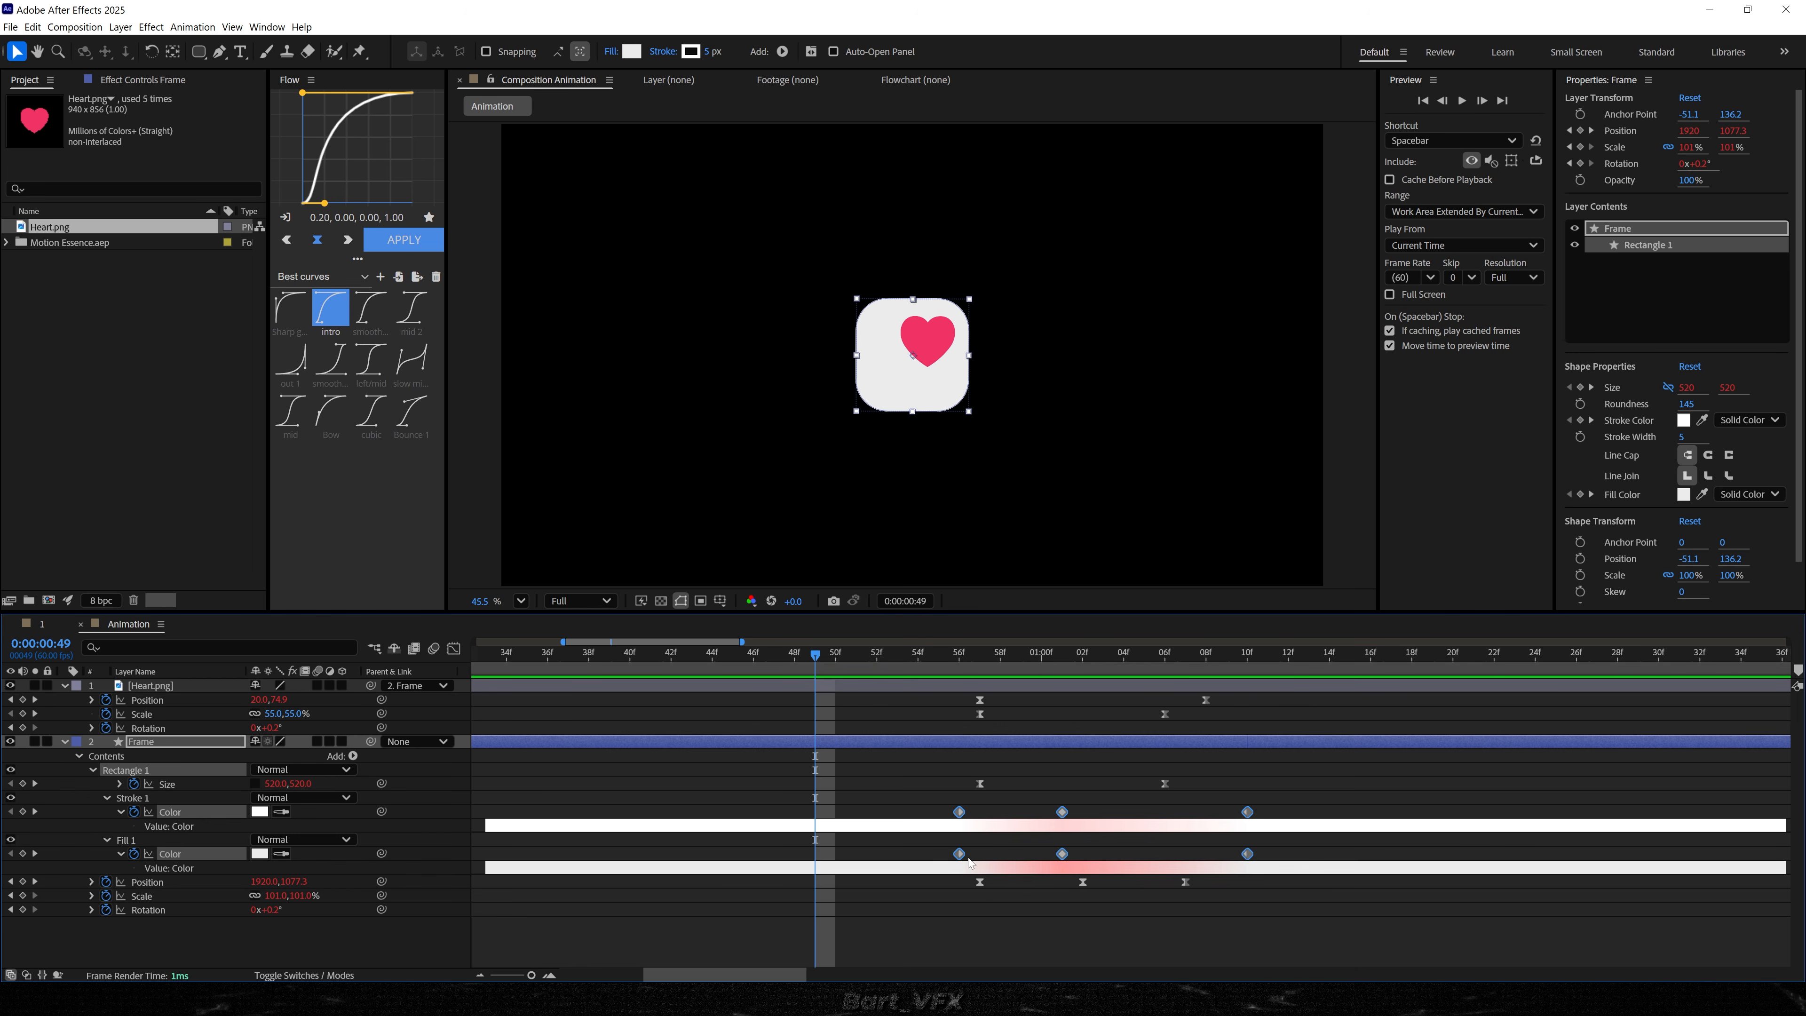
key("space")
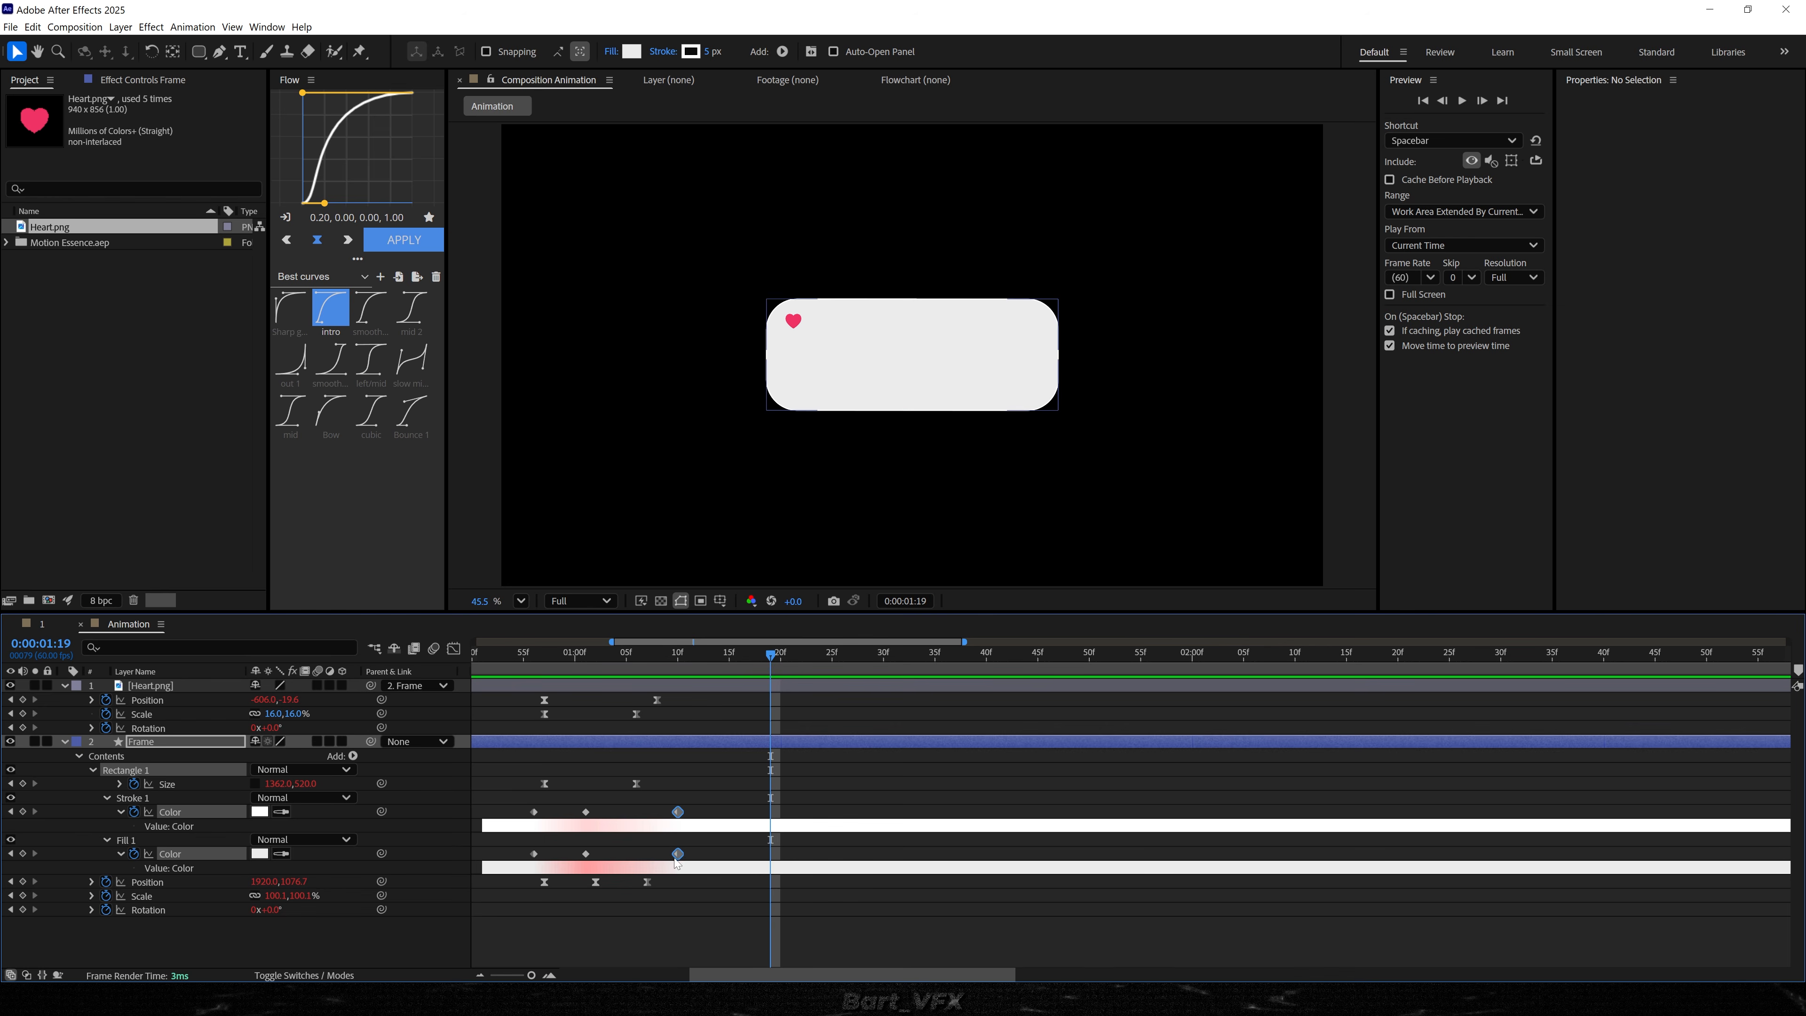
left_click_drag(679, 856, 735, 856)
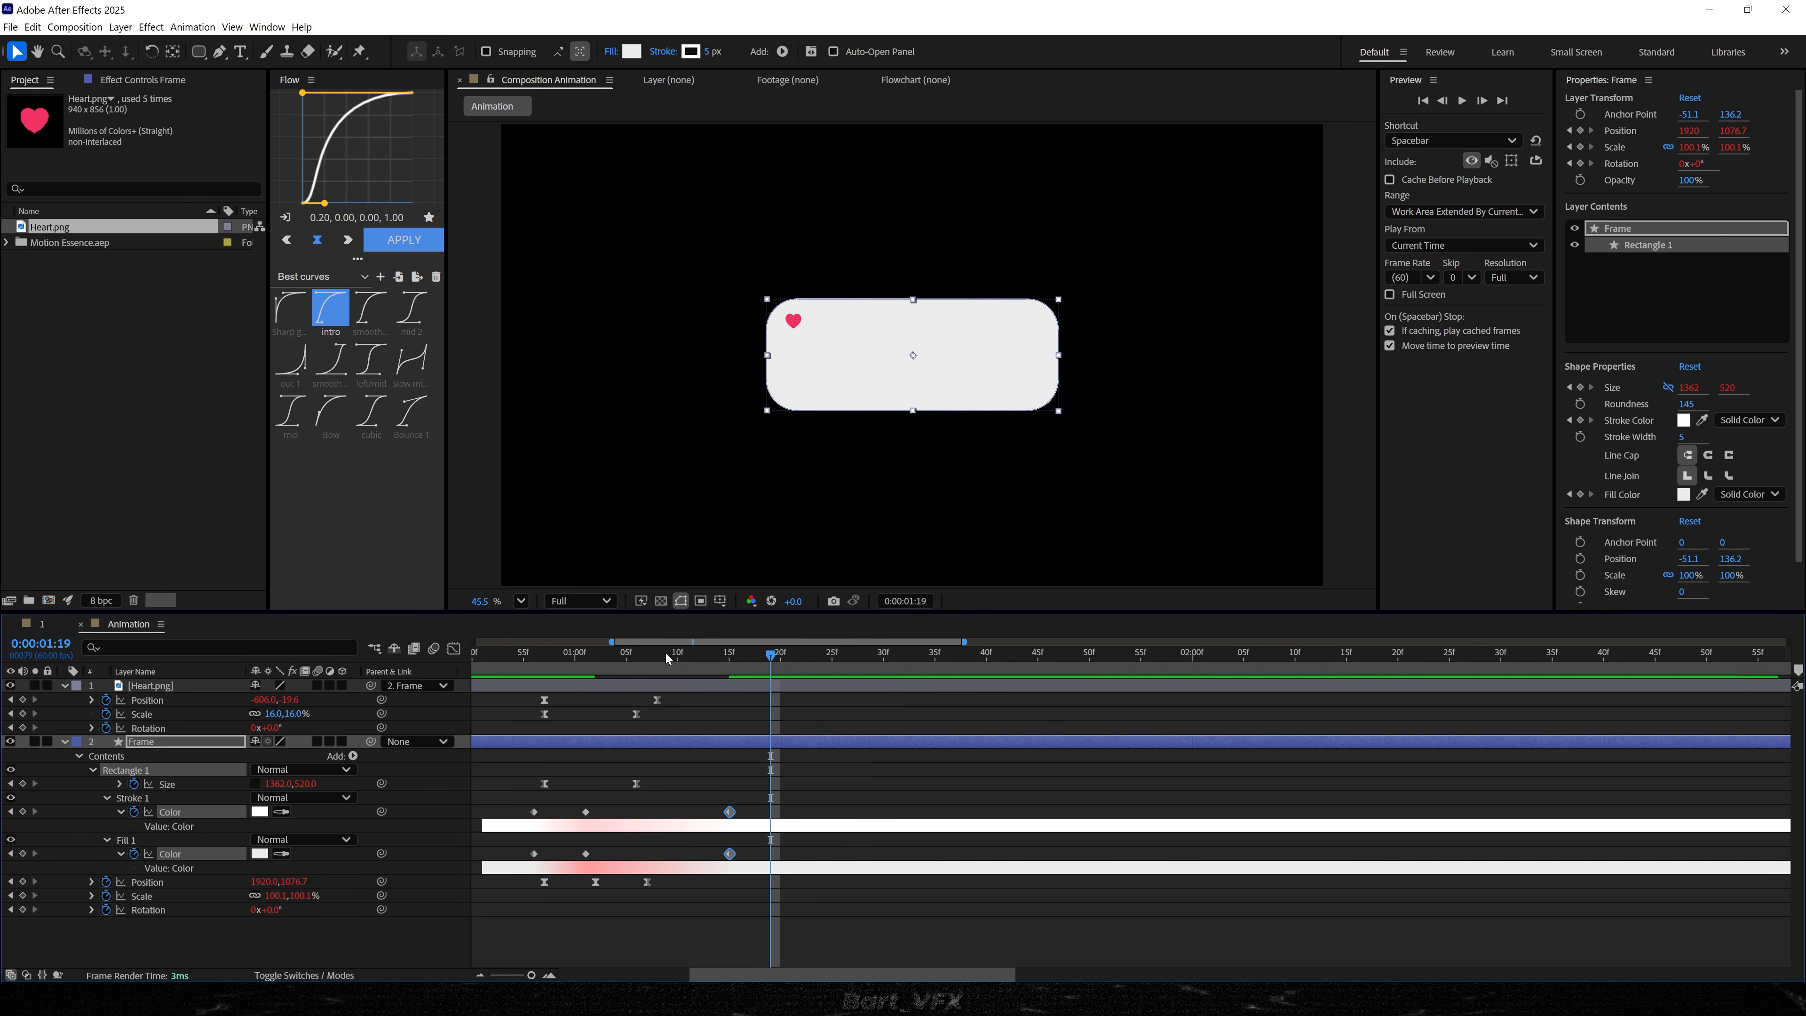
key("space")
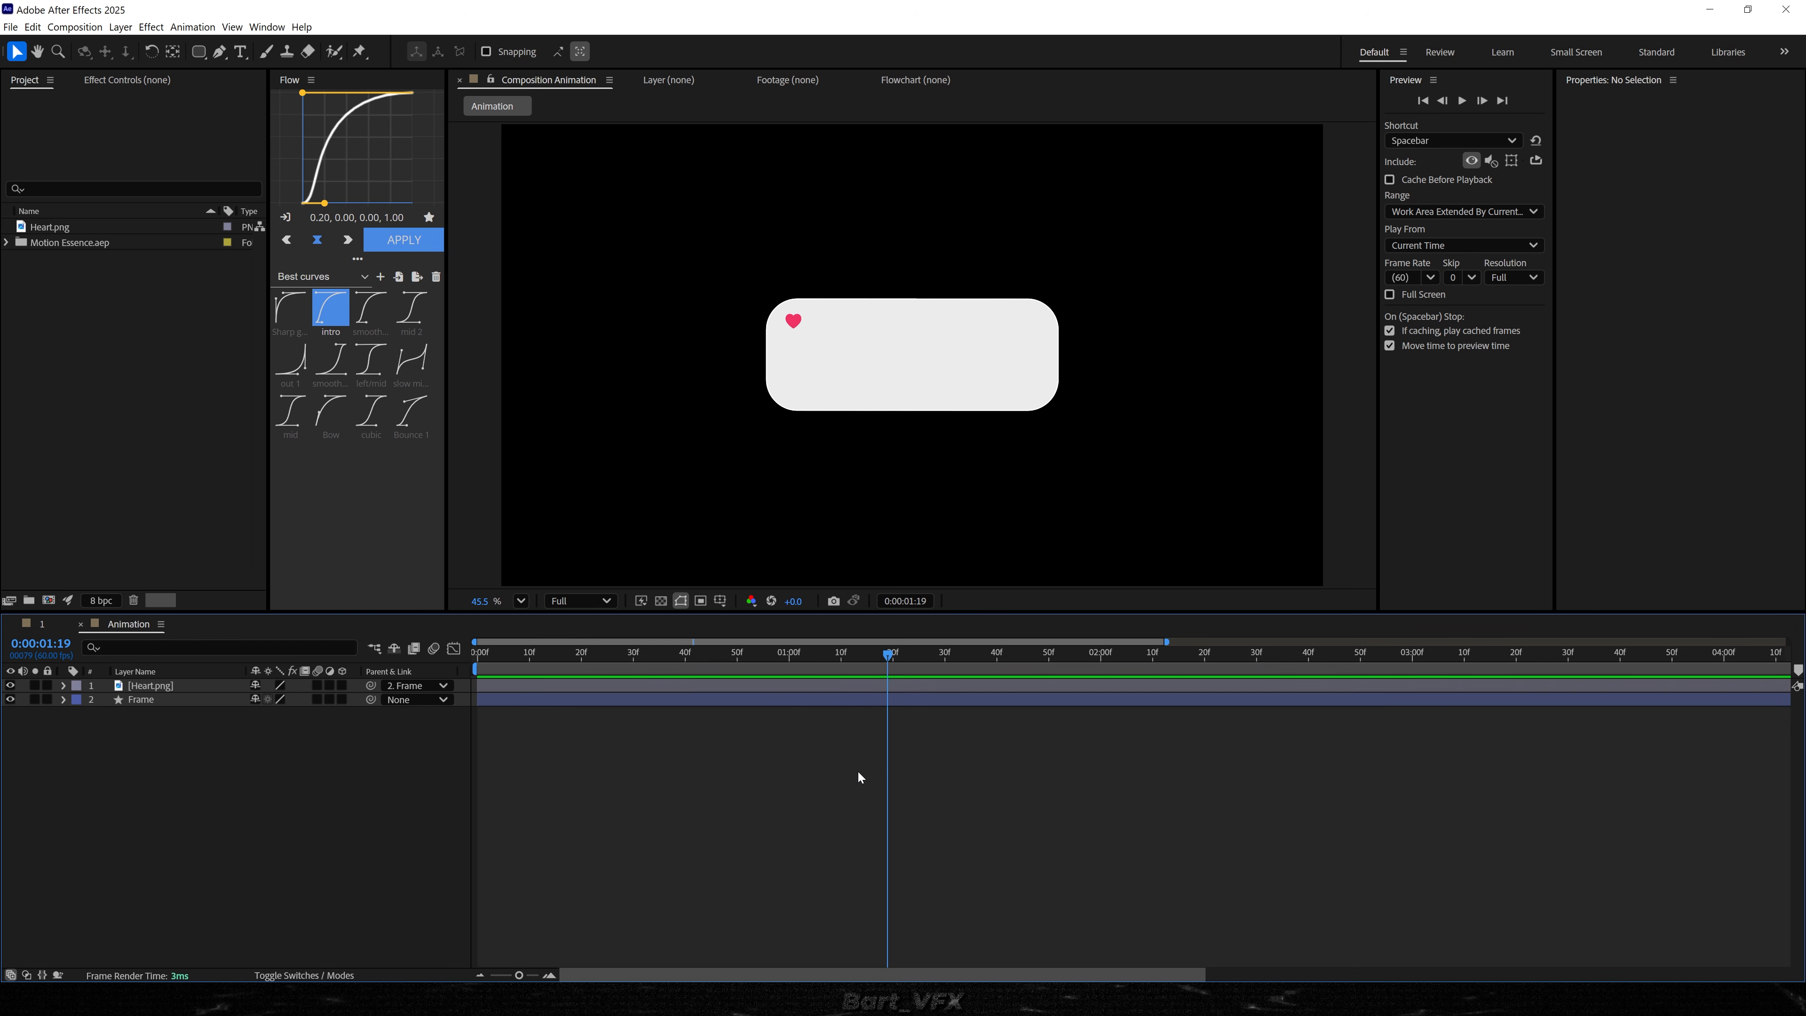
- Add the text "Above average" inside the card, below the heart
left_click(240, 51)
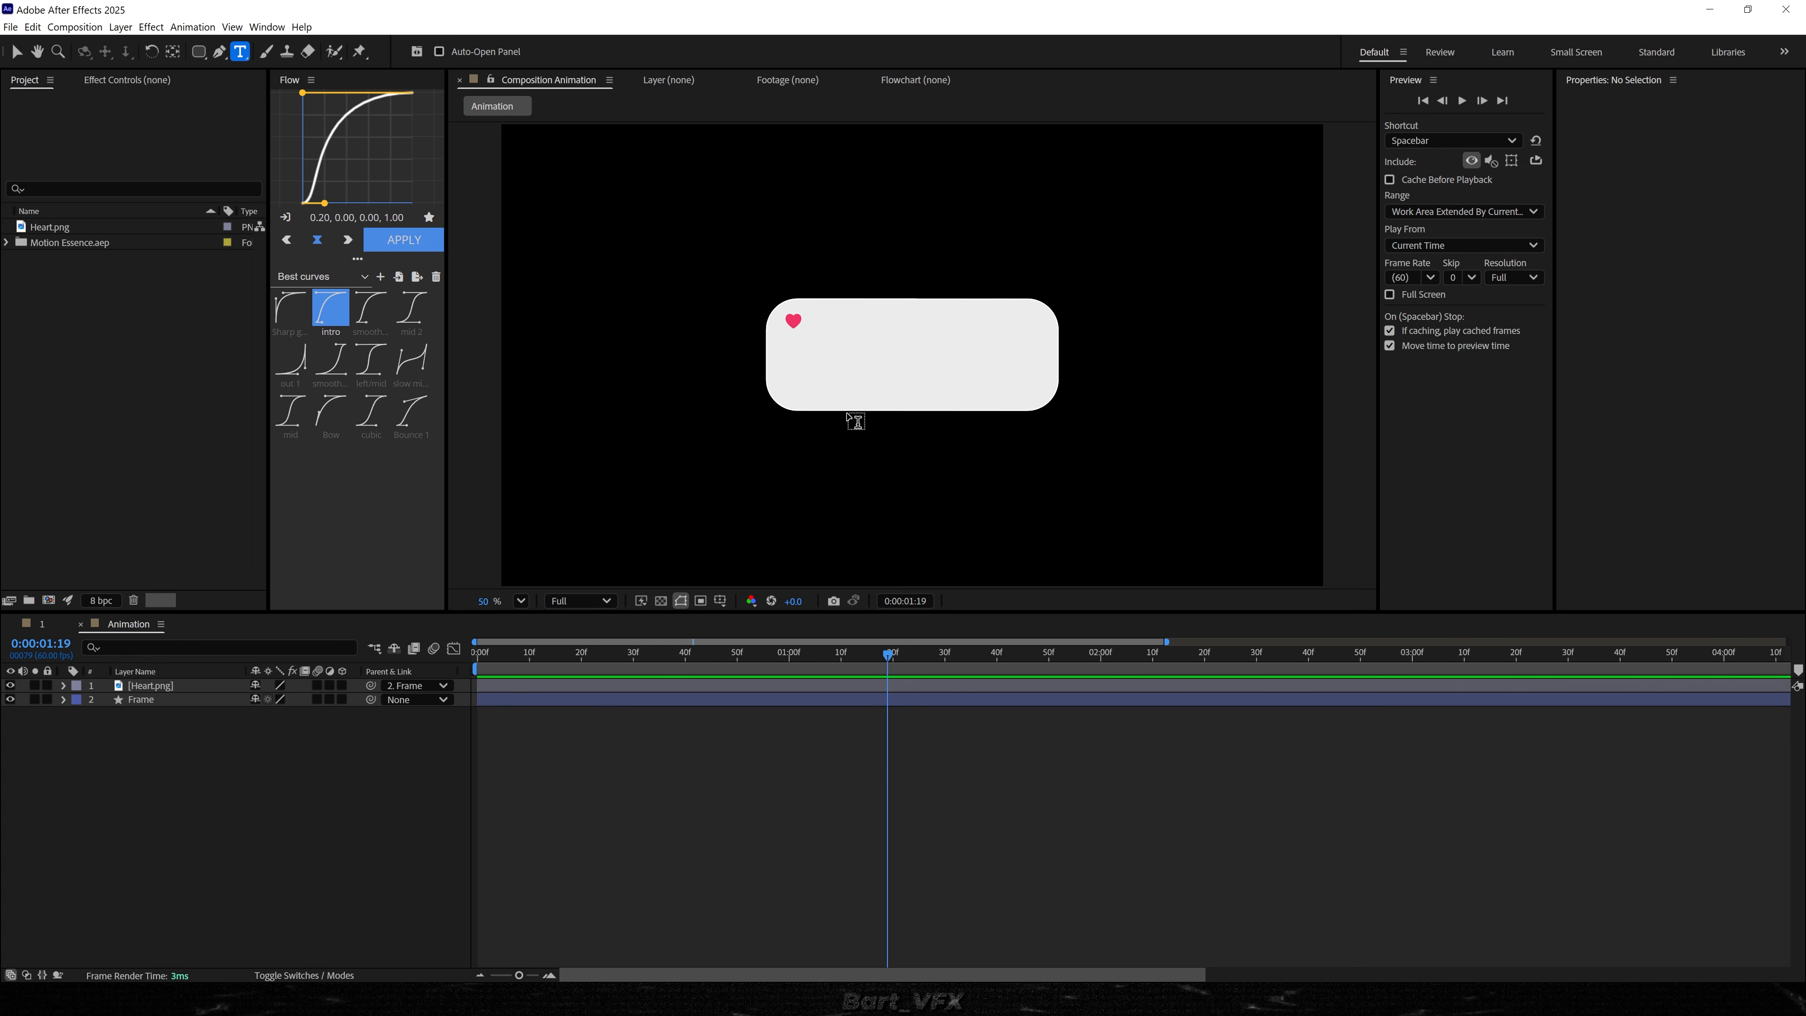
scroll(853, 418, "up", 3)
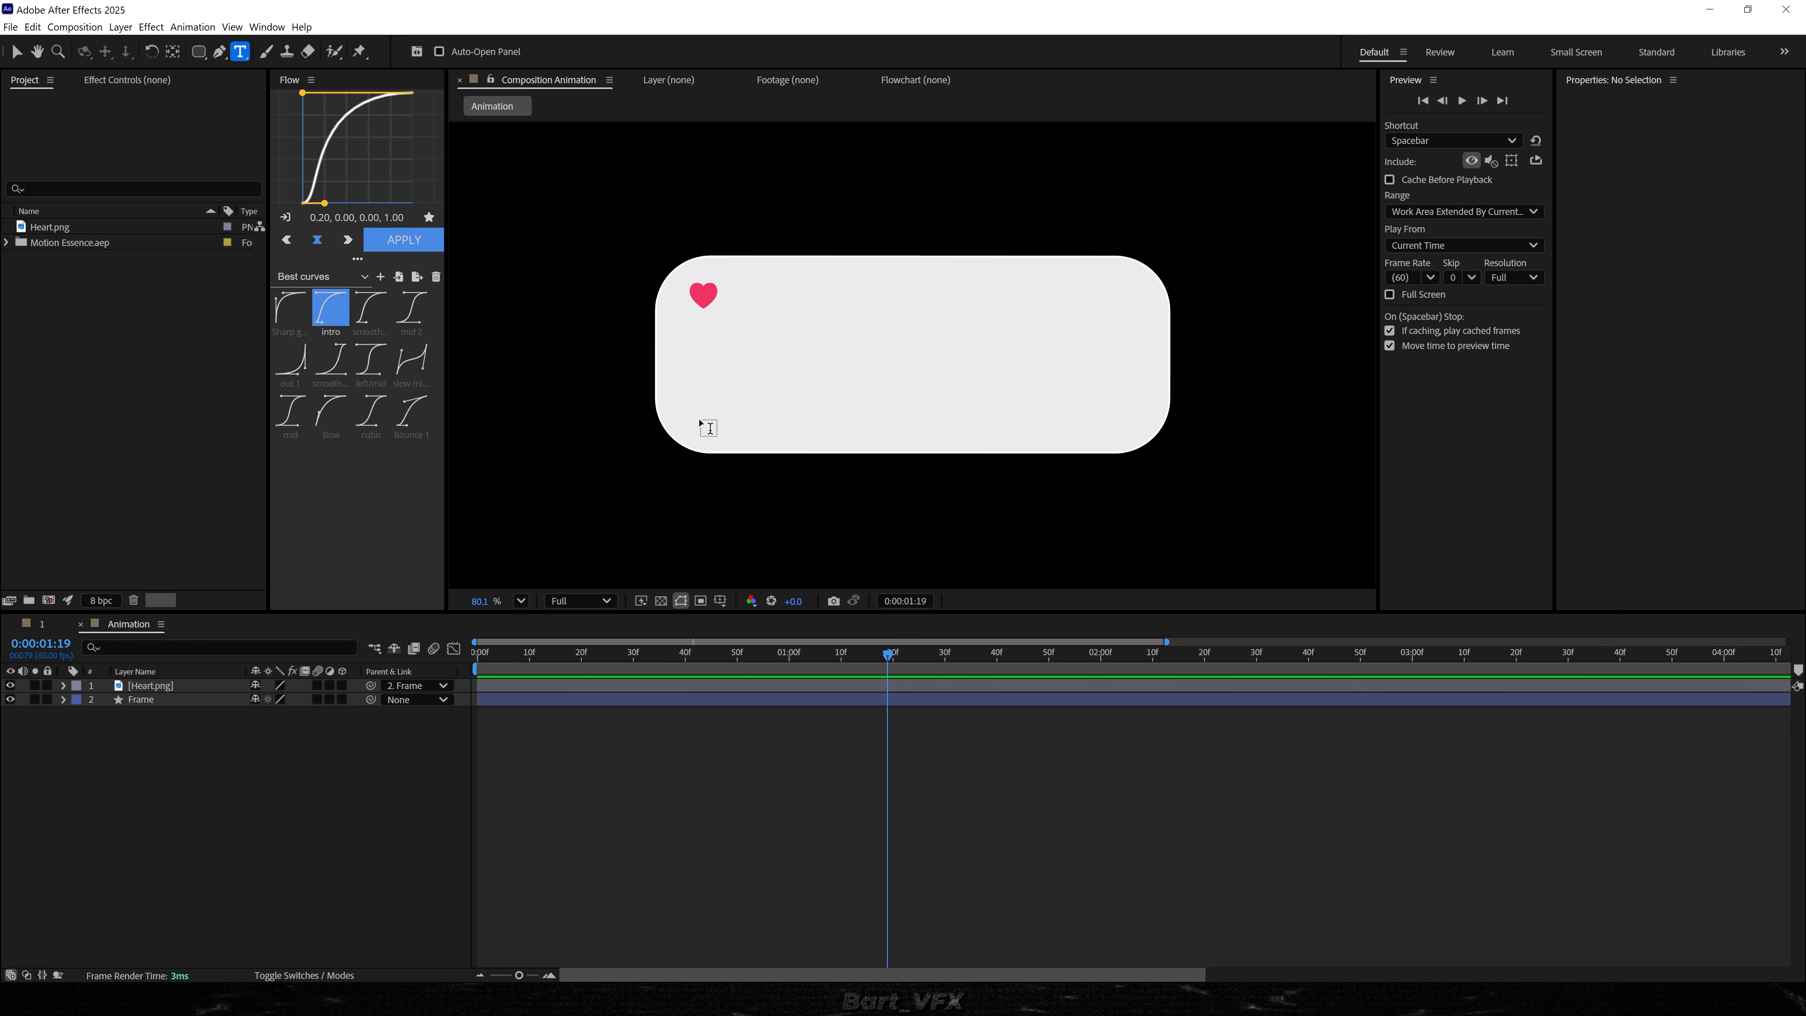
left_click(708, 396)
type("Ab")
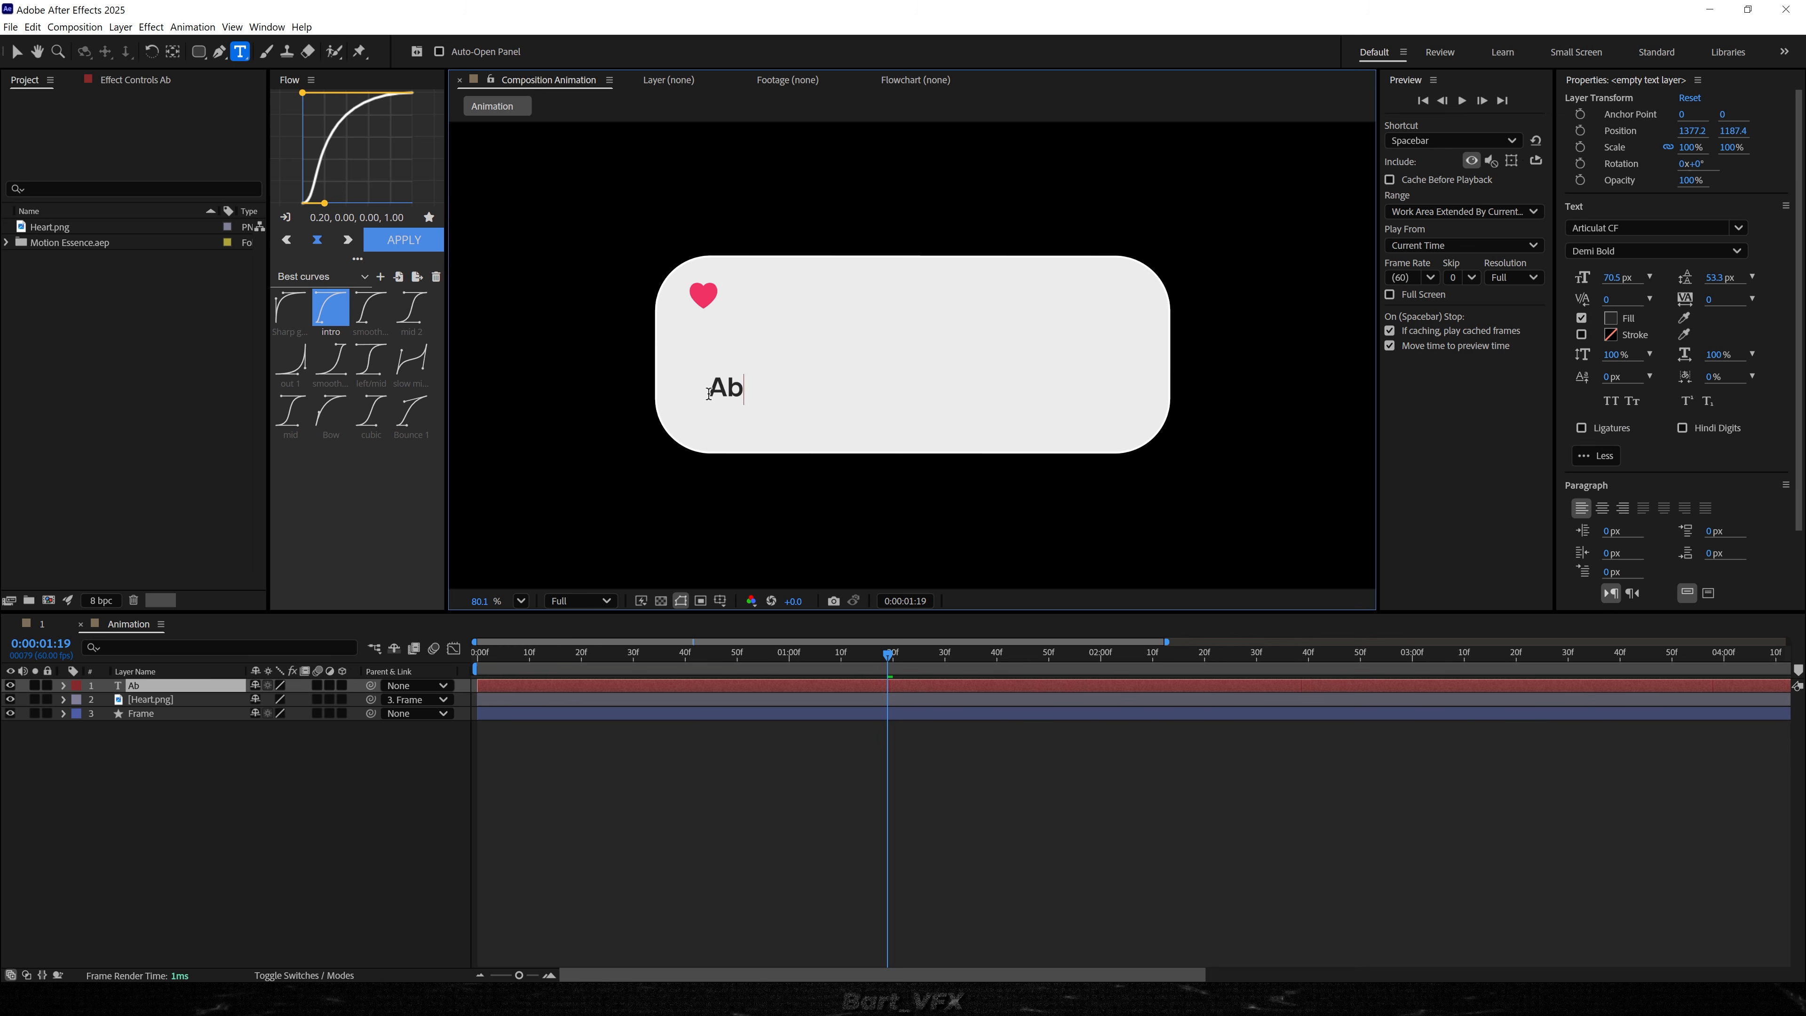
type("ove average")
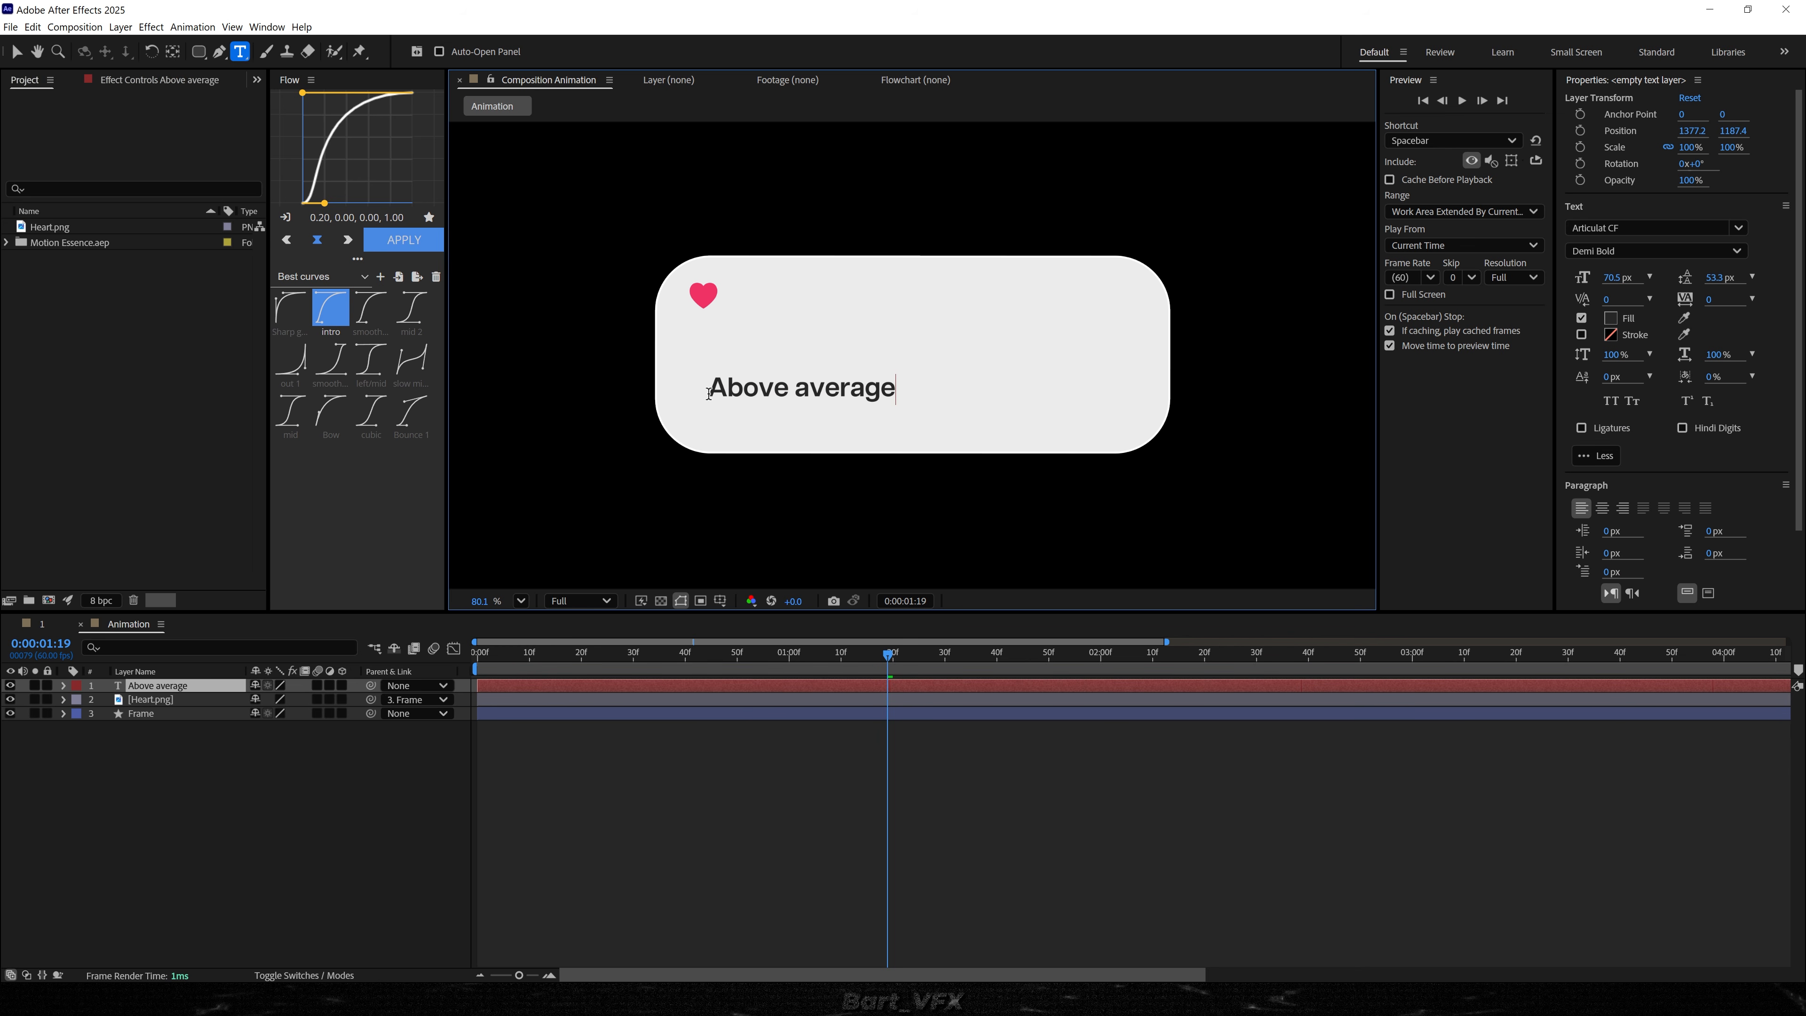
key("Escape")
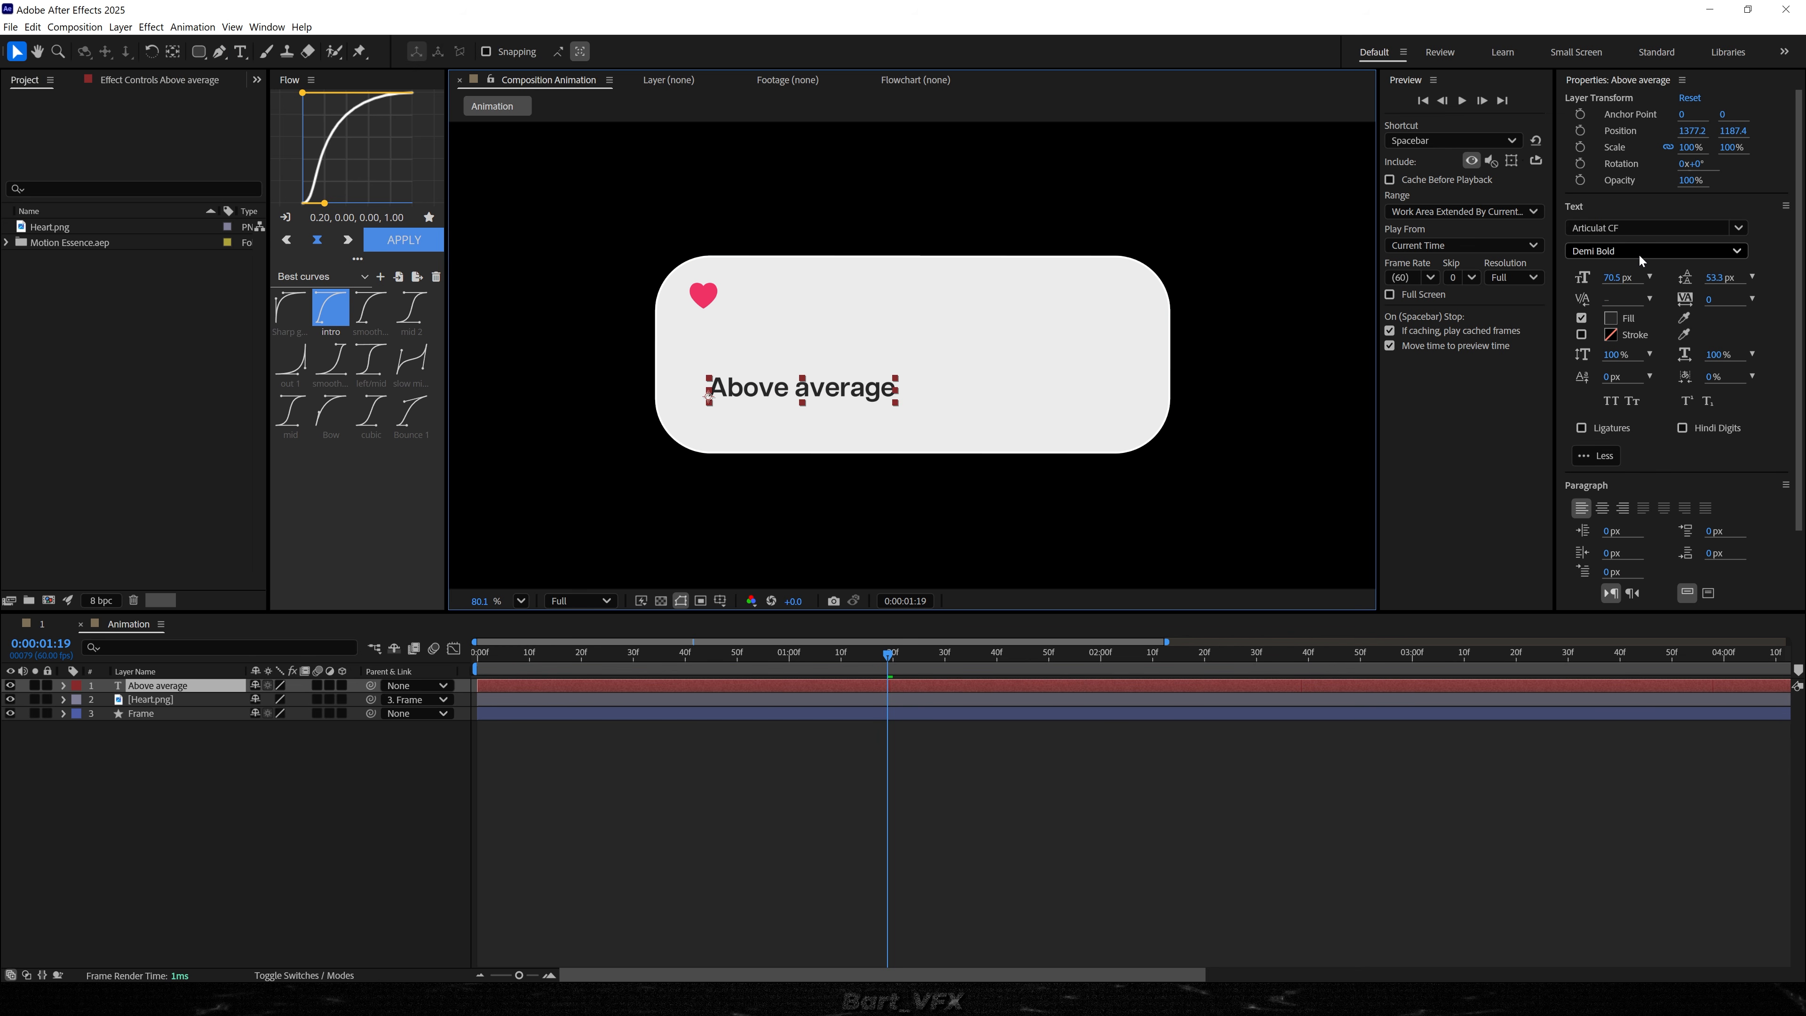
- Lighten the "Above average" text's fill color to dark gray #484848
left_click(1610, 318)
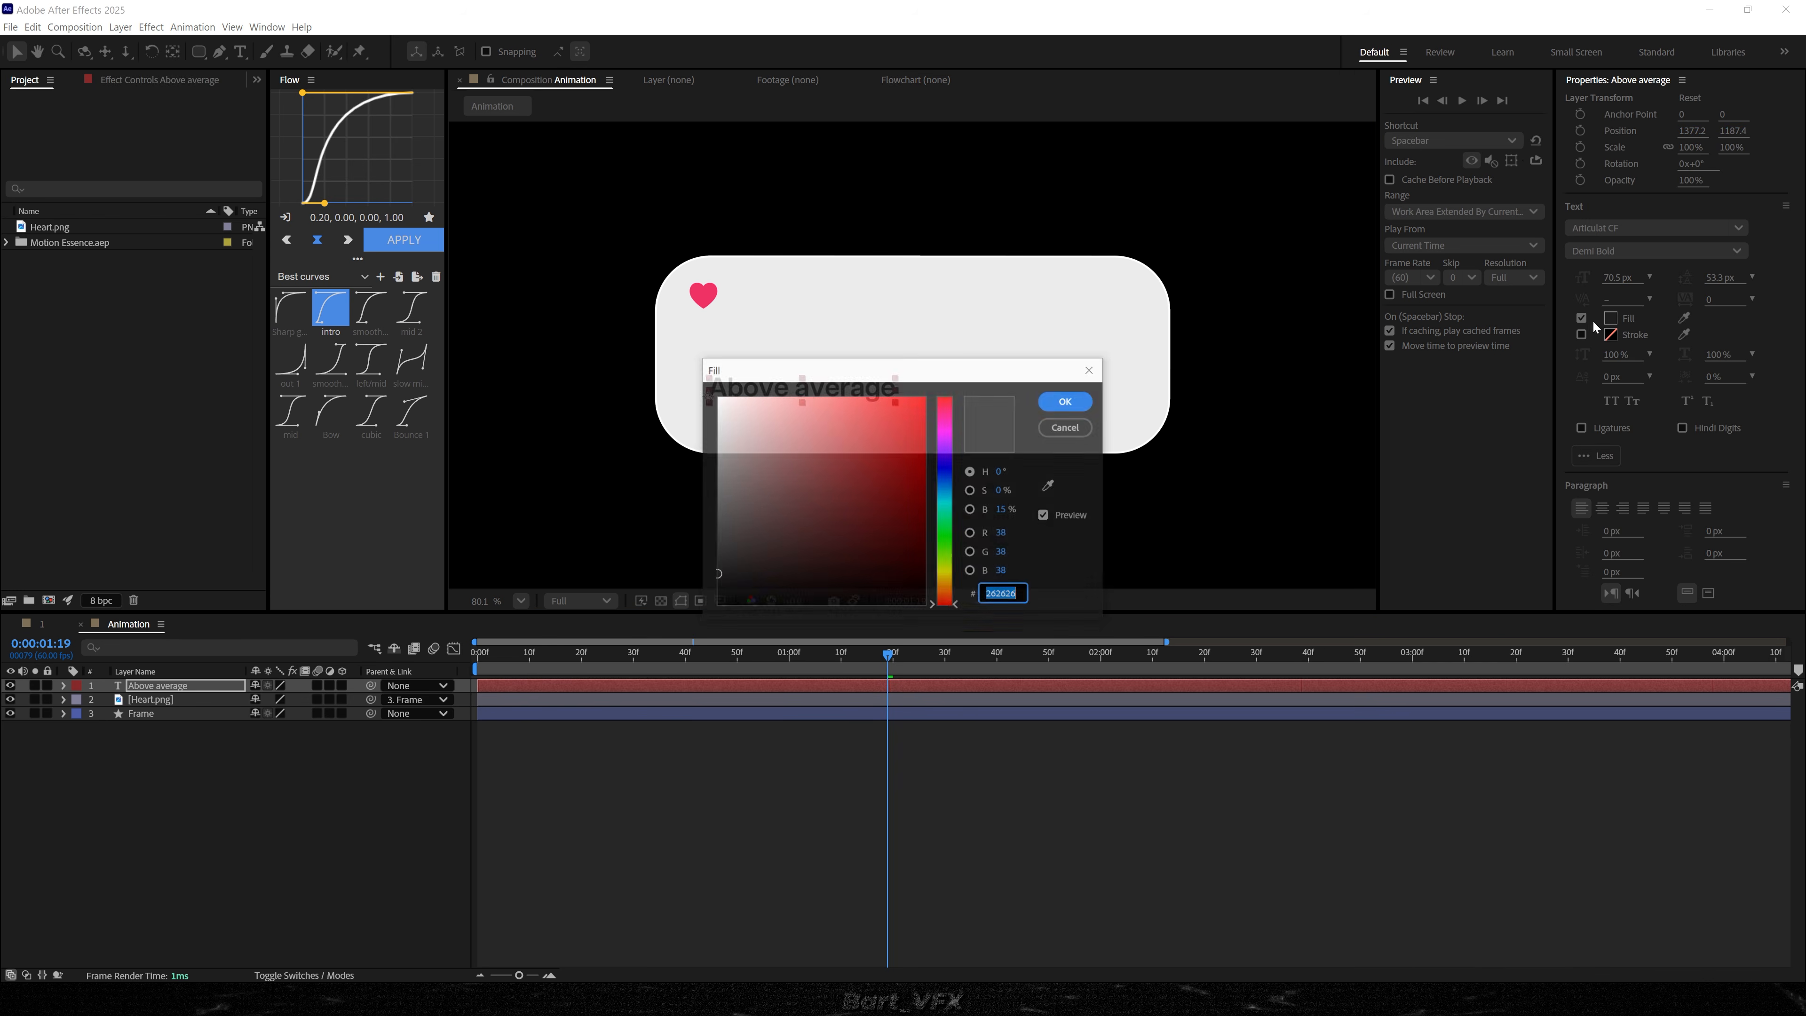
left_click_drag(724, 567, 714, 526)
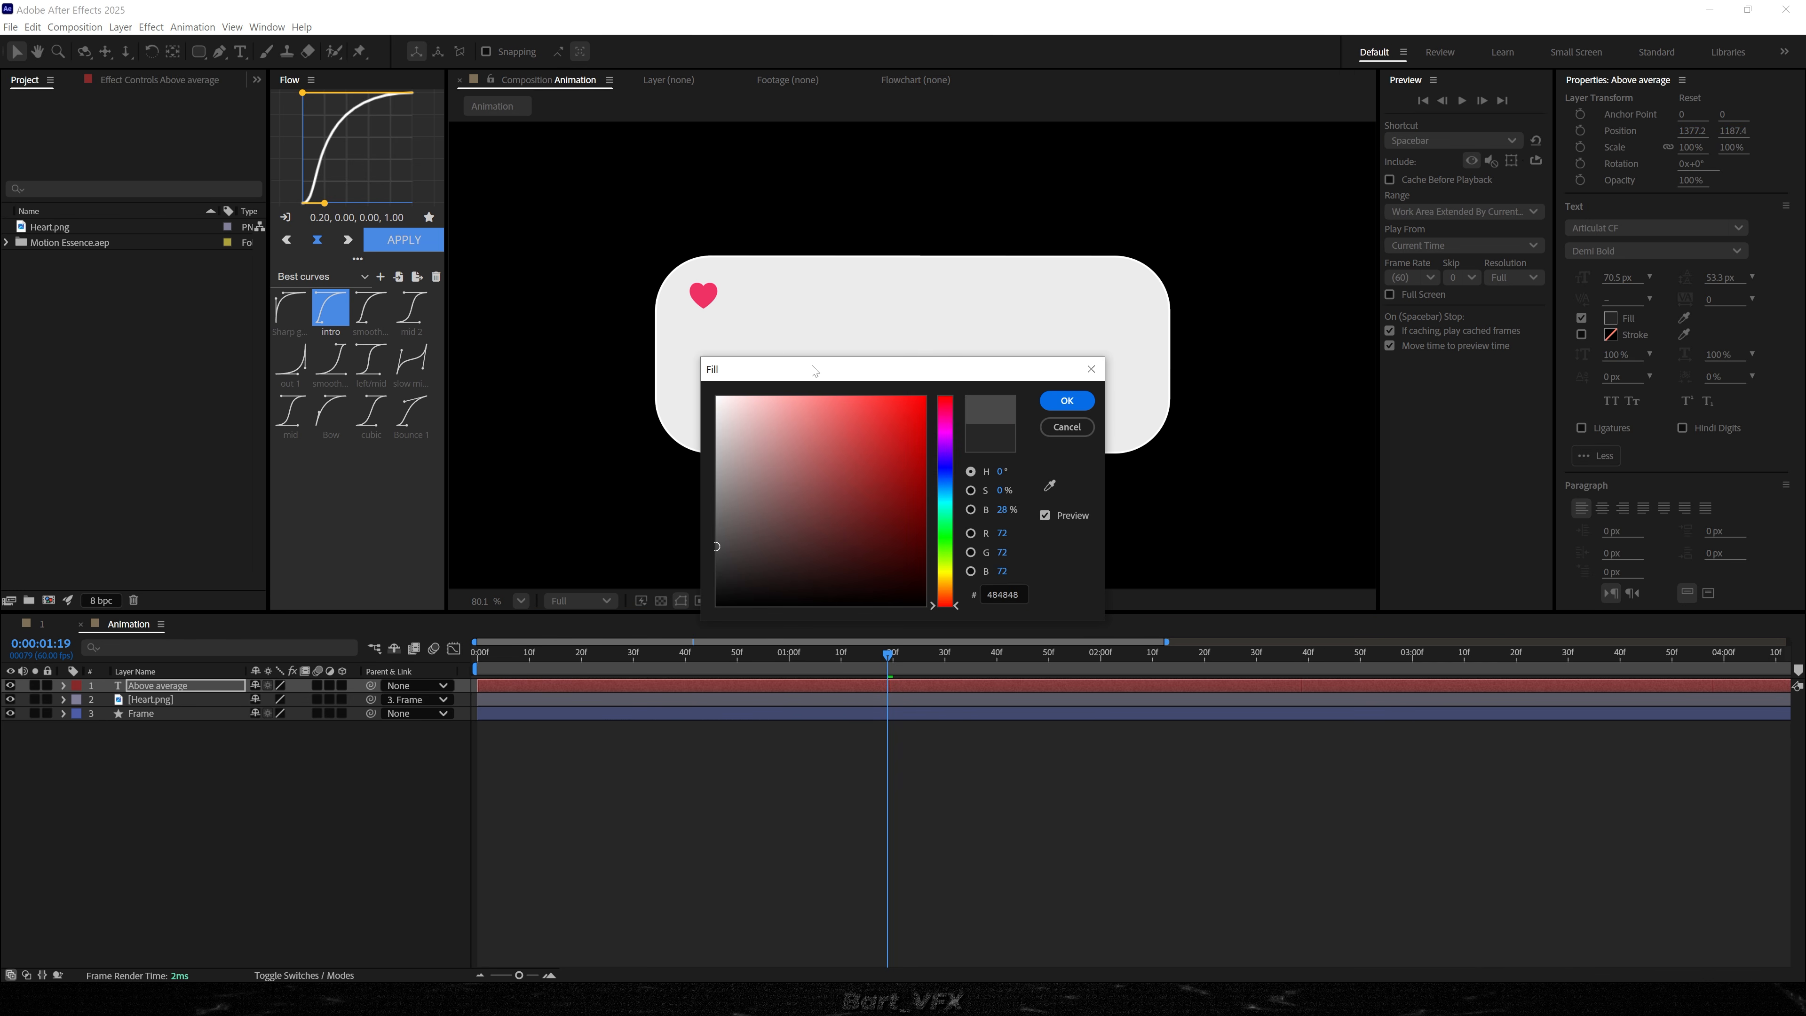
left_click_drag(815, 370, 1052, 361)
left_click(1302, 391)
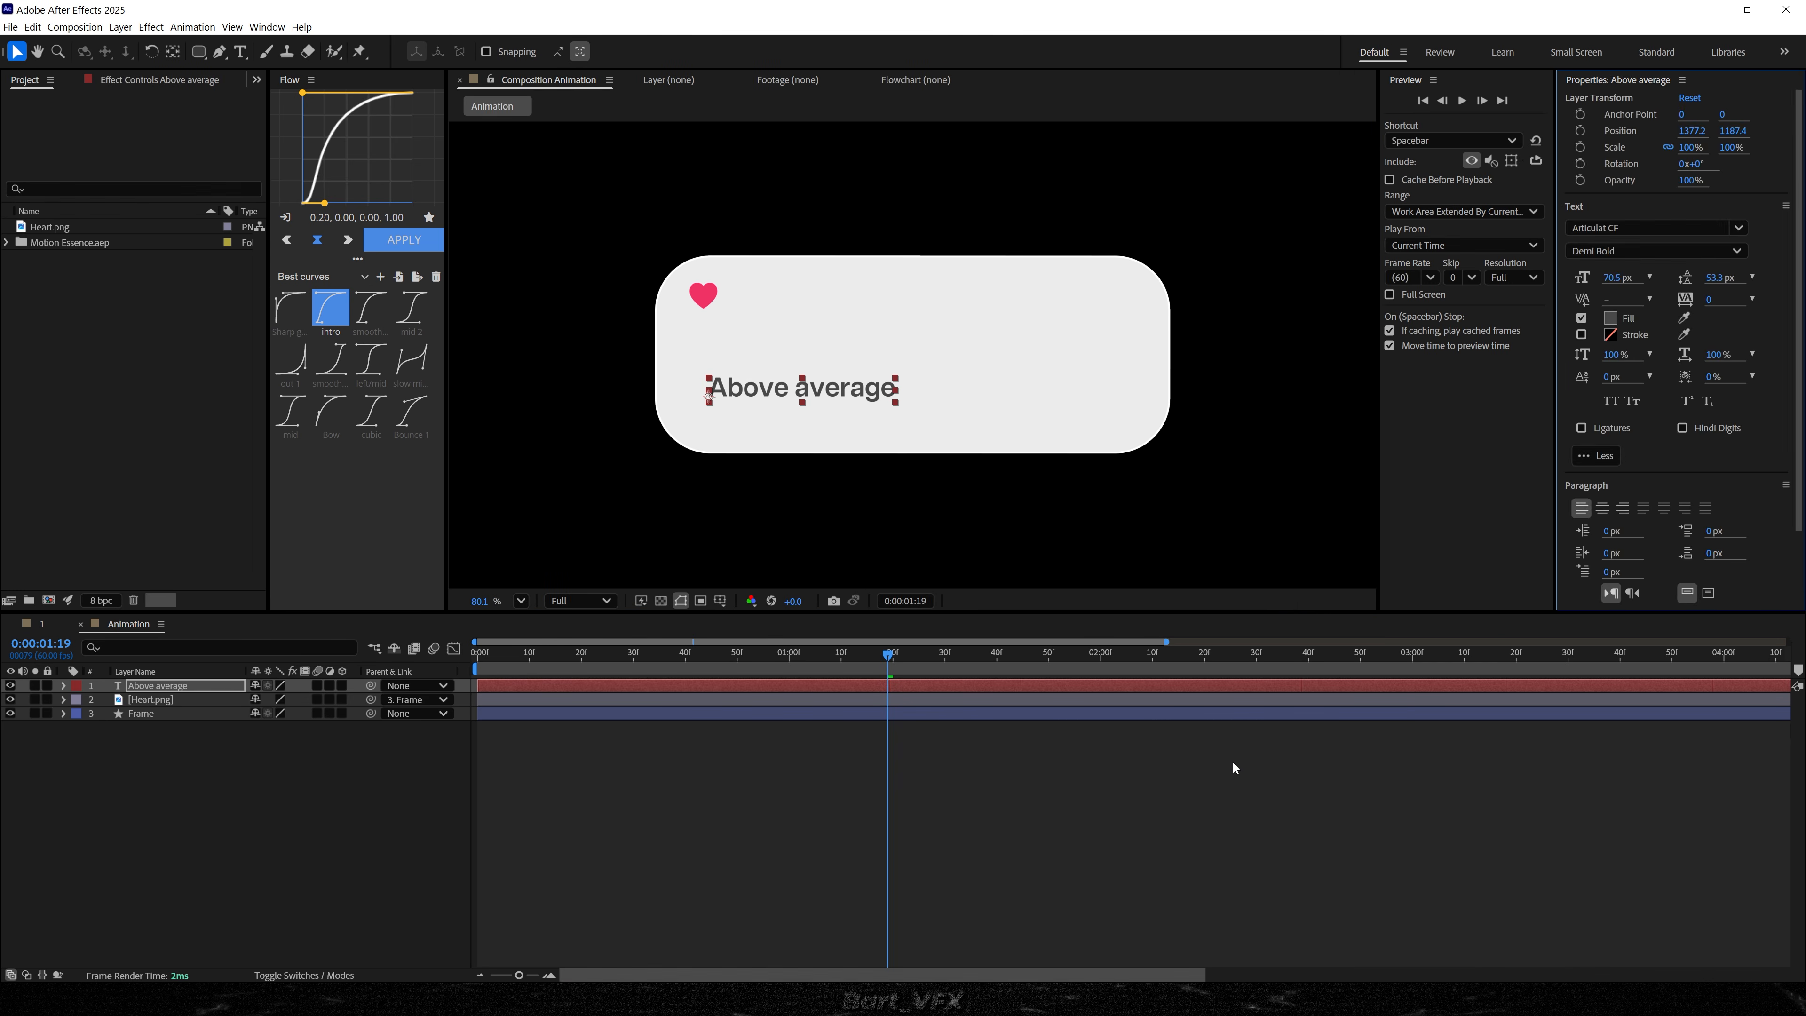
- Move the "Above average" text slightly left and down beneath the heart, and center its anchor point
scroll(640, 405, "up", 3)
left_click_drag(801, 378, 779, 390)
key("ctrl+alt+Home")
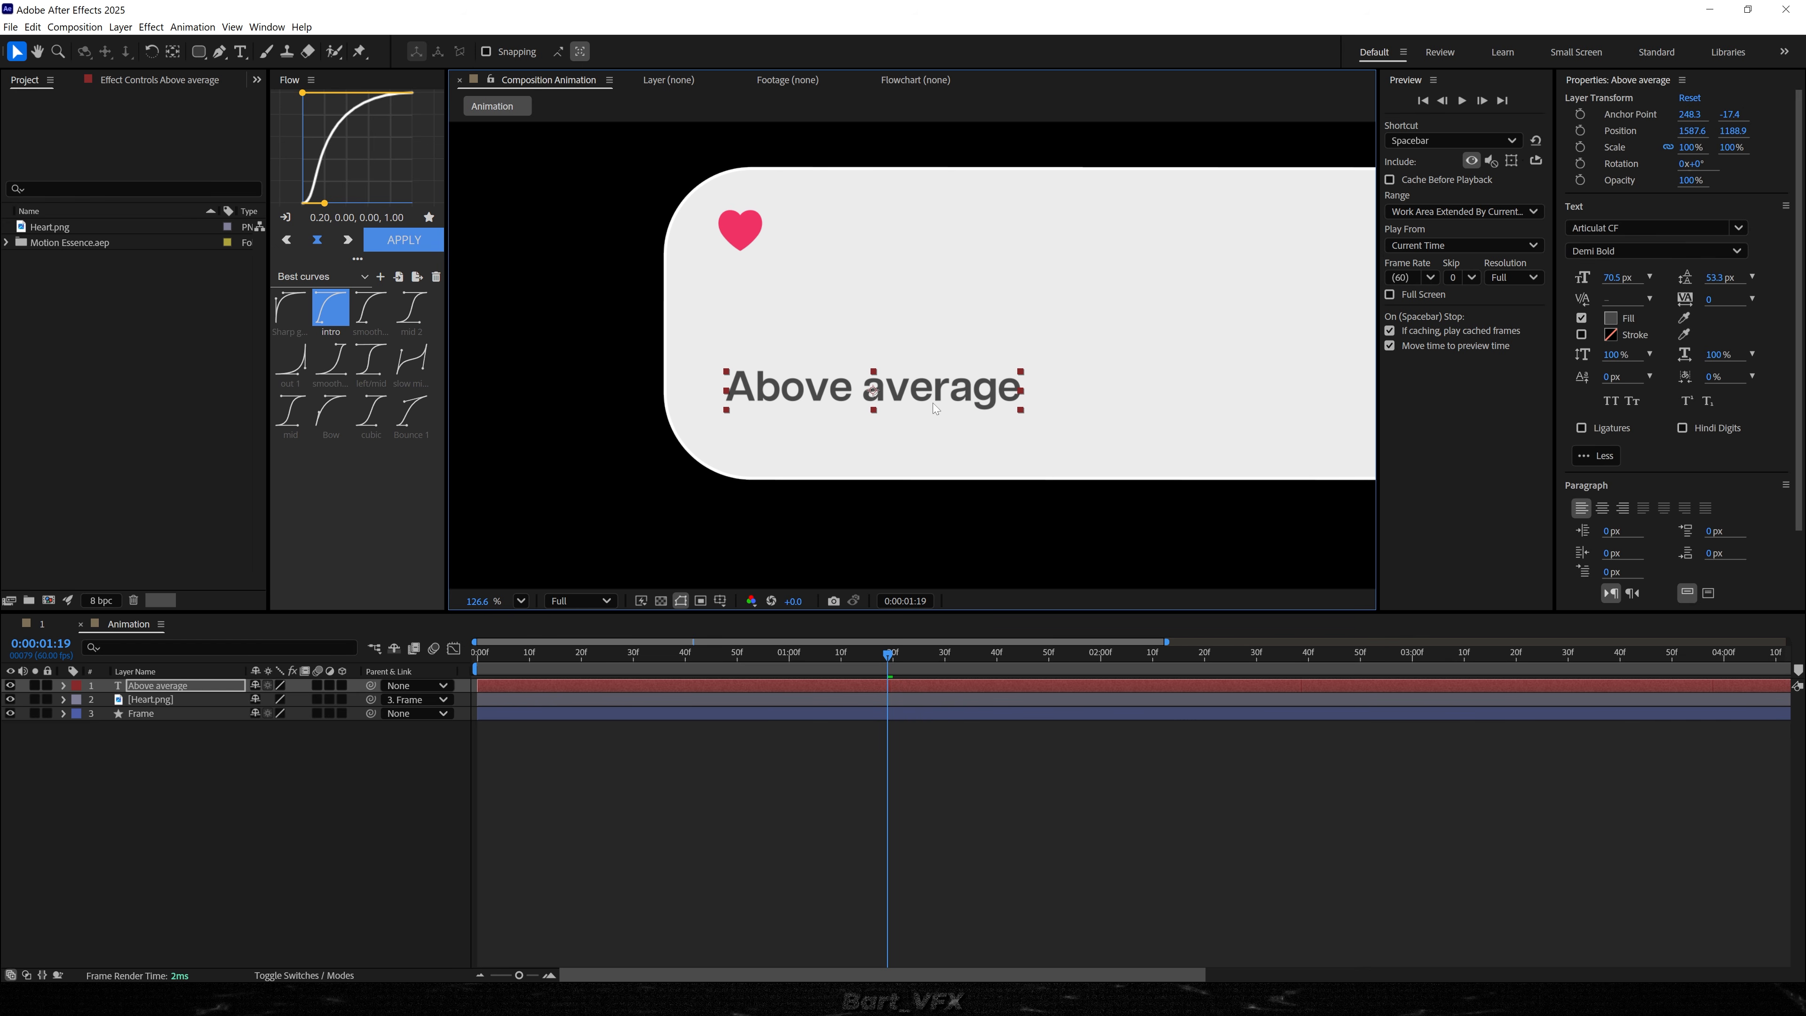
- Add a second line reading "37.7 VO2 max" to the "Above average" text
double_click(1020, 390)
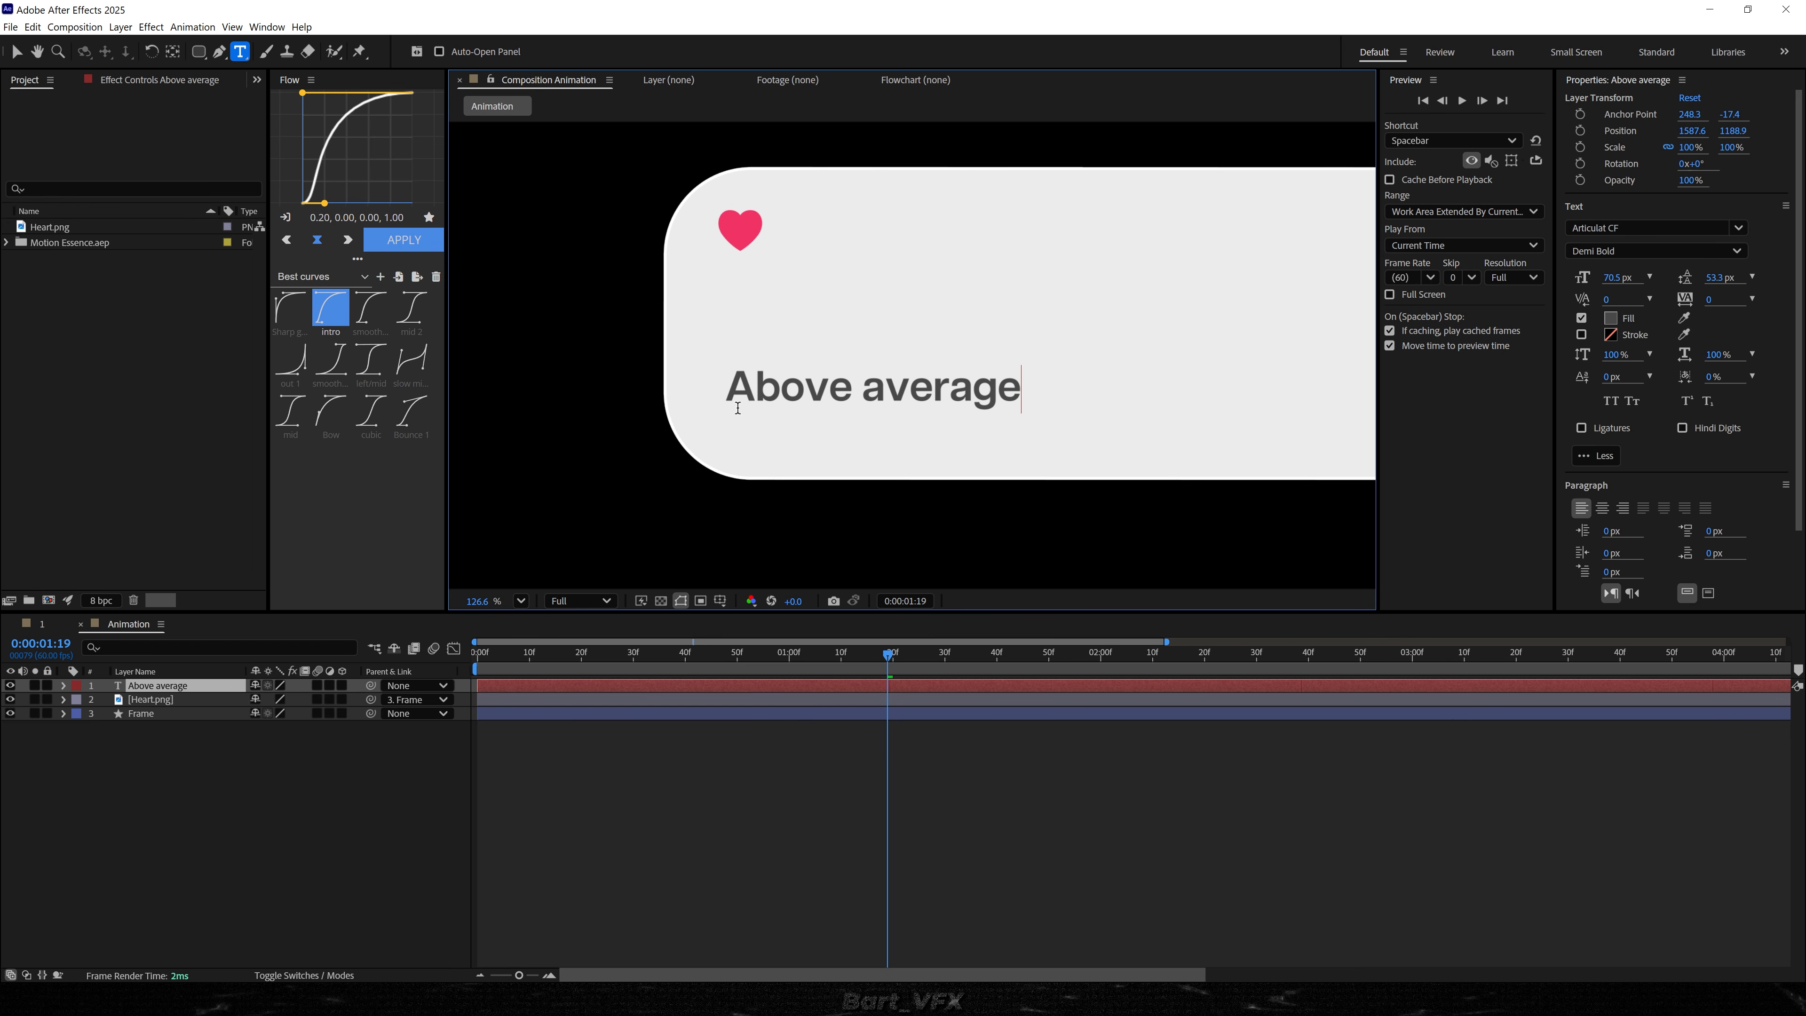
type("37.7 VO")
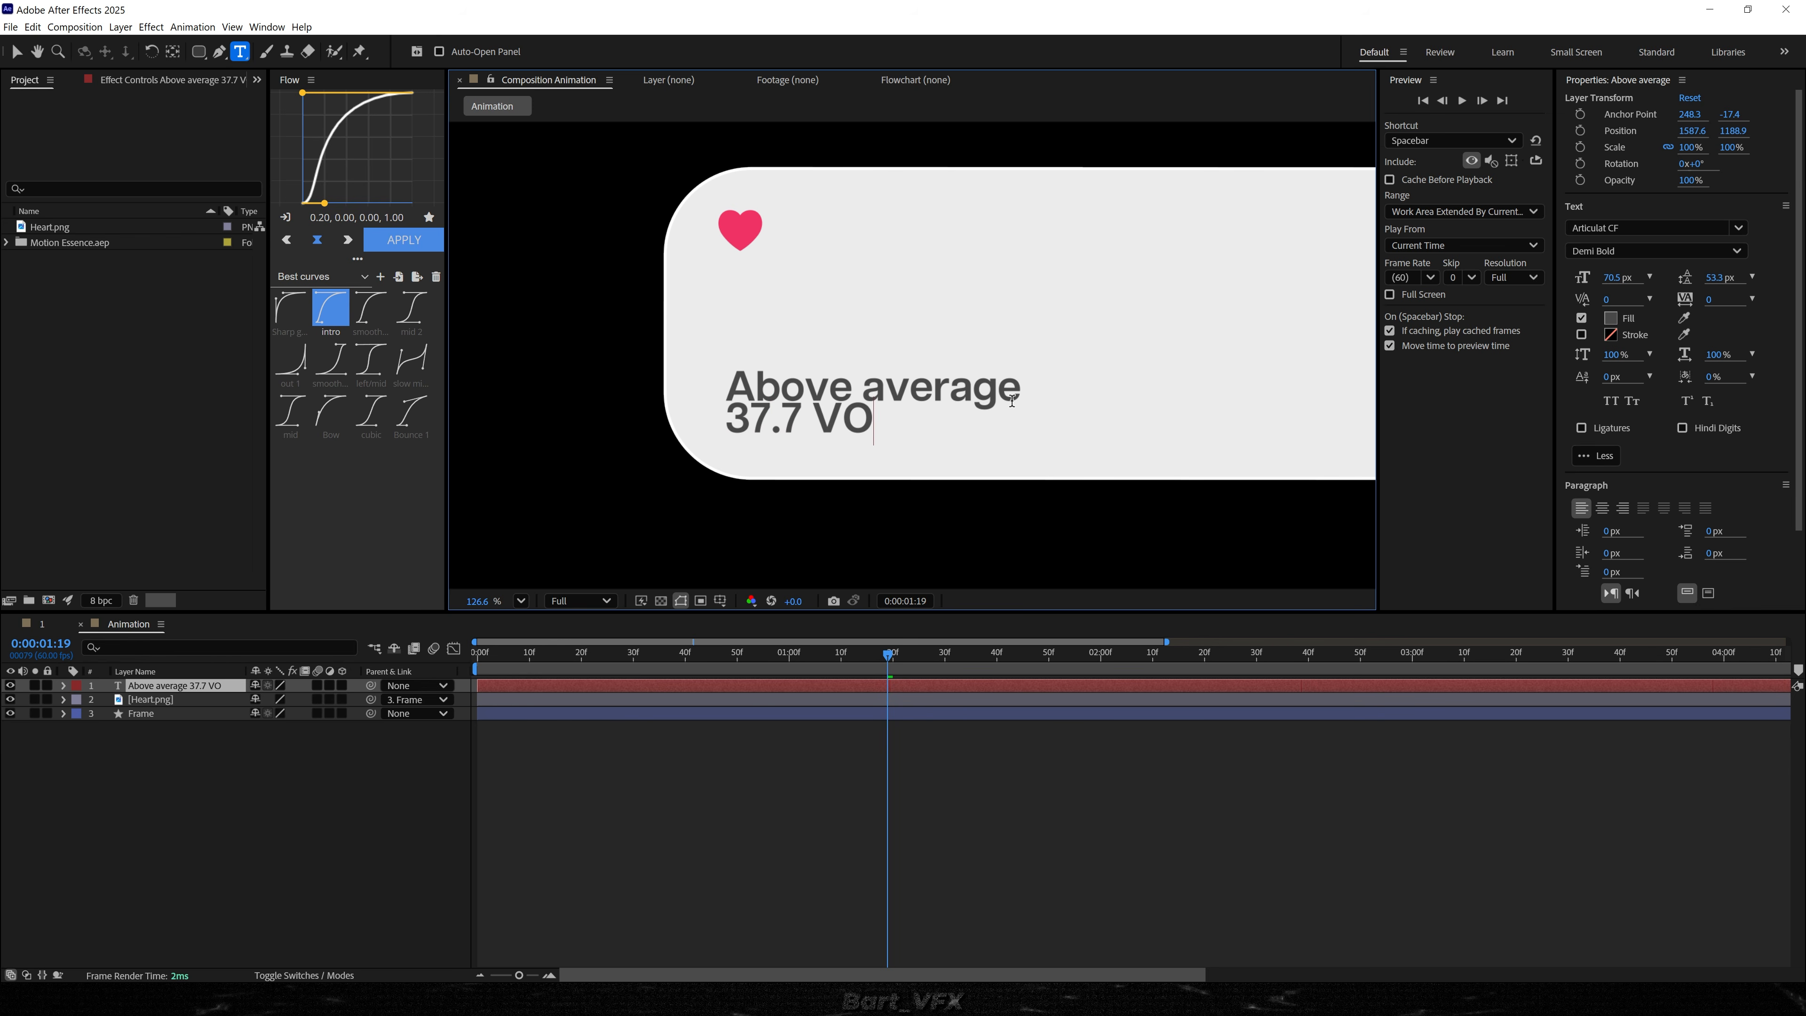
type("2 max")
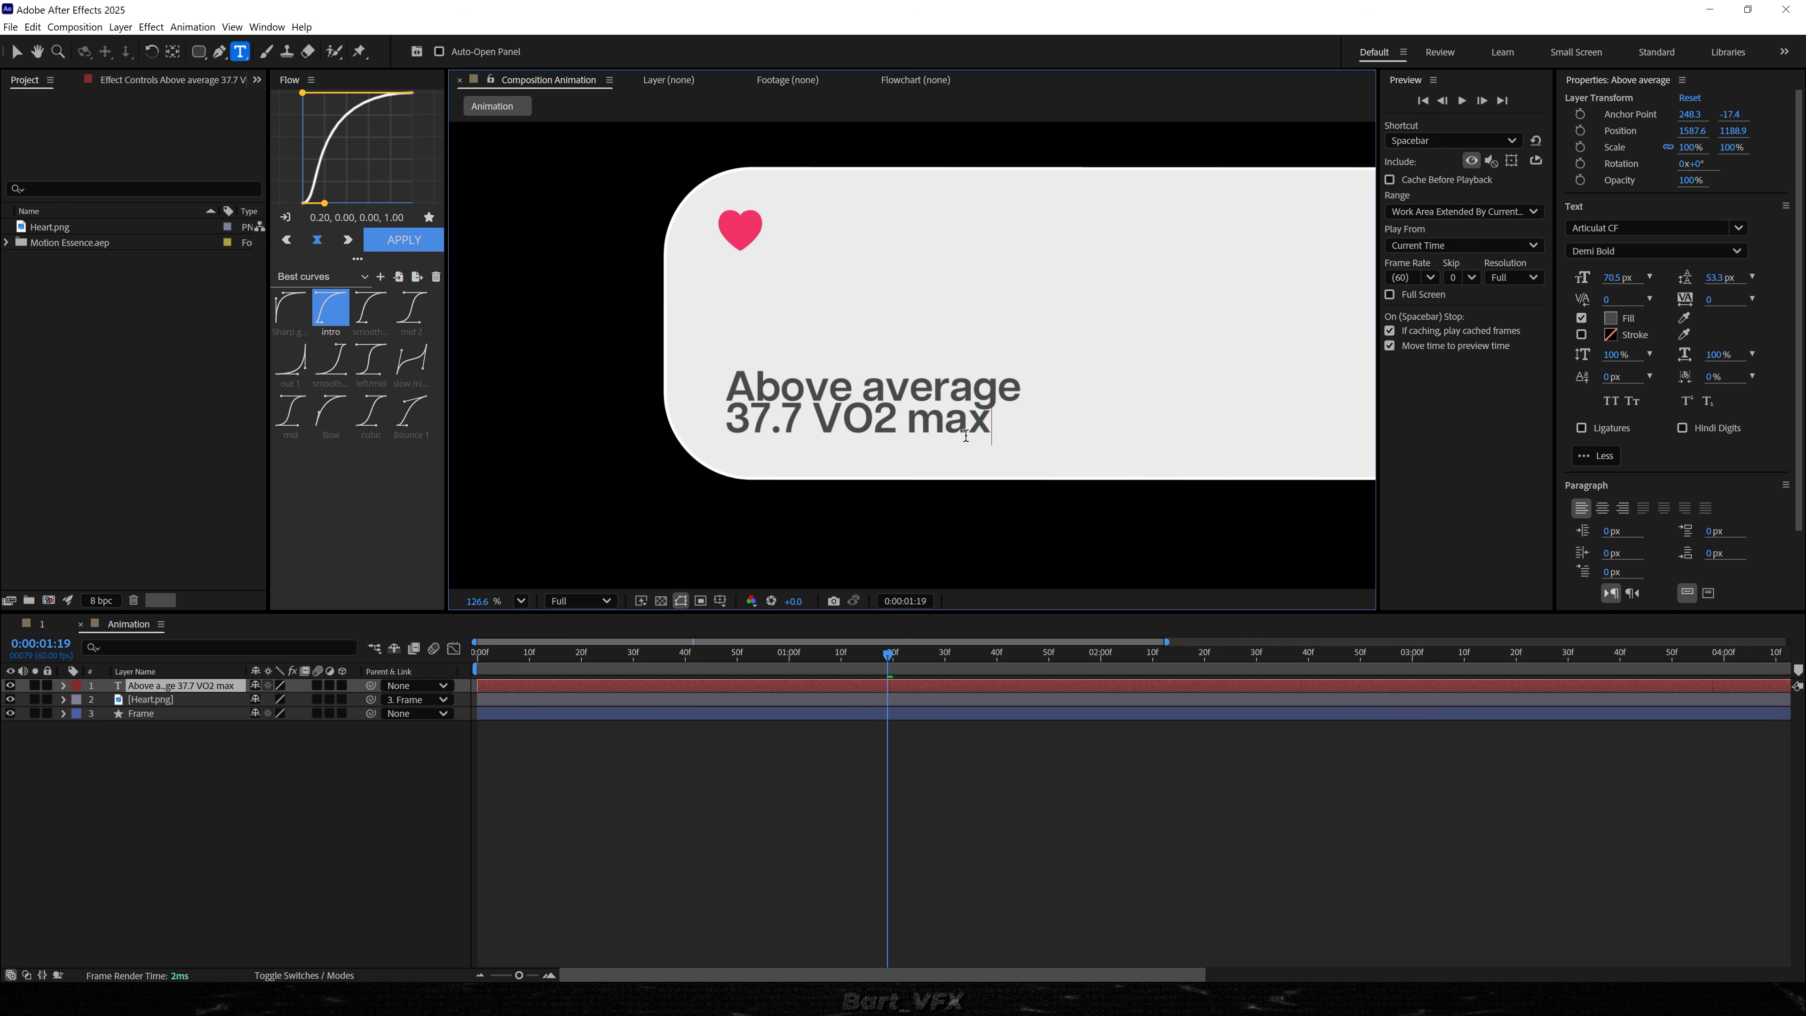
- Set the "37.7 VO2 max" line's font size to 43.7 px and its fill color to #BCBCBC
left_click_drag(967, 436, 600, 437)
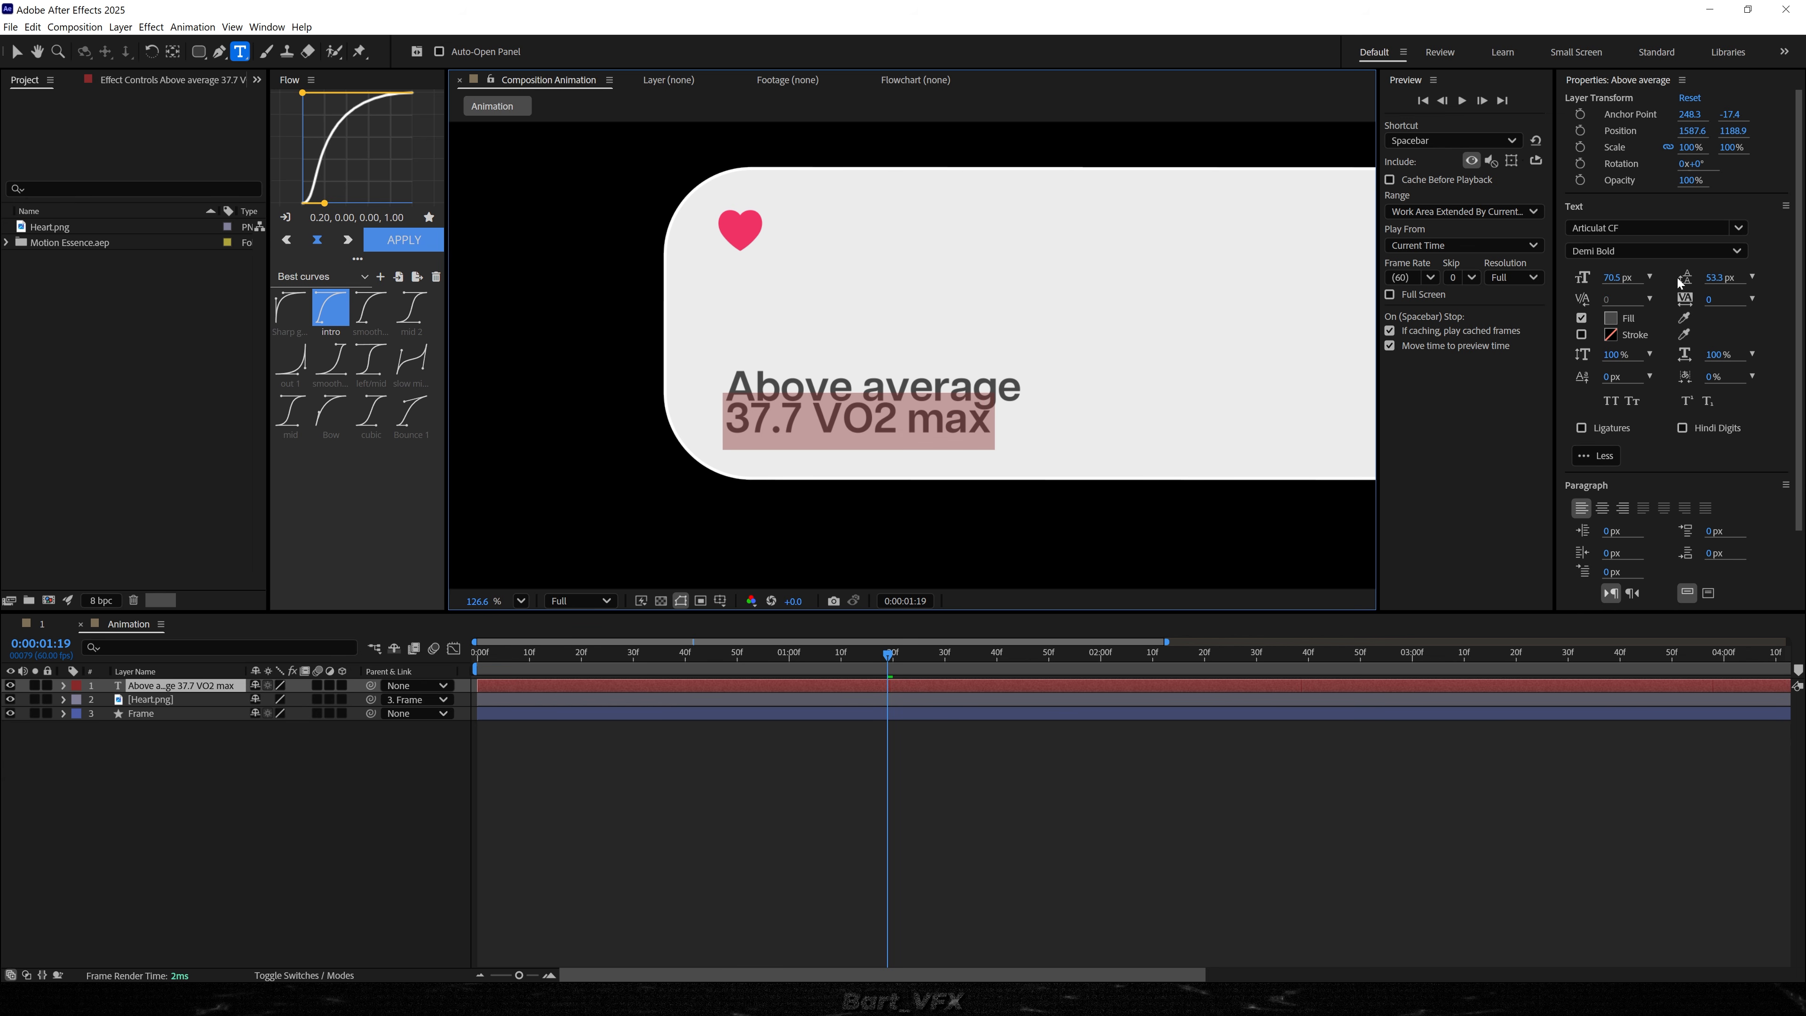
left_click_drag(1610, 277, 1443, 322)
left_click(1610, 318)
type("BCBCBC")
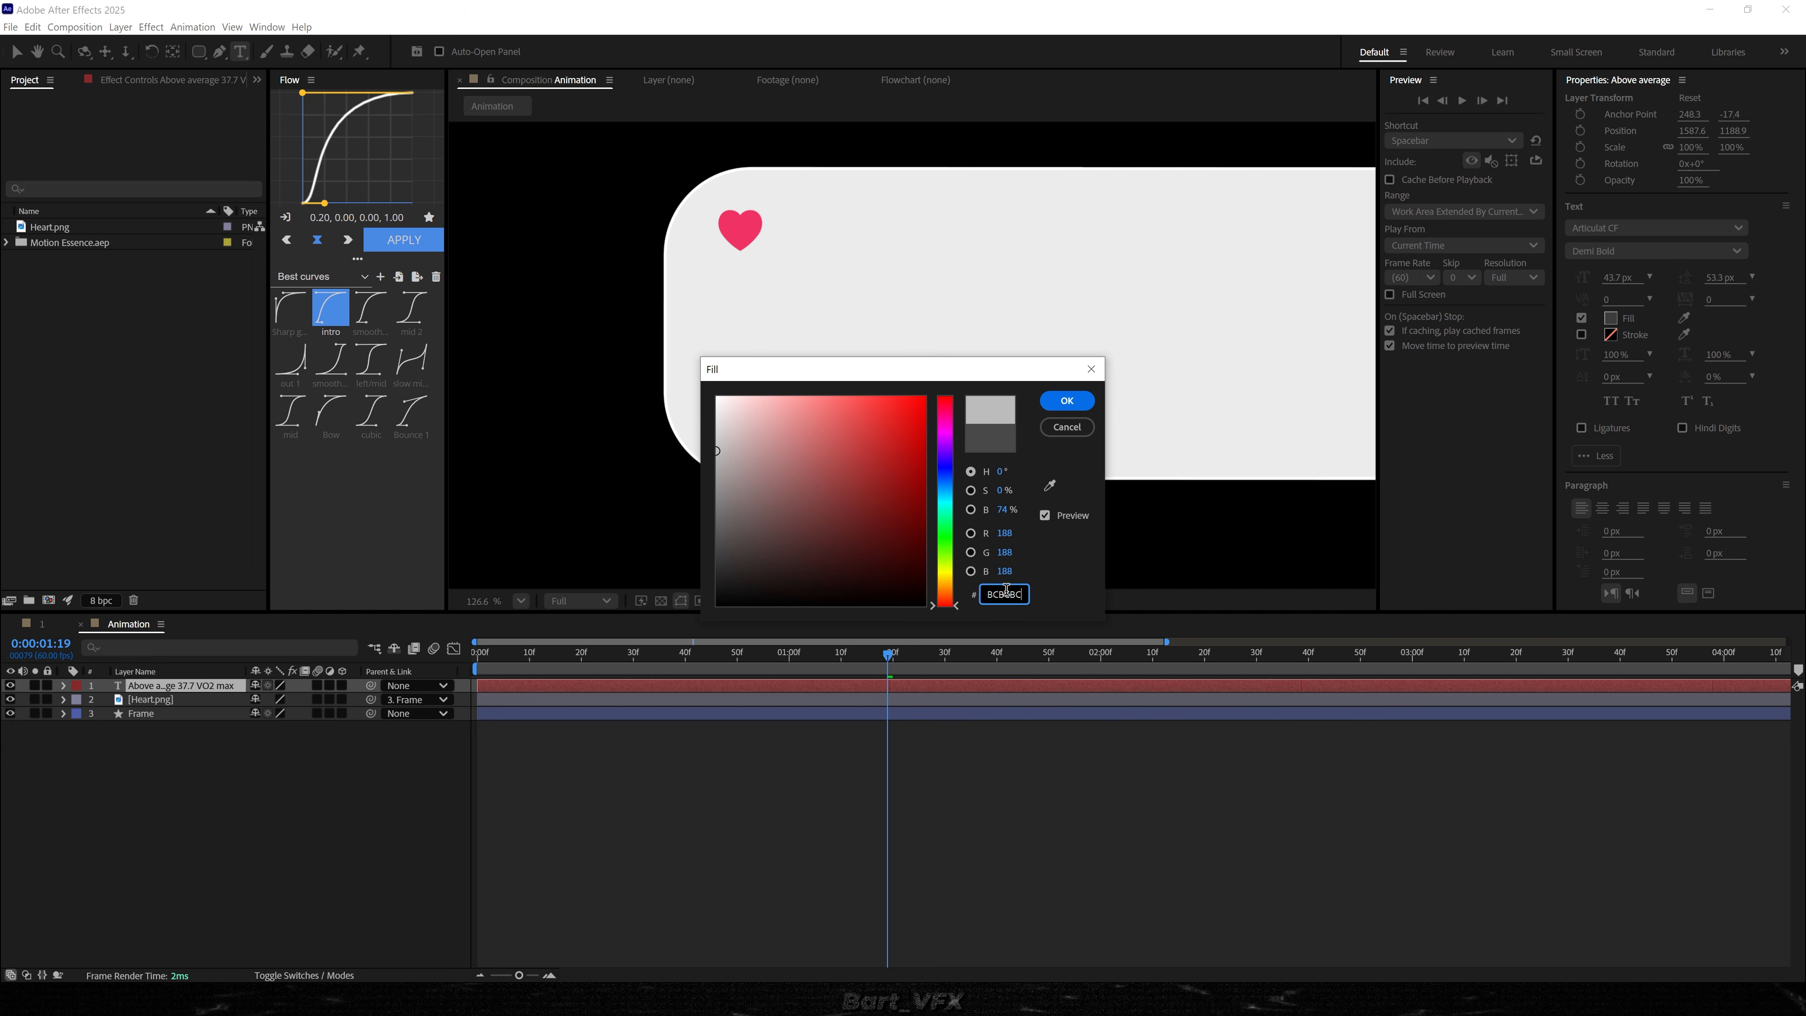
left_click(1077, 403)
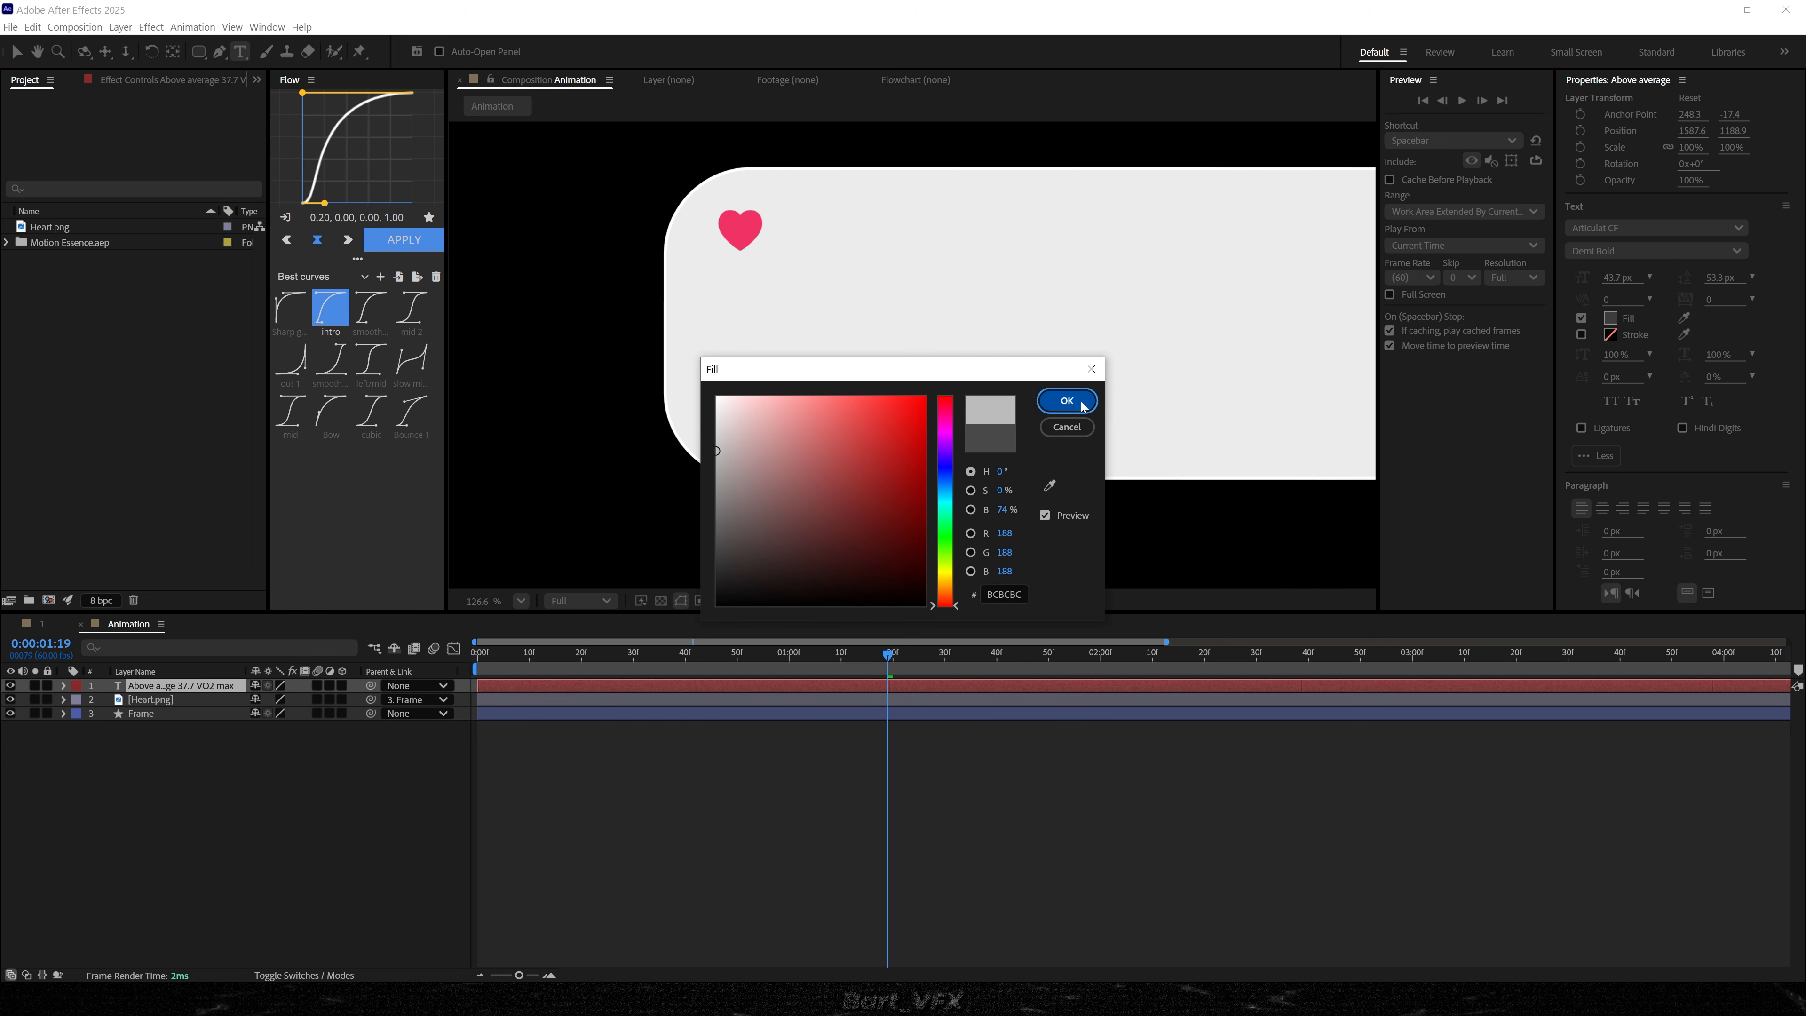
- Shrink the "2" in "VO2" to 20.7 px so it reads as a subscript
left_click(801, 425)
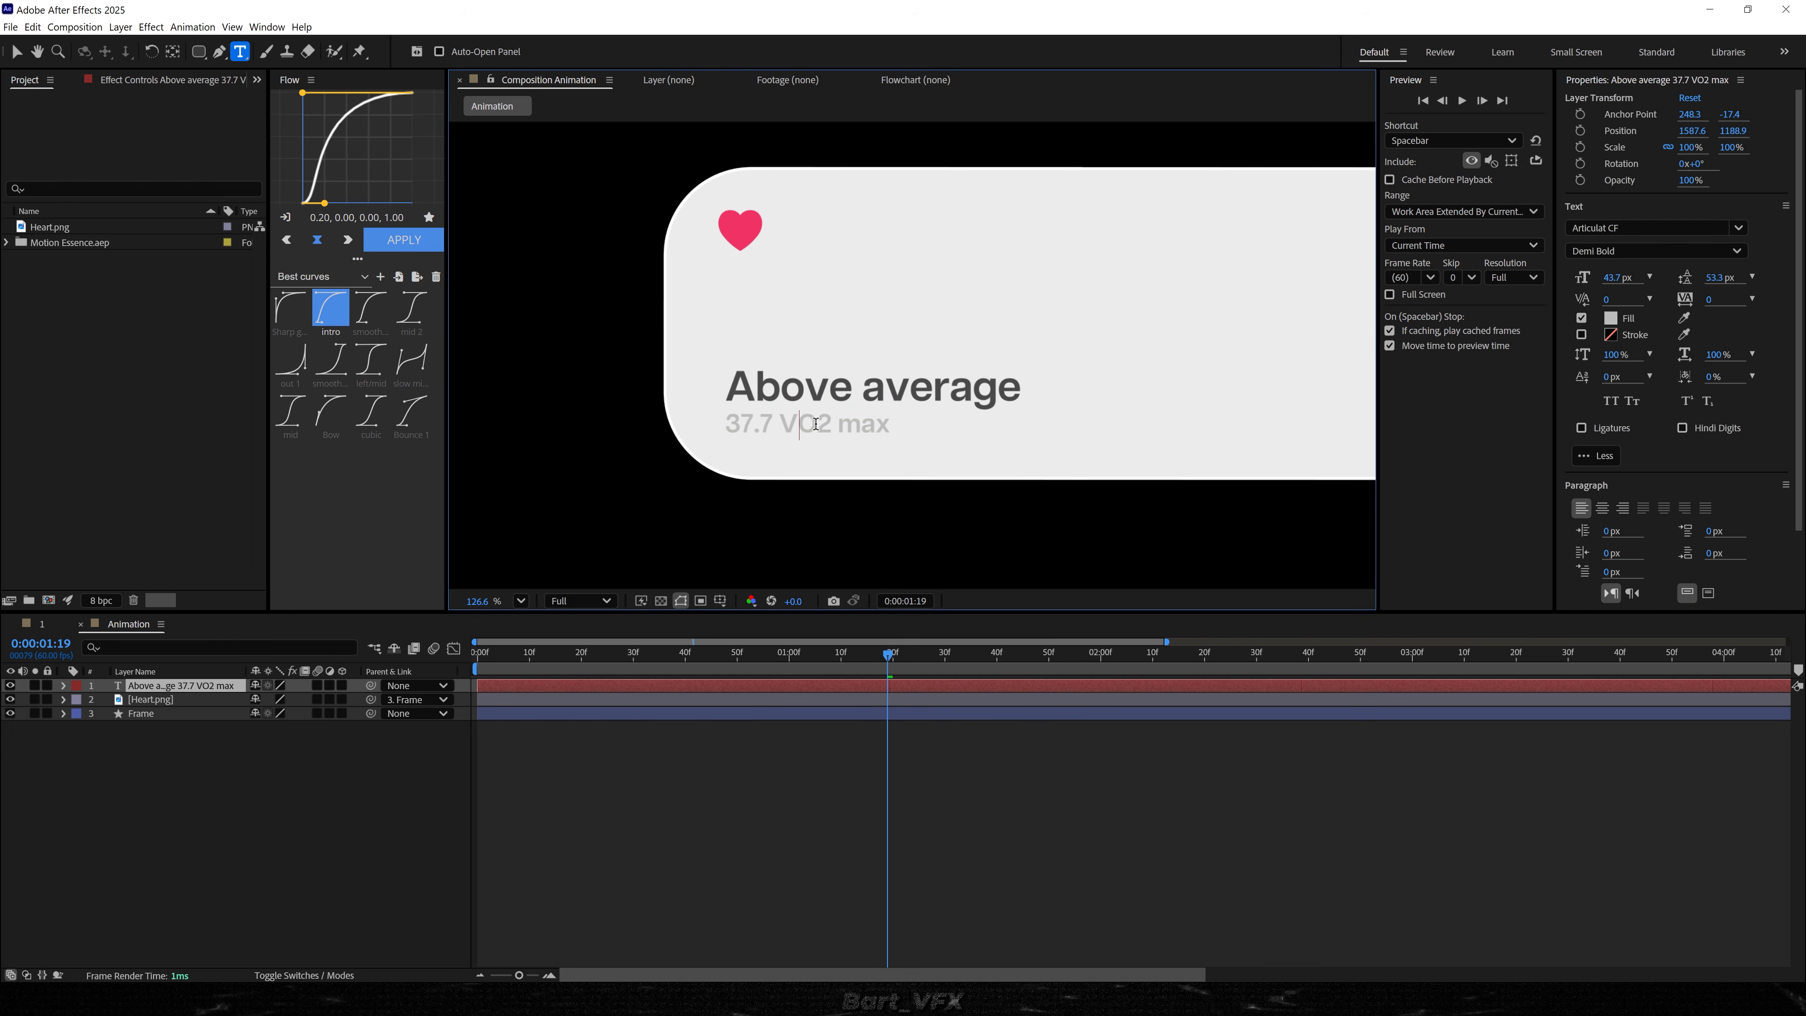
left_click_drag(828, 424, 832, 428)
left_click_drag(1617, 278, 1464, 322)
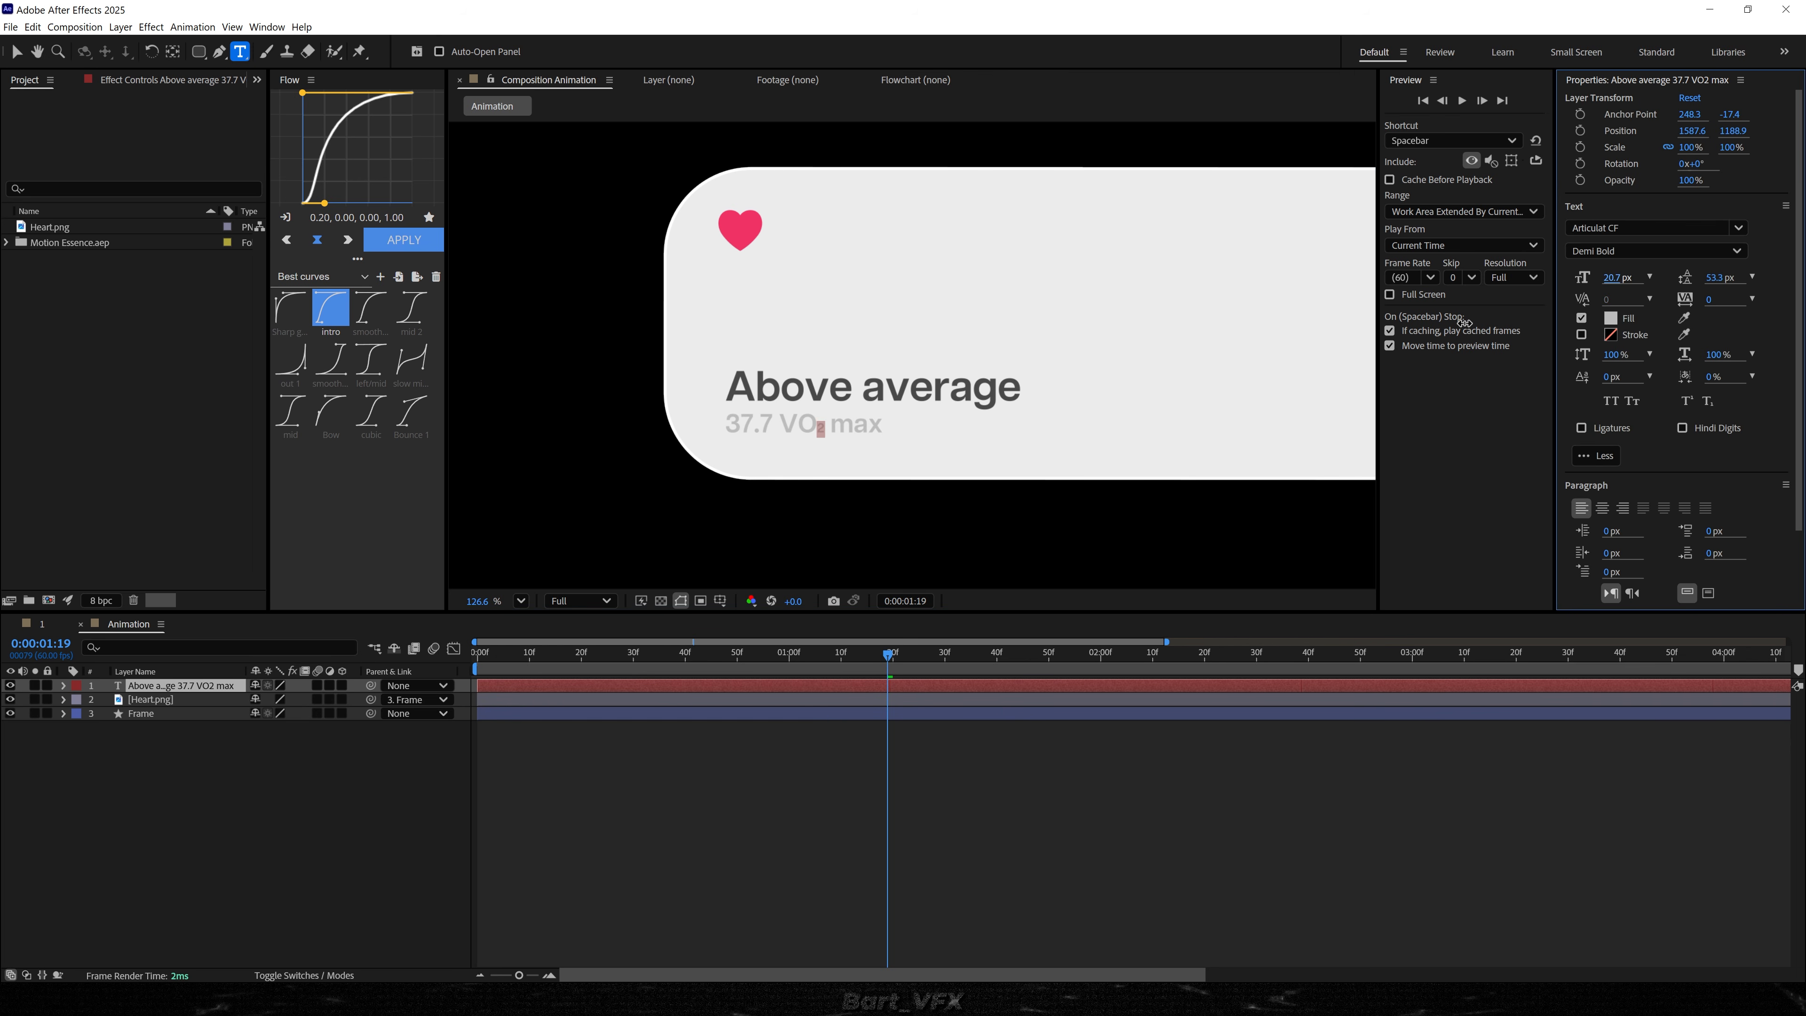
- Set the font style of the "37.7 VO2 max" line to Extra Bold
left_click_drag(724, 424, 1430, 356)
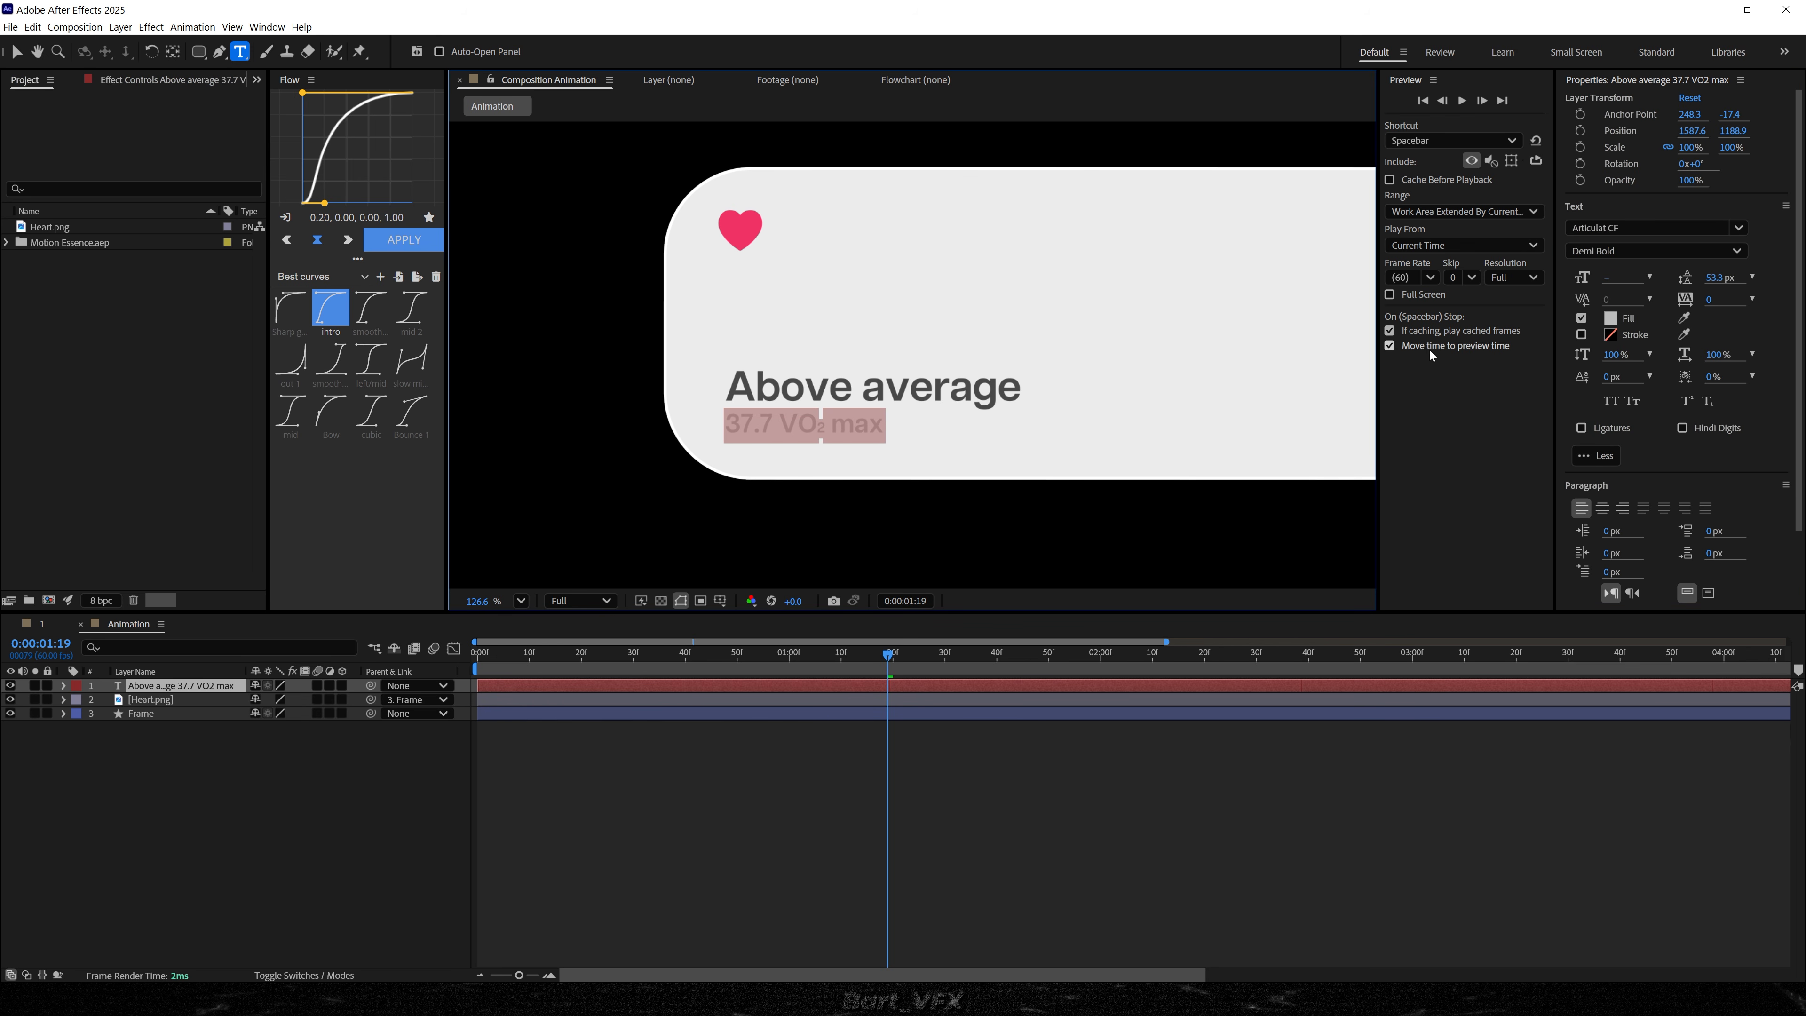
left_click(1657, 250)
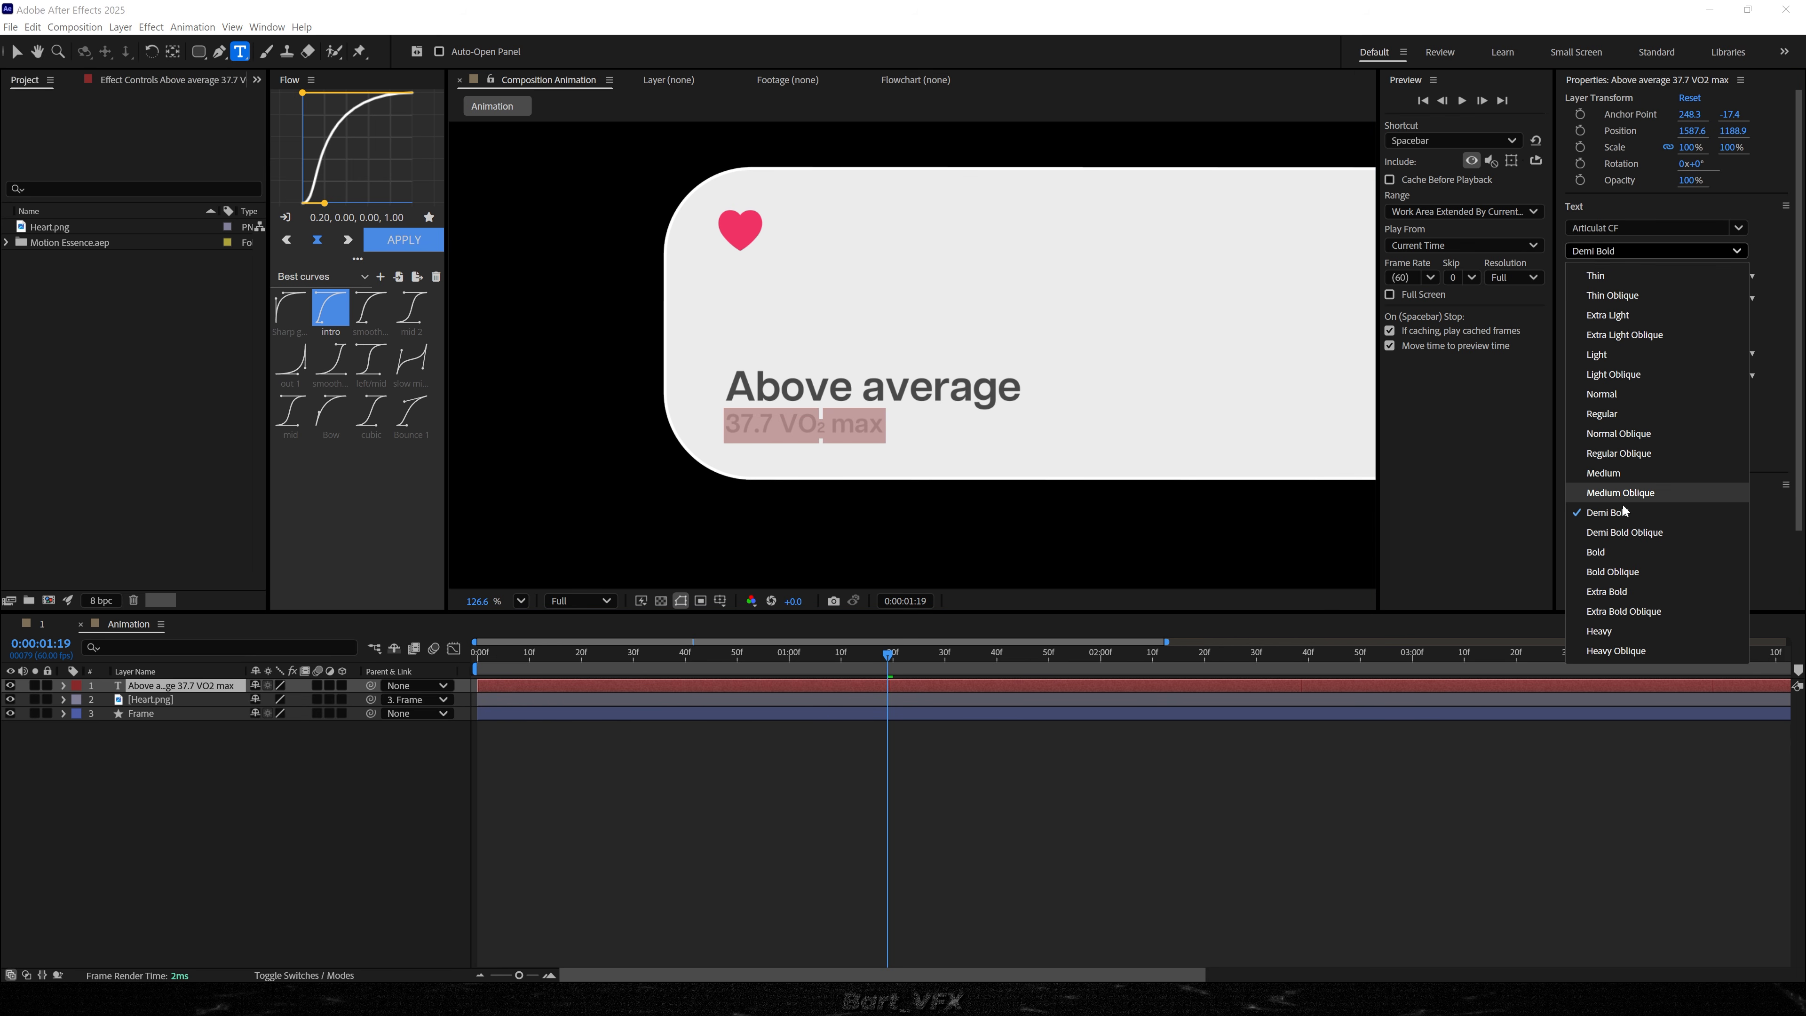
left_click(1606, 591)
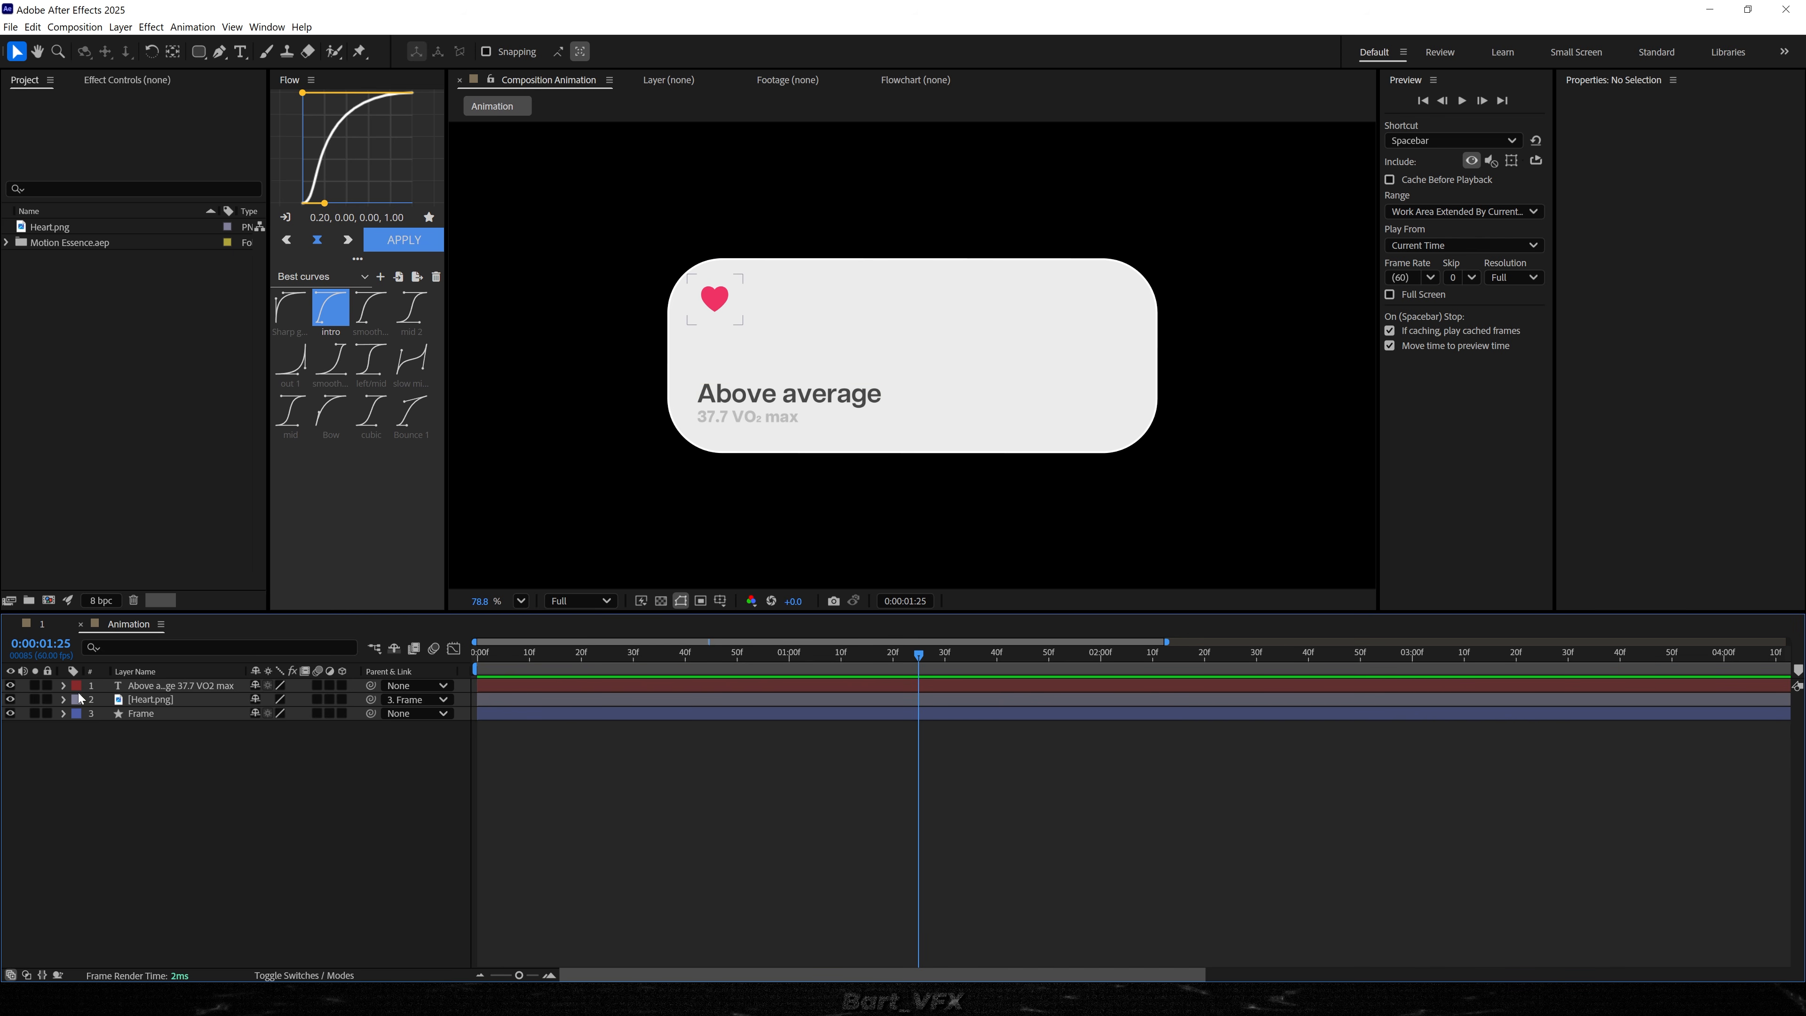
- Add a position animator to the "Above average" text layer and set its position to 100, 0
left_click(64, 685)
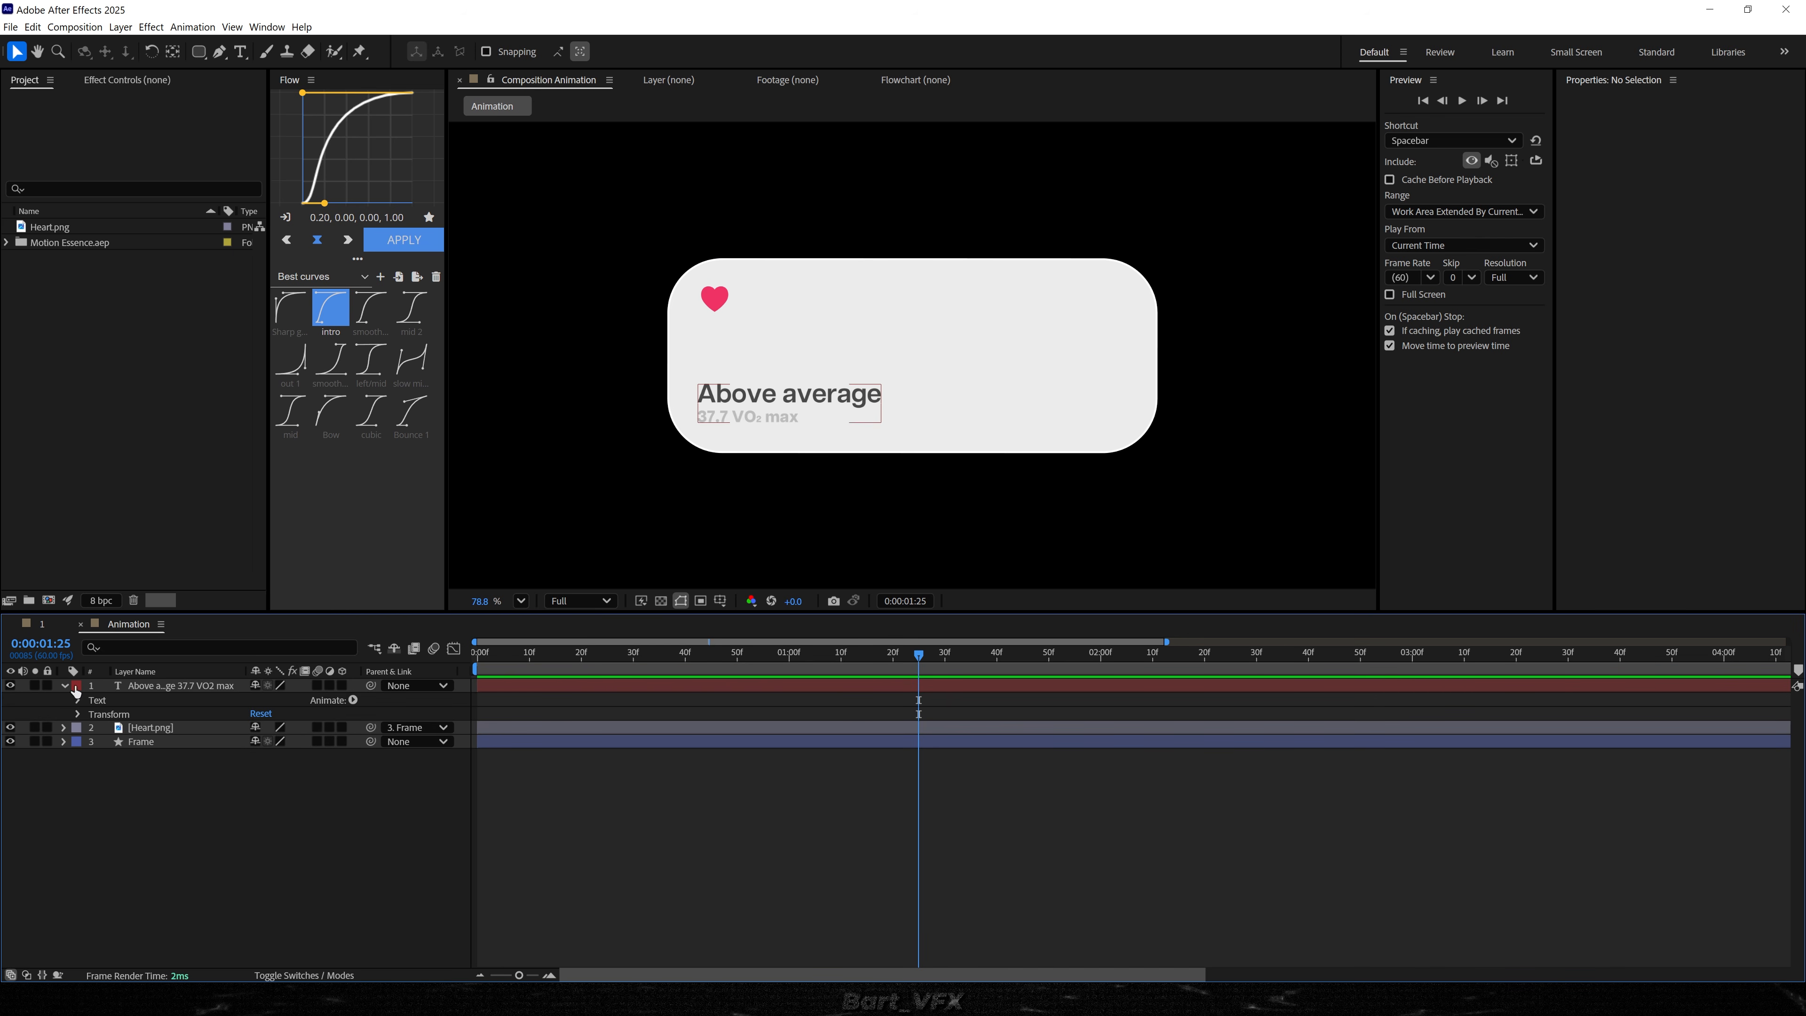
left_click(353, 700)
left_click(399, 738)
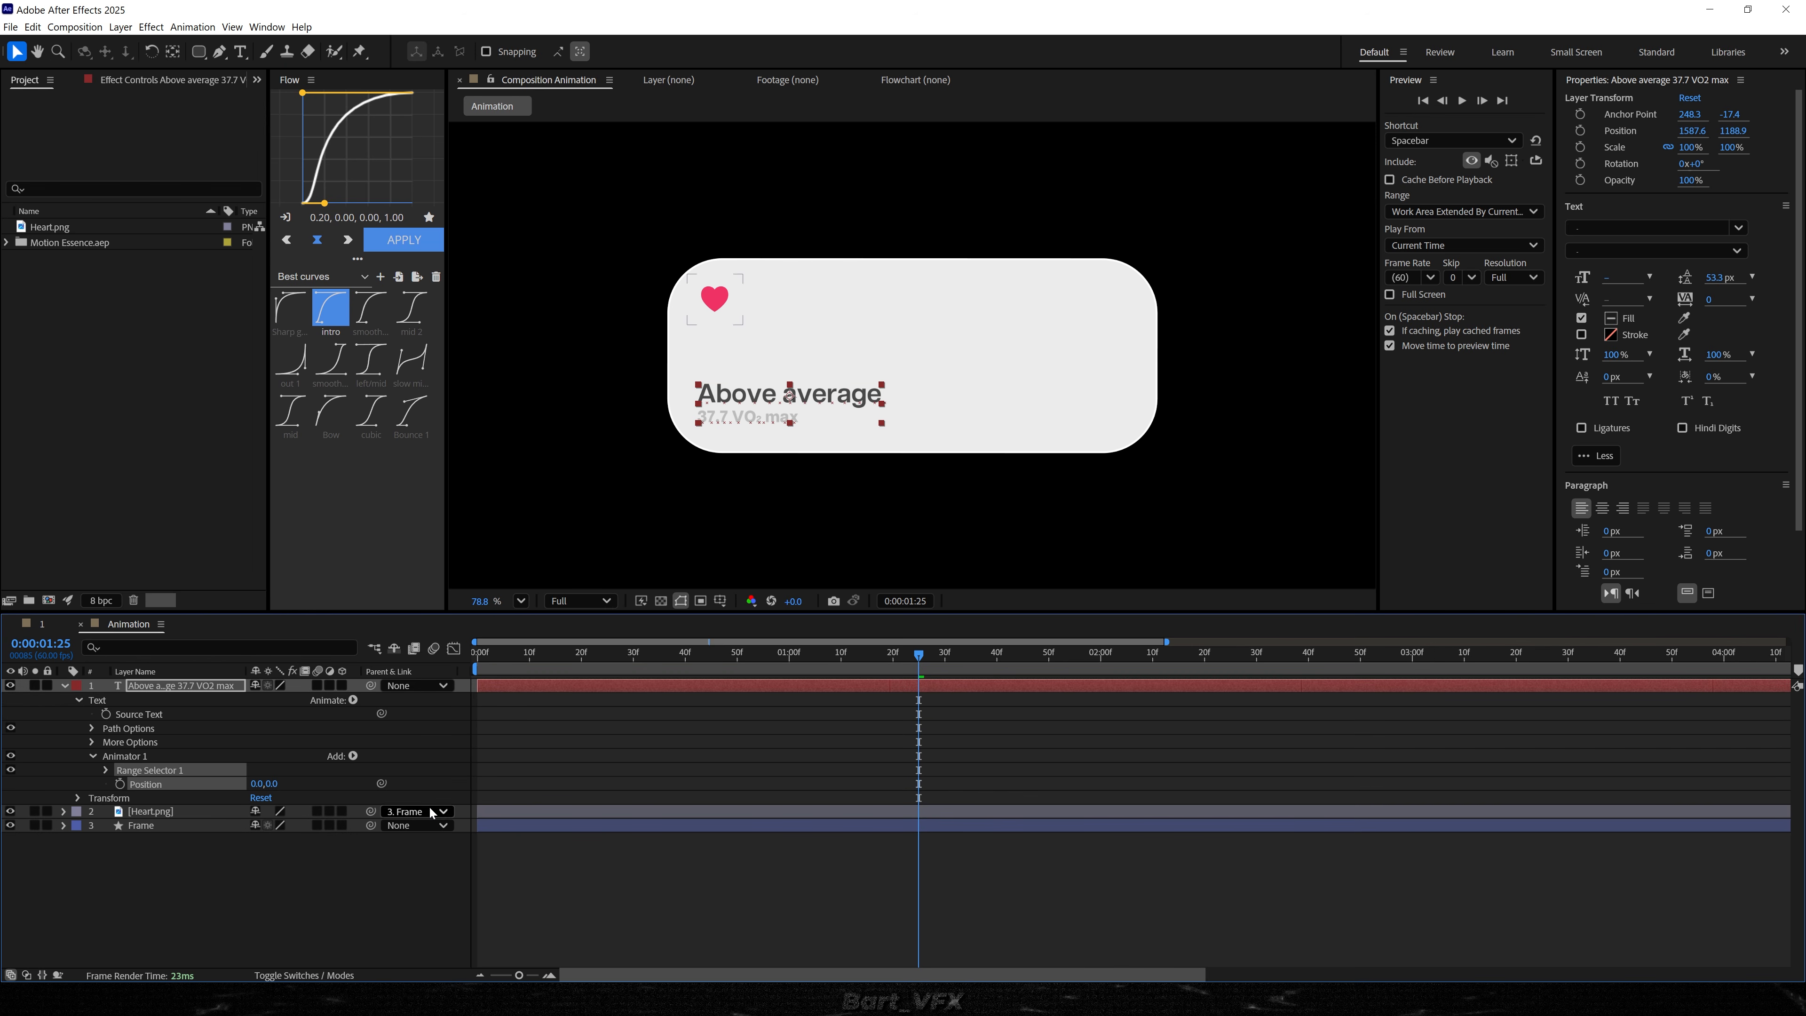
left_click(257, 783)
key("Return")
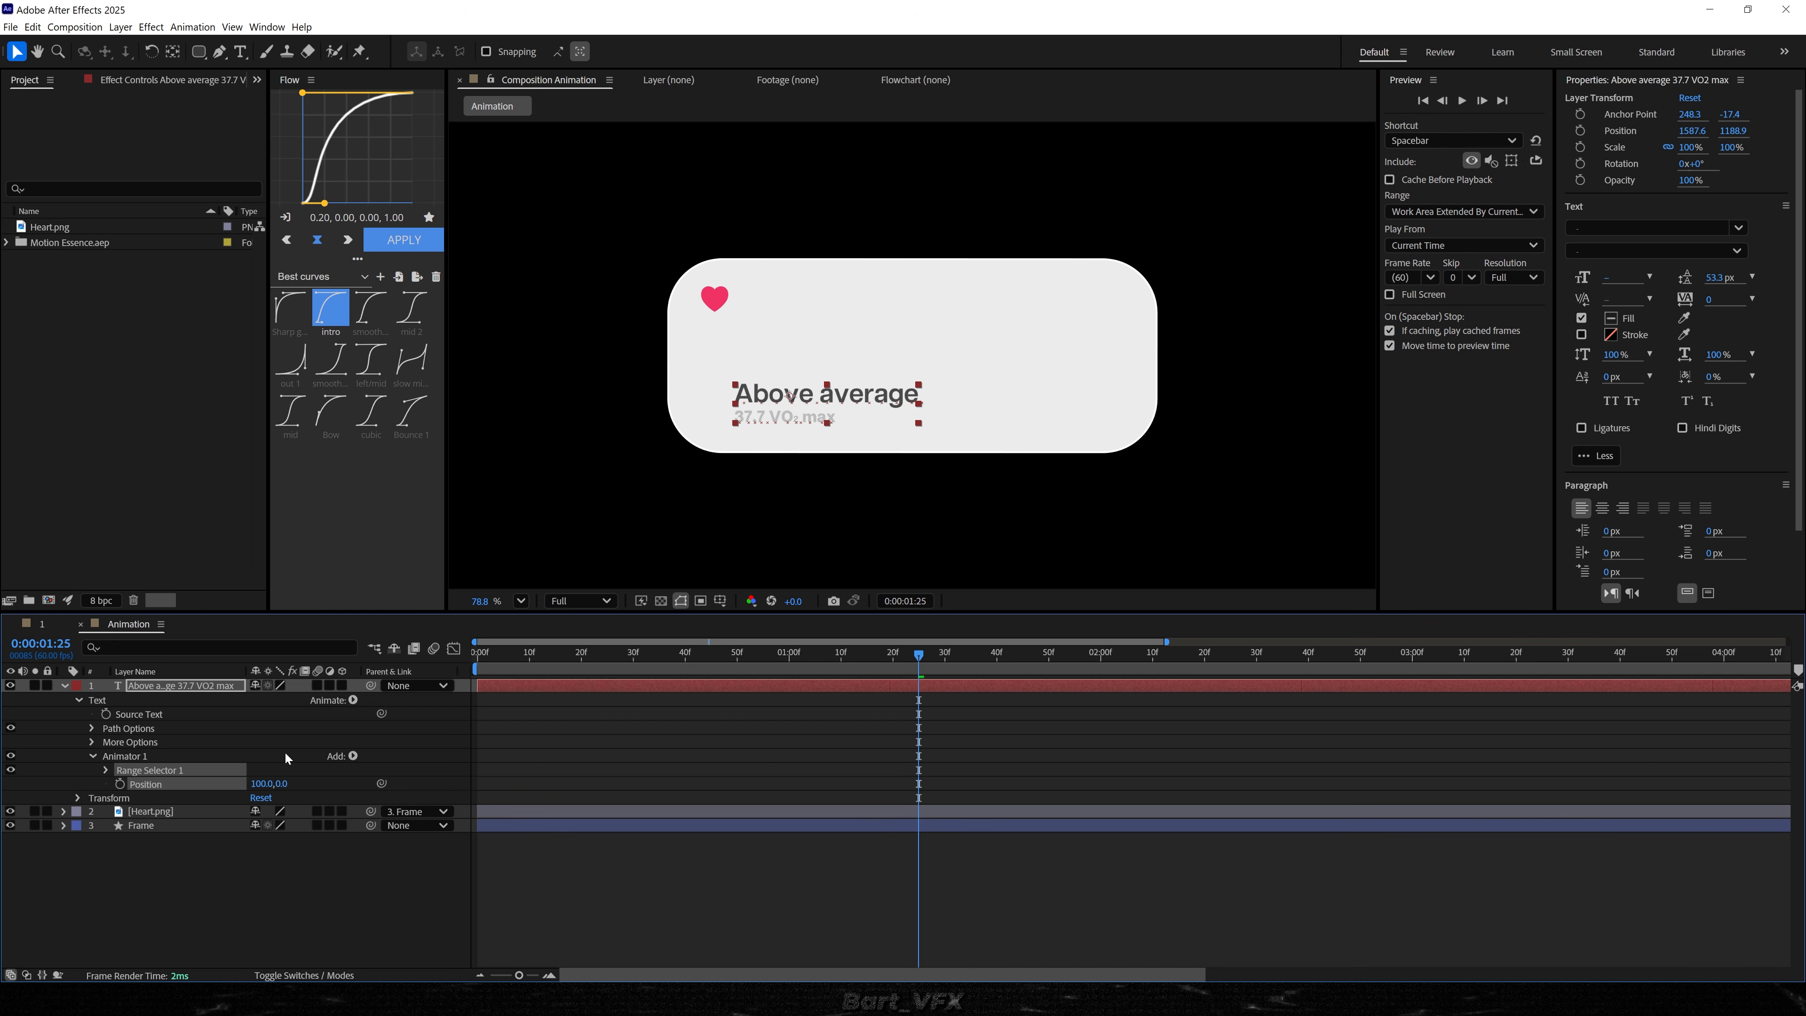
- Add an opacity property to the text animator and set it to 0%
left_click(352, 755)
mouse_move(398, 759)
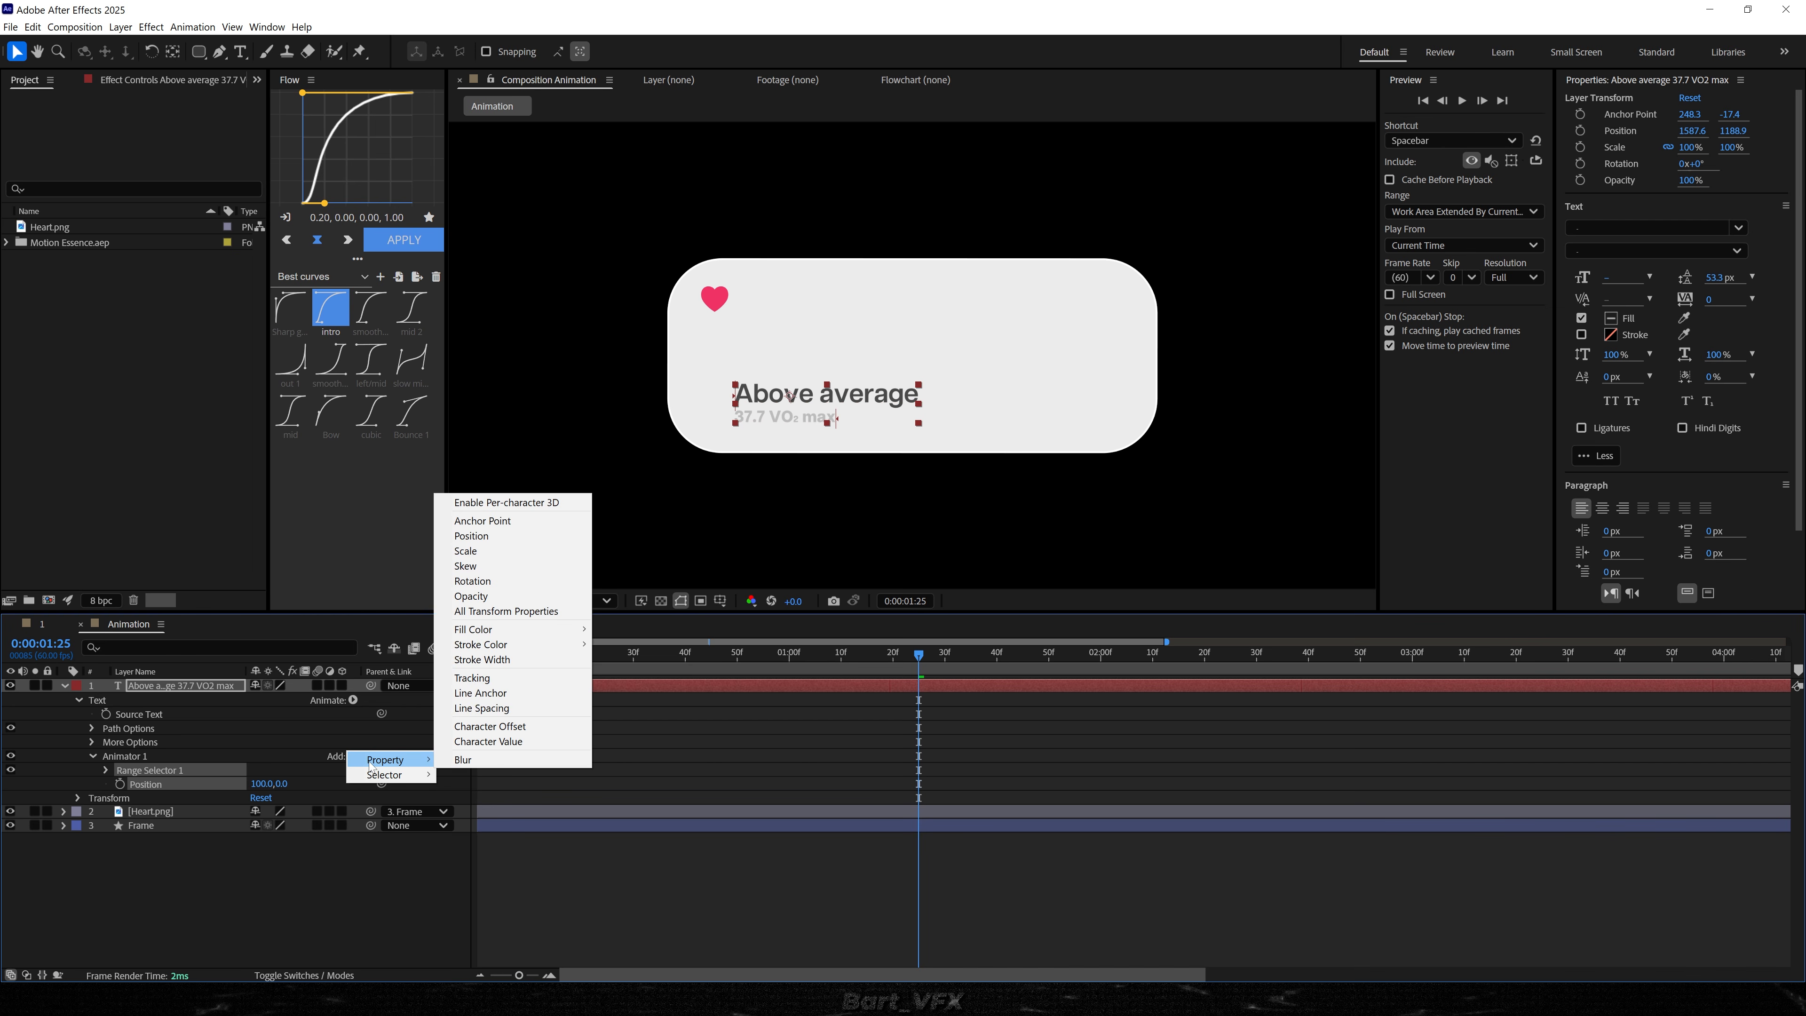
left_click(487, 596)
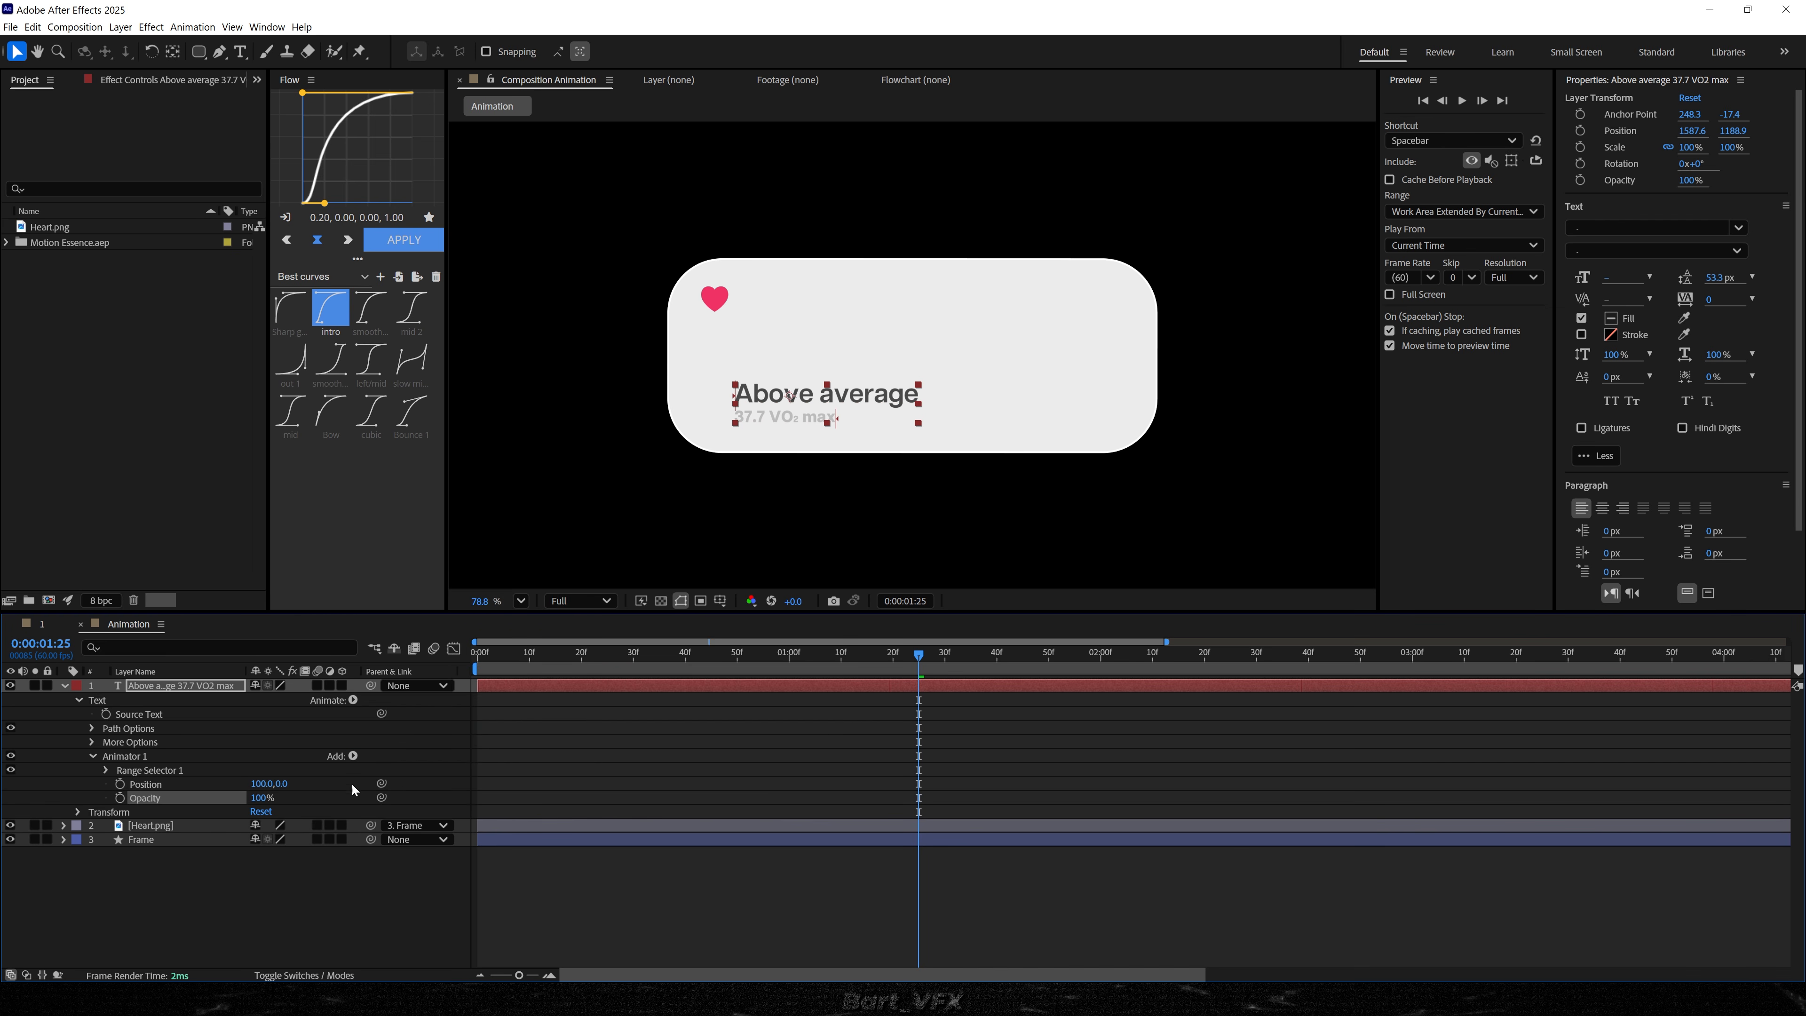
left_click_drag(260, 797, 34, 824)
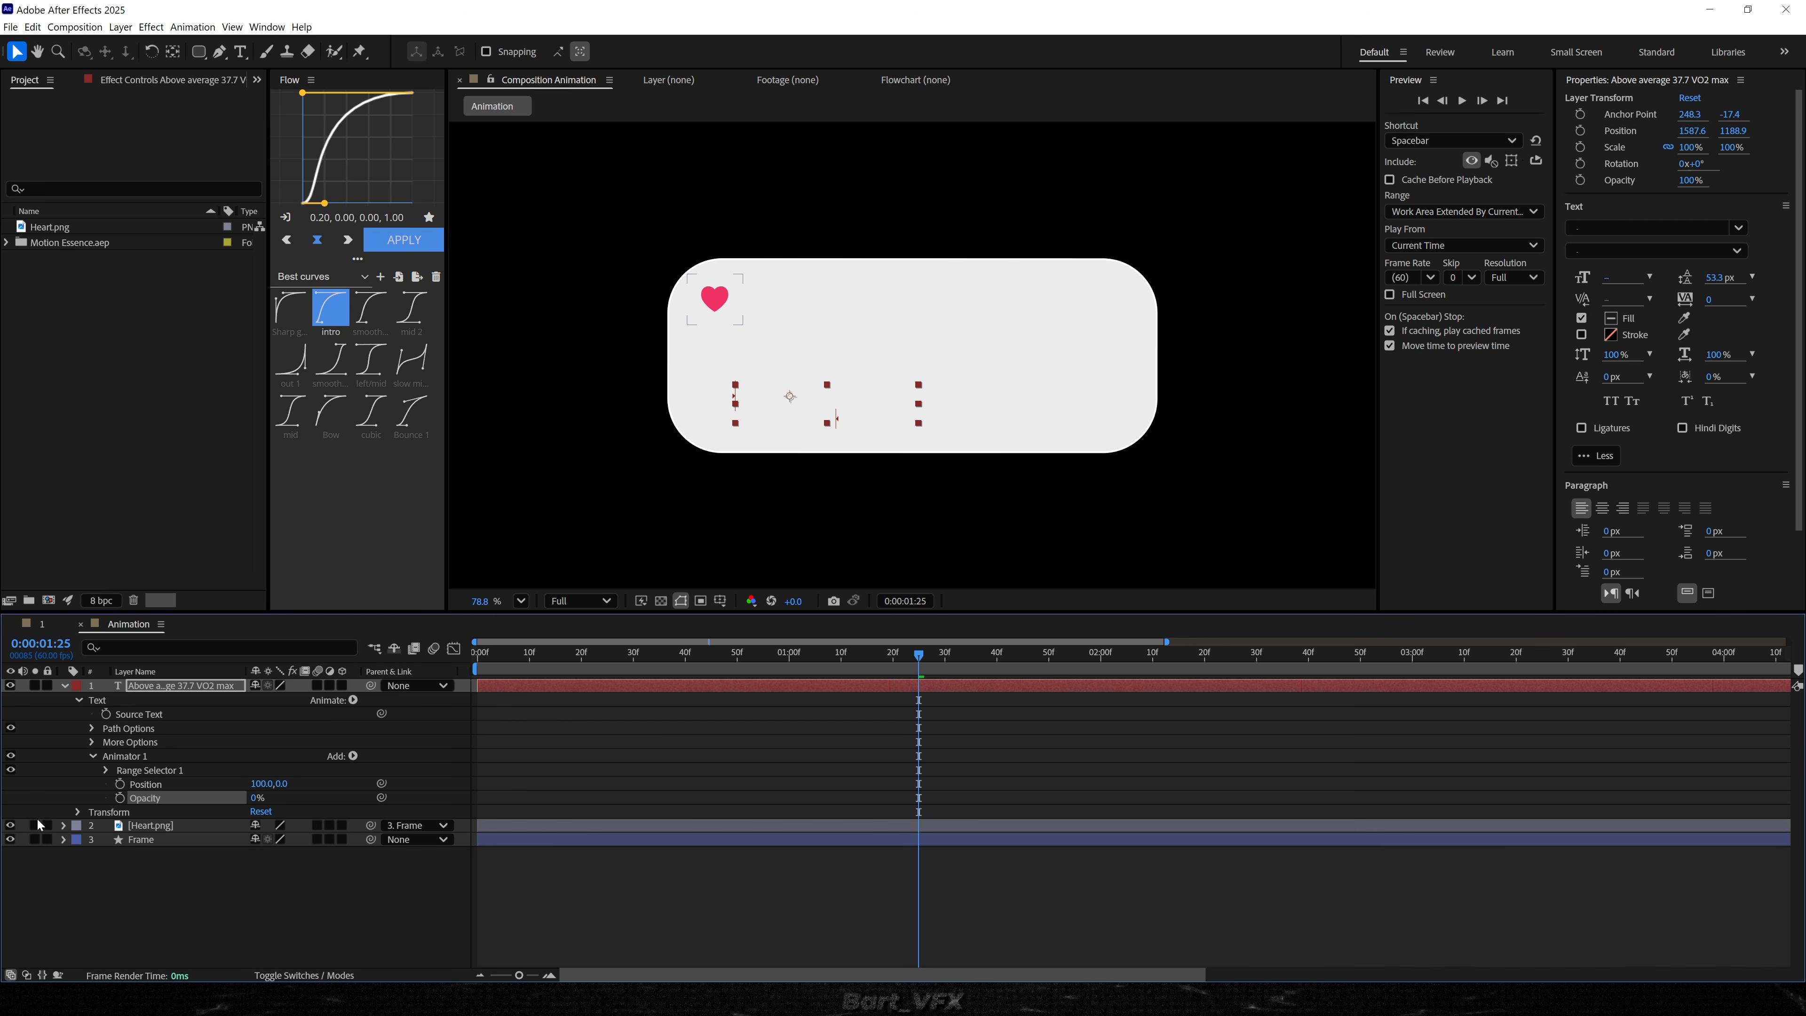
key("F2")
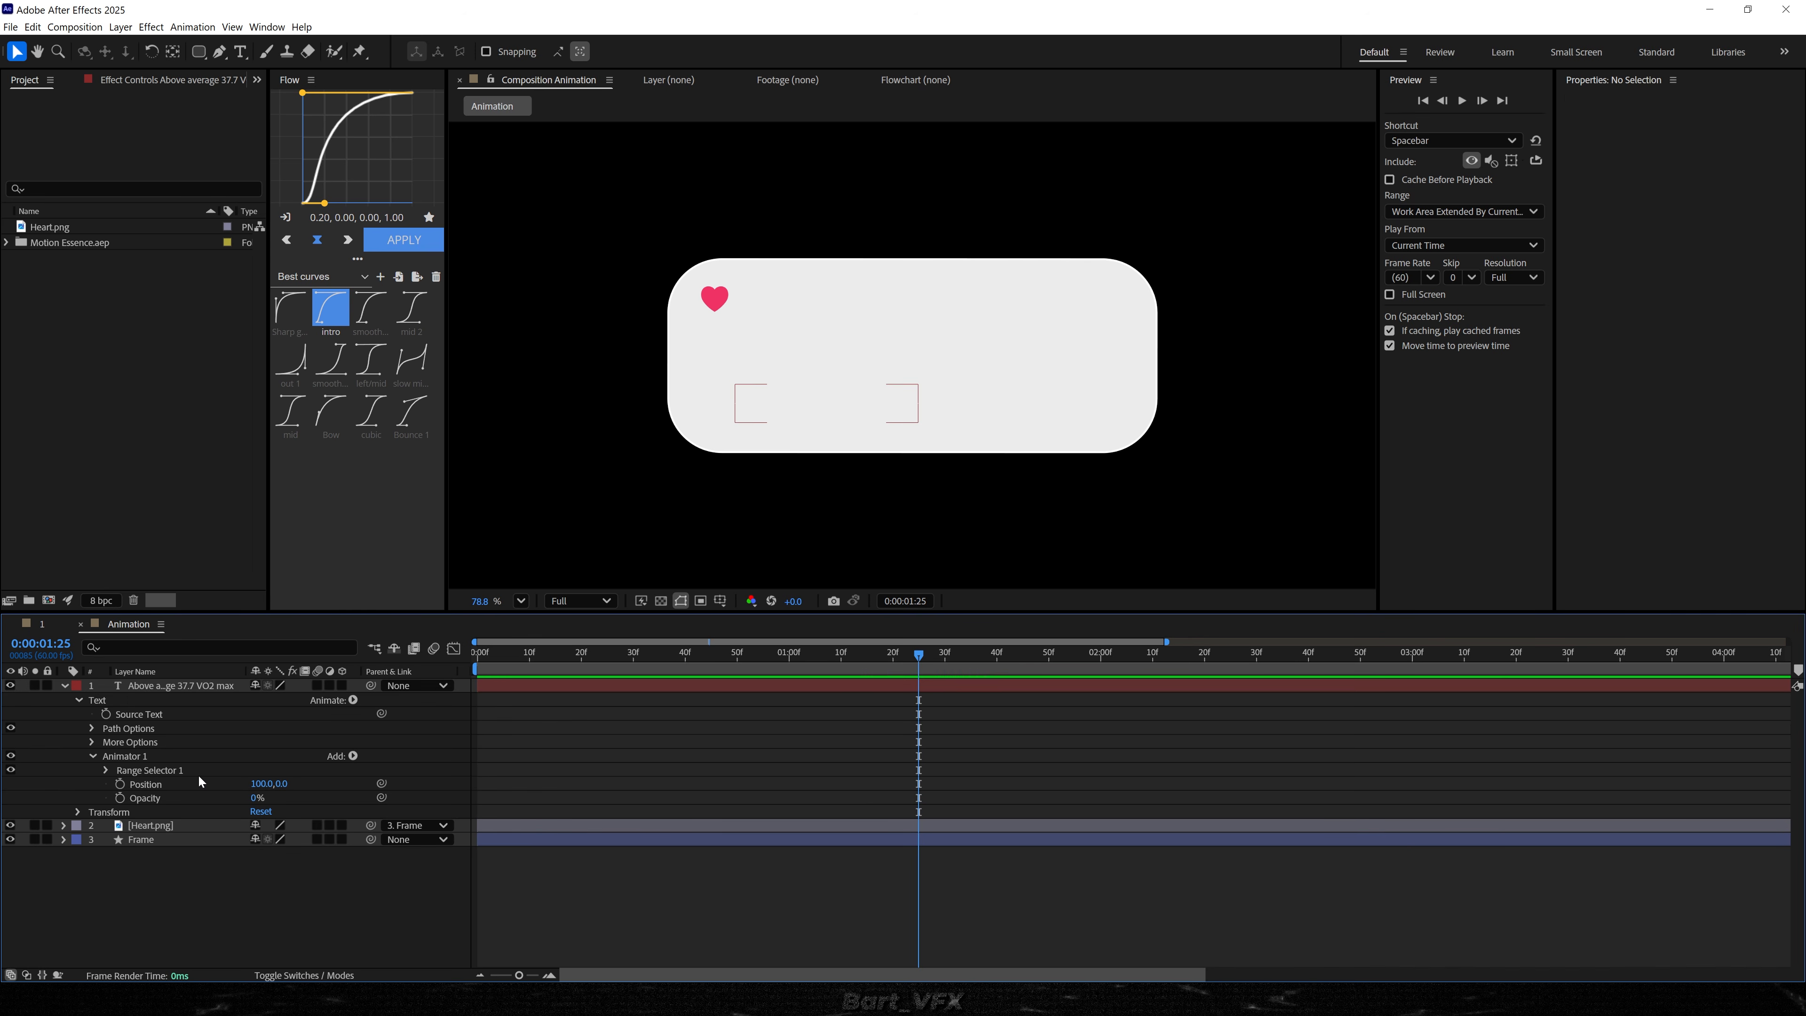
- Add an Expression Selector to the text animator and replace its Amount expression with the copied code that uses "delay = 0.03;"
left_click(353, 756)
mouse_move(406, 774)
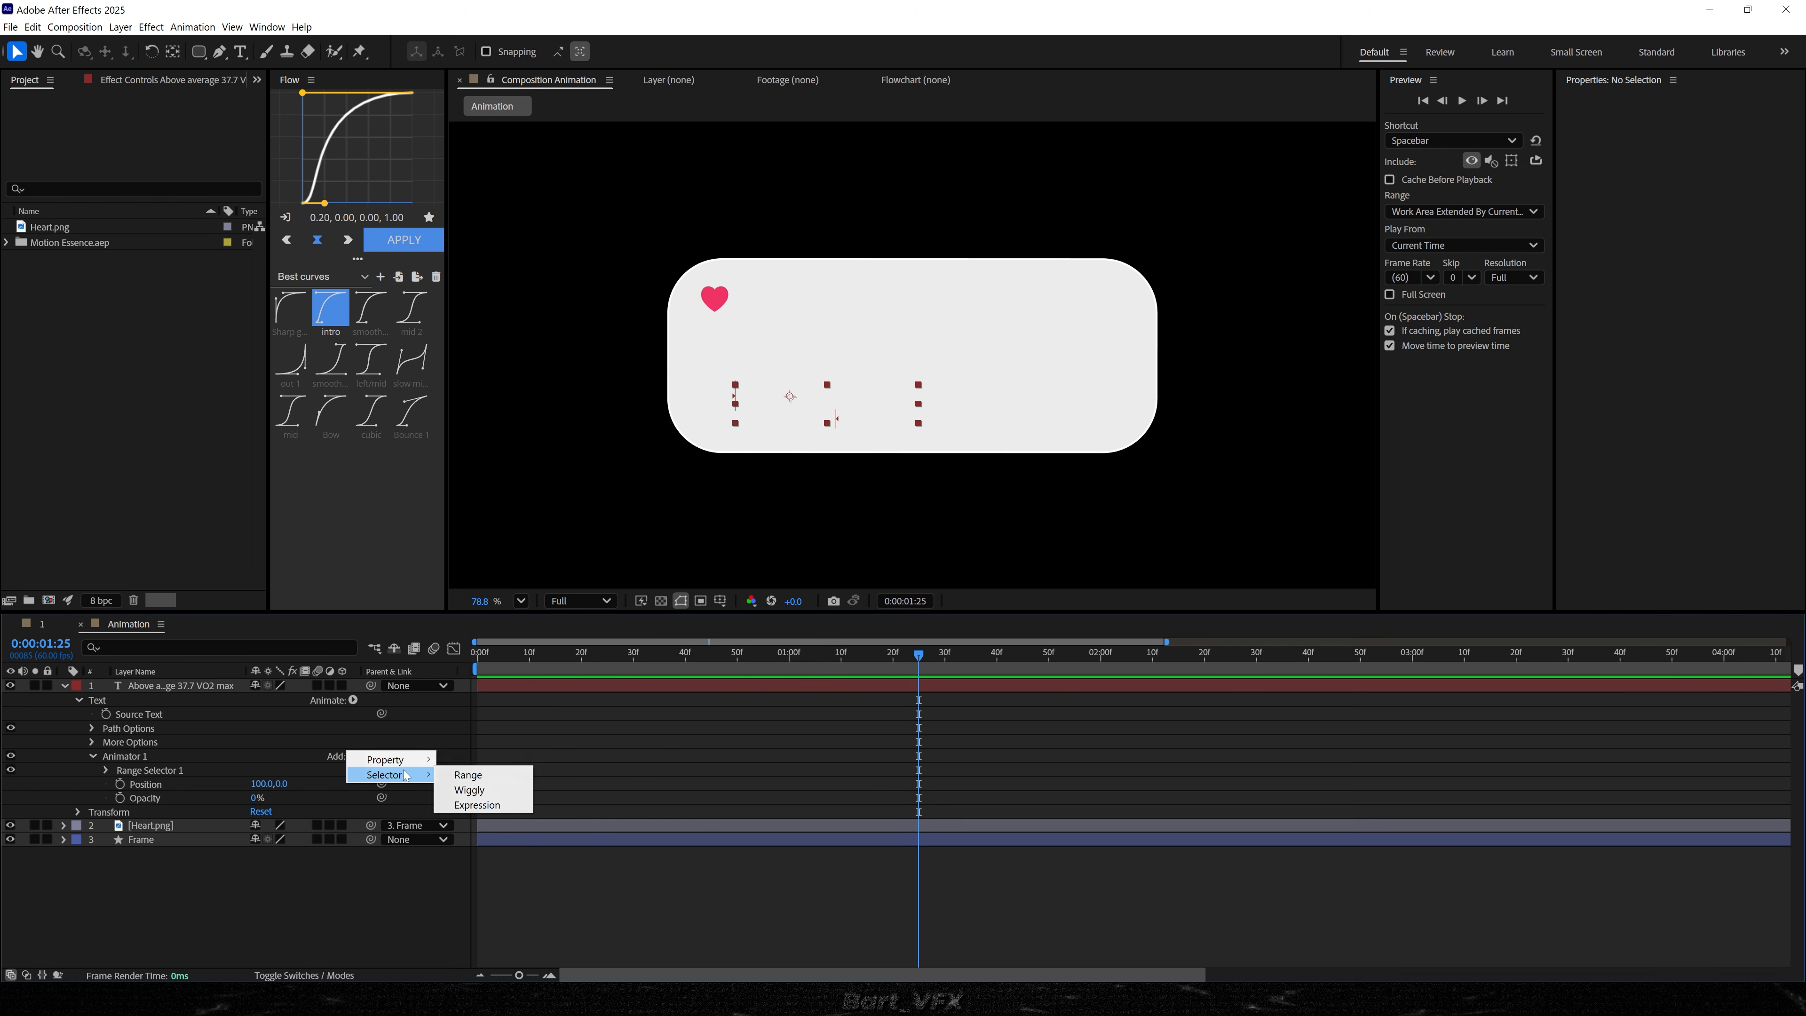
left_click(478, 805)
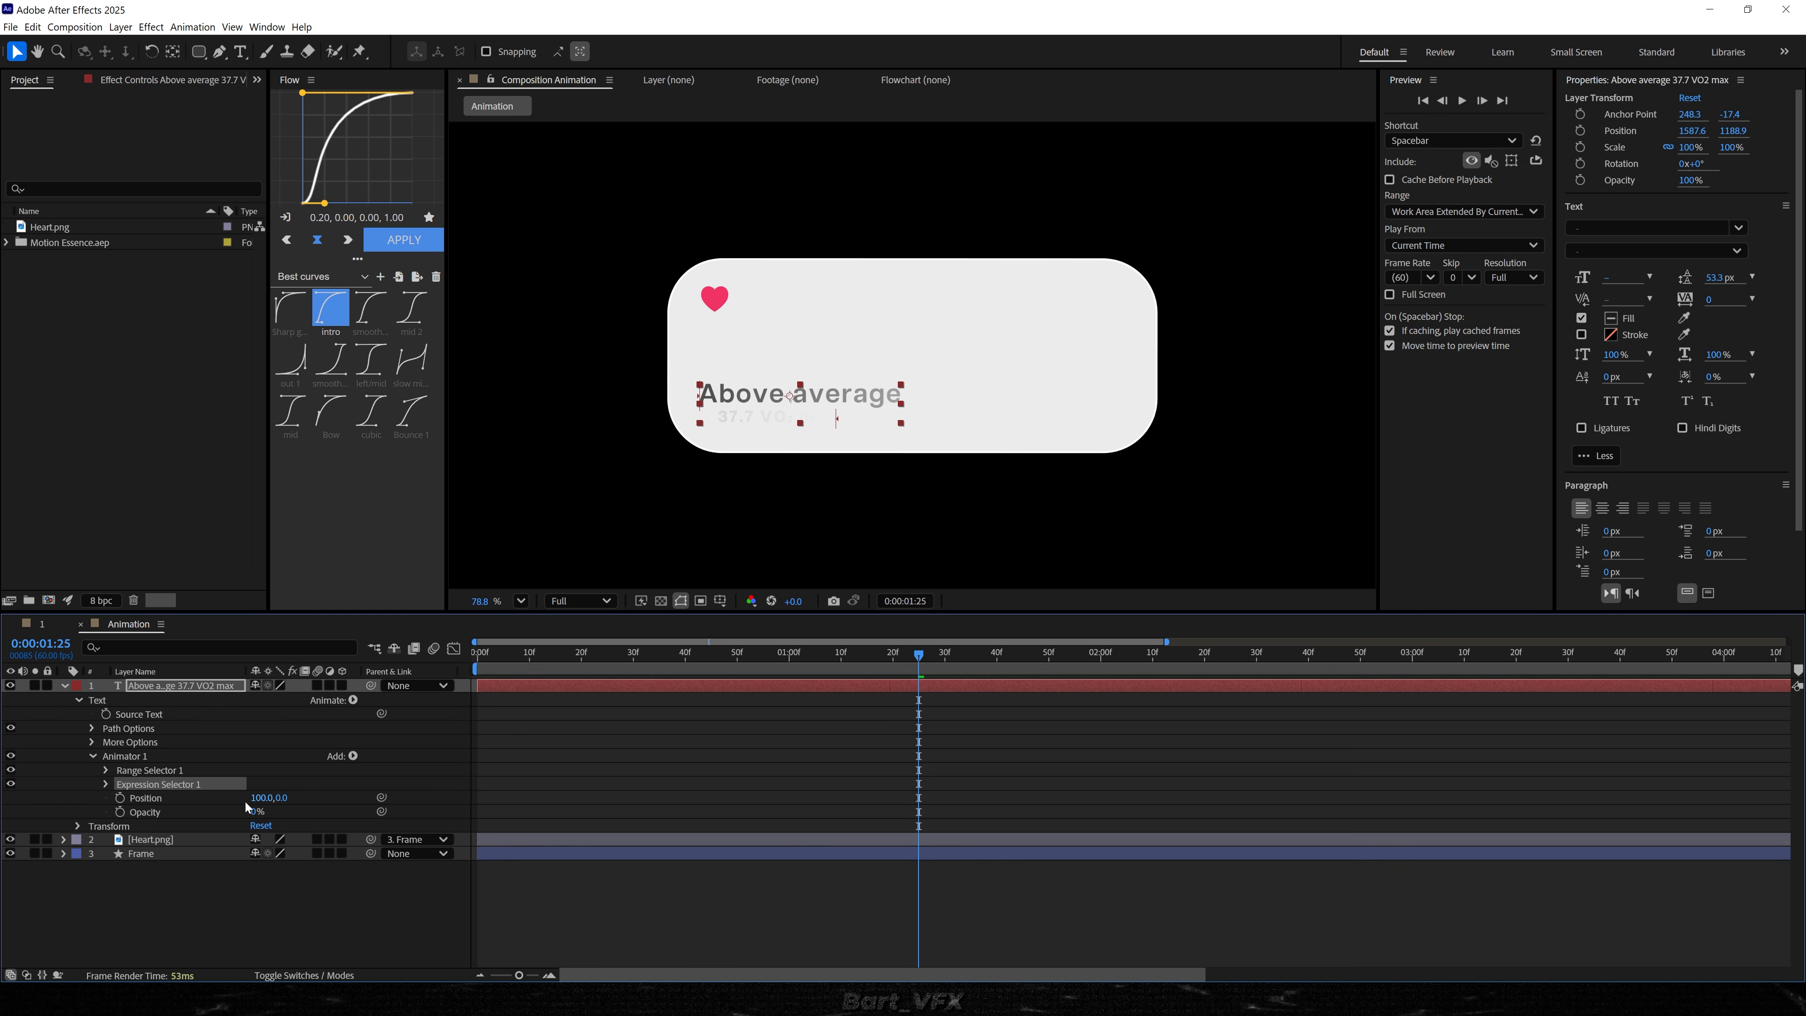
left_click(105, 784)
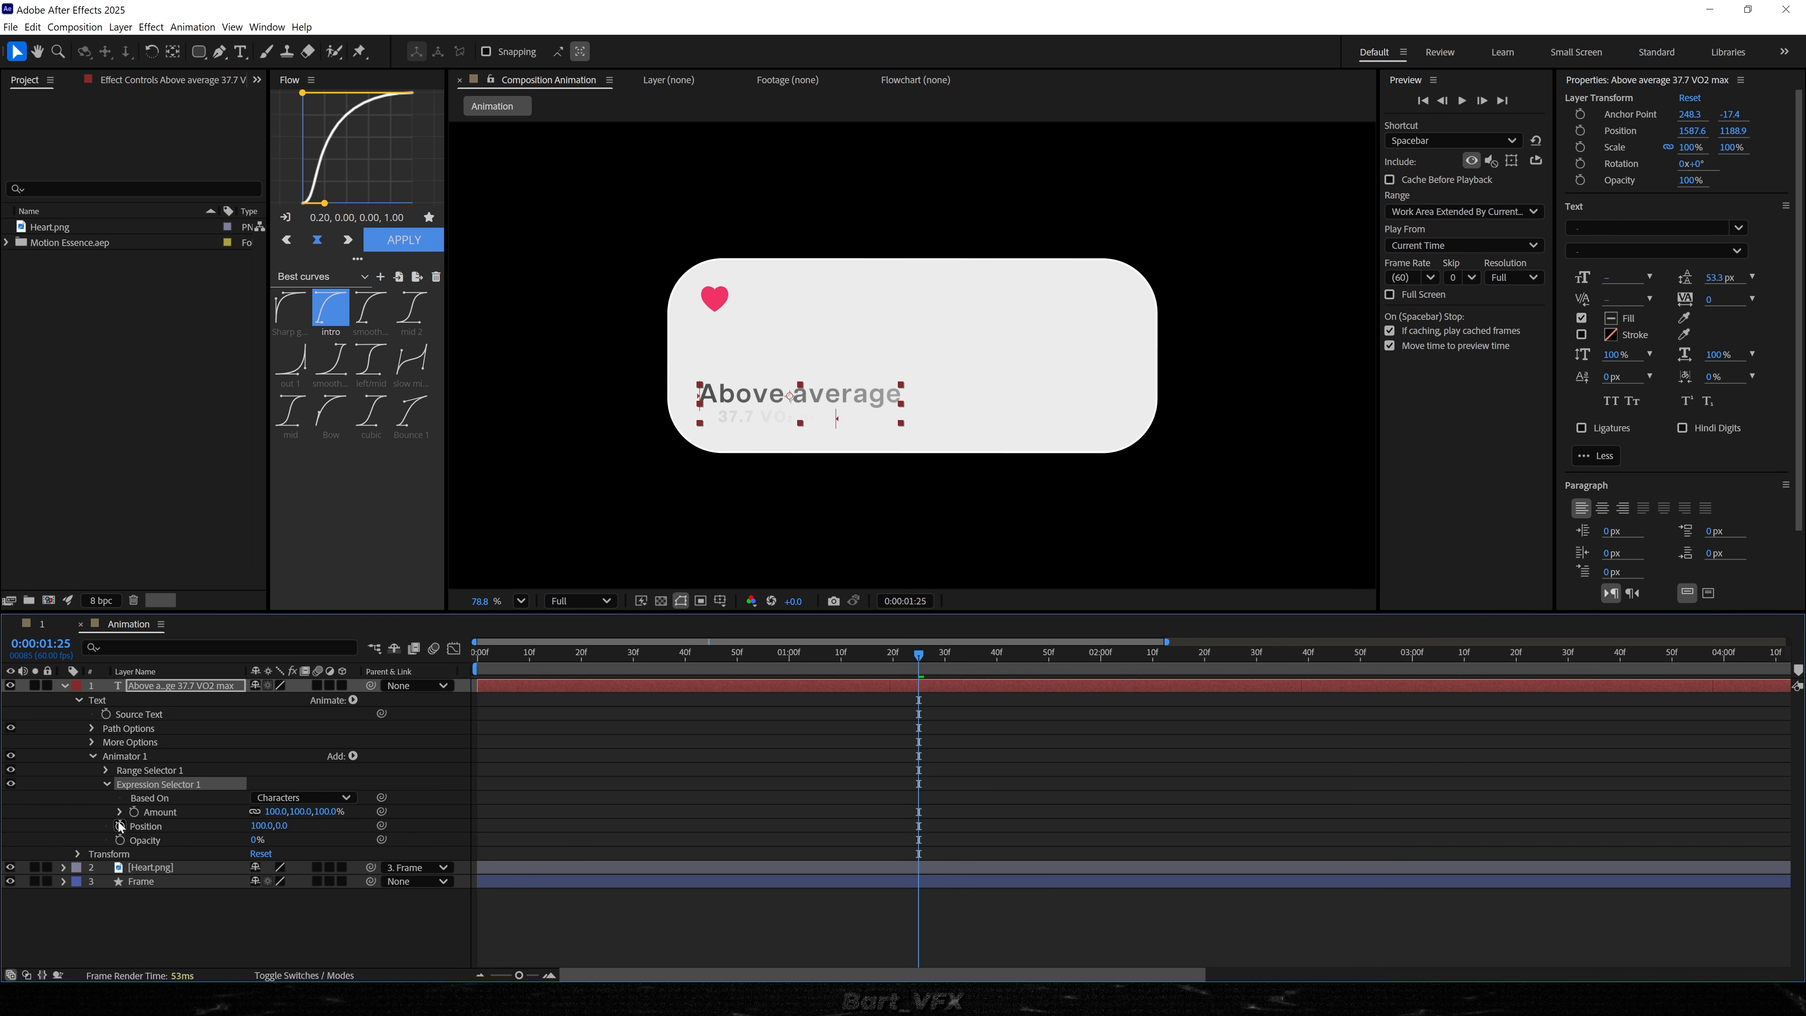
left_click(120, 812)
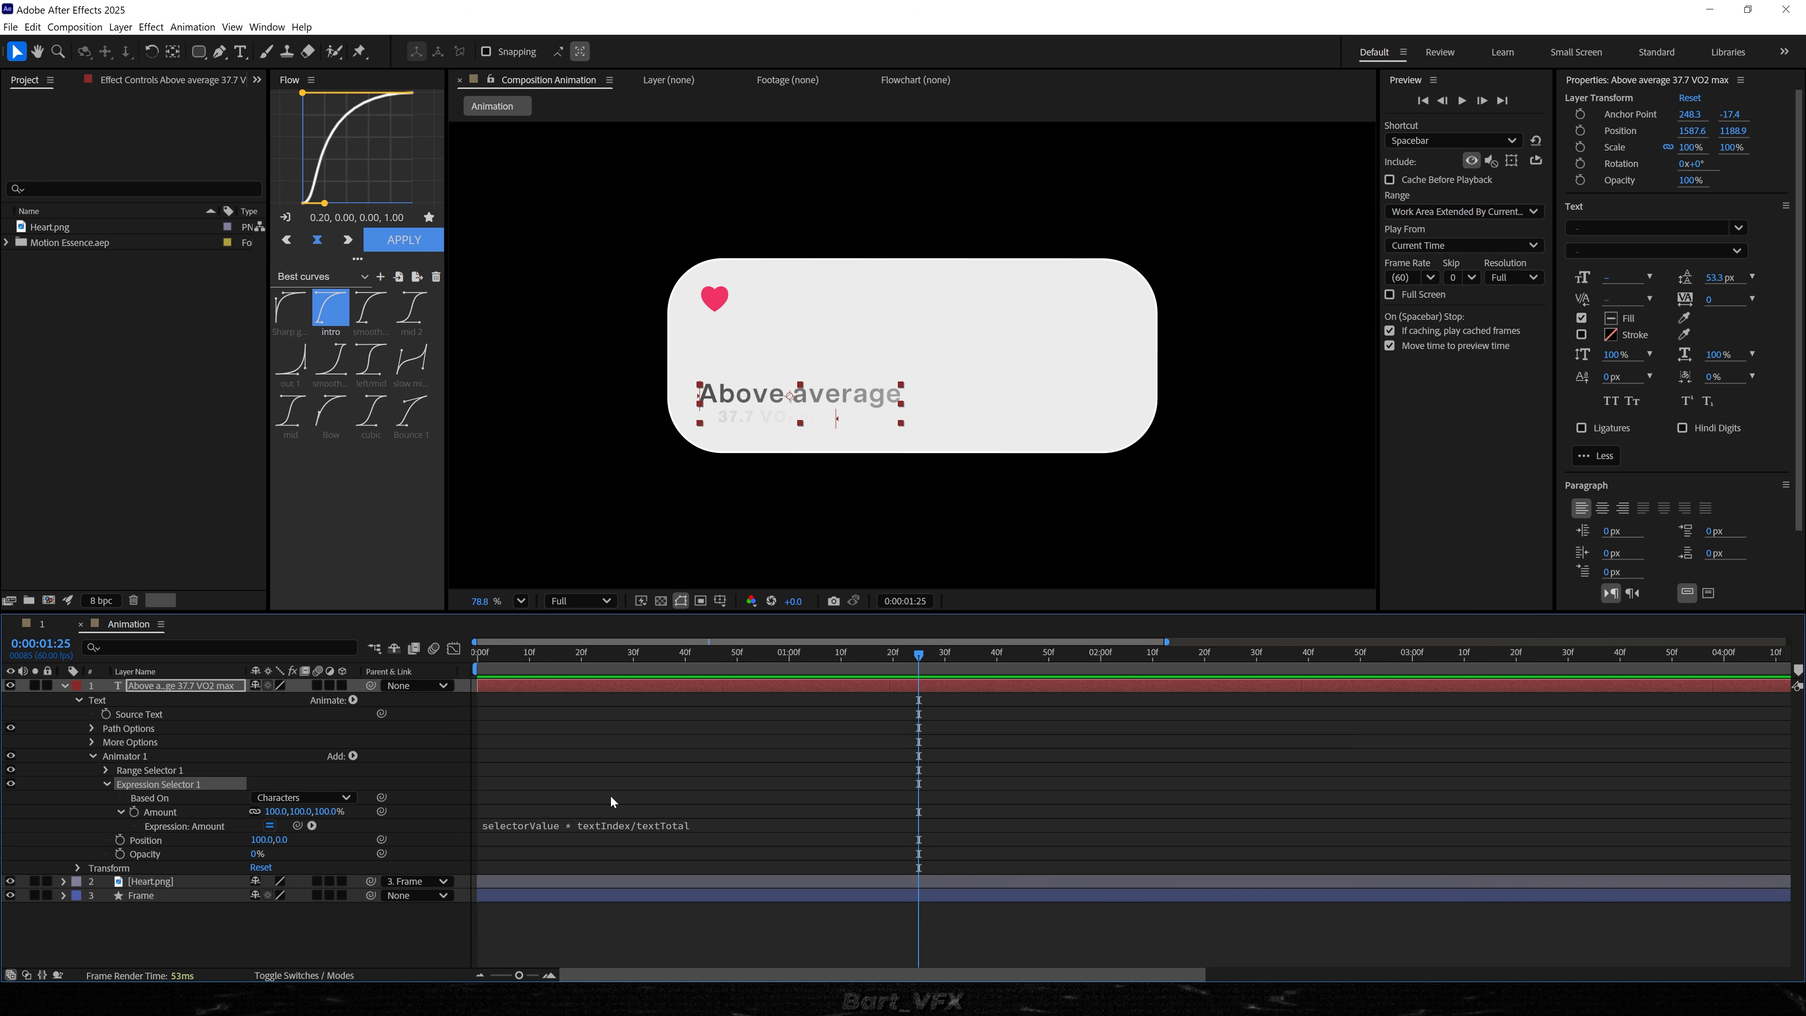
left_click(572, 827)
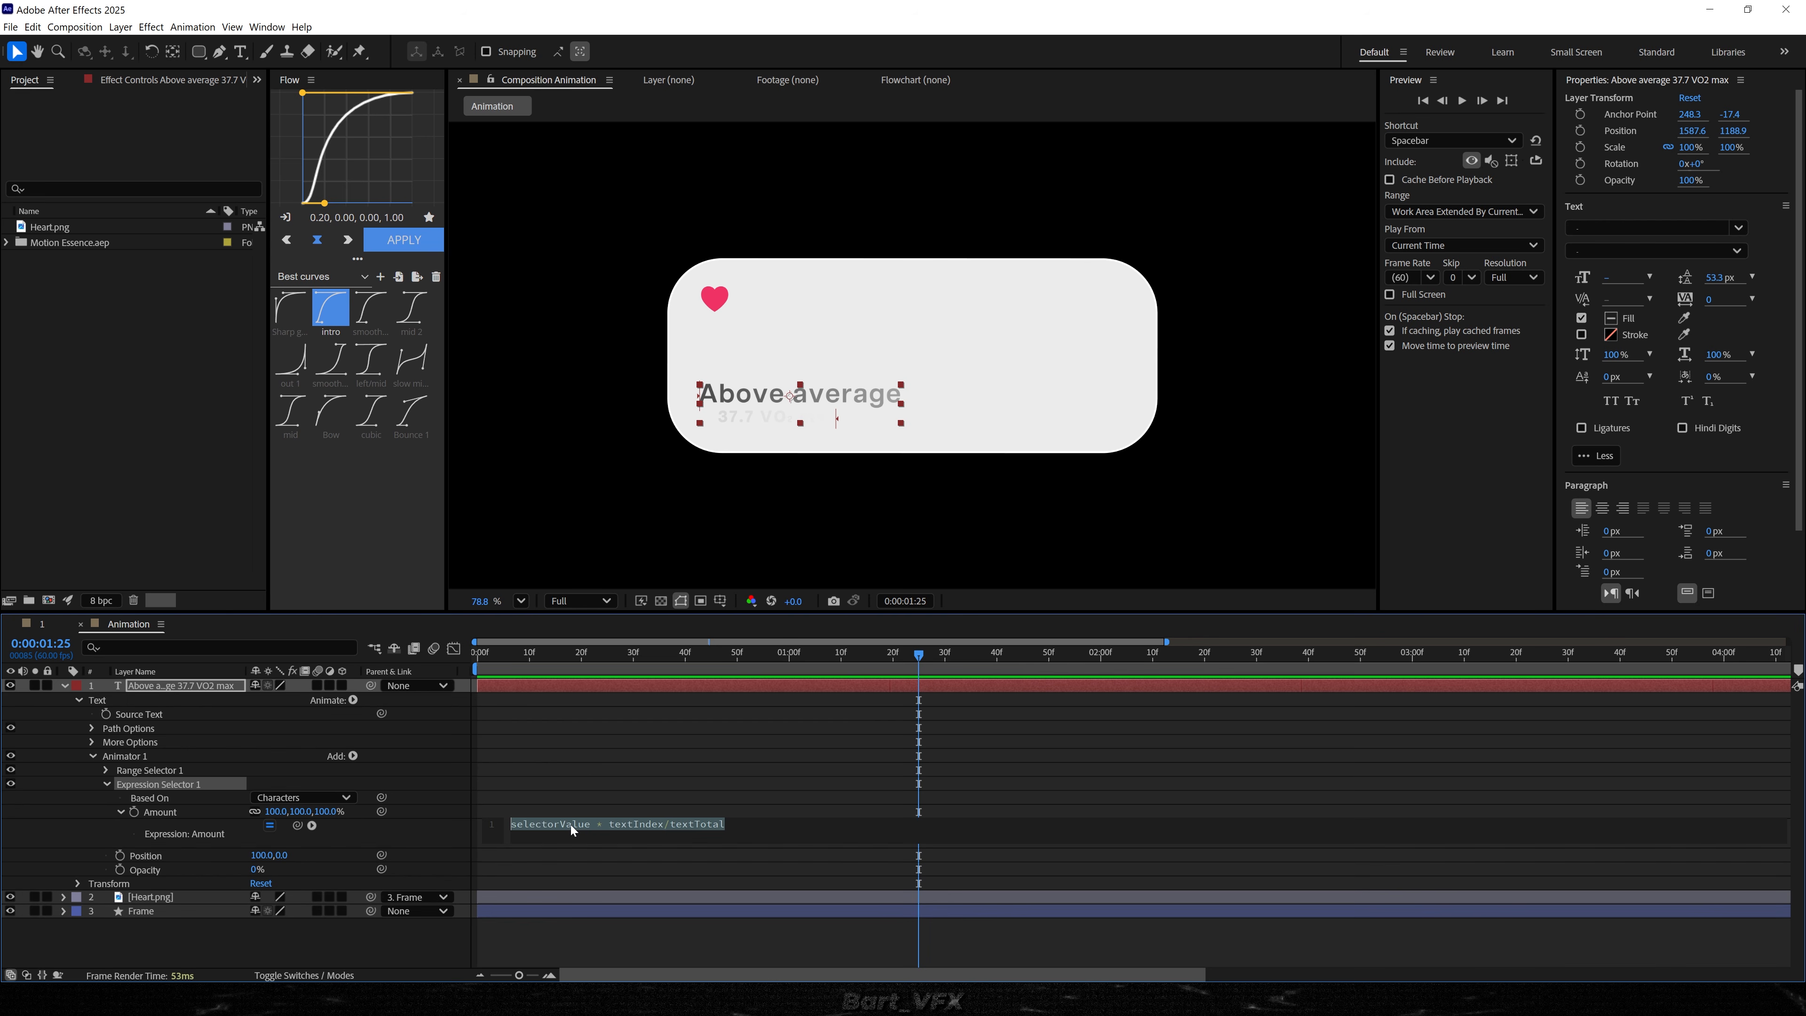
key("ctrl+v")
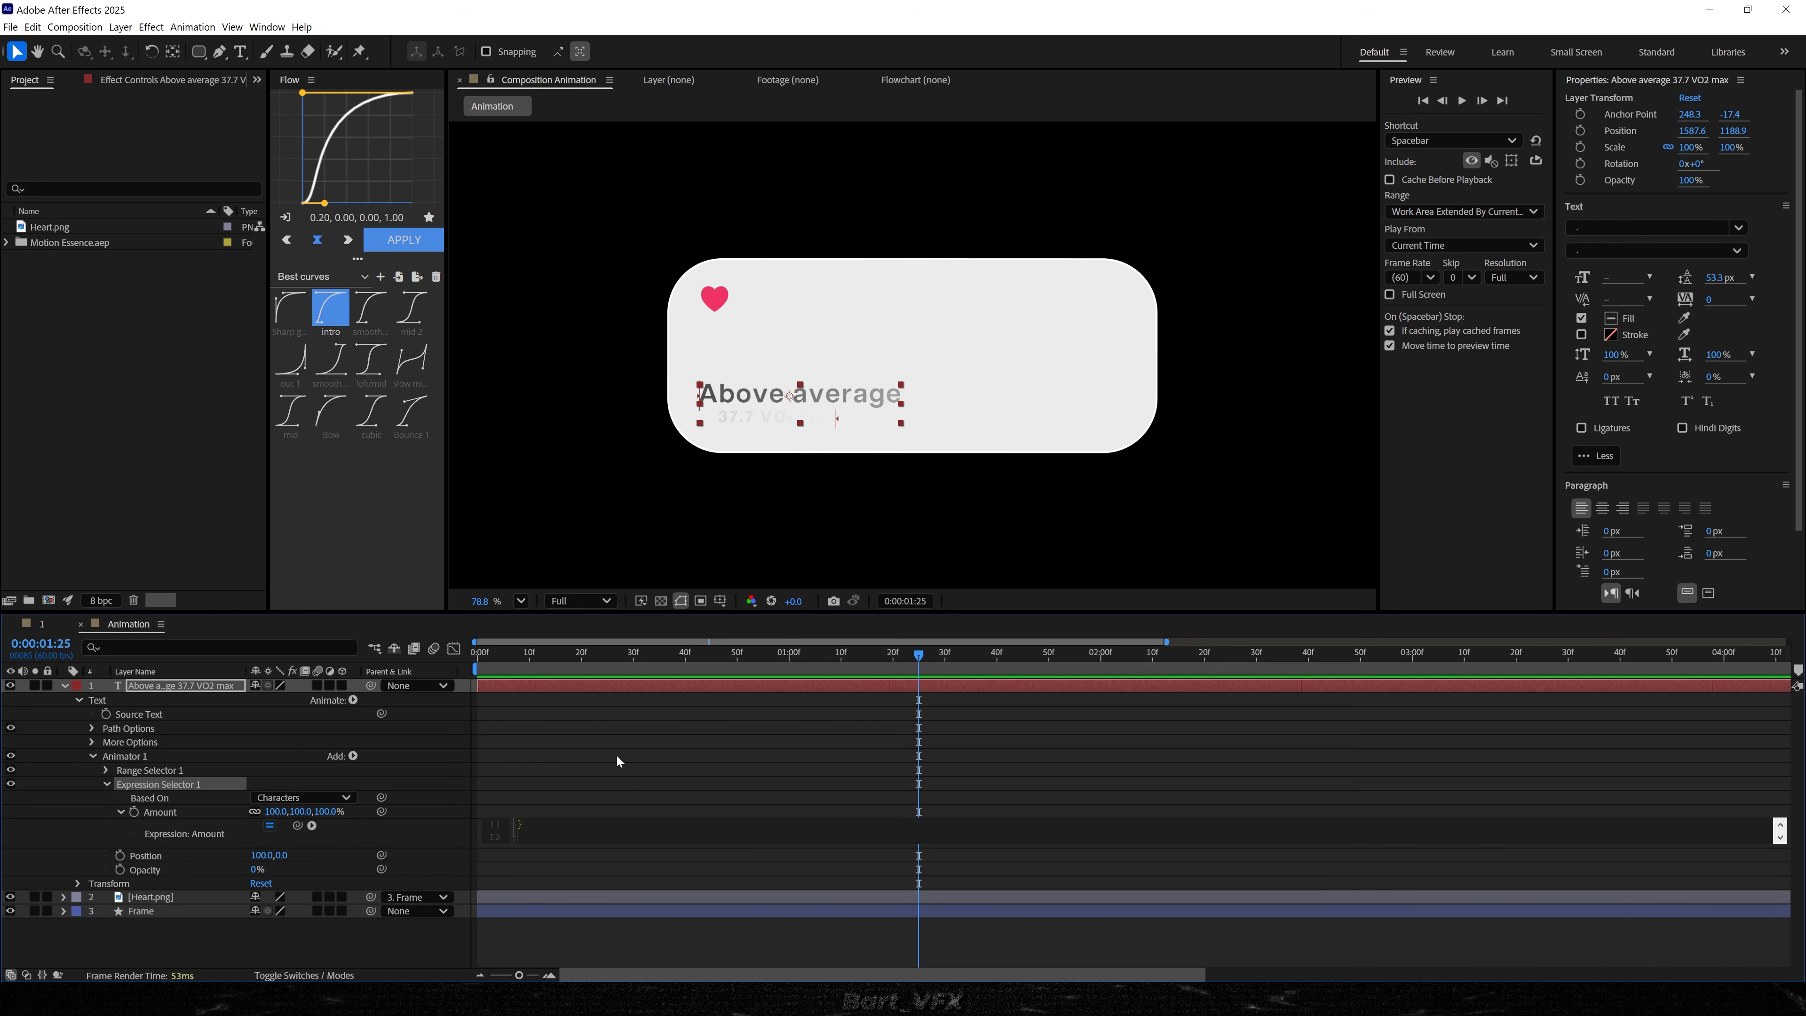
left_click(617, 755)
- Base the Expression Selector on Words and preview the text animation
left_click(927, 654)
left_click_drag(927, 656, 935, 656)
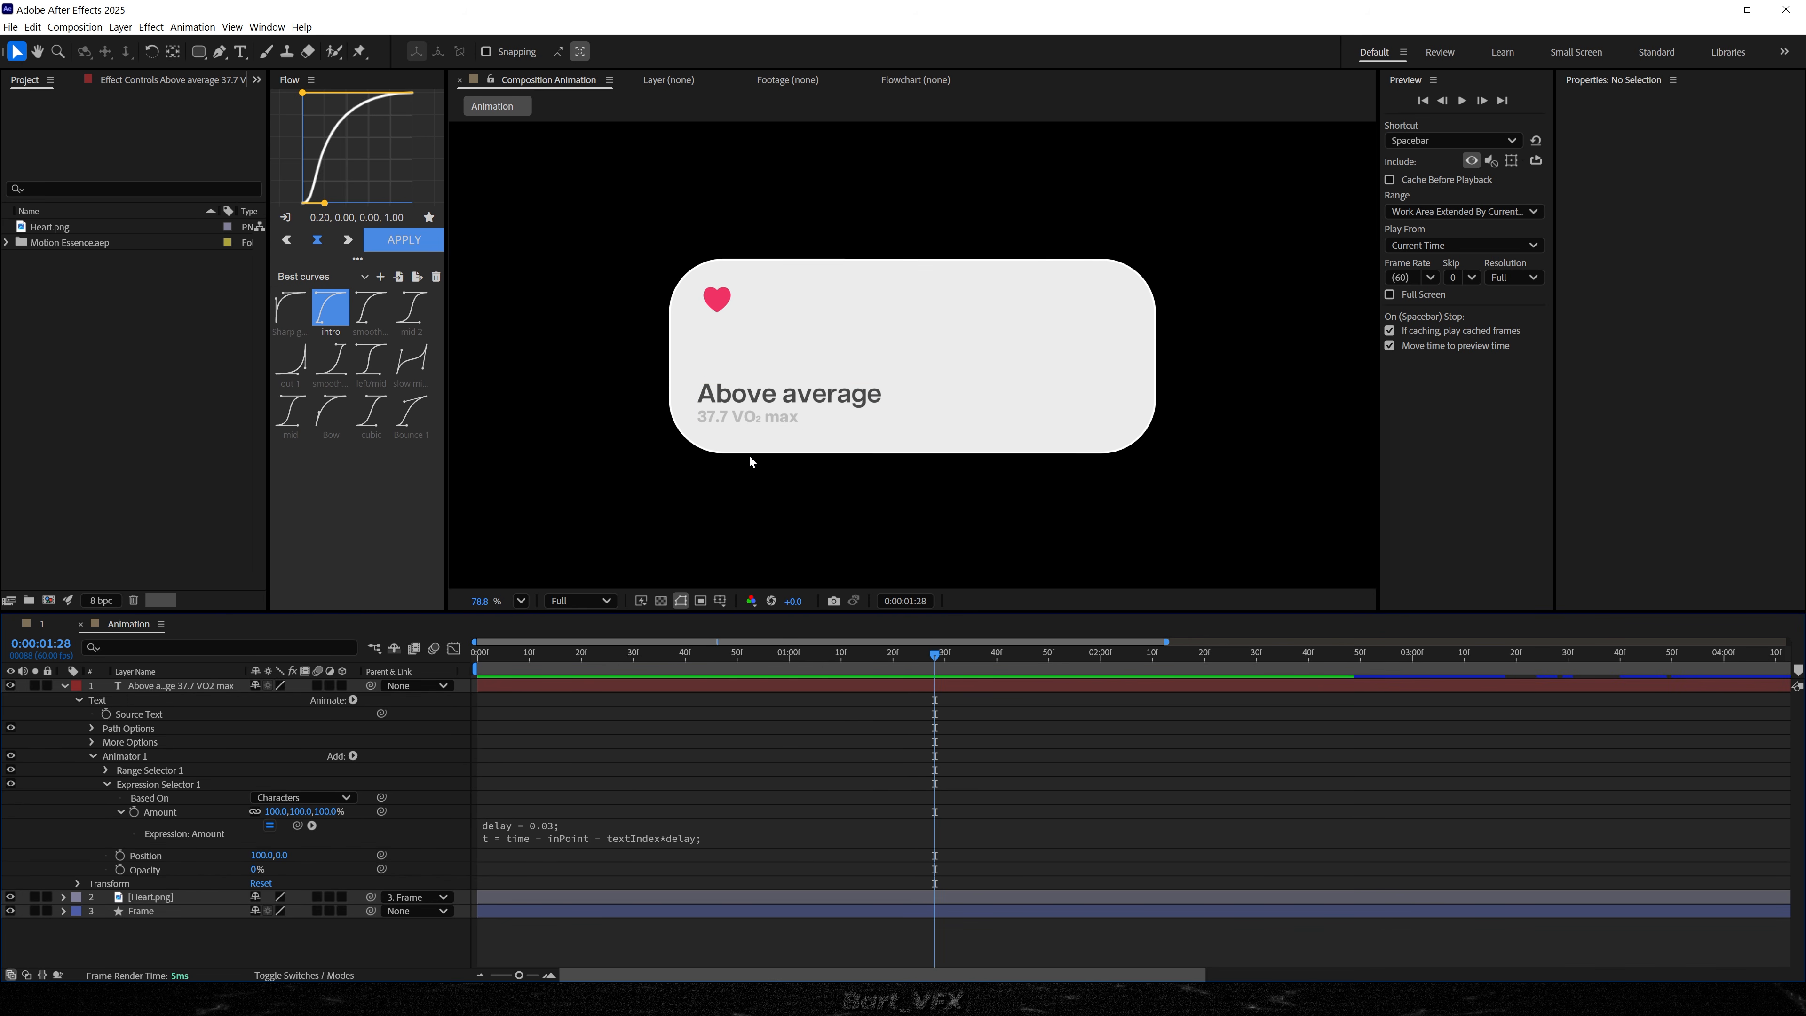
left_click(292, 797)
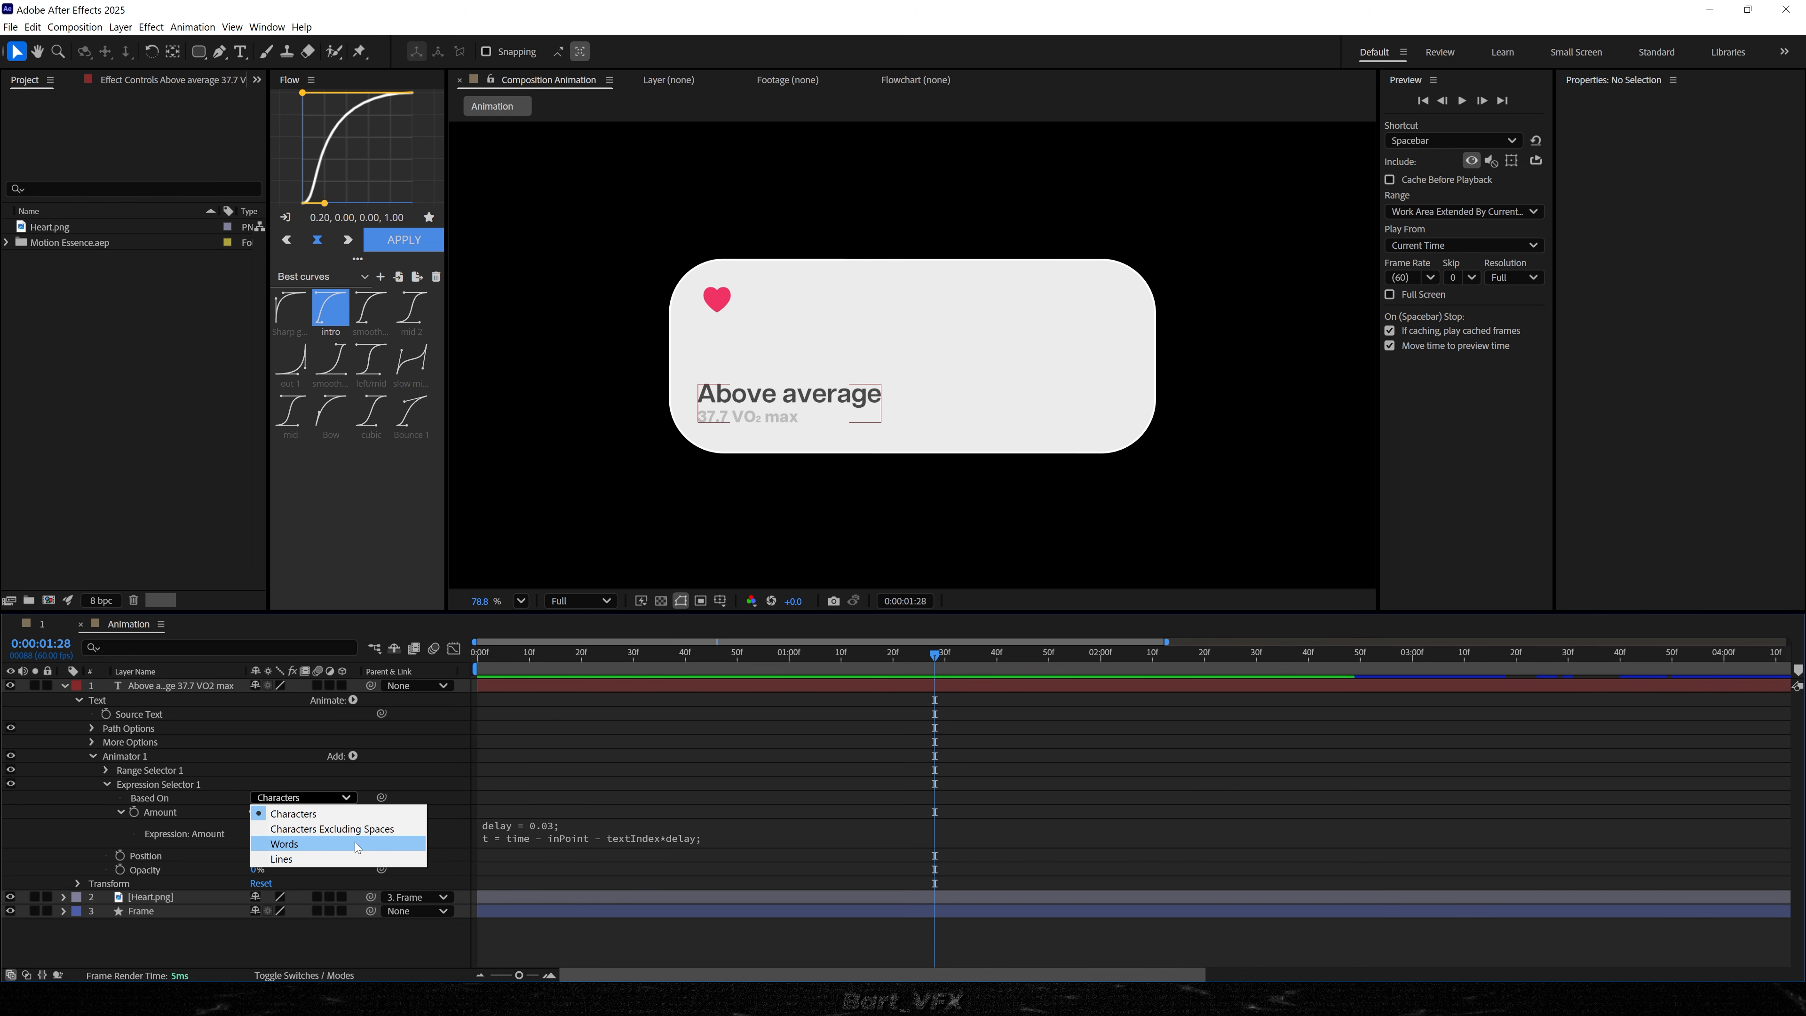
left_click(295, 847)
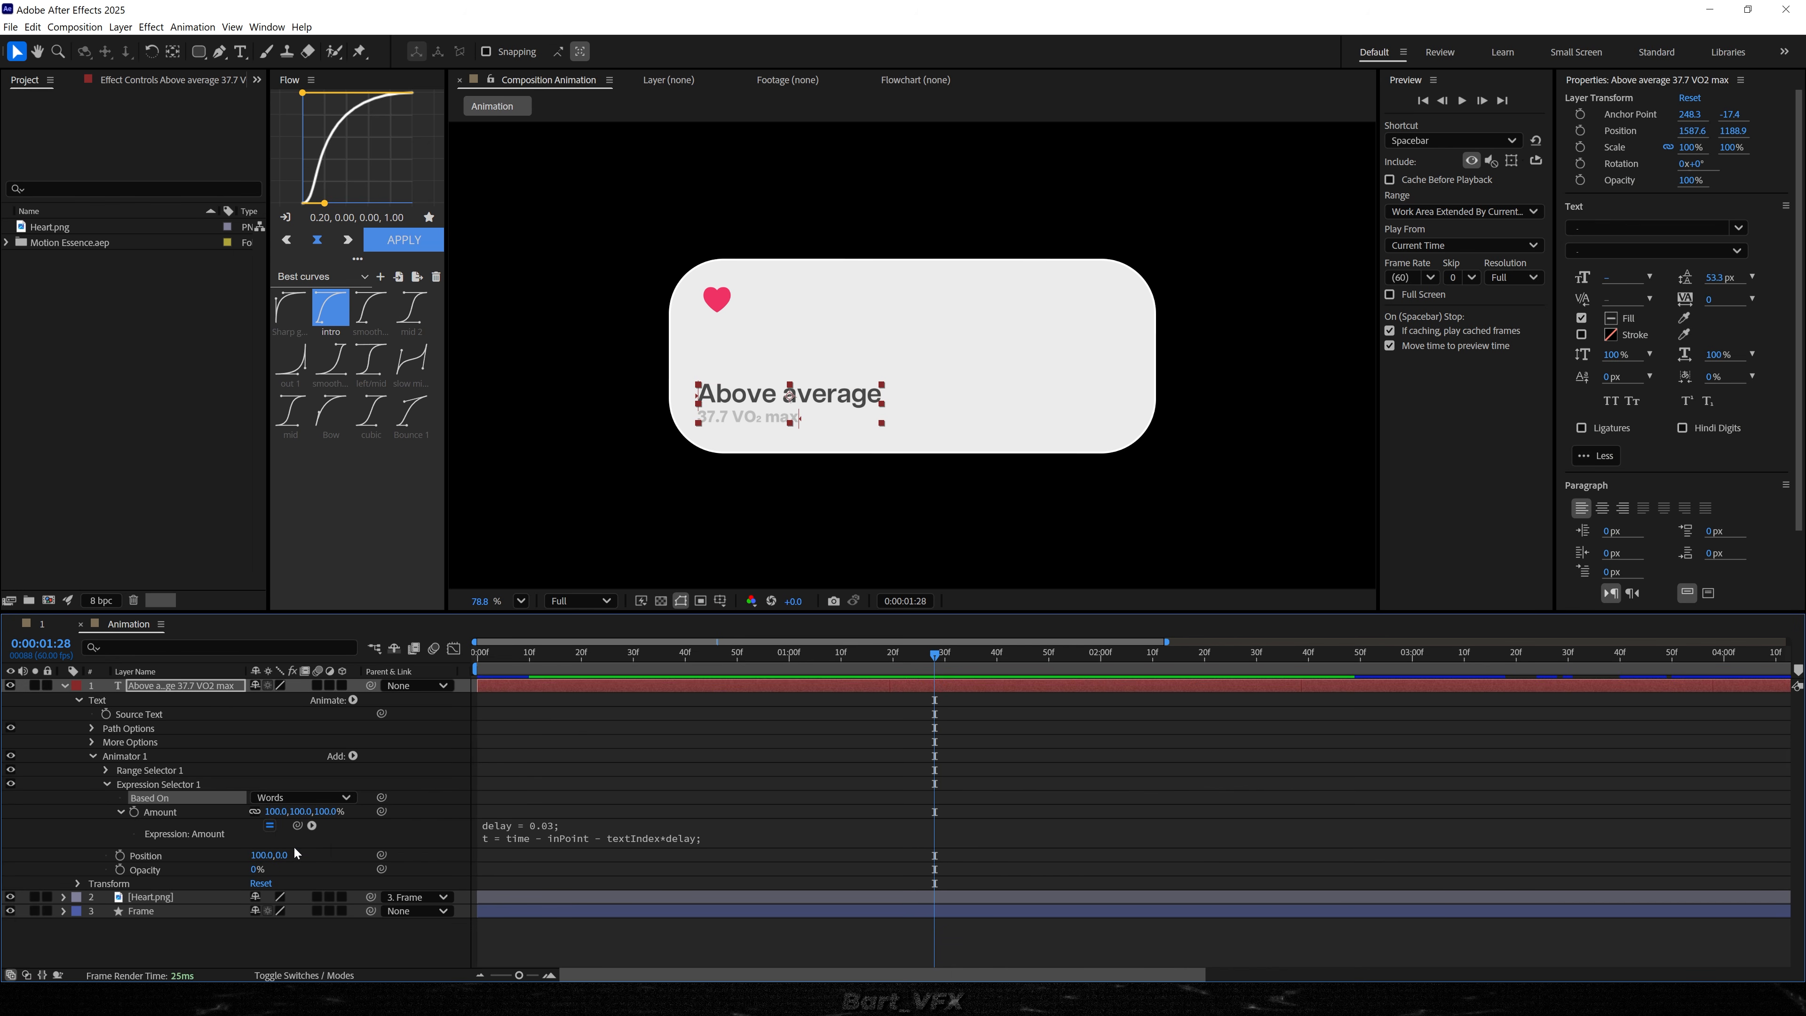
key("space")
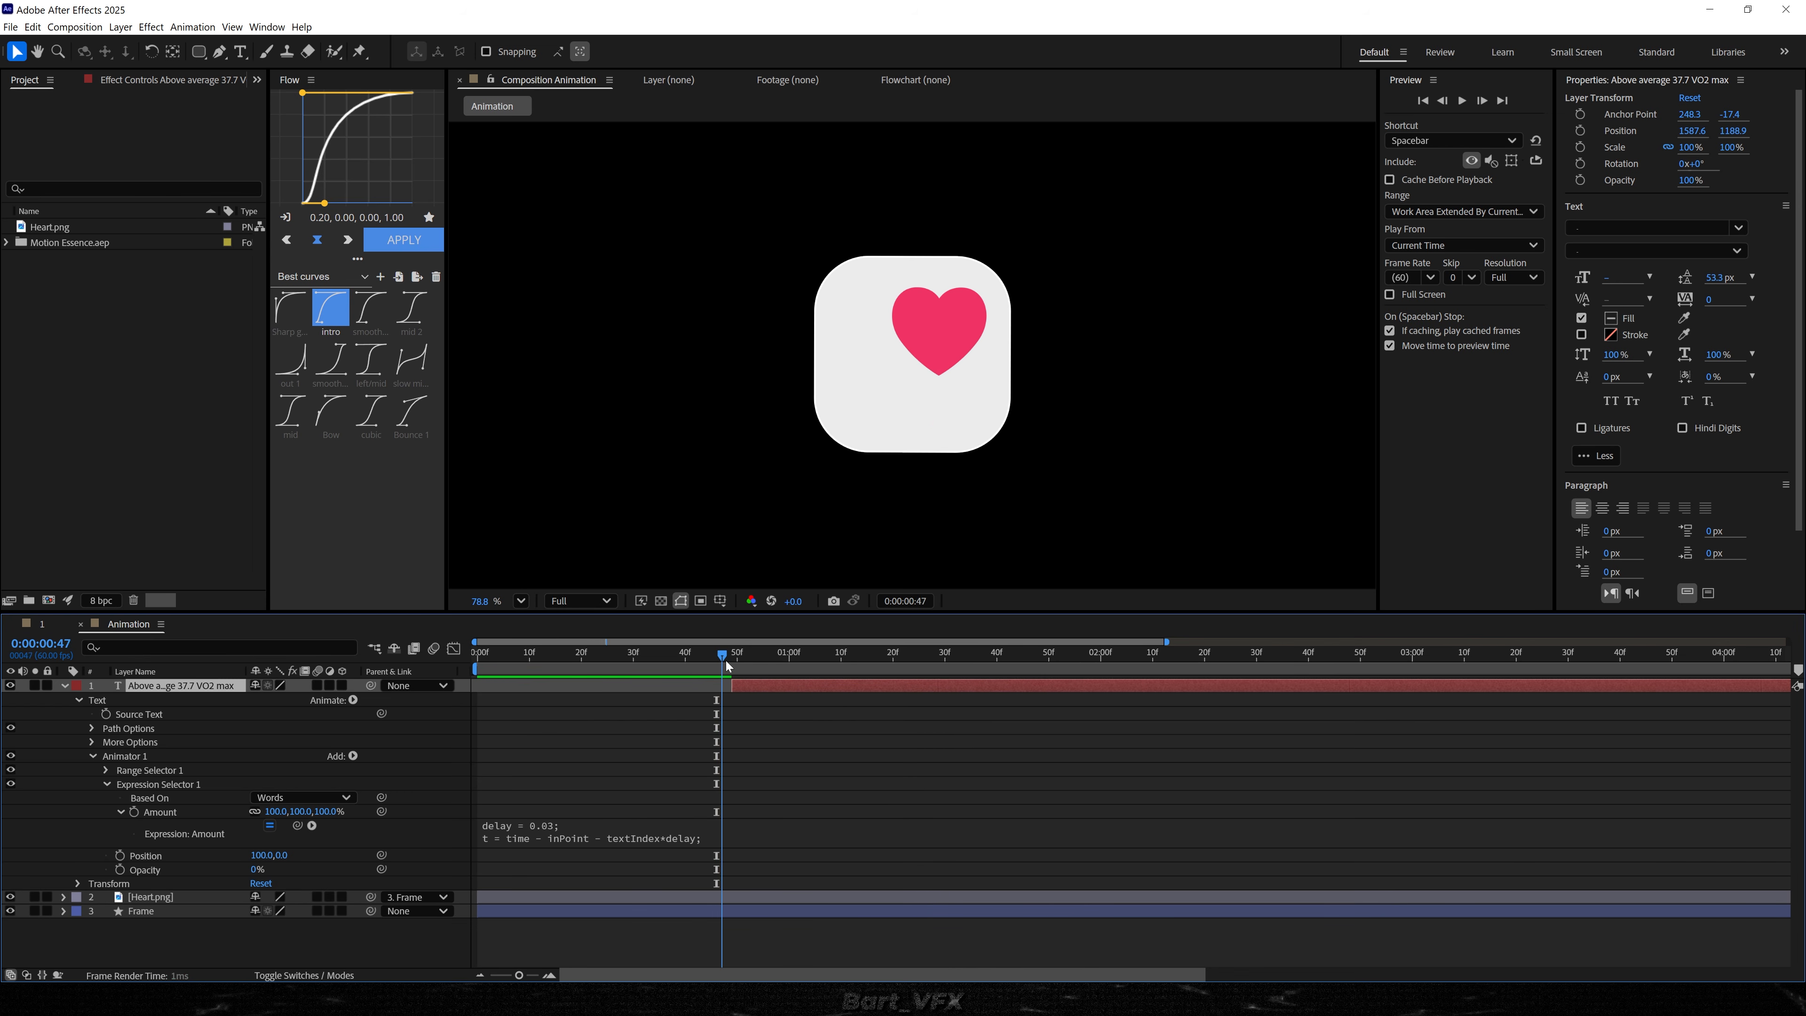
- Collapse the layer properties, shift the text layer to start at about frame 58, and preview the timing
key("ctrl+a")
key("u")
left_click_drag(789, 683, 847, 681)
key("space")
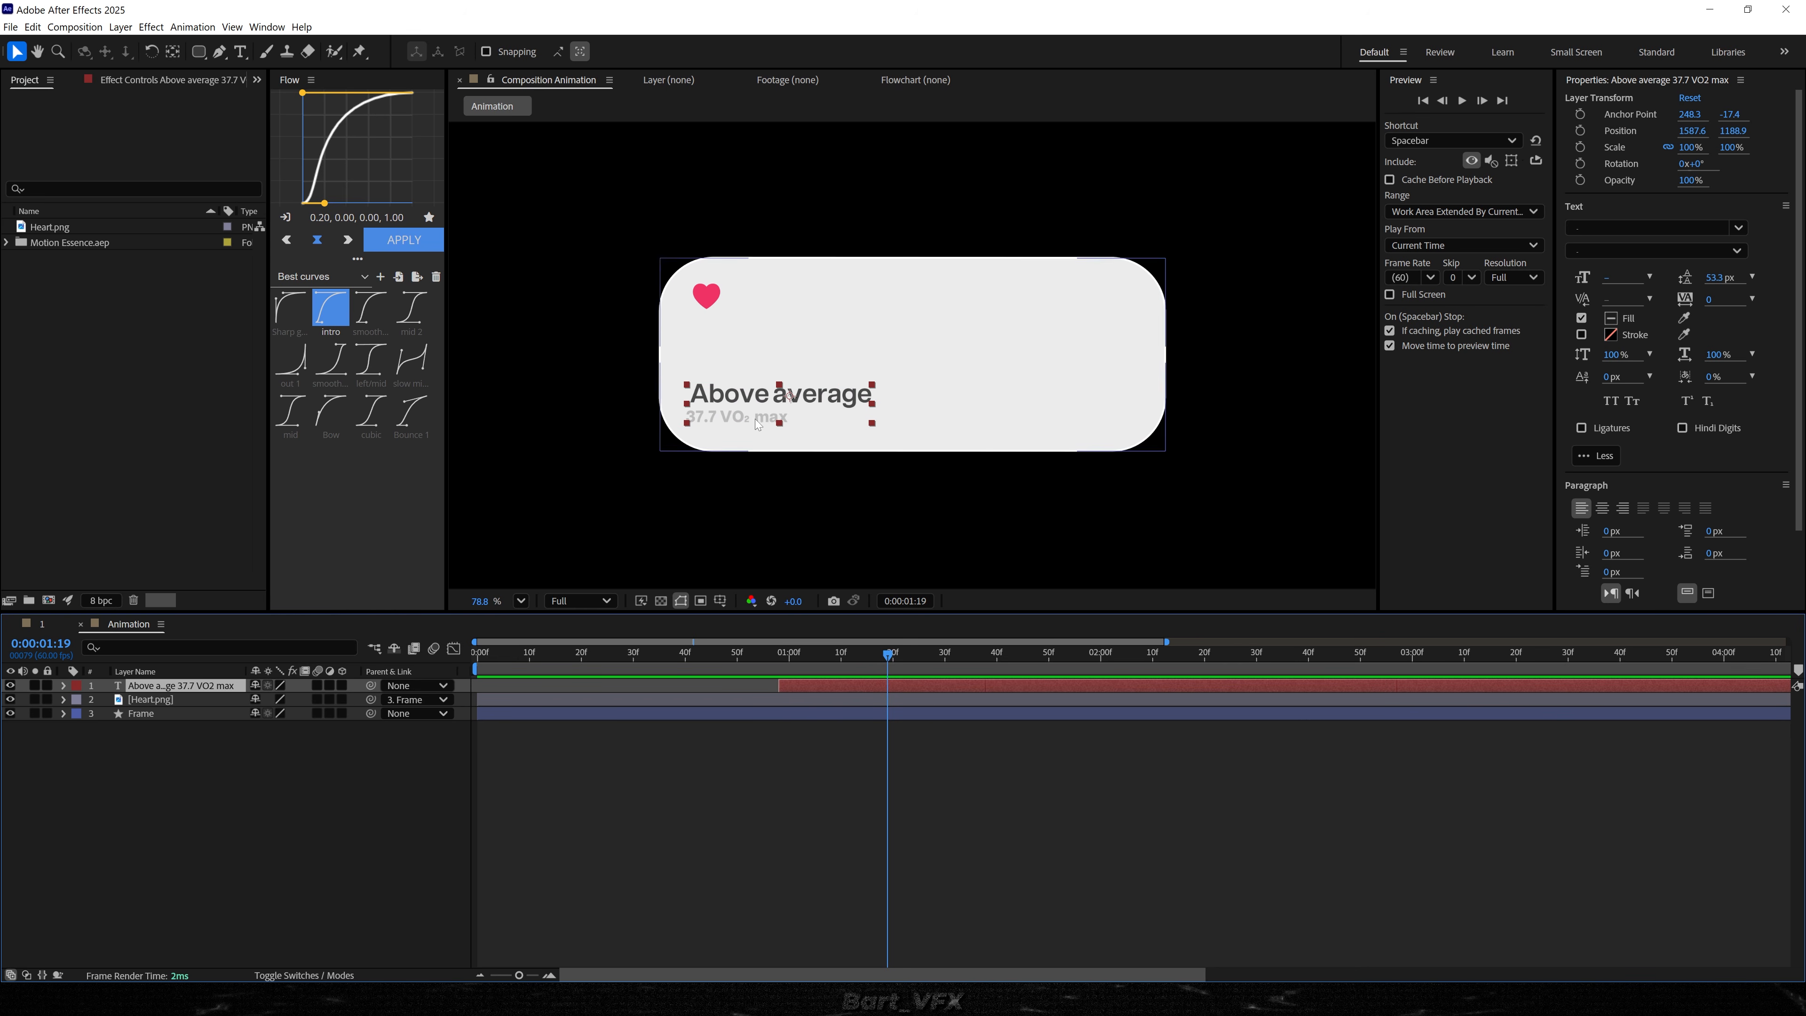
- Duplicate the text layer to a spot beside the heart and change the copy's text to "Cardio Fitness"
key("ctrl+d")
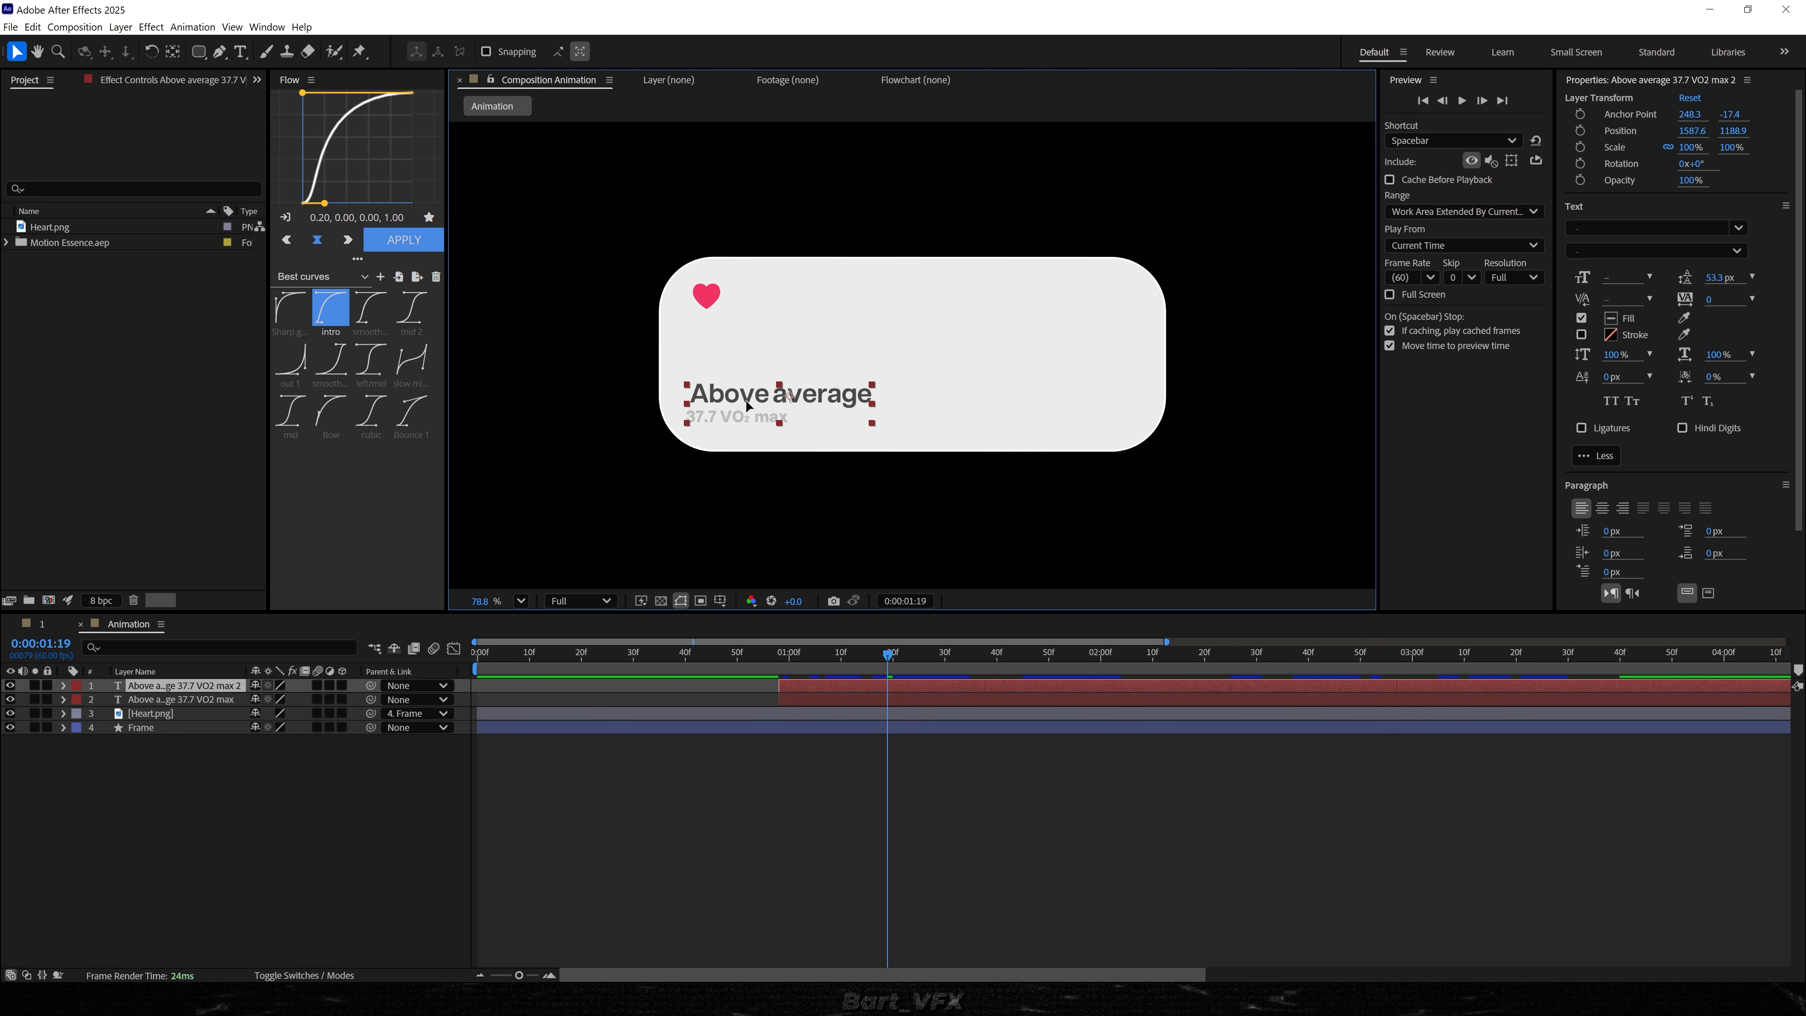
left_click_drag(758, 424, 637, 321)
key("ctrl+t")
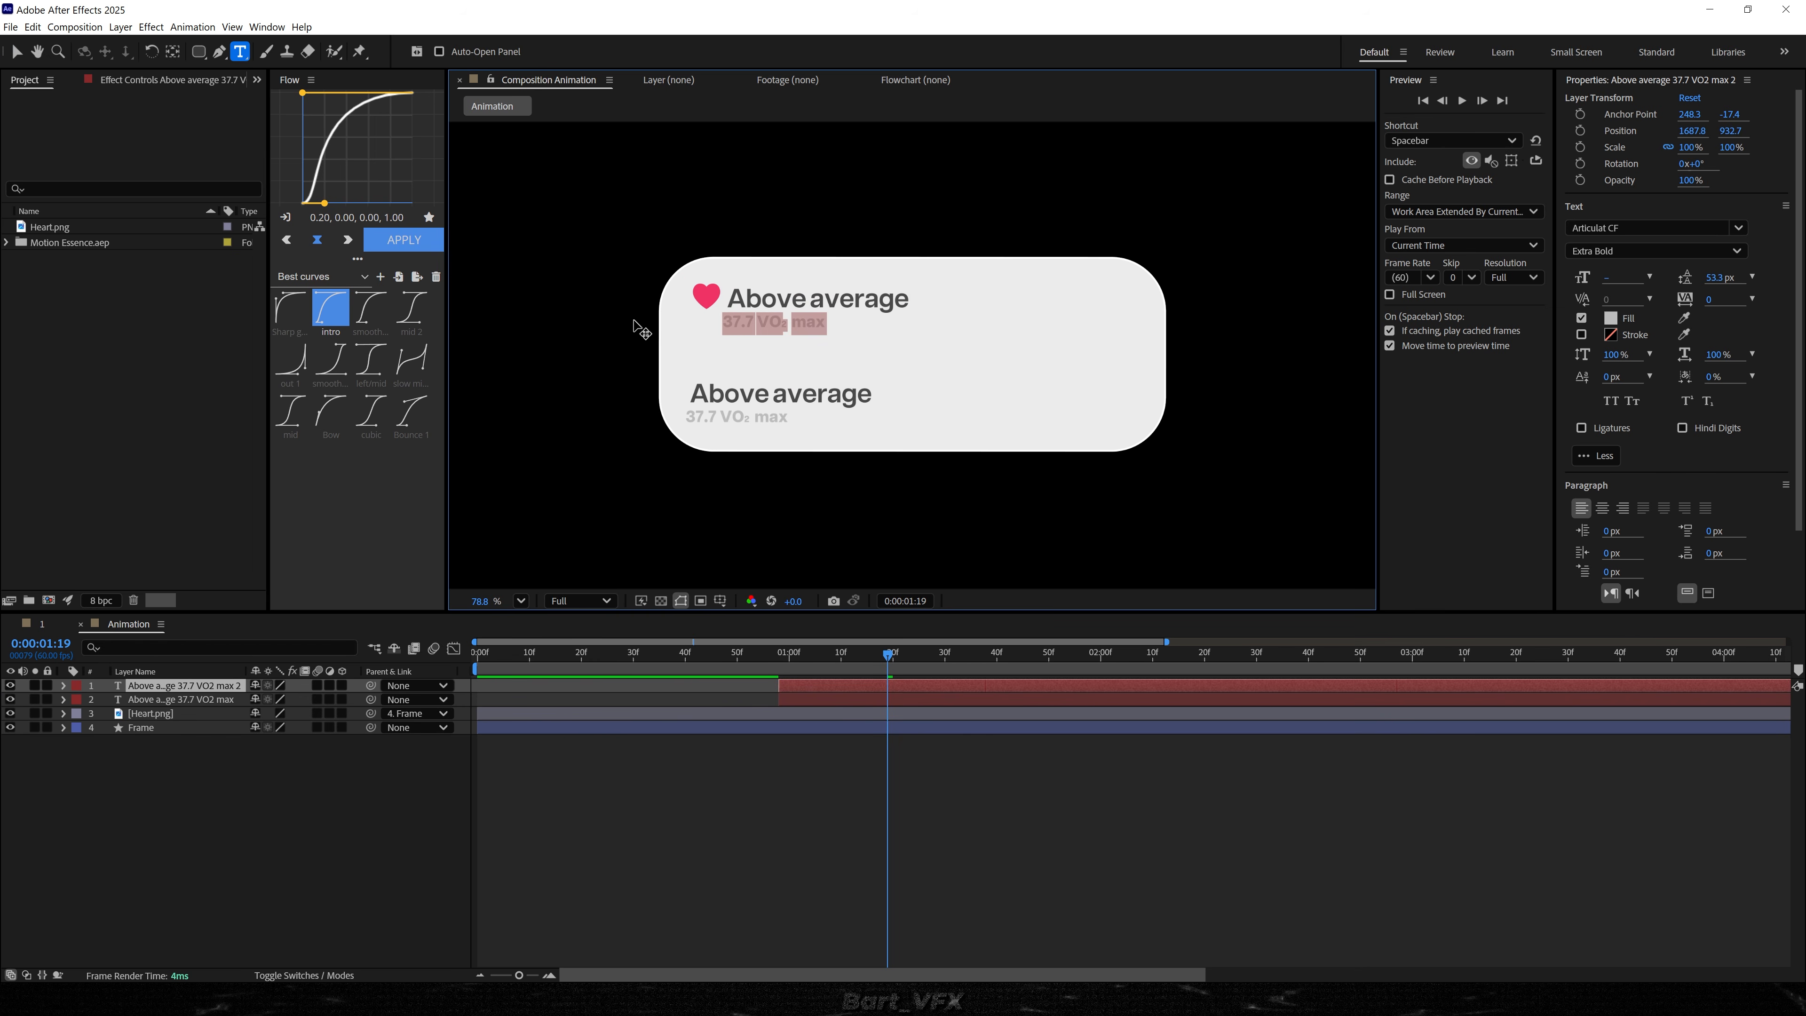
key("BackSpace")
key("BackSpace")
key("BackSpace")
key("ctrl+a")
type("Cardi")
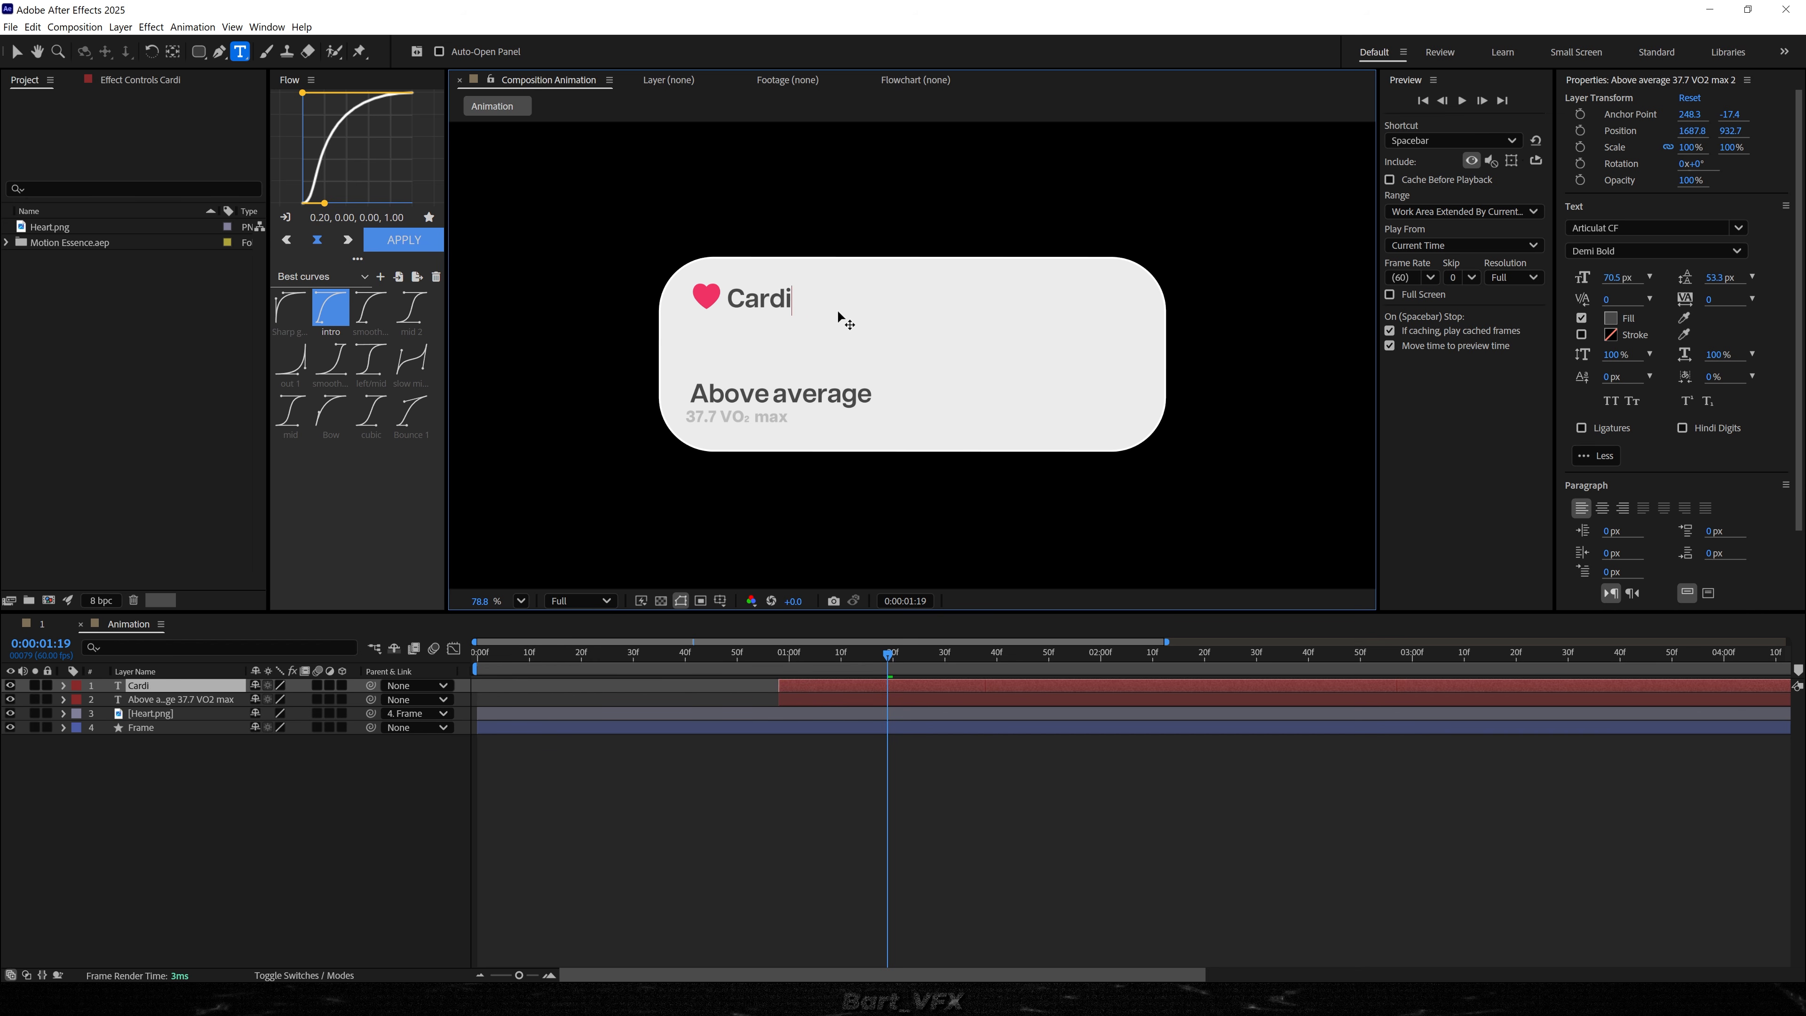
type("o Fitness")
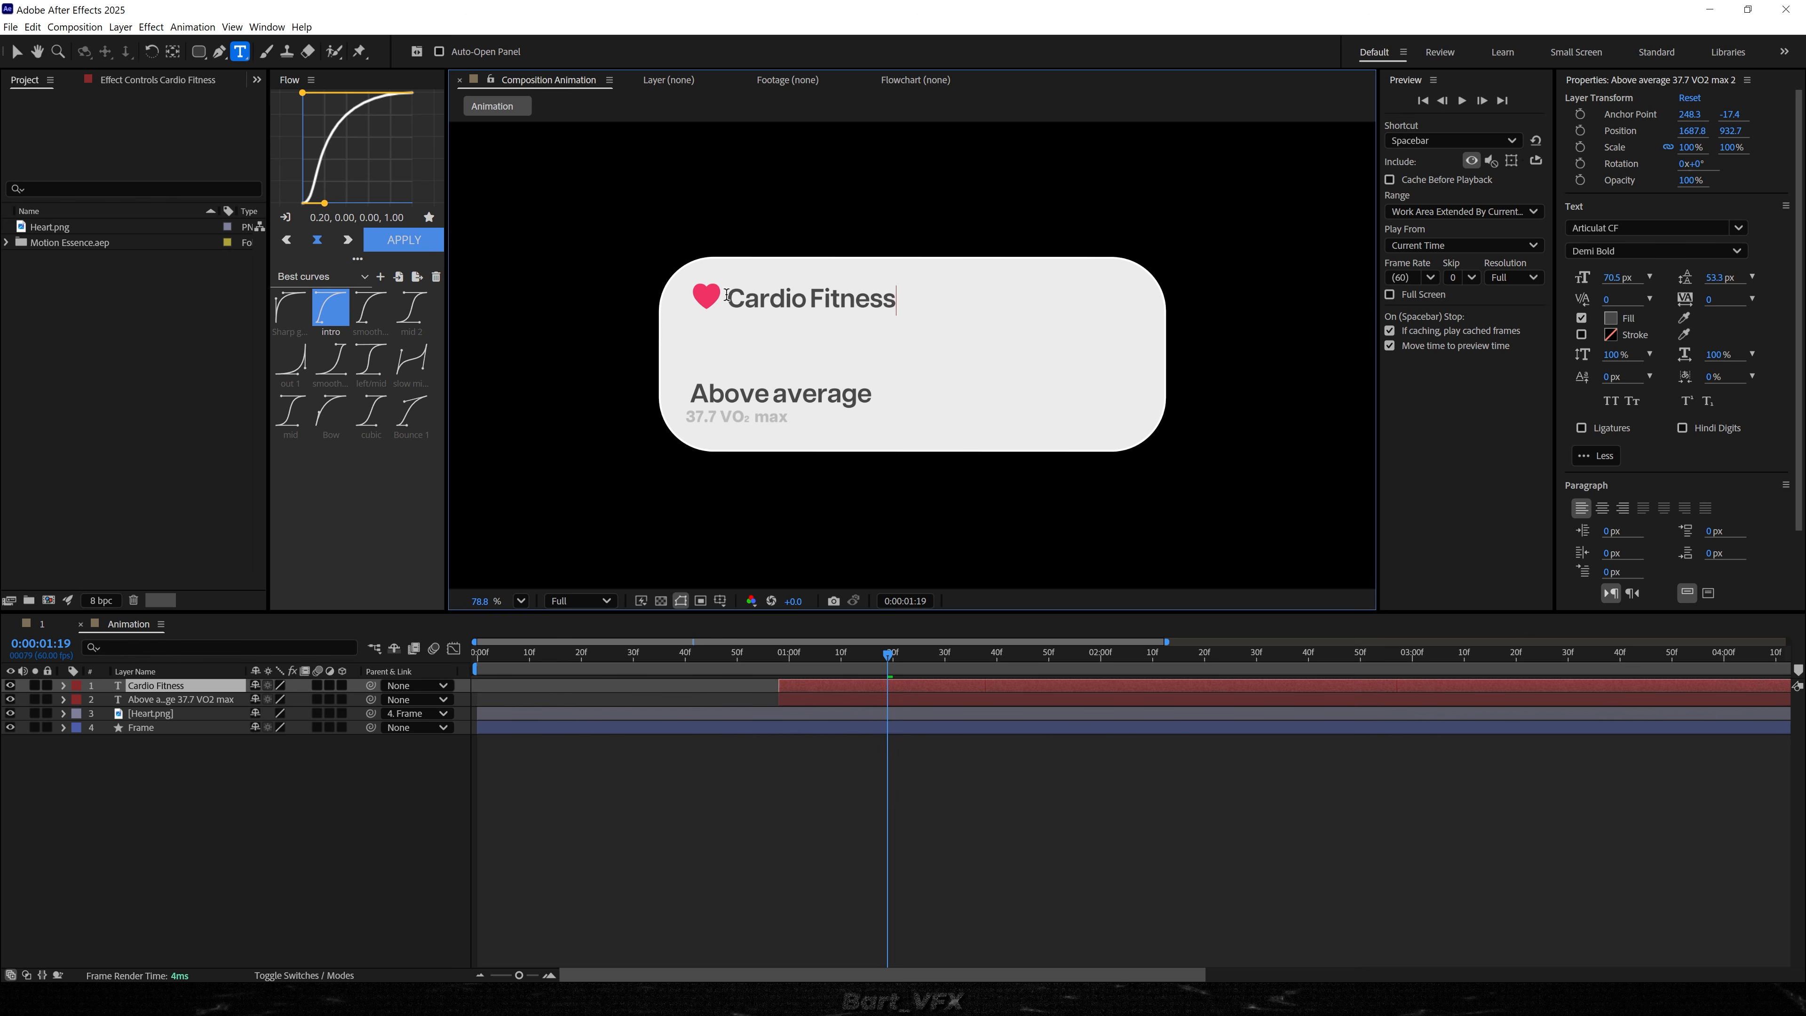
- Fill the "Cardio Fitness" text with the pink sampled from the heart
scroll(838, 313, "up", 4)
key("ctrl+a")
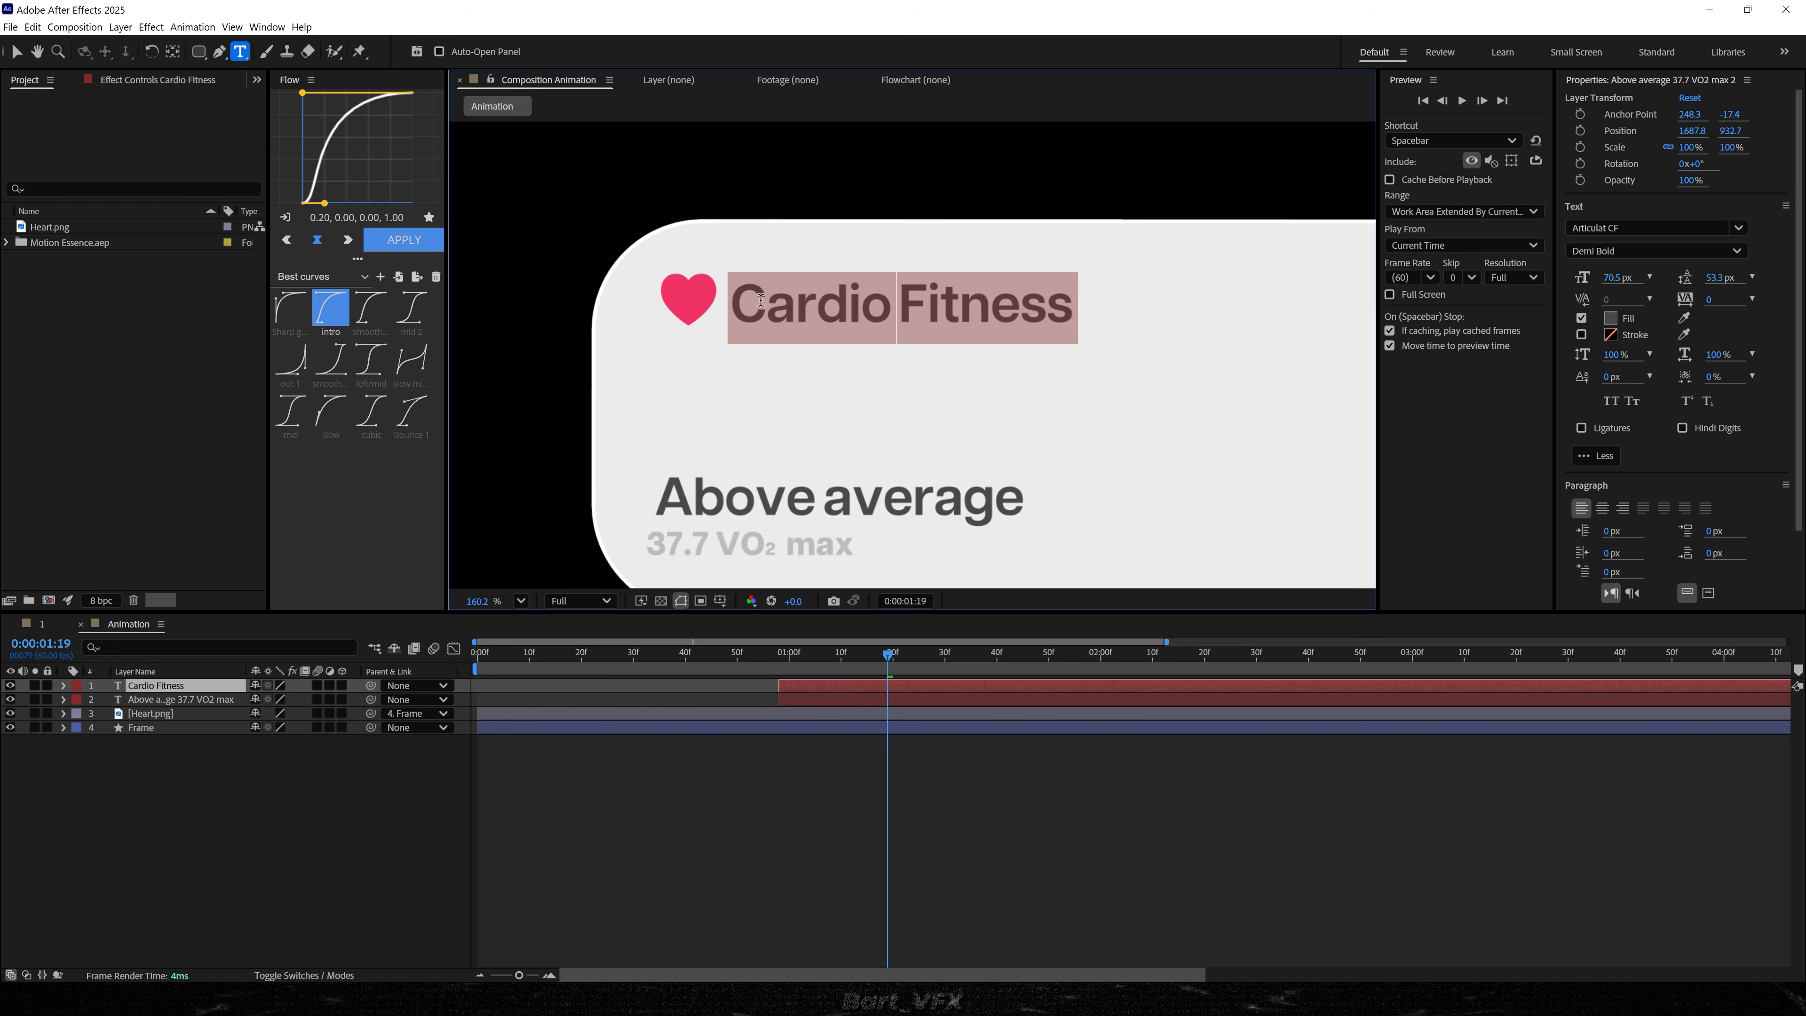
left_click(1685, 317)
left_click(697, 298)
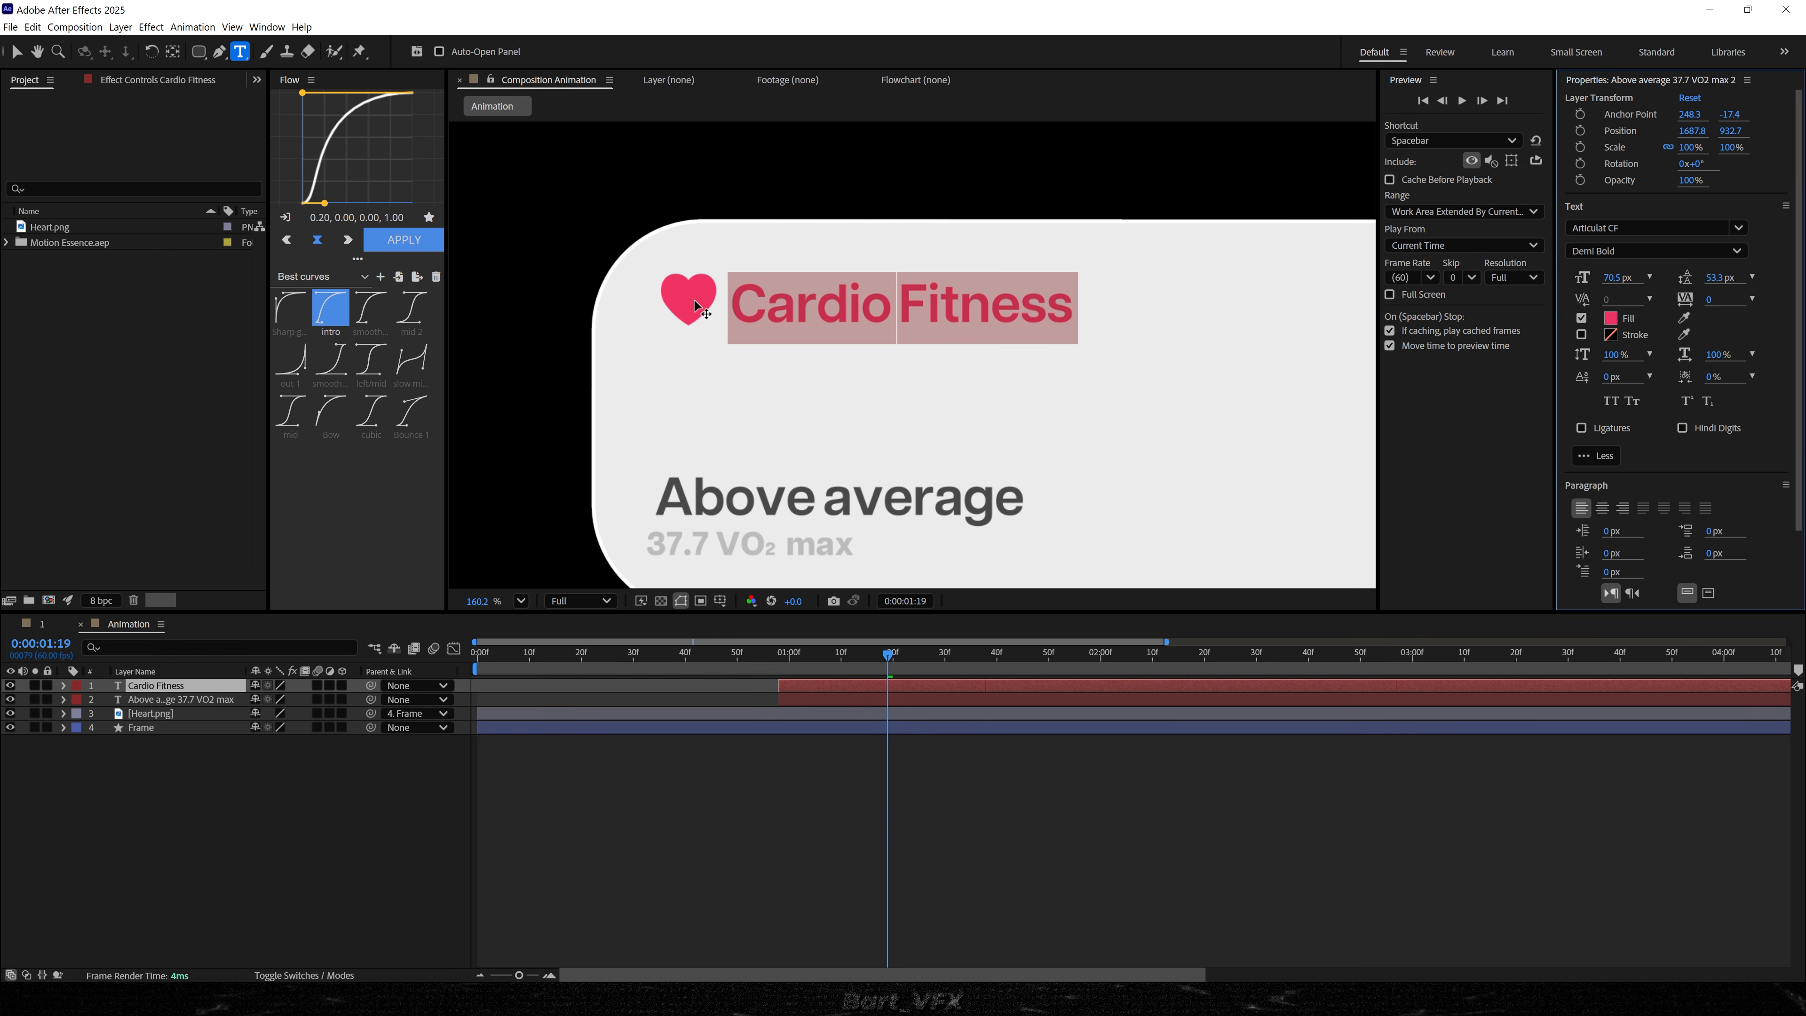
left_click(902, 816)
- Set the "Cardio Fitness" text's font style to Regular
left_click_drag(730, 307, 1193, 337)
left_click(1642, 251)
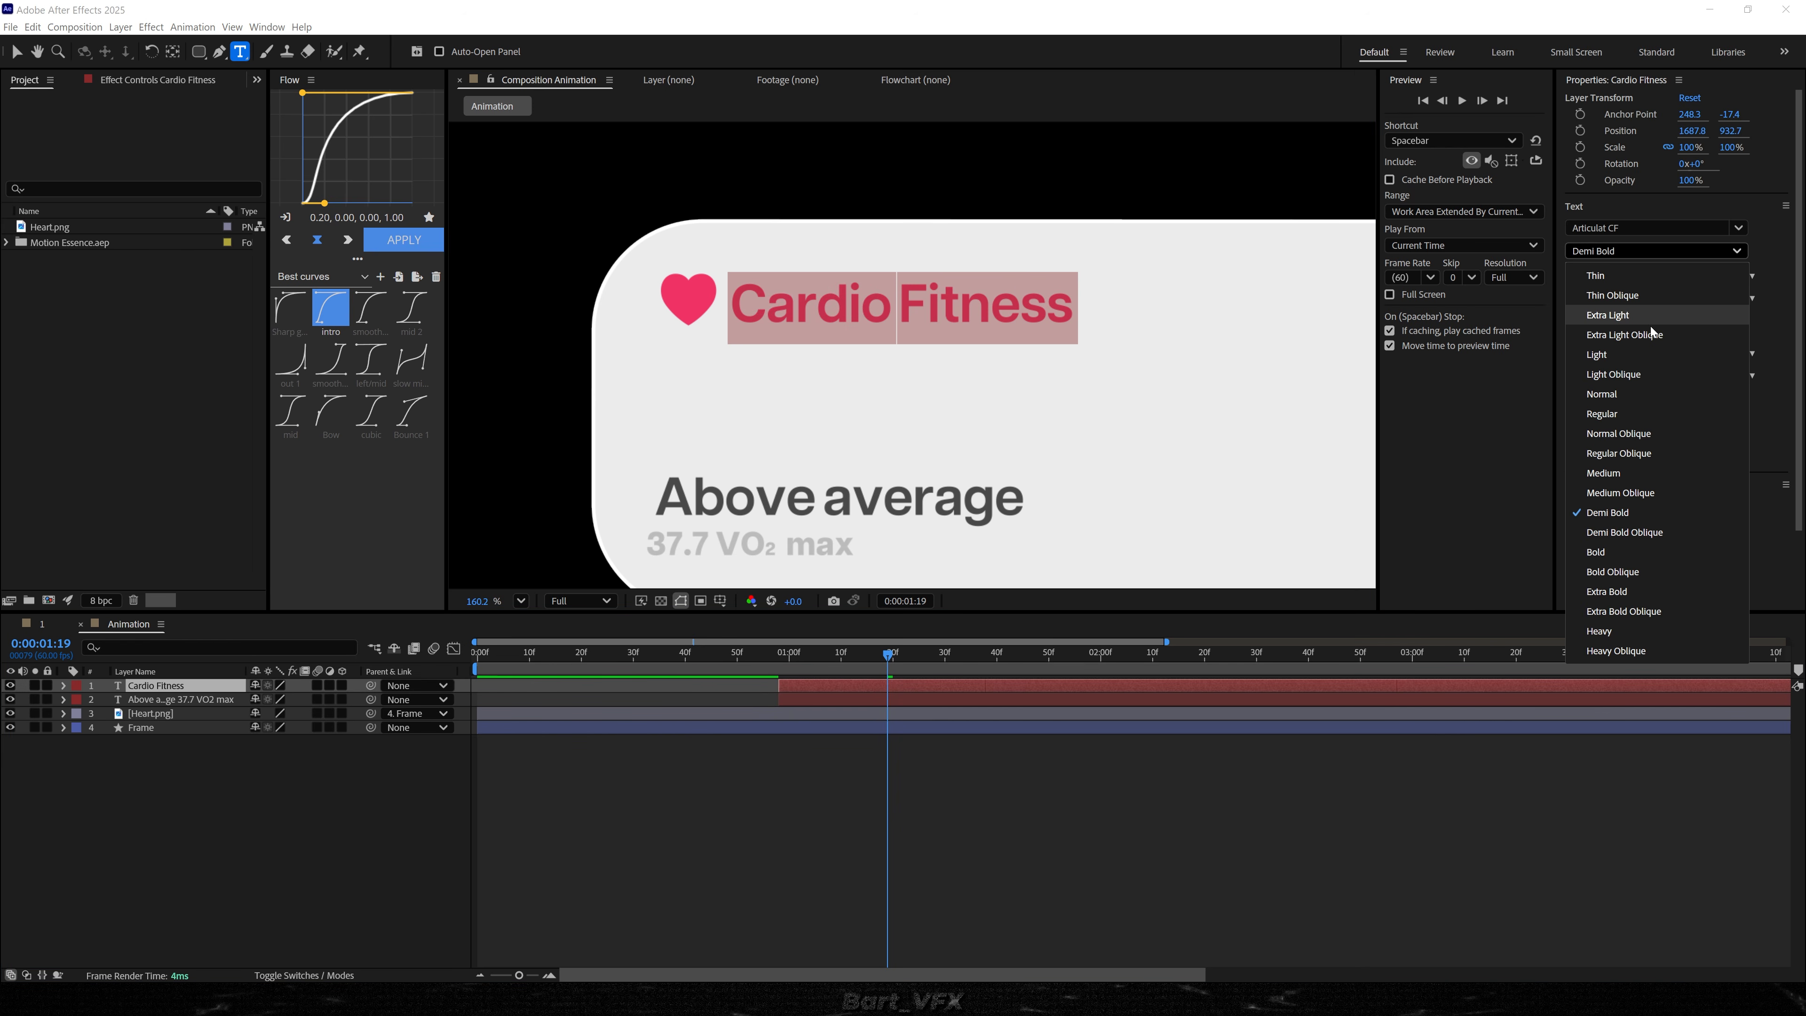
left_click(1656, 413)
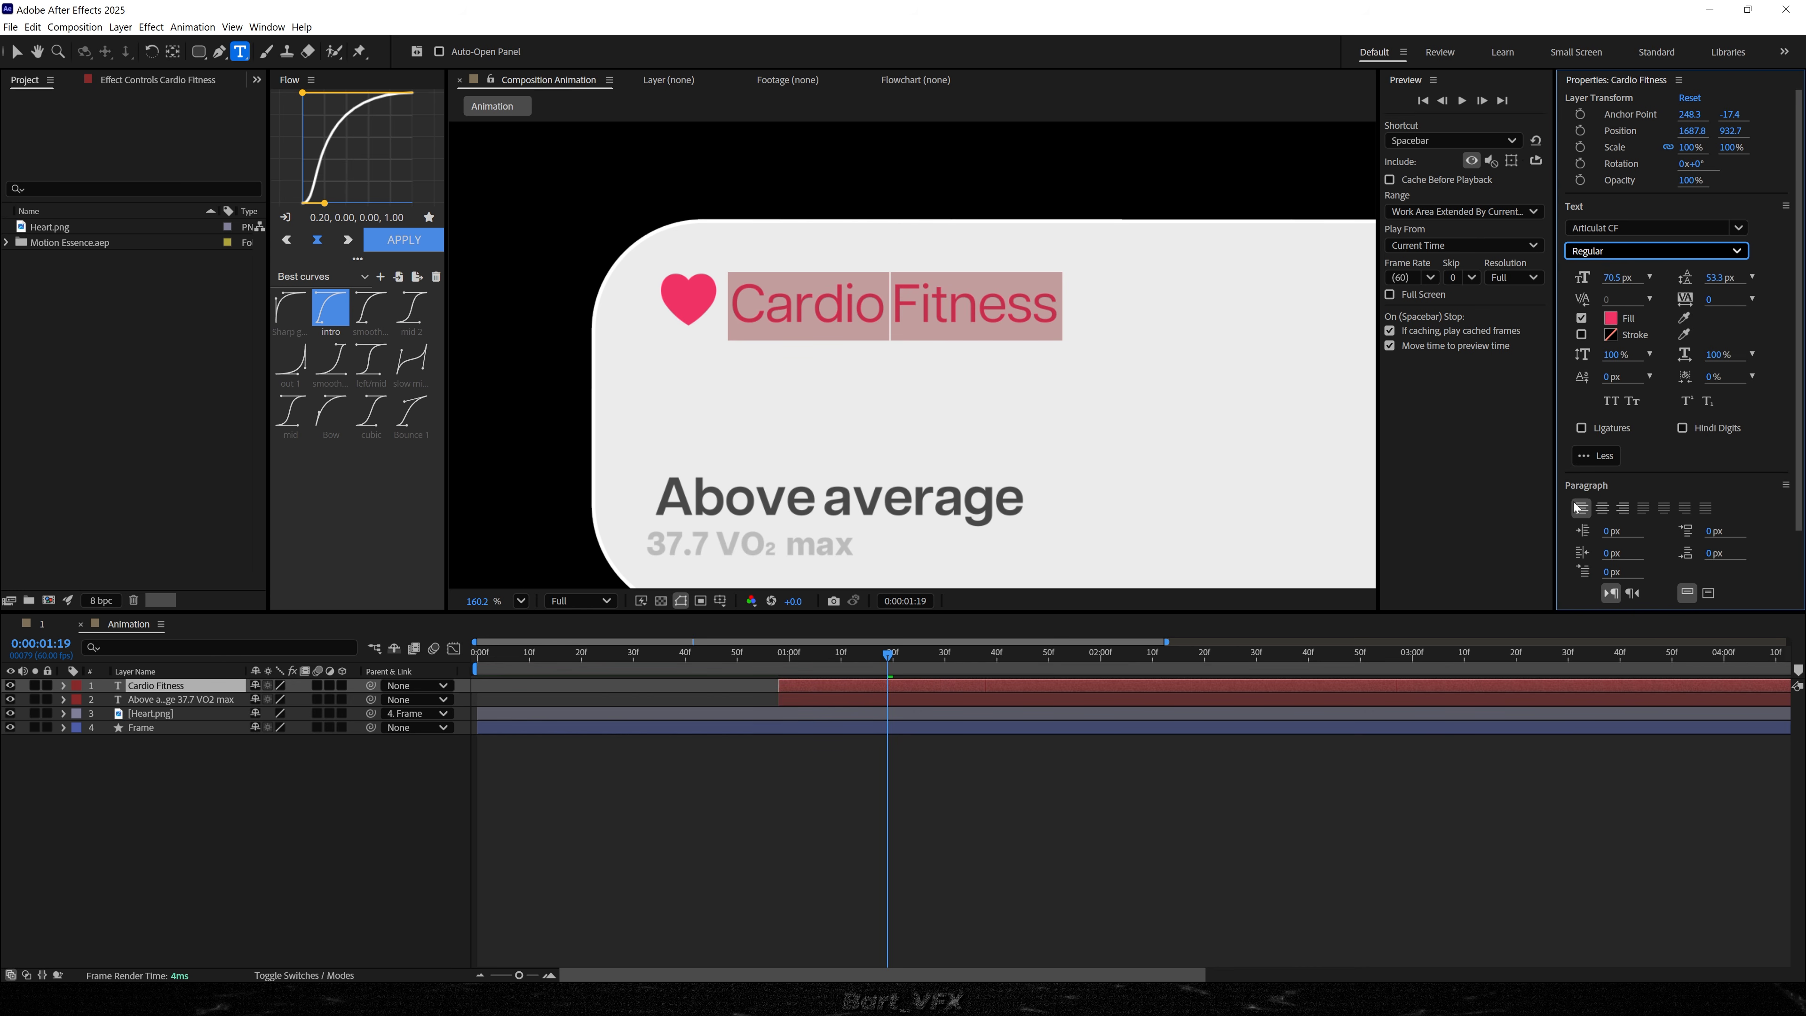
left_click(1091, 798)
- Move the "Cardio Fitness" text slightly right to about 1714.9, 930.5 and set its font style to Medium
key("v")
key("shift+/")
double_click(715, 255)
left_click(1657, 250)
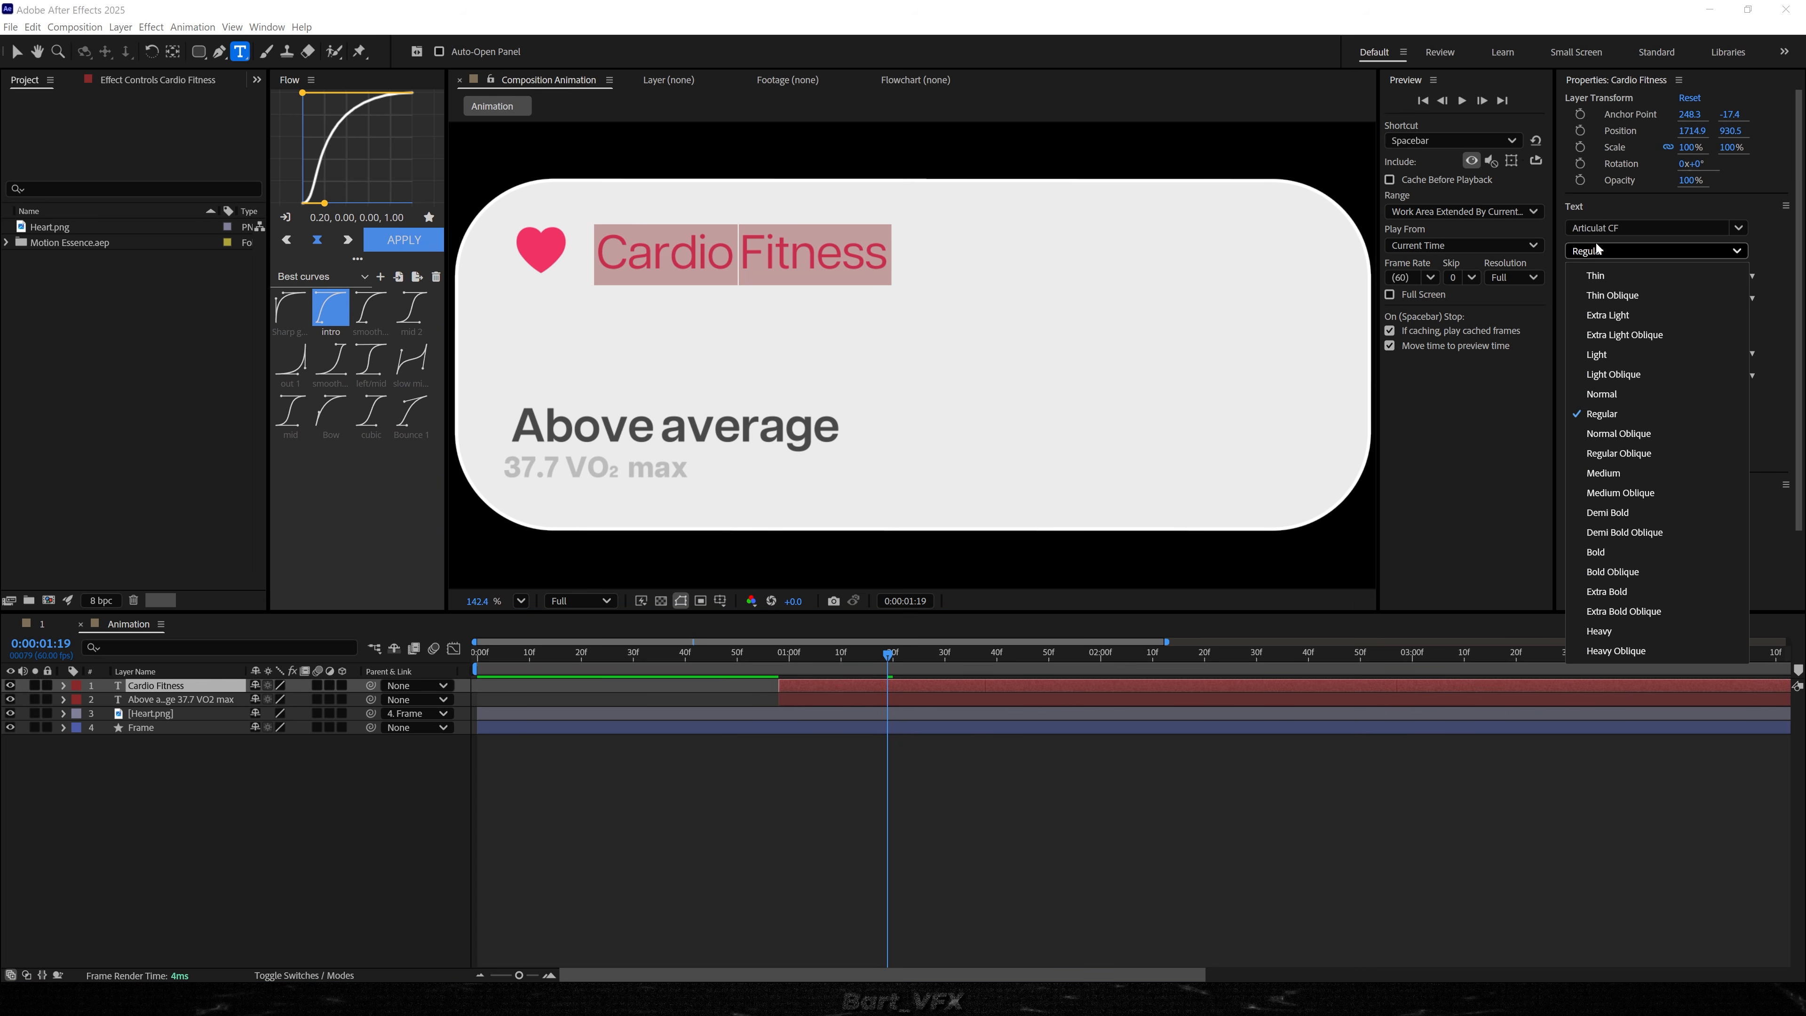
left_click(1642, 473)
left_click(967, 842)
key("v")
- Stagger the text layers so "Cardio Fitness" starts about two frames before "Above average", and preview the animation
left_click_drag(782, 665, 685, 667)
key("space")
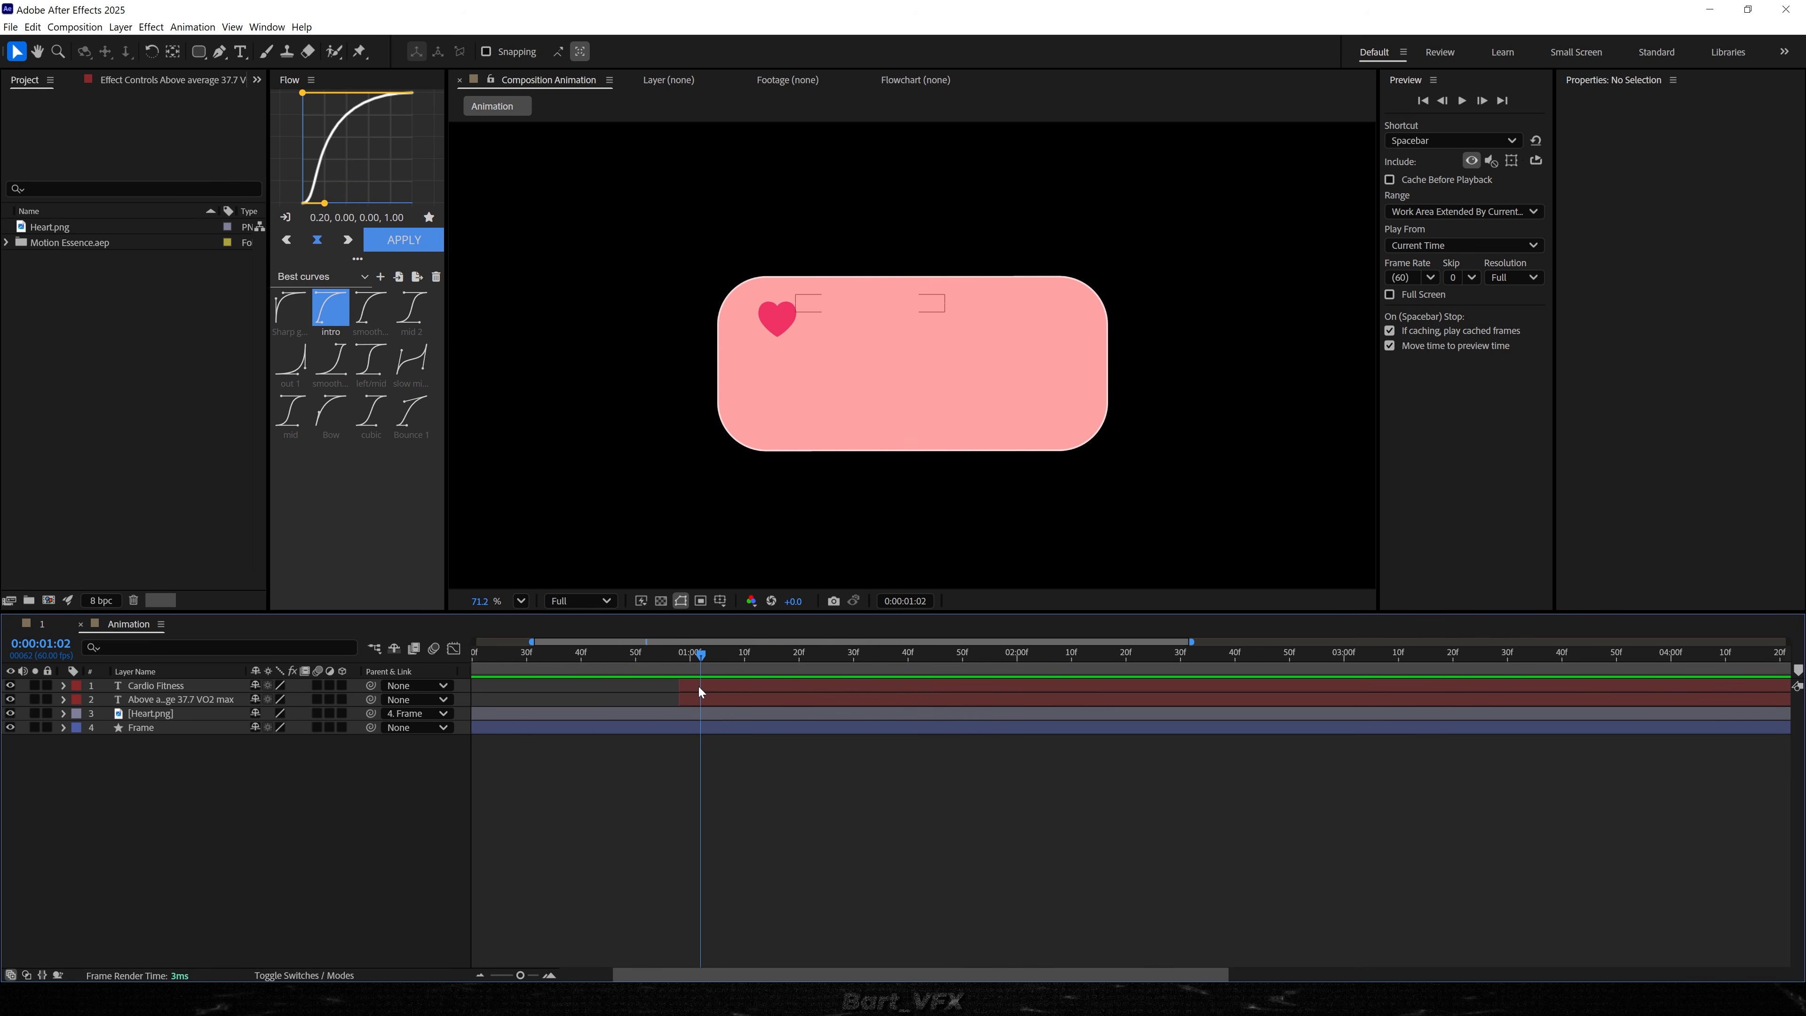
left_click(234, 680)
left_click_drag(782, 686, 466, 661)
left_click(182, 701)
key("space")
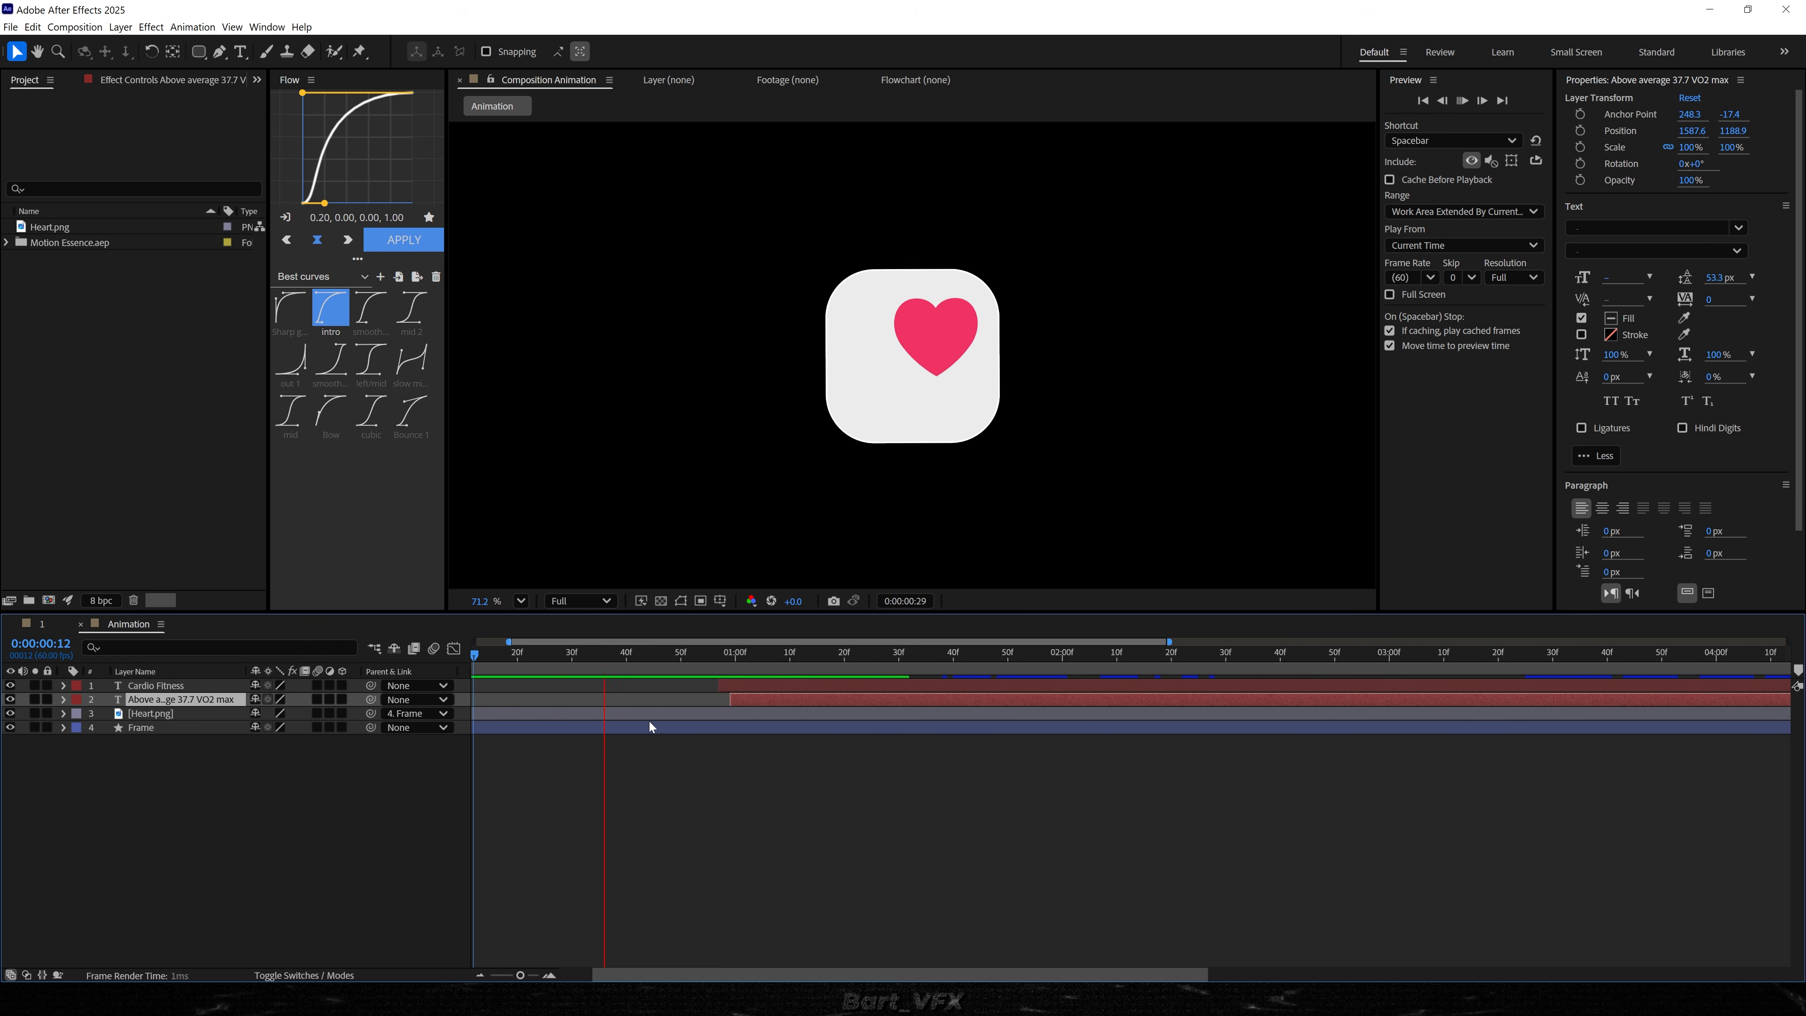
key("space")
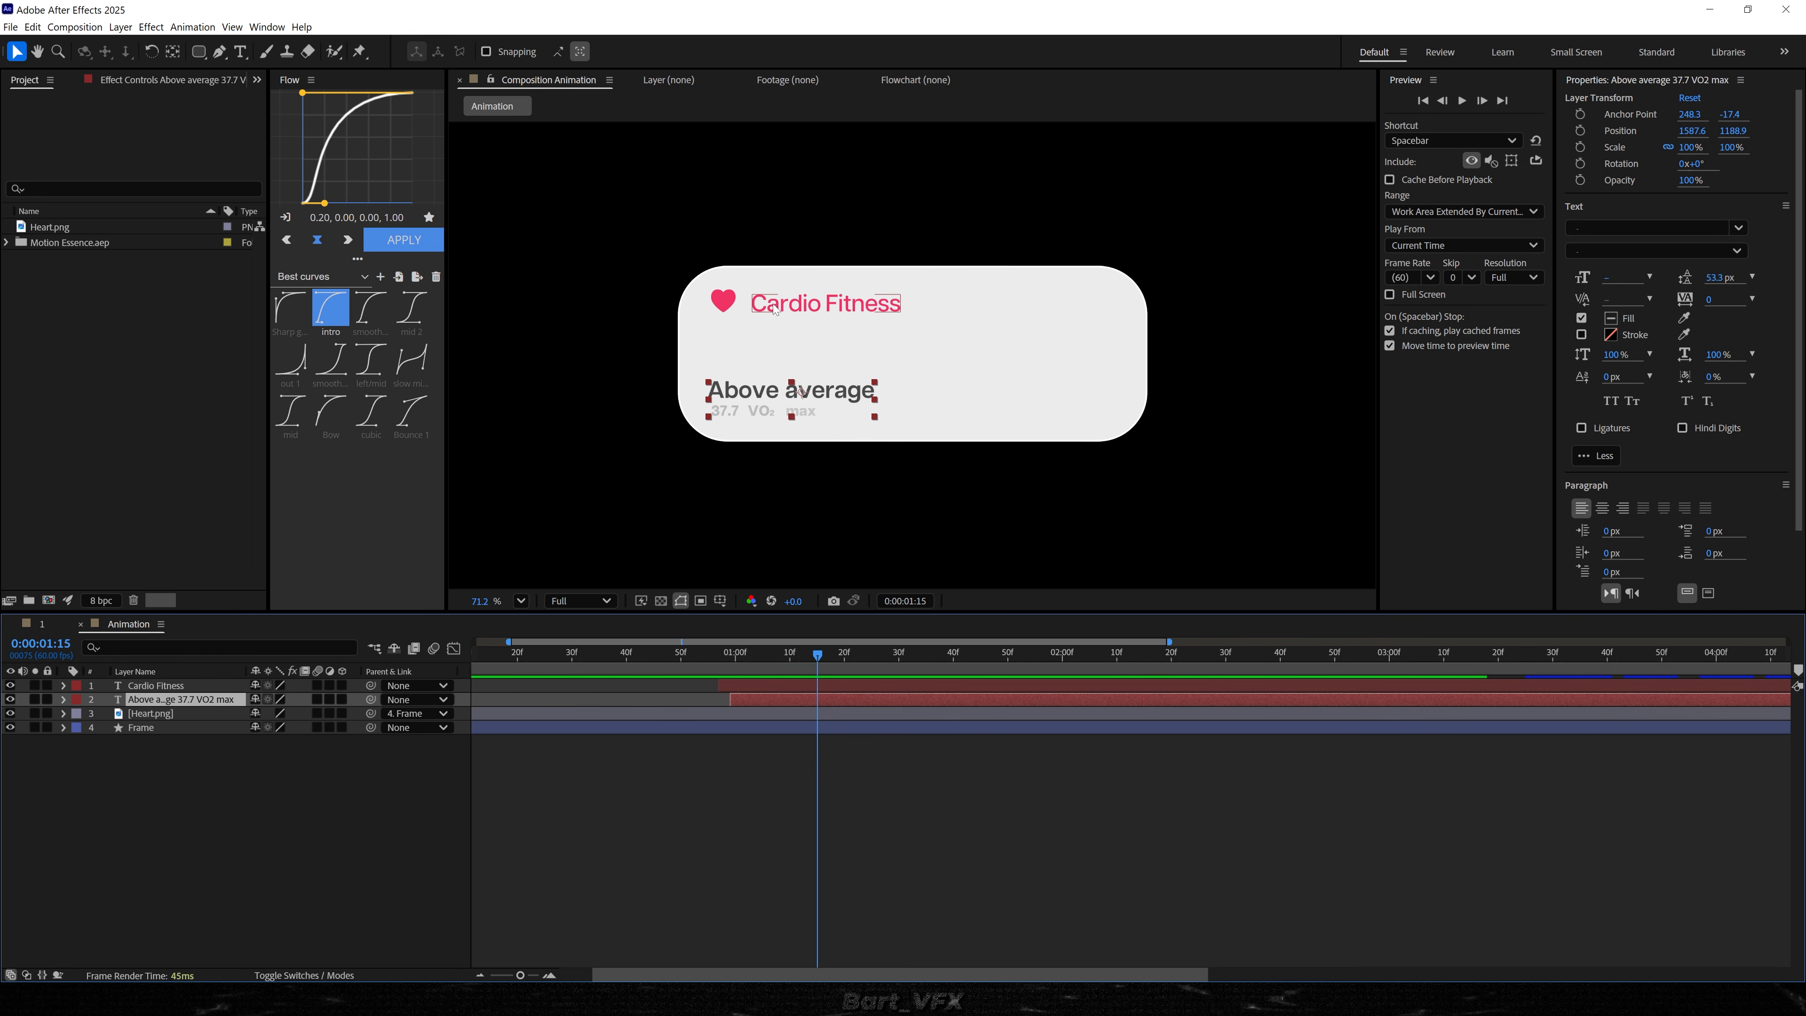
key("F2")
- Parent the "Cardio Fitness" and "Above average" text layers to the Frame layer
left_click_drag(818, 654, 1313, 654)
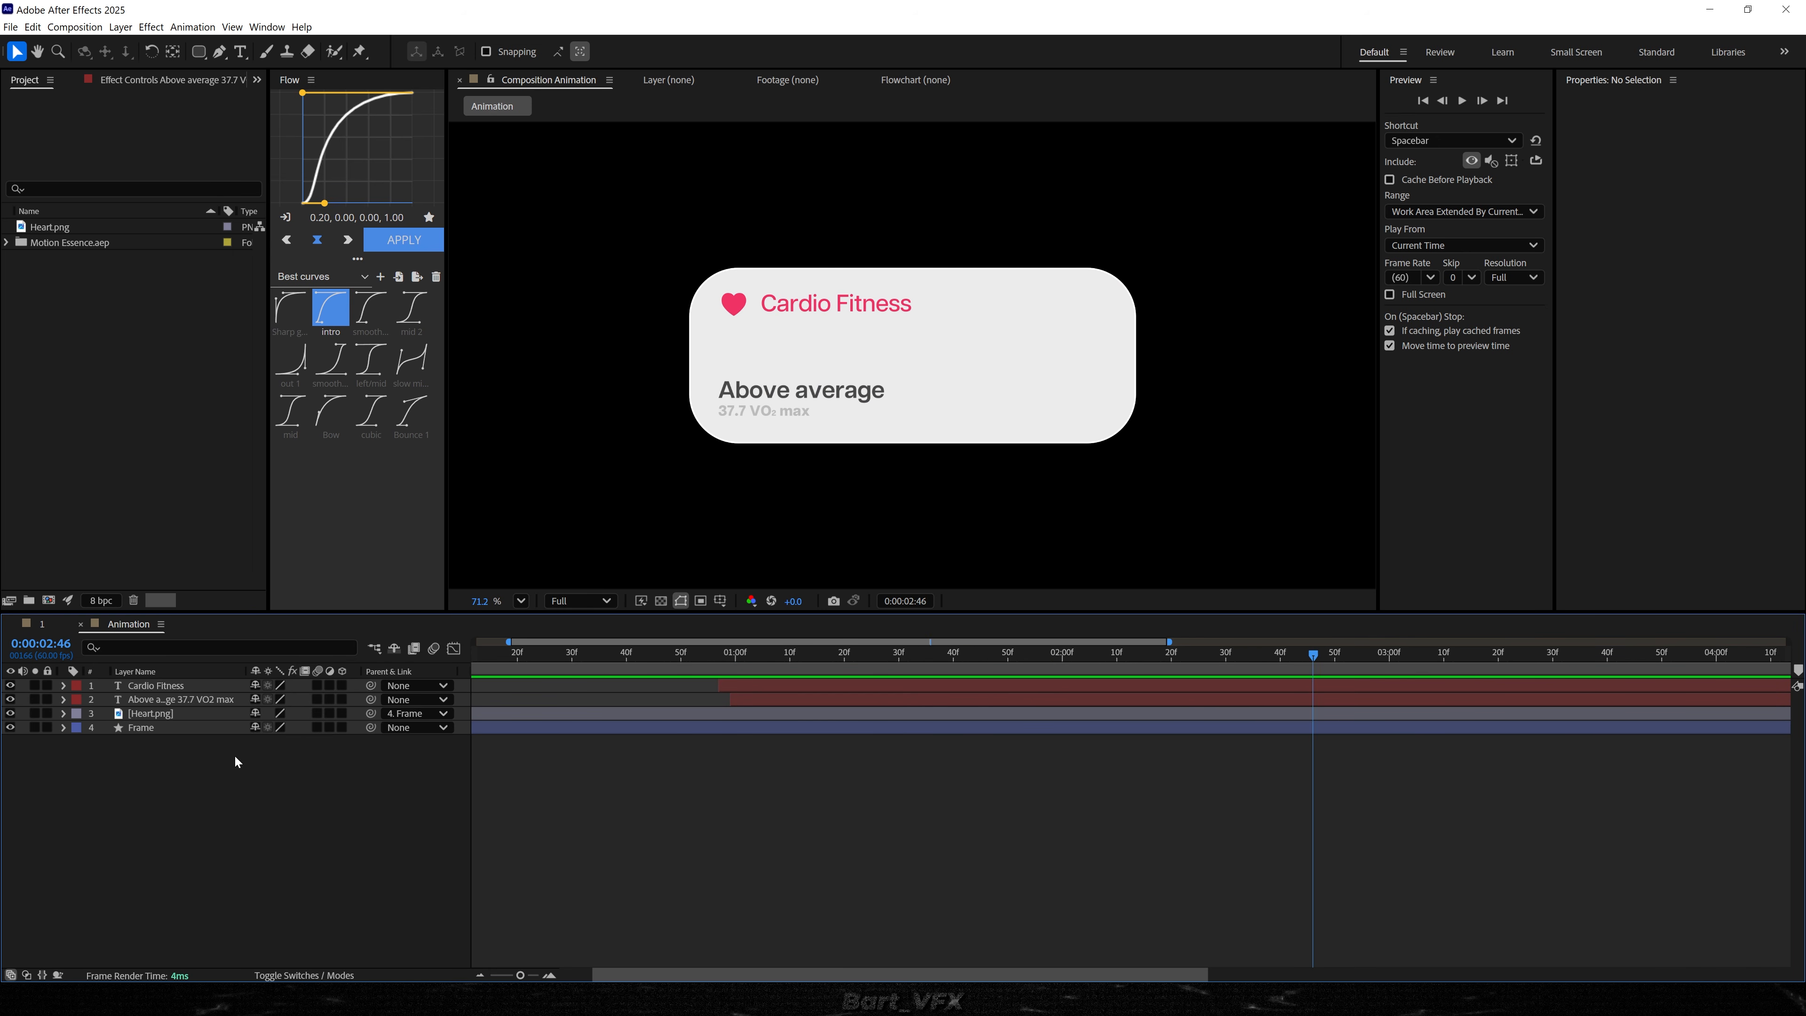
left_click(175, 687)
left_click(177, 700, "shift")
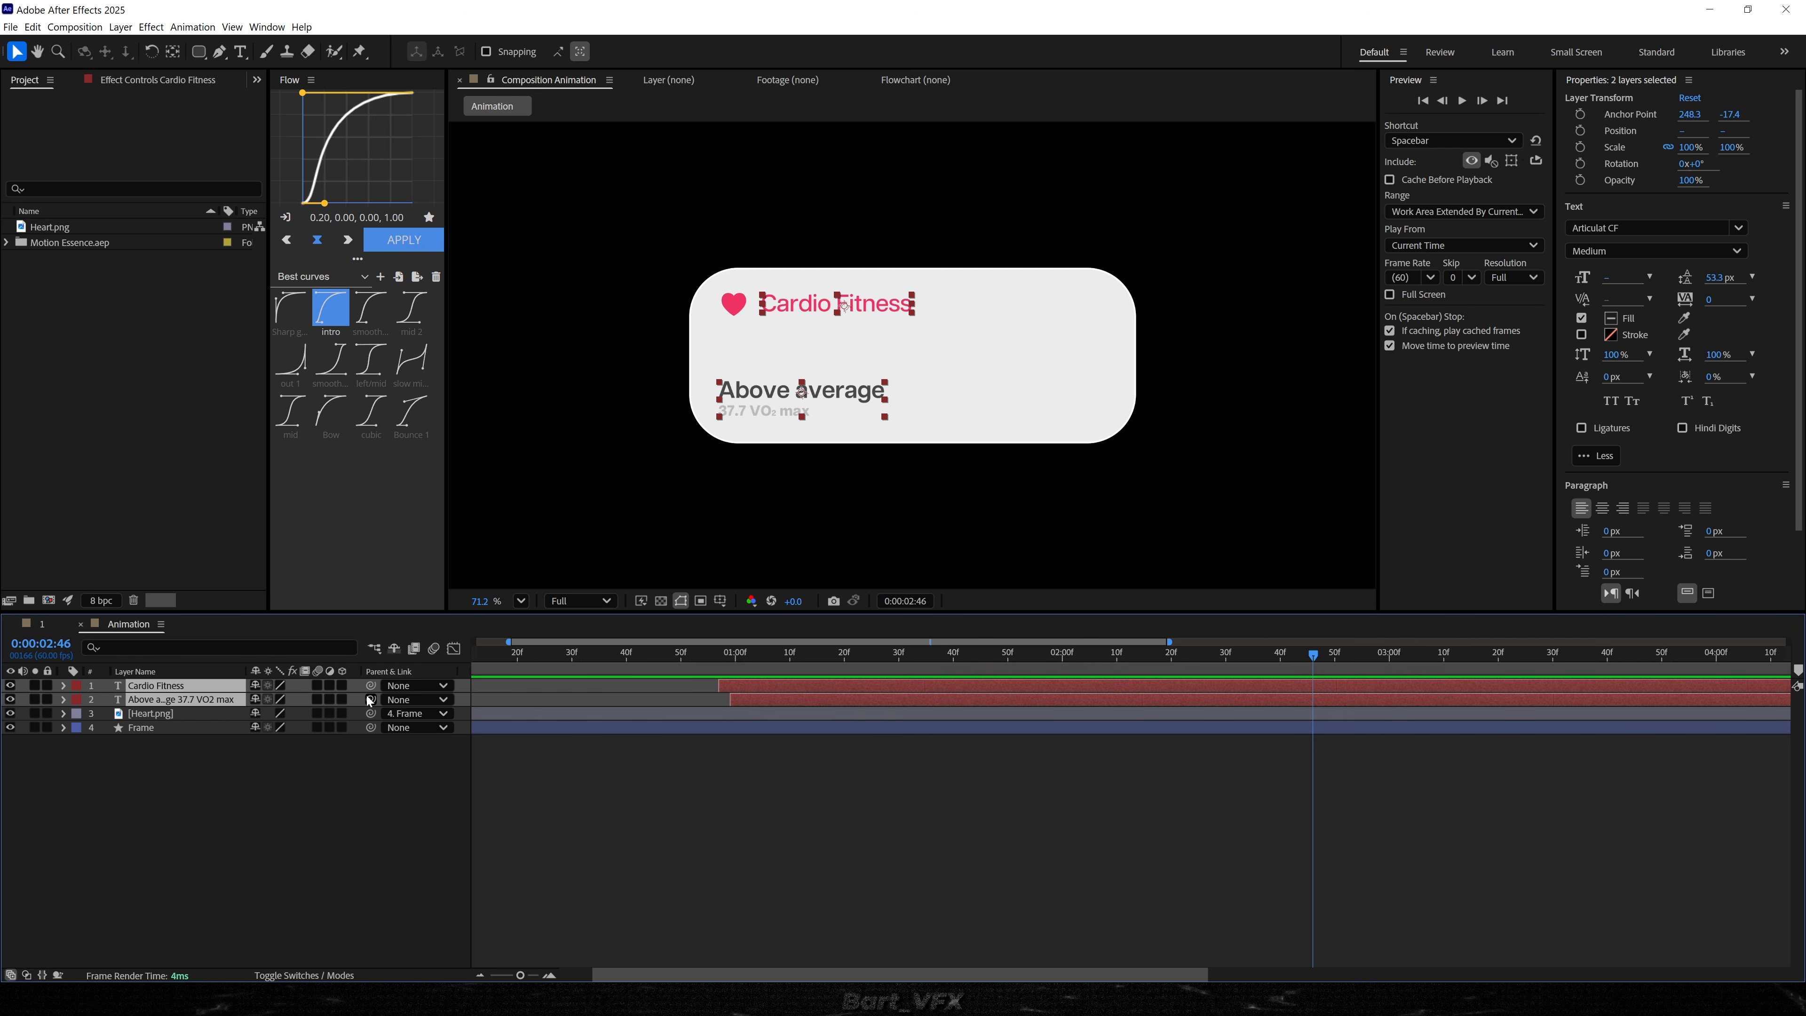
left_click_drag(369, 701, 202, 731)
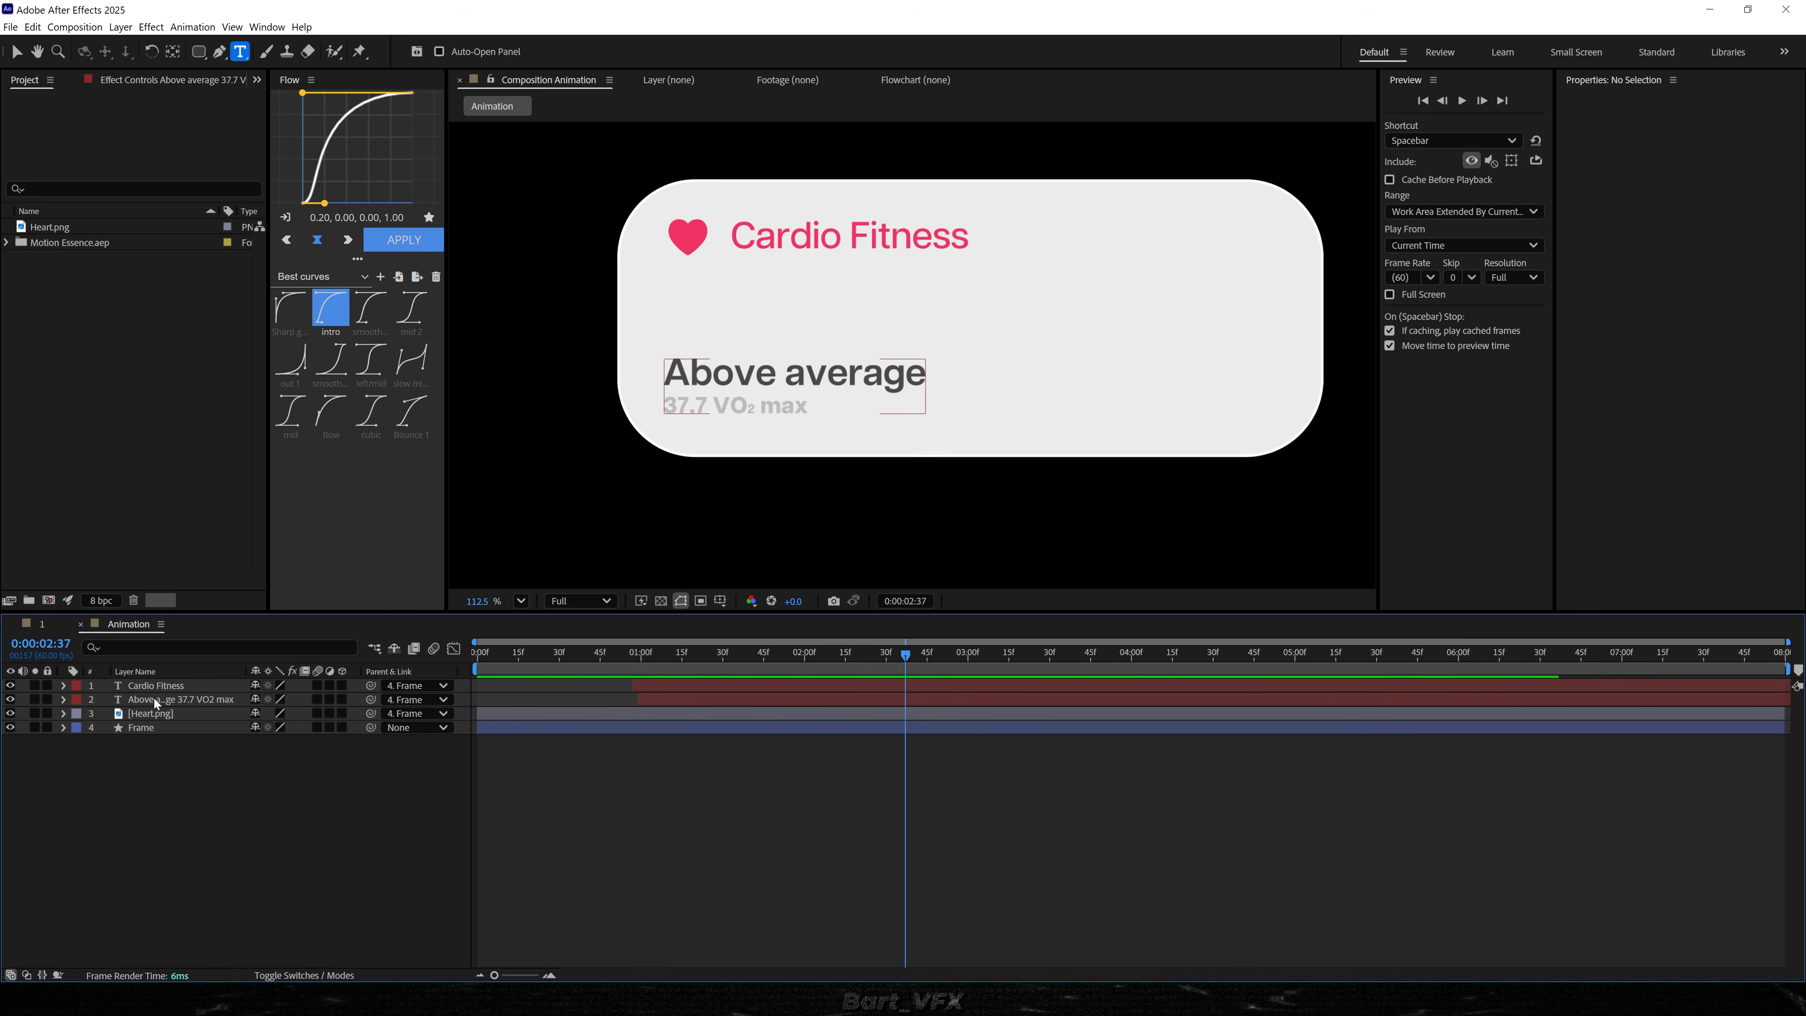
- Duplicate the "Above average" text layer, put the copy first in the layer stack, and place it in the card's upper-right area
left_click(156, 700)
key("ctrl+d")
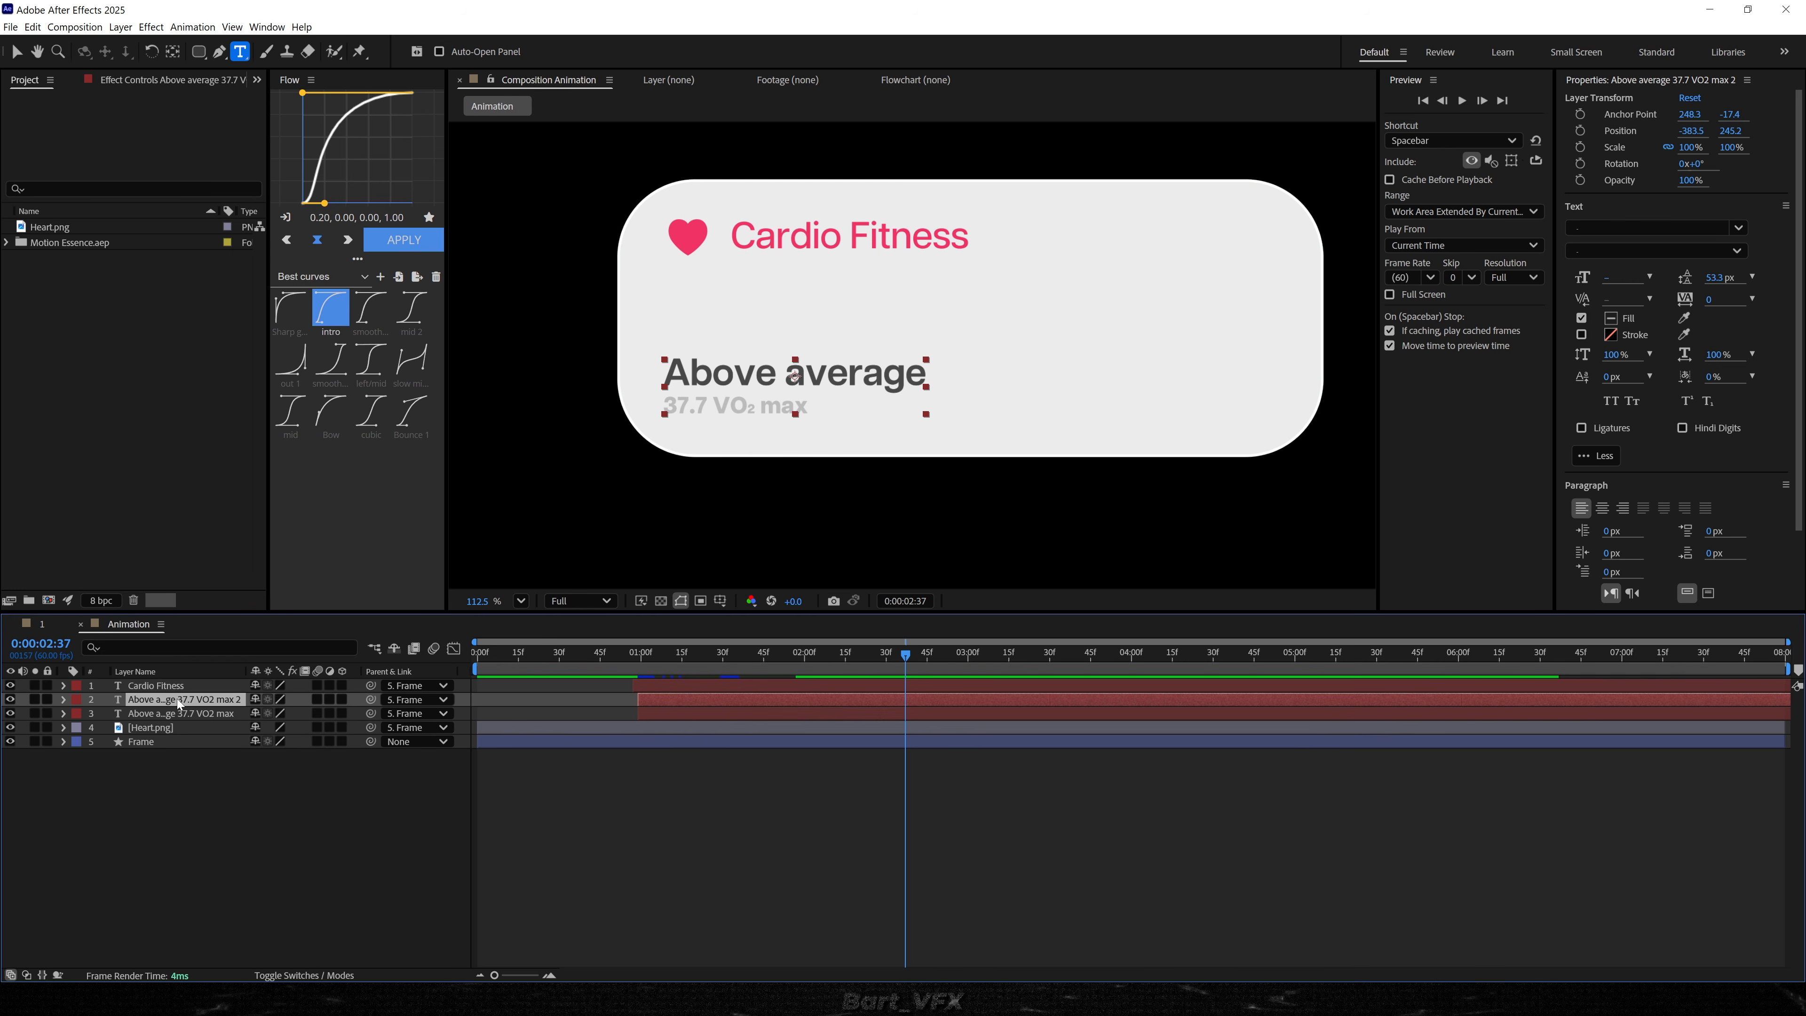
left_click_drag(176, 698, 370, 672)
key("v")
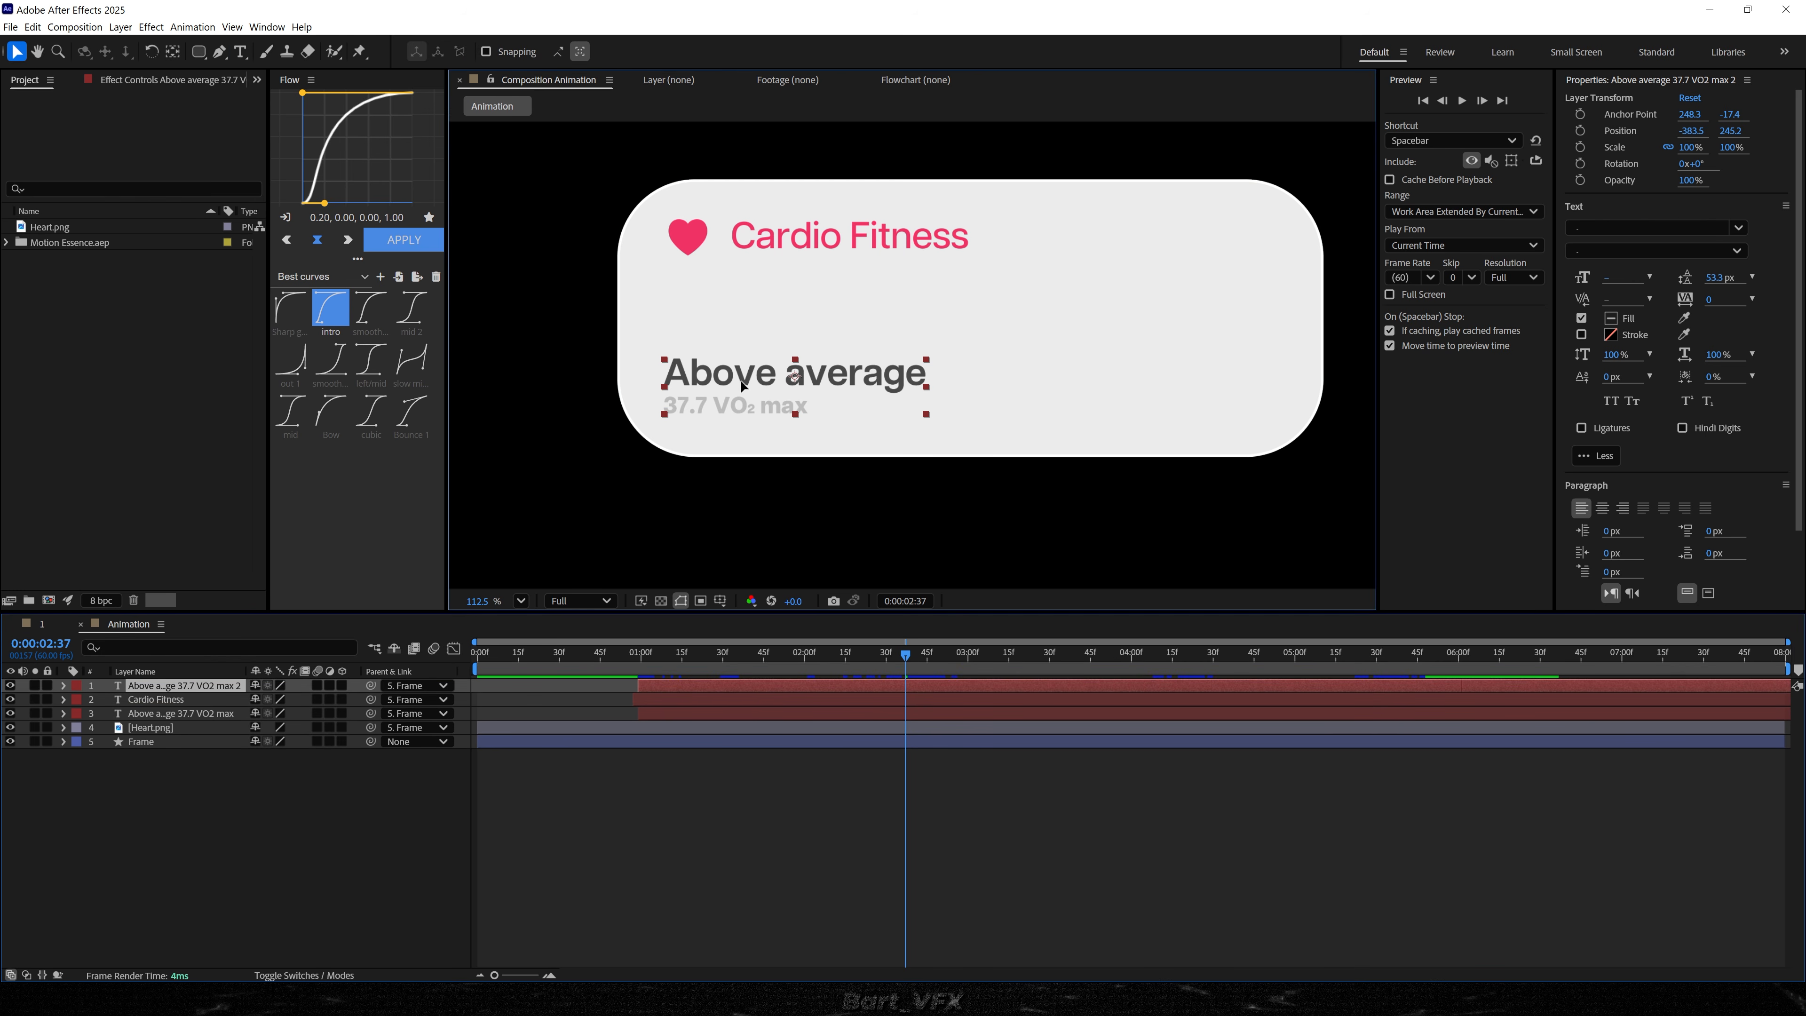
left_click_drag(745, 380, 1409, 223)
- Replace the copied text with a single line reading "9:41 AM" in the small grey style
double_click(1075, 215)
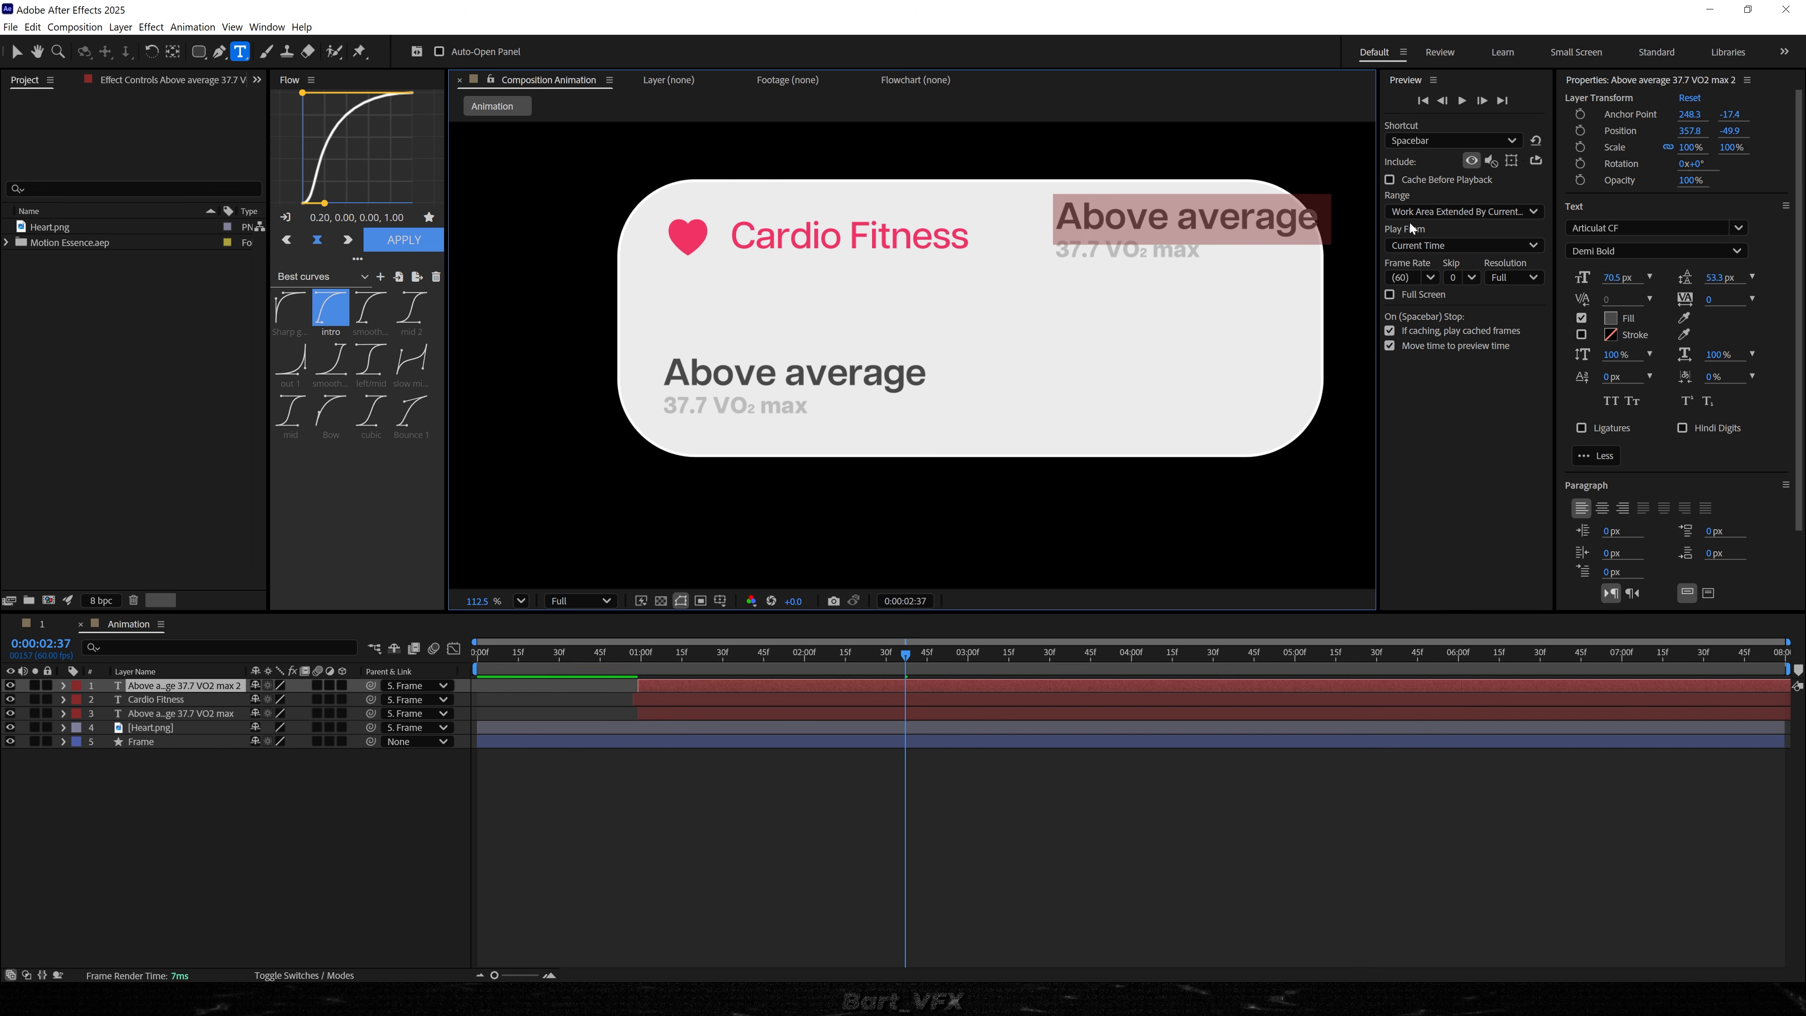
key("BackSpace")
triple_click(1075, 215)
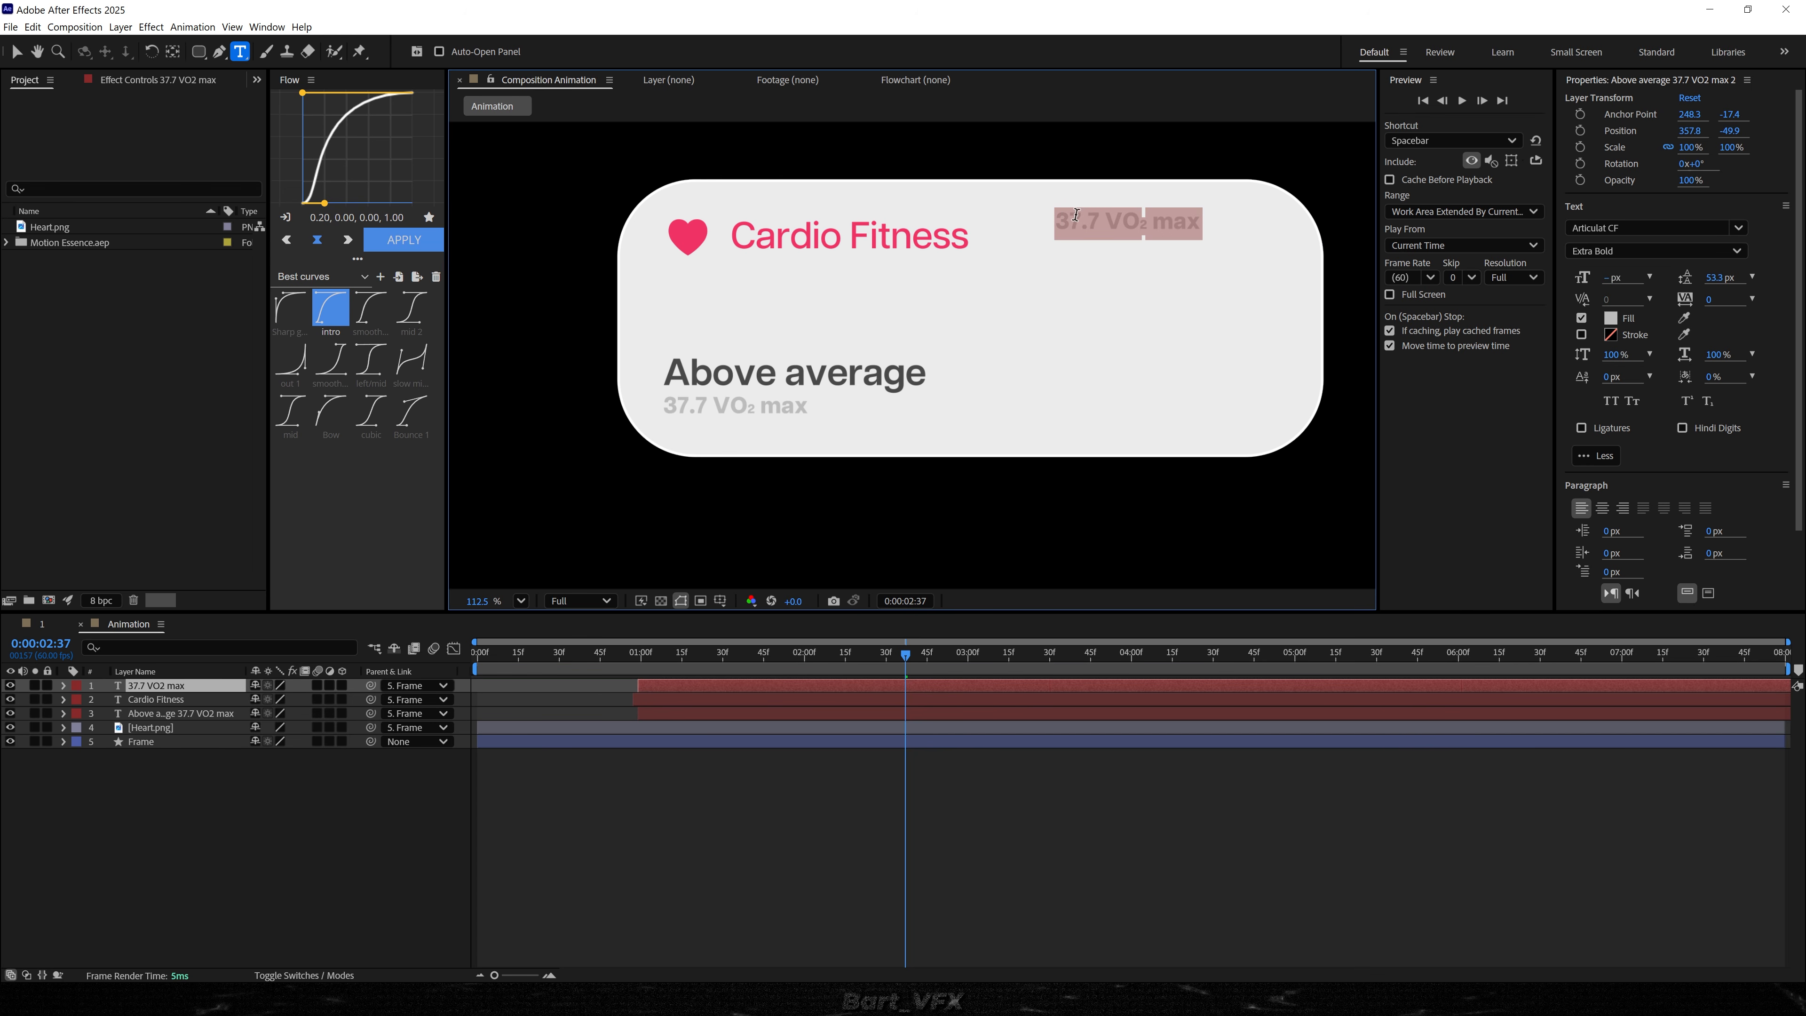
type("9:41 A")
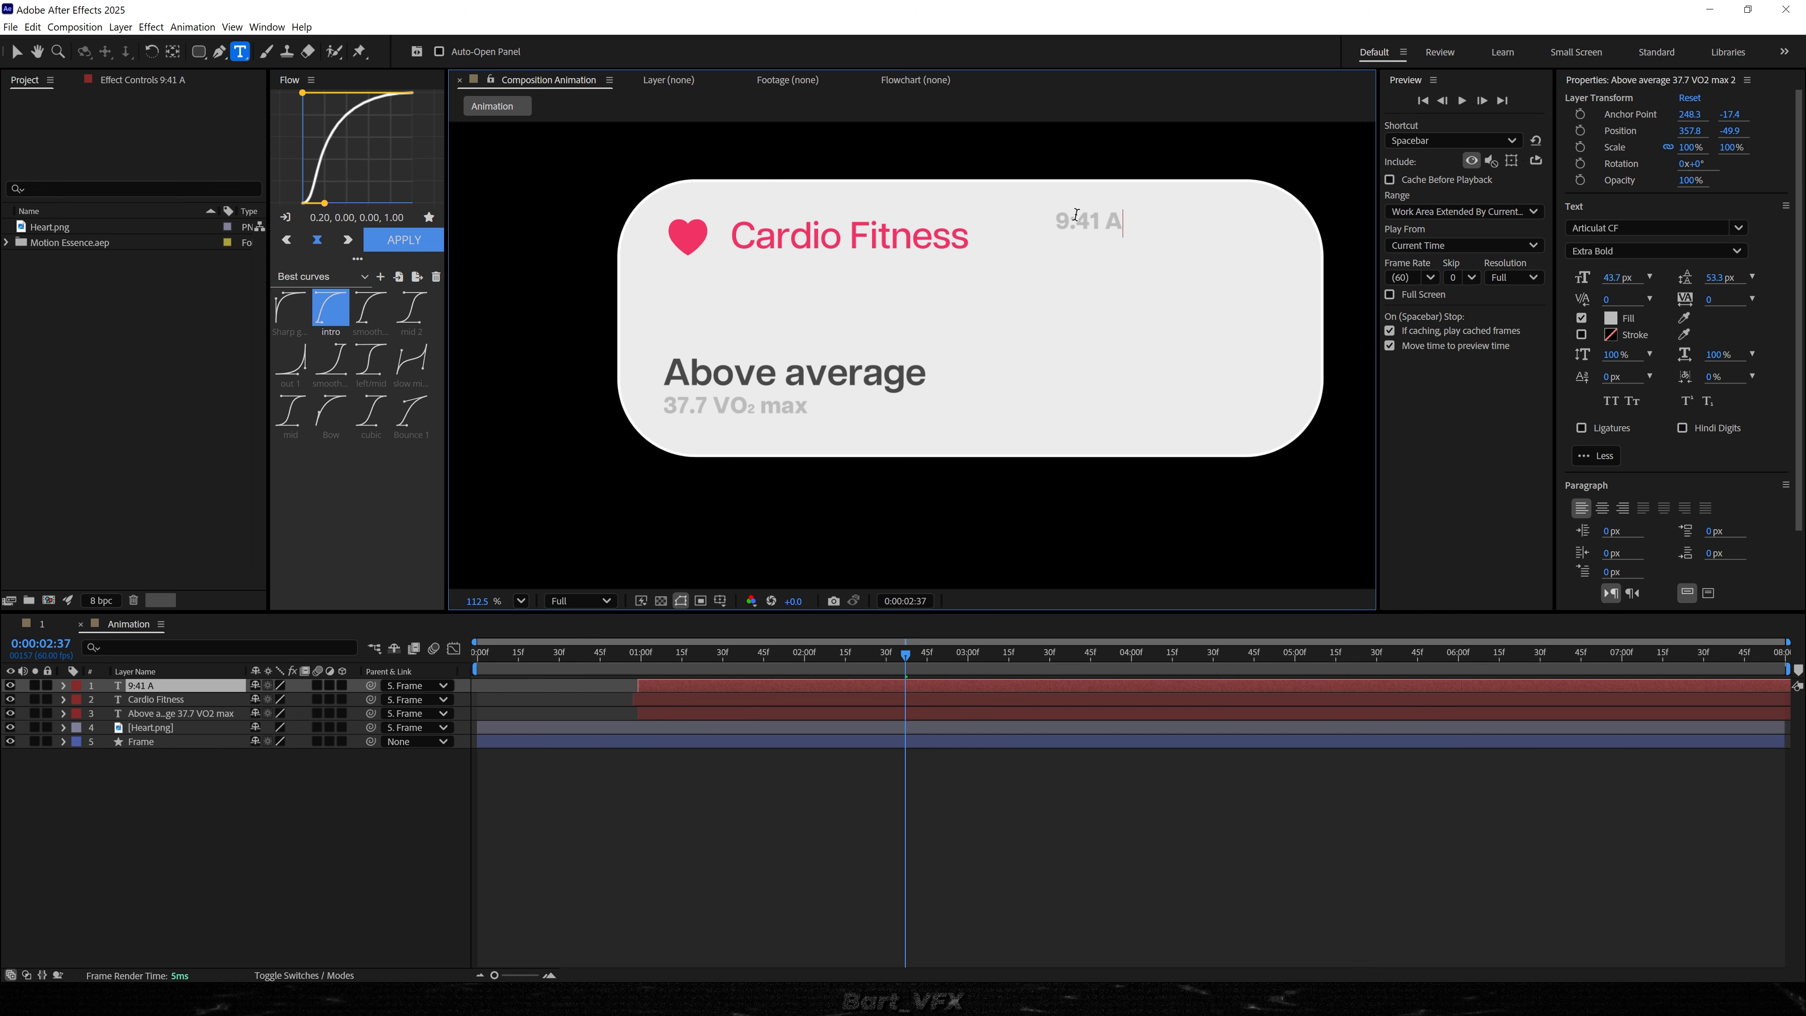
type("M")
key("Escape")
- Move the "9:41 AM" text toward the card's right edge at about 440.8, -31.8 and center its anchor point
key("v")
left_click_drag(1095, 218, 1231, 227)
key("ctrl+alt+Home")
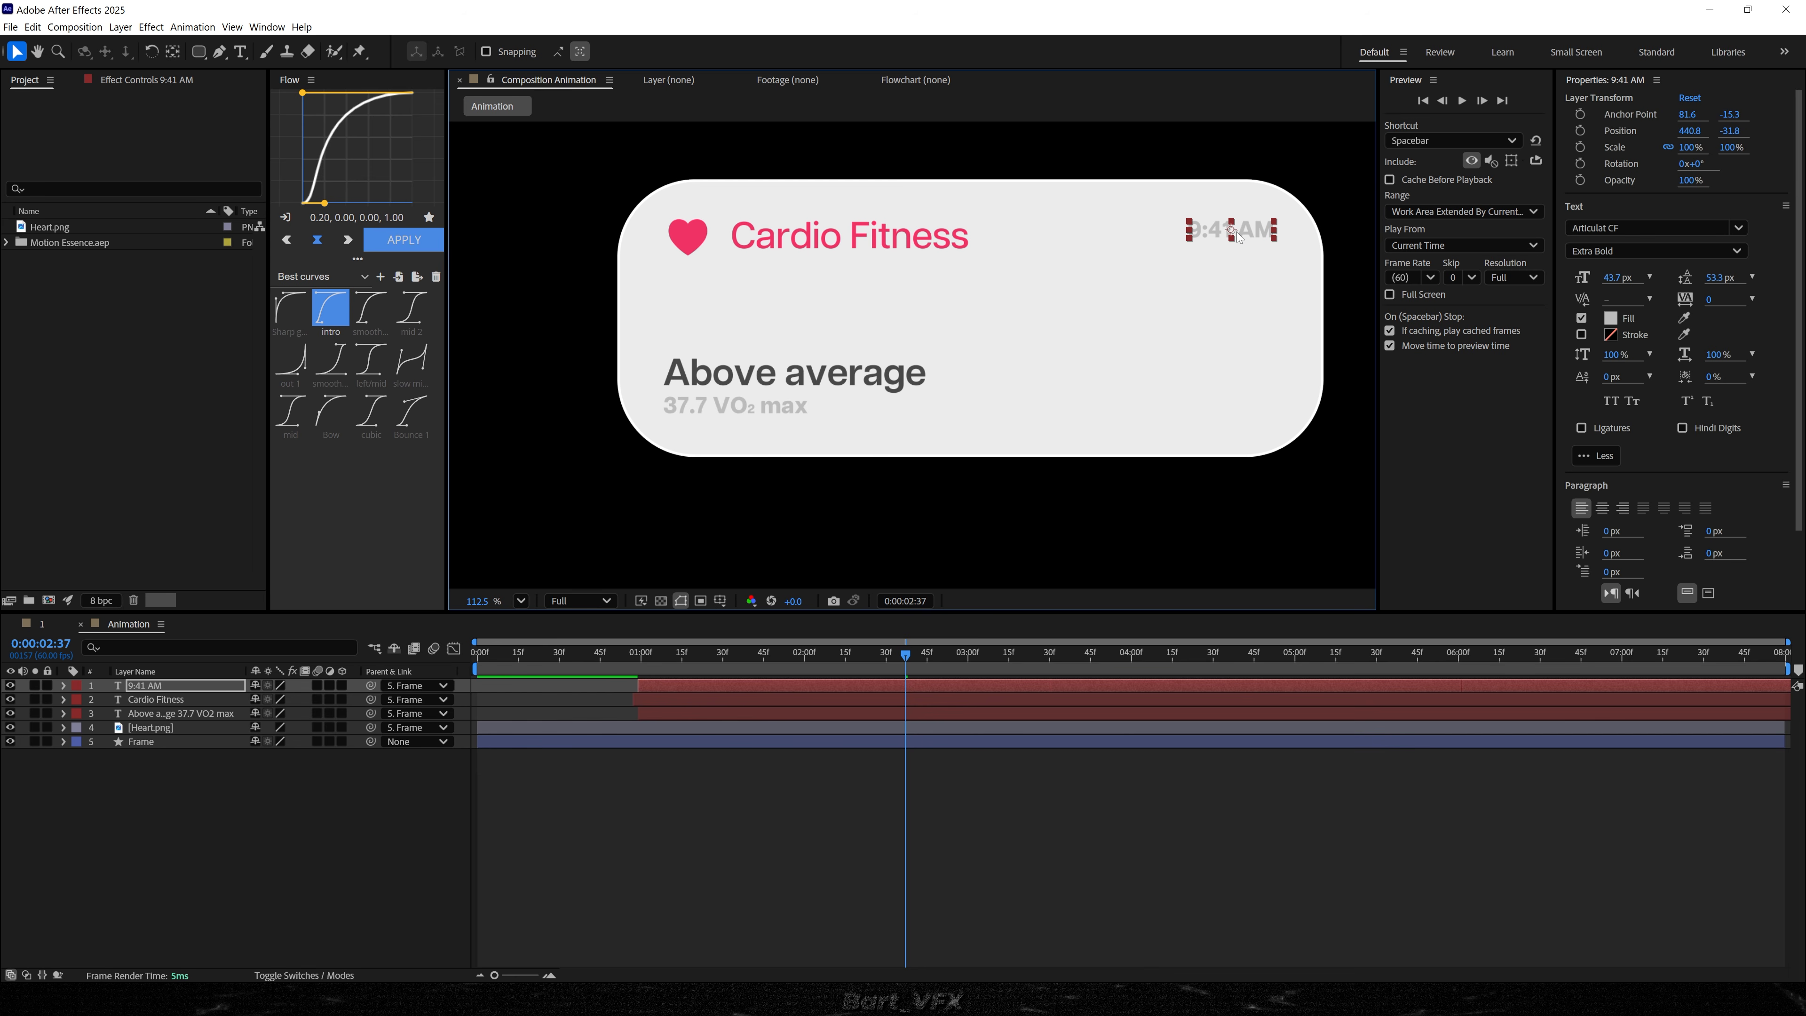
- Set the "9:41 AM" text's font style to Medium and lower it to about 440.8, -18.5, level with "Cardio Fitness"
double_click(1238, 233)
left_click(1659, 250)
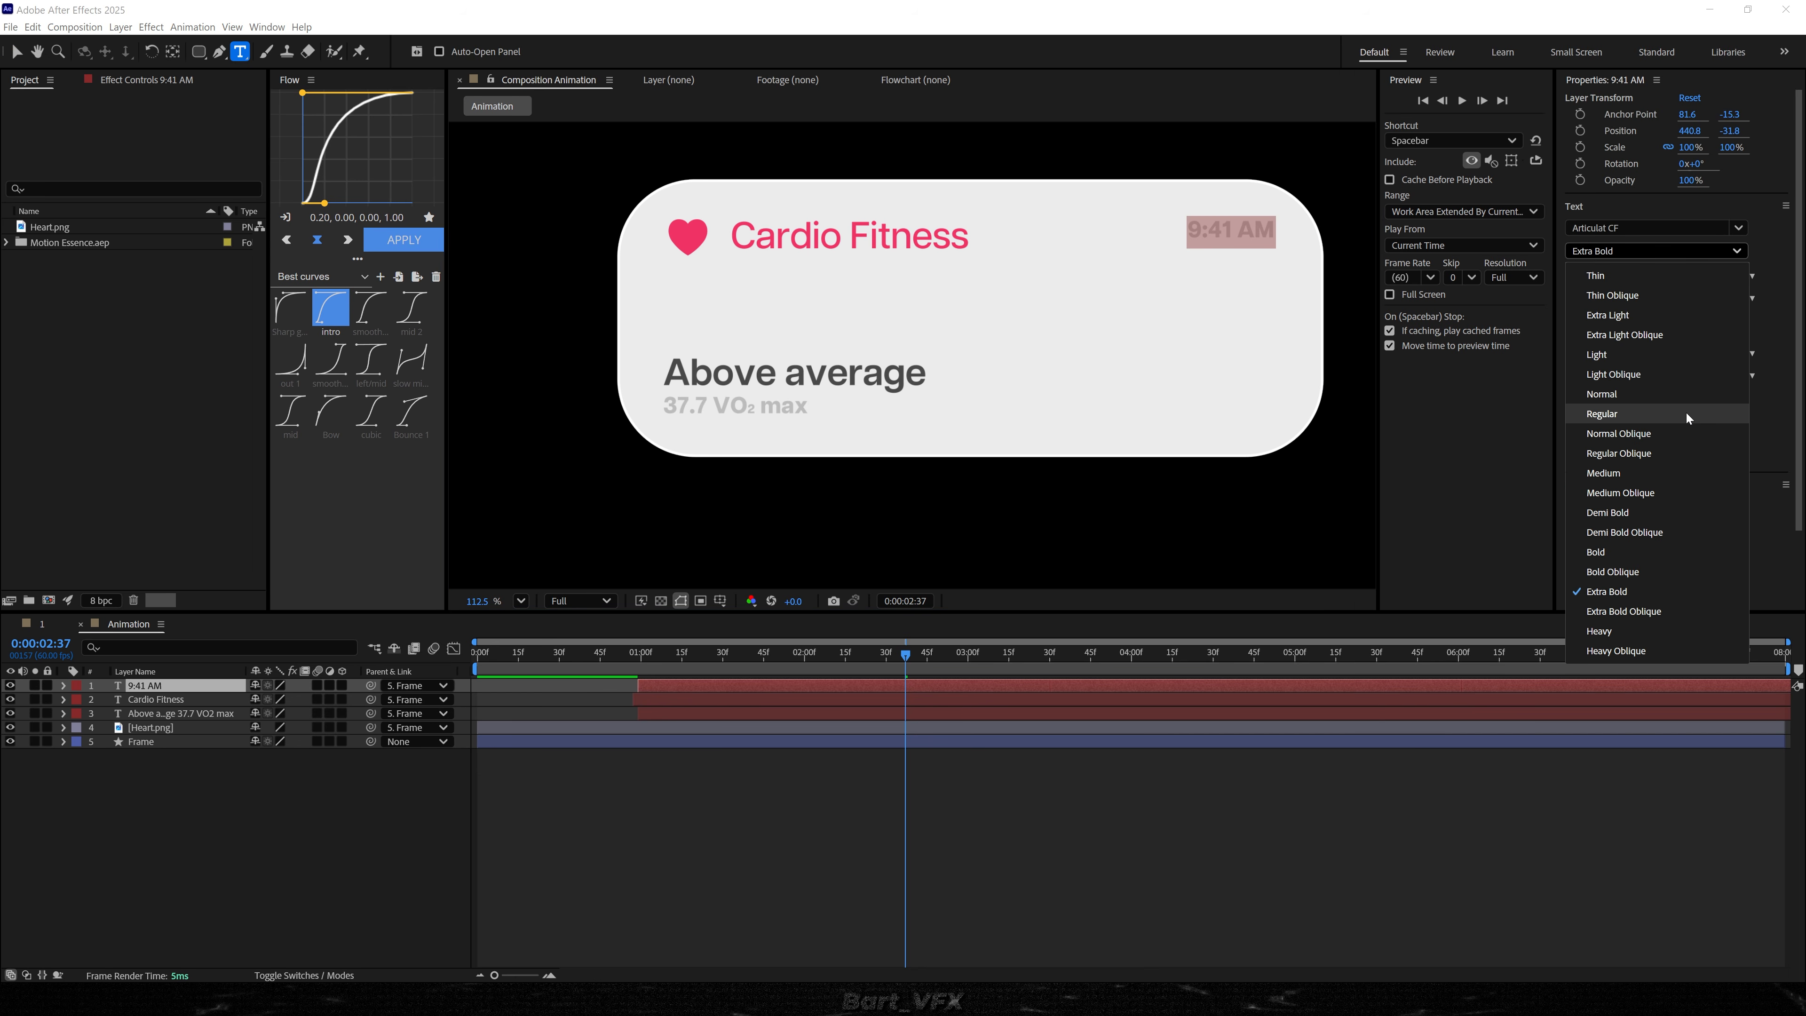
left_click(1663, 471)
key("Escape")
key("v")
scroll(1098, 301, "up", 3)
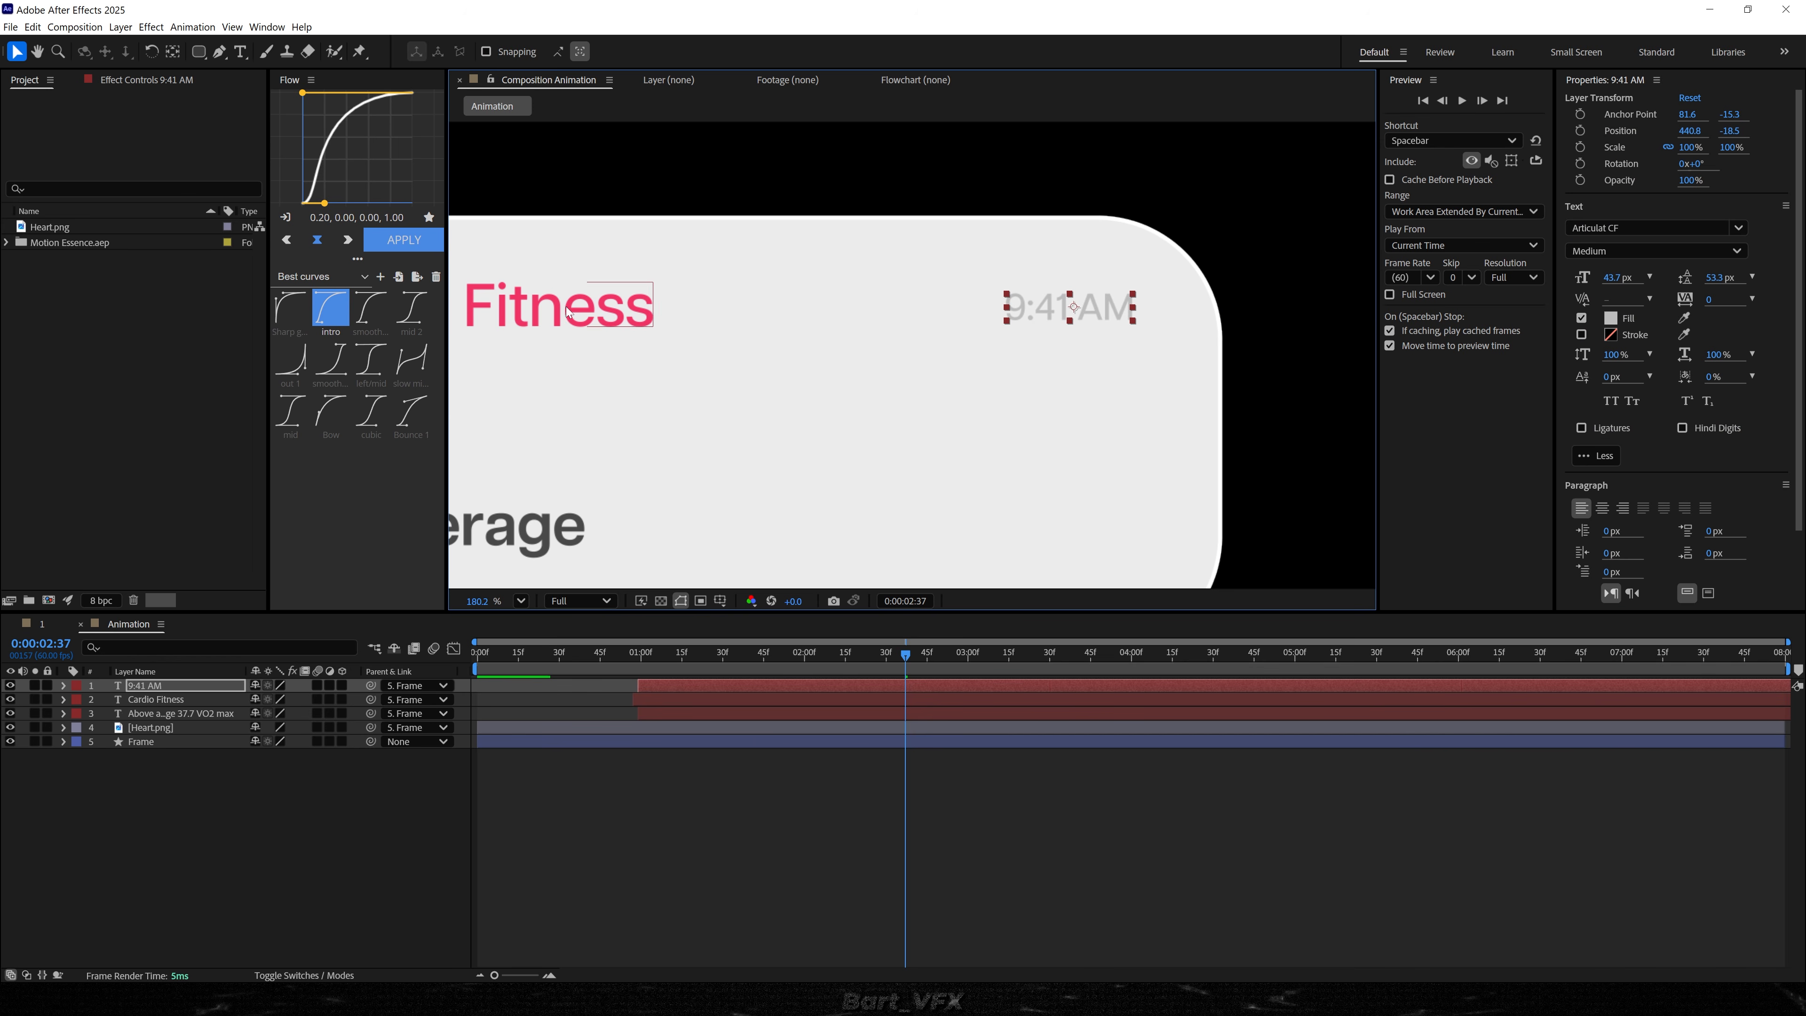
- Set the Position of Animator 1 on the "9:41 AM" text layer to -50, 50
left_click(302, 782)
left_click(86, 685)
left_click(63, 685)
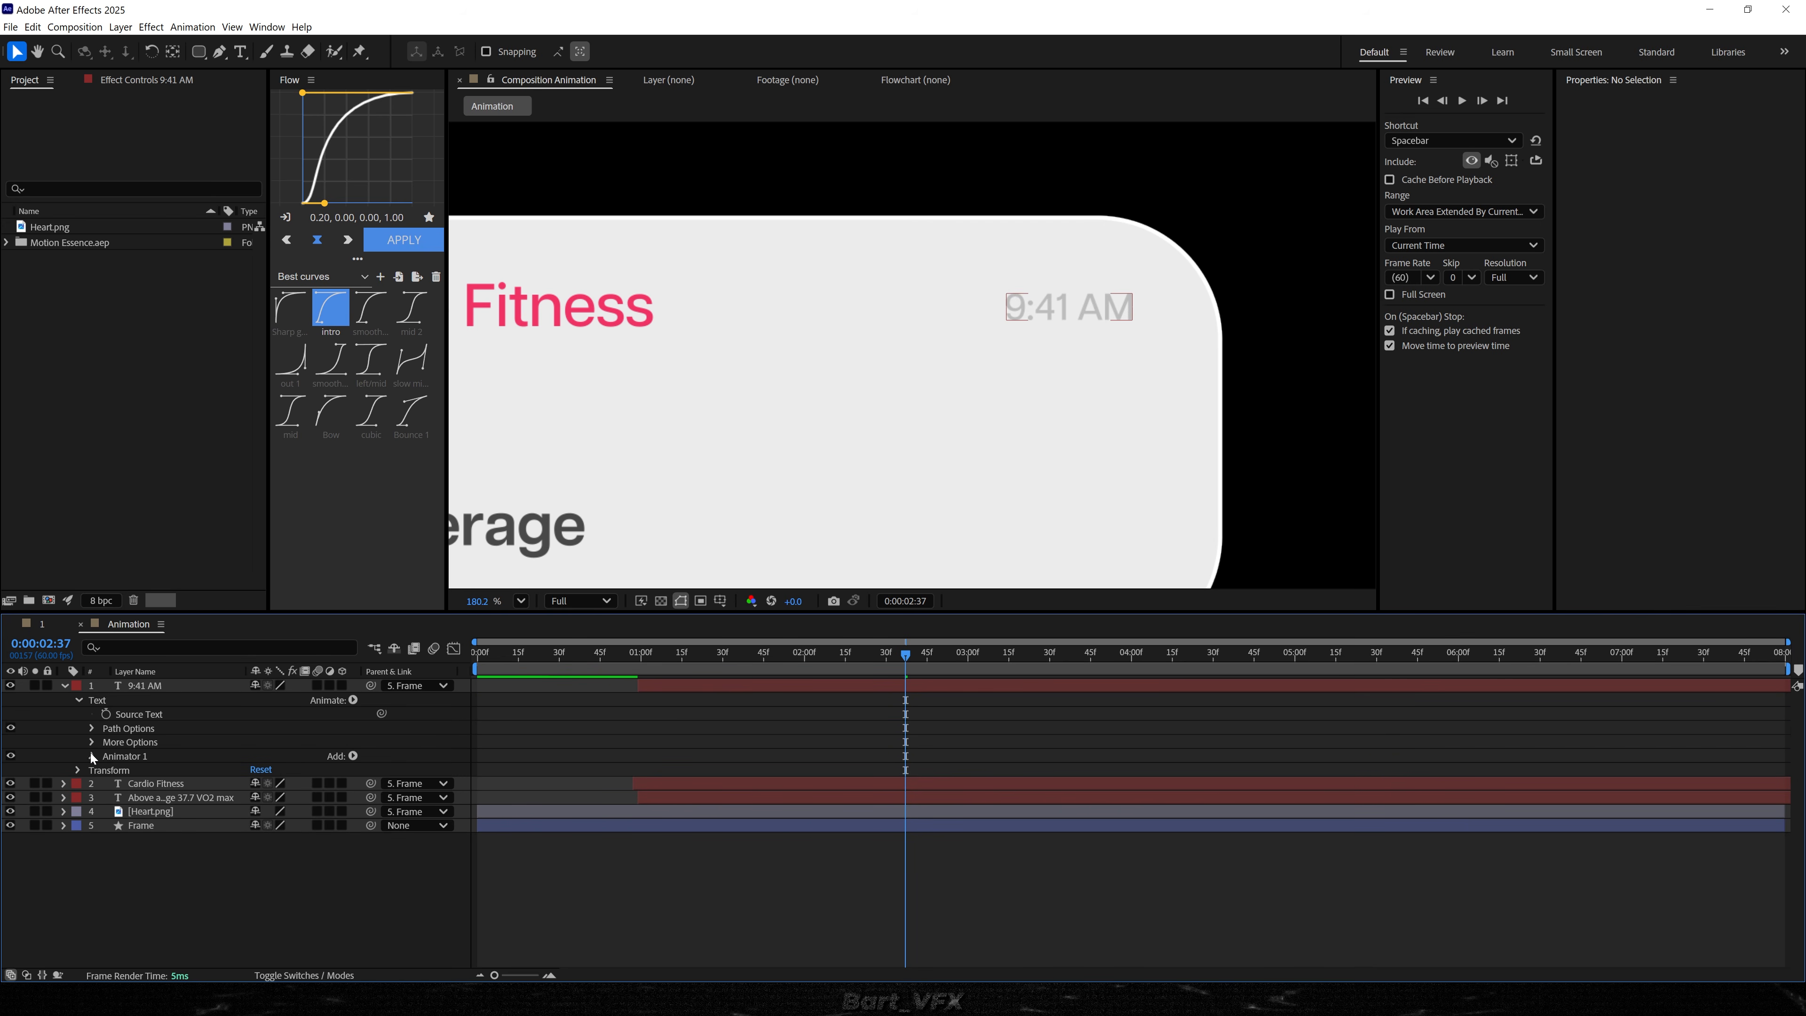
left_click(260, 797)
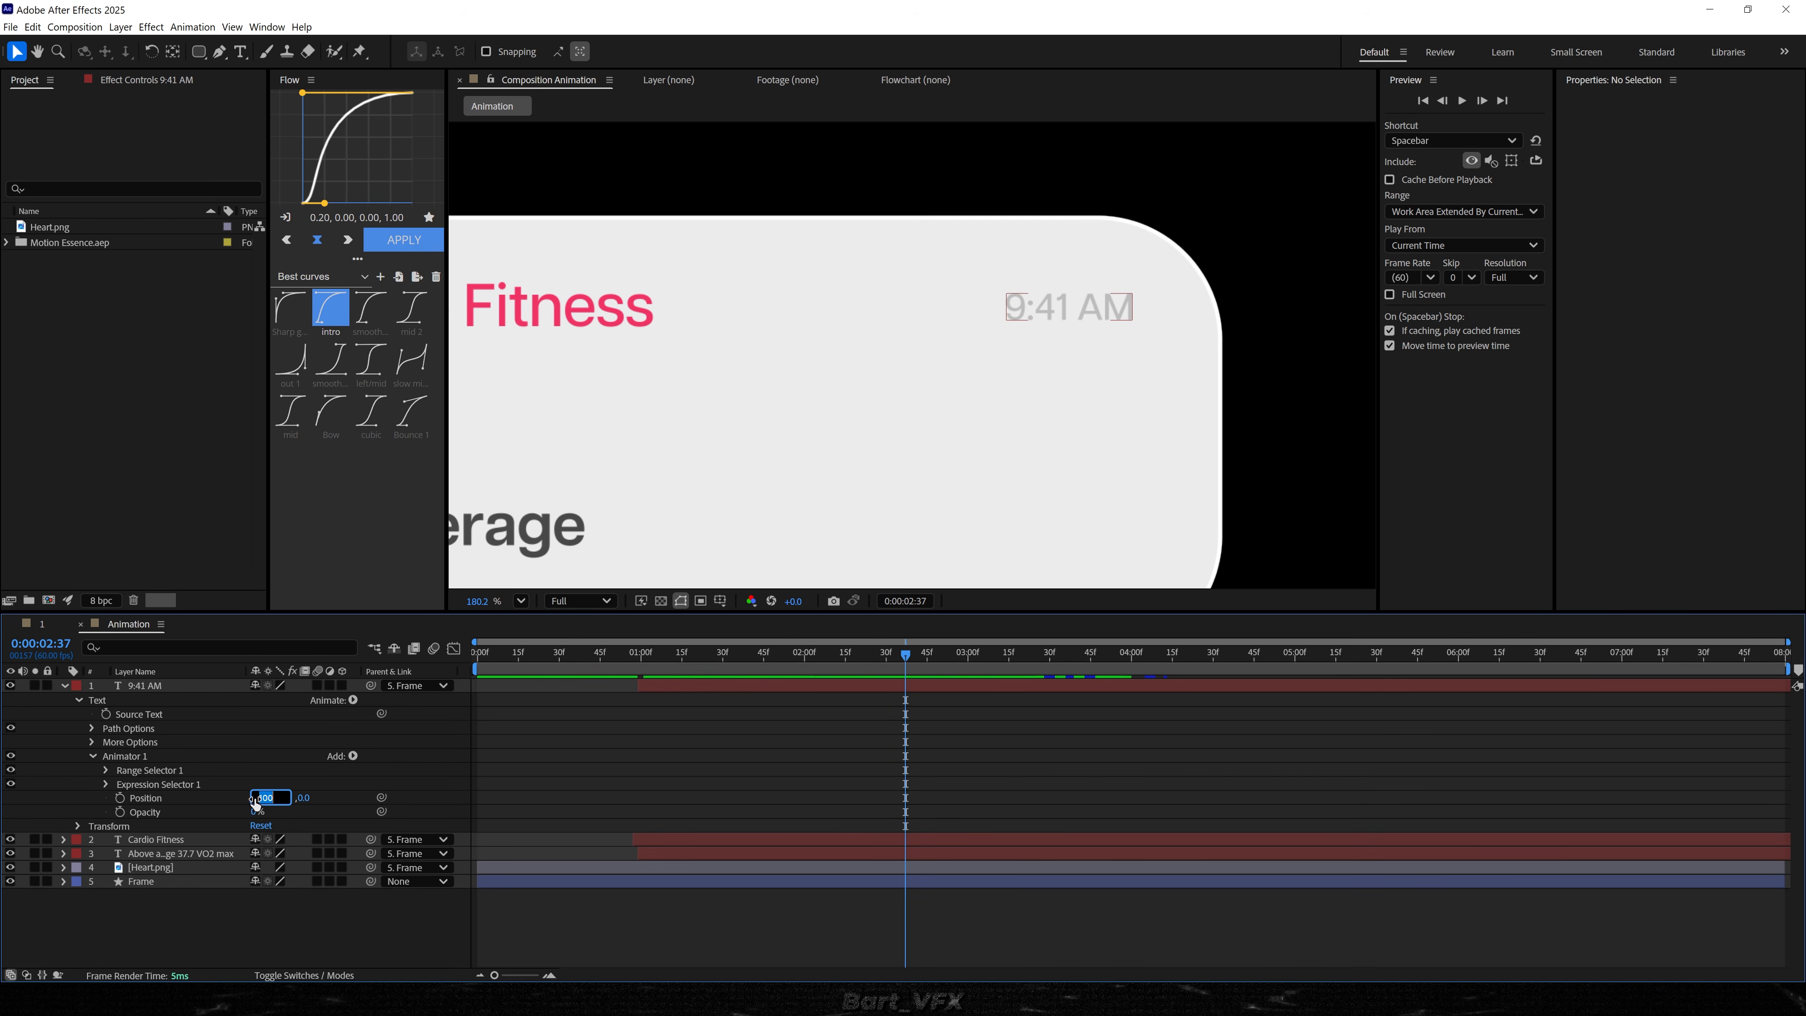
type("-50")
key("Return")
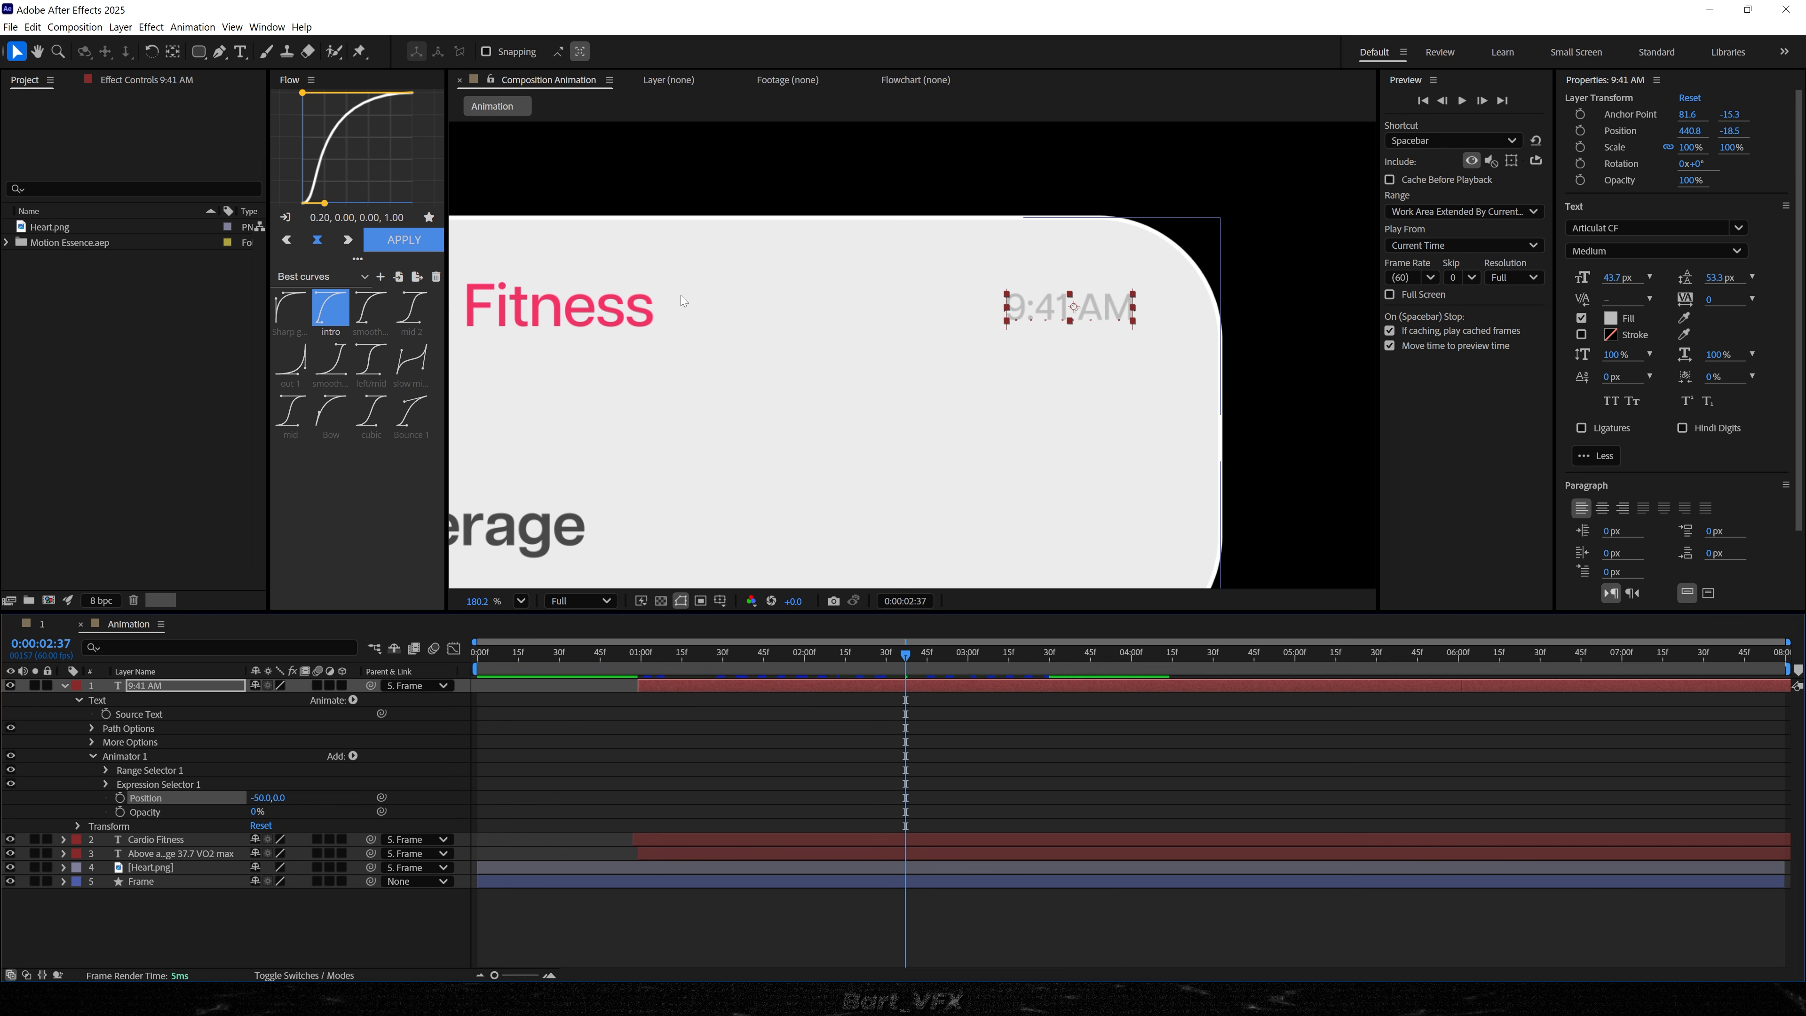
left_click(285, 796)
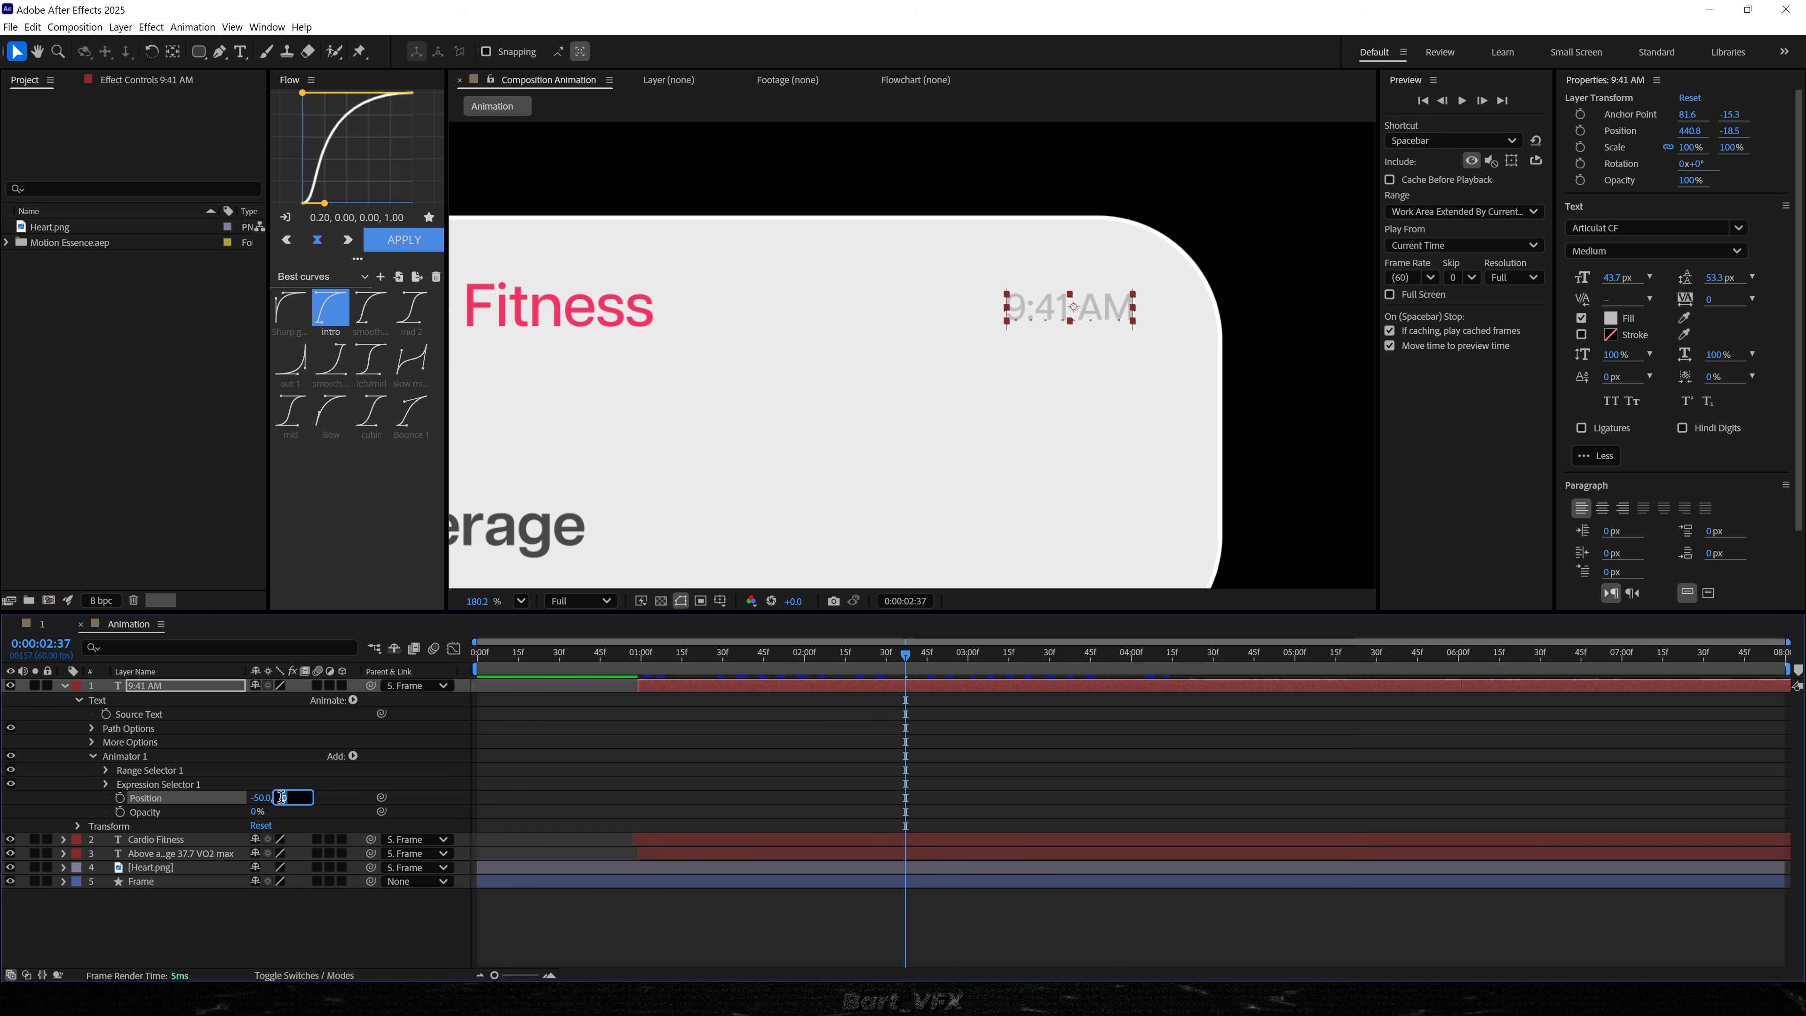
type("50")
key("Return")
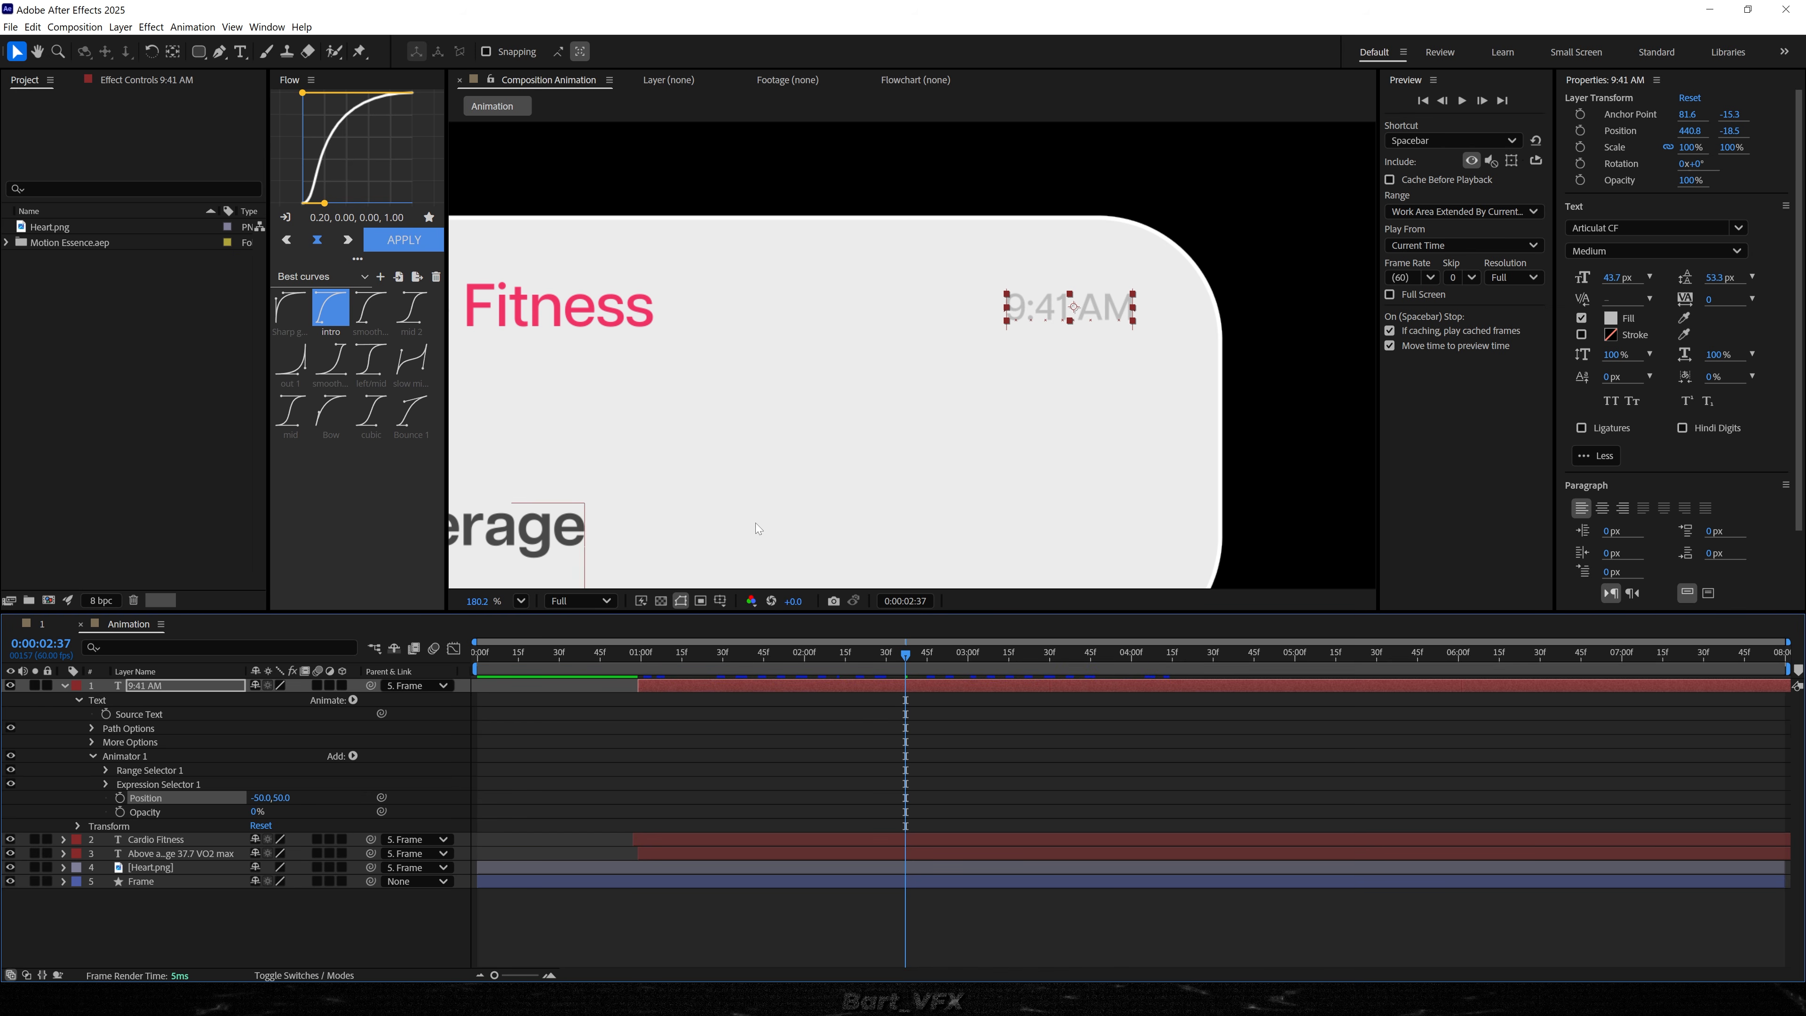
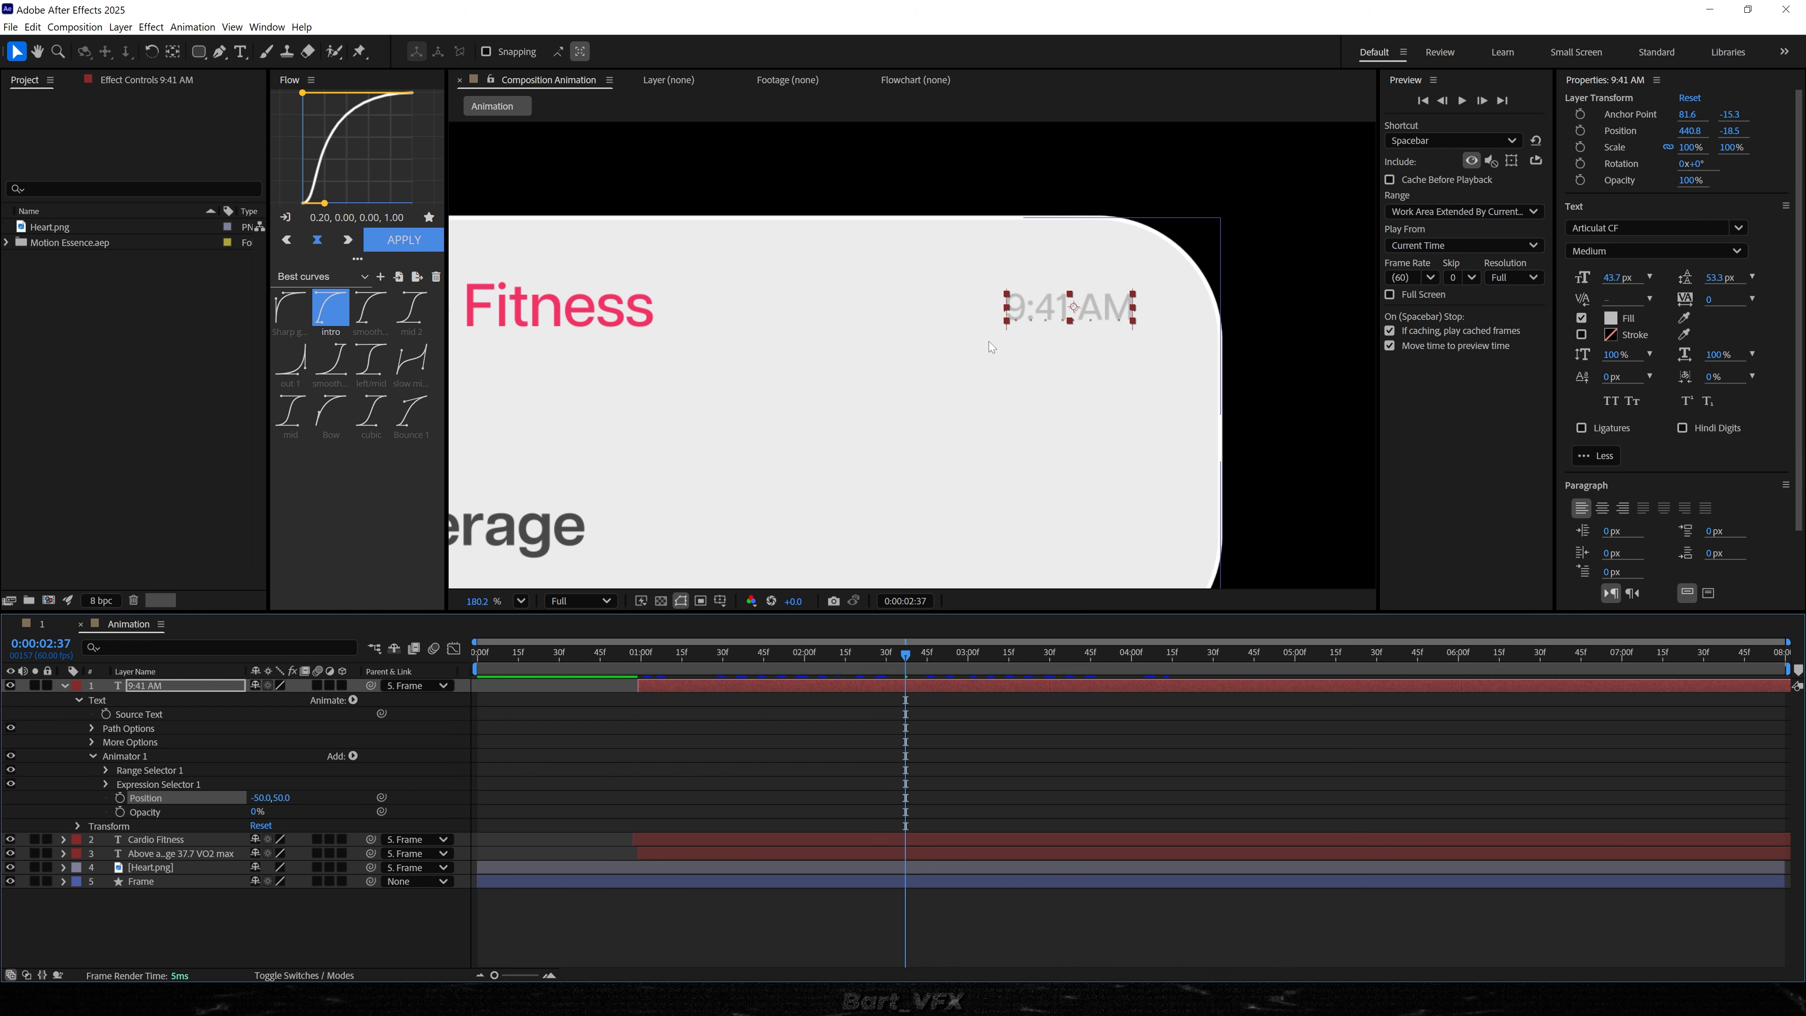
- Enlarge the "9:41 AM" text slightly and set its font style to Demi Bold
double_click(1004, 346)
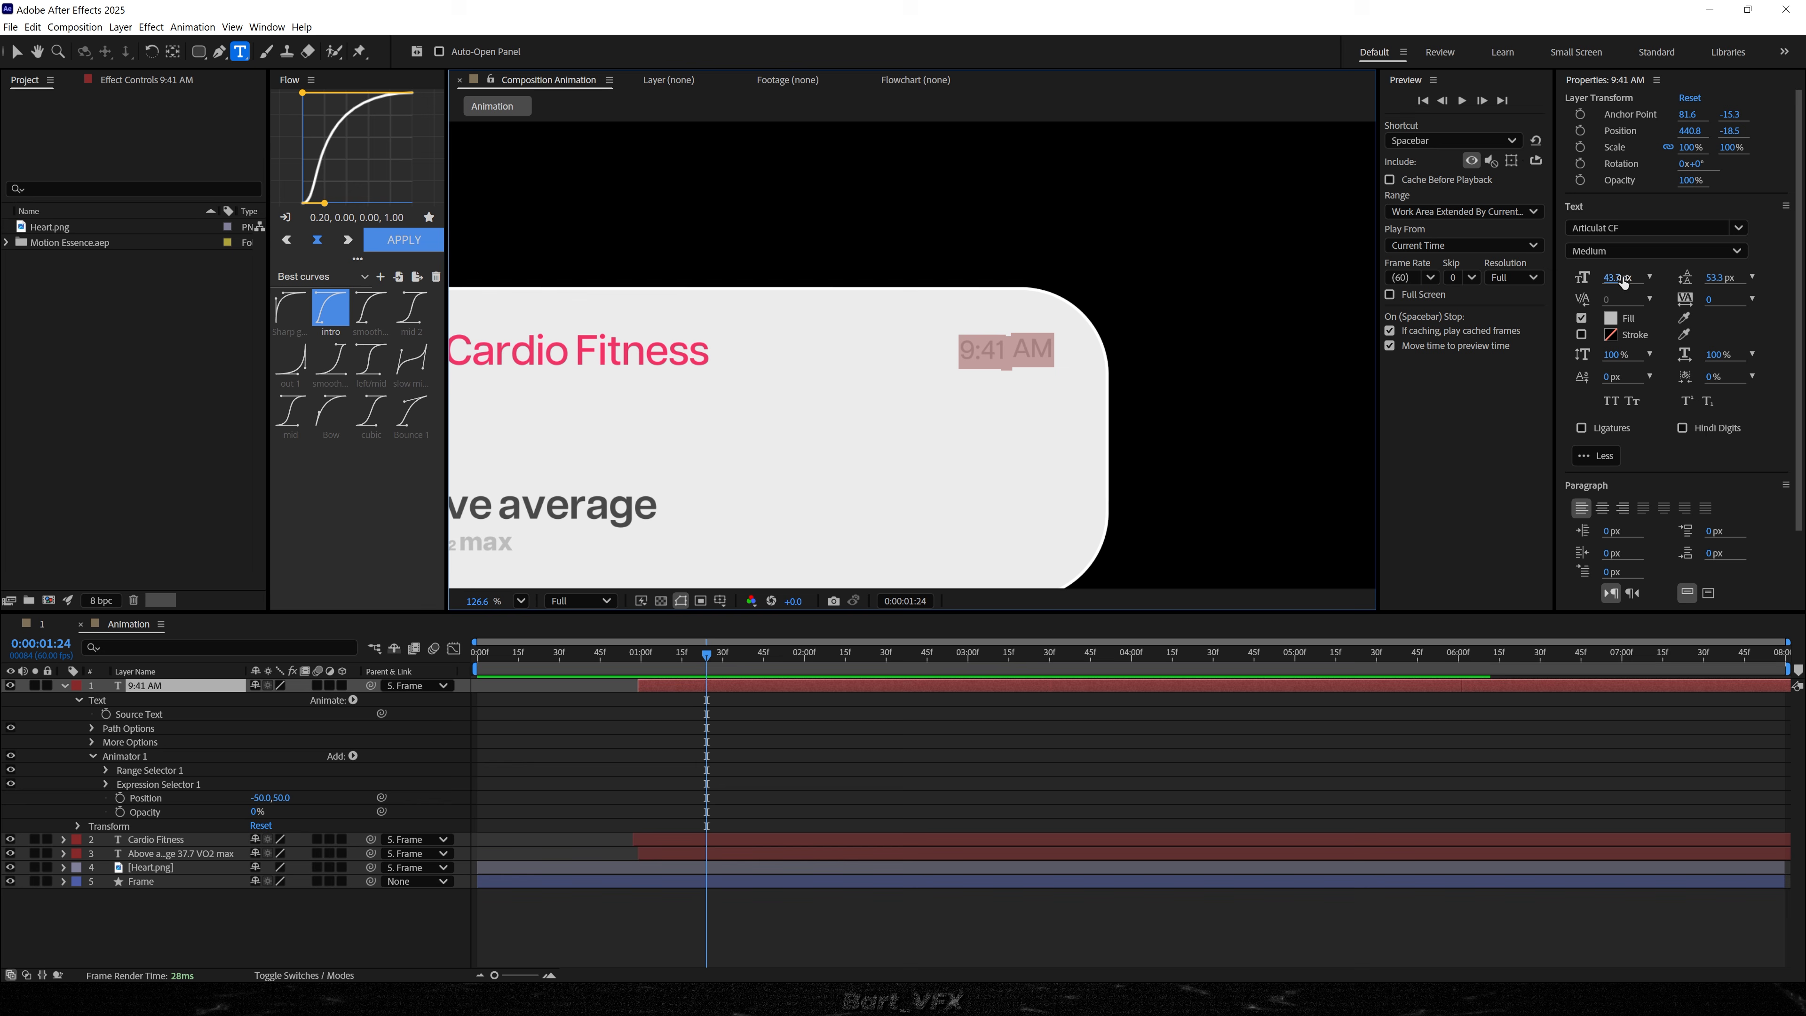
left_click_drag(1623, 283, 1649, 278)
scroll(1320, 329, "down", 2)
left_click(1609, 250)
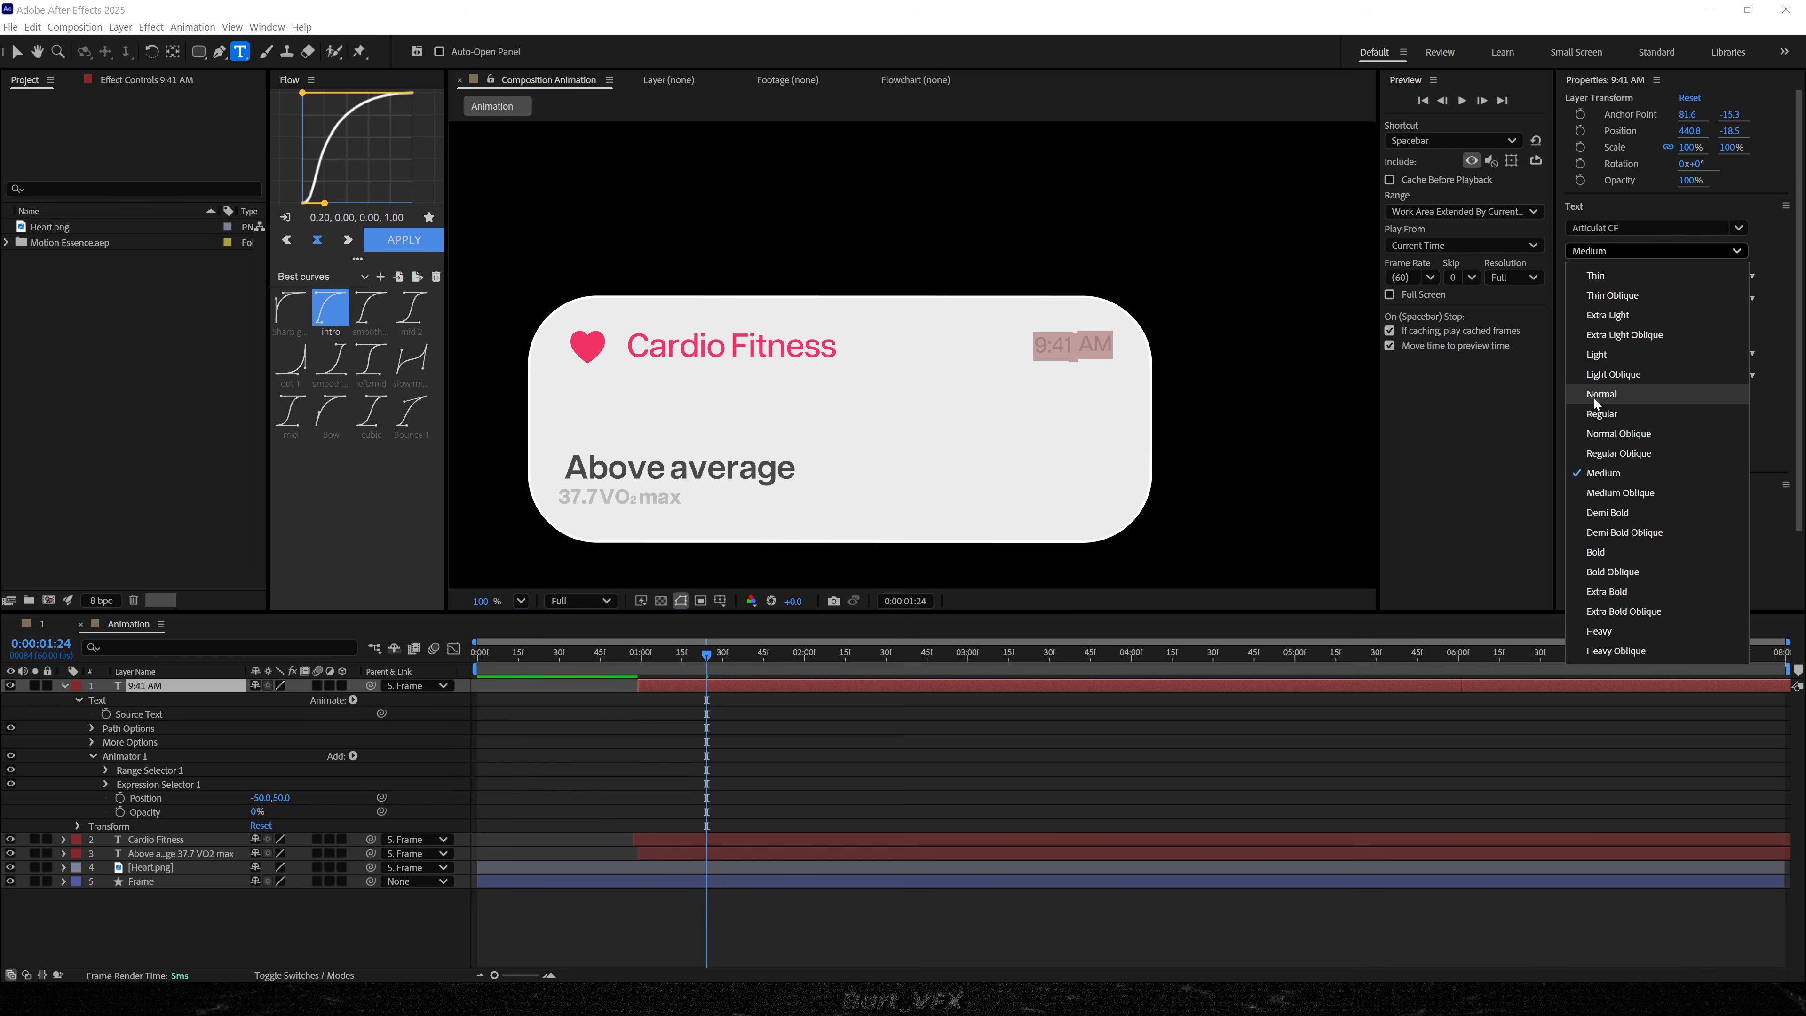
left_click(1615, 513)
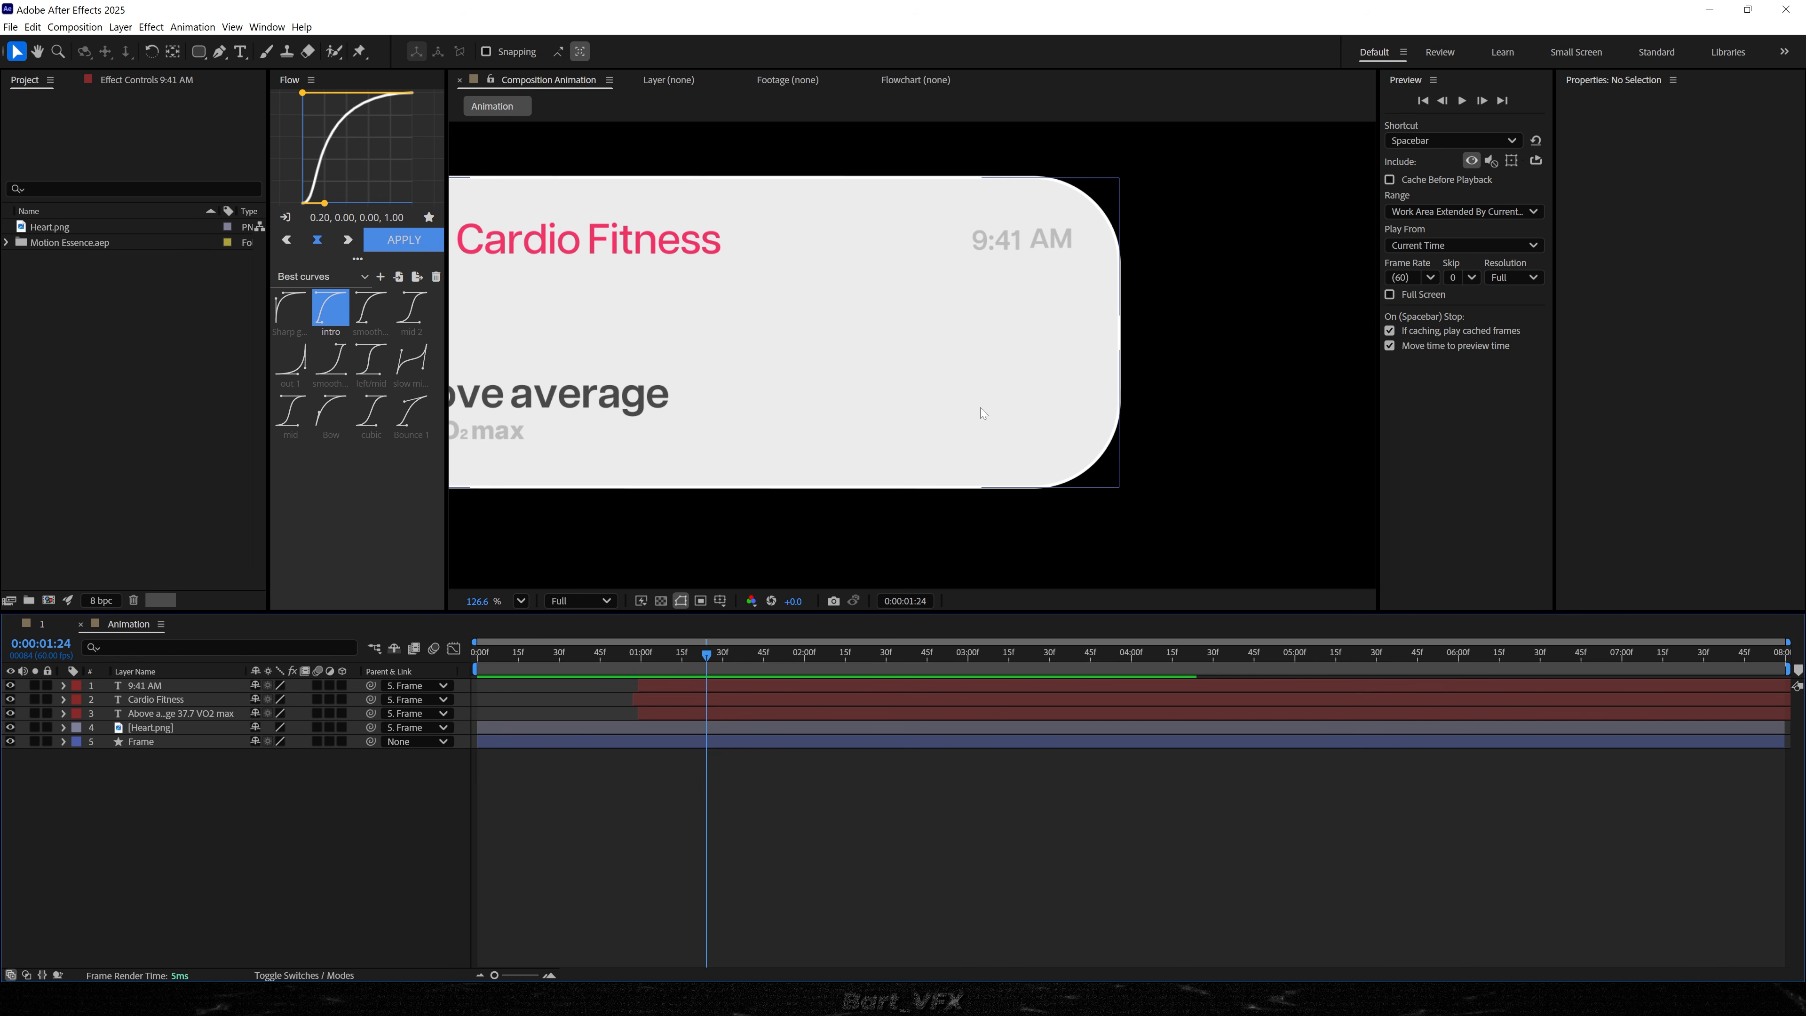
- Draw a rounded rectangle about 352.4 × 68.7 px in the card's lower-right area and center its anchor point
left_click_drag(199, 51, 307, 72)
left_click_drag(833, 381, 1043, 421)
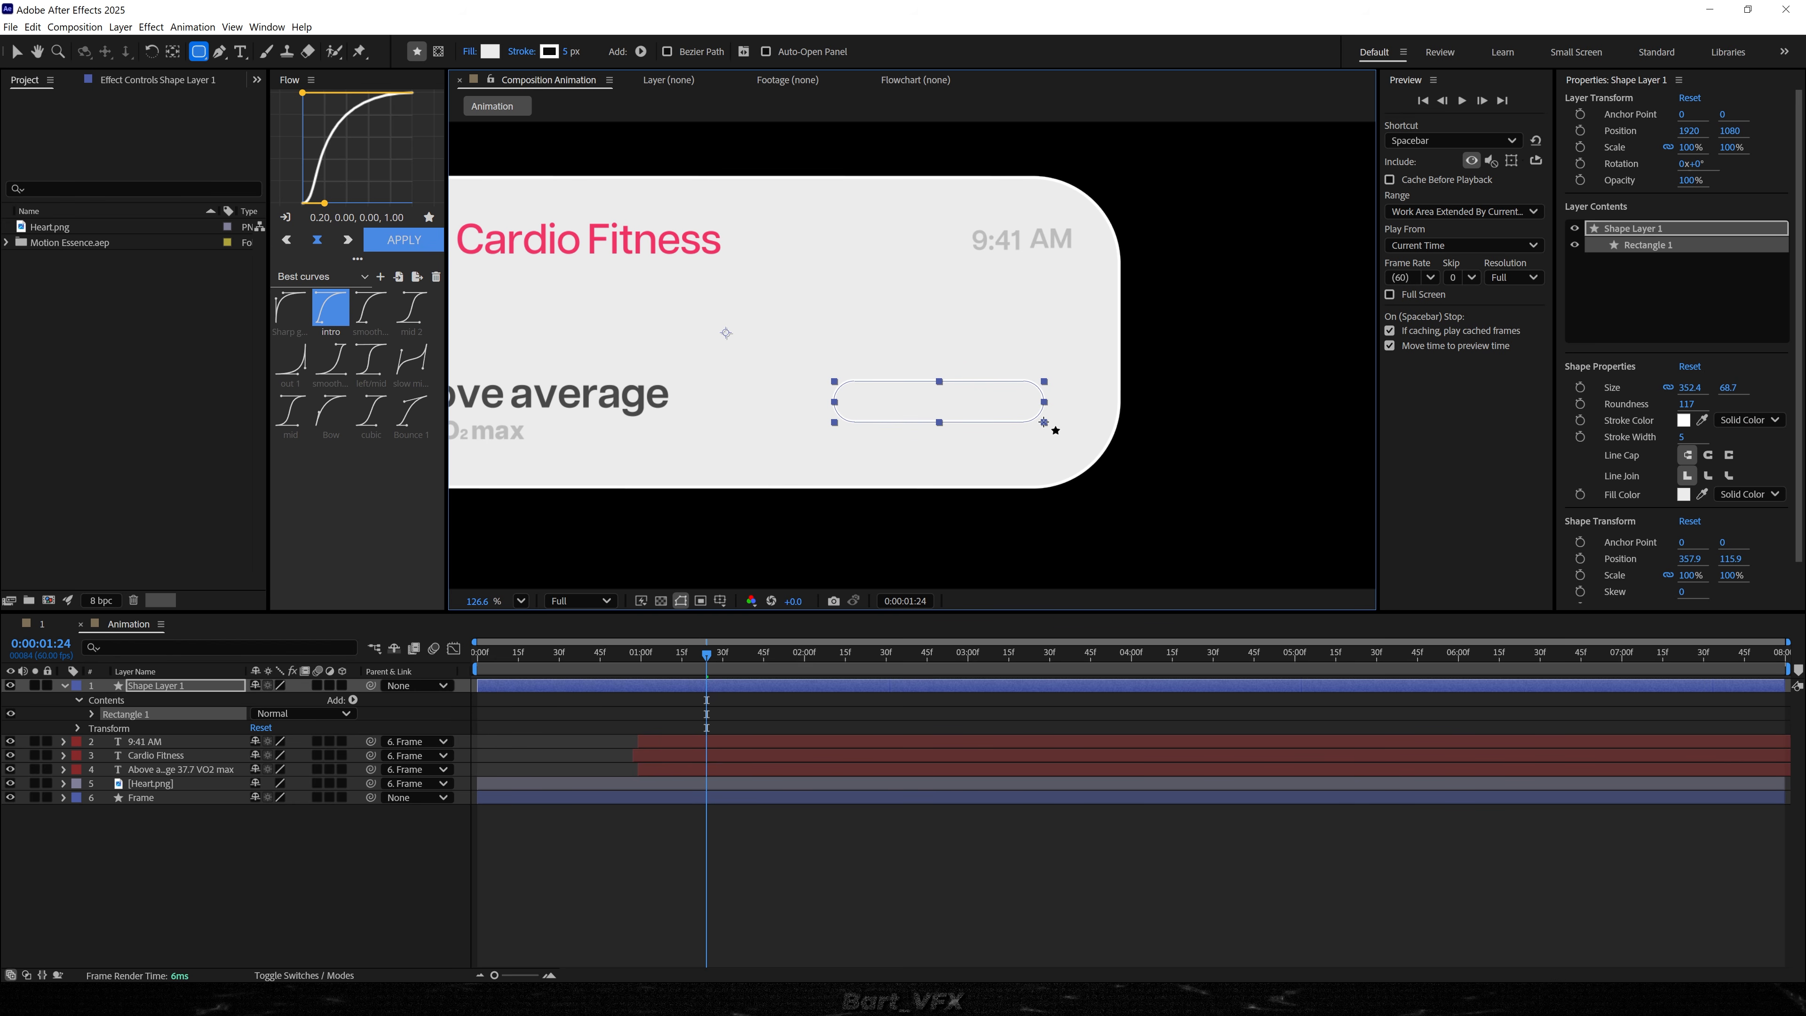
key("ctrl+alt+Home")
- Remove the rounded rectangle's stroke and fill it with the grey sampled from the "9:41 AM" text
left_click(1749, 419)
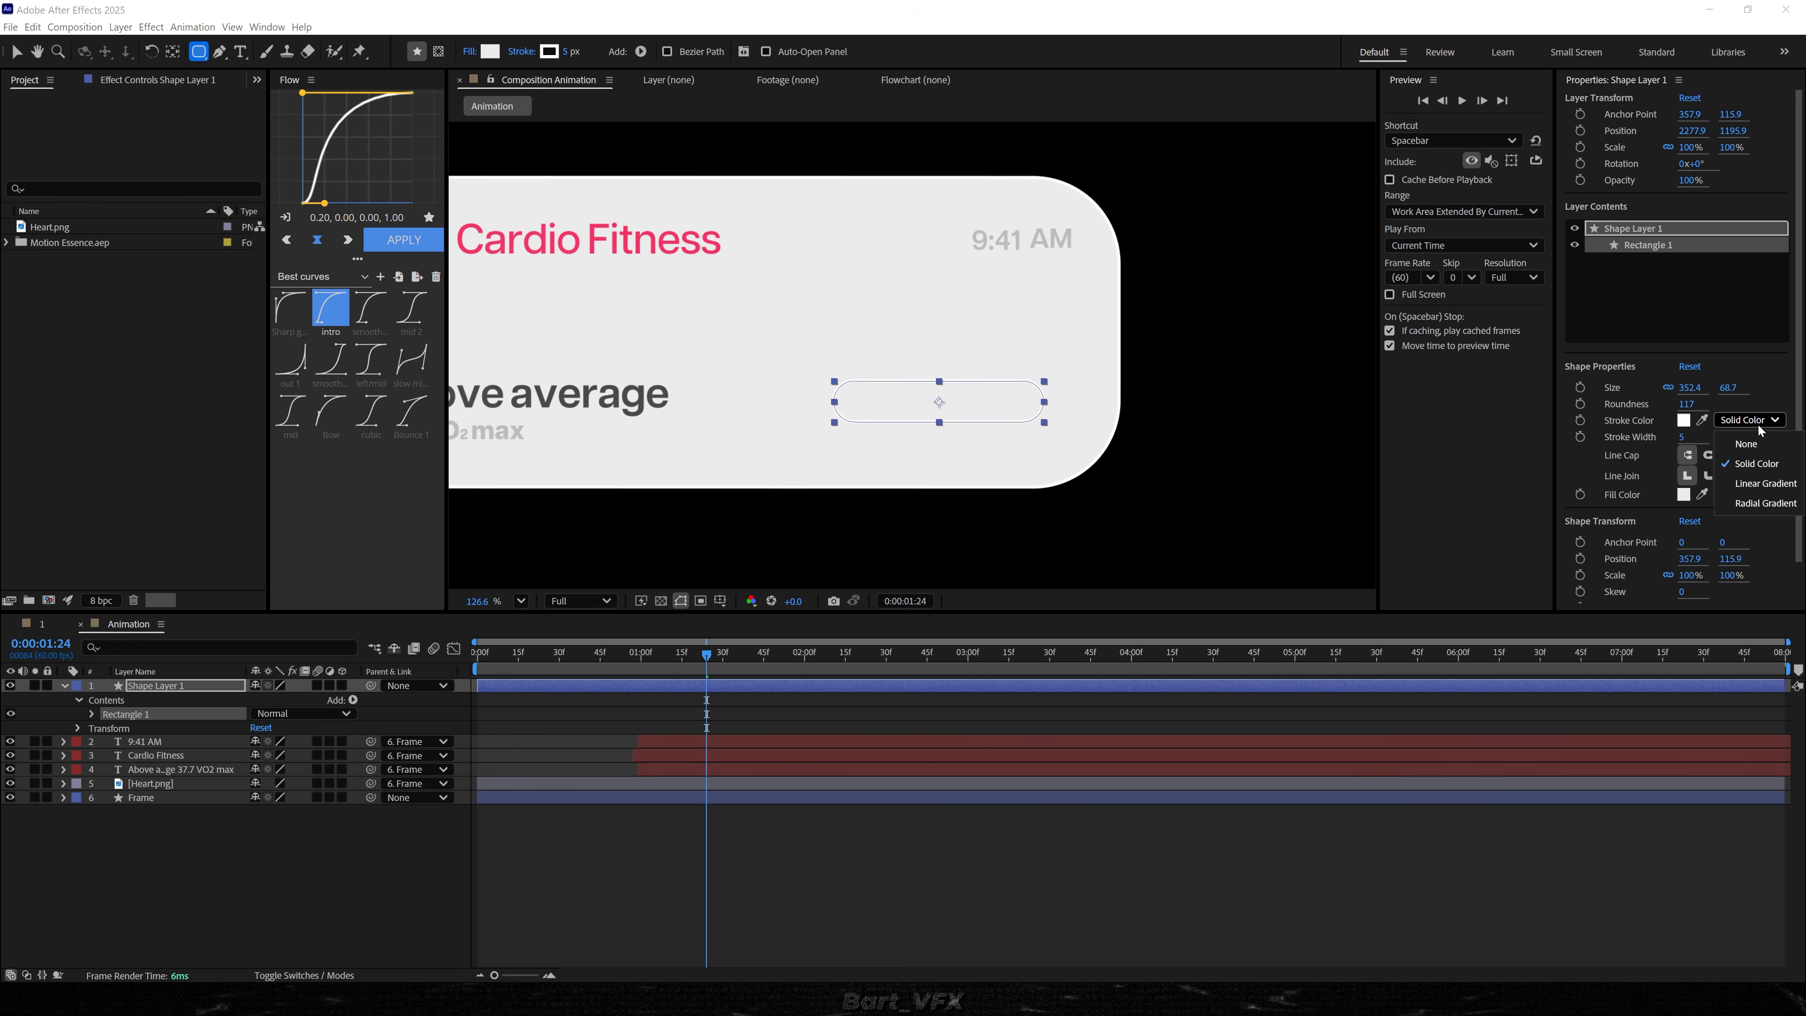
left_click(1747, 444)
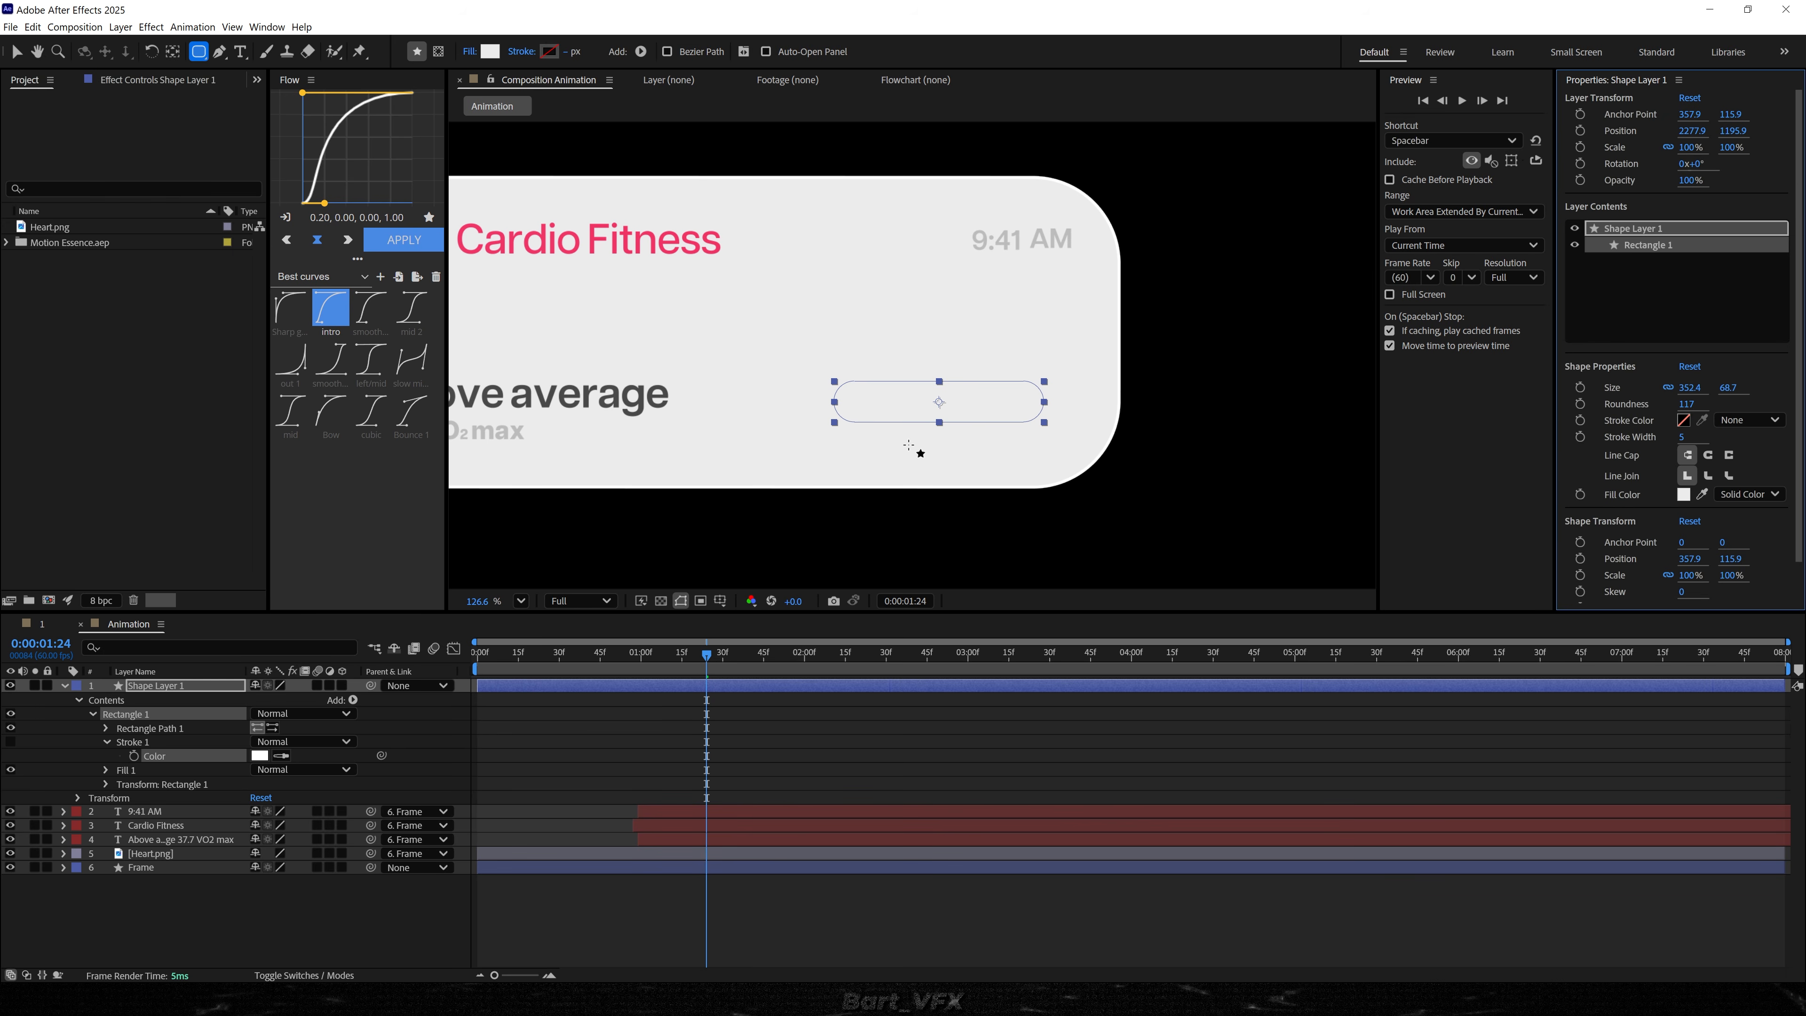
left_click(1703, 494)
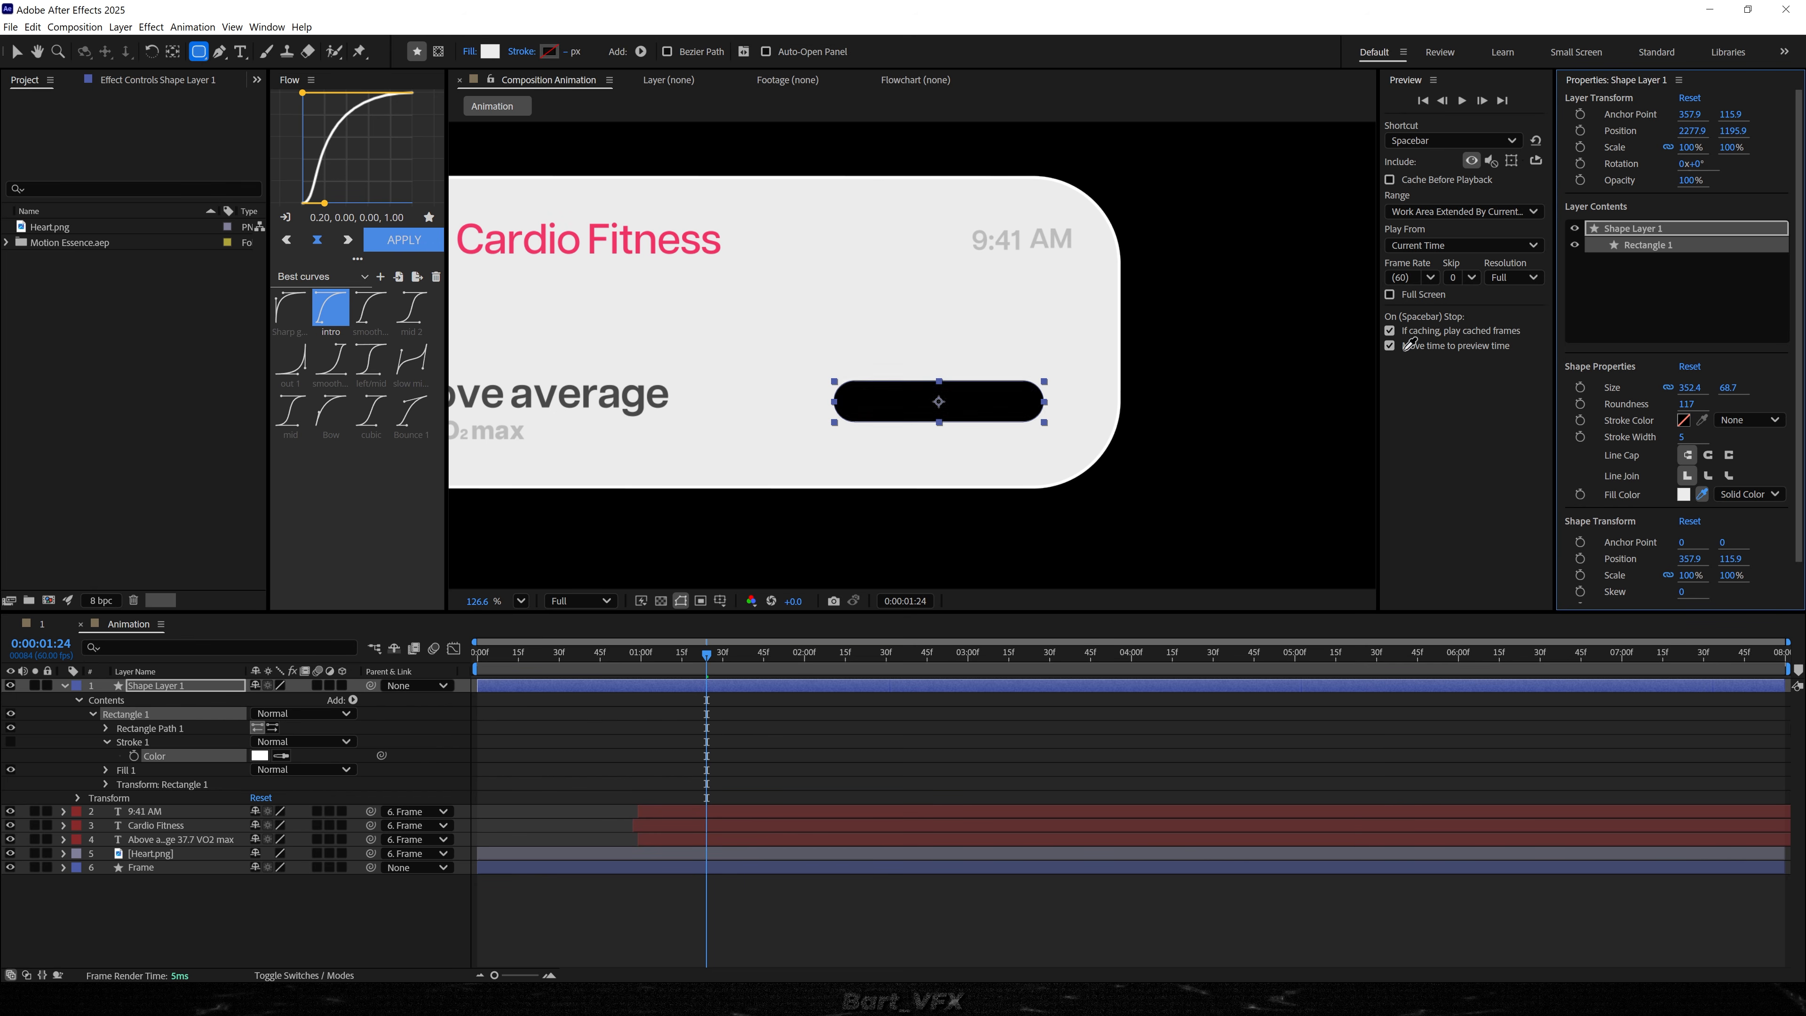
left_click(1073, 227)
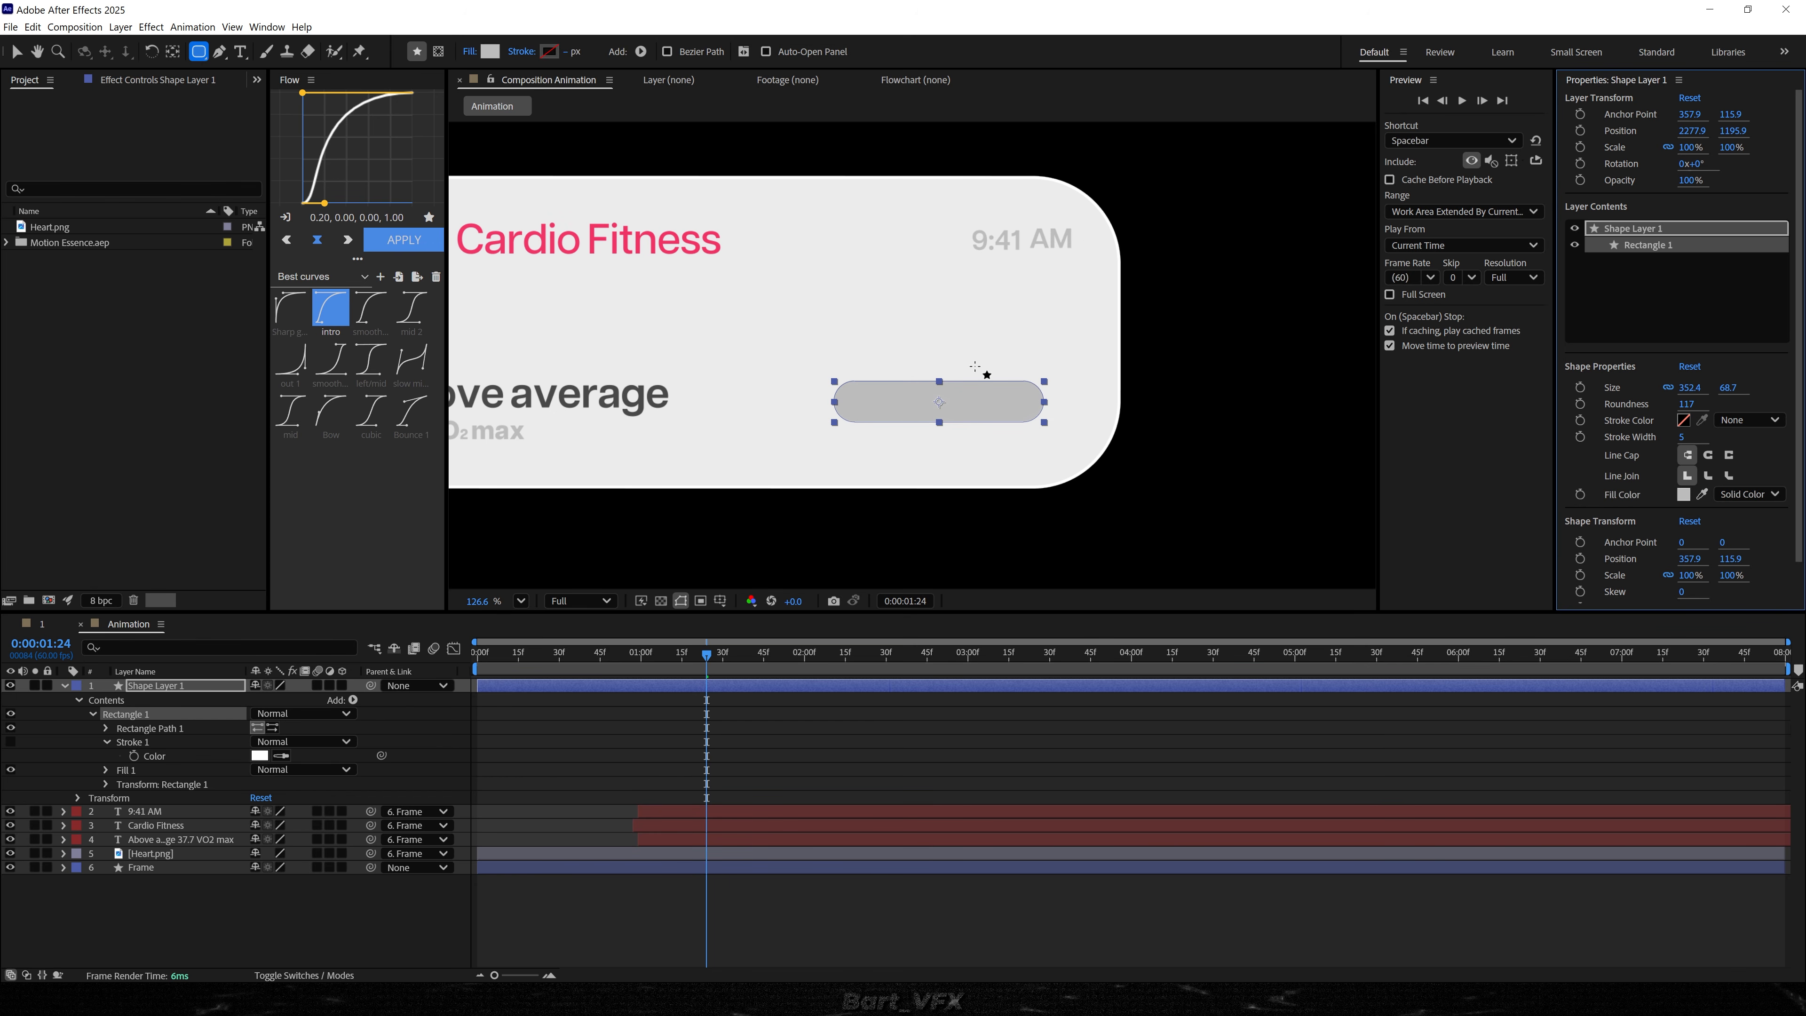
key("v")
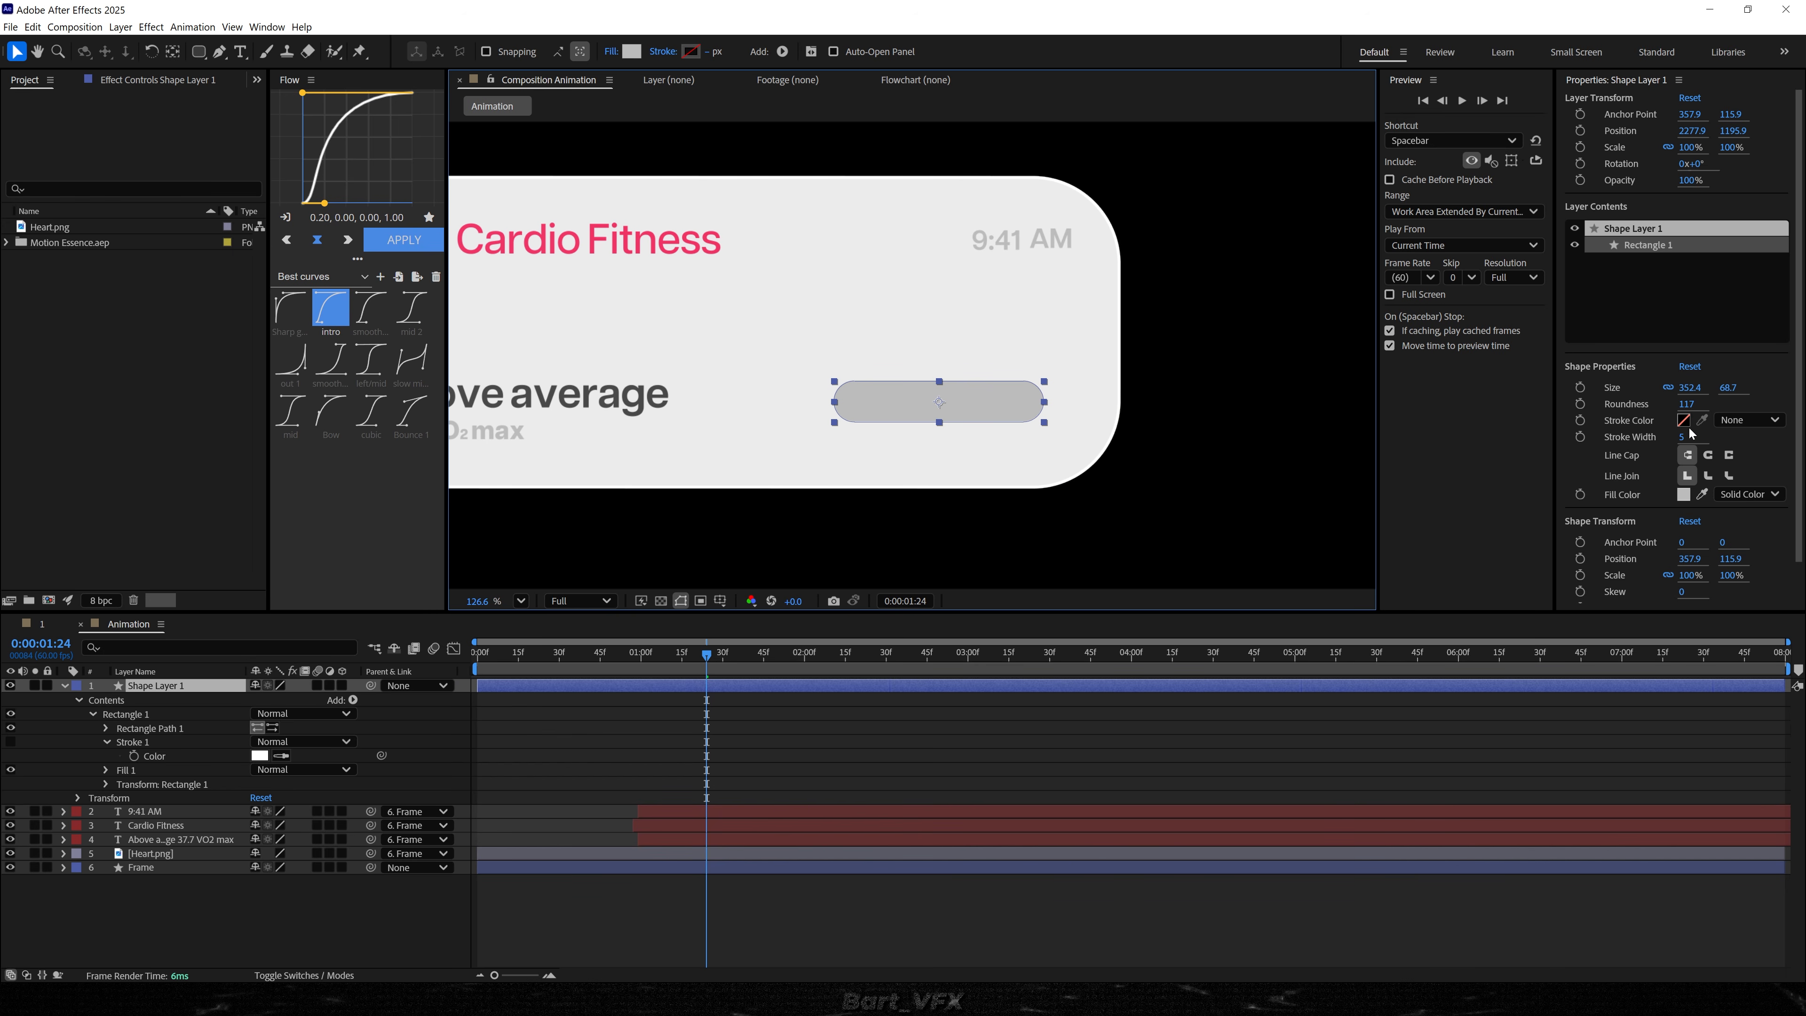
- Reshape the grey bar to a roundness of 21.7 and a size of 333.6 × 56.4, lowering it to Y 1221
left_click_drag(1687, 404, 1422, 435)
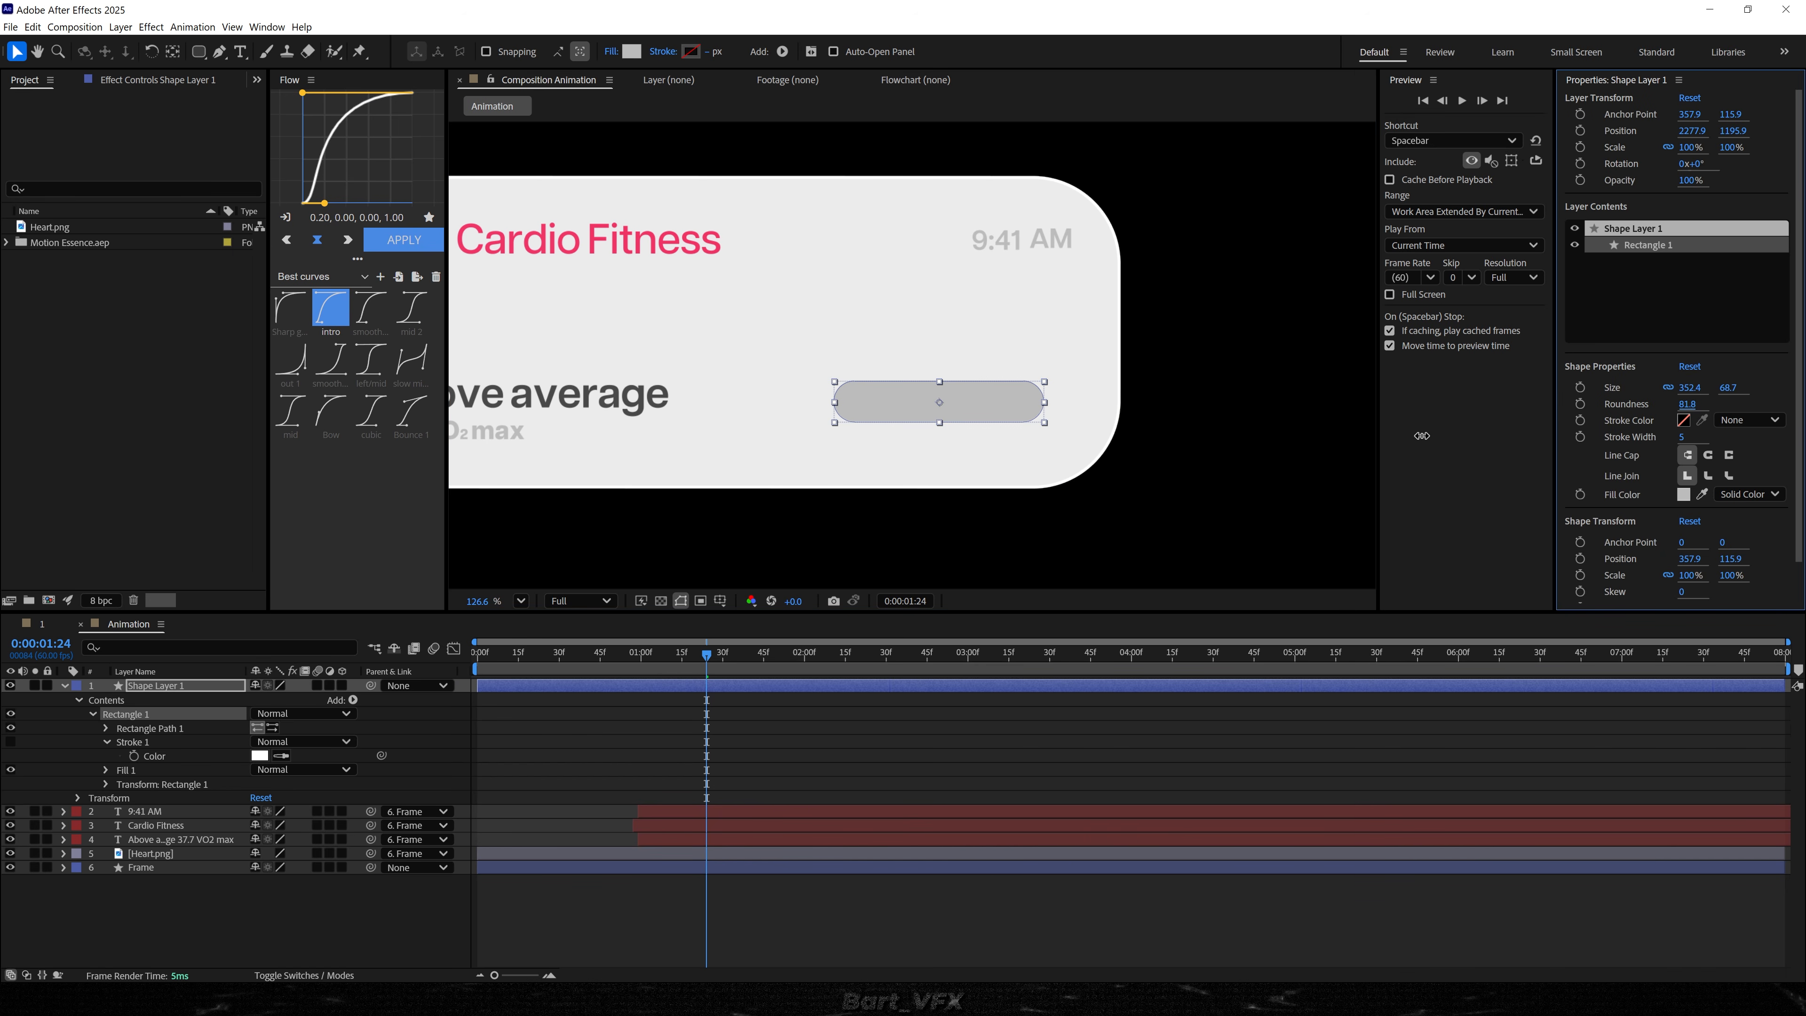
left_click_drag(1124, 470, 1050, 505)
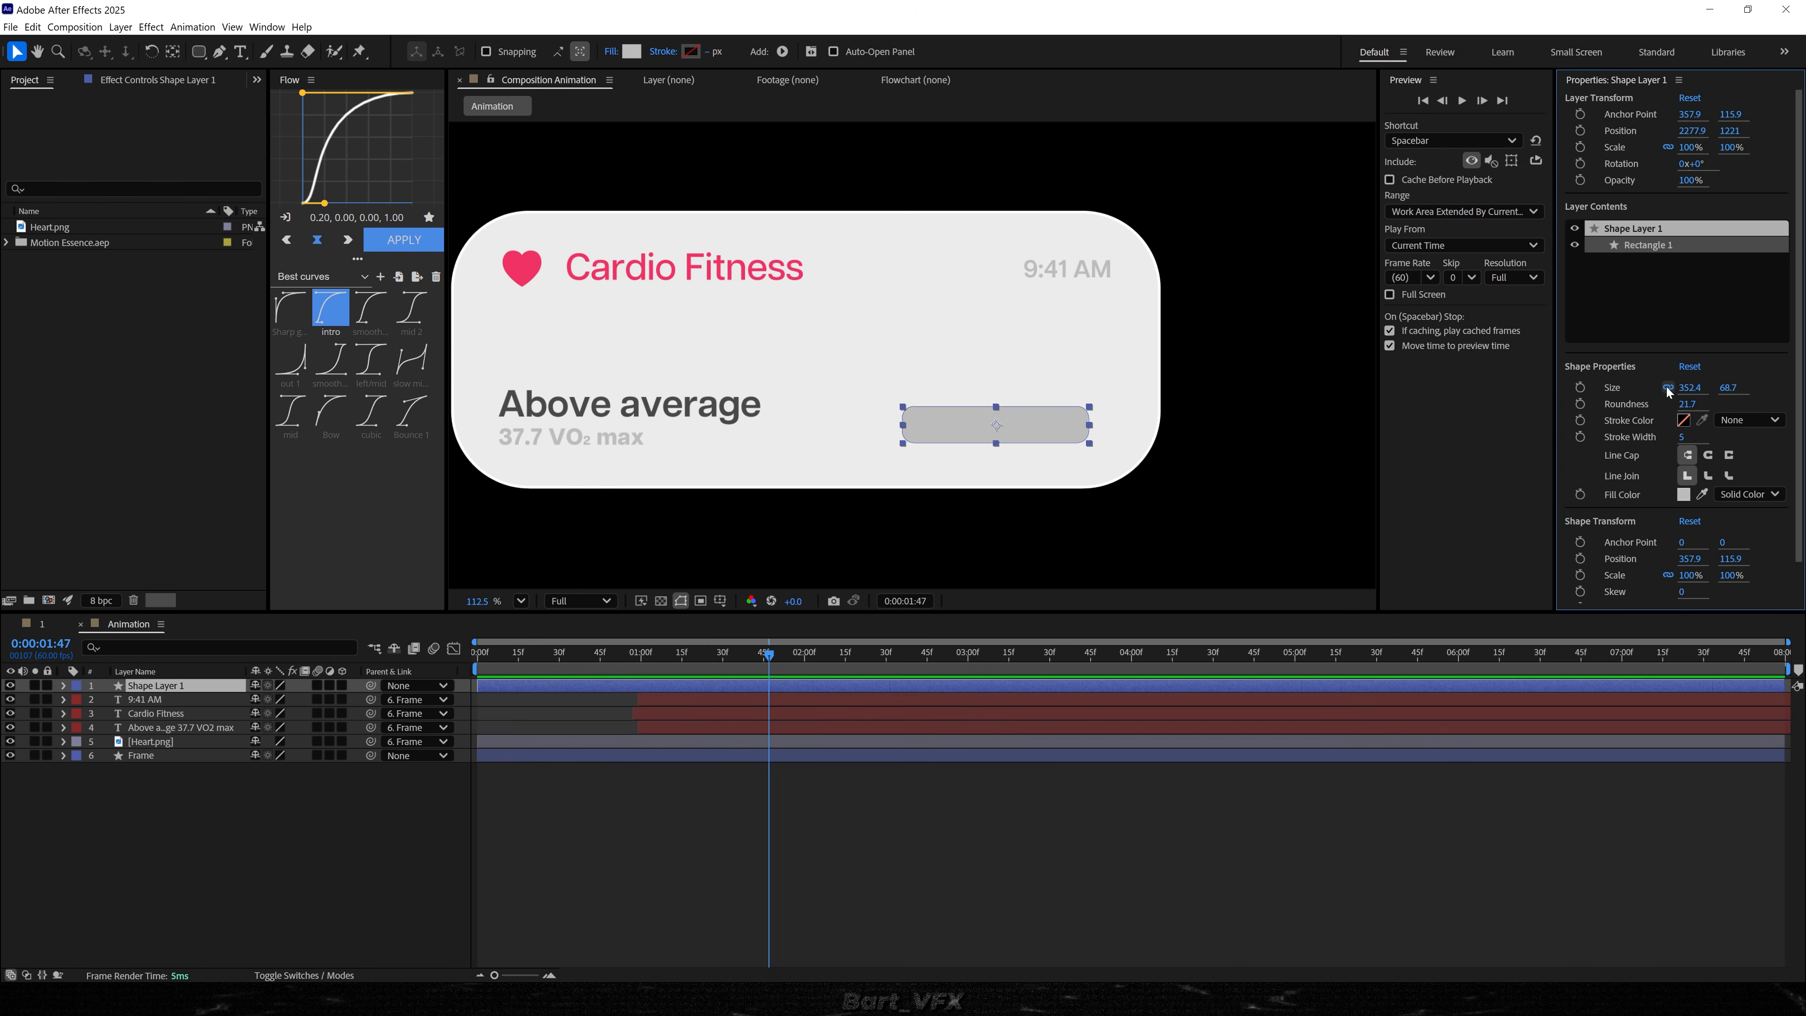
left_click_drag(1728, 392, 1632, 402)
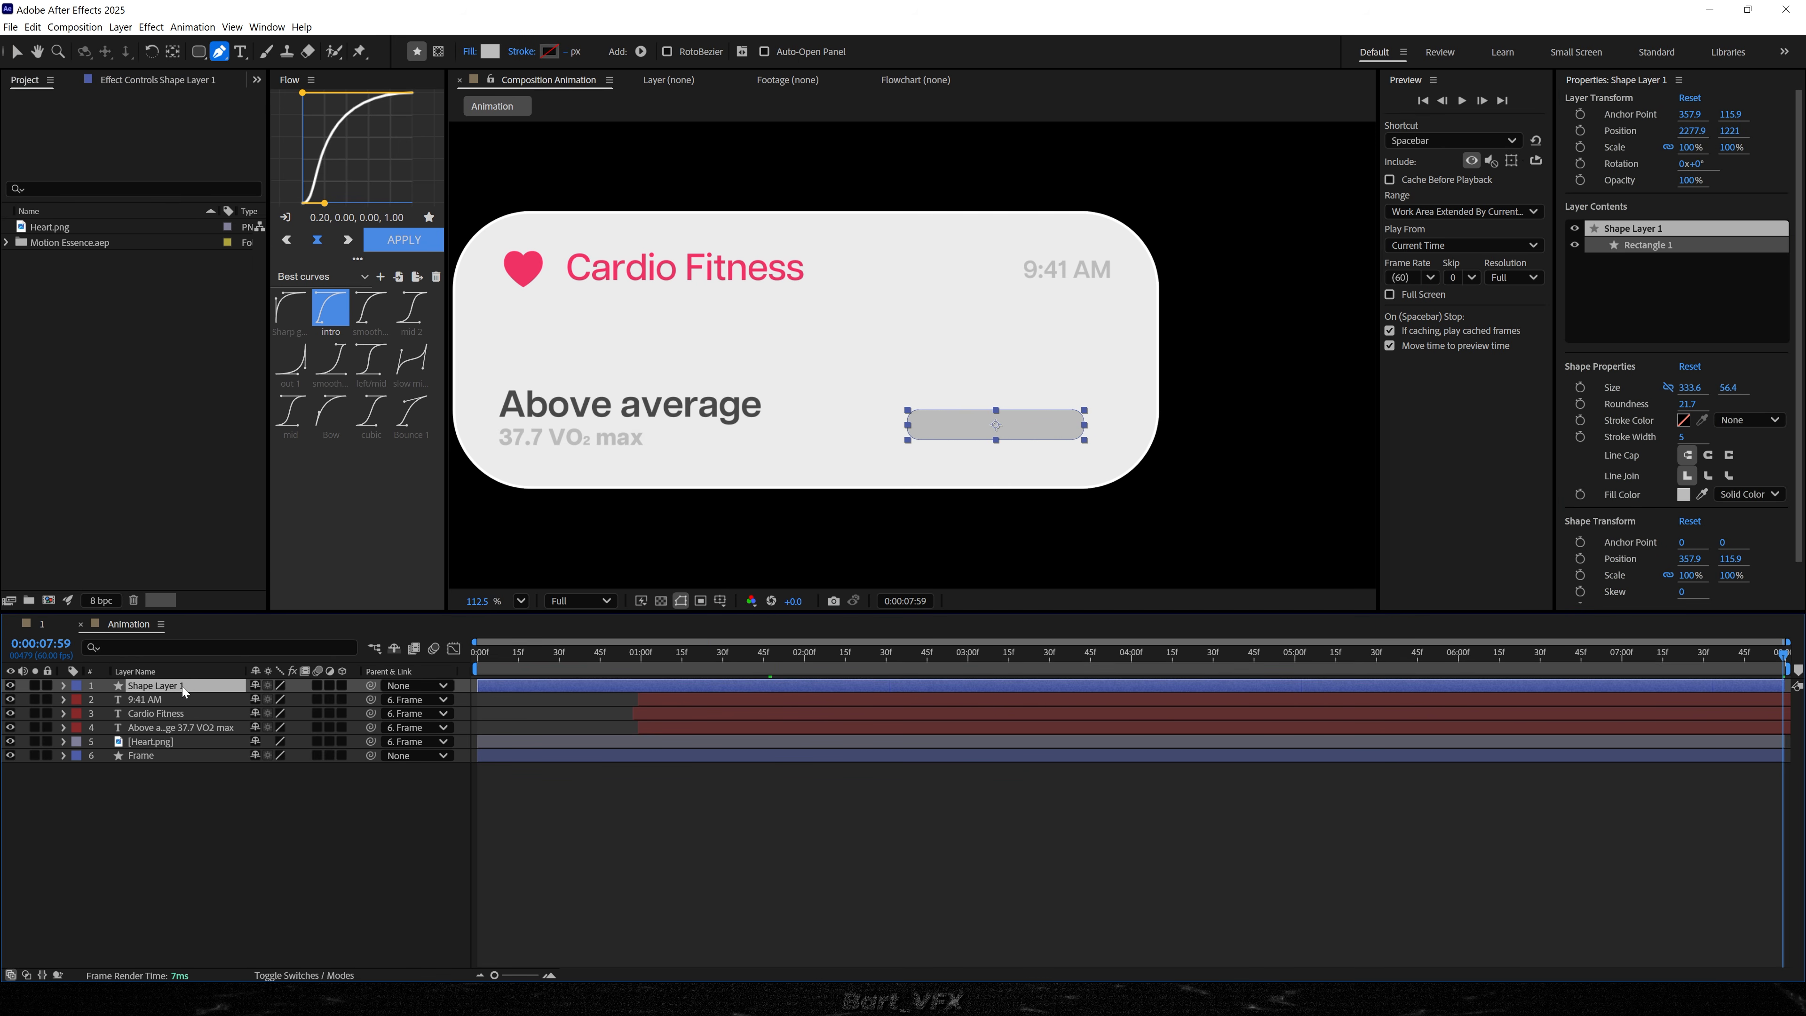
- Rename the grey bar's layer "Progress Bar BG" and duplicate it as a layer named "Progress Bar"
type("Progress Bar BG")
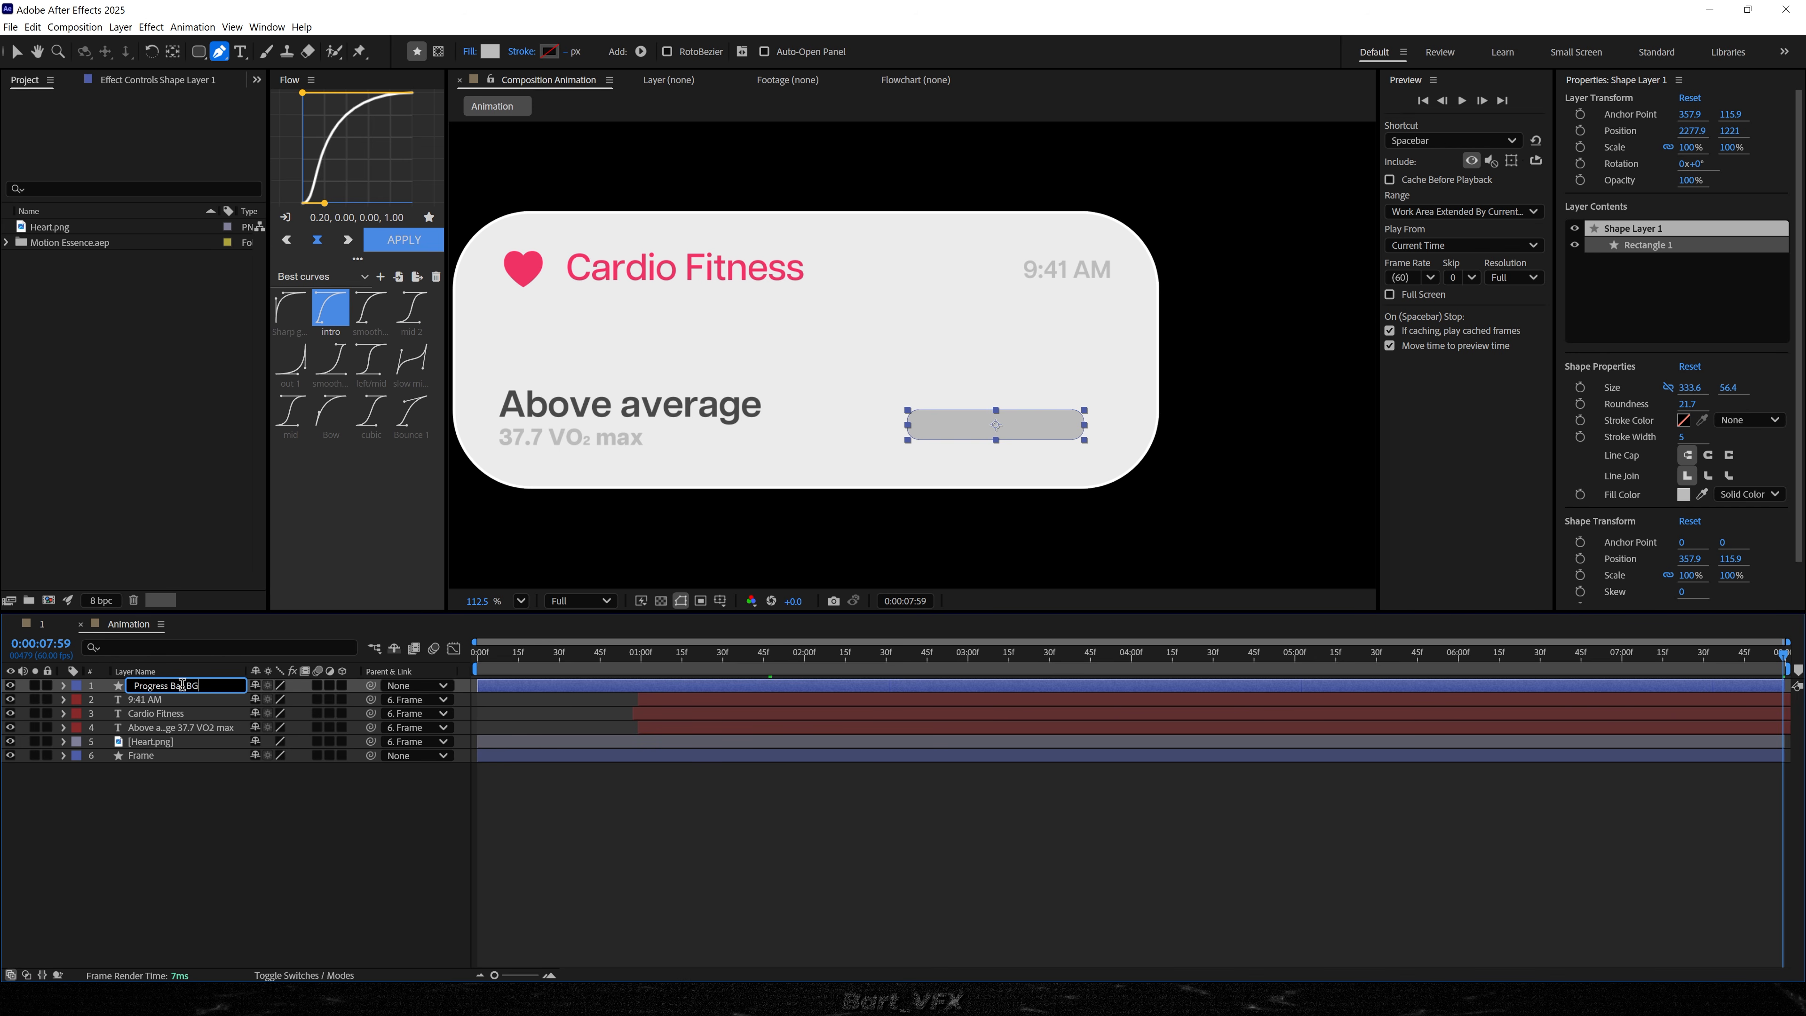
key("Return")
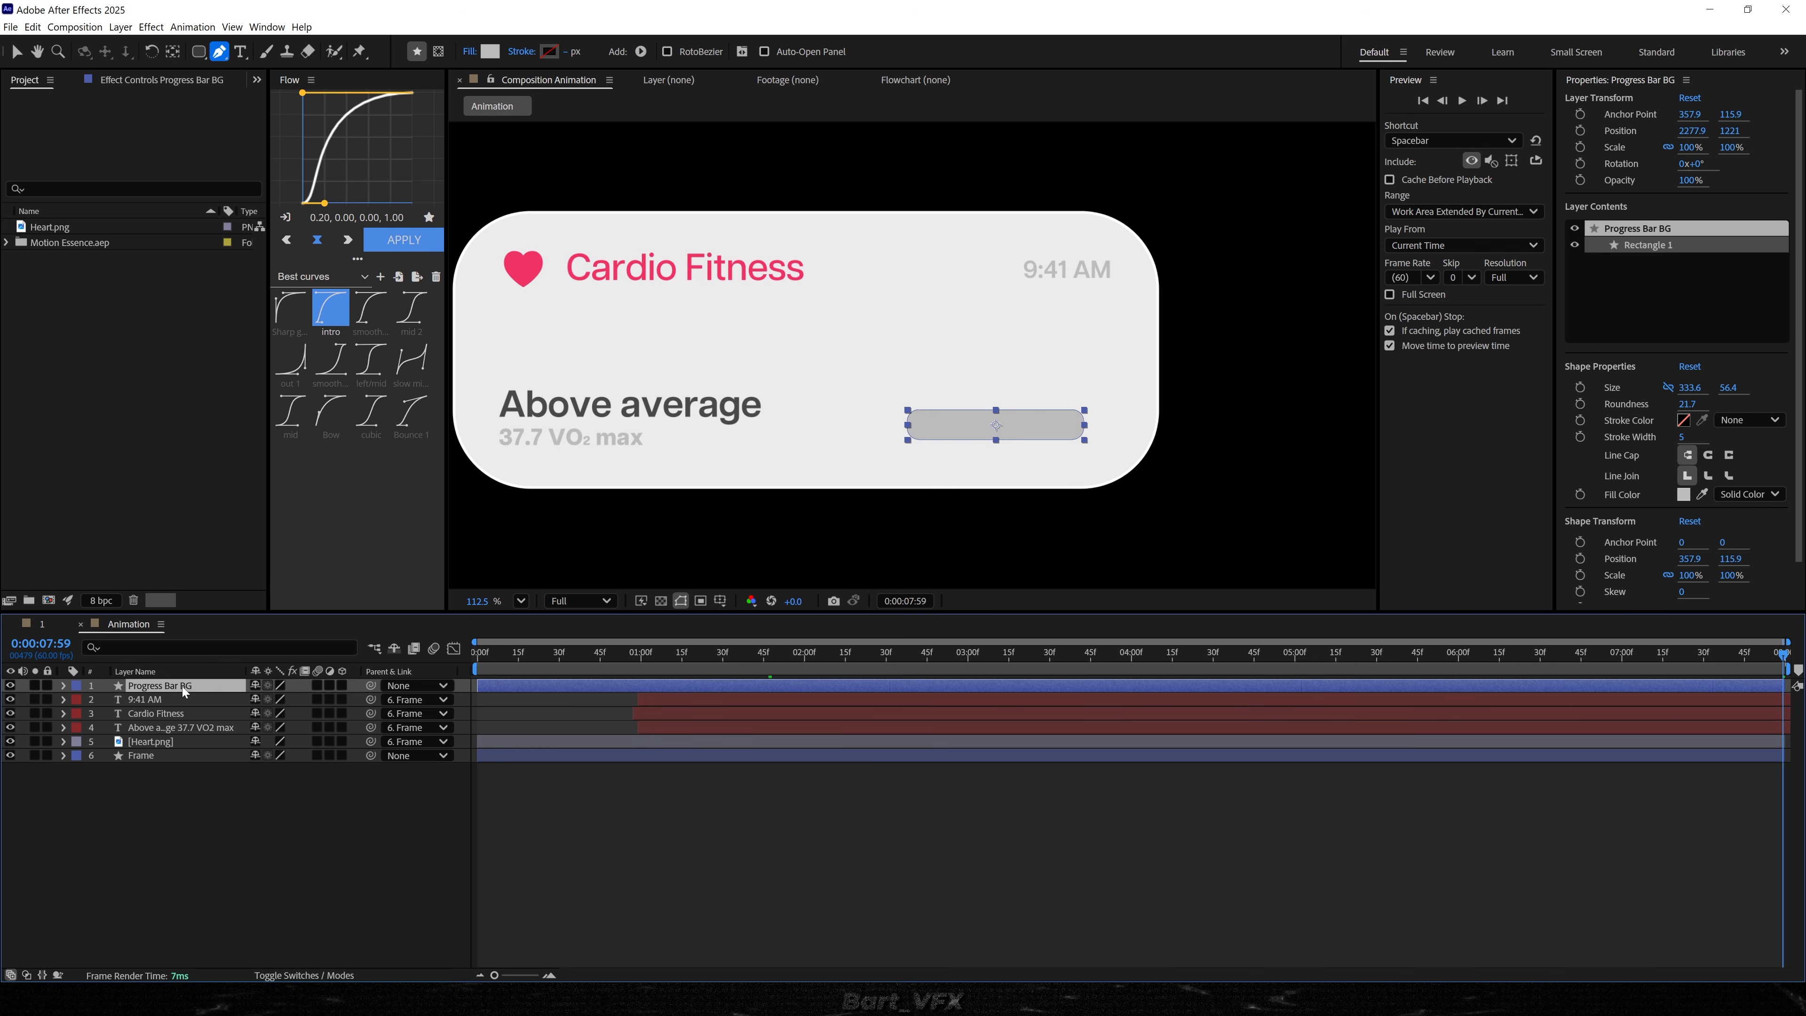
key("ctrl+d")
key("Return")
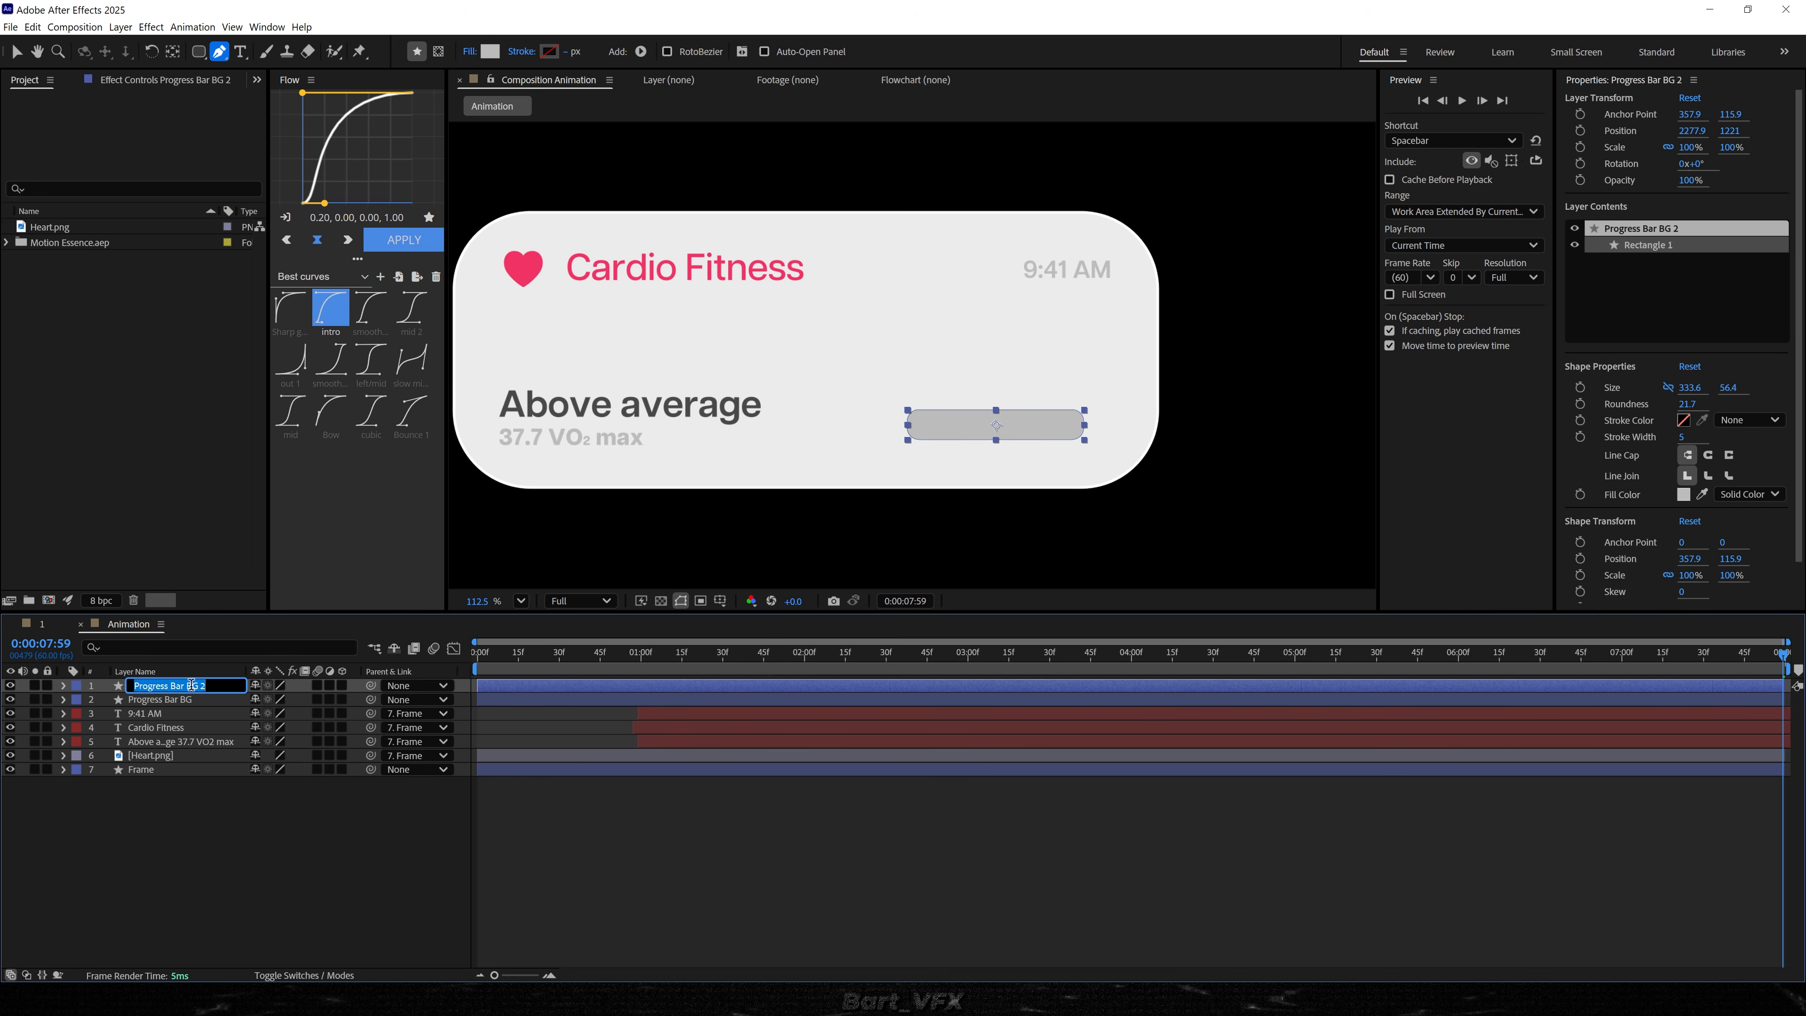
type("Progress Bar")
key("Return")
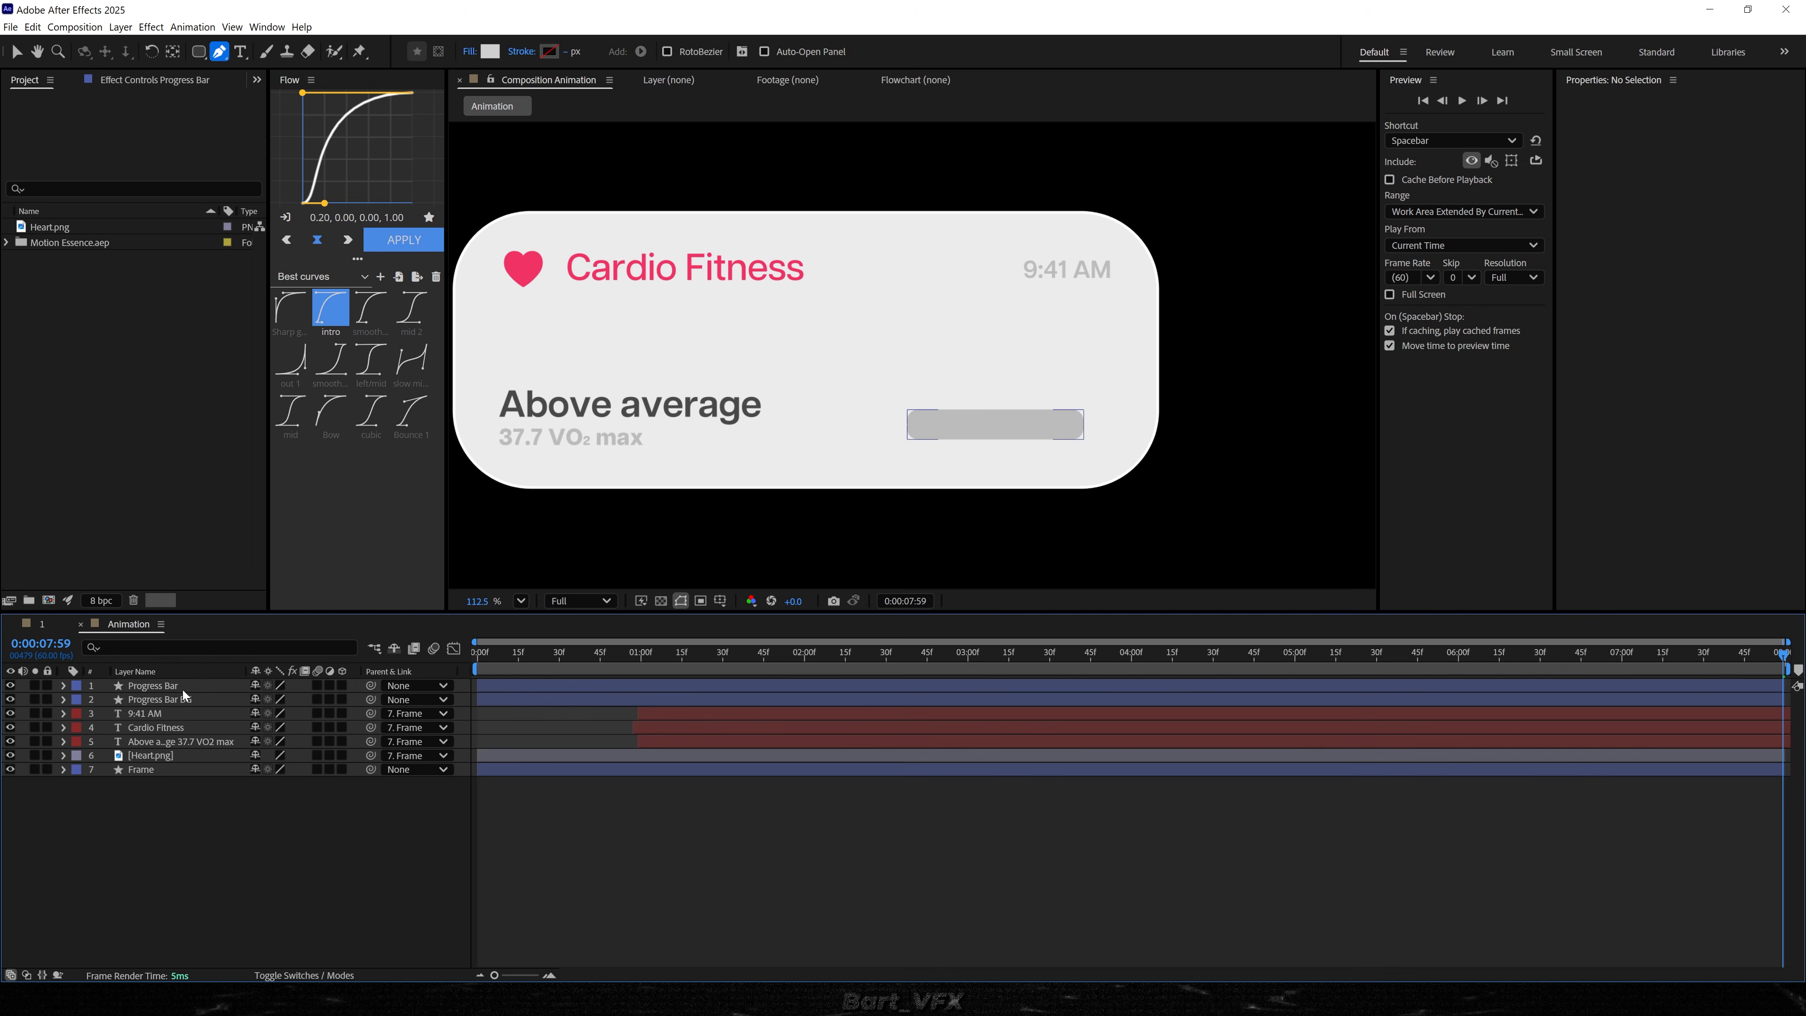
- Fill the "Progress Bar" shape with the pink sampled from the heart
scroll(831, 320, "up", 3)
left_click_drag(761, 372, 934, 373)
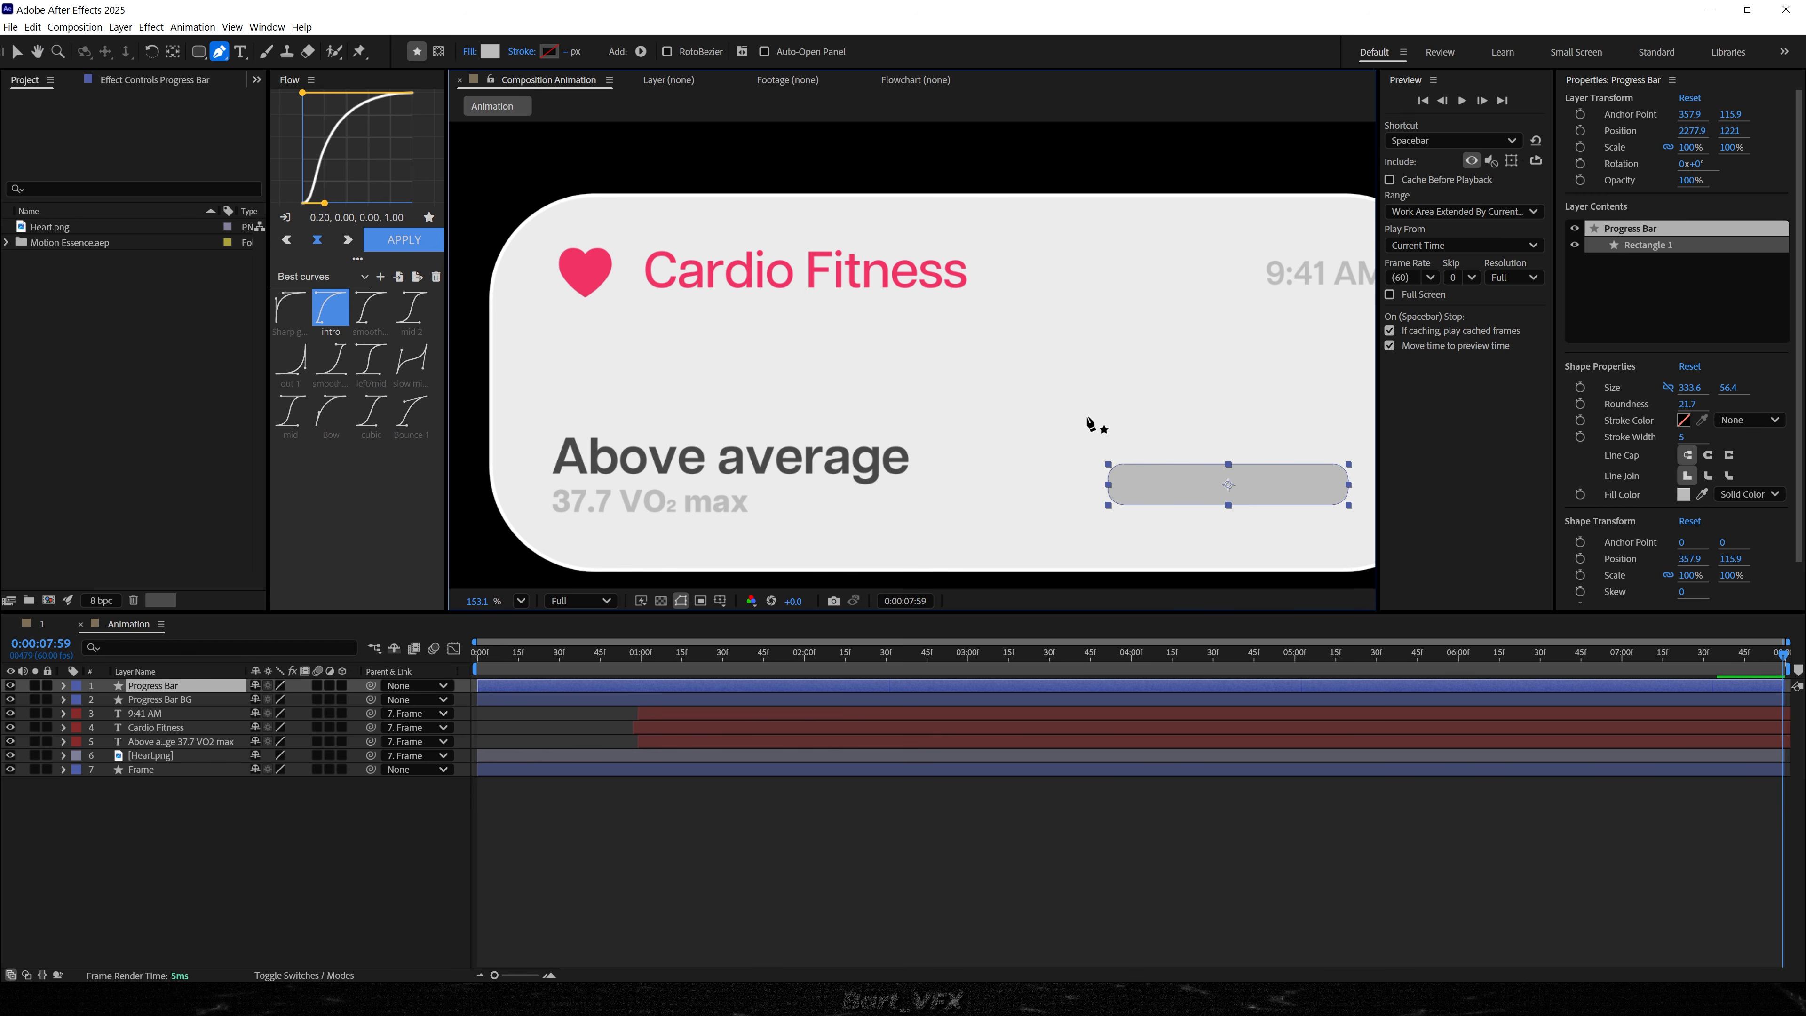
left_click(1703, 494)
left_click(607, 266)
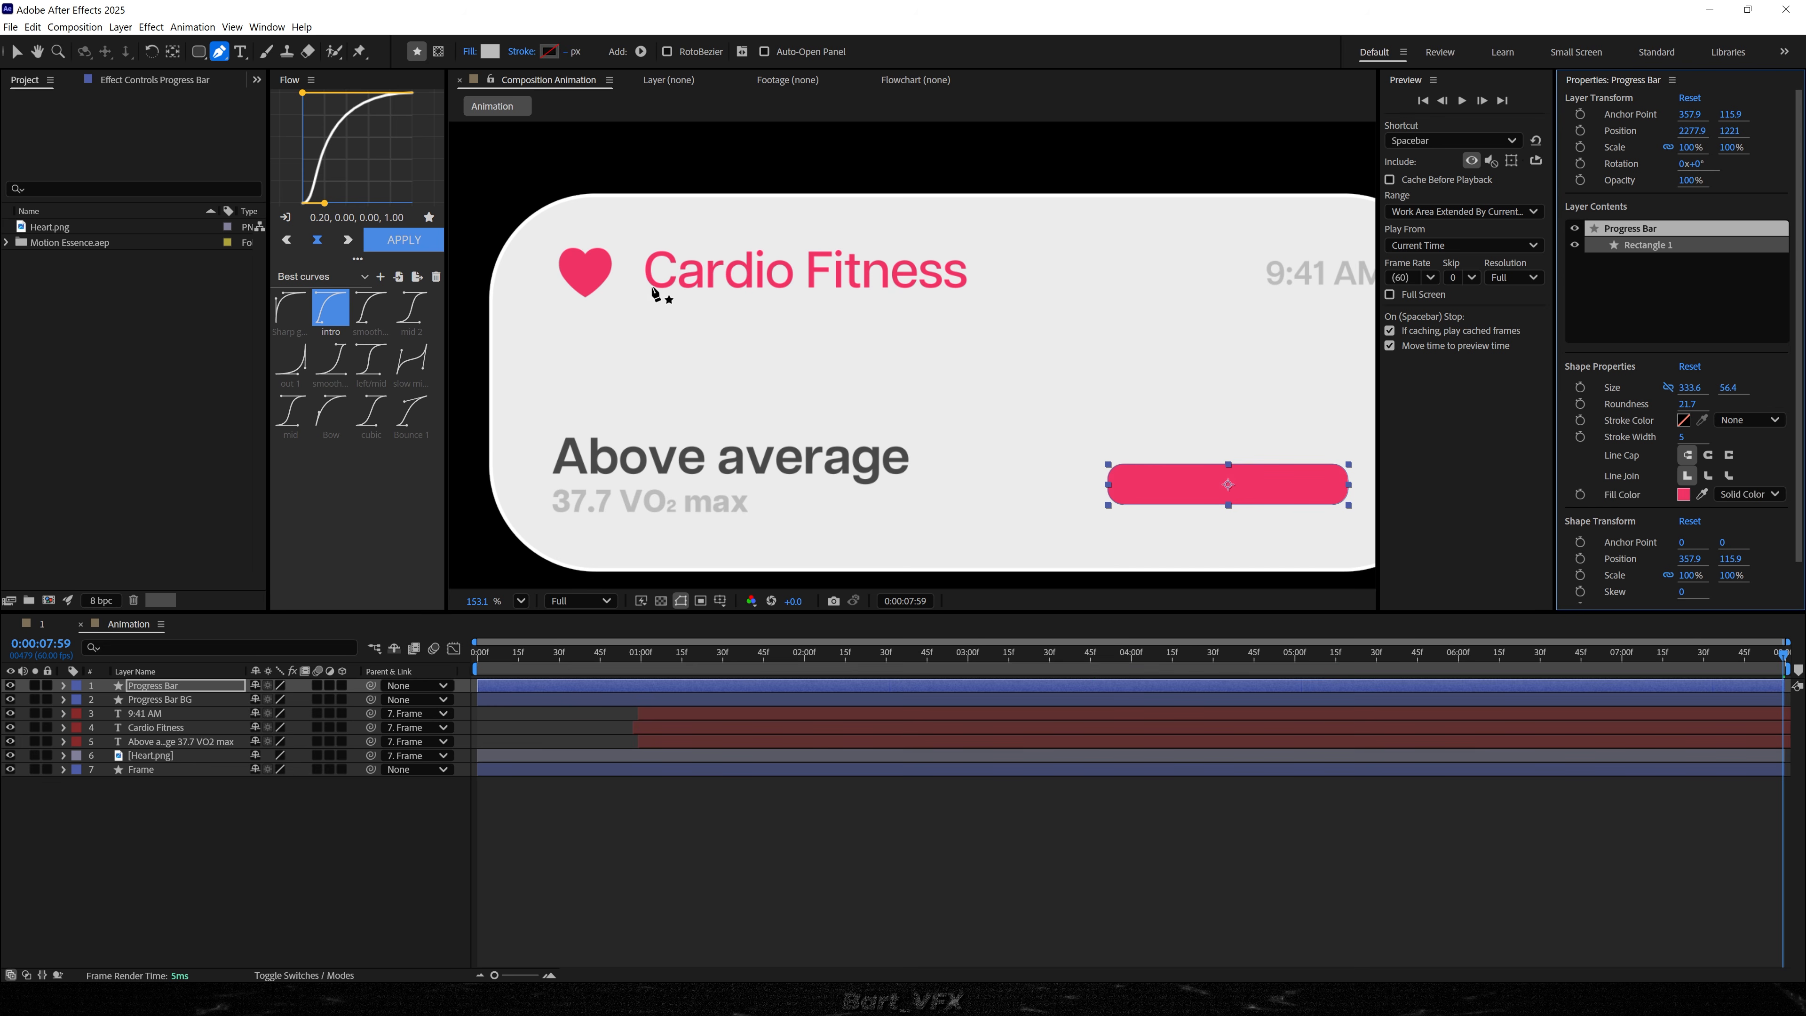
- Draw a tall rectangular mask on the "Progress Bar" layer just outside the bar's left end, leaving the pink bar outside the mask
scroll(1186, 449, "up", 2)
left_click_drag(1237, 448, 1004, 416)
scroll(749, 371, "down", 1)
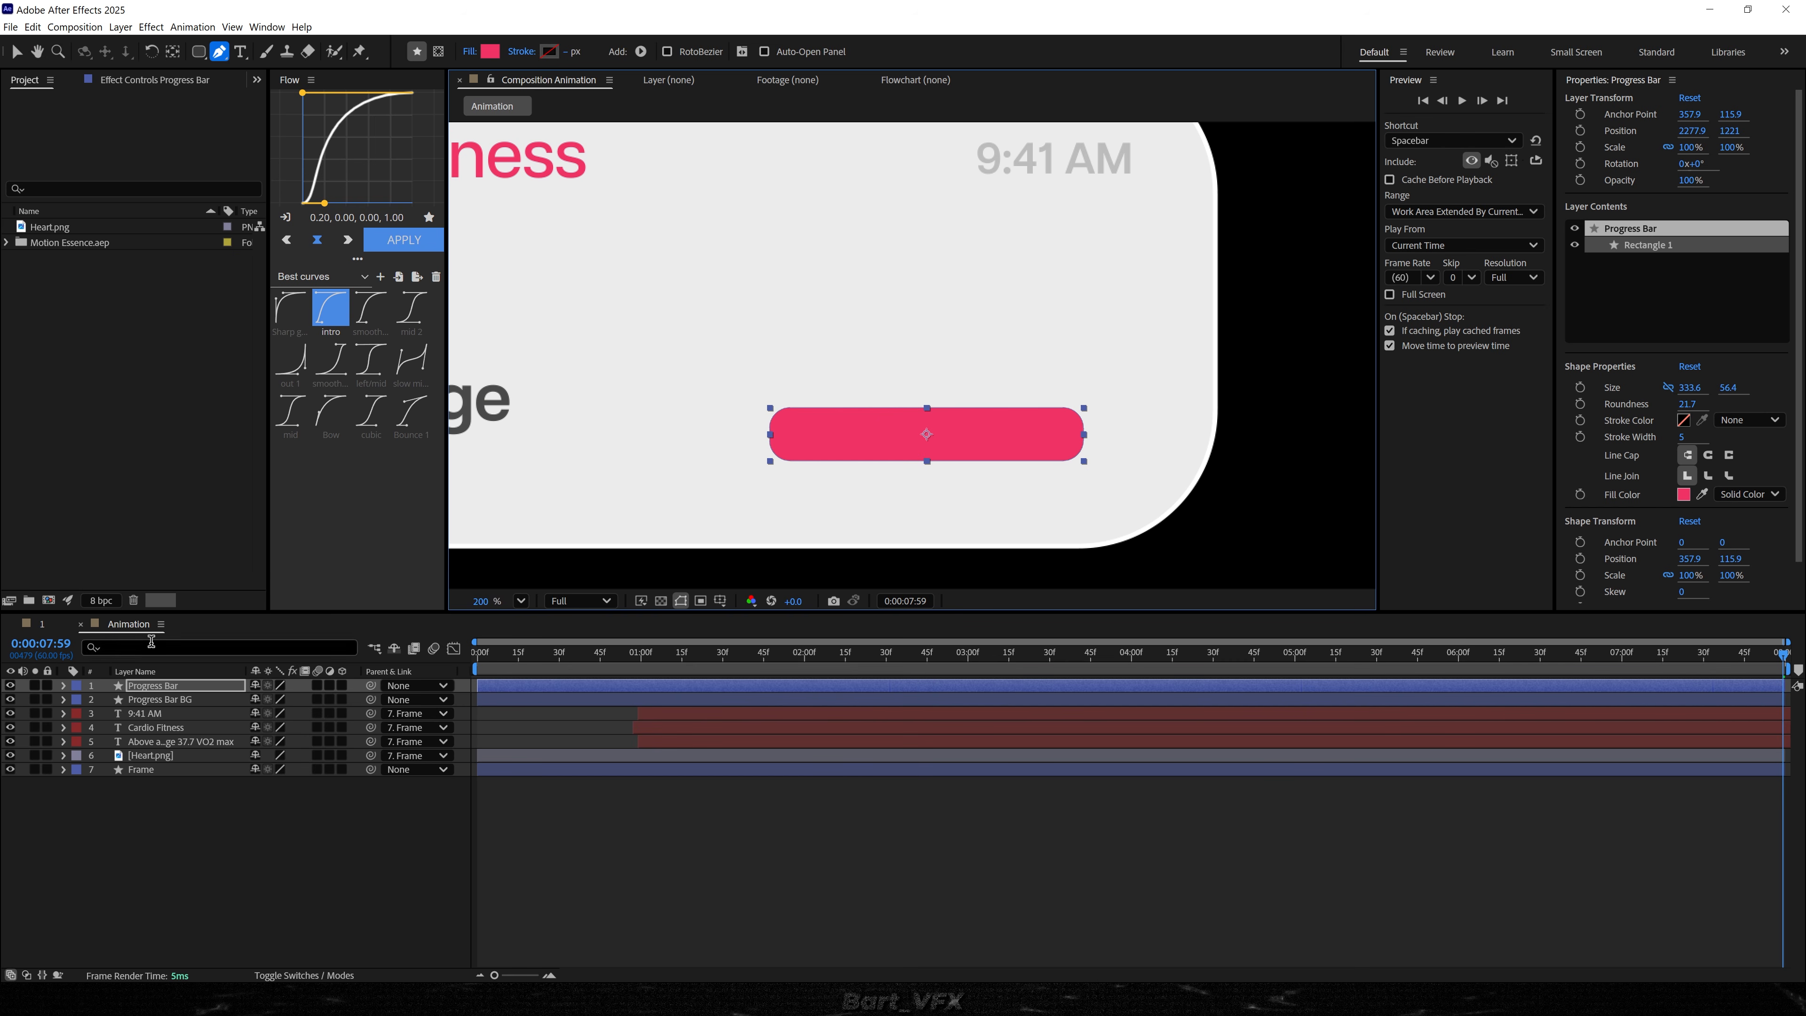
left_click_drag(199, 52, 256, 54)
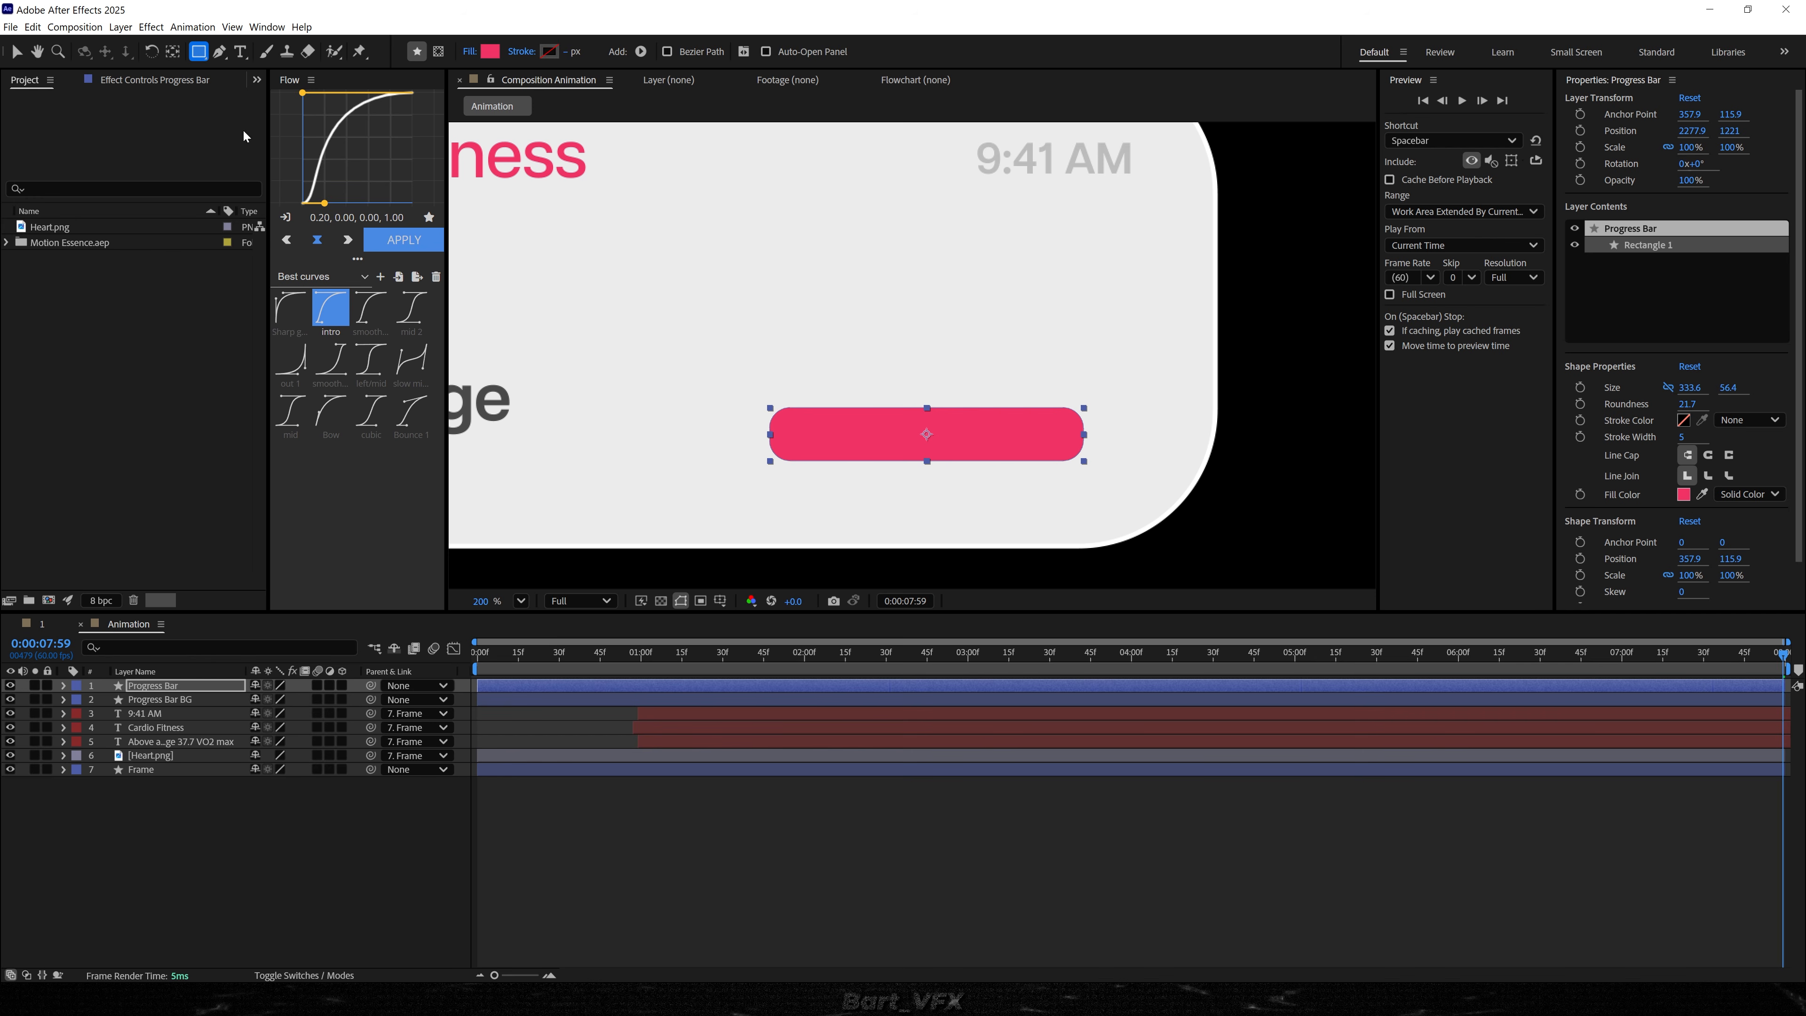
key("Return")
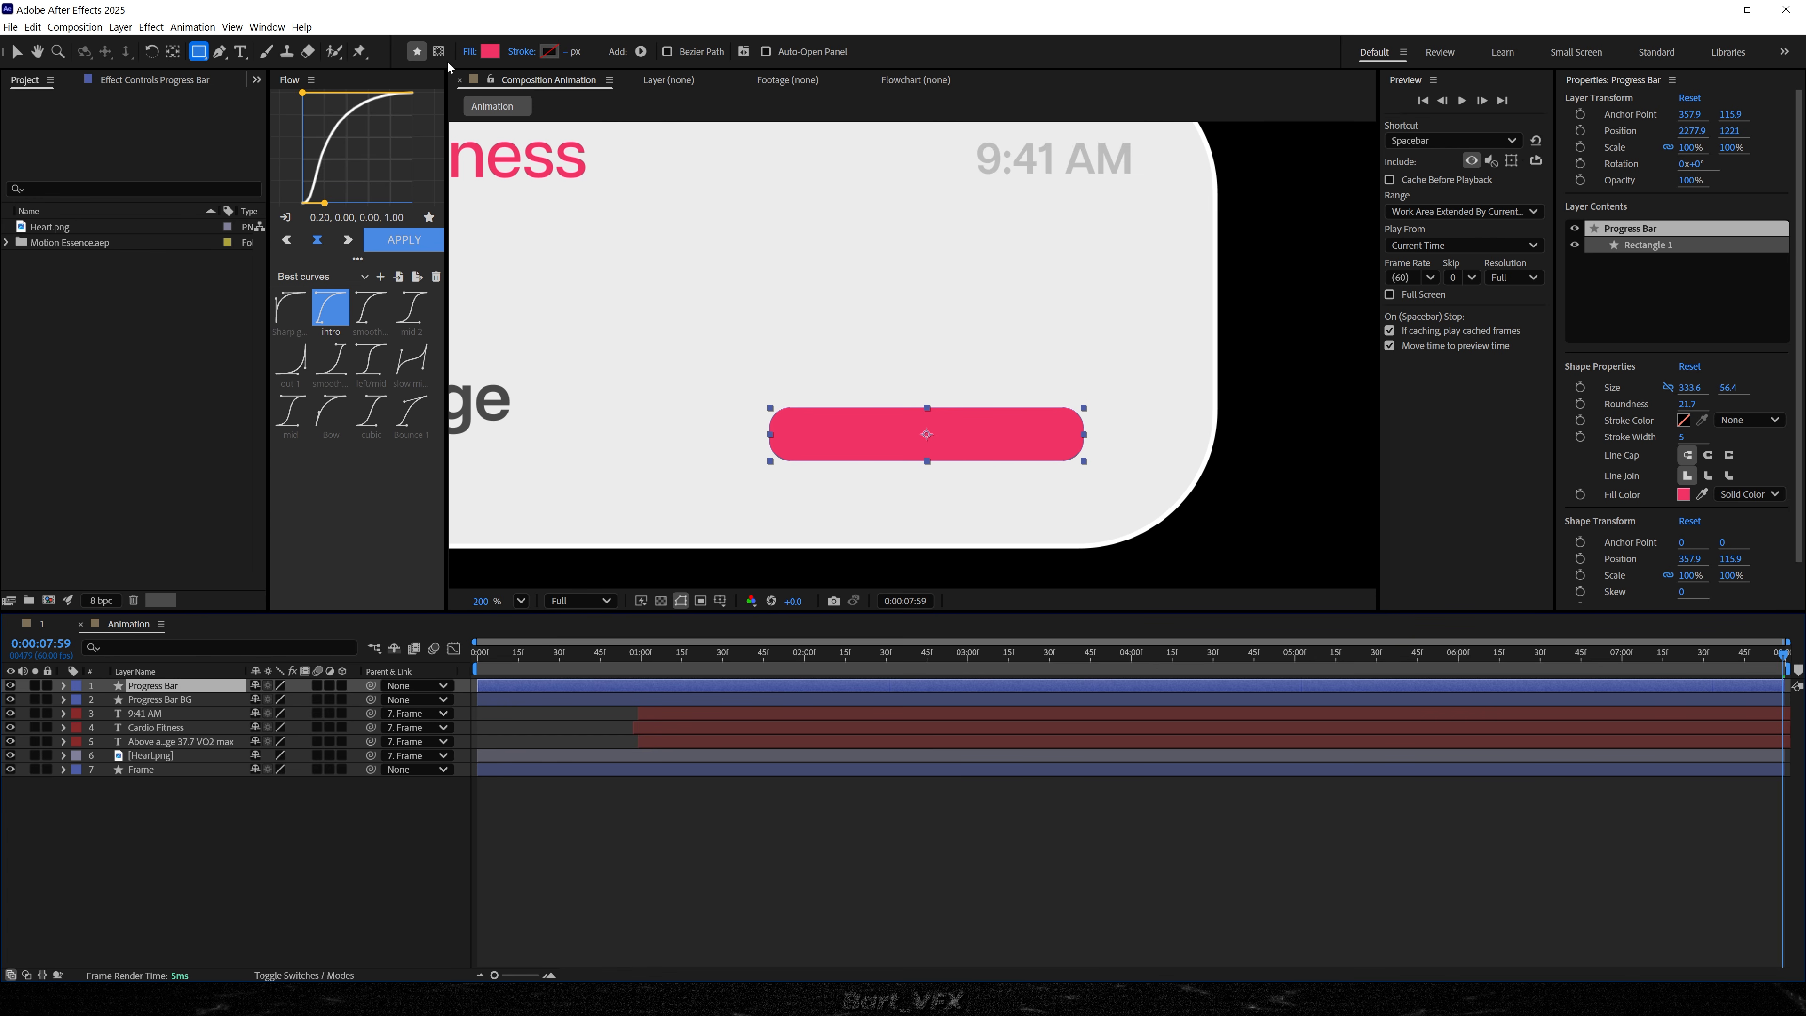
left_click(439, 52)
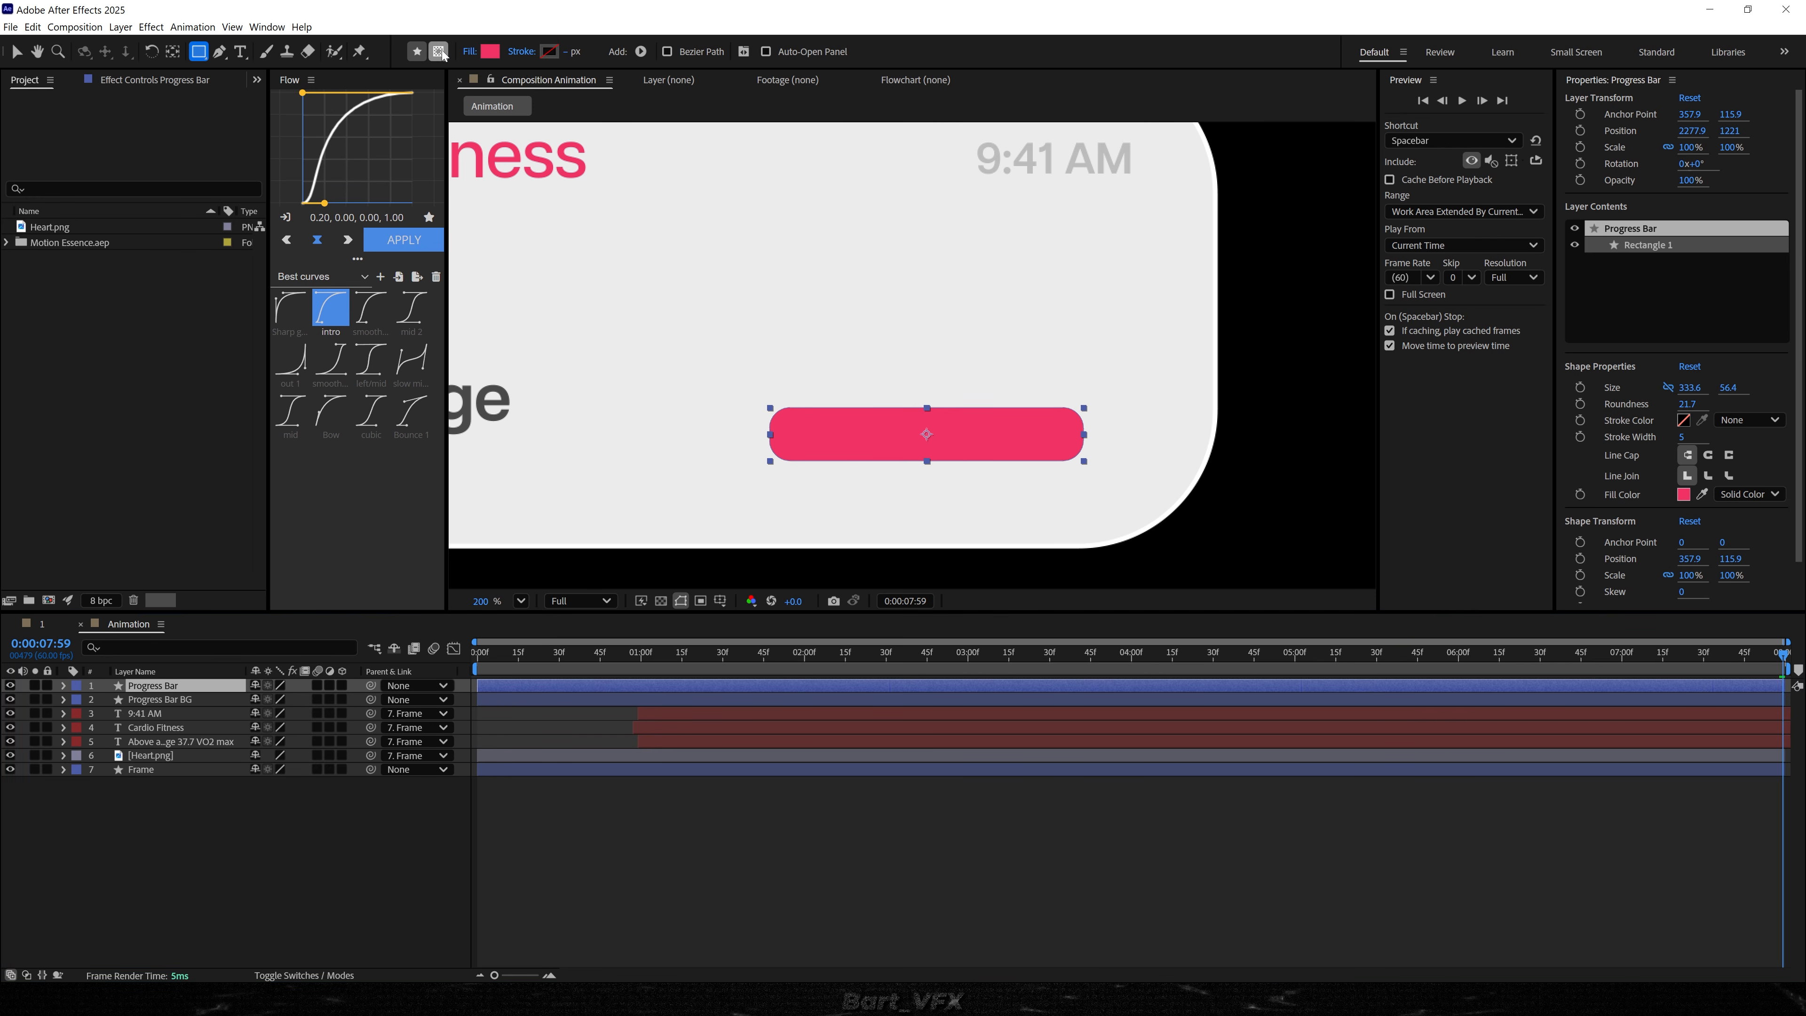
mouse_move(586, 307)
left_mouse_down()
mouse_move(833, 527)
mouse_move(1137, 548)
mouse_move(705, 544)
mouse_move(745, 540)
mouse_move(721, 540)
left_mouse_up()
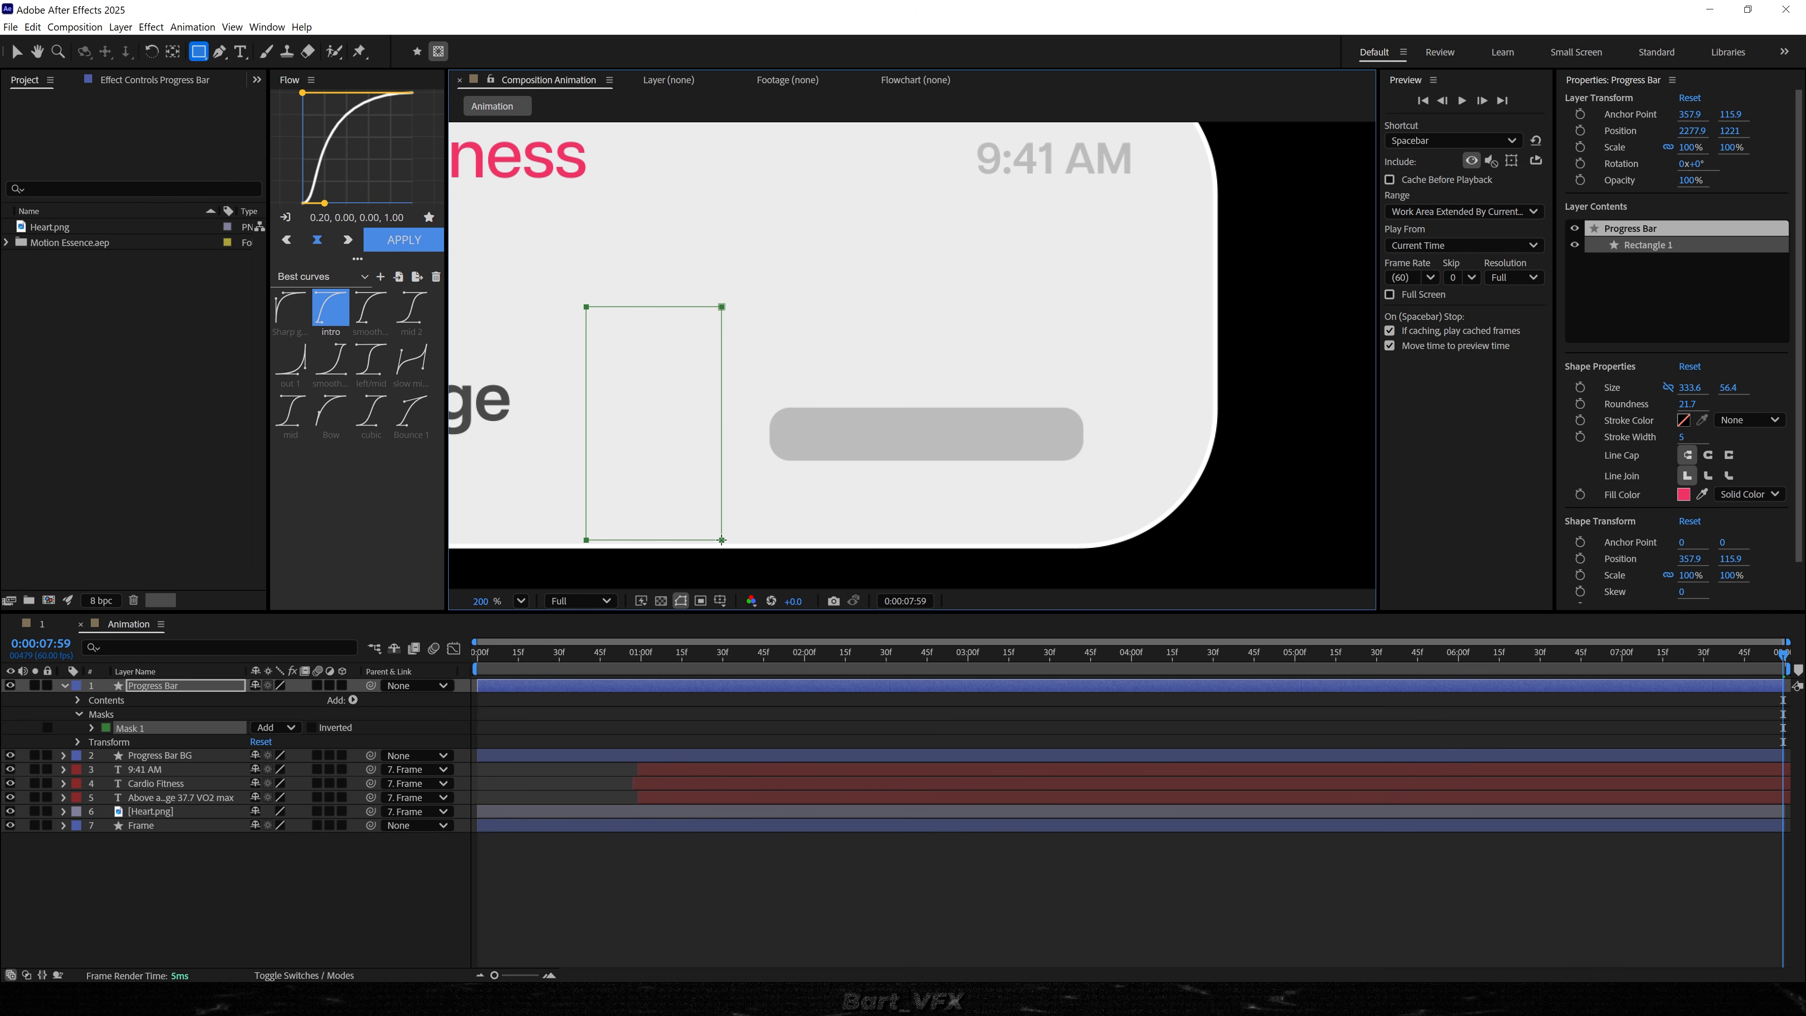
- Keyframe the mask path at about 1:20, and at 1:43 widen the mask rightward over about three fifths of the bar
left_click(92, 727)
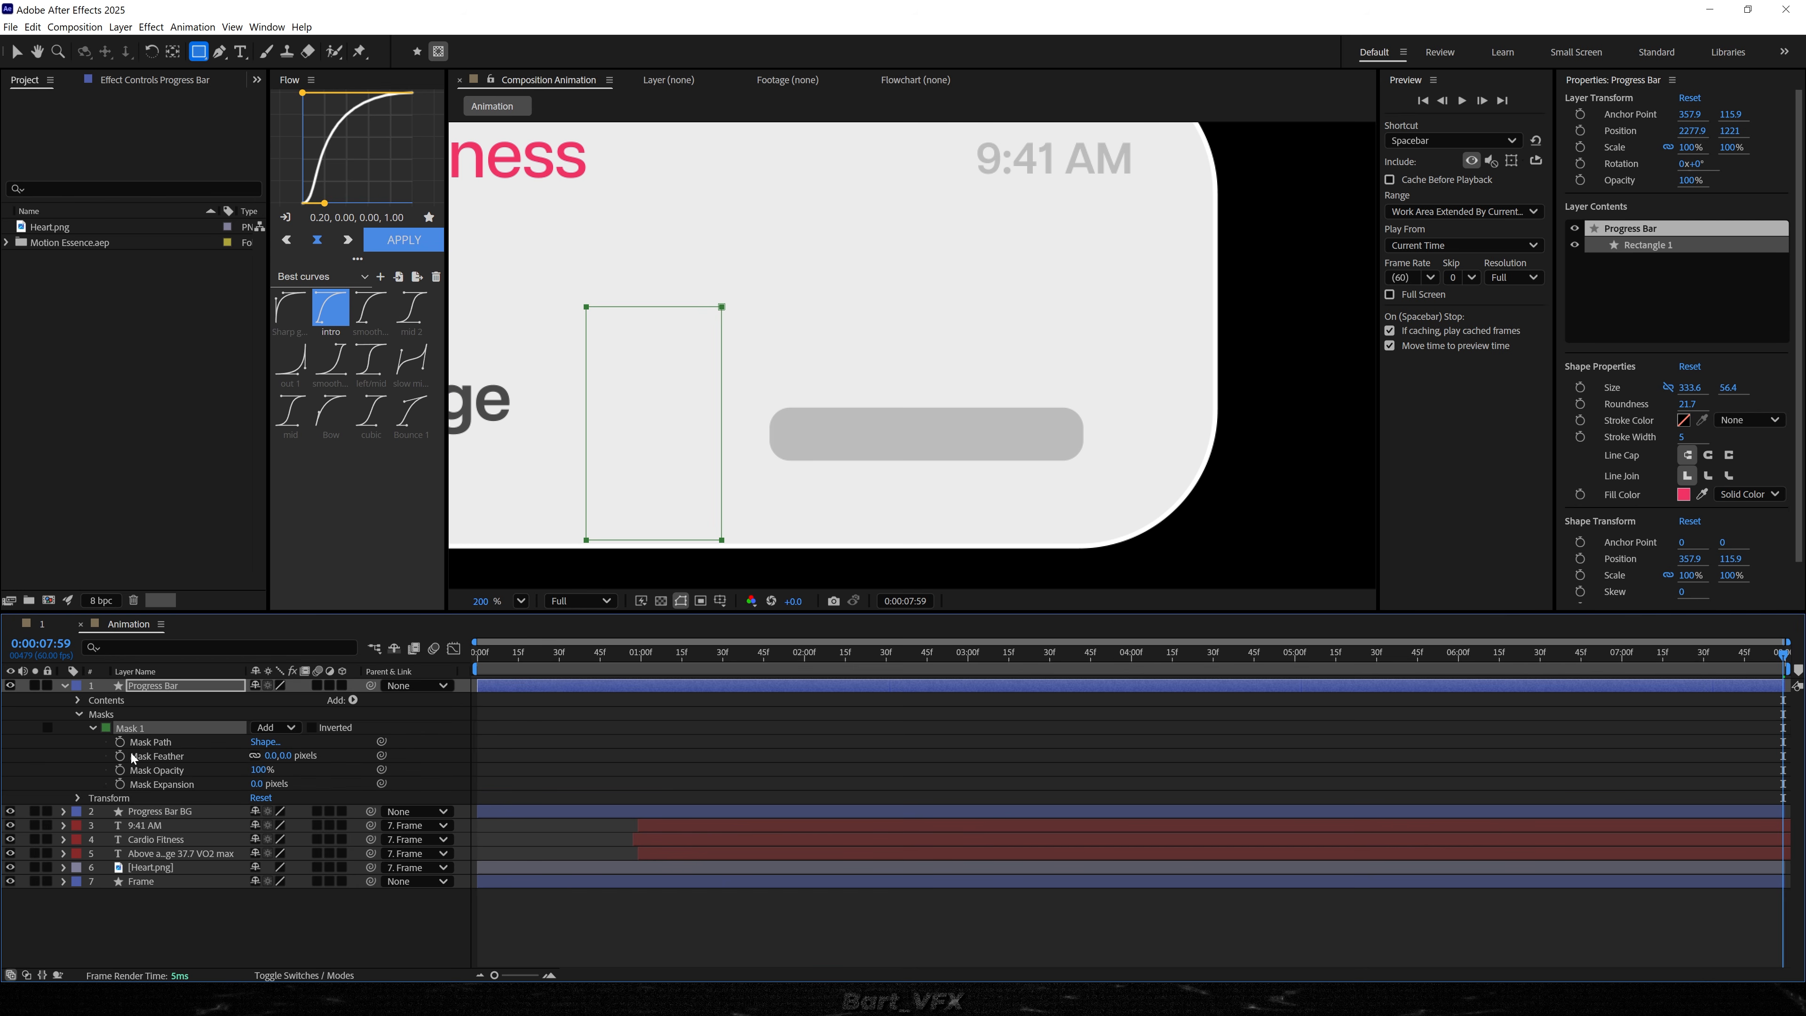
left_click(121, 742)
left_click_drag(1783, 741, 697, 741)
left_click_drag(706, 654, 758, 656)
key("v")
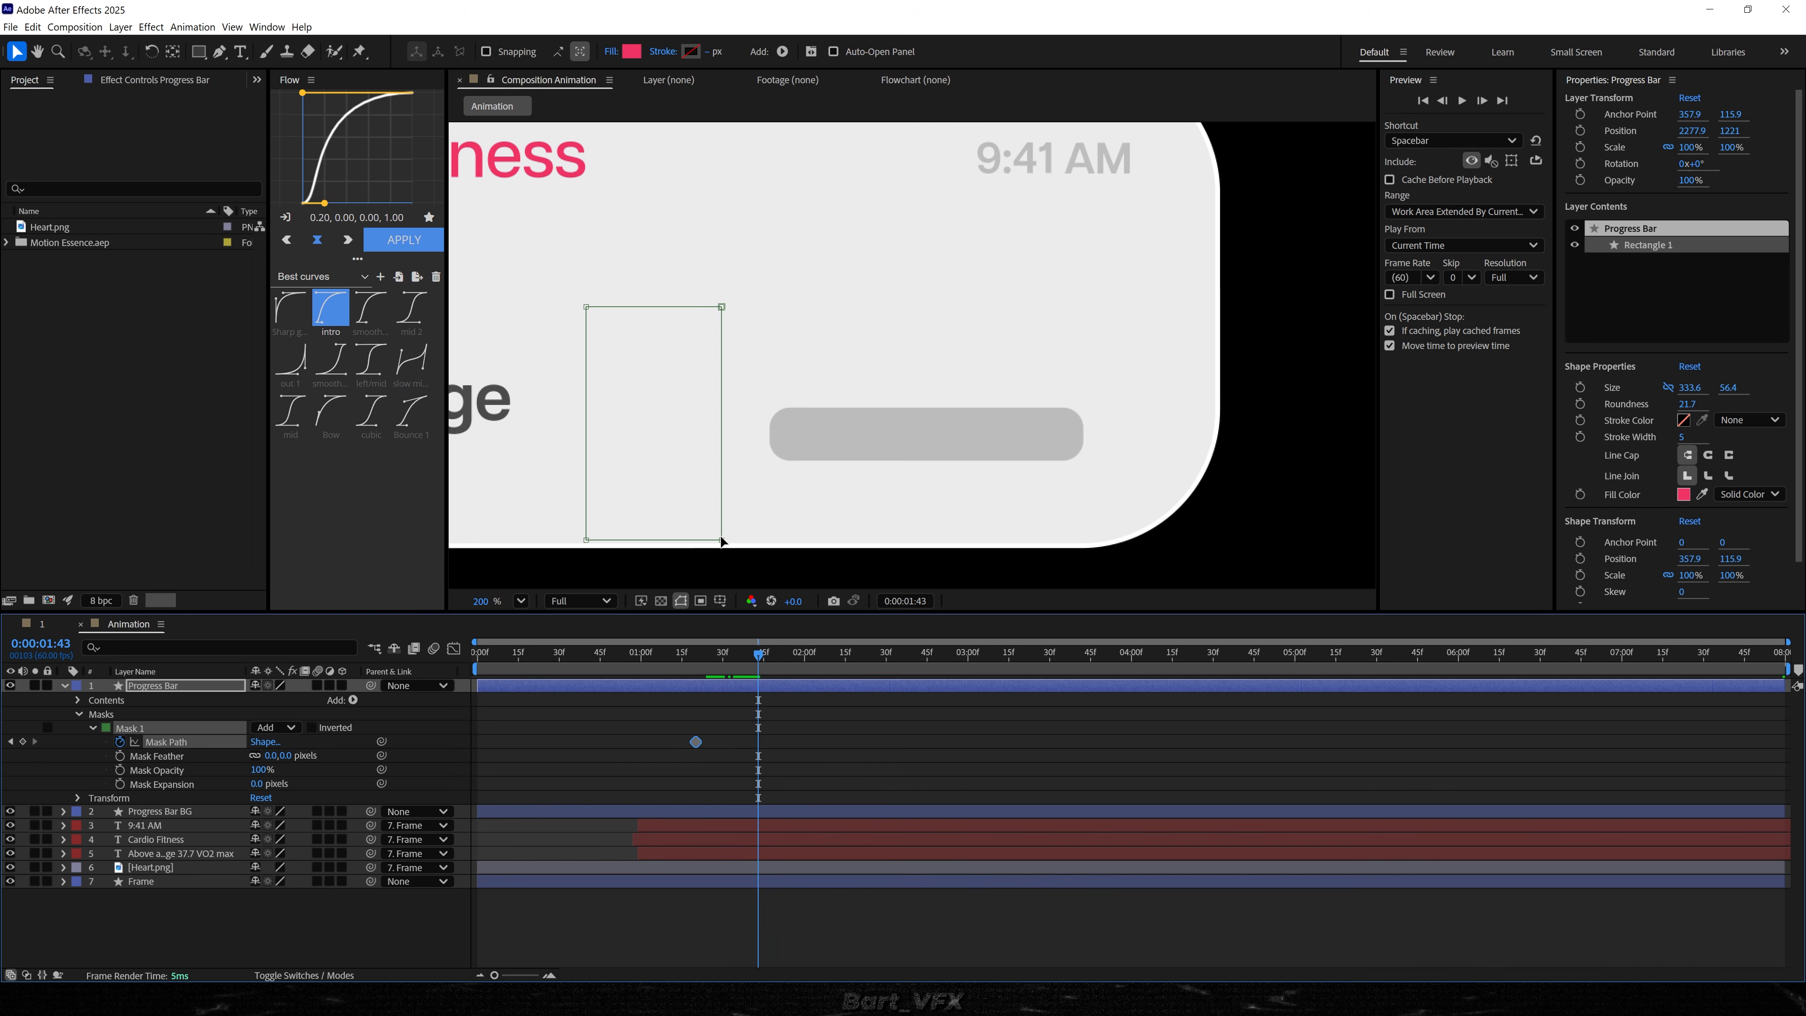
double_click(720, 540)
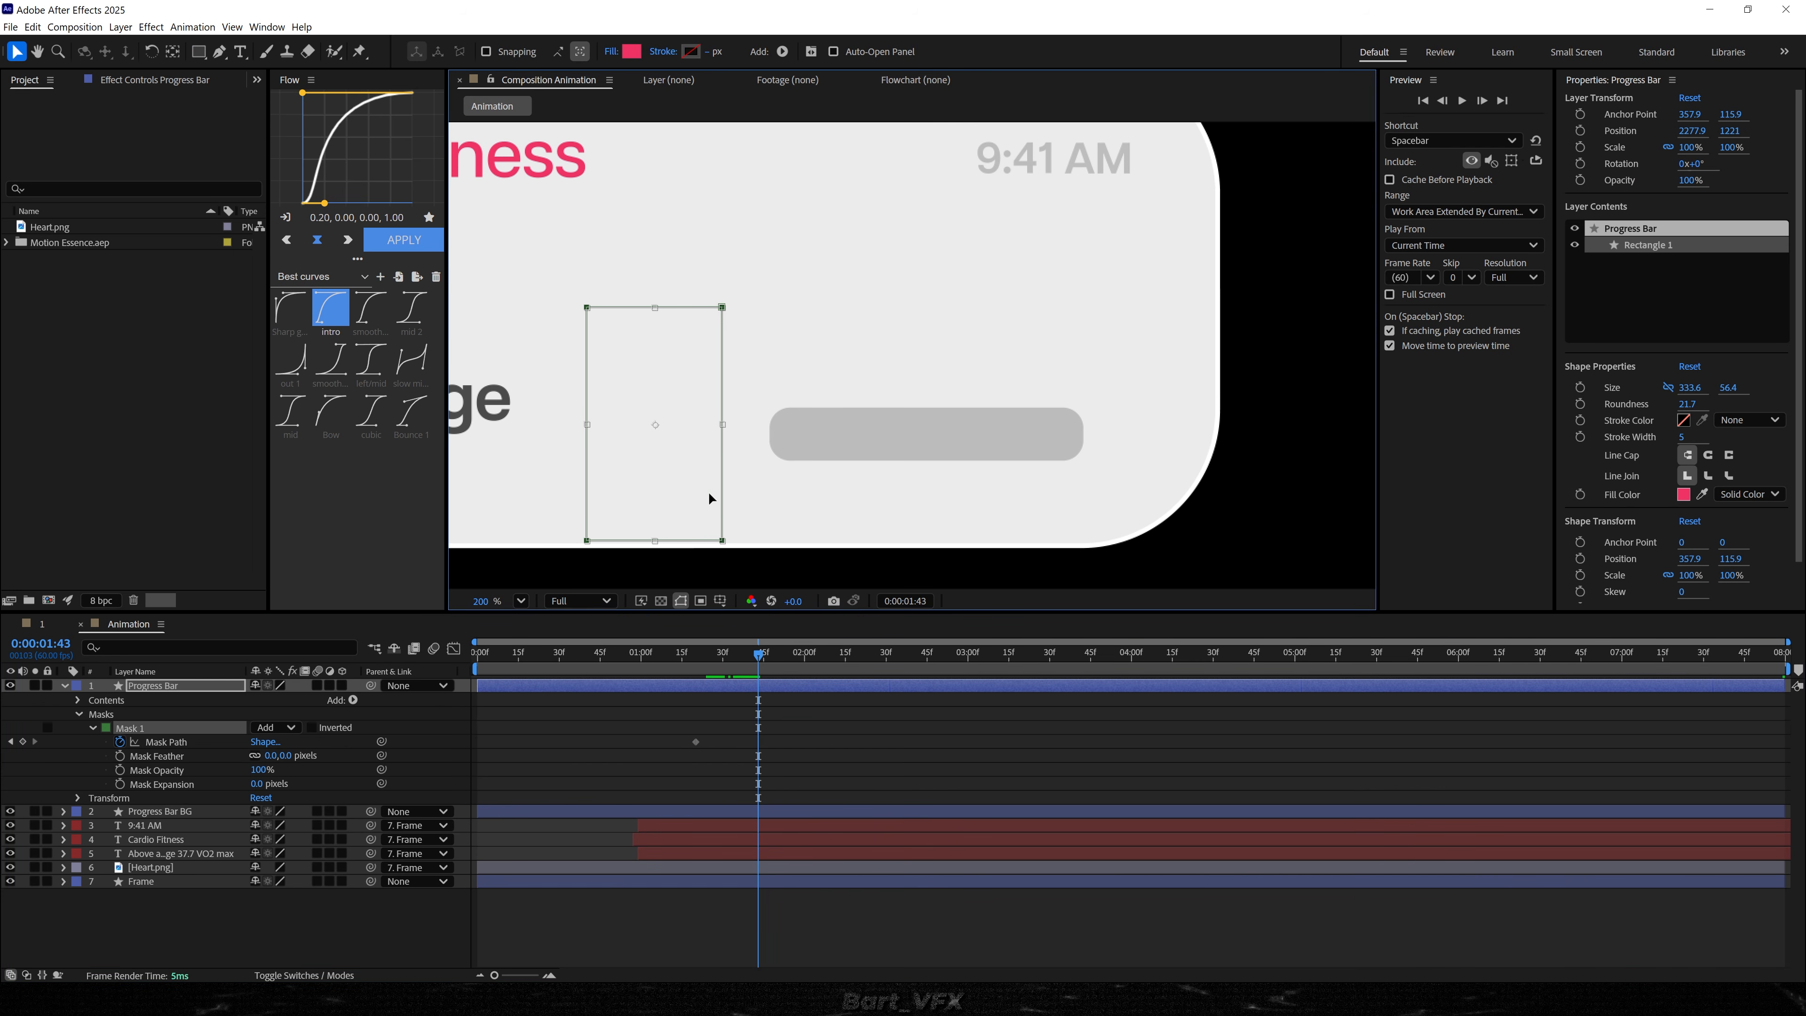
left_click_drag(722, 425, 969, 431)
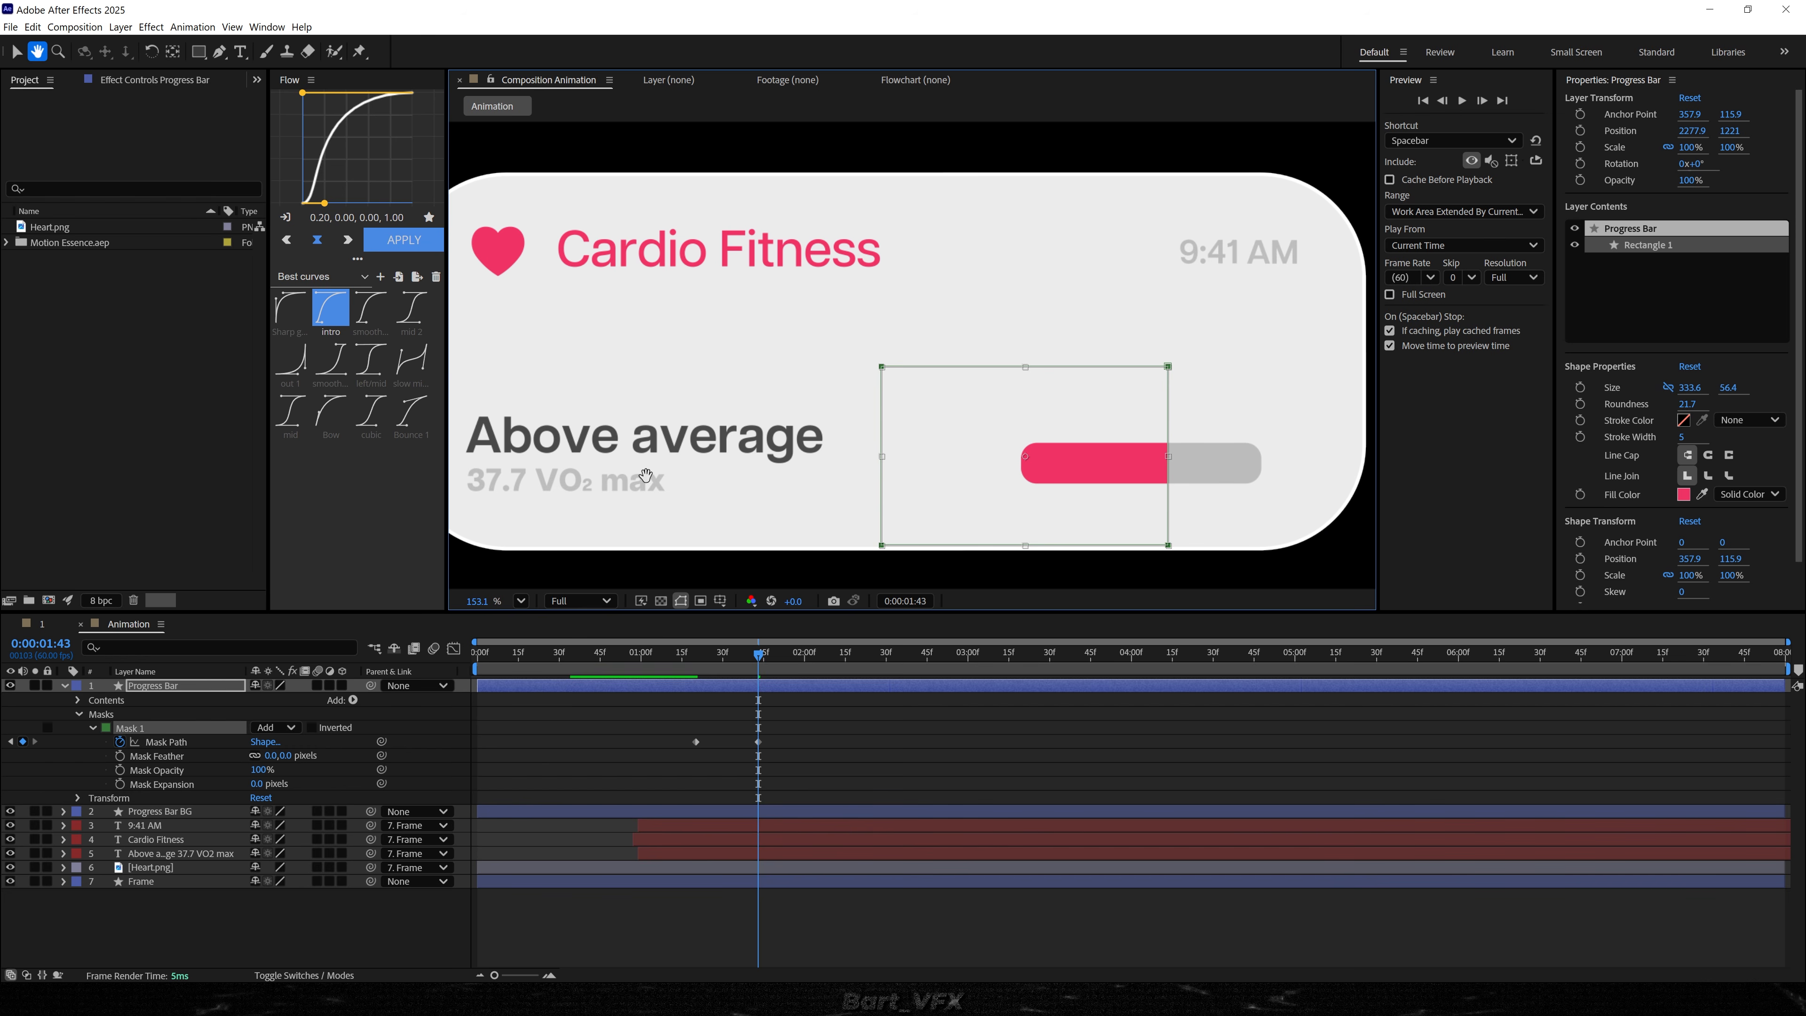
left_click_drag(895, 449, 688, 441)
scroll(996, 464, "up", 2)
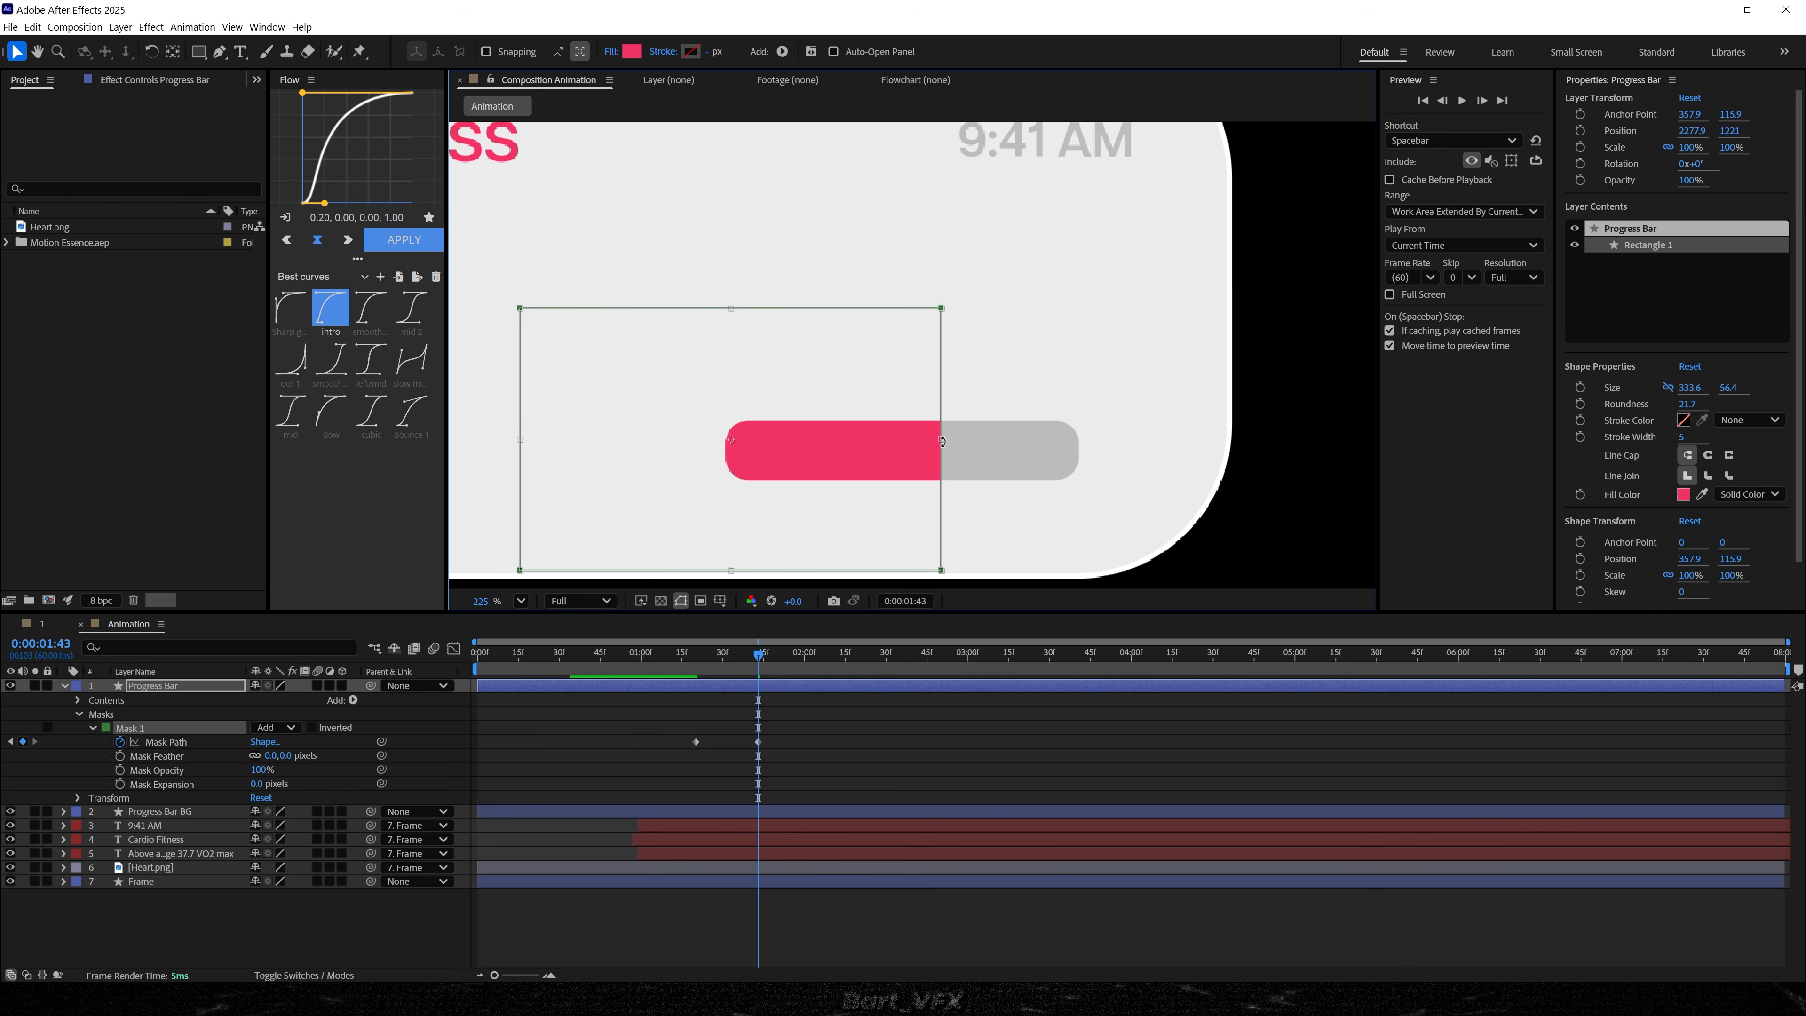
- Move the end mask path keyframe to about 4:55, ease both keyframes and reshape their speed curve
left_click_drag(758, 741, 682, 791)
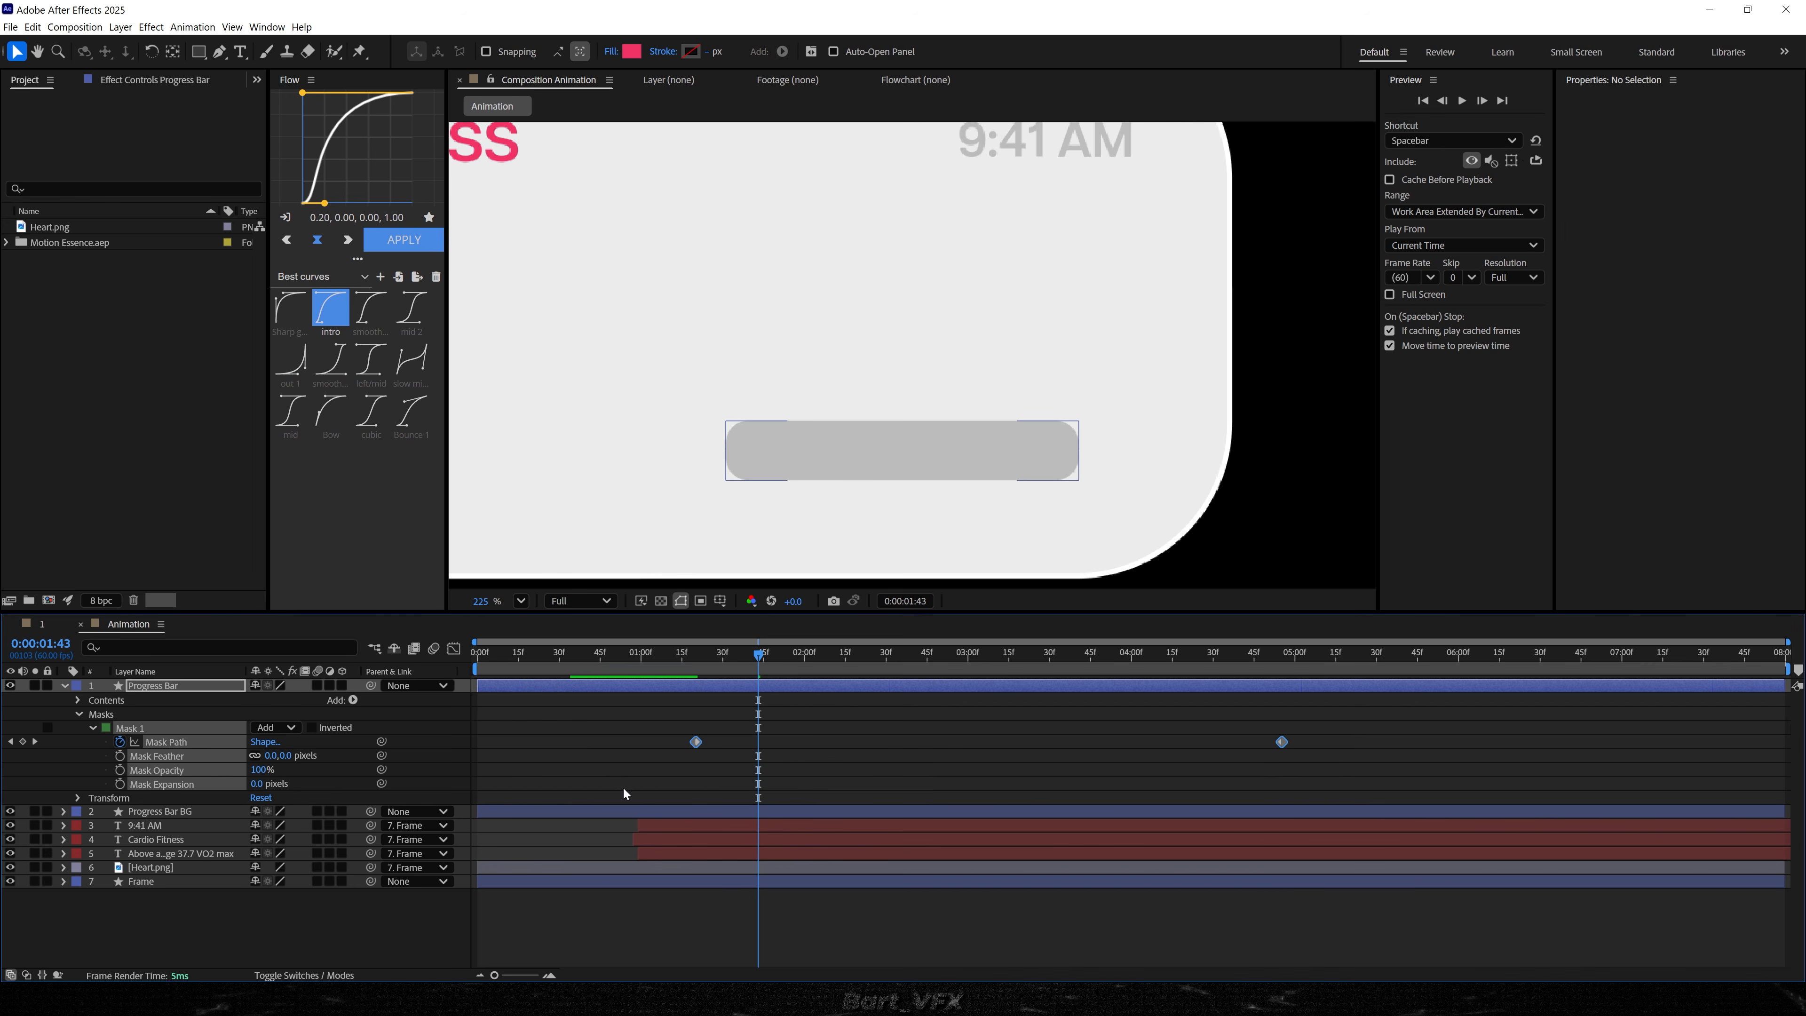
key("F9")
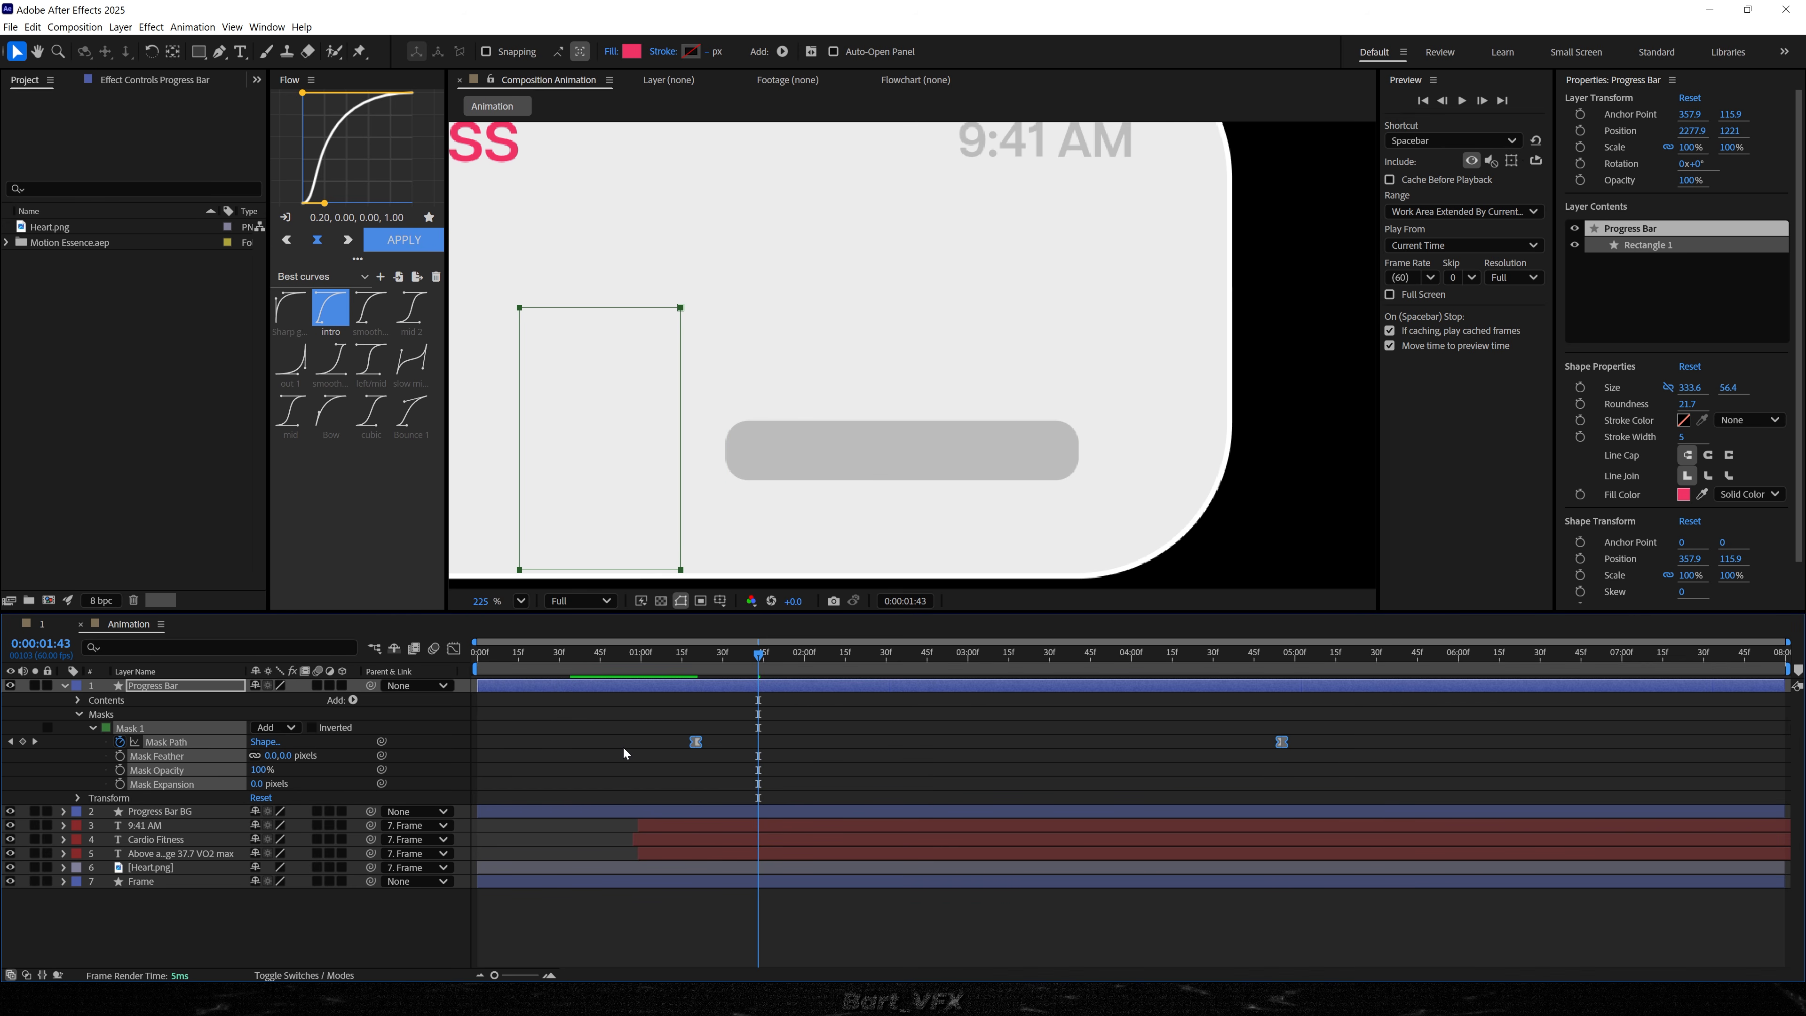
left_click(455, 650)
left_click_drag(1326, 905, 988, 924)
left_click_drag(792, 924, 776, 926)
- Shift the mask path keyframes to start just after 1:00 and end at about 3:17, and preview the bar filling
left_click_drag(1305, 701, 661, 666)
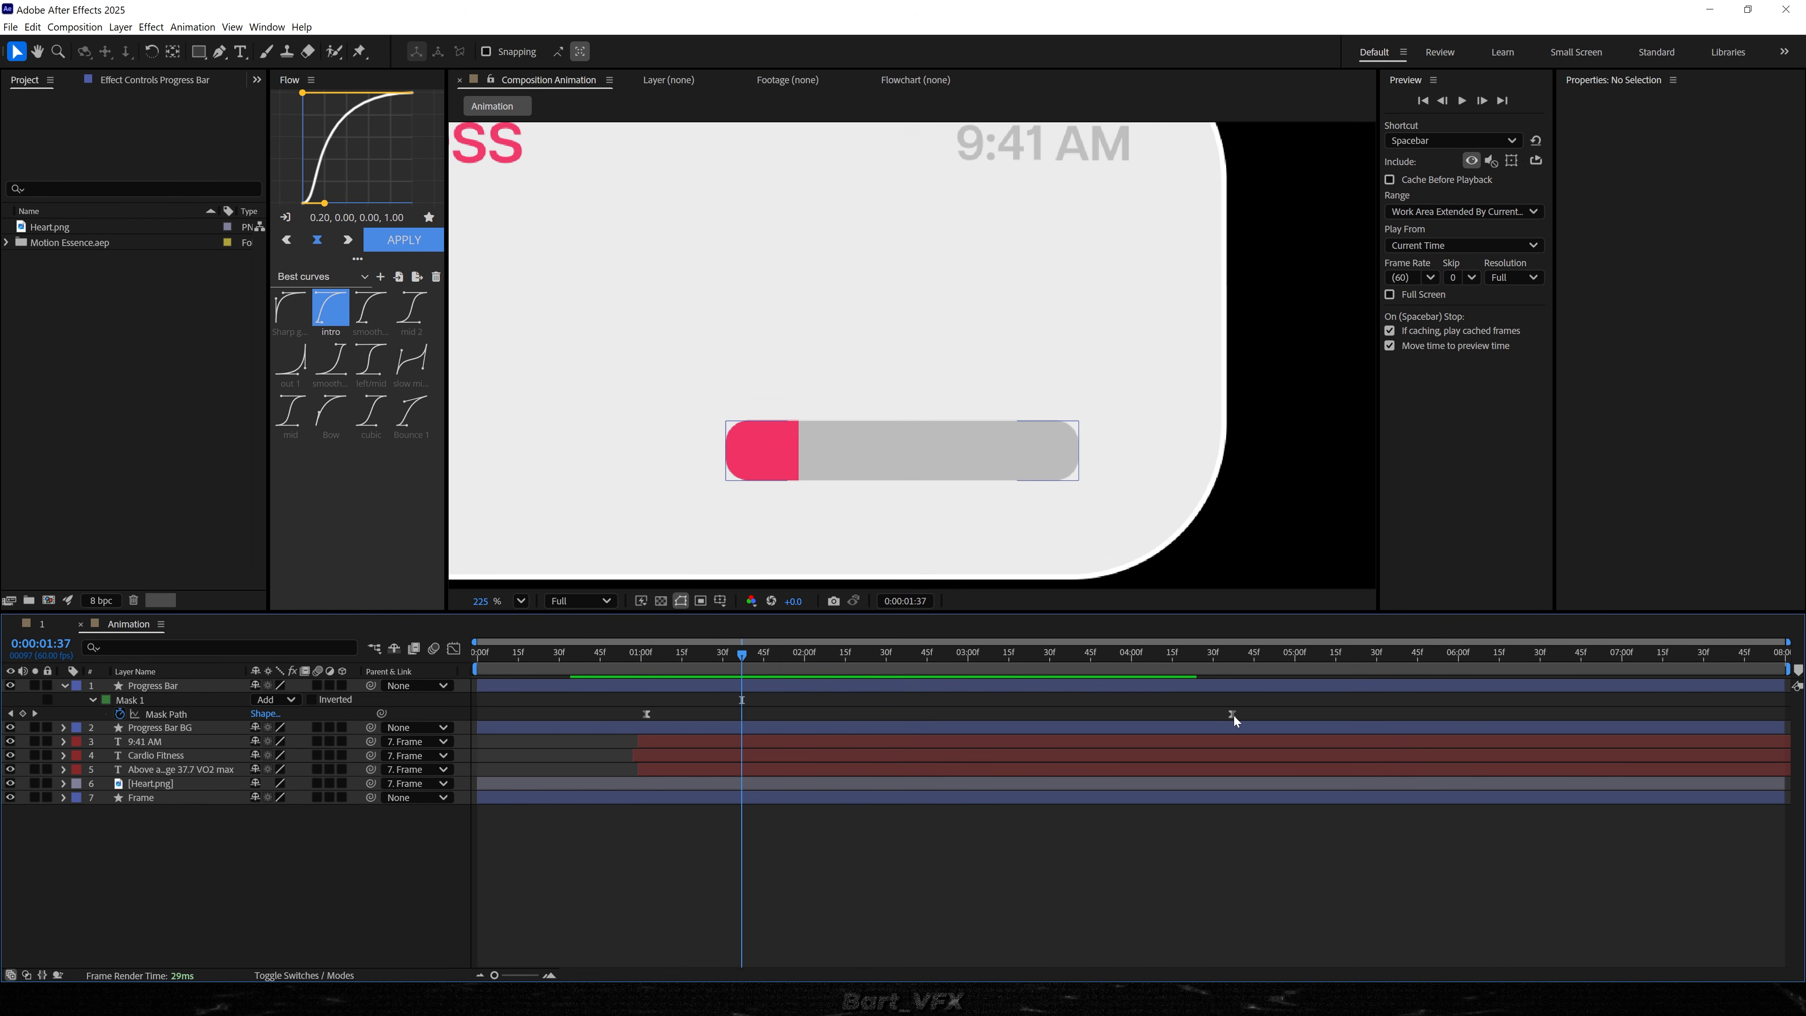
left_click_drag(1231, 714, 1014, 725)
left_click_drag(773, 658, 506, 655)
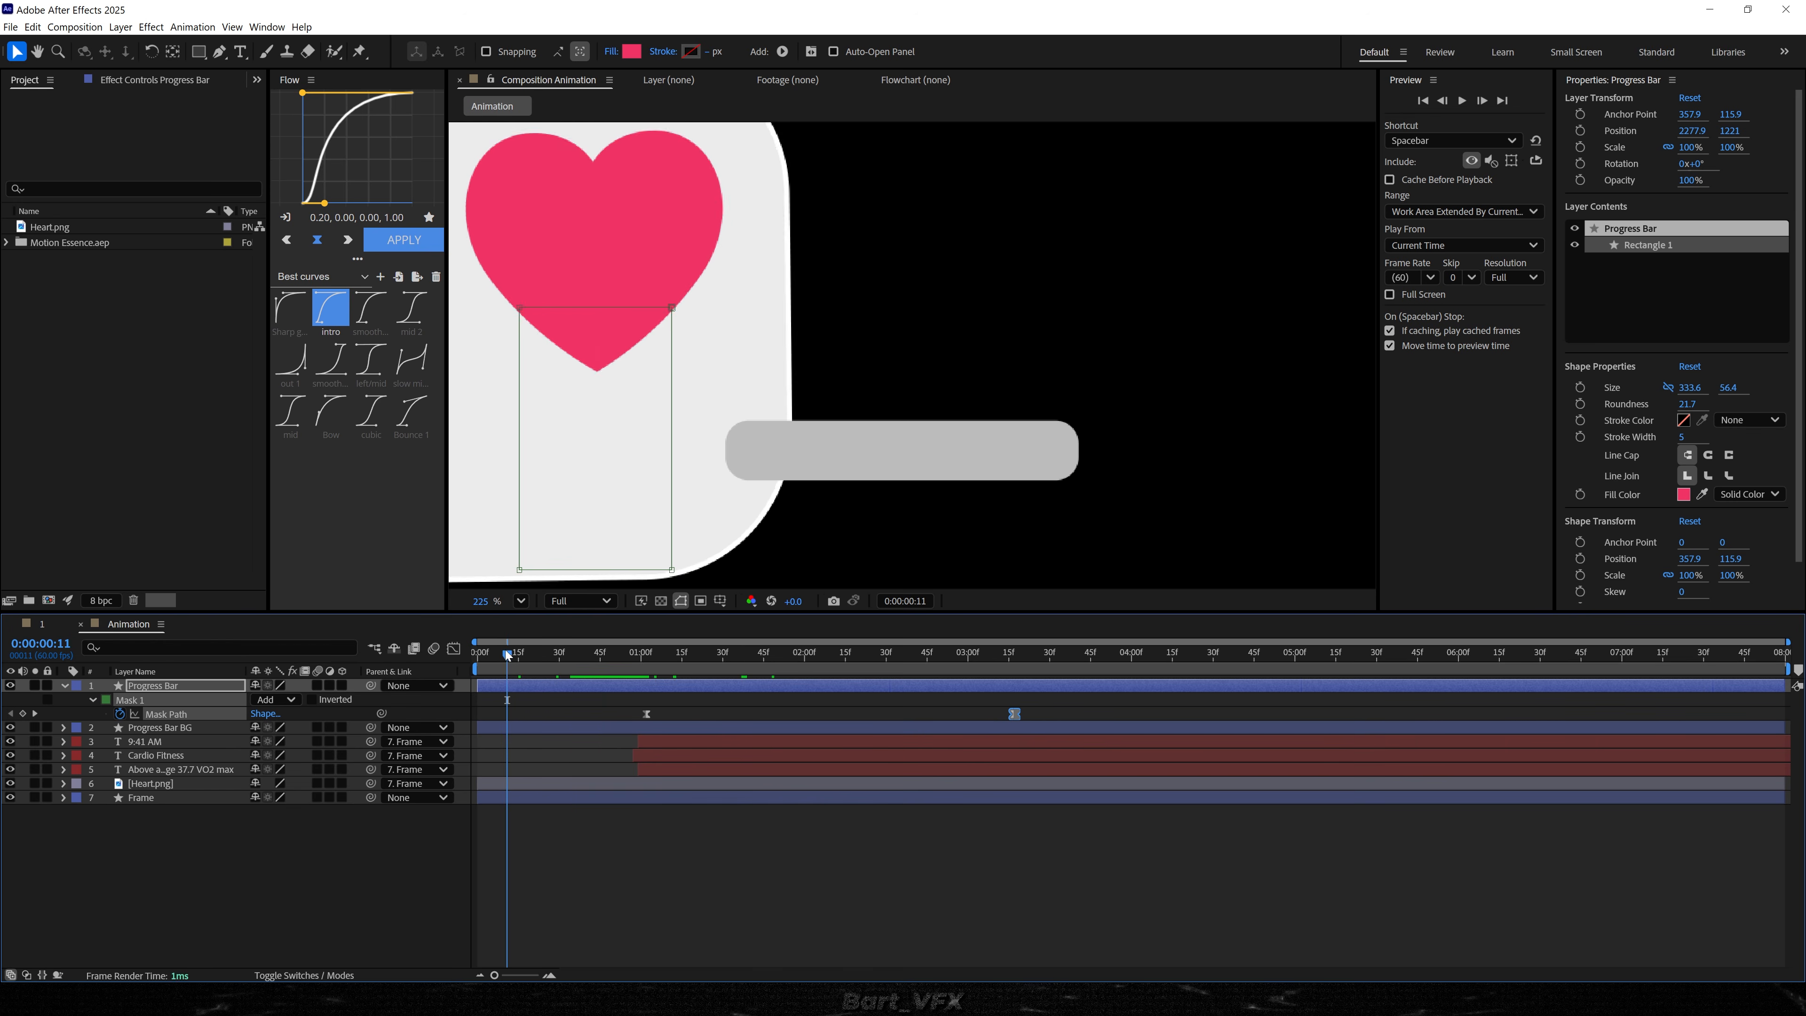
key("space")
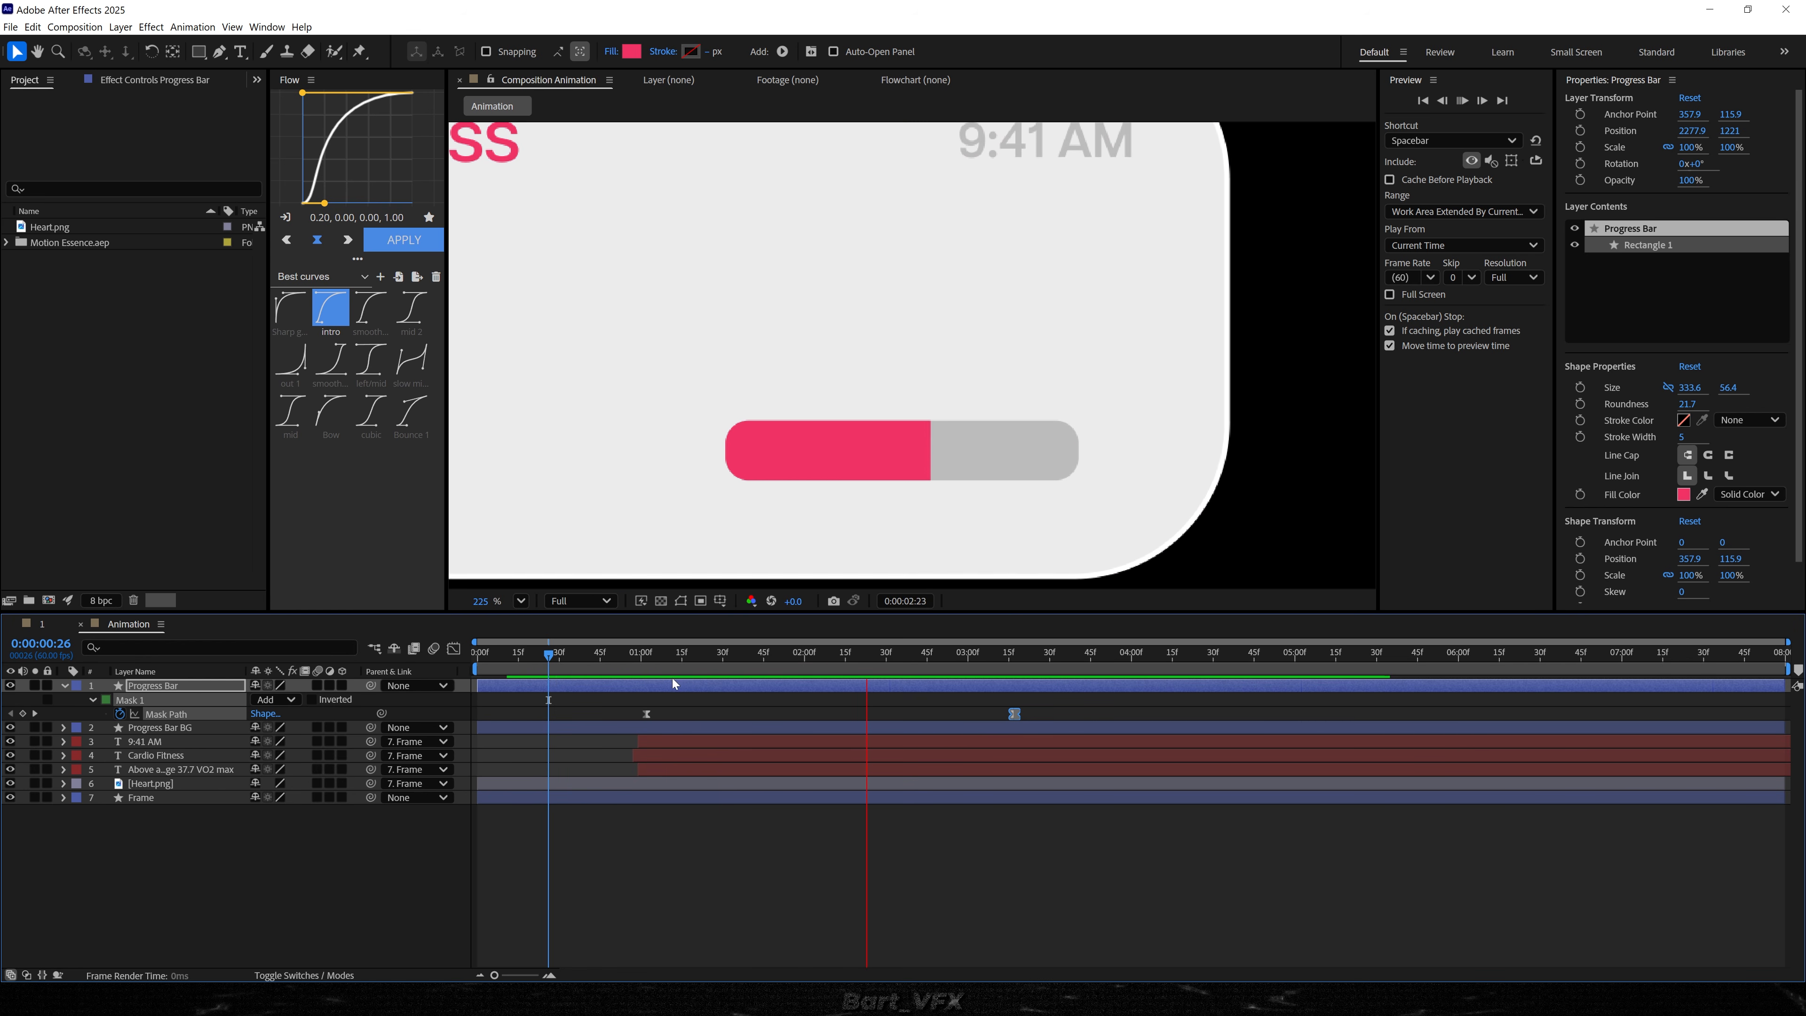
left_click_drag(722, 654, 629, 654)
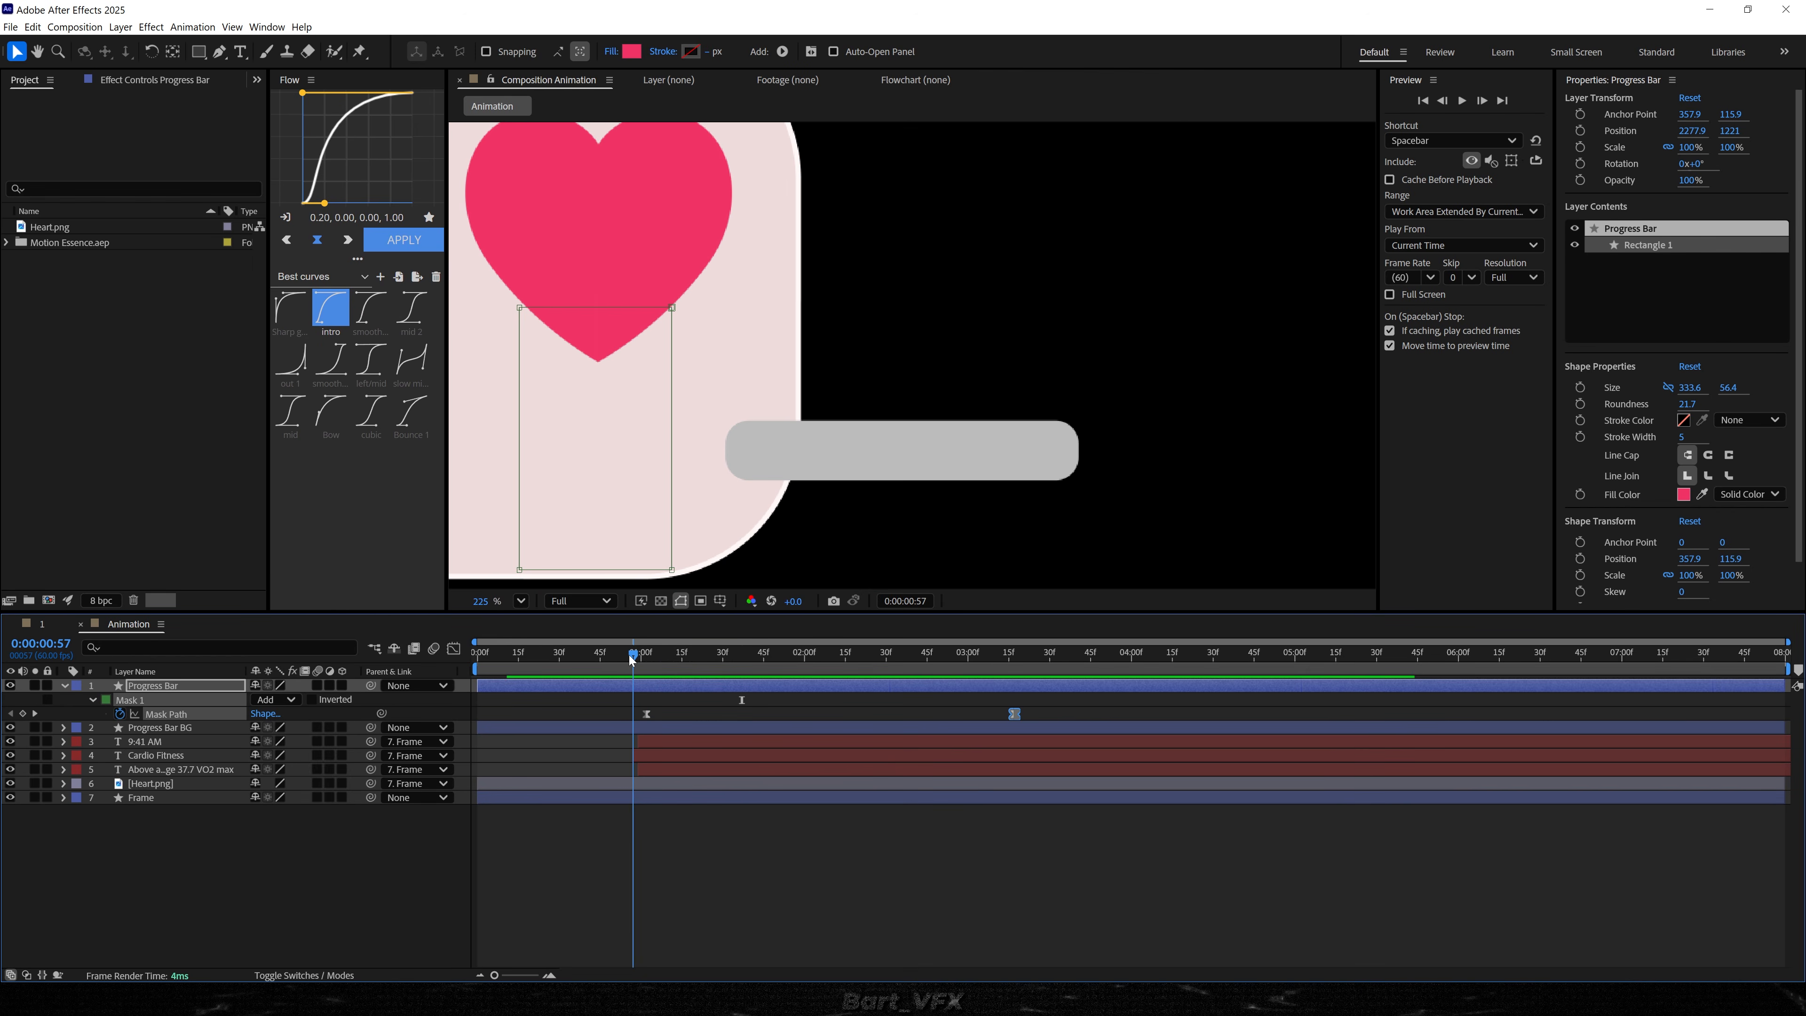
- Trim the start of the "Progress Bar" and "Progress Bar BG" layers to 0:57 and collapse their properties
left_click(624, 726, "shift")
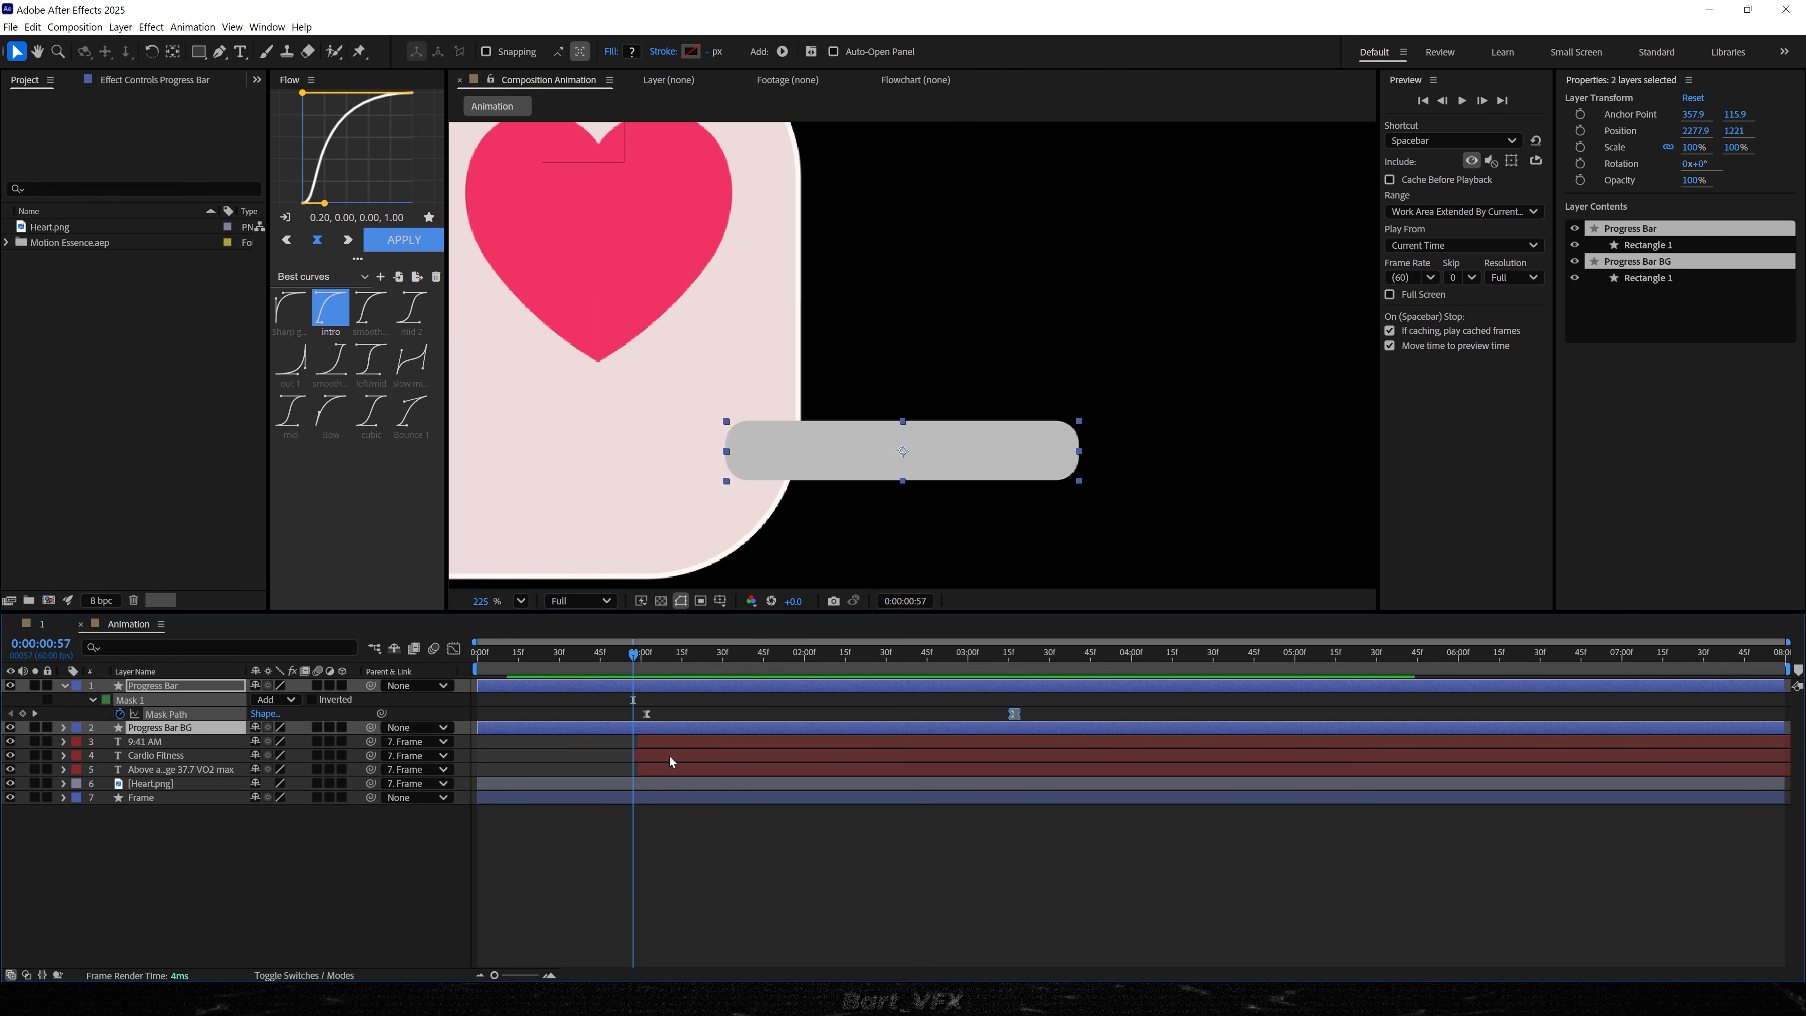
key("alt+bracketleft")
left_click(758, 860)
key("u")
key("shift+slash")
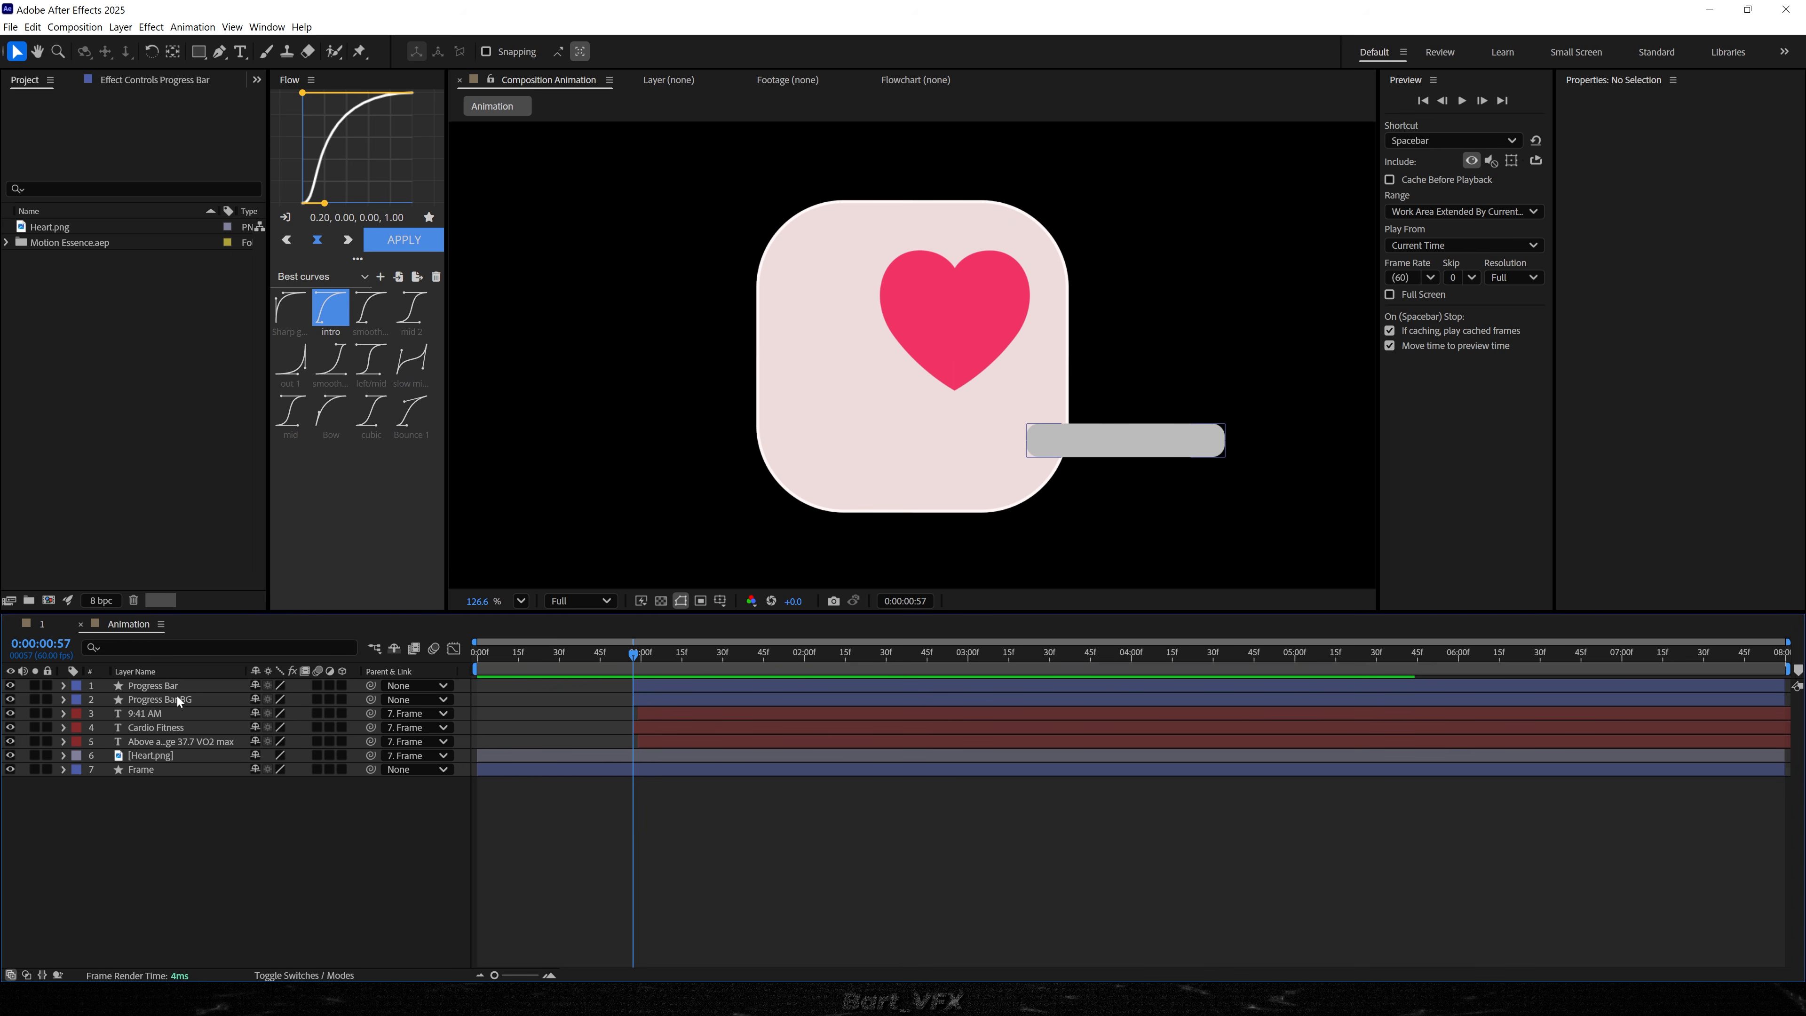
- Parent "Progress Bar" to "Progress Bar BG", and parent "Progress Bar BG" to the "Frame" layer
left_click_drag(369, 686, 185, 701)
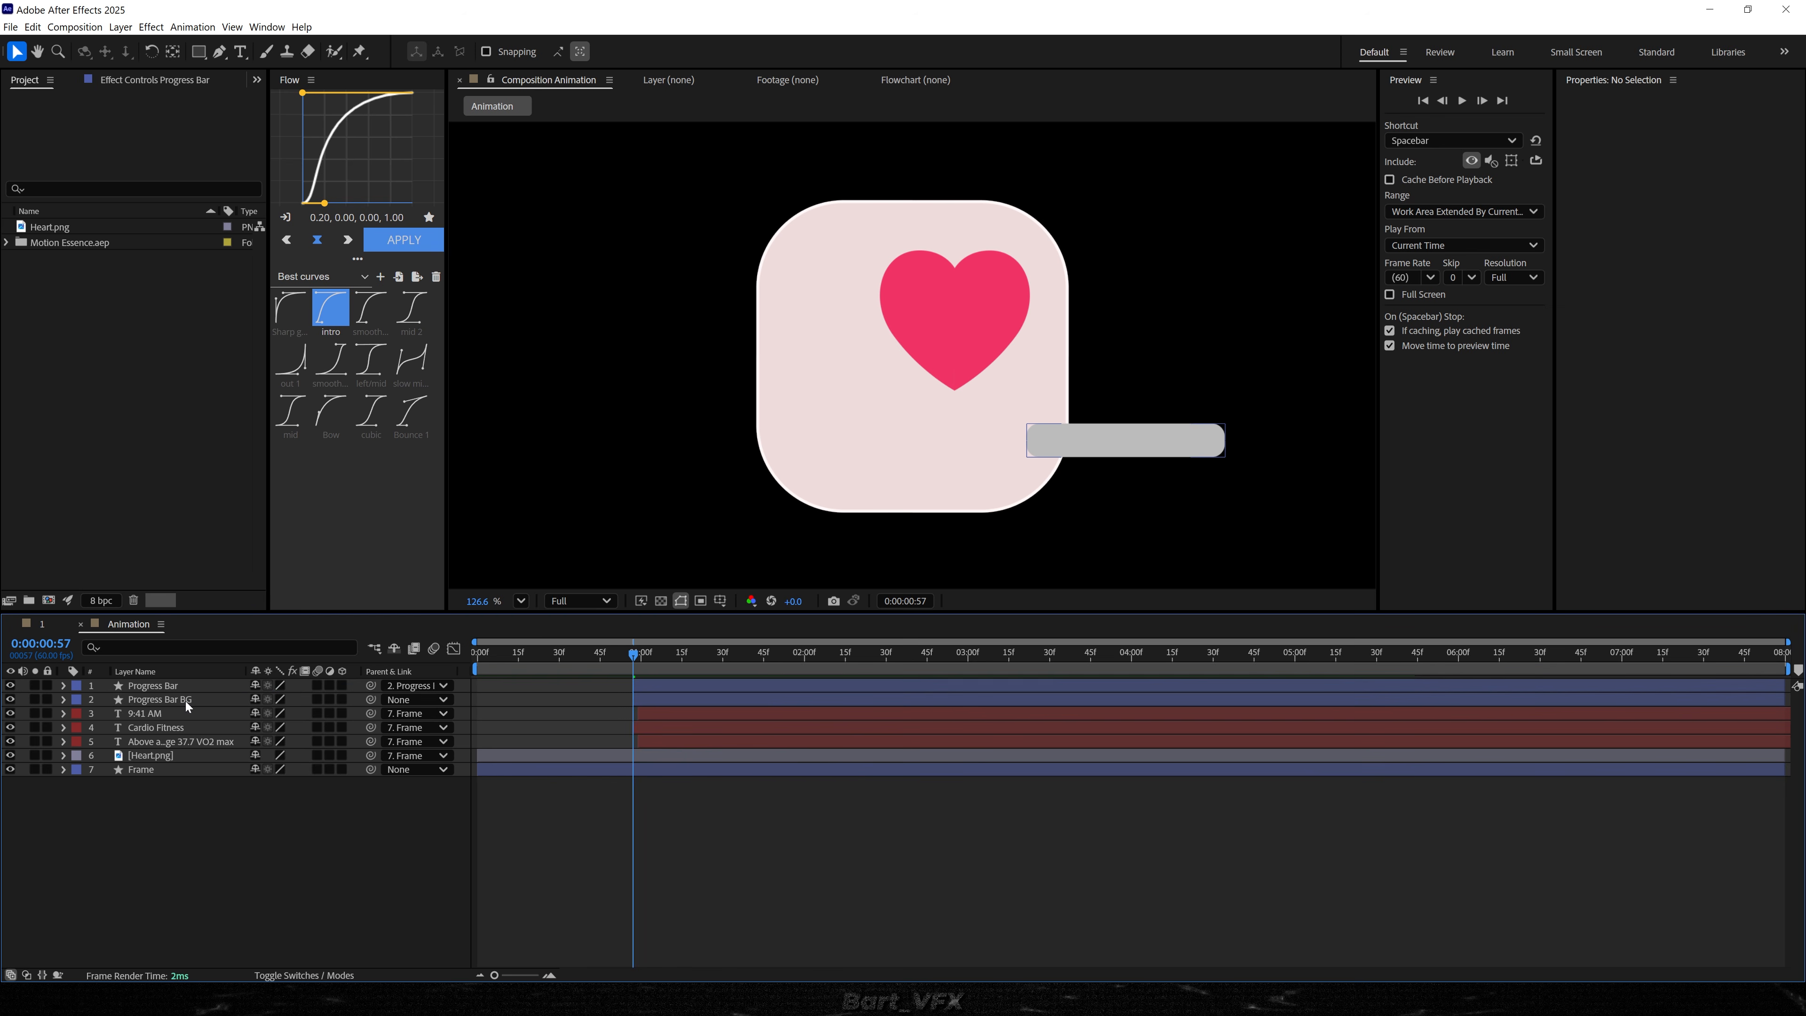
left_click(184, 701)
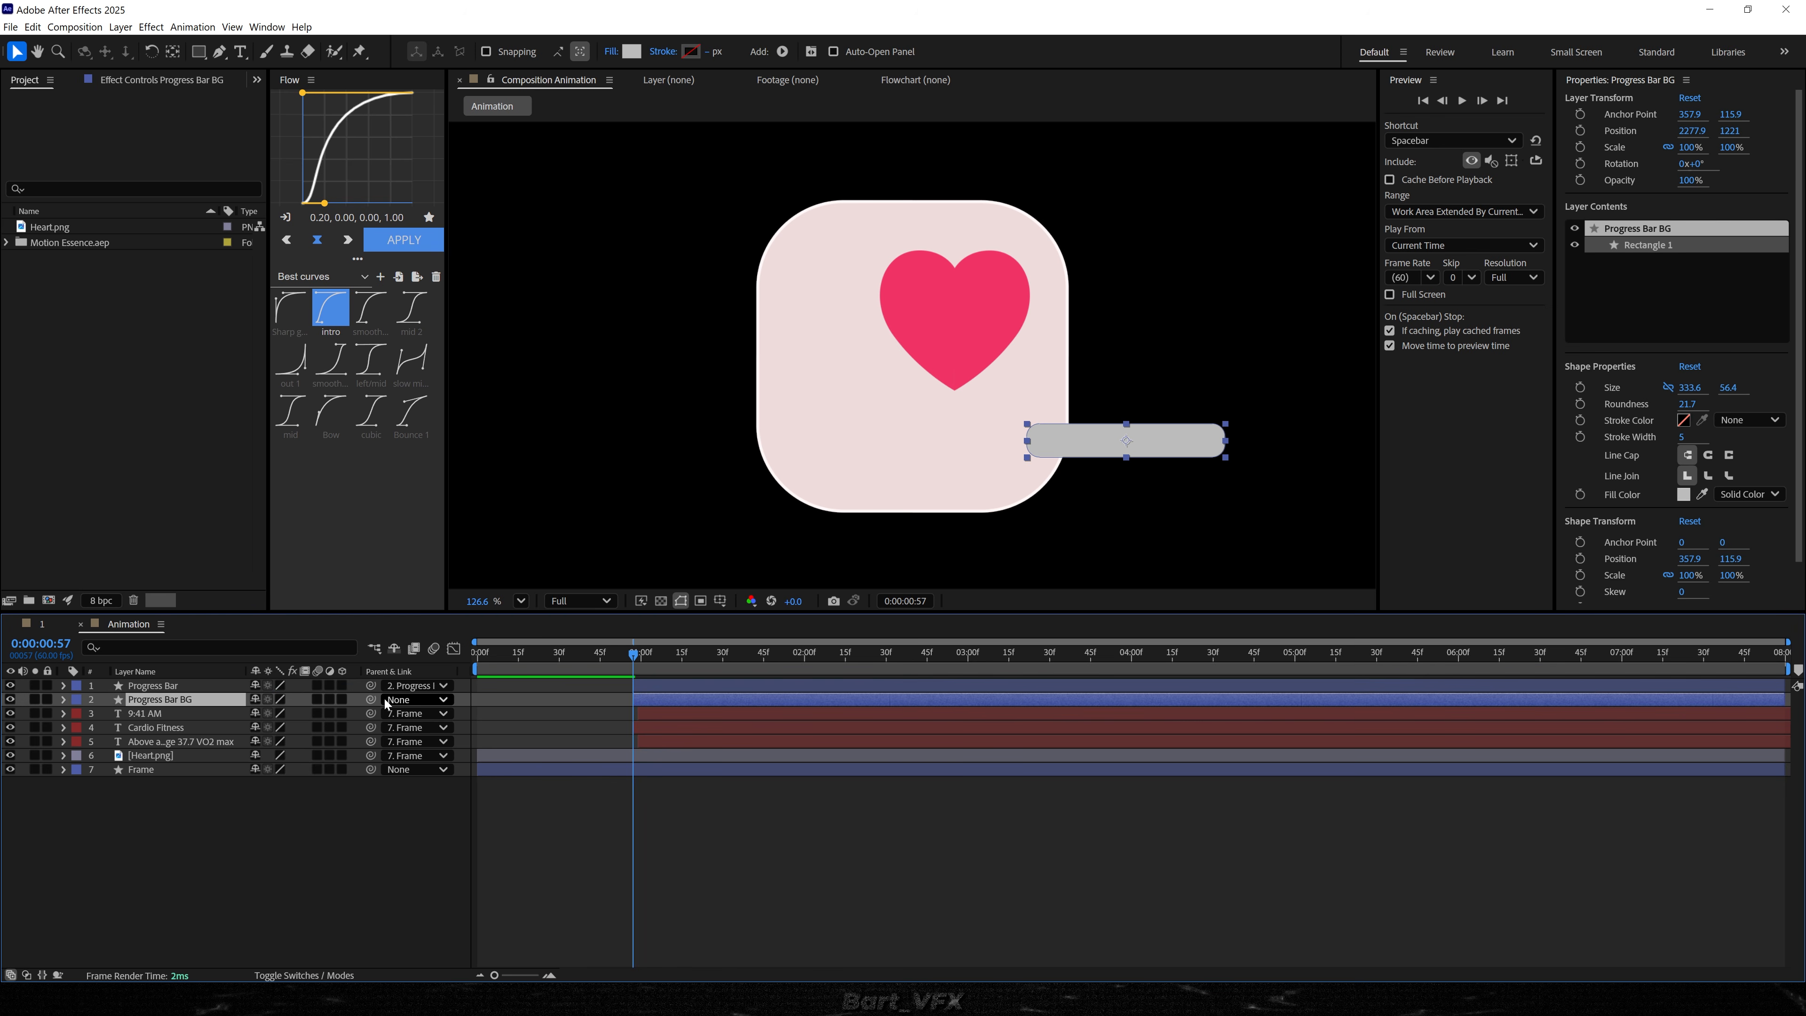
left_click_drag(370, 700, 213, 771)
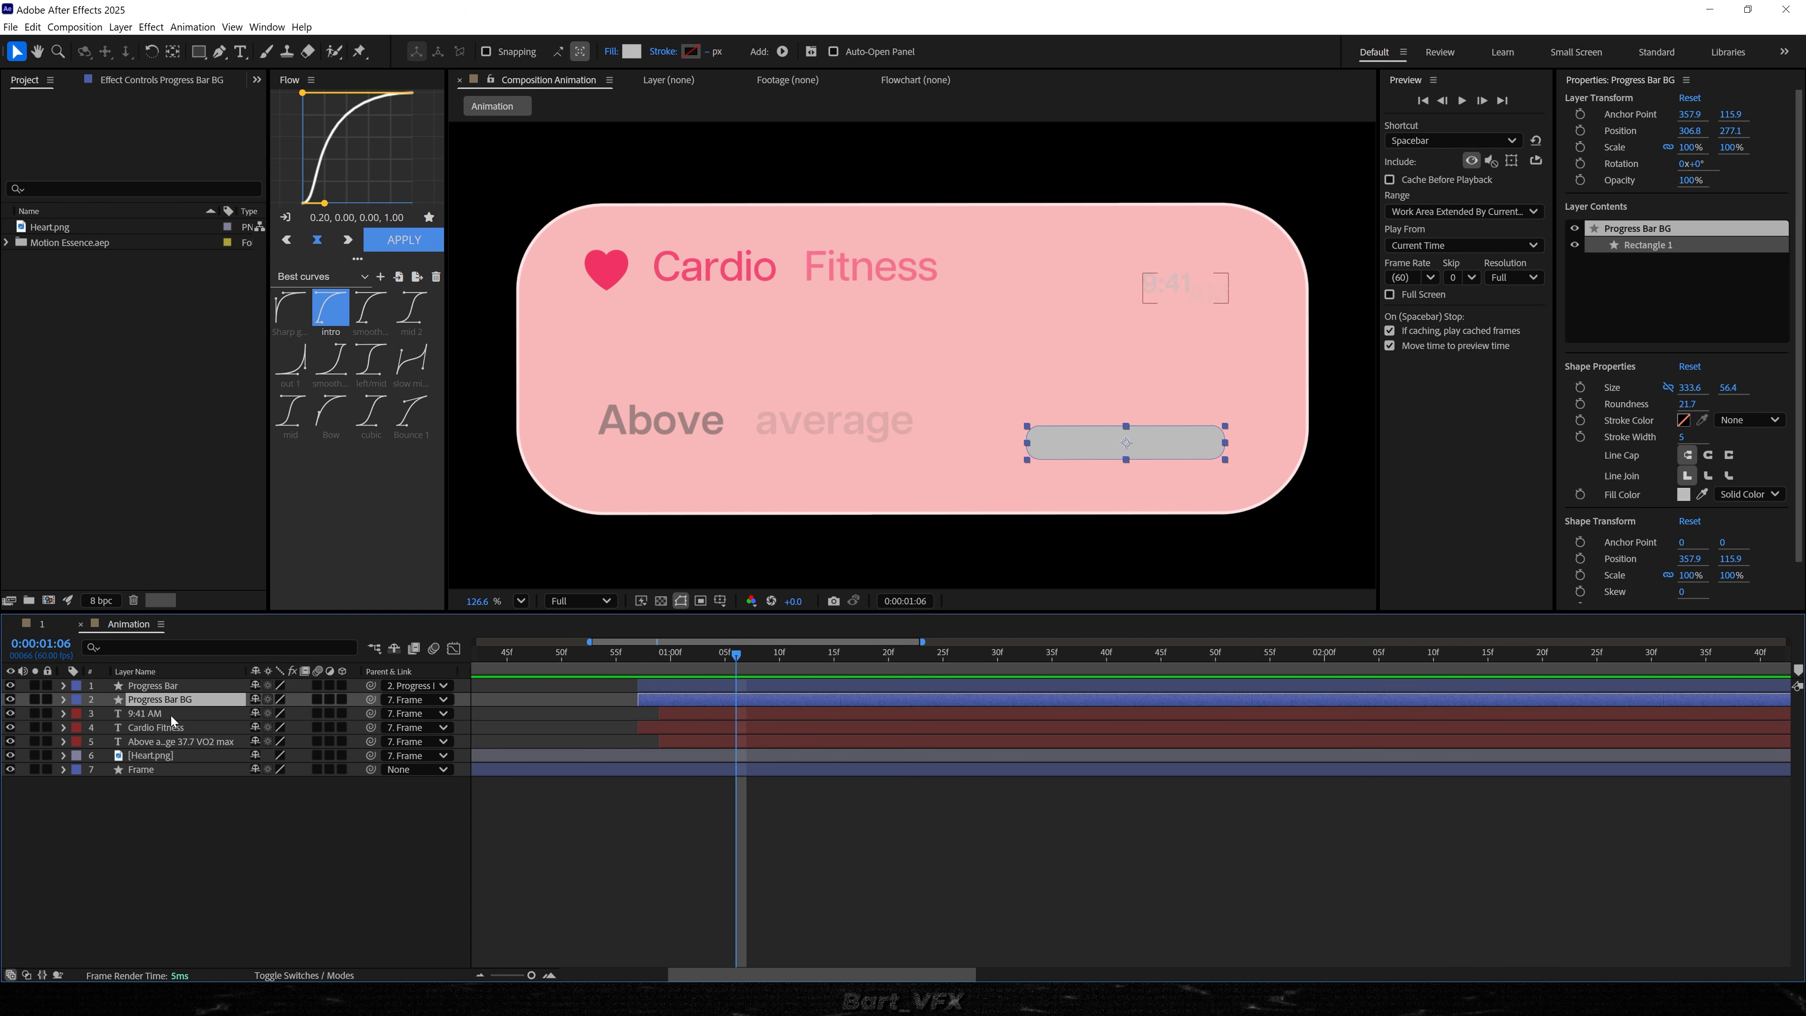
- Animate the "Progress Bar BG" scale from 0% at 0:57 to 100% at 1:06 and preview it
key("alt+shift+s")
key("Page_Up")
key("Page_Up")
key("Page_Up")
key("Page_Up")
key("Page_Up")
key("Page_Up")
key("Page_Up")
key("Page_Up")
key("Page_Up")
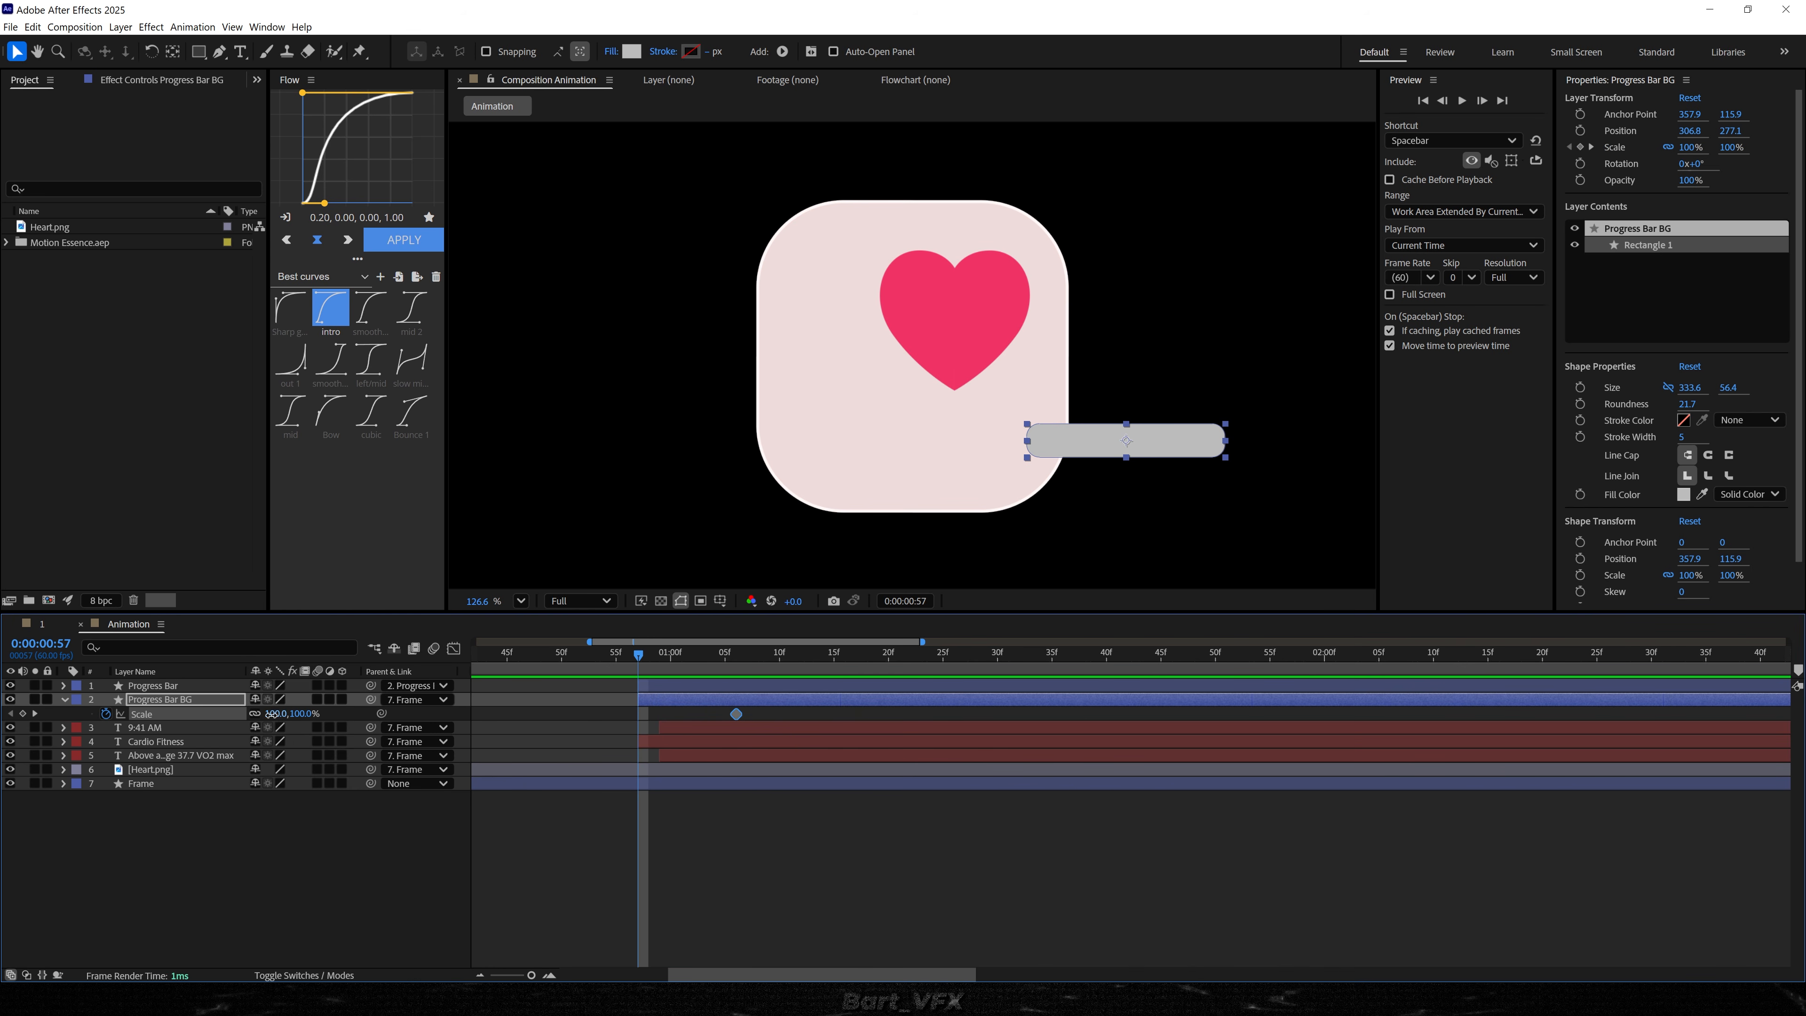
left_click_drag(272, 713, 275, 714)
left_click(275, 713)
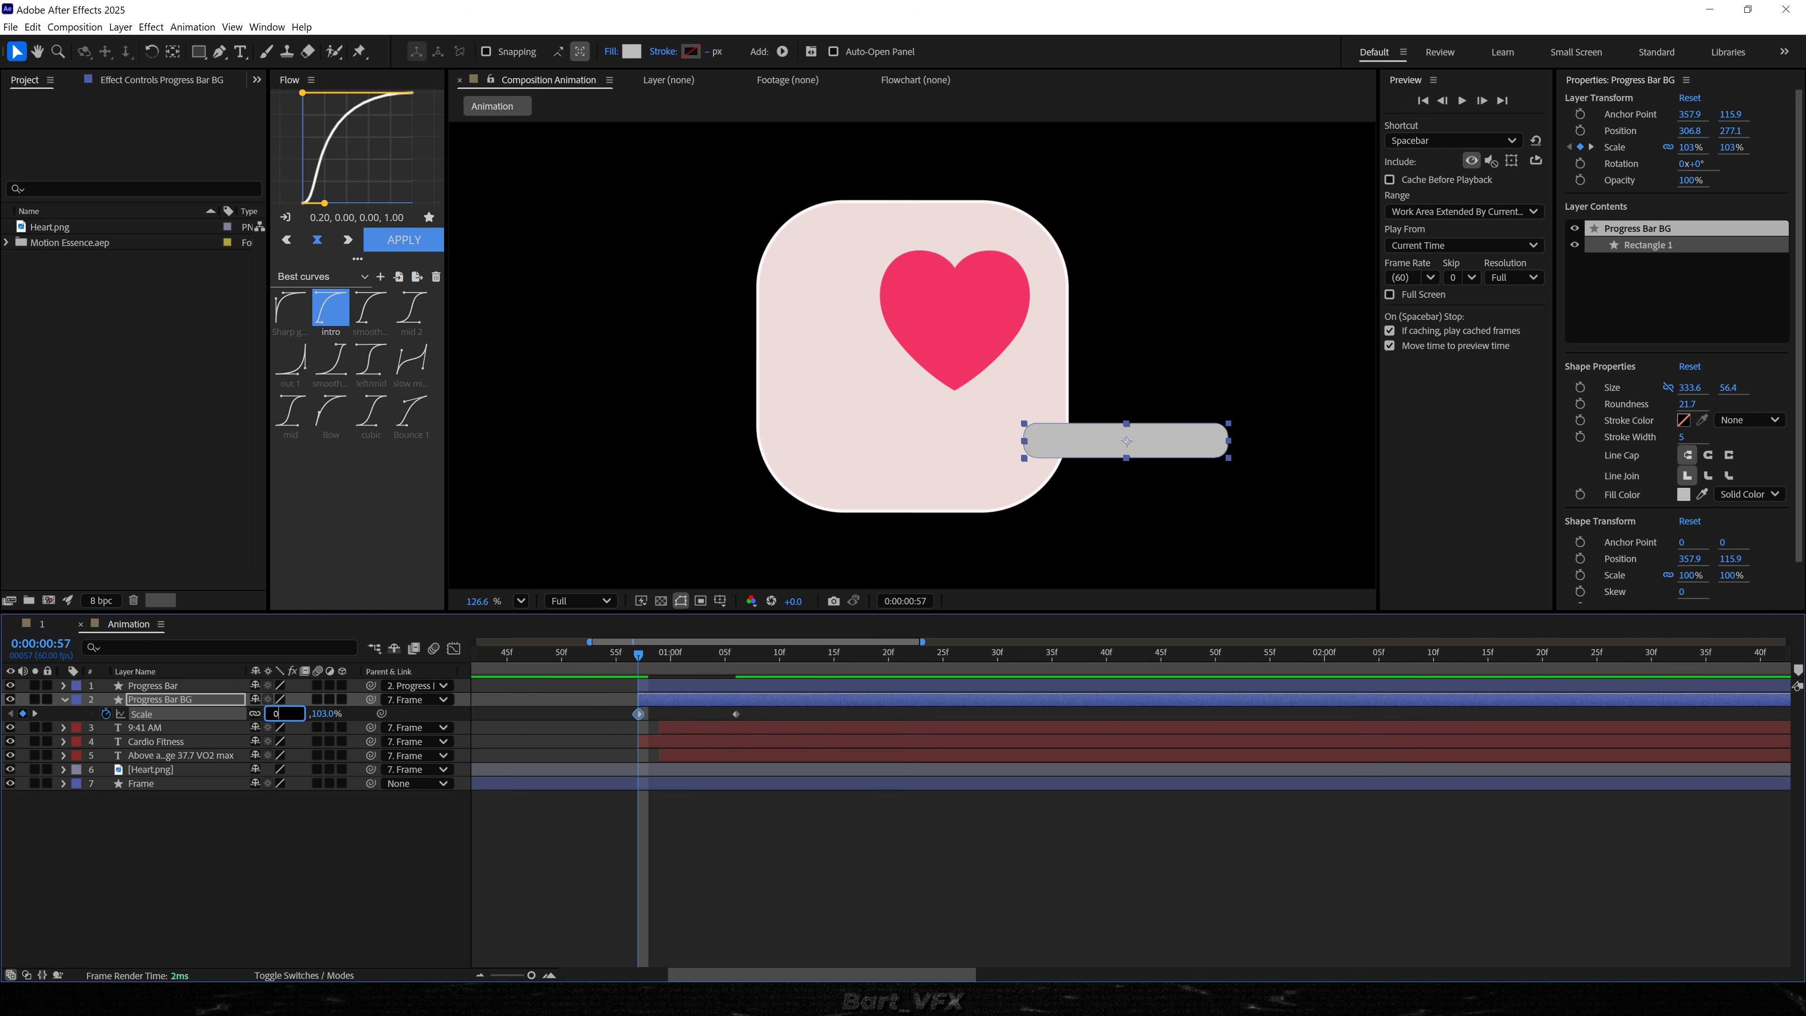
type("0")
key("Return")
key("space")
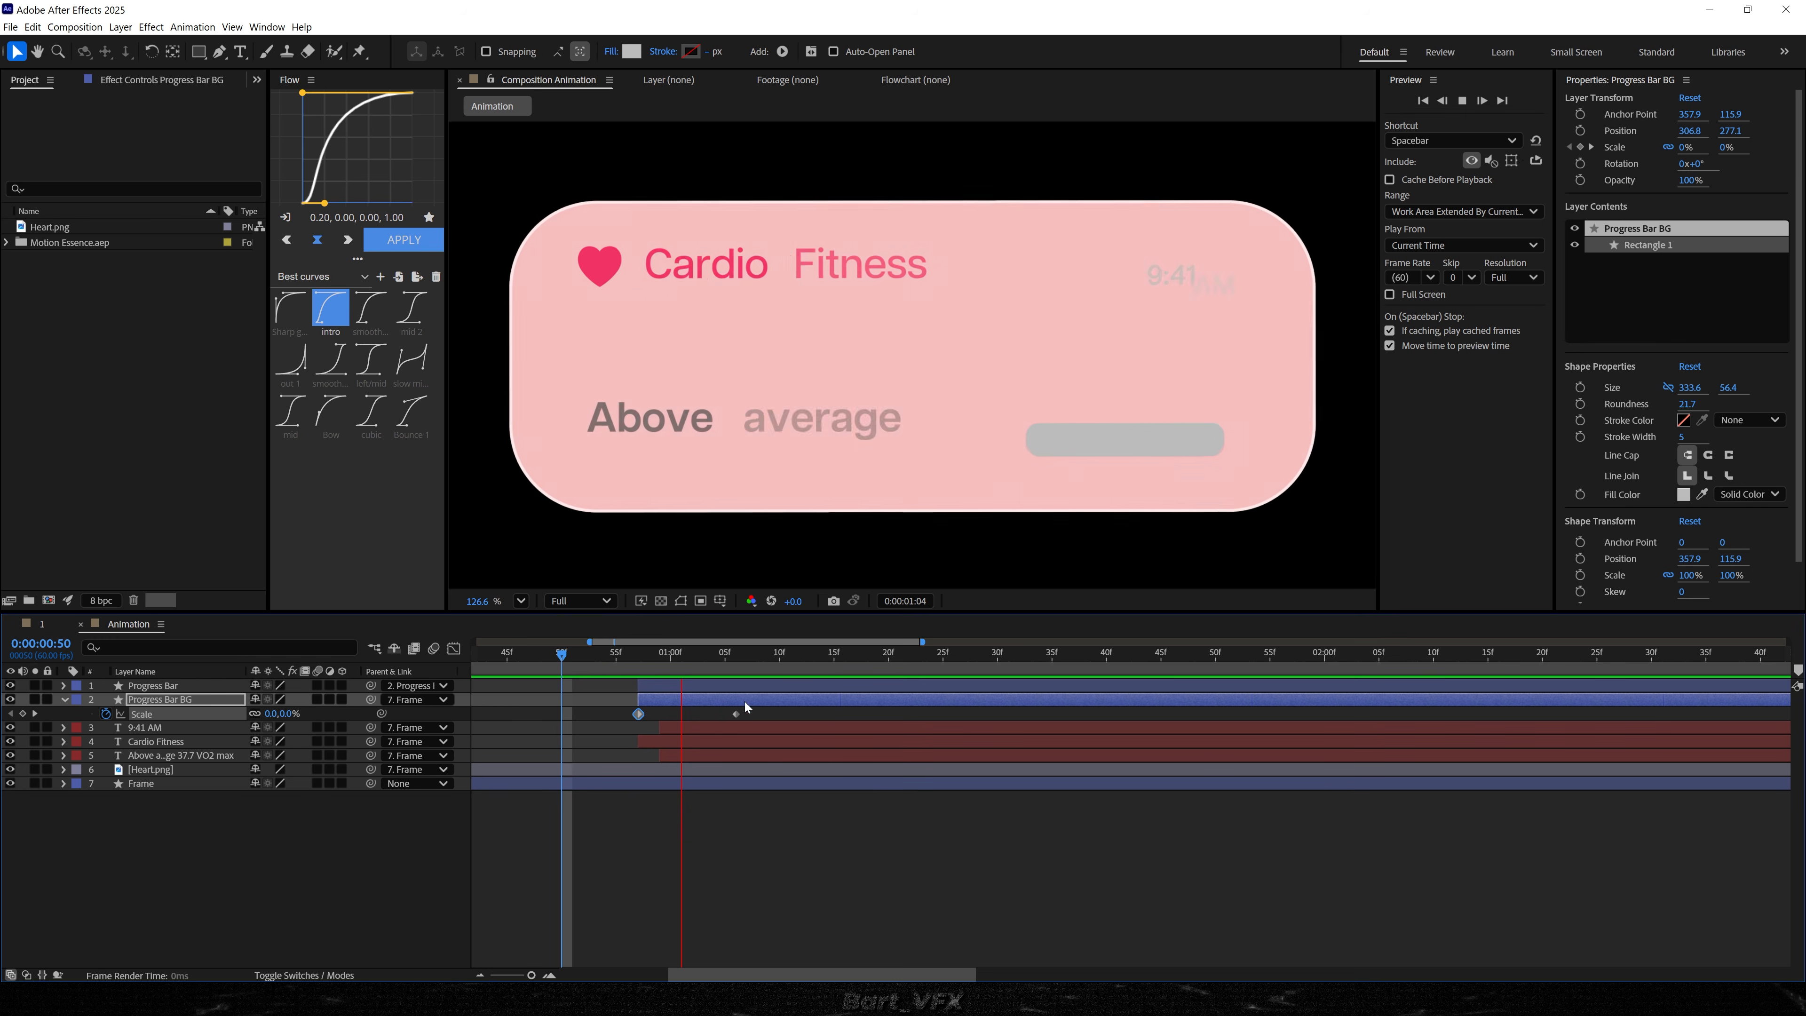
key("space")
- Move the bar's end scale keyframe to 1:15, ease both keyframes, reshape the speed curve and preview the growth
left_click_drag(736, 720, 517, 721)
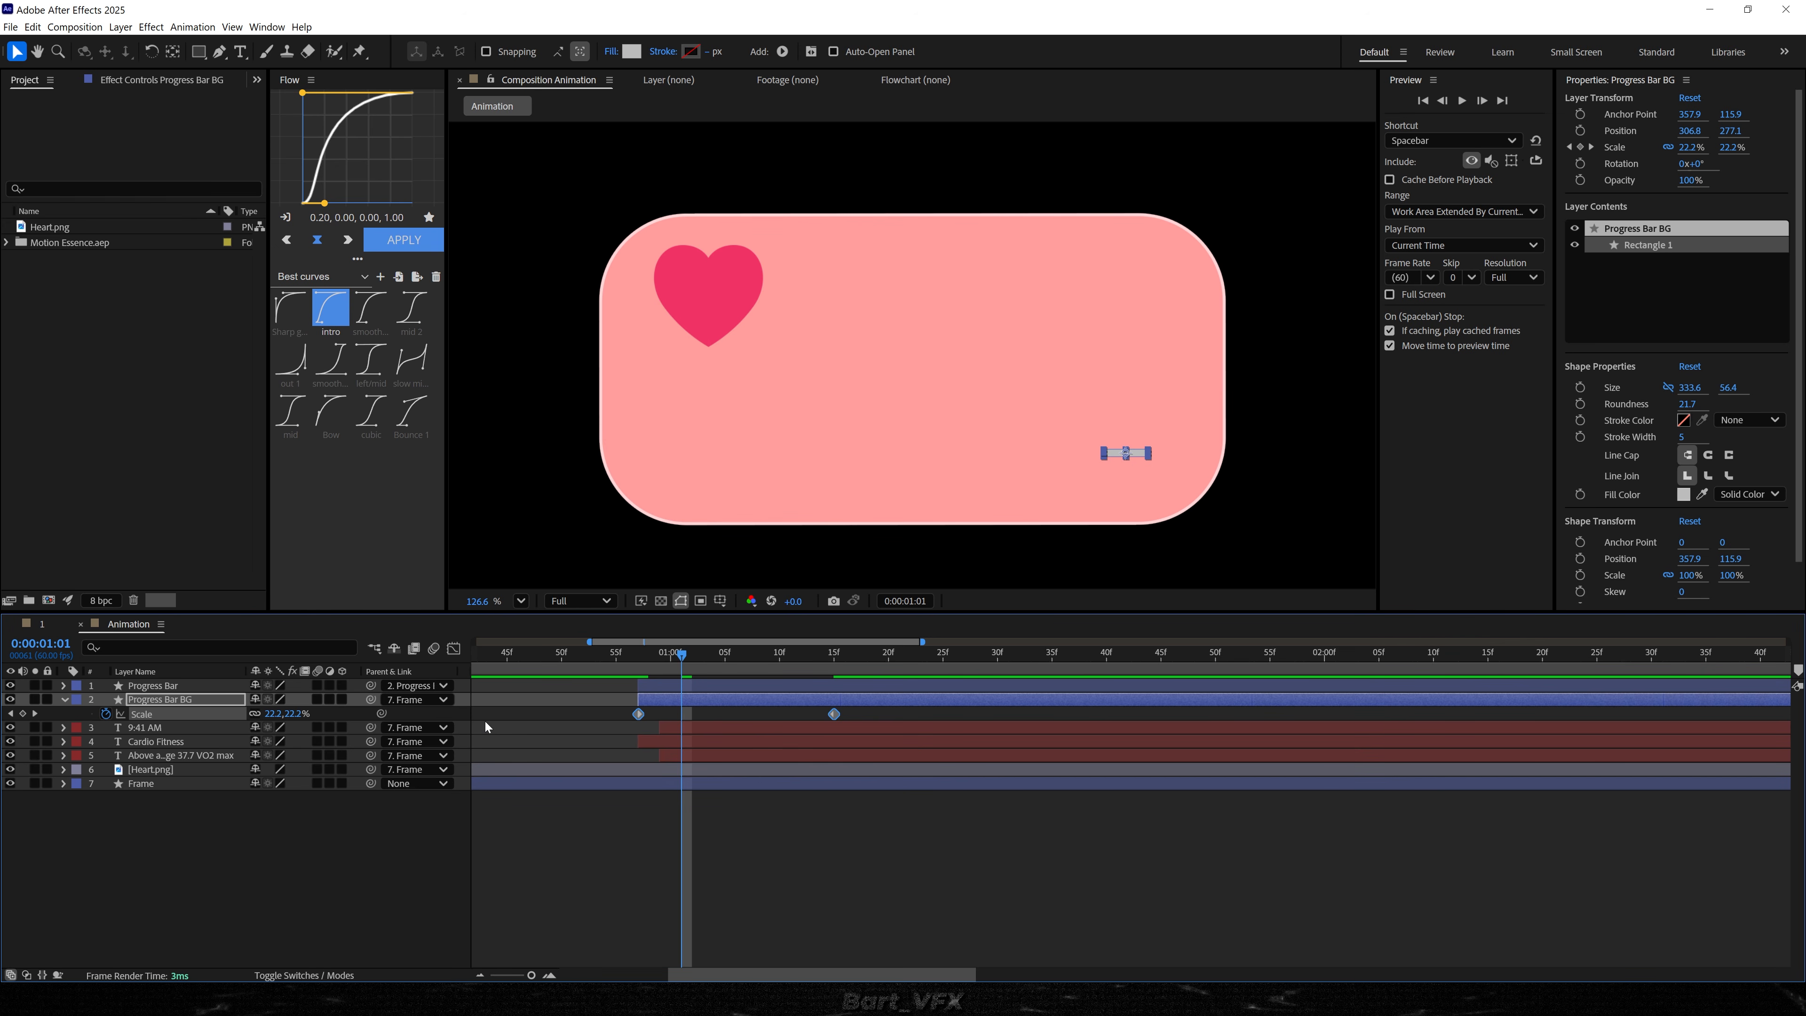
key("F9")
left_click(453, 649)
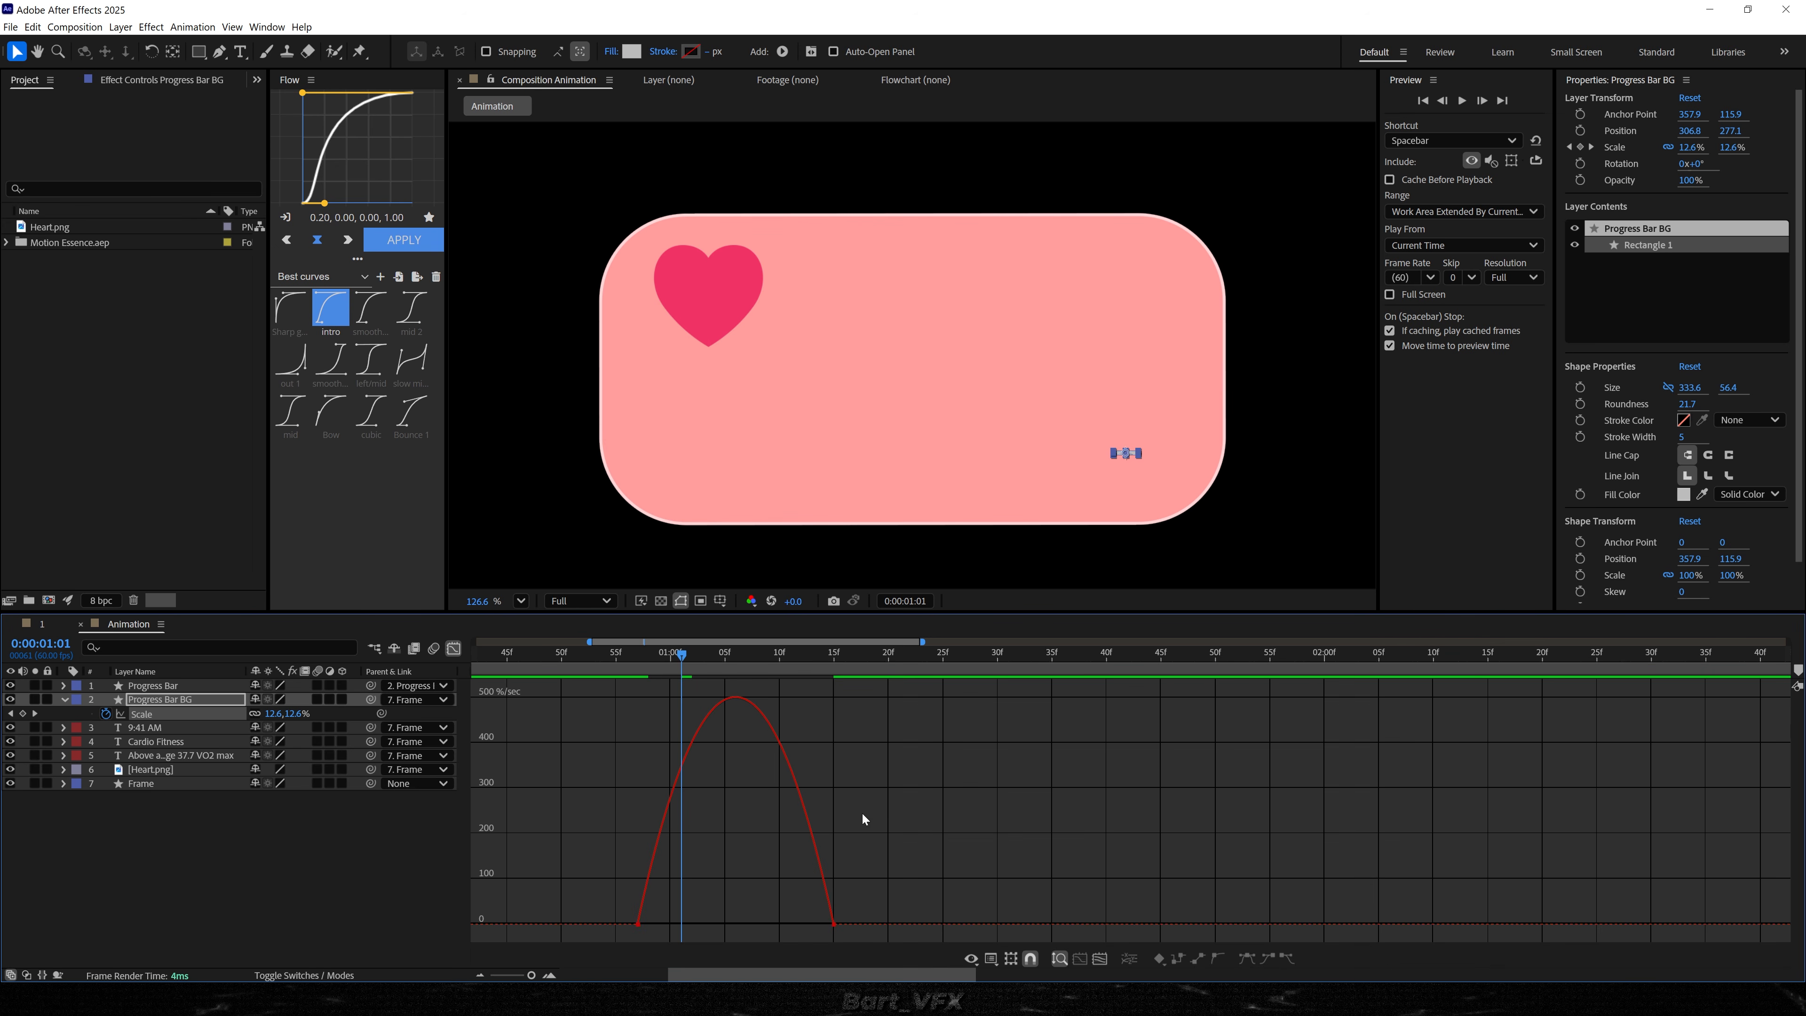
left_click_drag(907, 894, 629, 943)
left_click_drag(801, 923, 735, 923)
left_click(562, 657)
key("space")
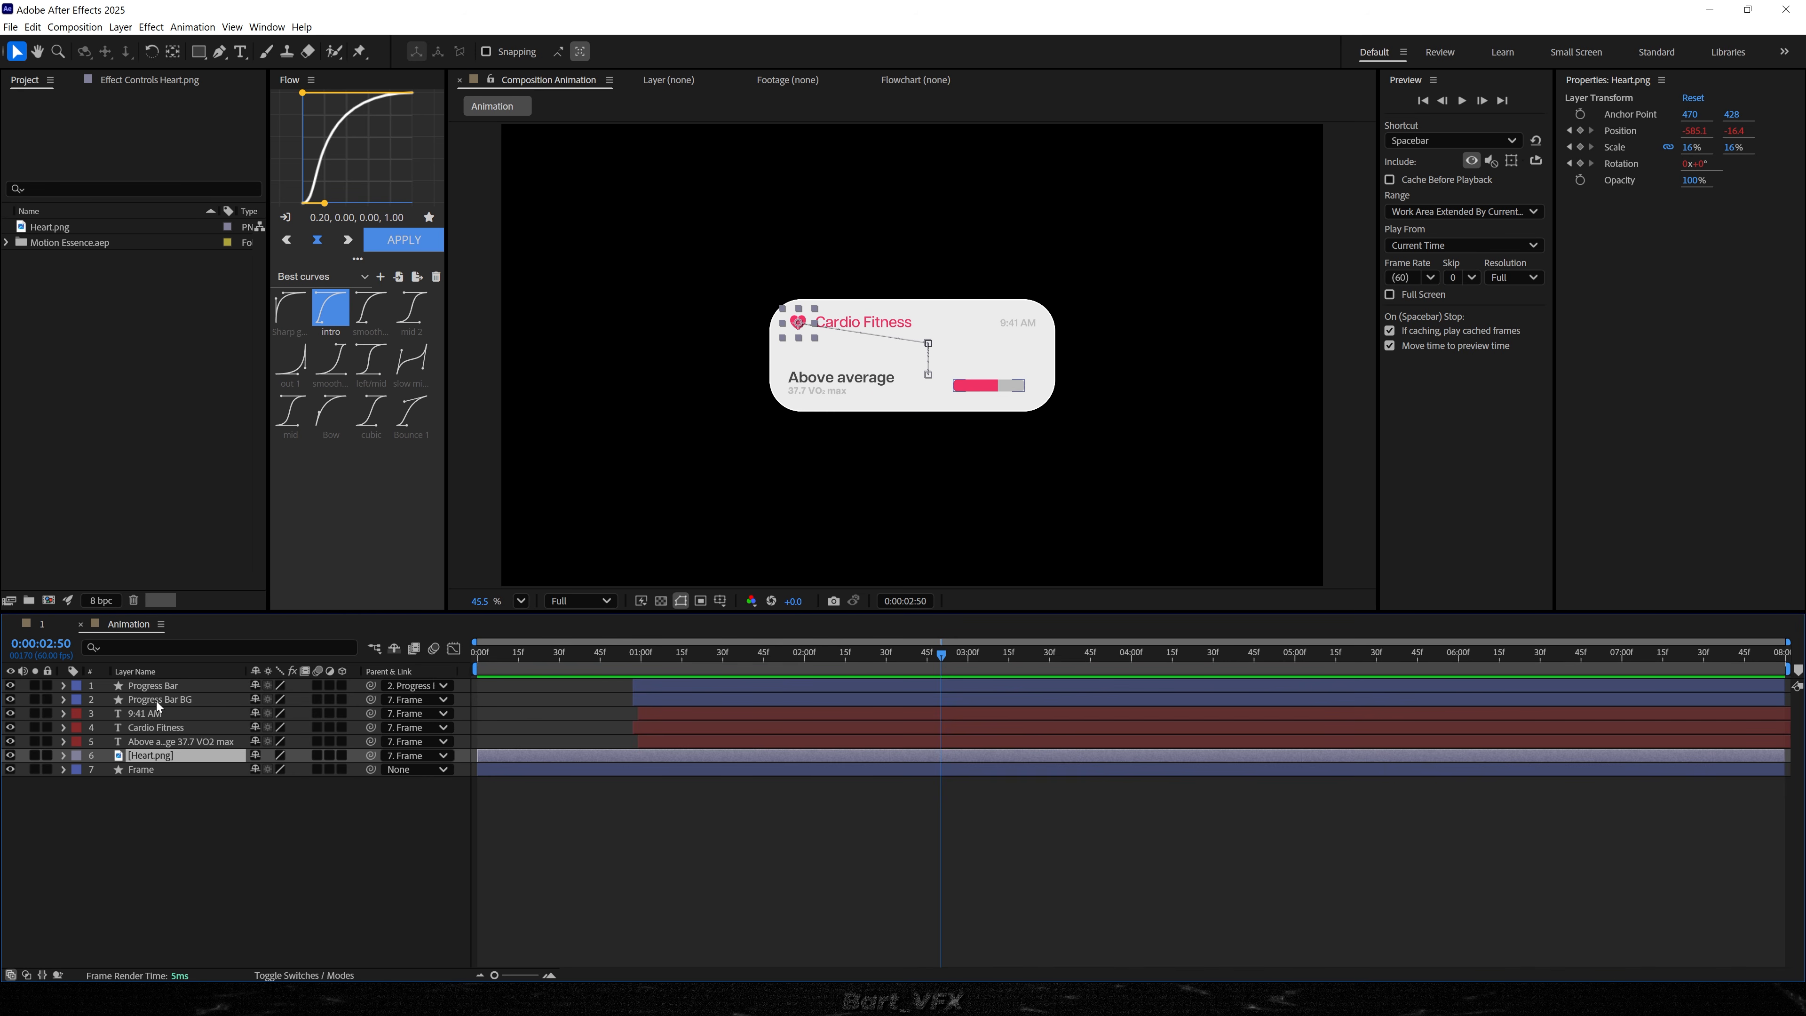
- Add position keyframes at 2:50 to "Progress Bar BG", the three text layers and the heart, plus a scale keyframe on the heart
left_click(160, 701, "shift")
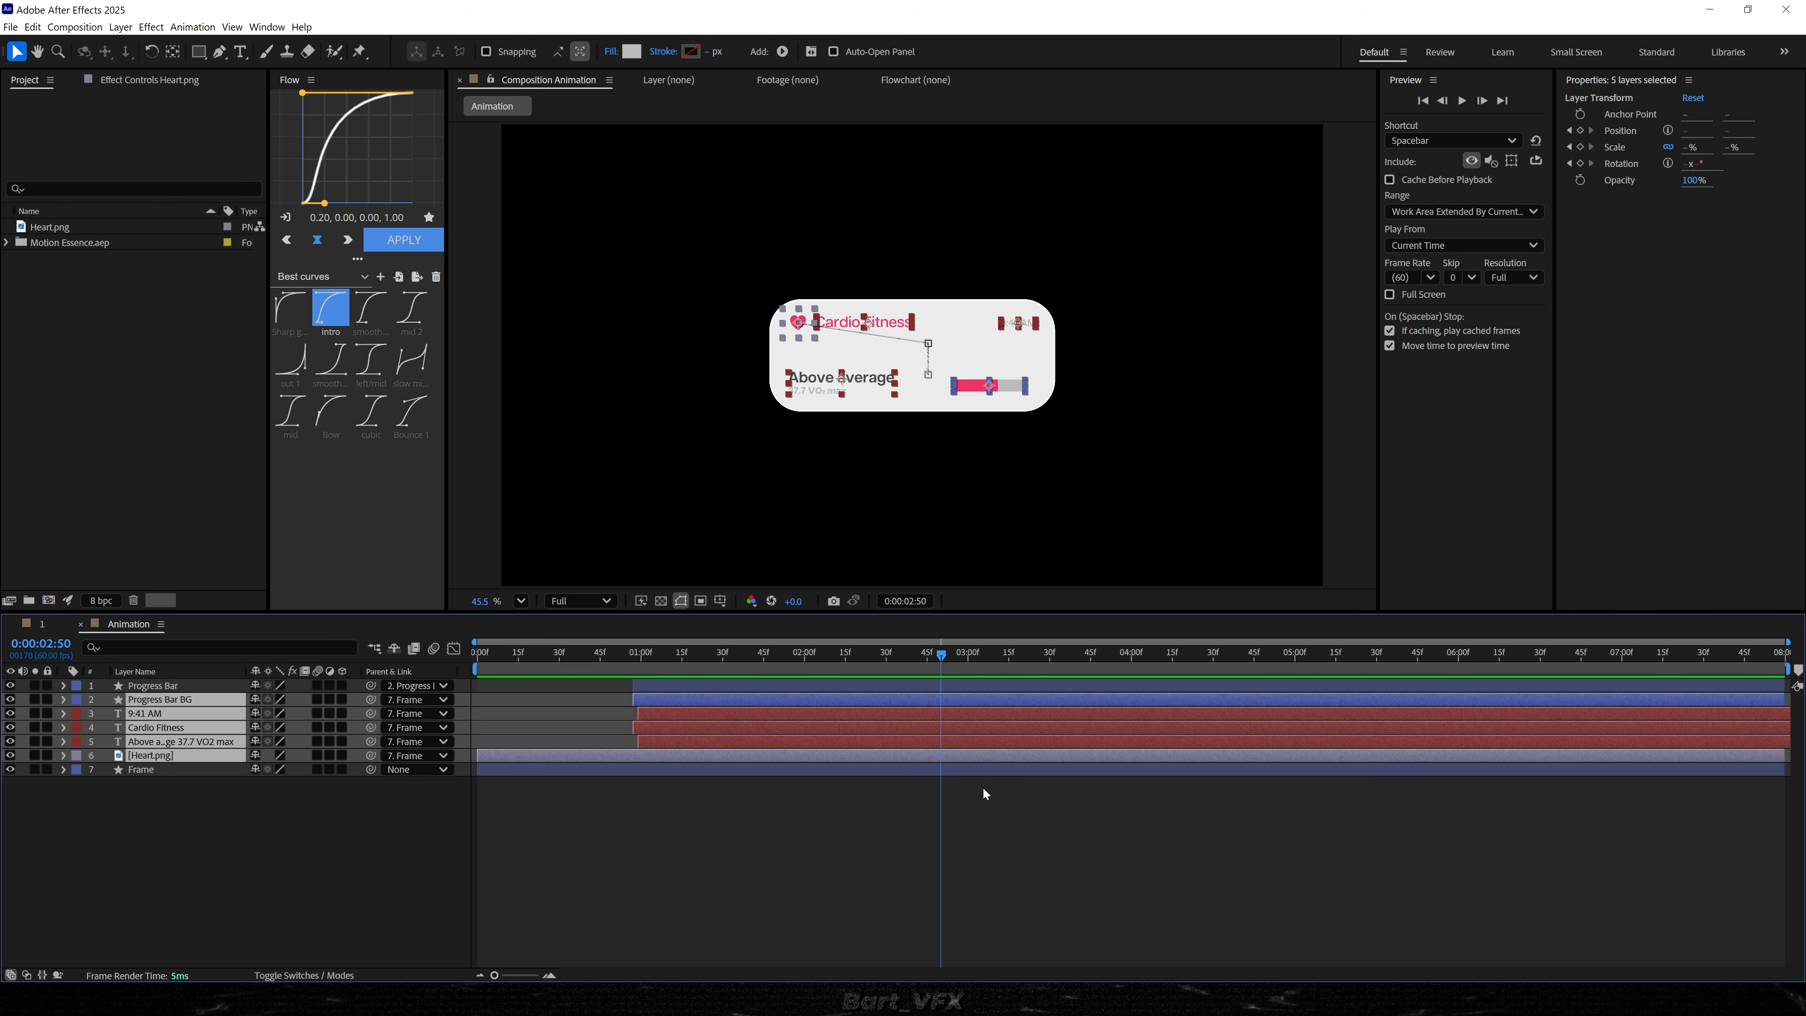
key("alt+shift+p")
left_click(1003, 820)
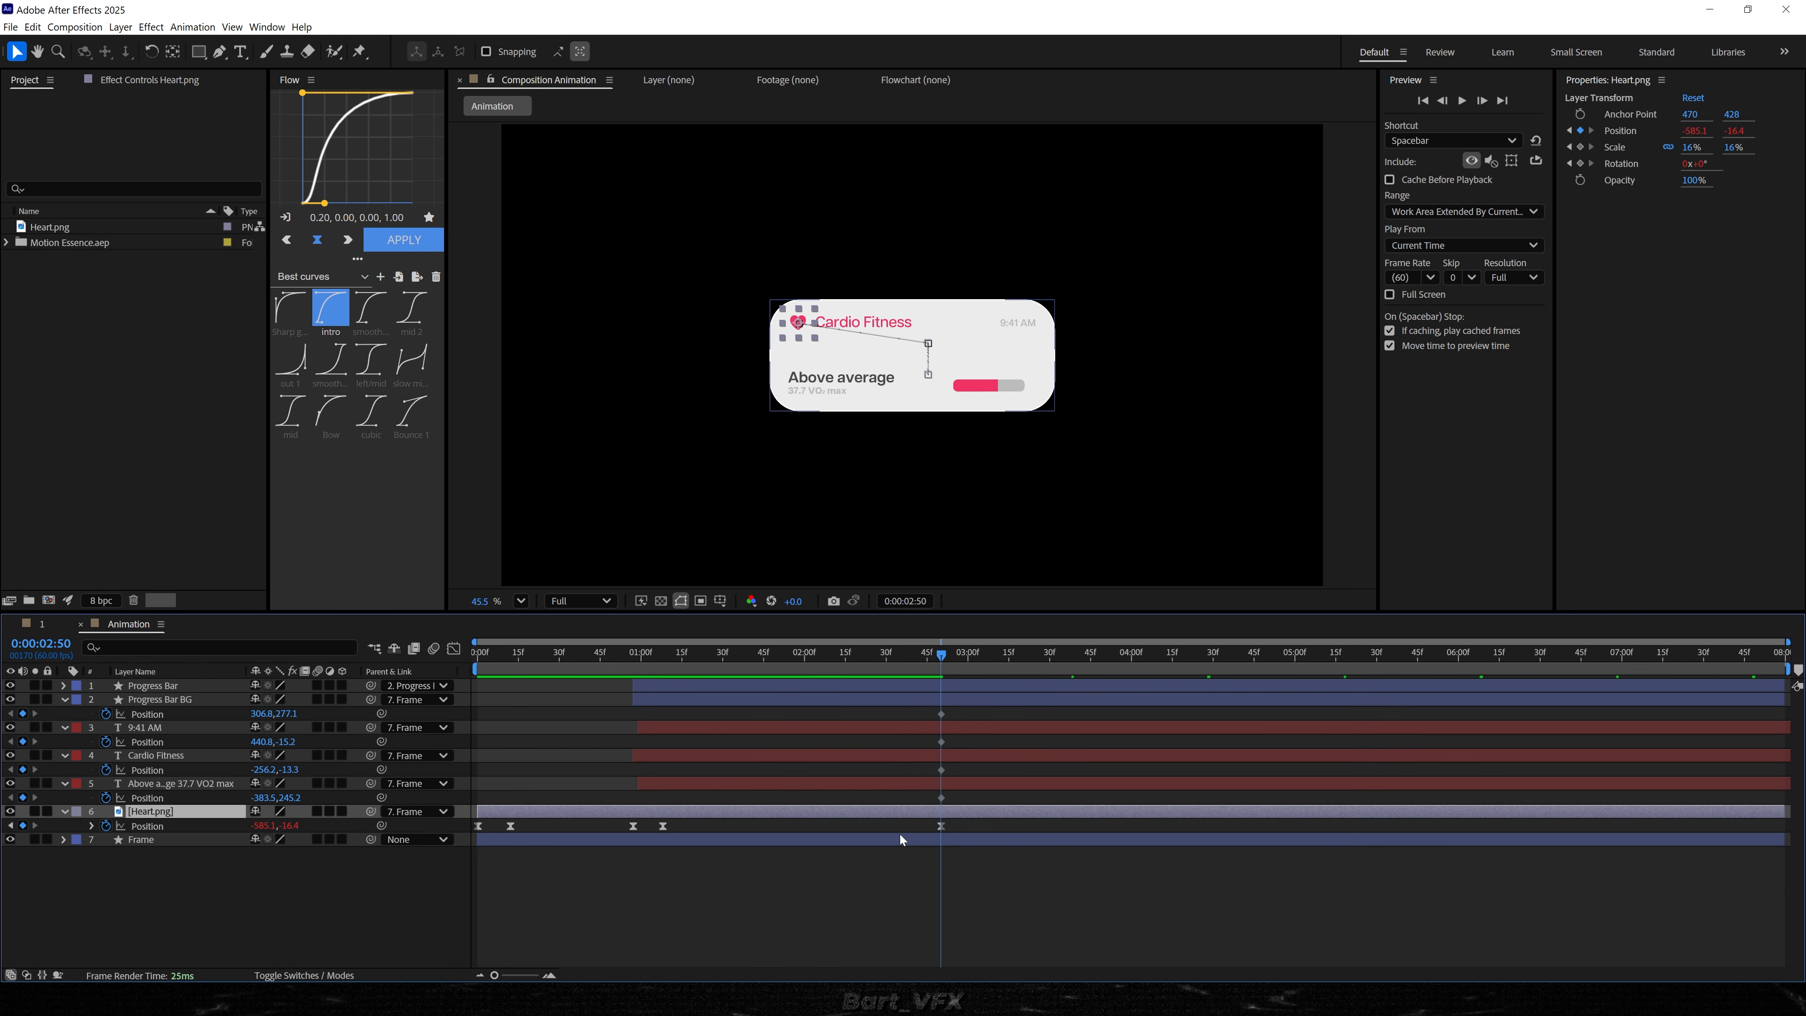
key("alt+shift+s")
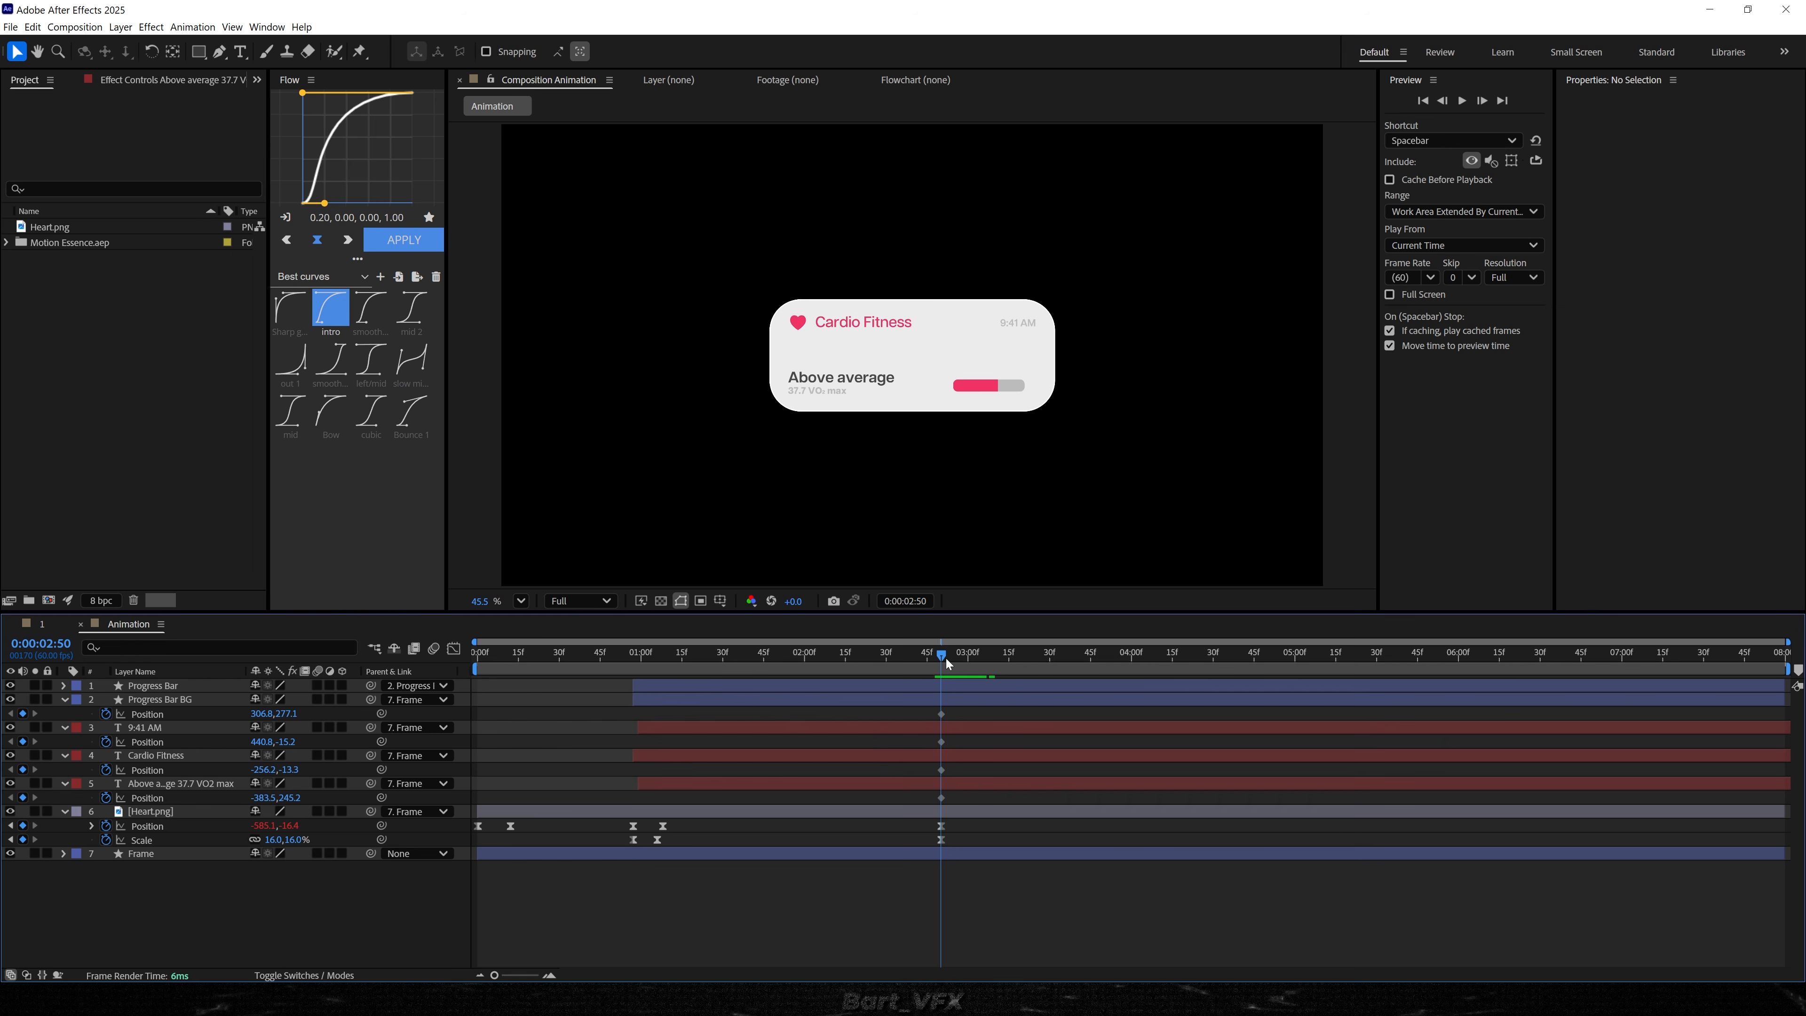
- At 3:04, move "Above average" and the progress bar below the card, "Cardio Fitness" above it and "9:41 AM" to its right
left_click_drag(946, 657, 981, 651)
left_click_drag(833, 390, 832, 456)
left_click_drag(853, 324, 853, 254)
left_click_drag(1020, 323, 1149, 328)
left_click(975, 391)
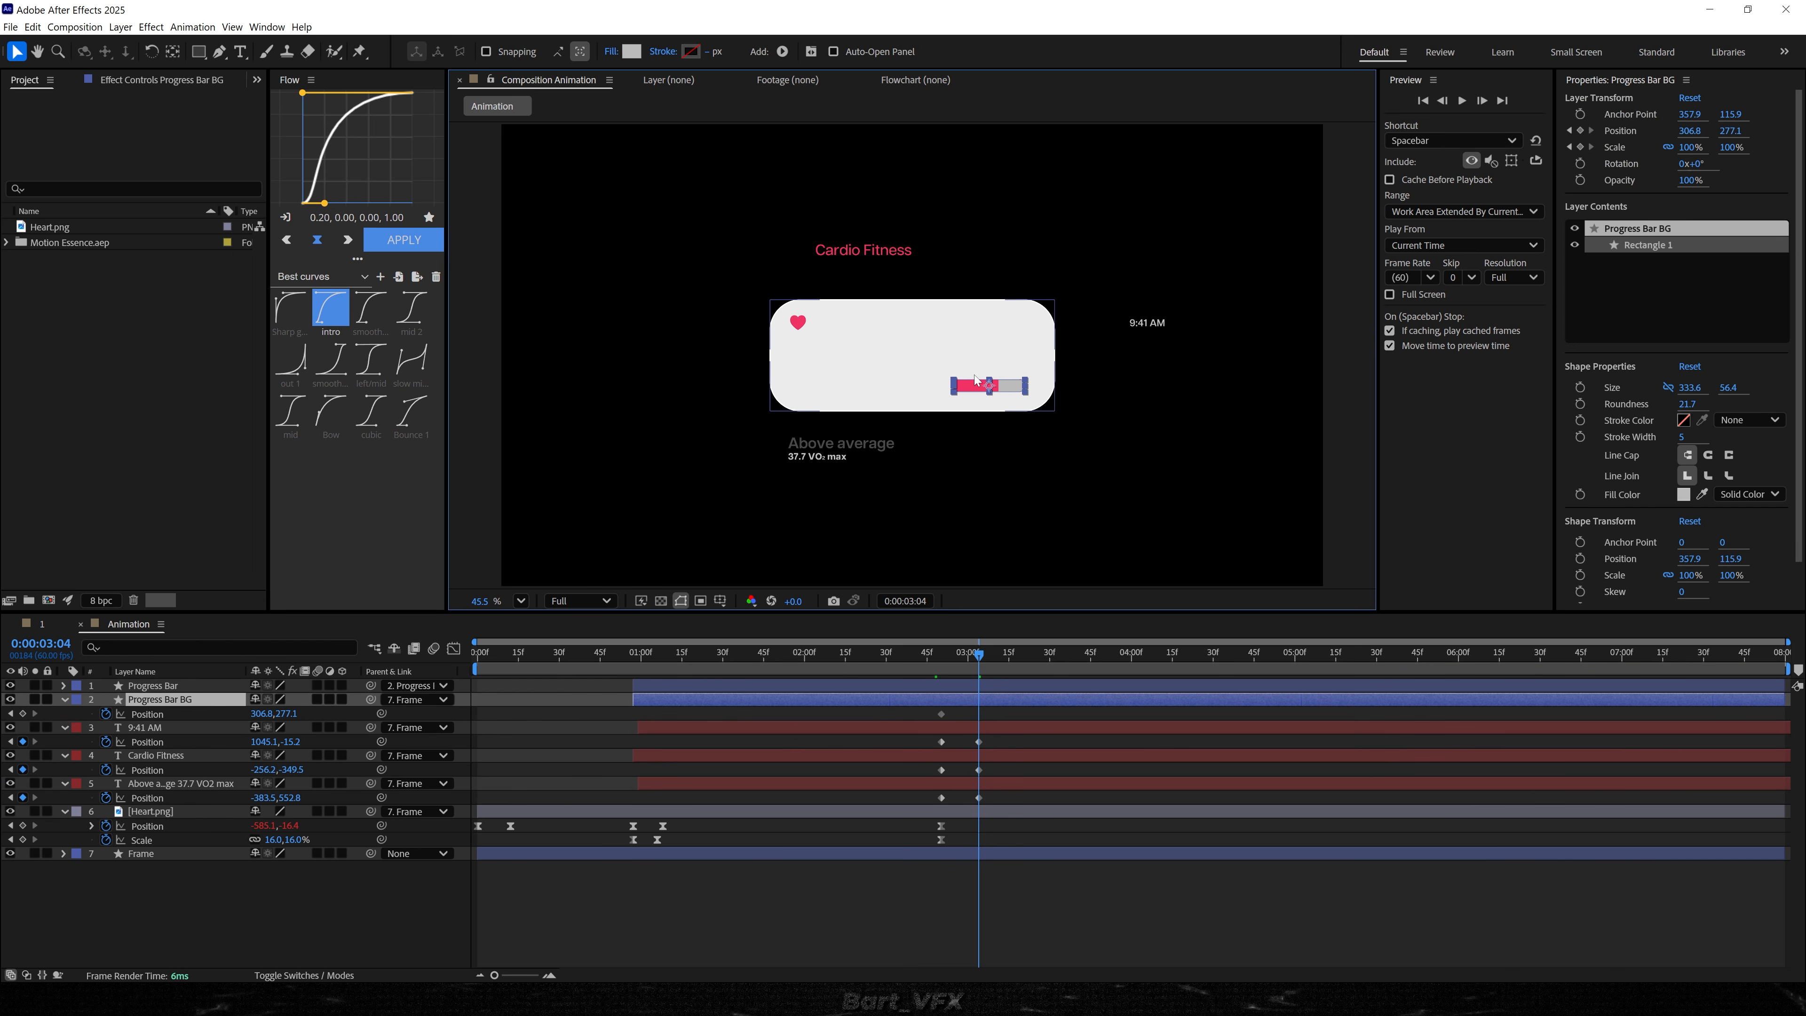
left_click_drag(975, 393, 975, 461)
scroll(907, 414, "up", 2)
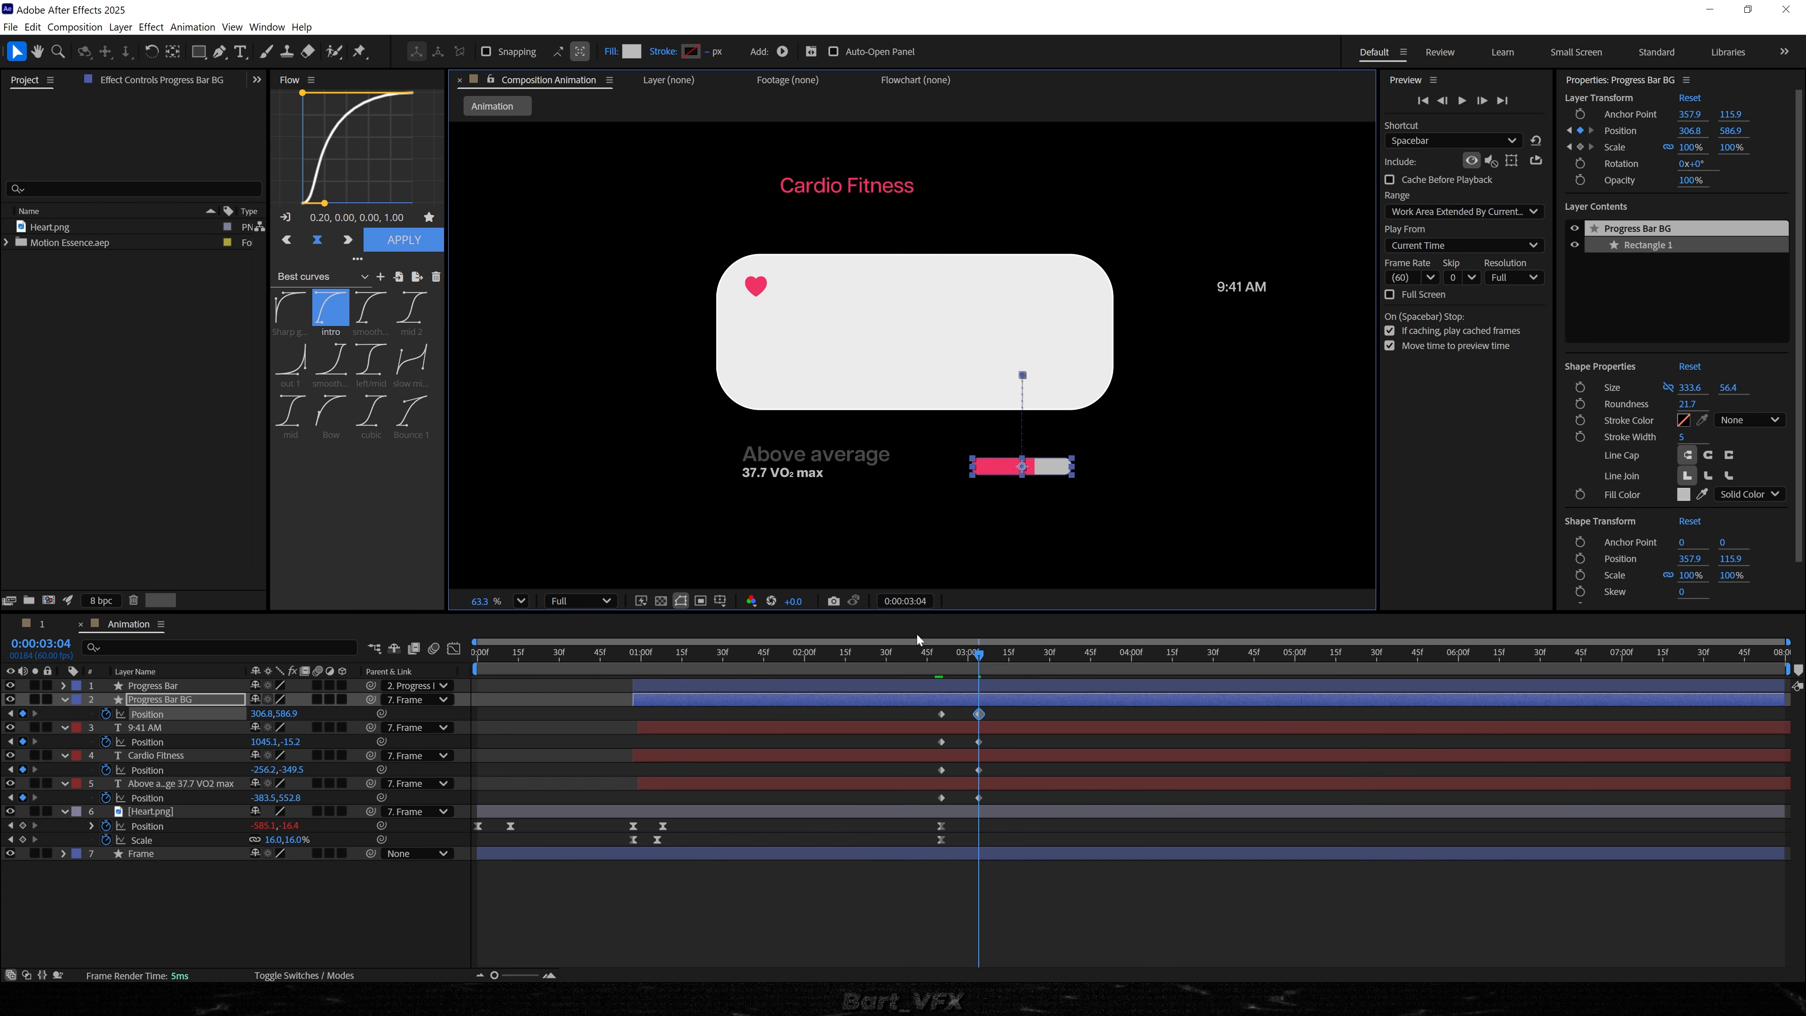
- At 3:04, centre the heart in the card using the title/action safe guides and scale it to 92.6%
left_click(766, 297)
left_click_drag(762, 300, 930, 343)
left_click(718, 599)
left_click(758, 618)
scroll(910, 336, "up", 3)
left_click_drag(281, 840, 882, 836)
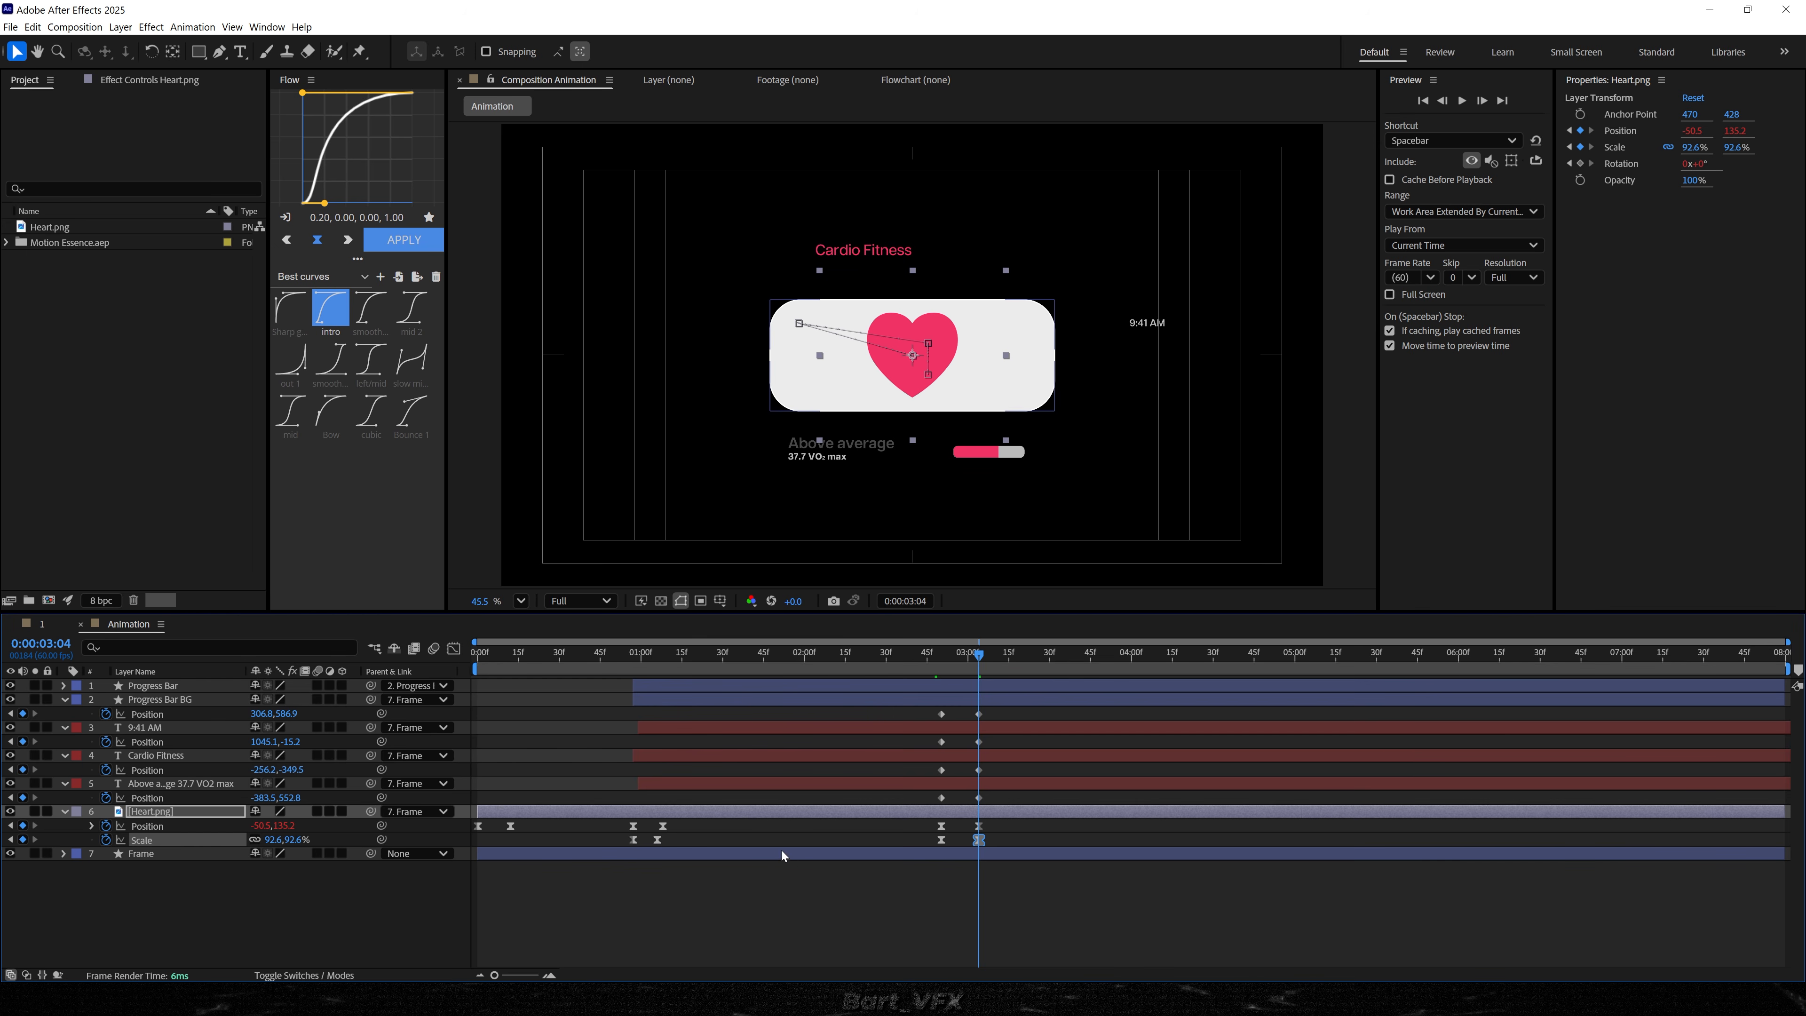
- Add a size keyframe to the "Frame" card at 2:50 and narrow its size to 710 by 520 at 3:04
left_click(813, 851)
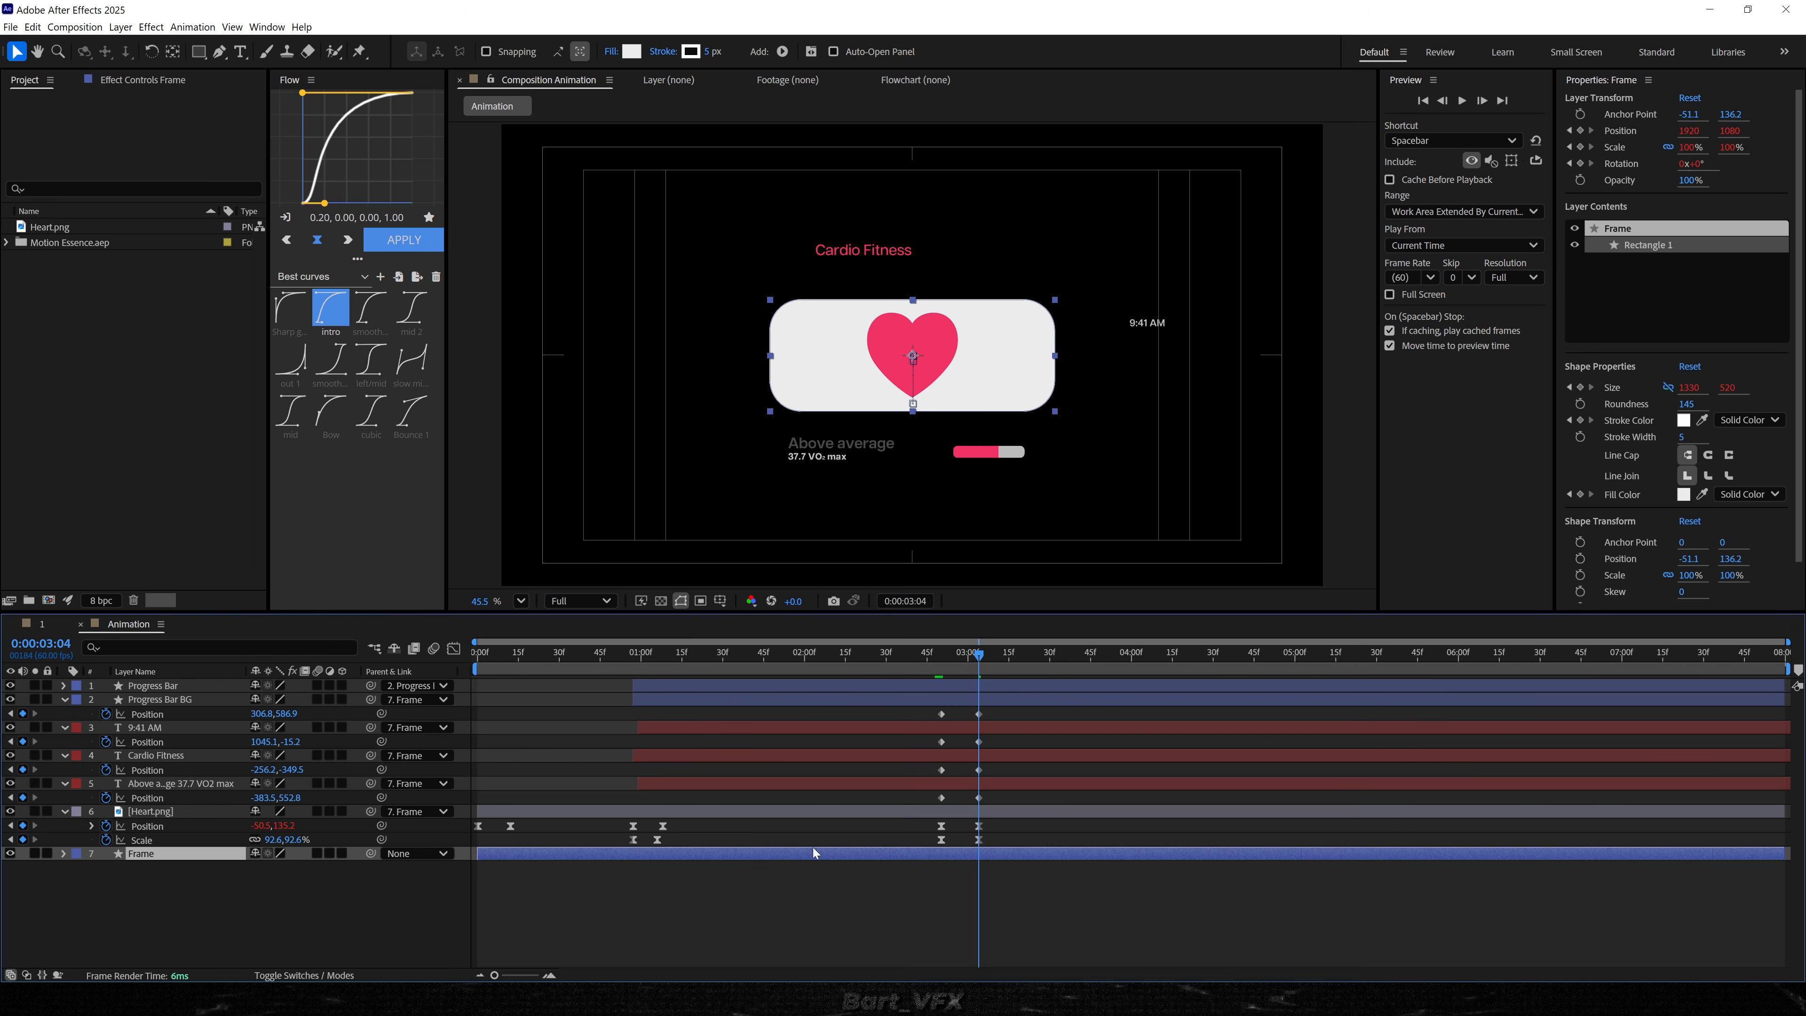
left_click(1585, 389)
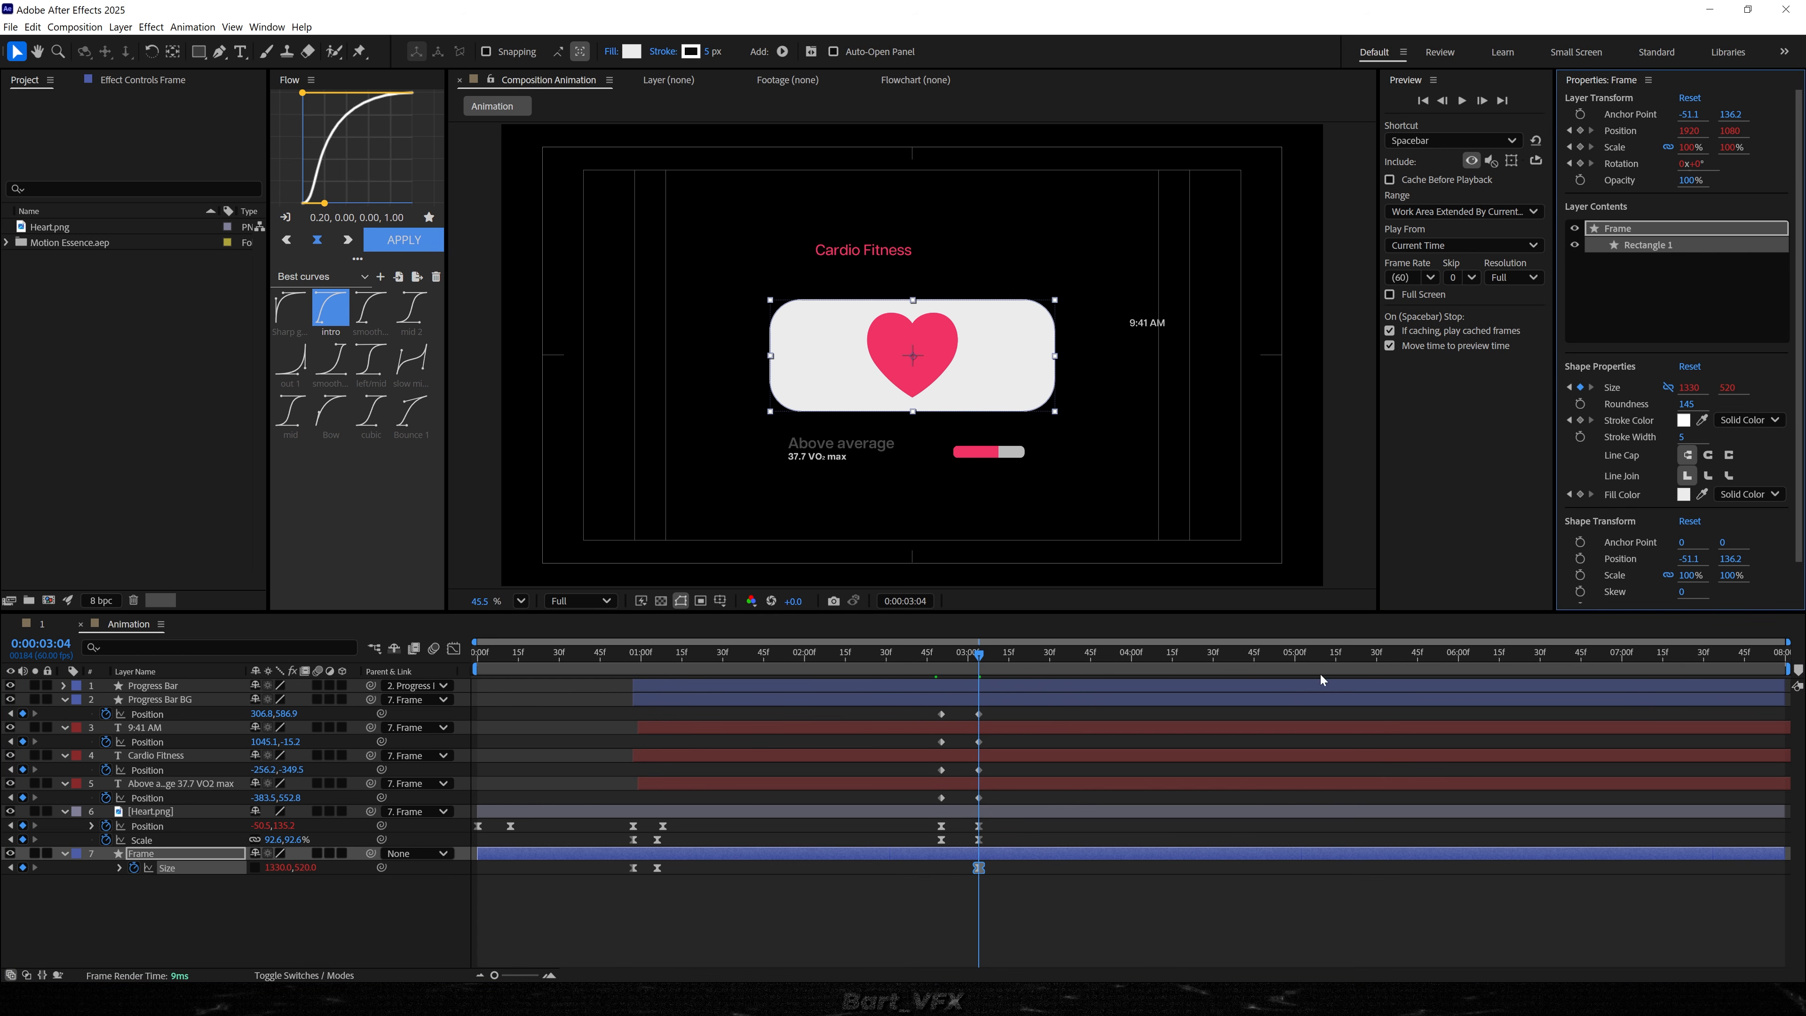
key("u")
key("u")
left_click_drag(978, 867, 940, 868)
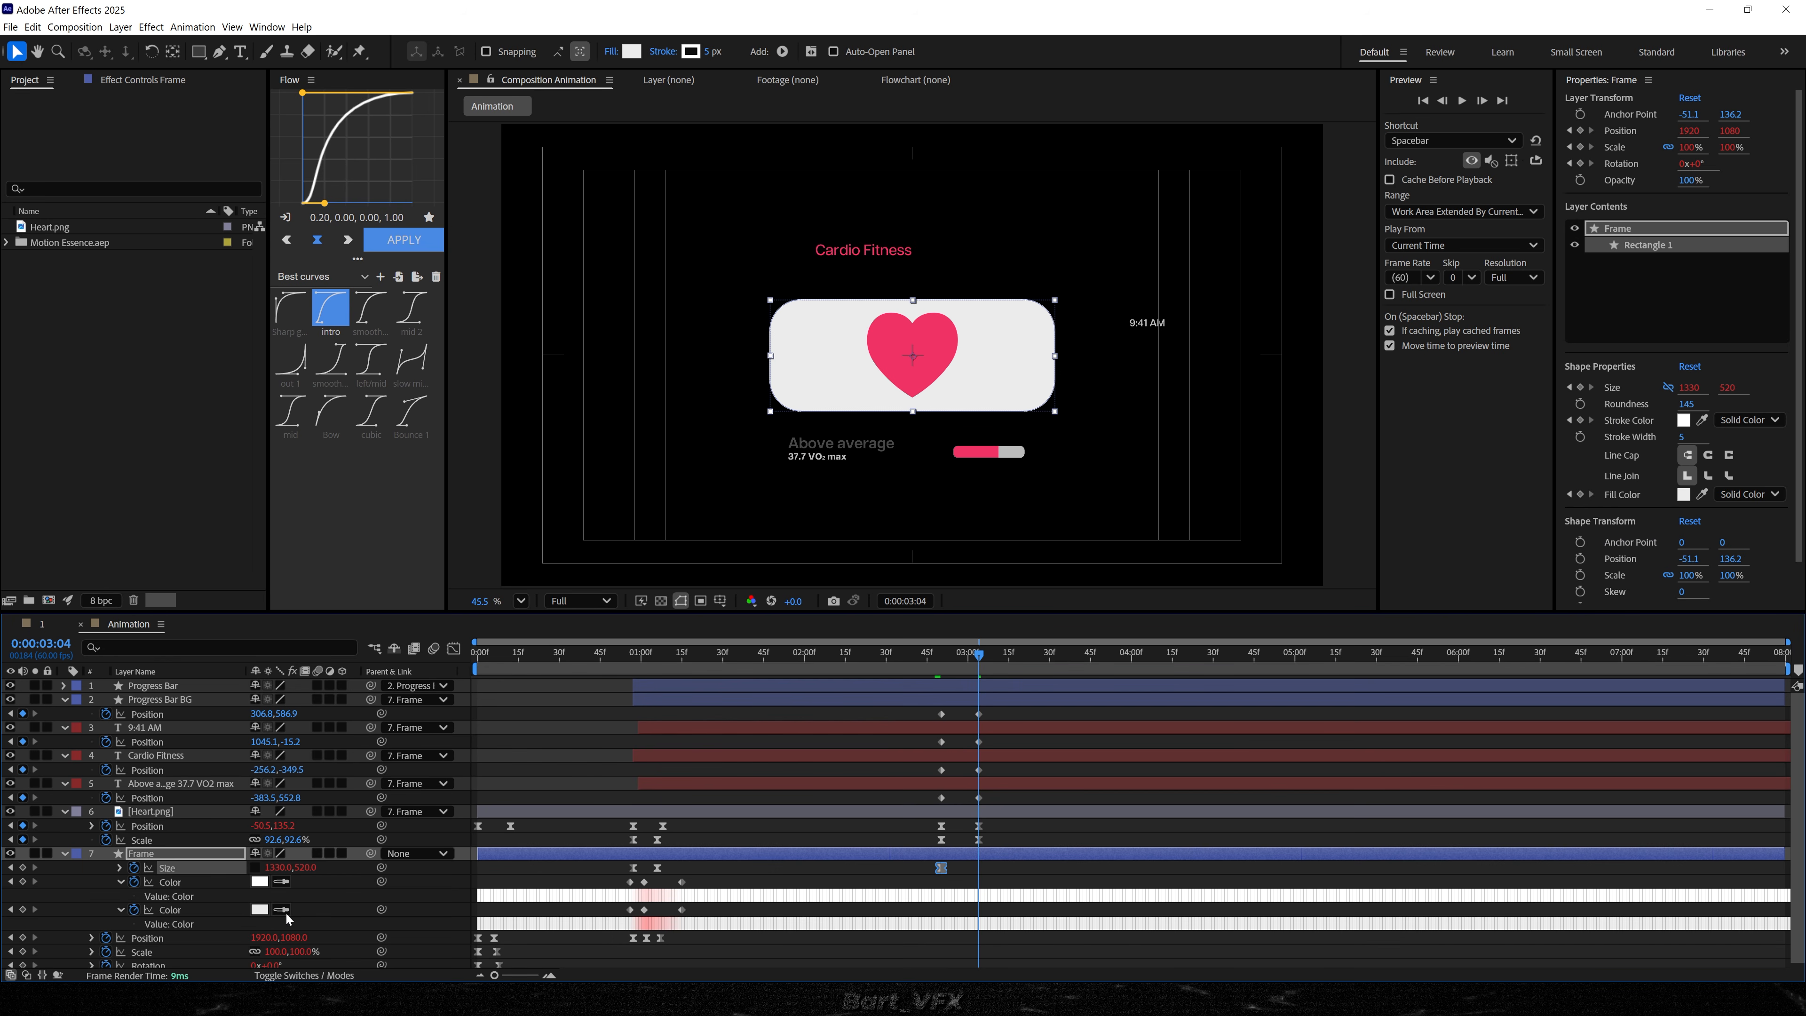
left_click_drag(273, 867, 2, 867)
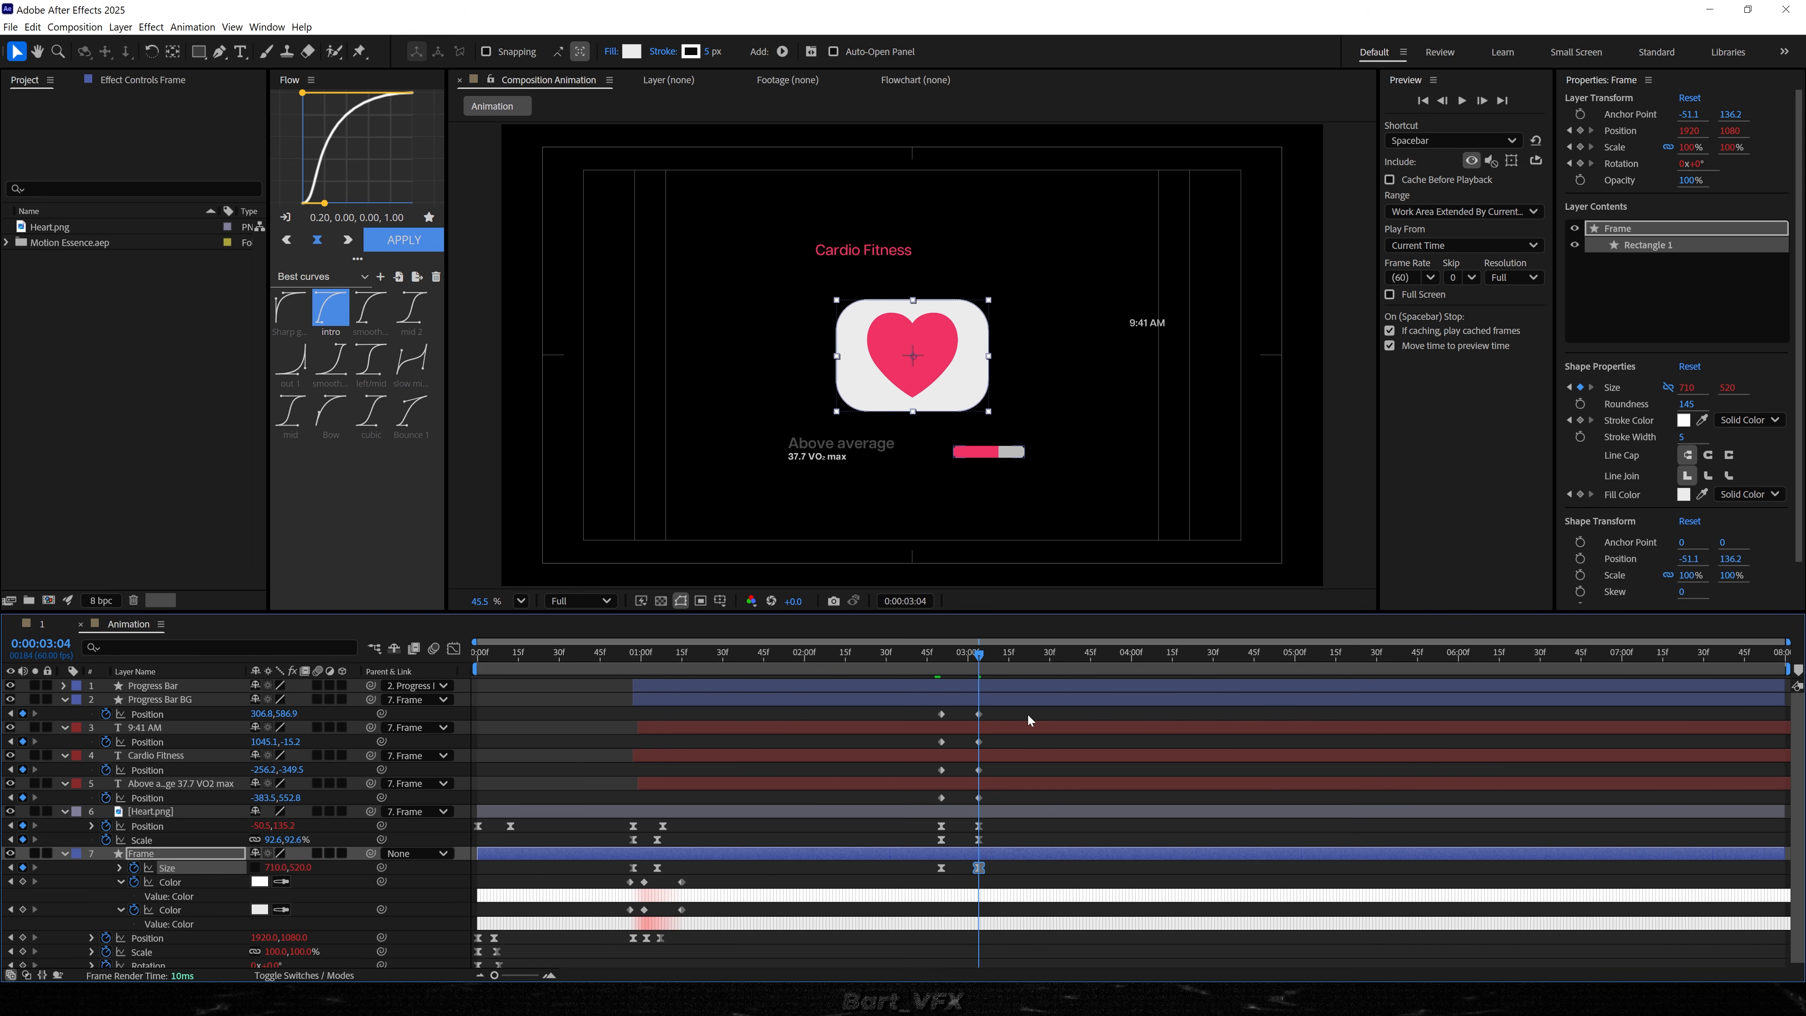
- Ease the 2:50 and 3:04 keyframes of the progress bar, texts, heart and Frame, and preview the closing motion
left_click_drag(1027, 713, 918, 856)
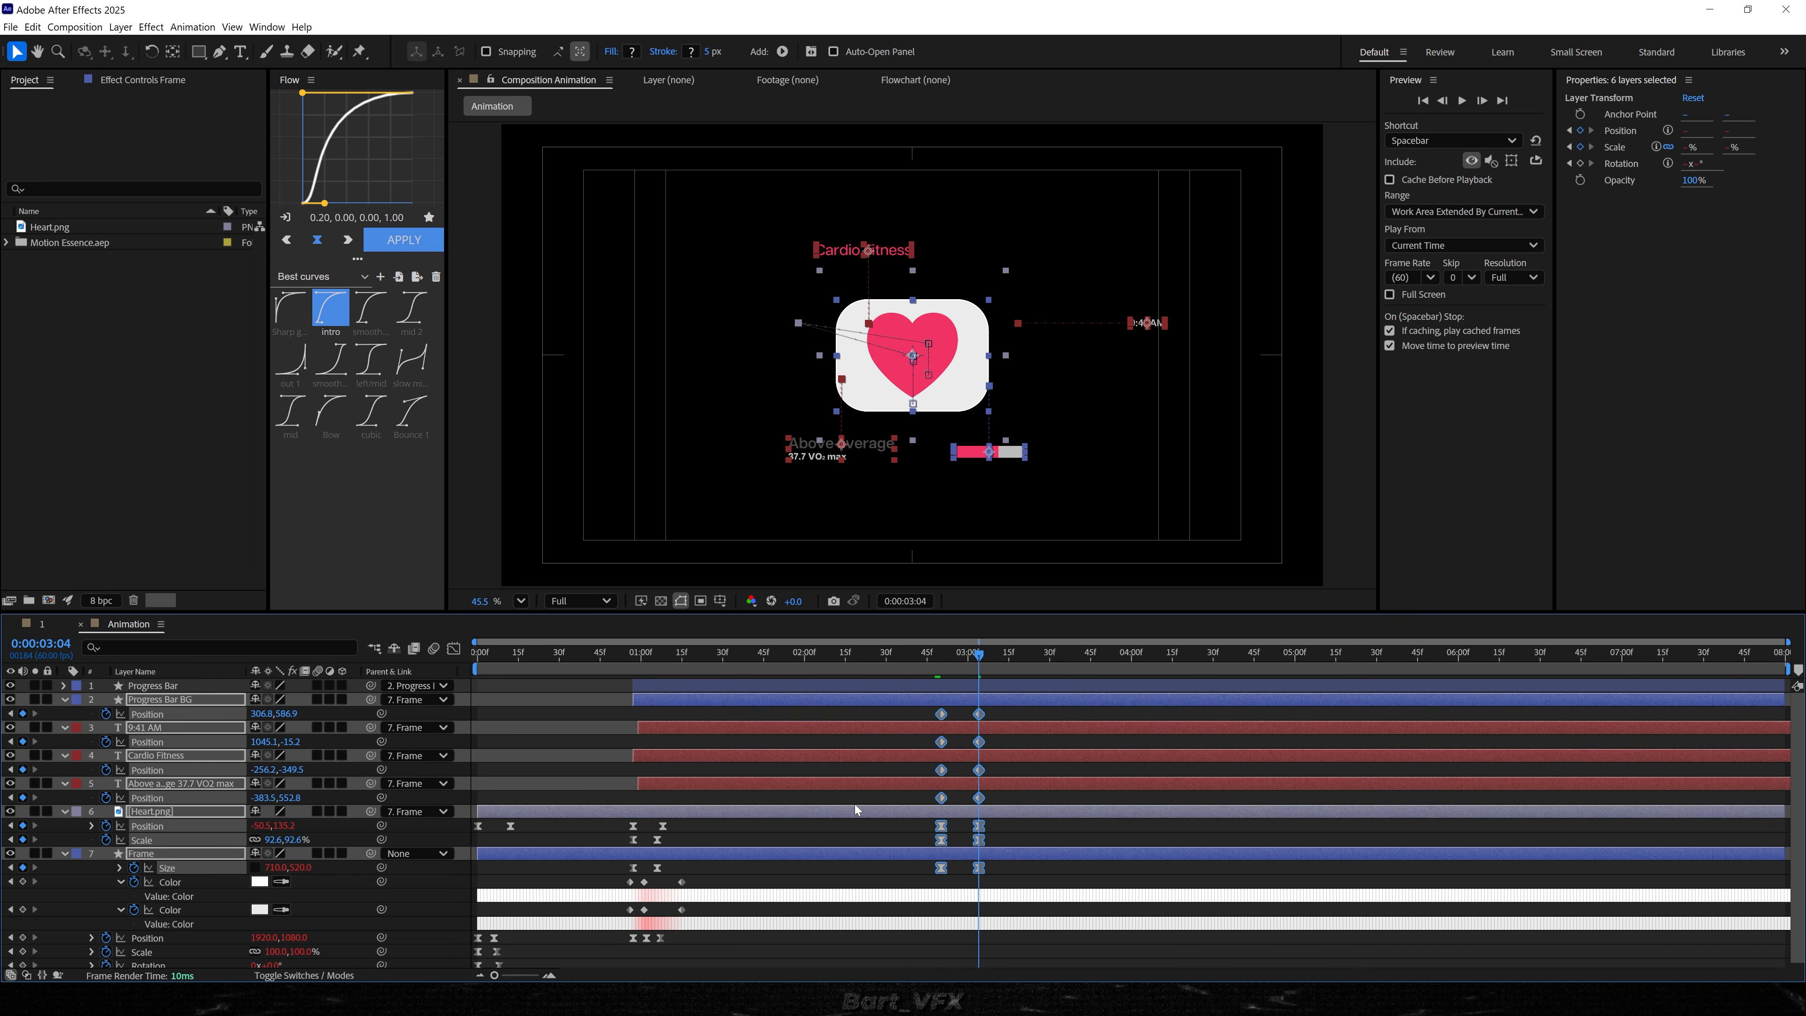
key("F9")
left_click(911, 651)
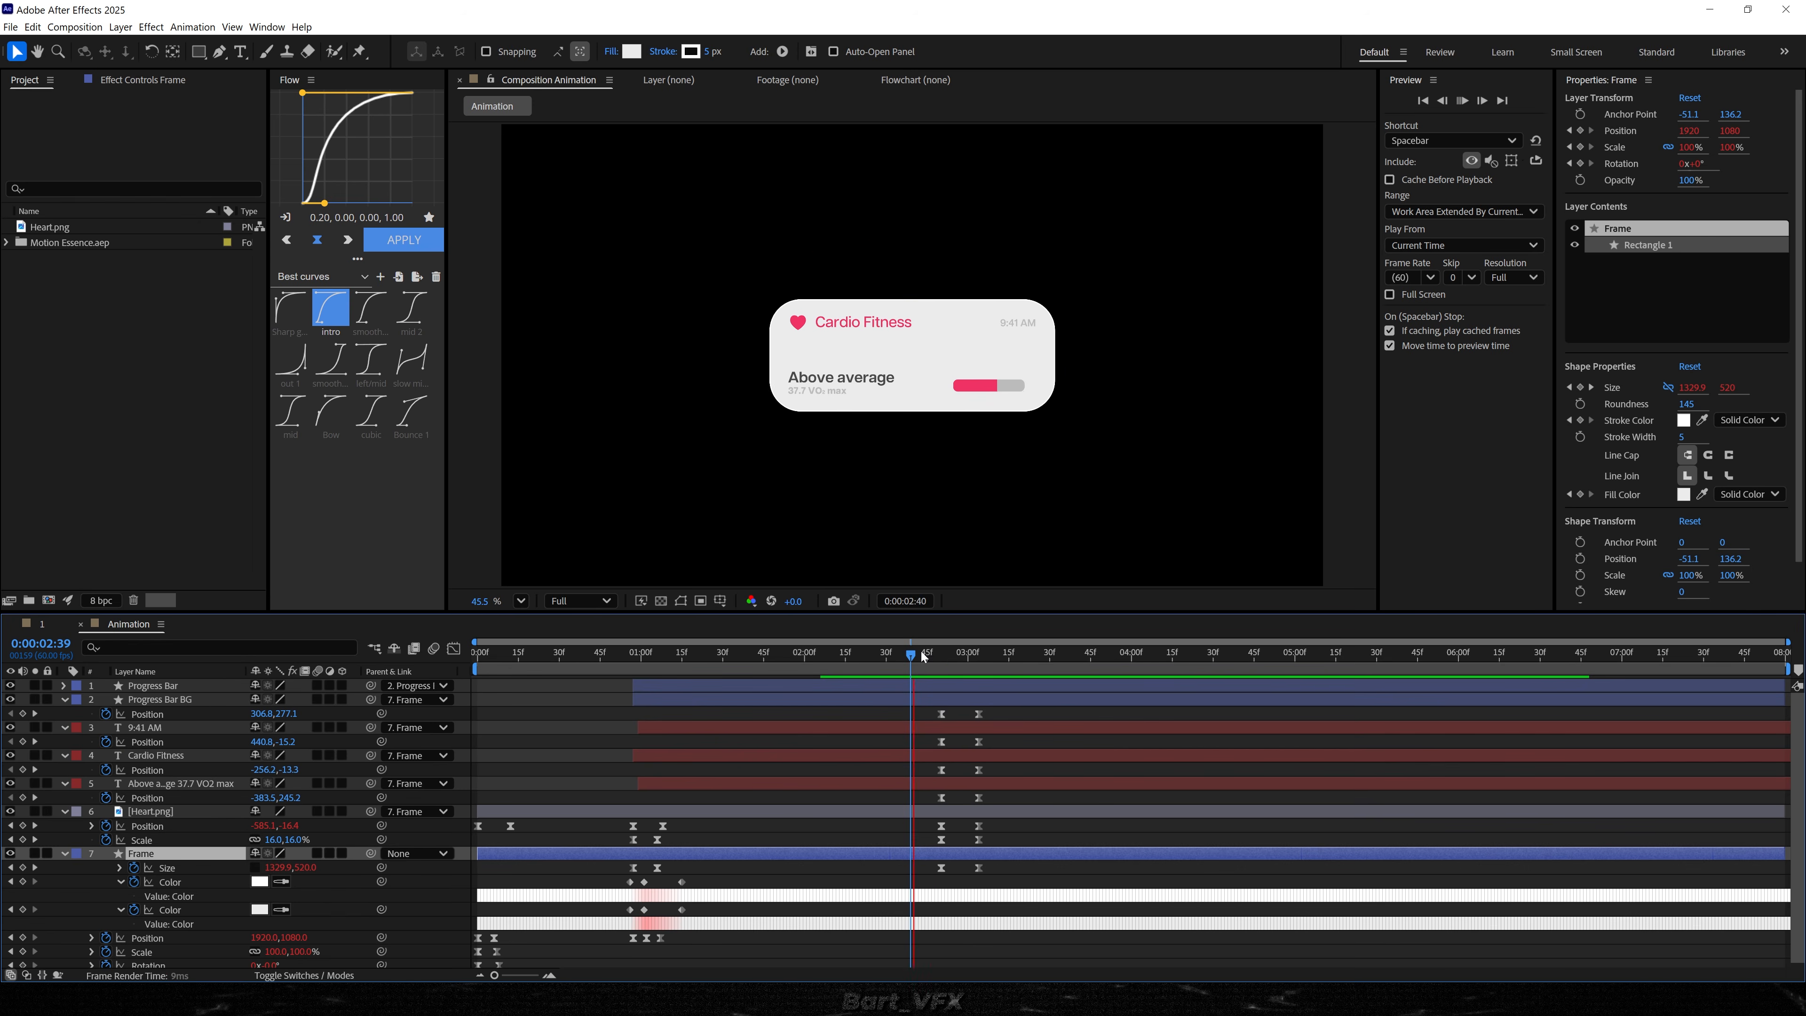
left_click(962, 651)
left_click_drag(965, 662, 979, 662)
- Fade the Frame's opacity from 100% at 2:50 to 0% at 3:04 and ease both keyframes
key("t")
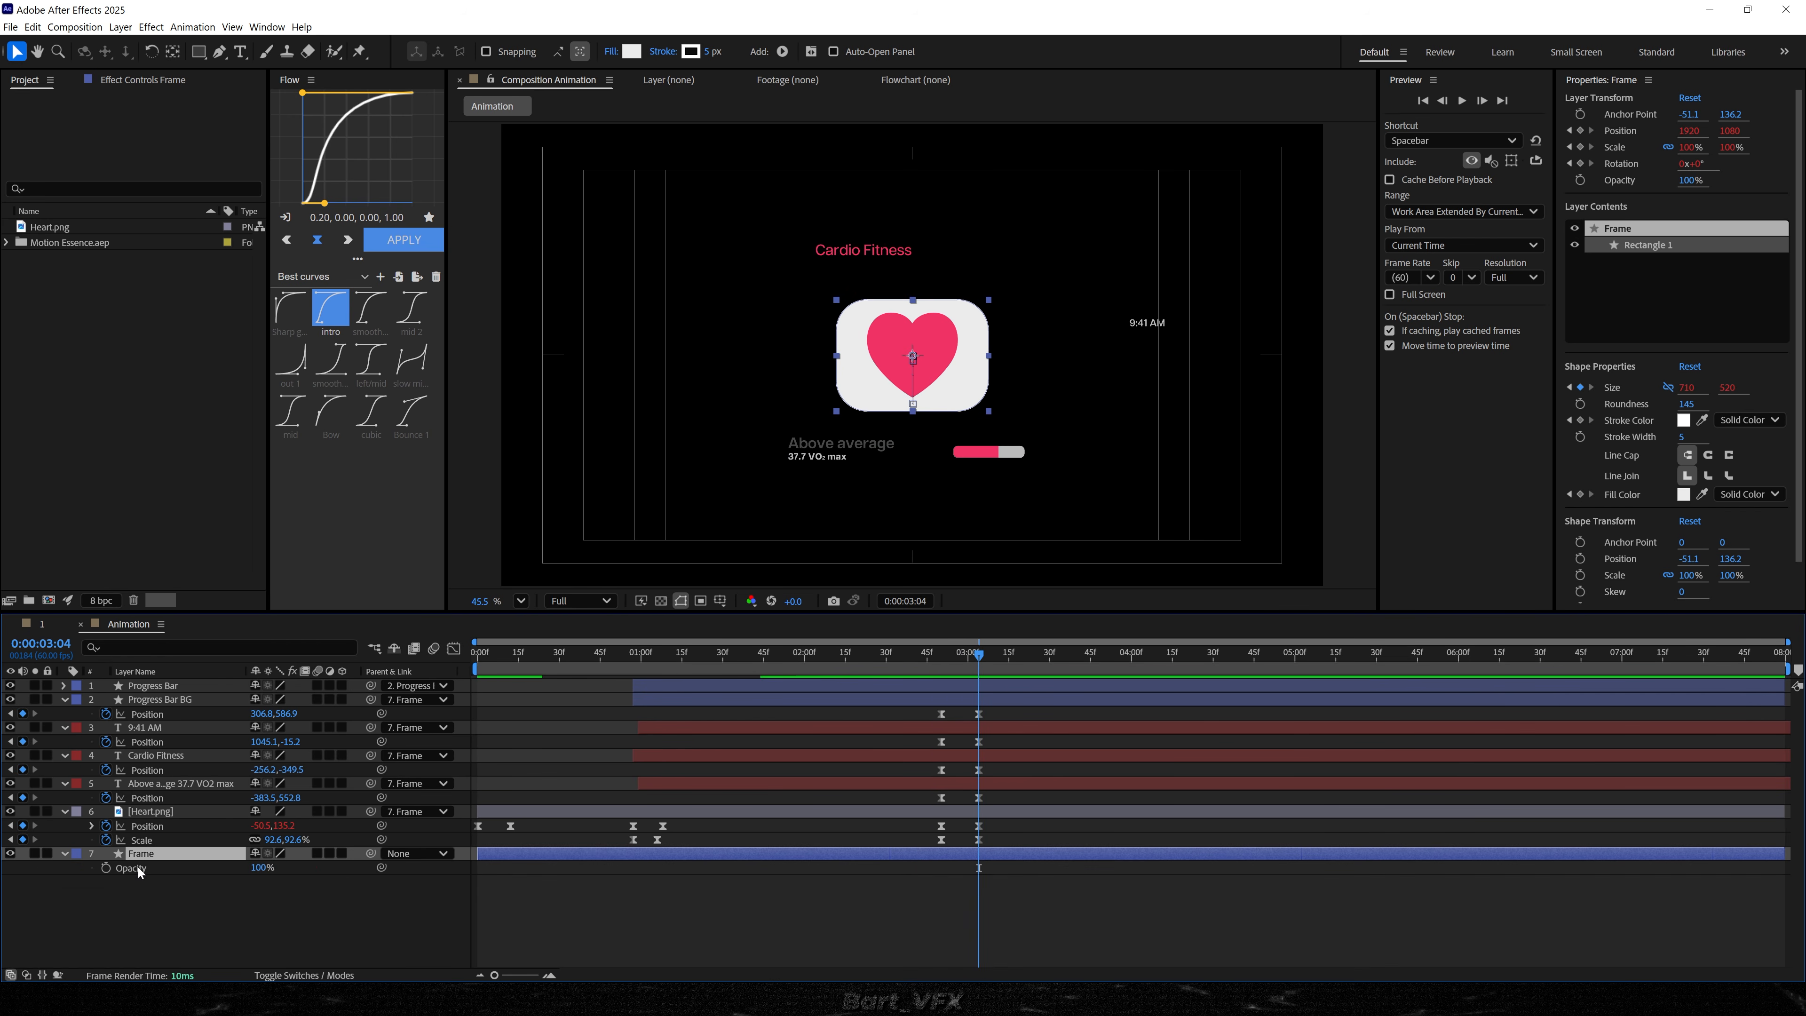
left_click(105, 867)
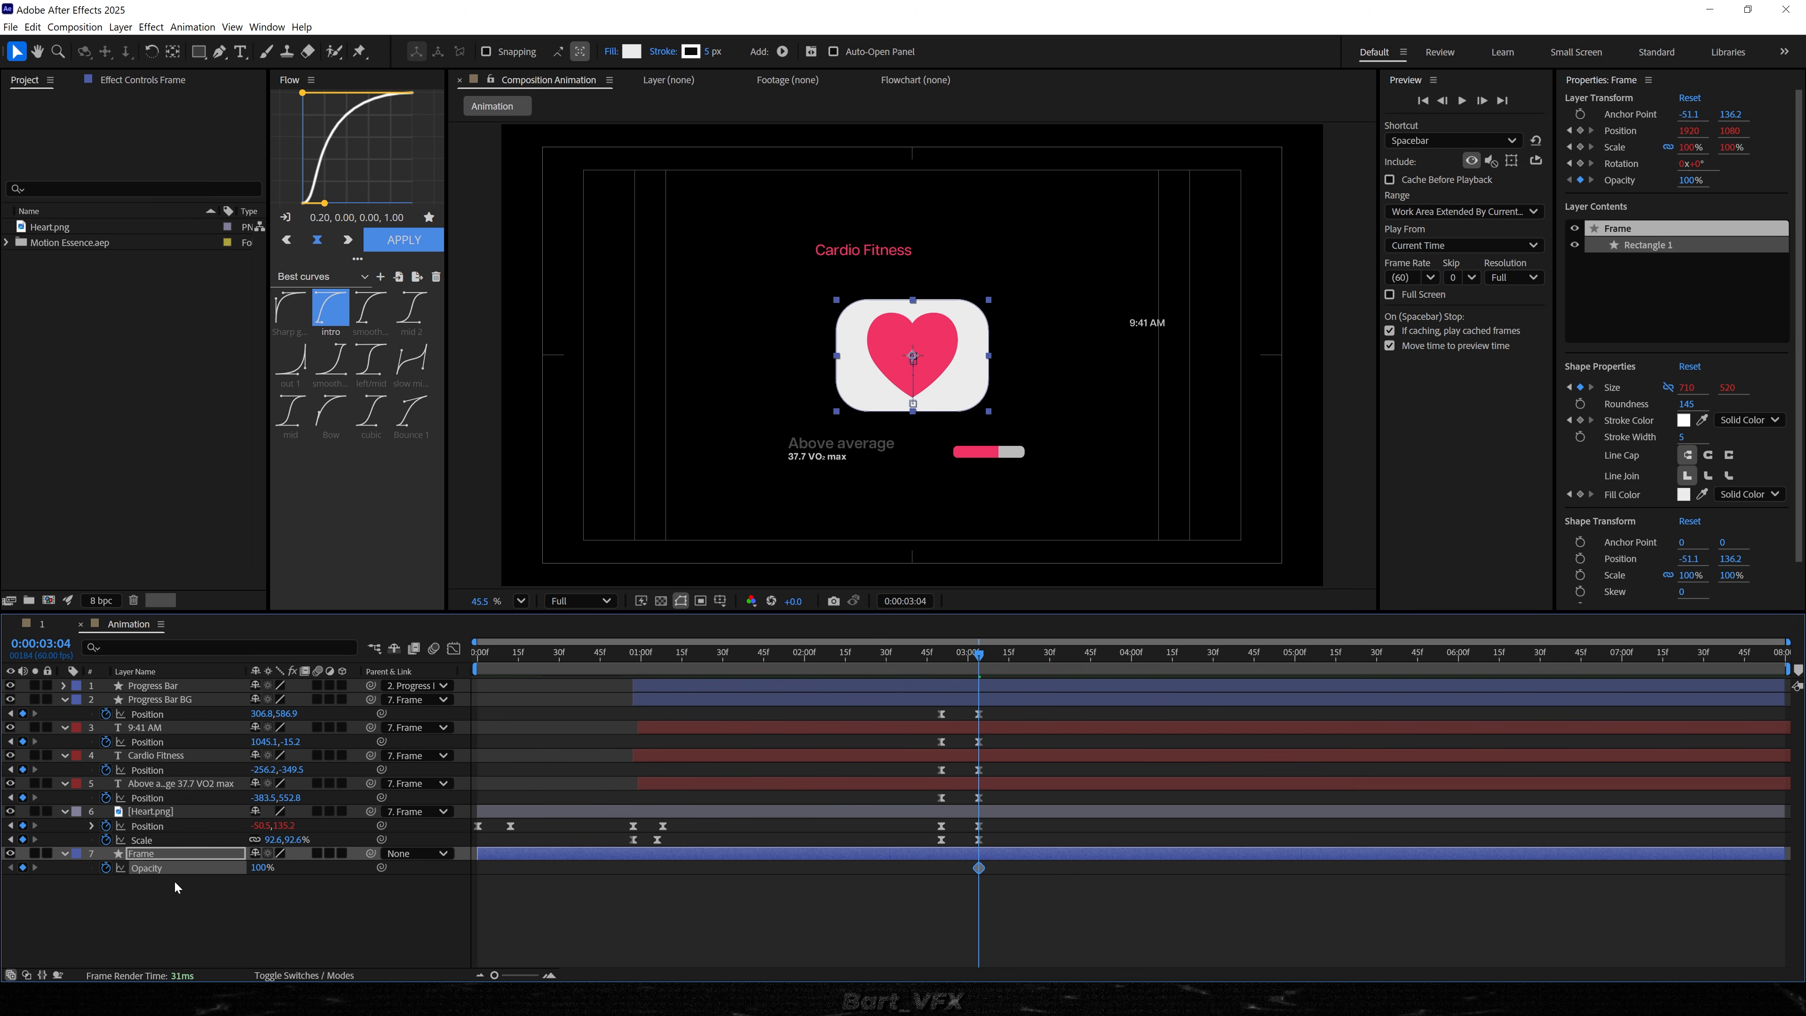
left_click_drag(978, 867, 940, 869)
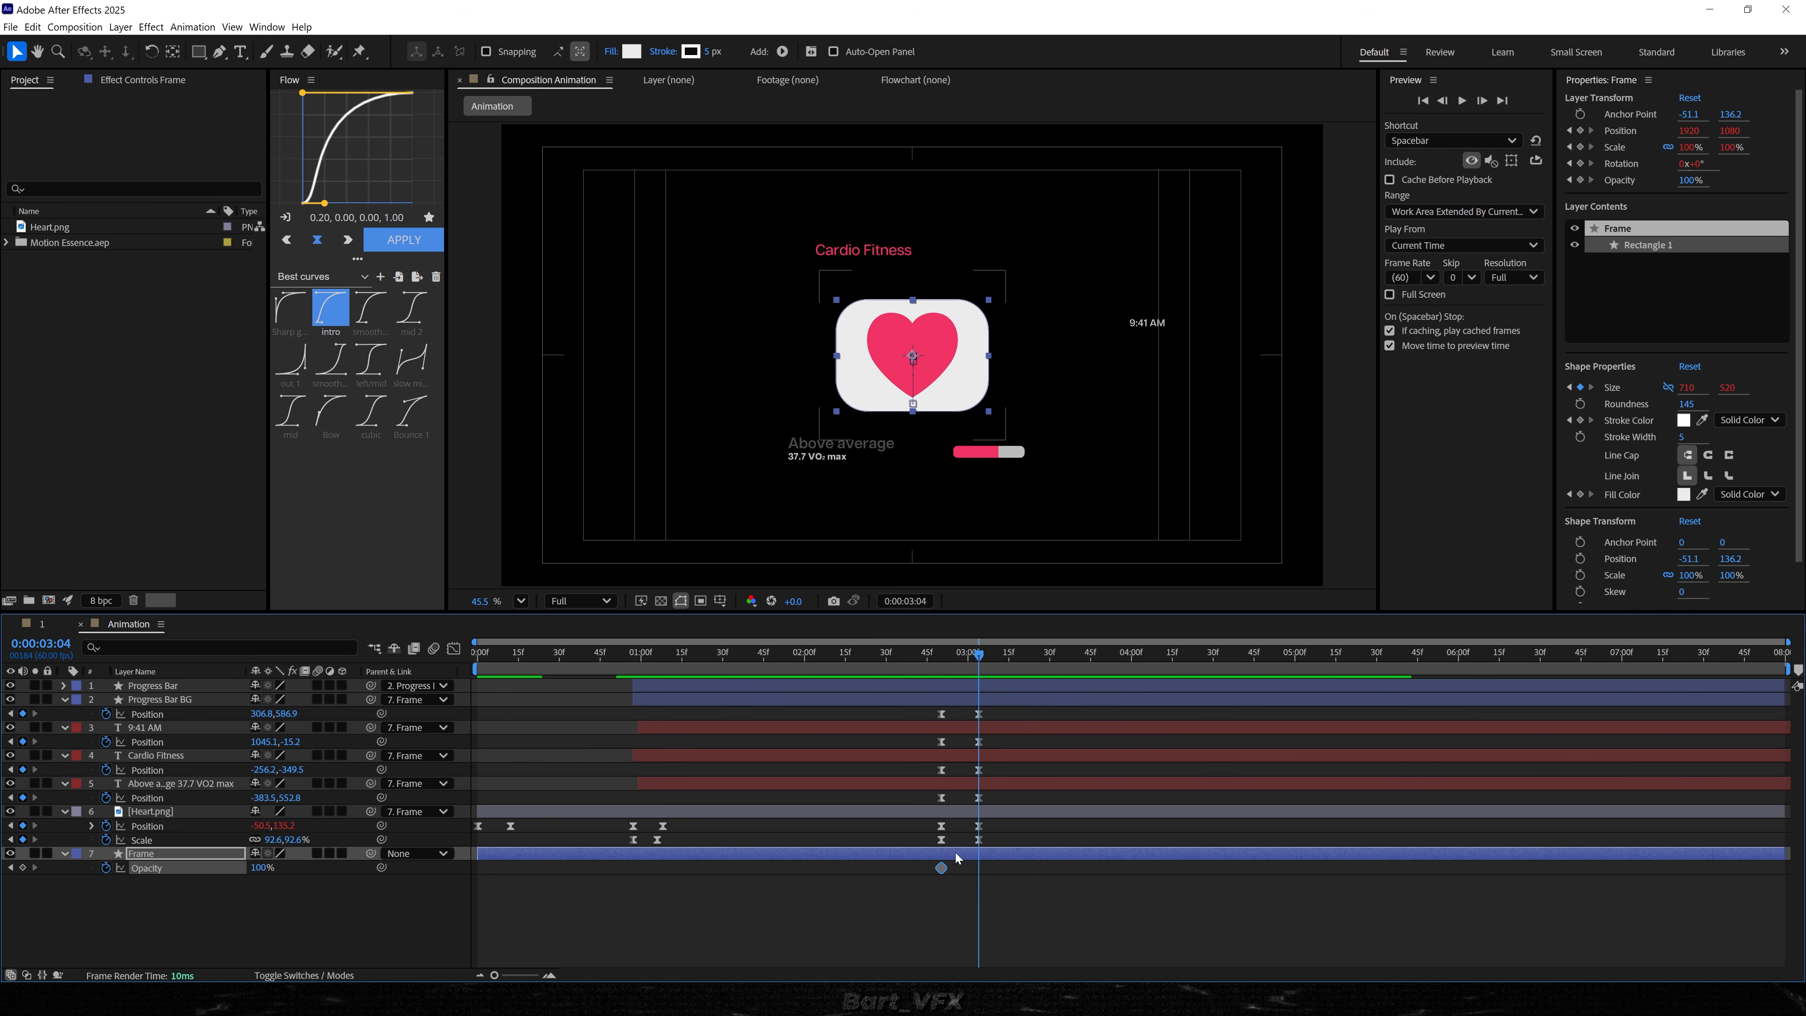
left_click_drag(260, 867, 206, 872)
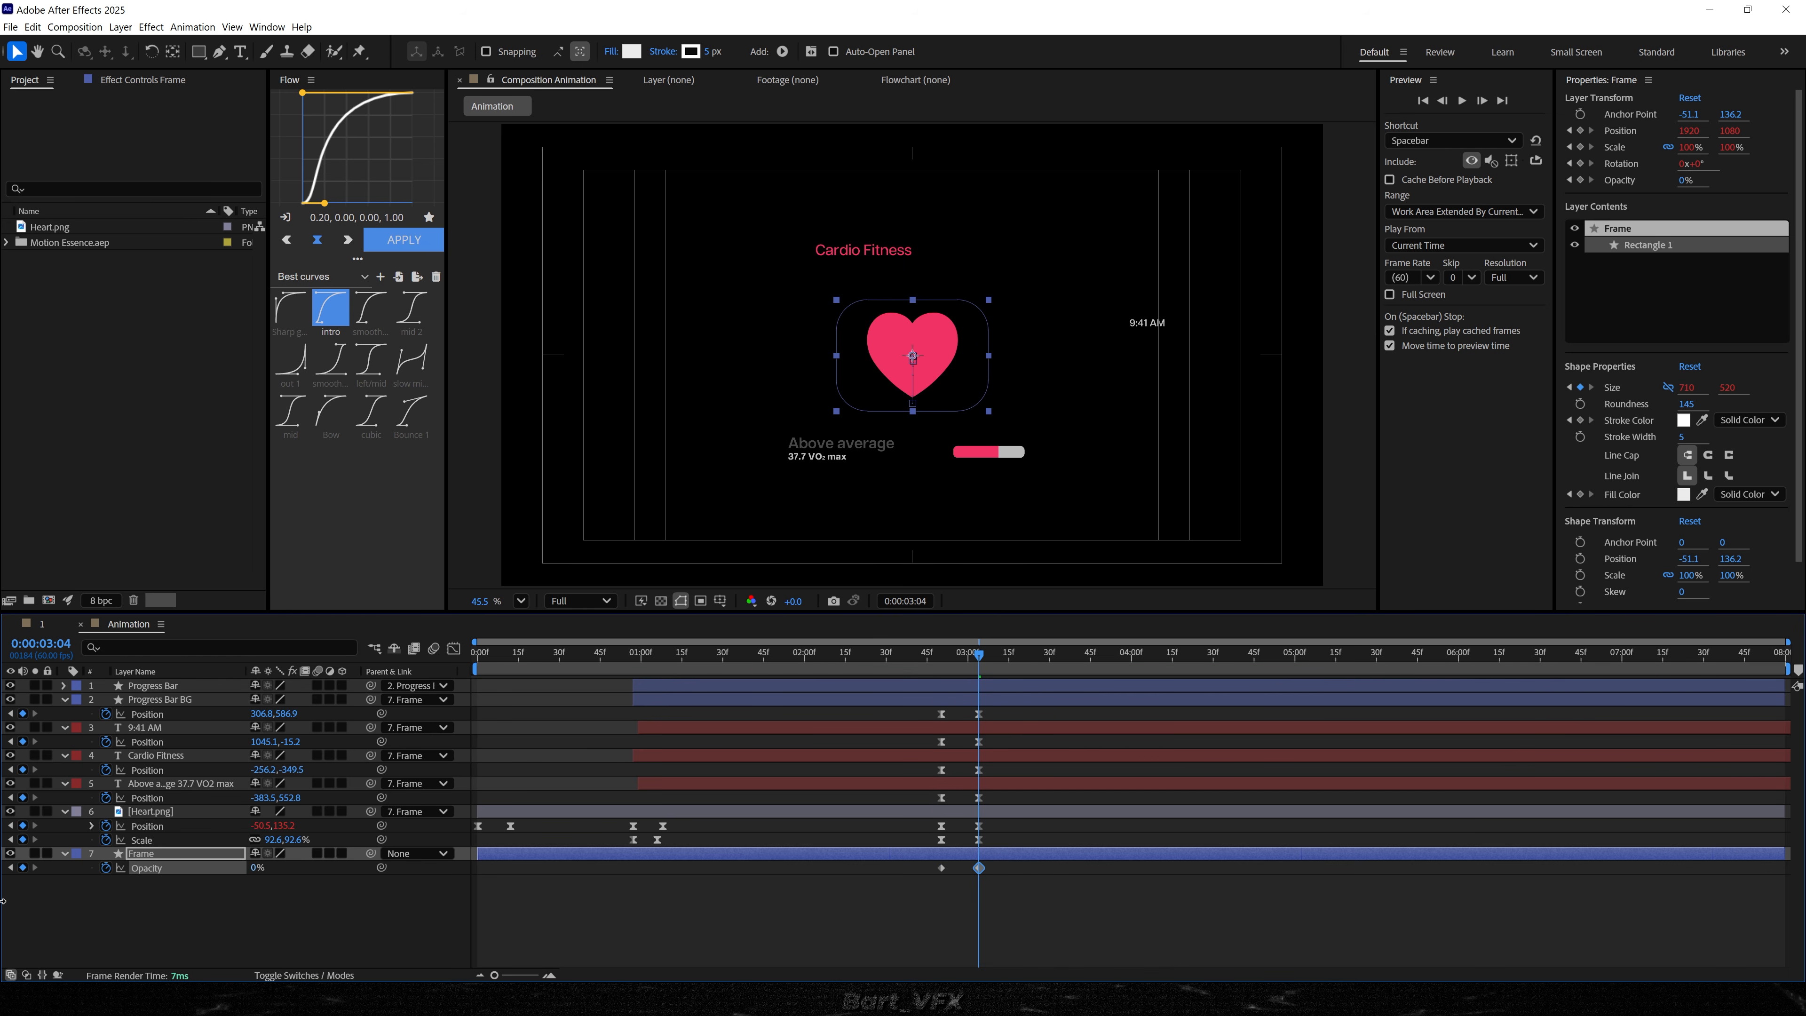
left_click_drag(1055, 859, 888, 887)
key("F9")
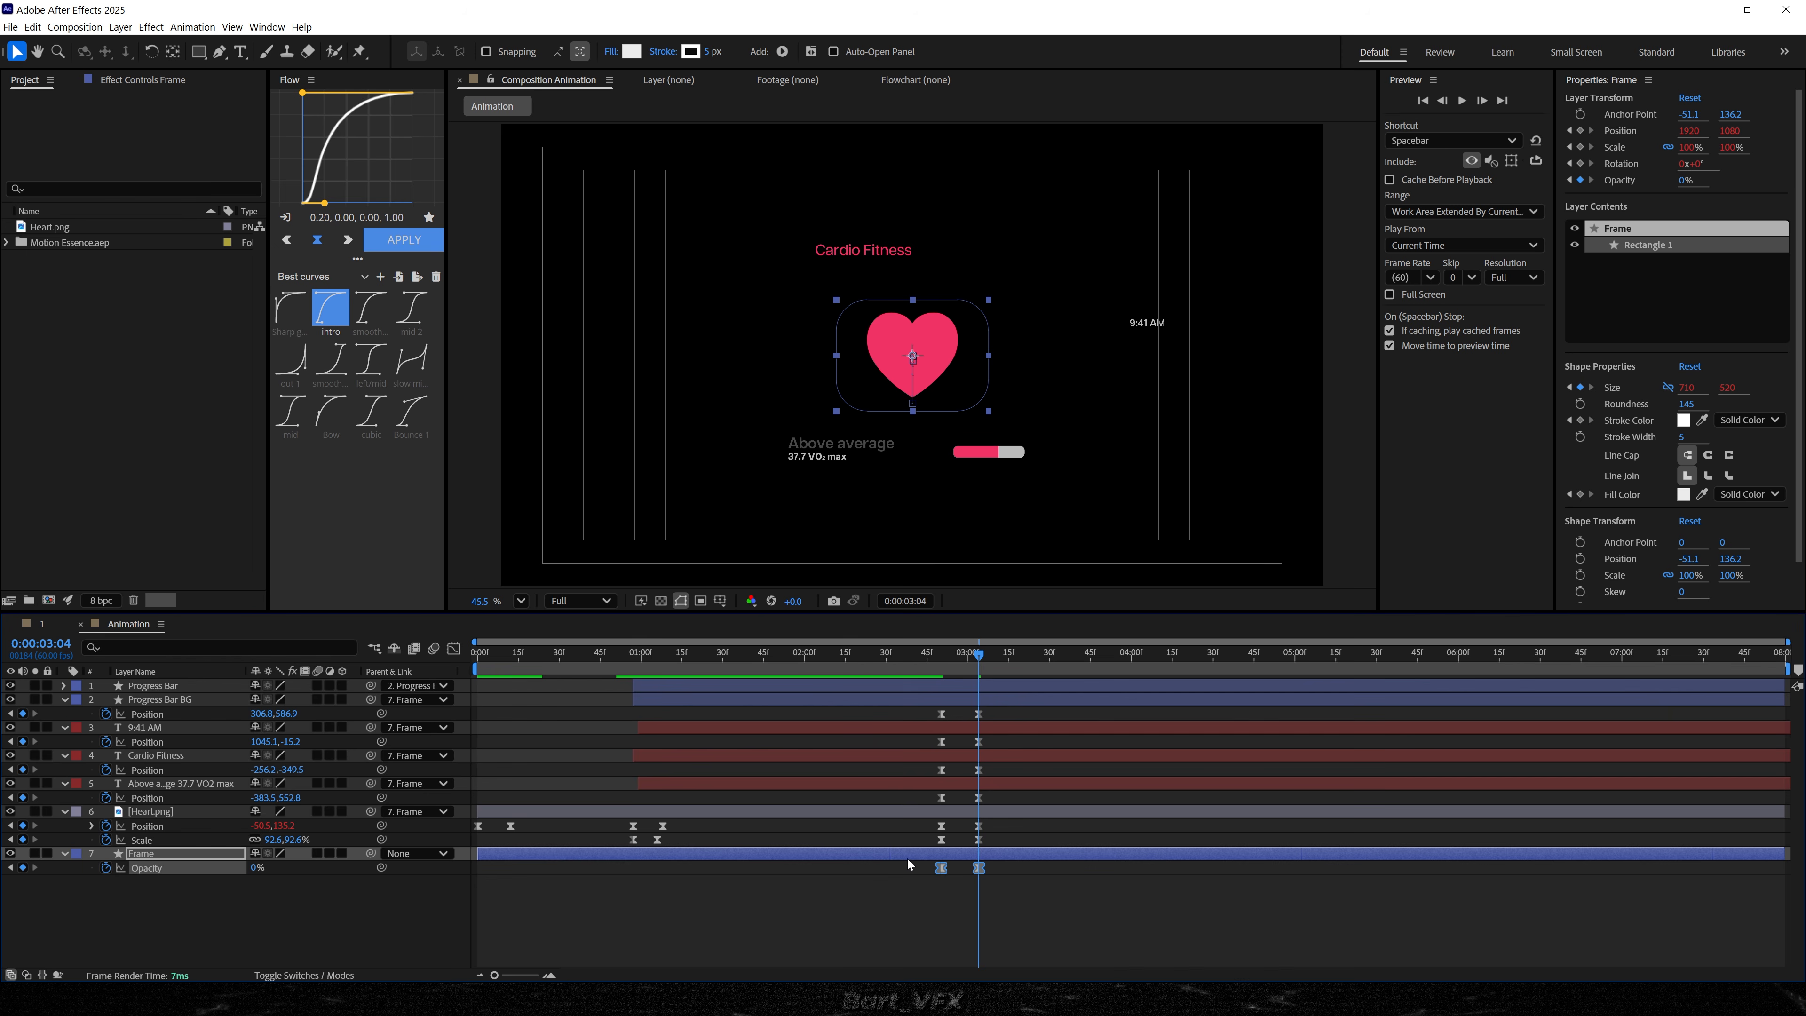
left_click(893, 895)
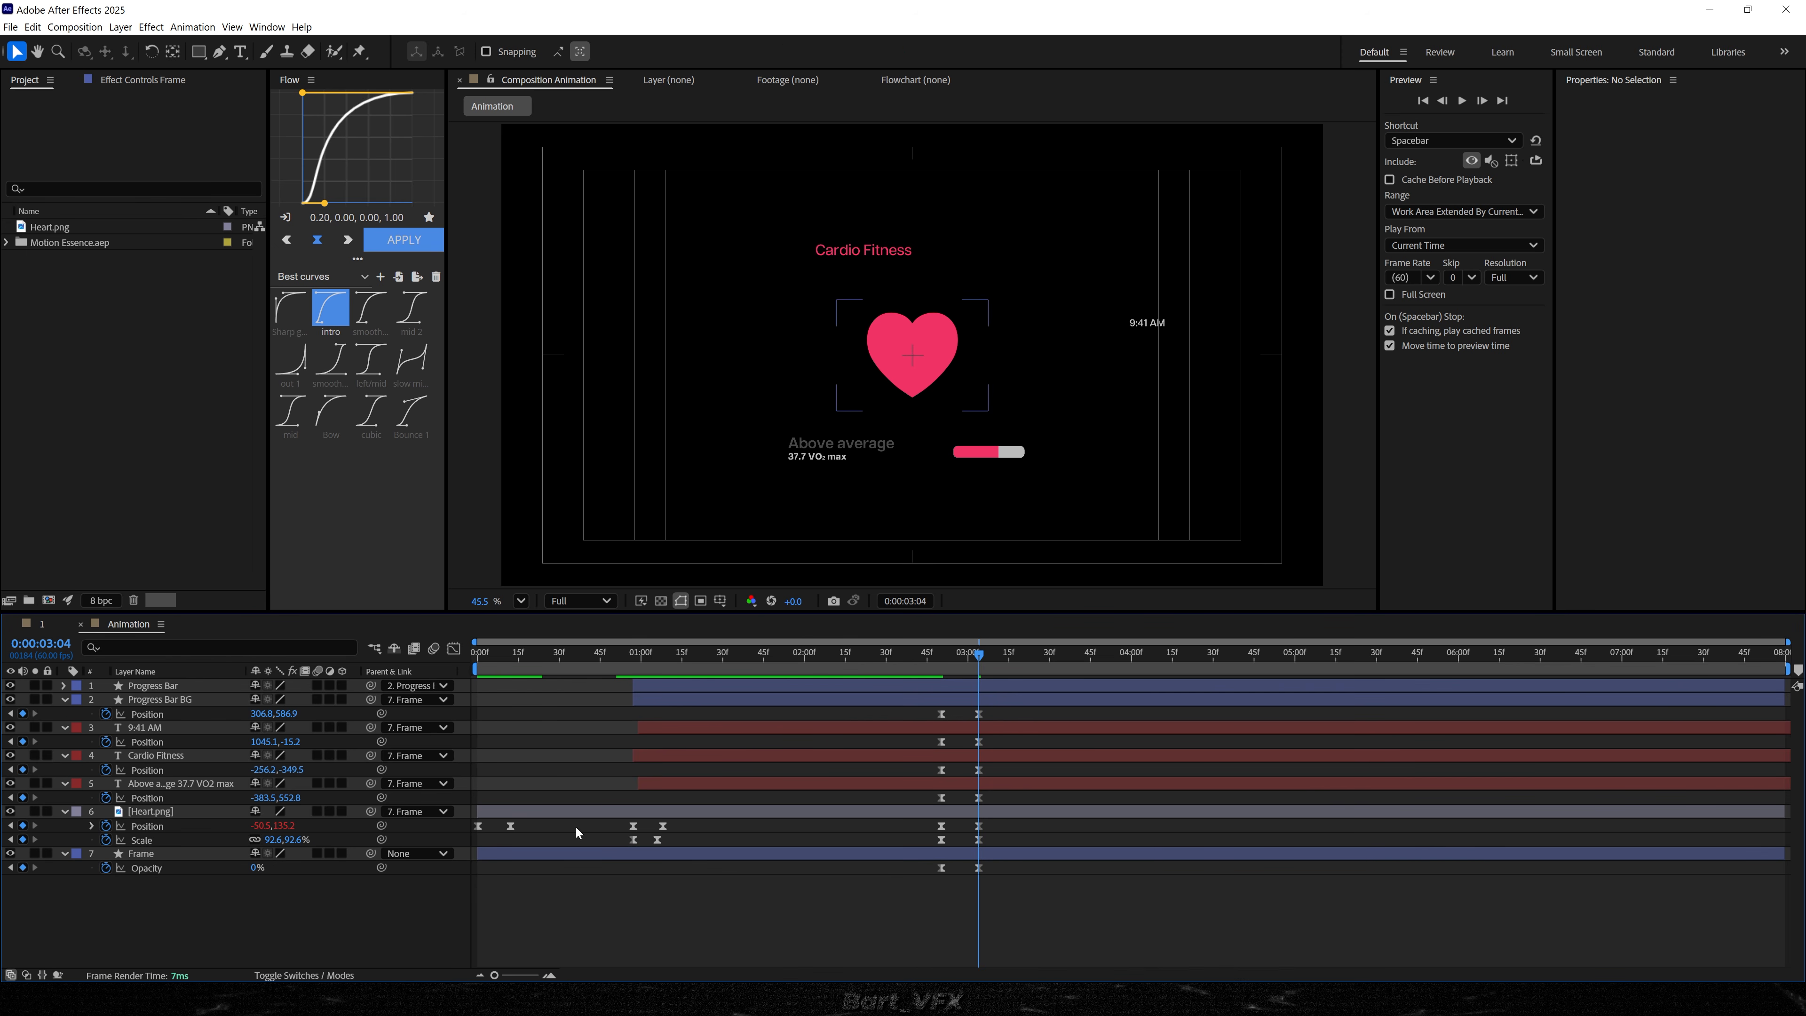
- Use Frame as track matte for both progress bar layers and the three texts, make Frame visible again and preview
left_click(325, 972)
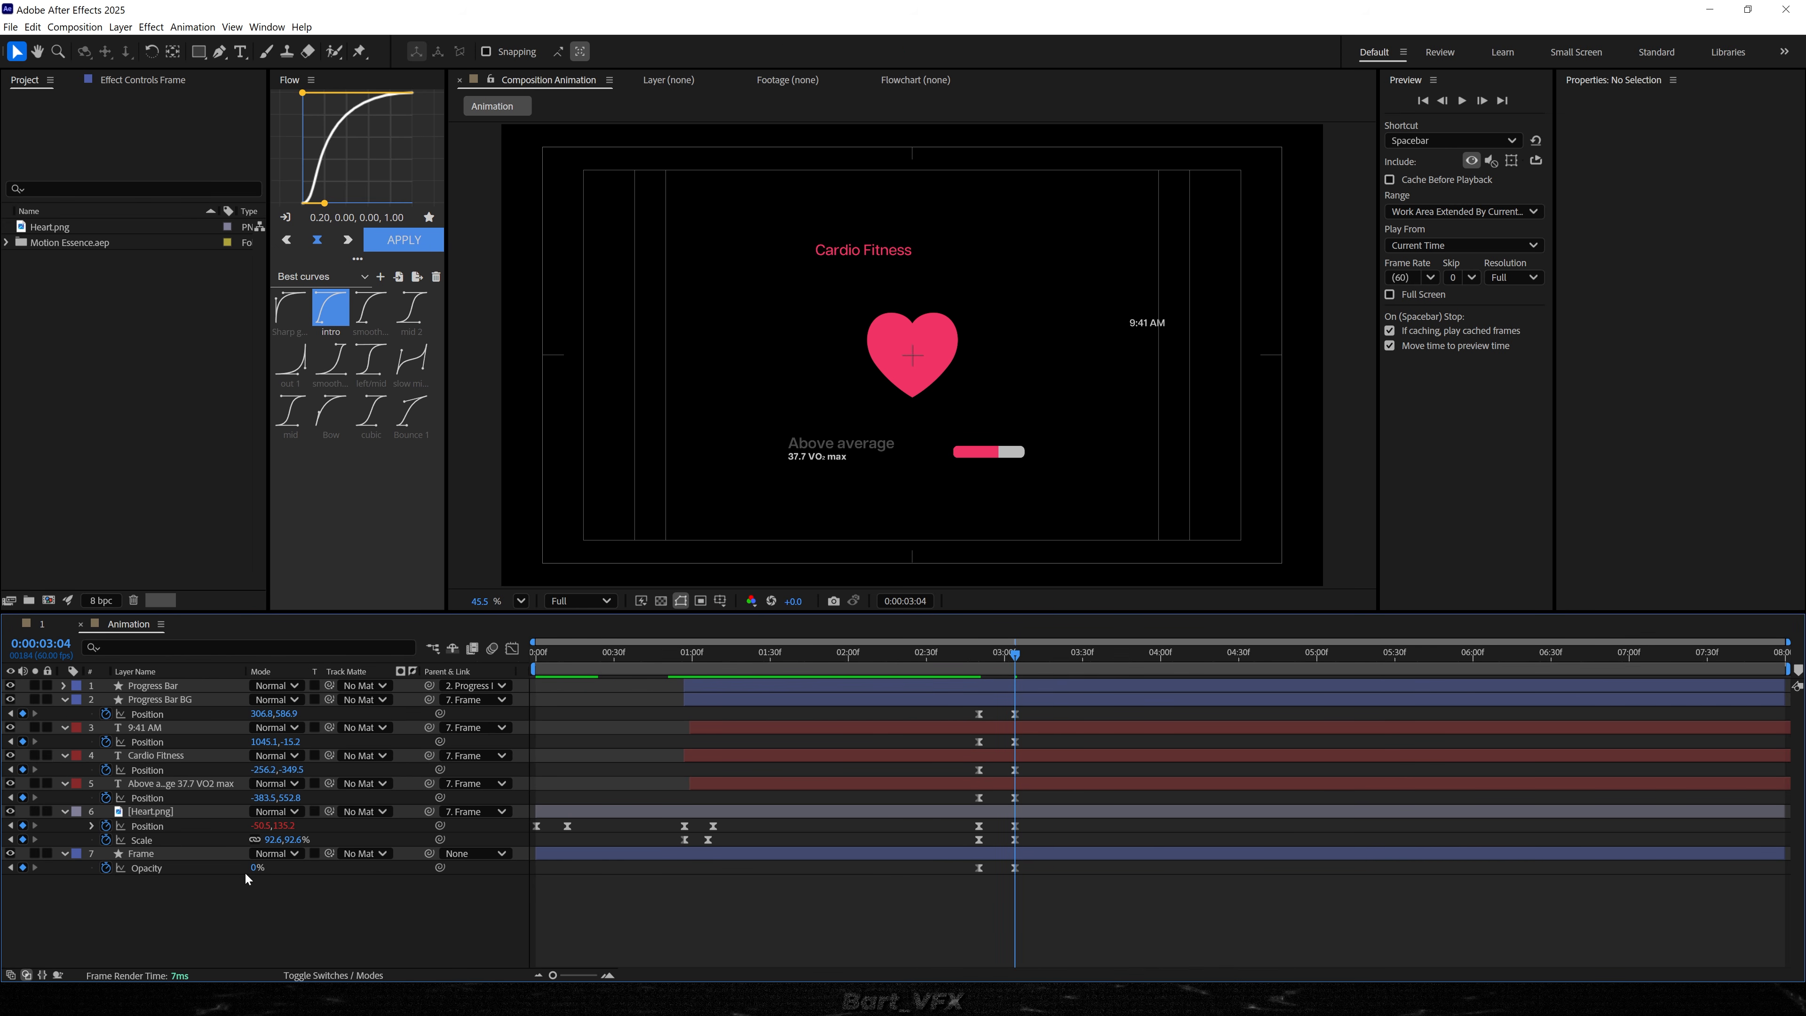
left_click(163, 783)
left_click(152, 685, "shift")
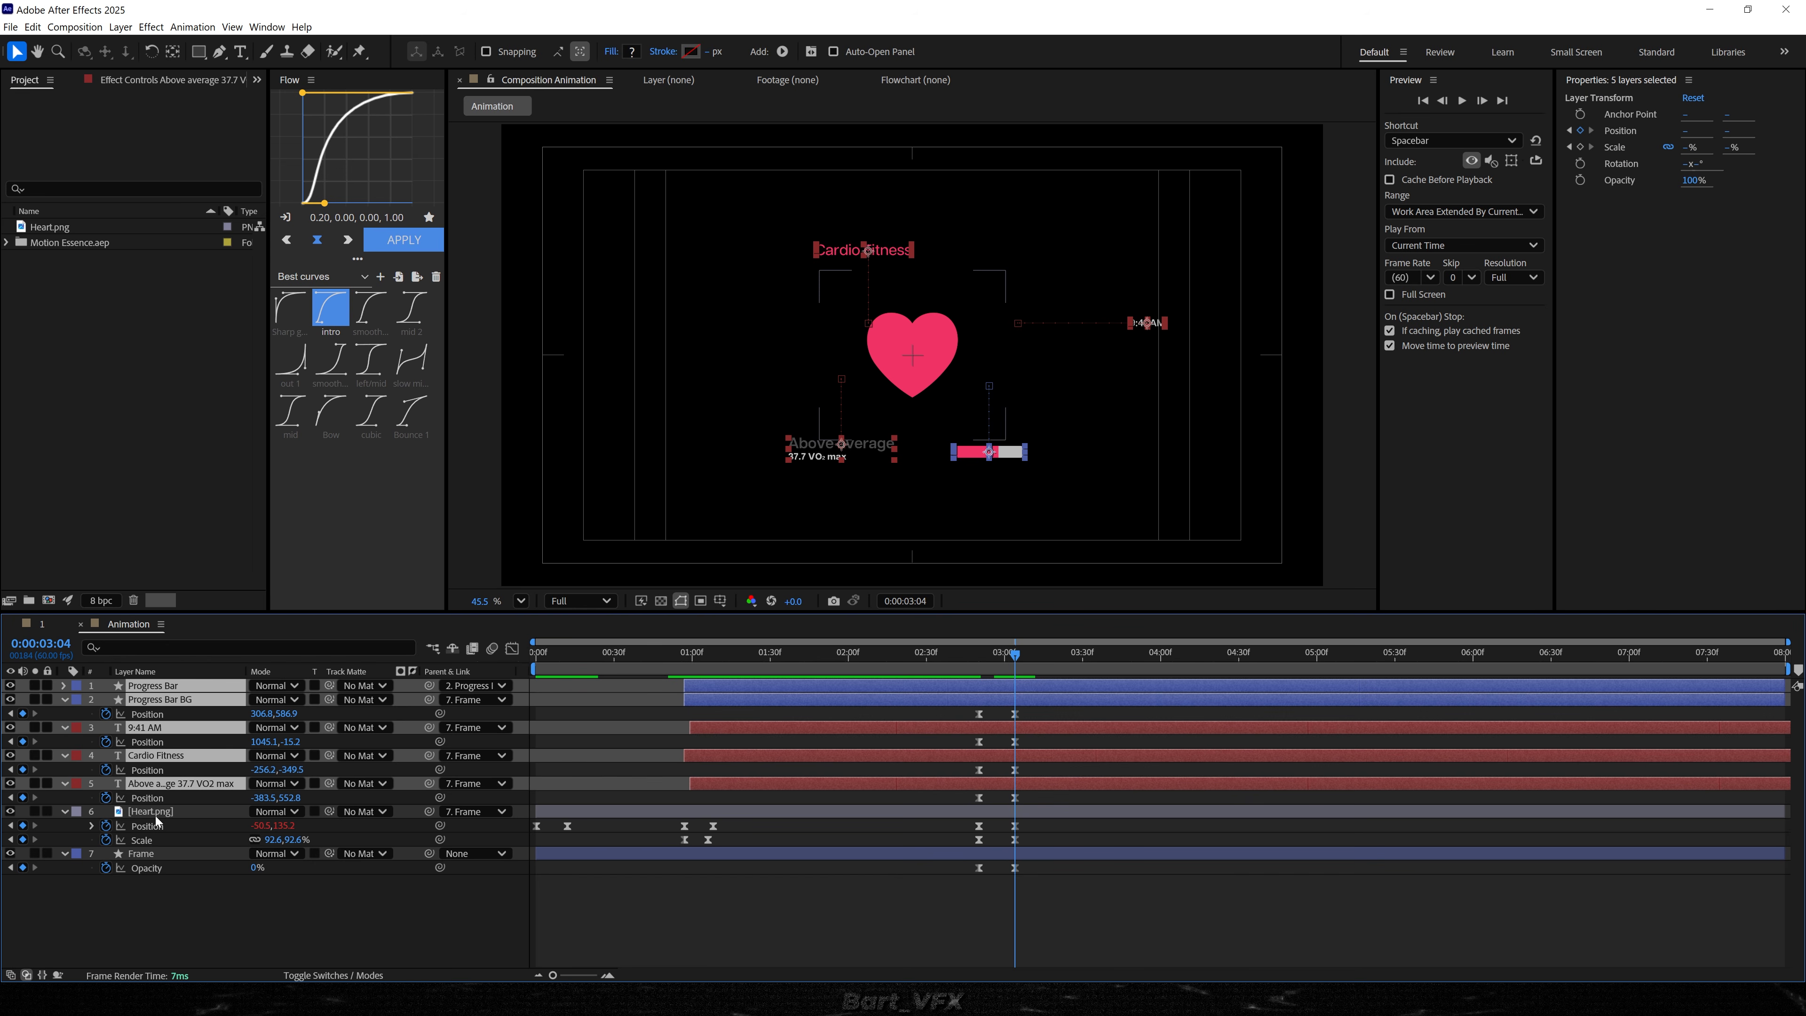
left_click_drag(329, 783, 142, 853)
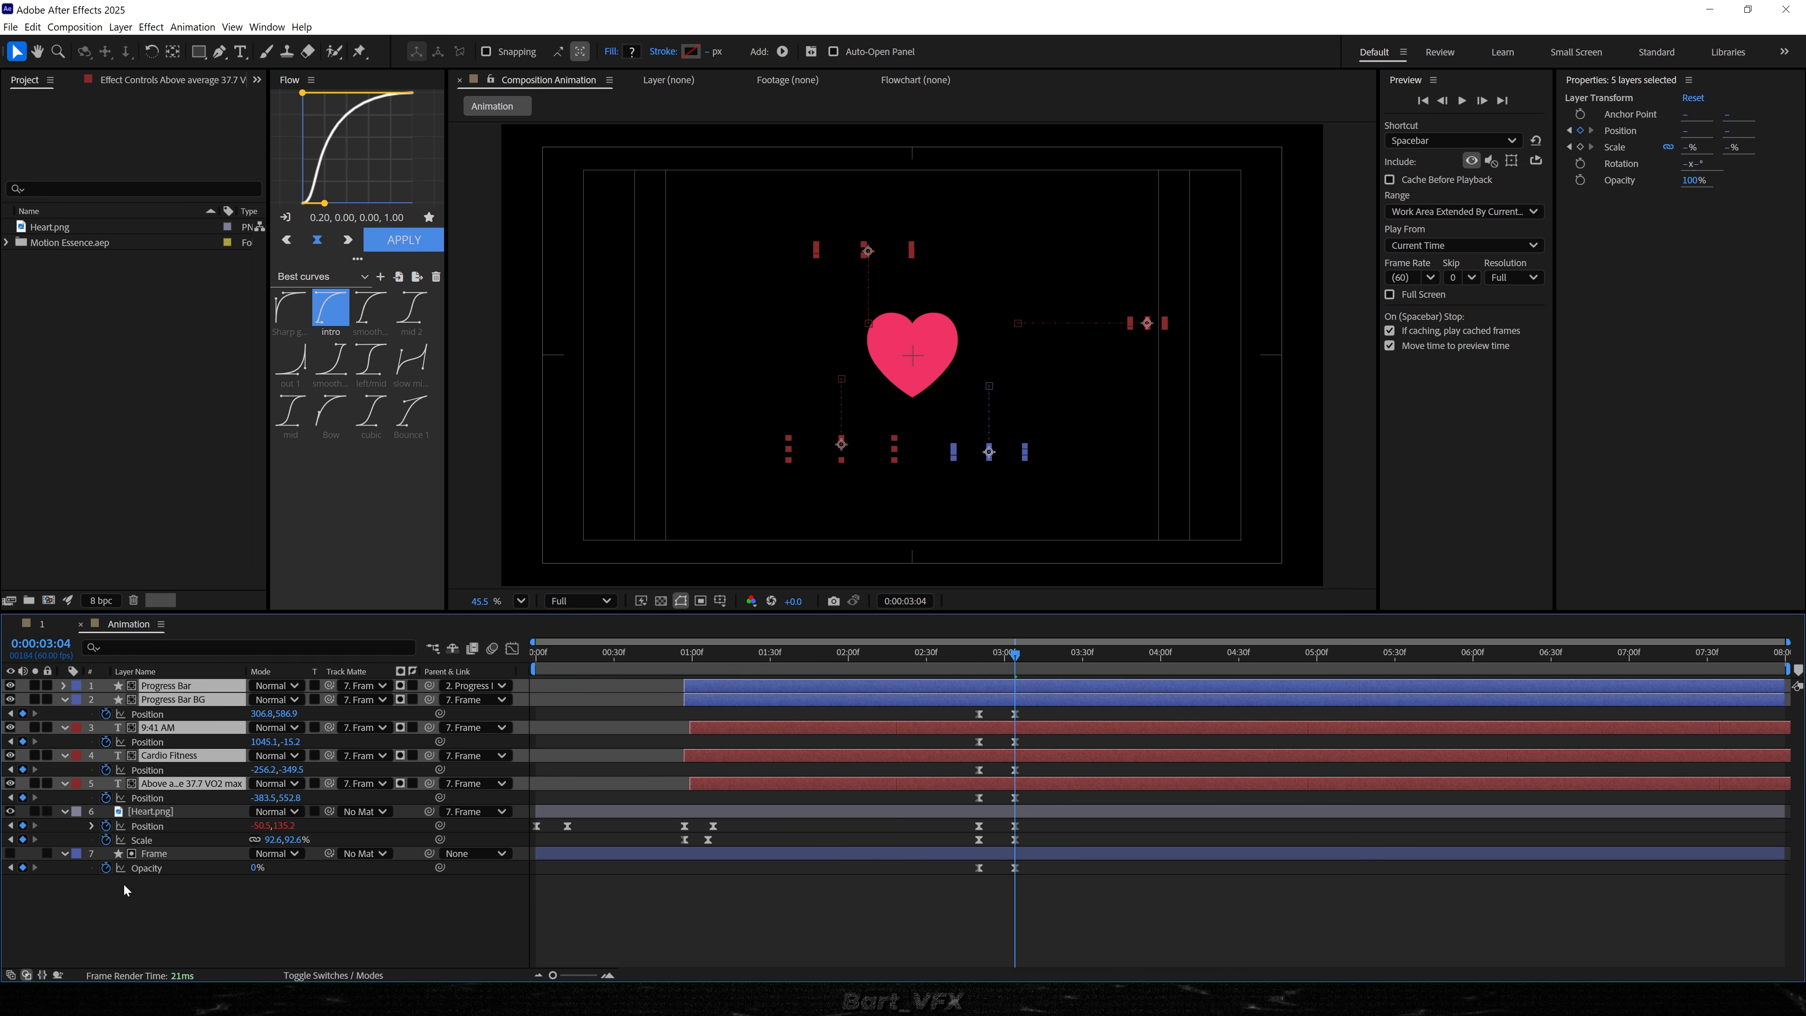
left_click(10, 853)
left_click_drag(738, 655, 665, 656)
left_click(898, 941)
key("space")
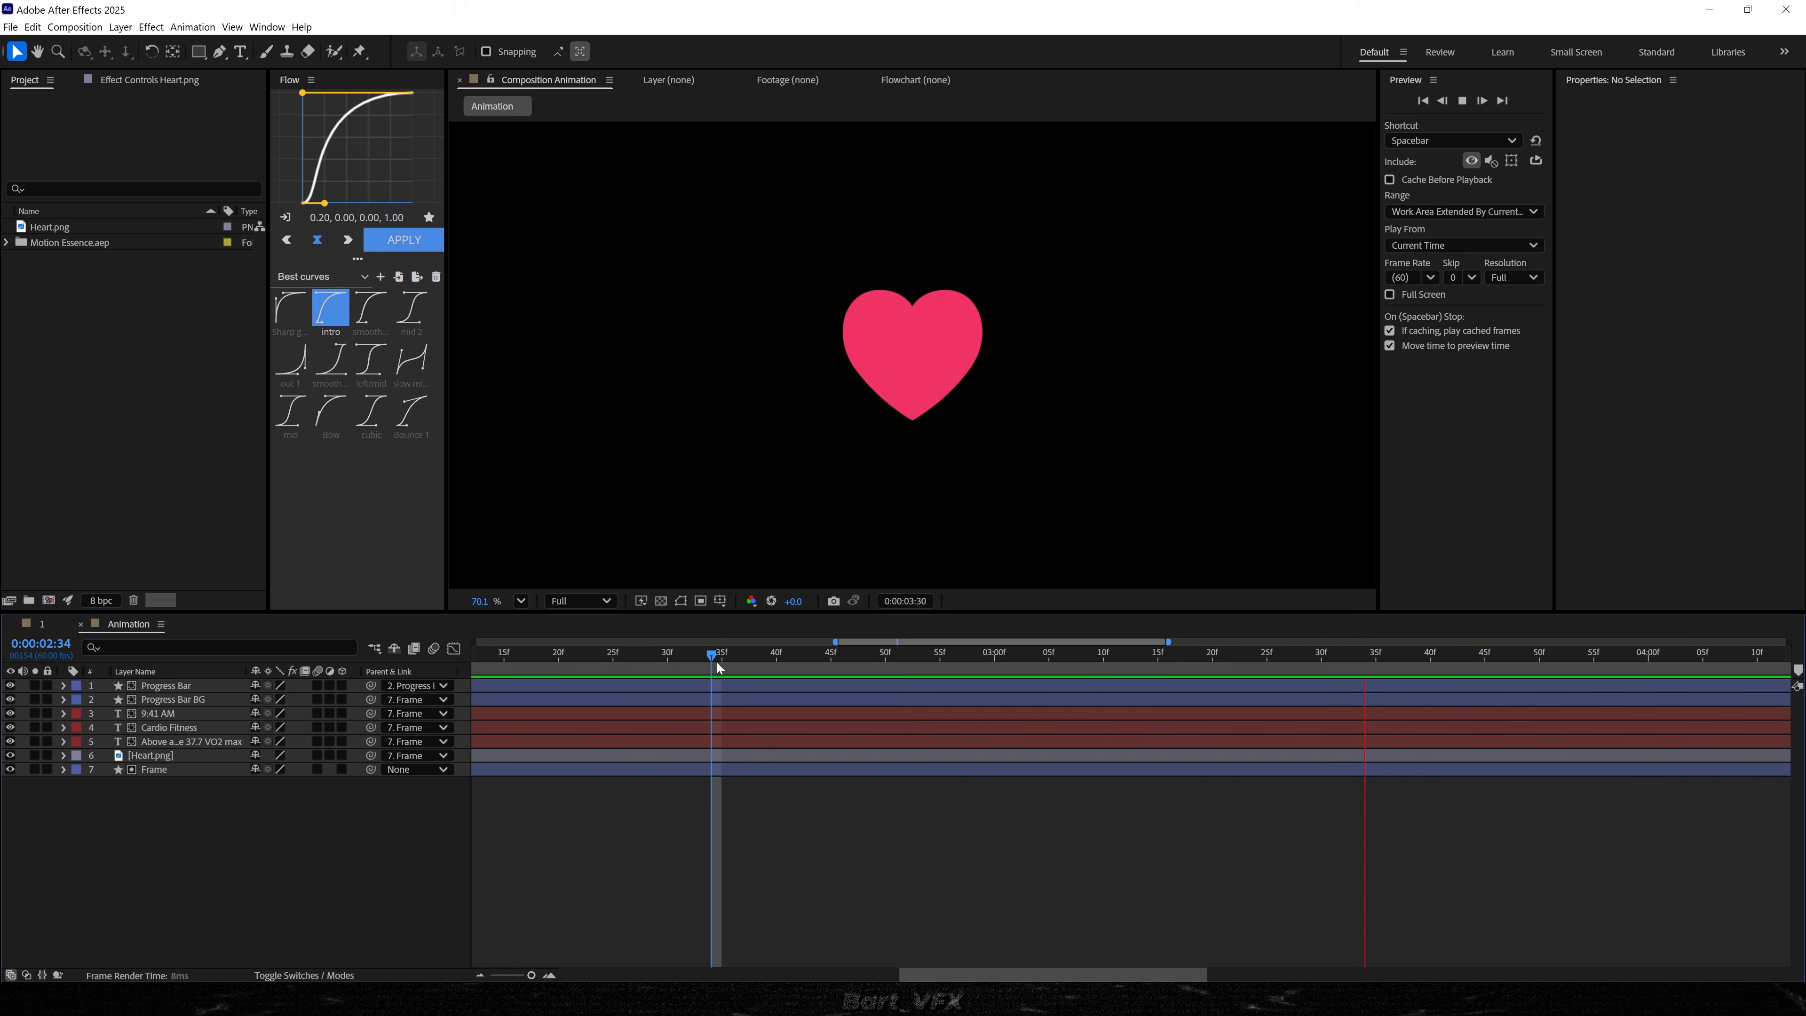
key("space")
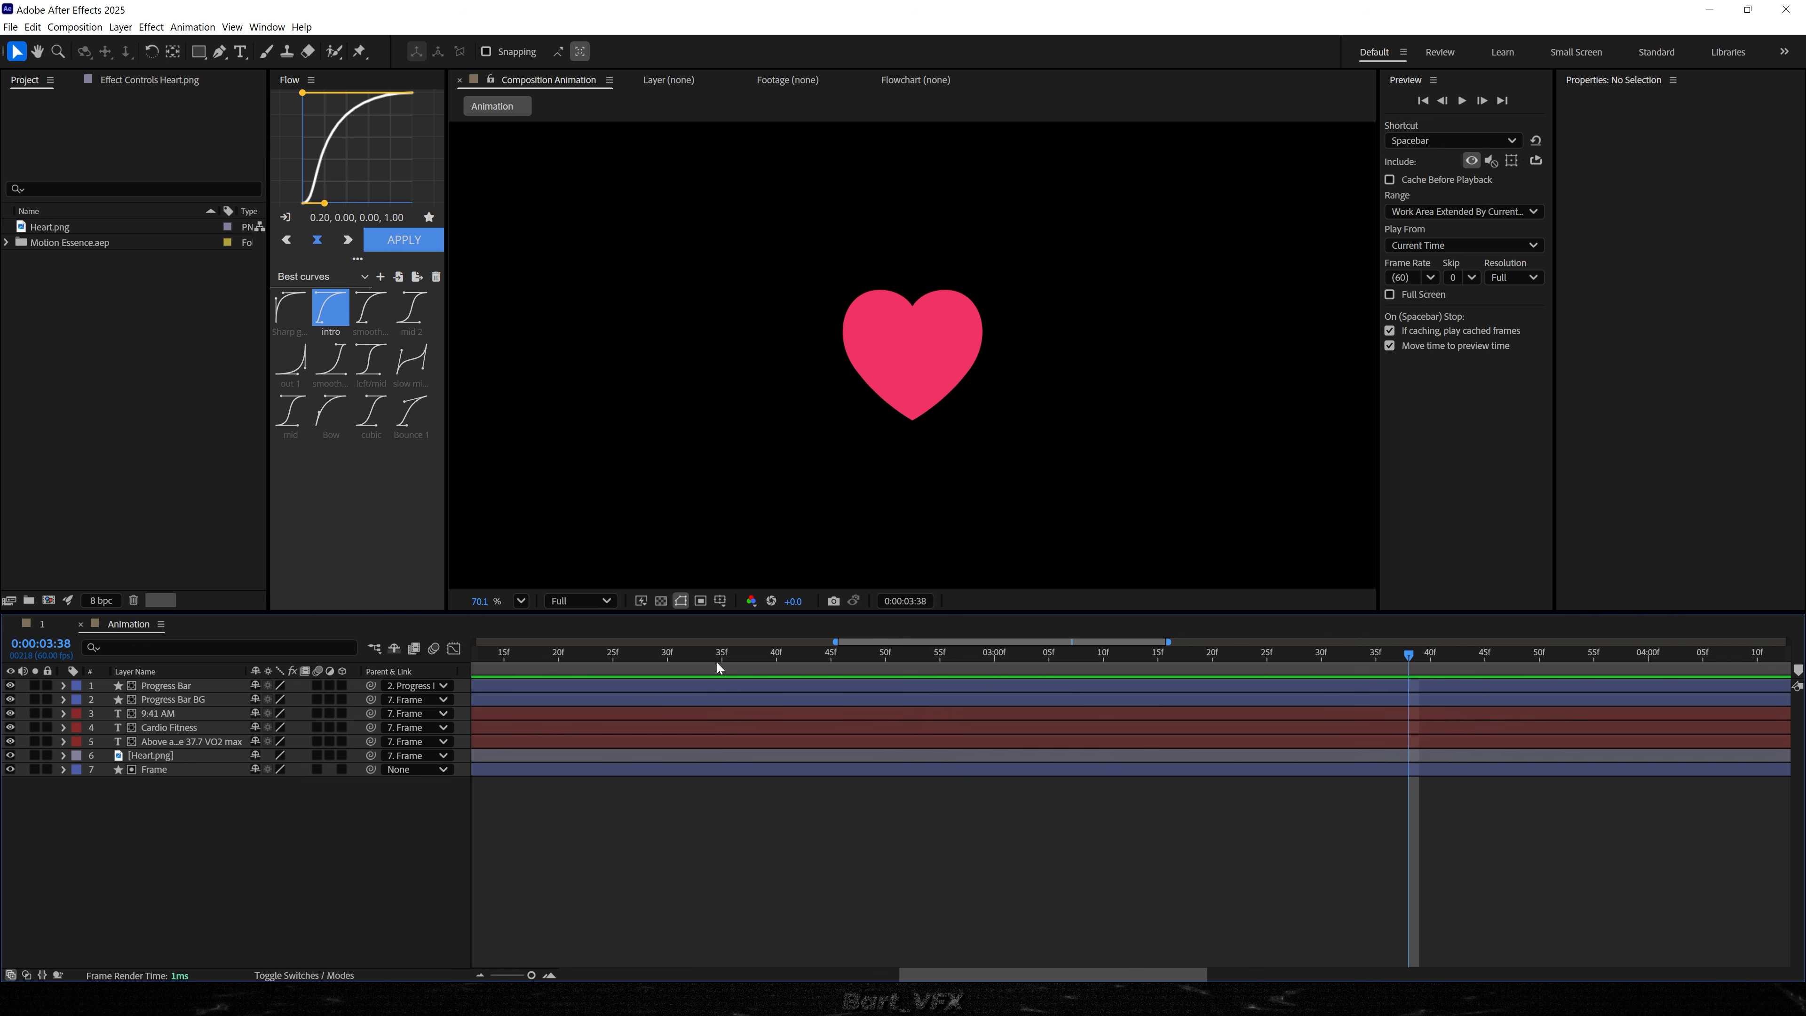
- Raise the end speed of the heart's position move from 2:50 to 3:04 in the speed graph and preview its overshoot
left_click(892, 755)
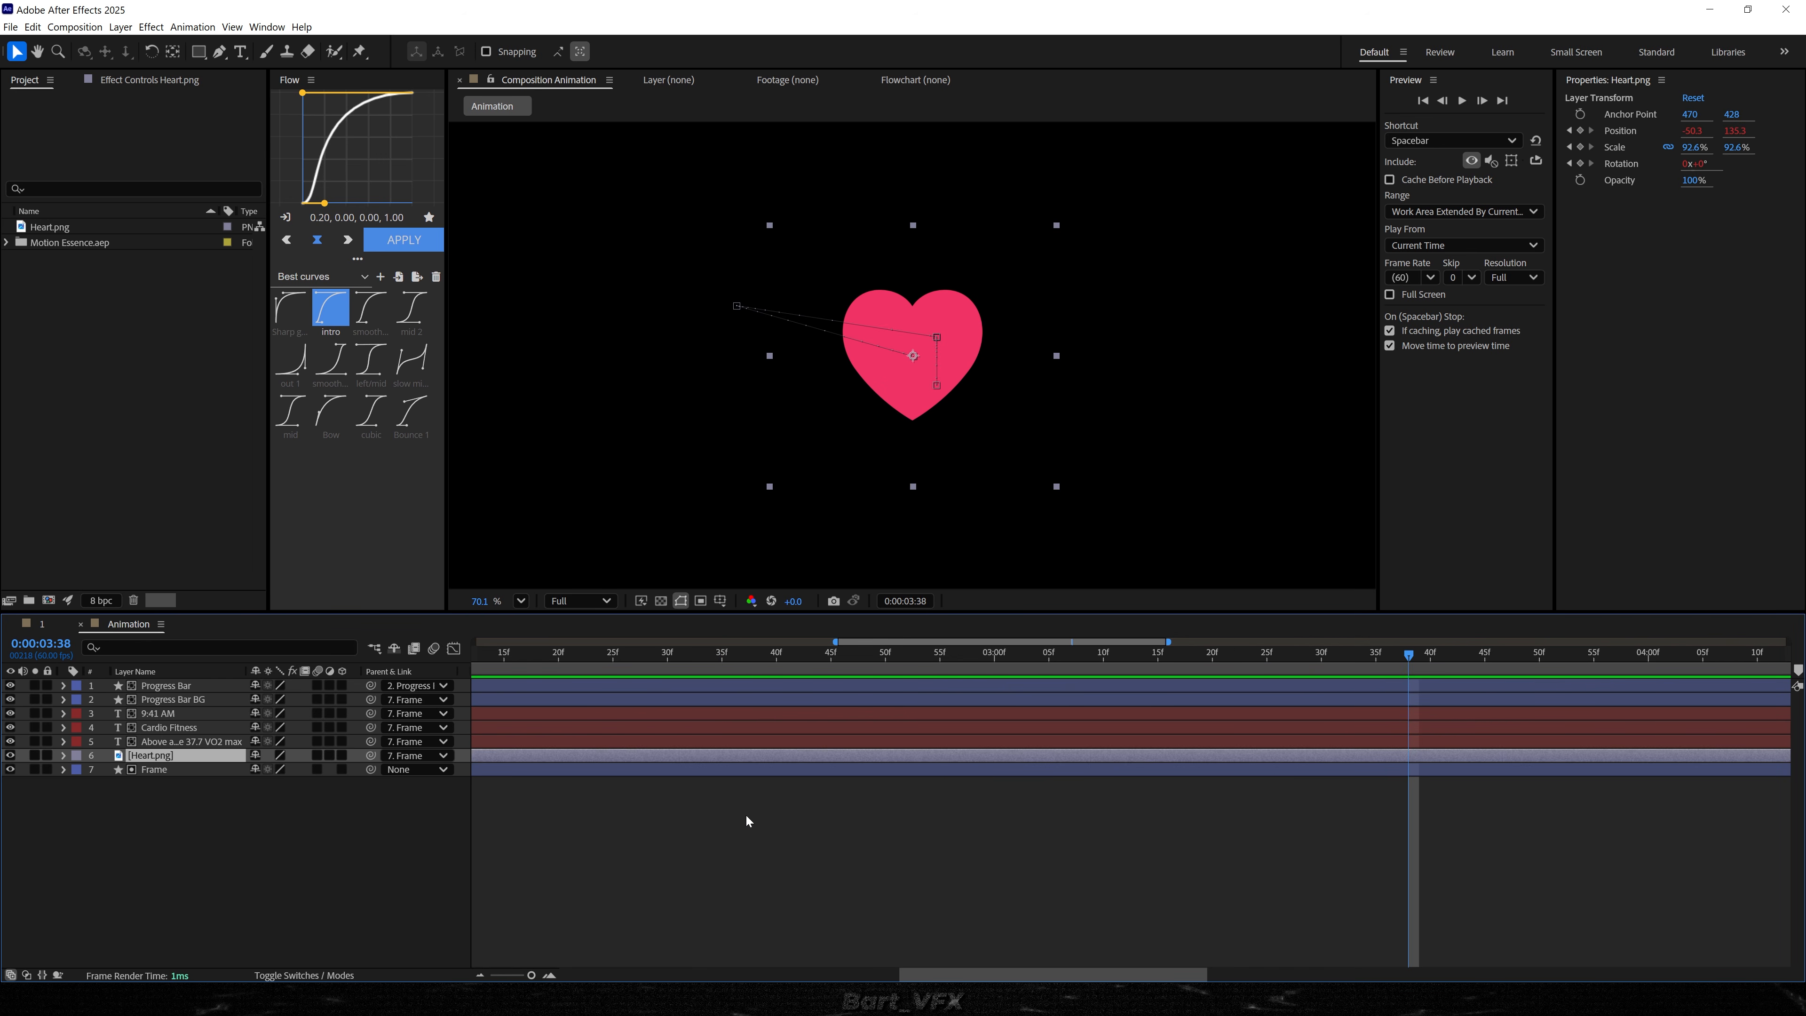
key("p")
key("j")
left_click_drag(1066, 764, 748, 786)
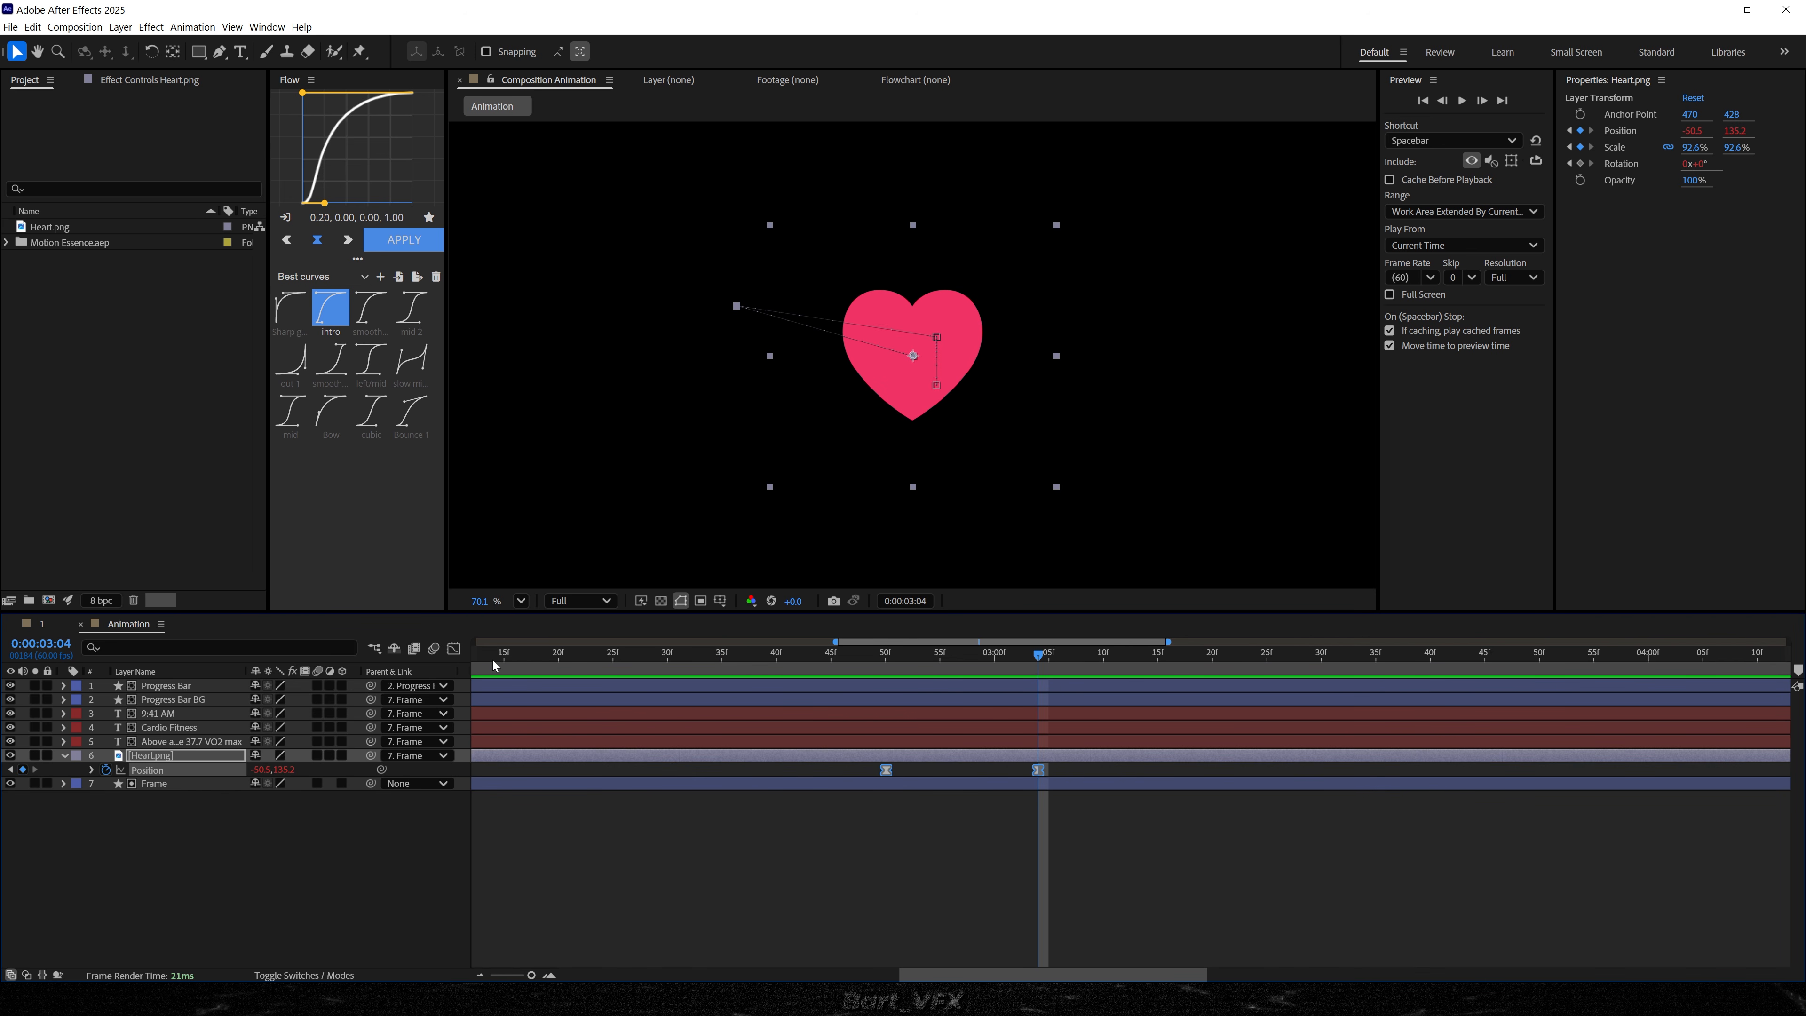
left_click(455, 649)
left_click_drag(1089, 899, 1041, 909)
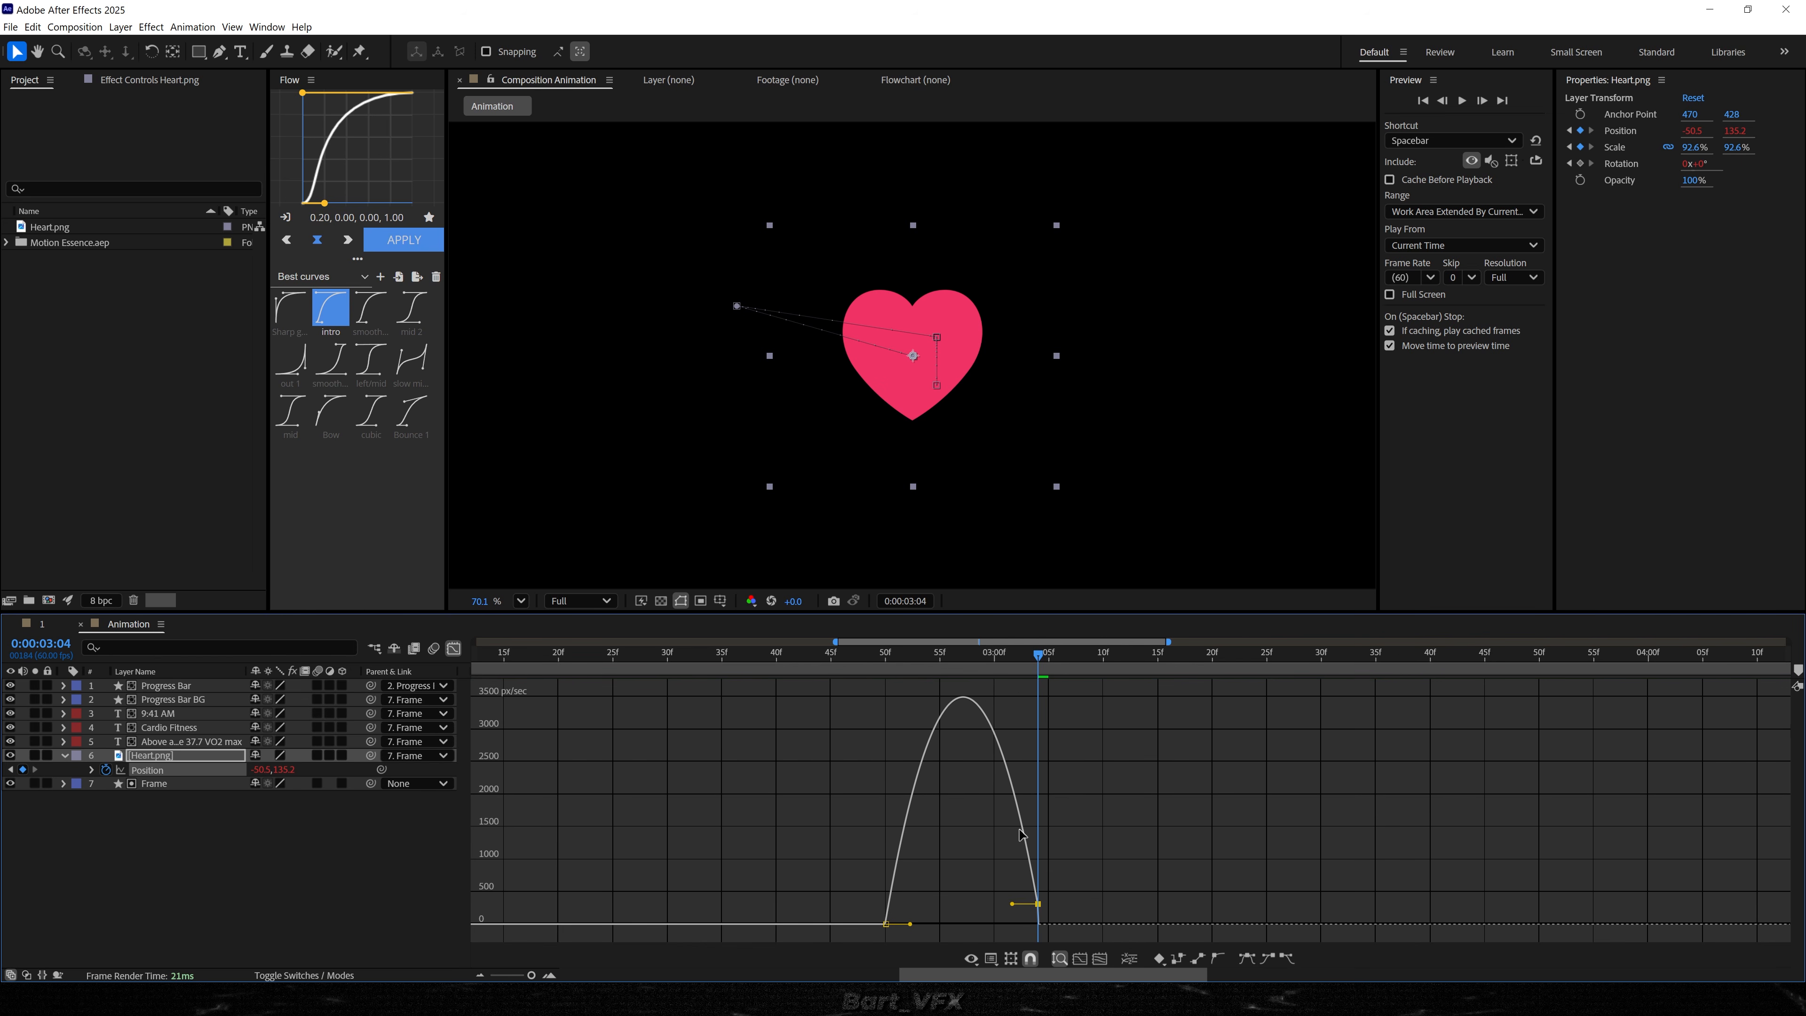
key("space")
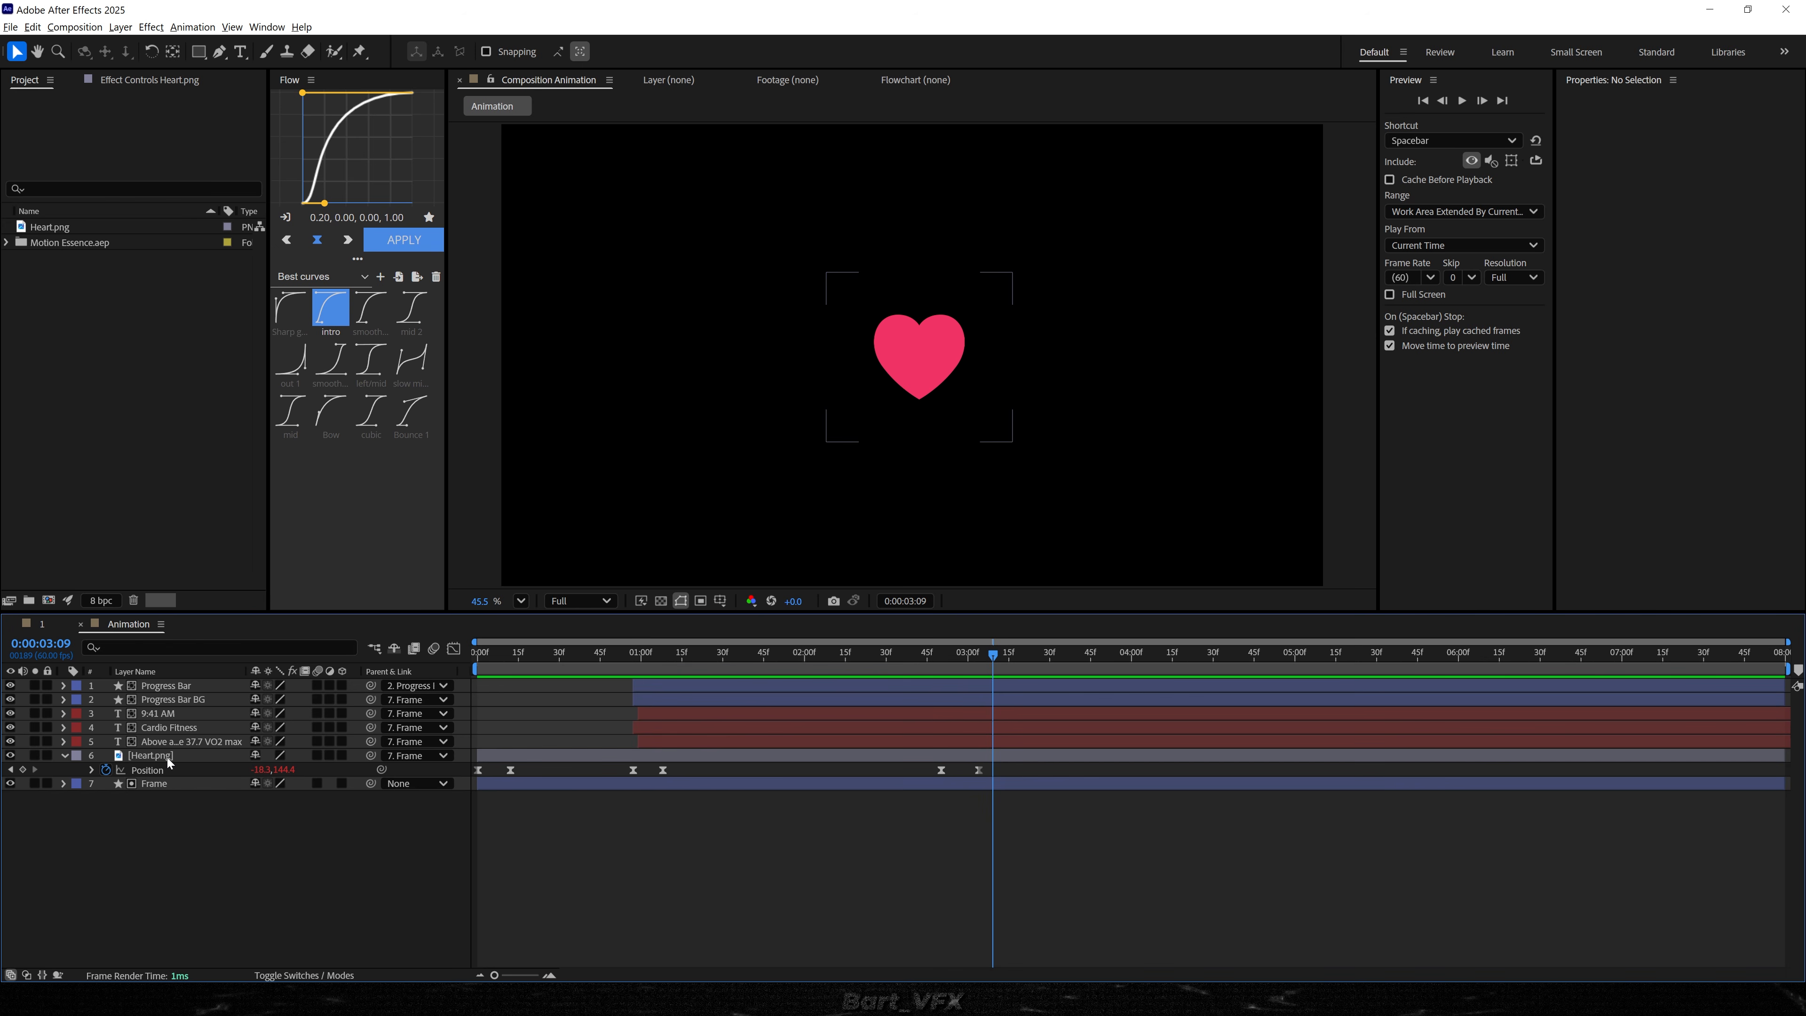
- Move the heart layer to the top of the layer stack, duplicate it and rename the lower copy "Heart BG"
left_click_drag(166, 758, 163, 682)
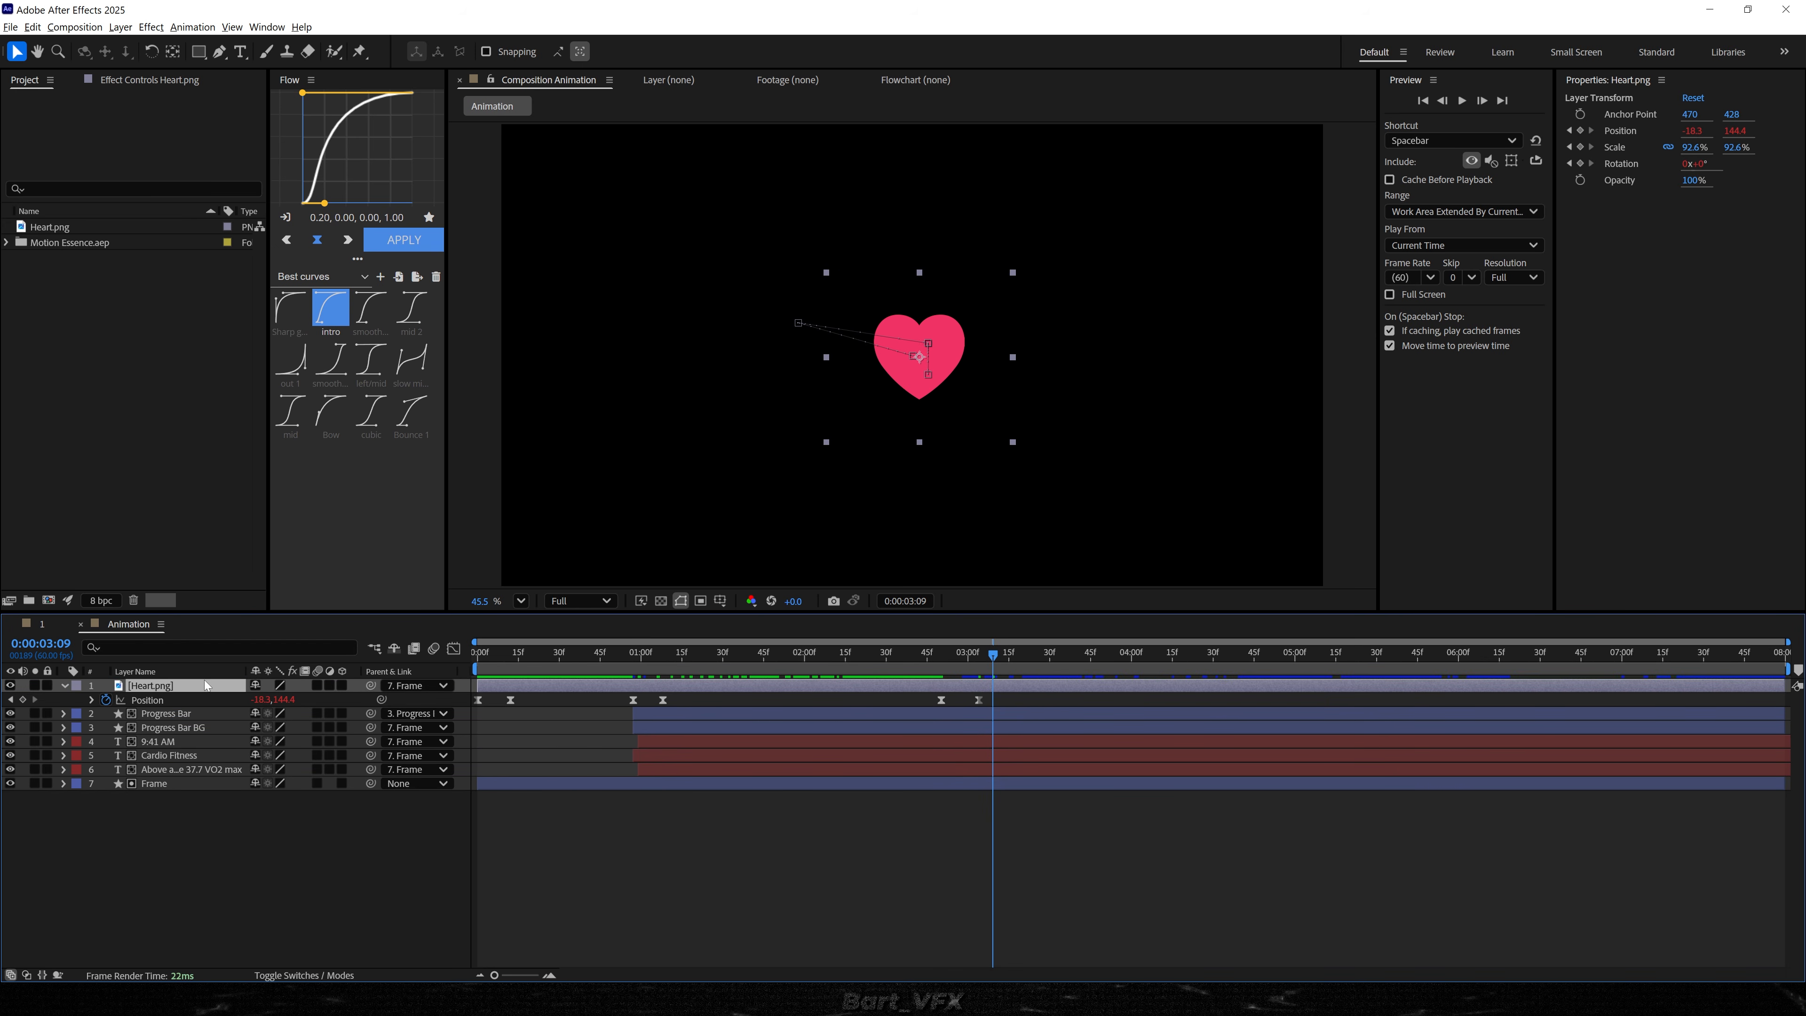
key("ctrl+d")
left_click(182, 700)
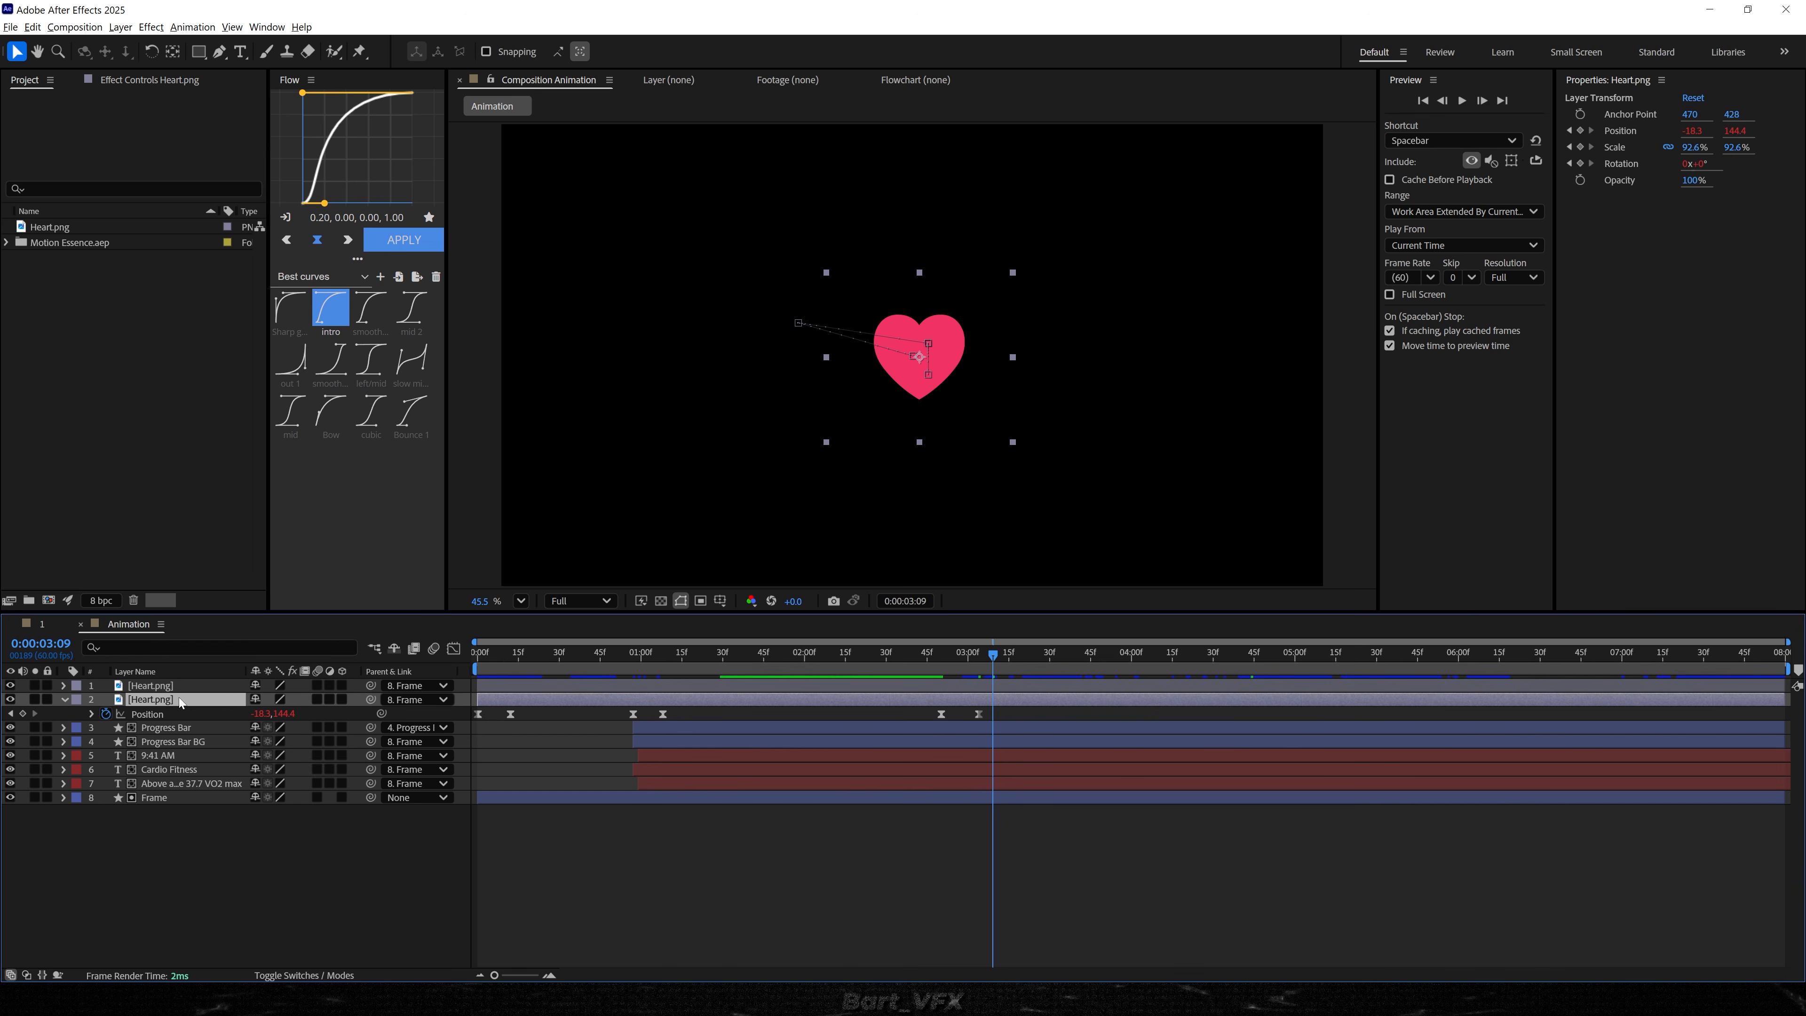
key("Return")
type("Heart BG")
key("Return")
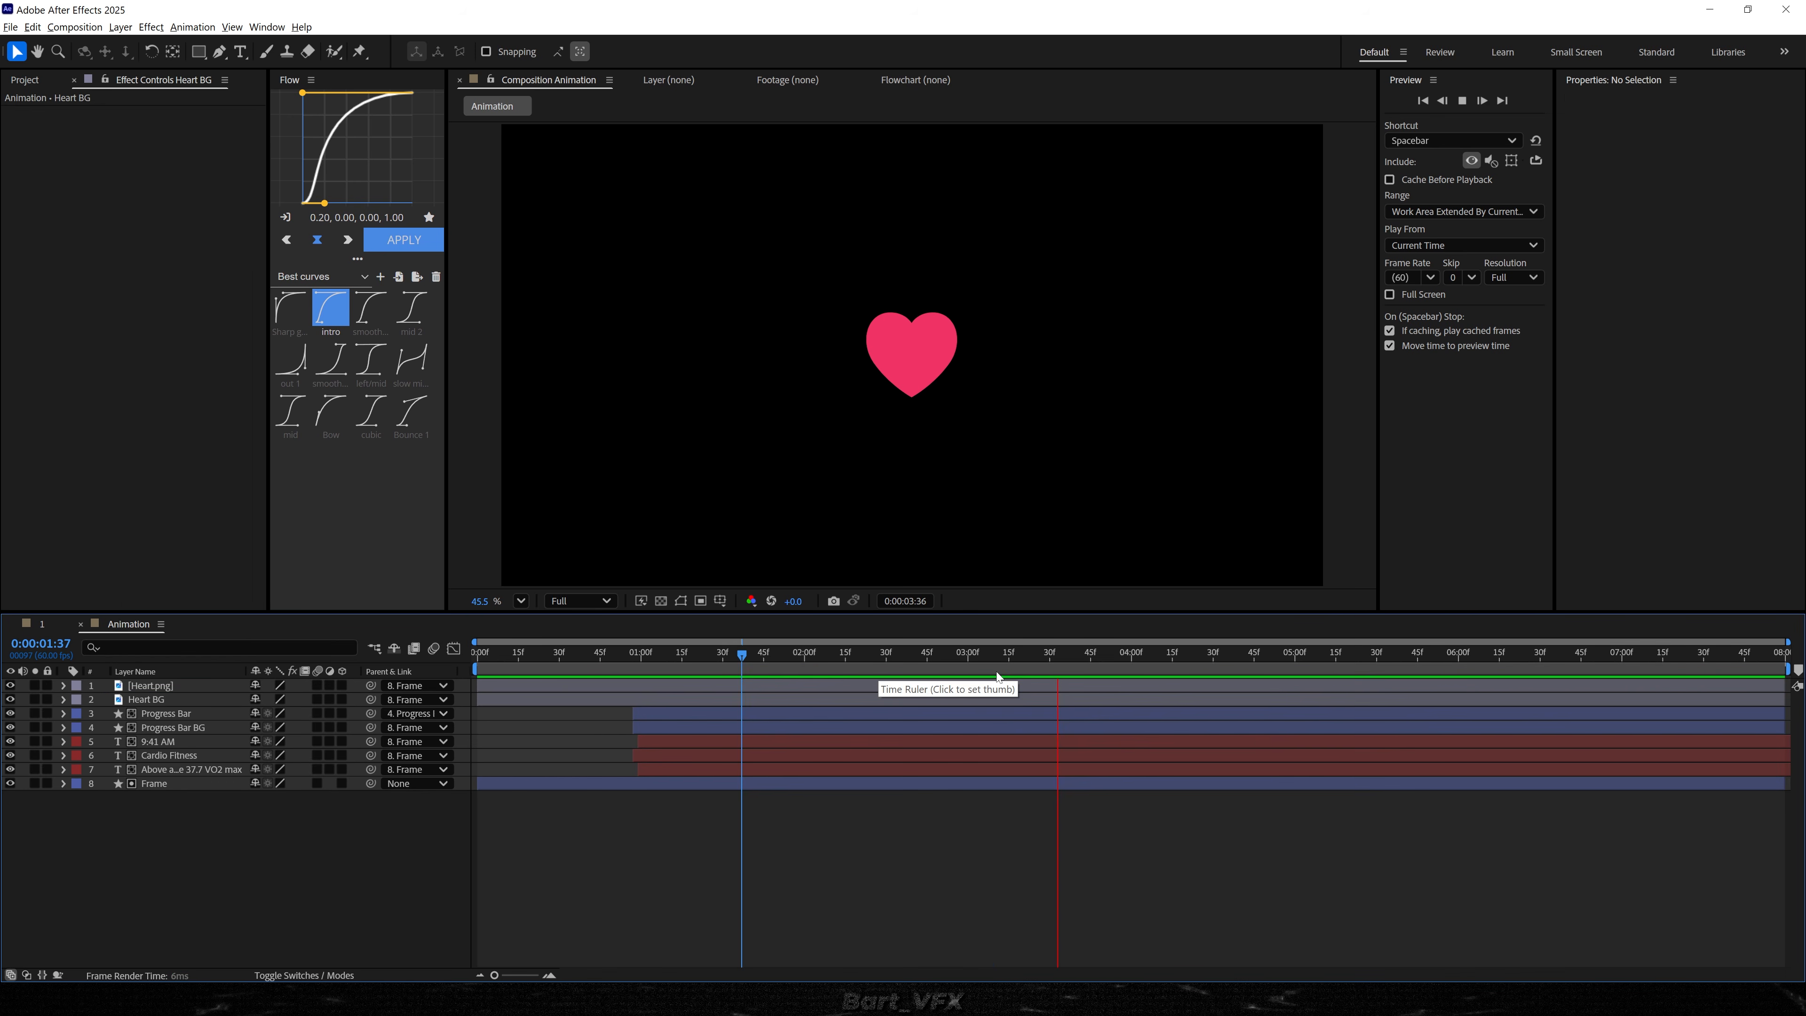
- Scale "Heart BG" up to 145.1% at 3:35
key("space")
left_click_drag(1042, 666, 1090, 661)
left_click(1015, 696)
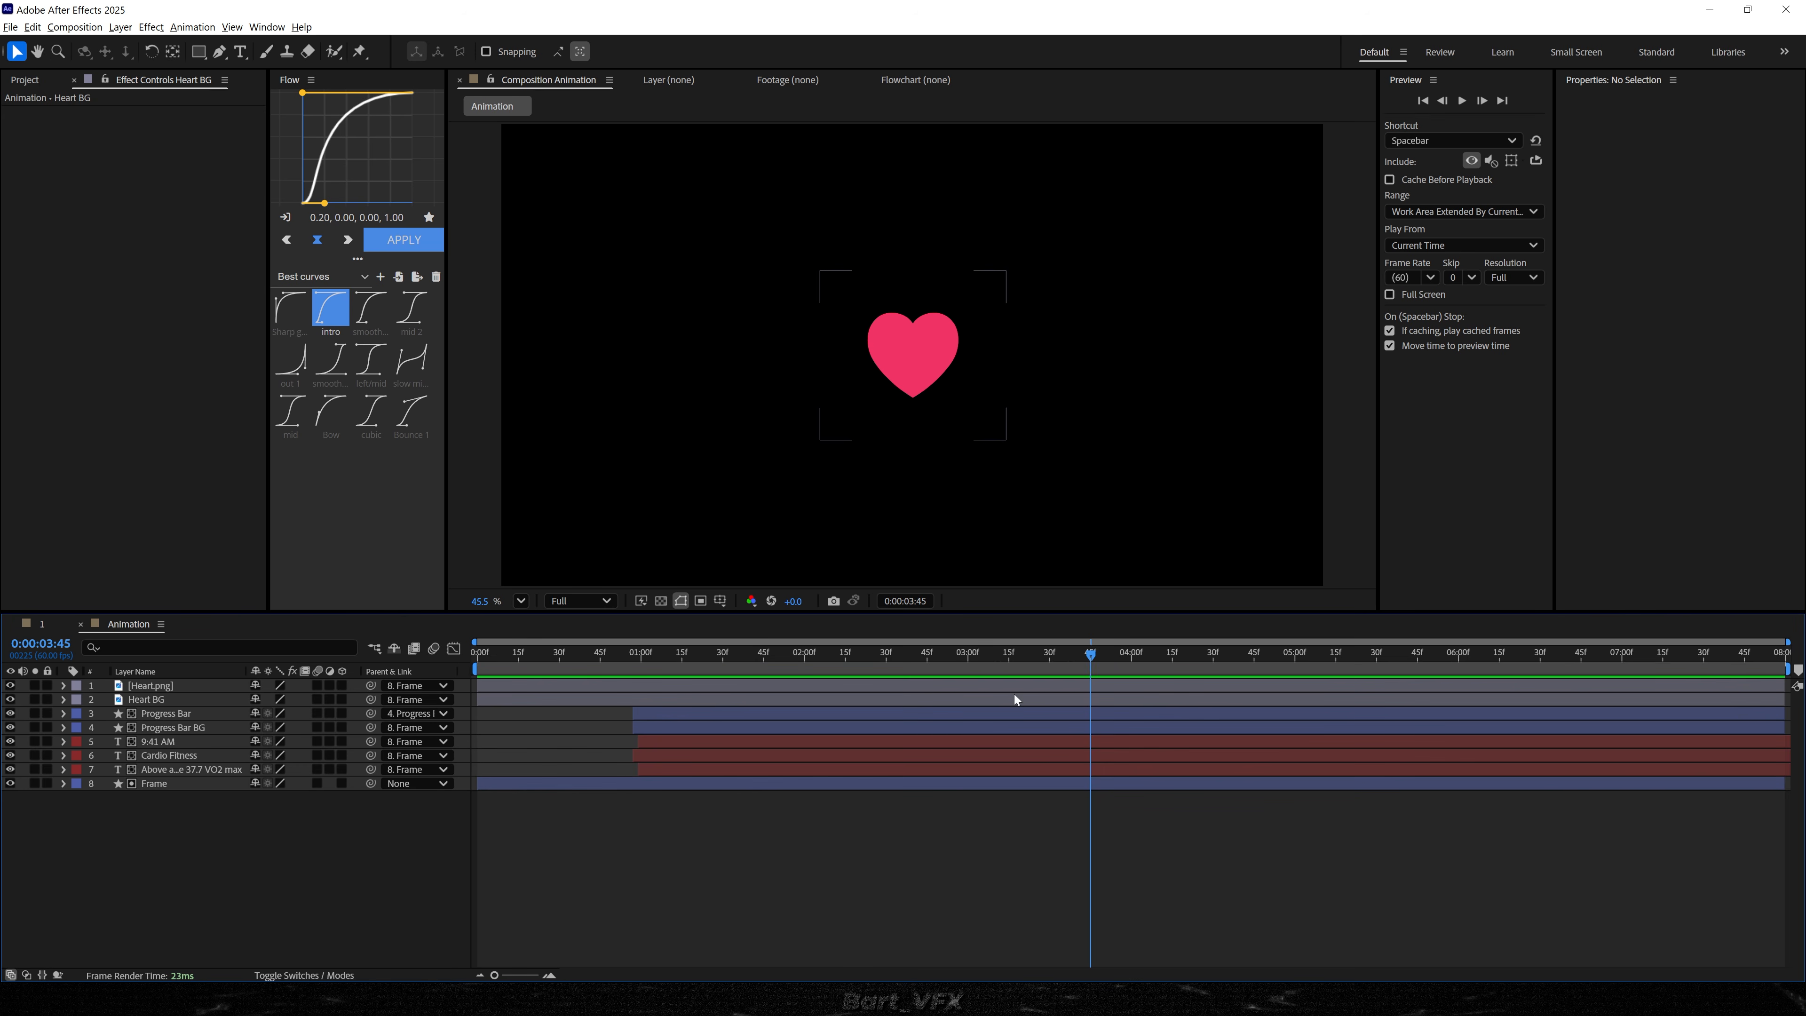
key("s")
left_click_drag(959, 683, 1064, 680)
left_click_drag(274, 714, 699, 711)
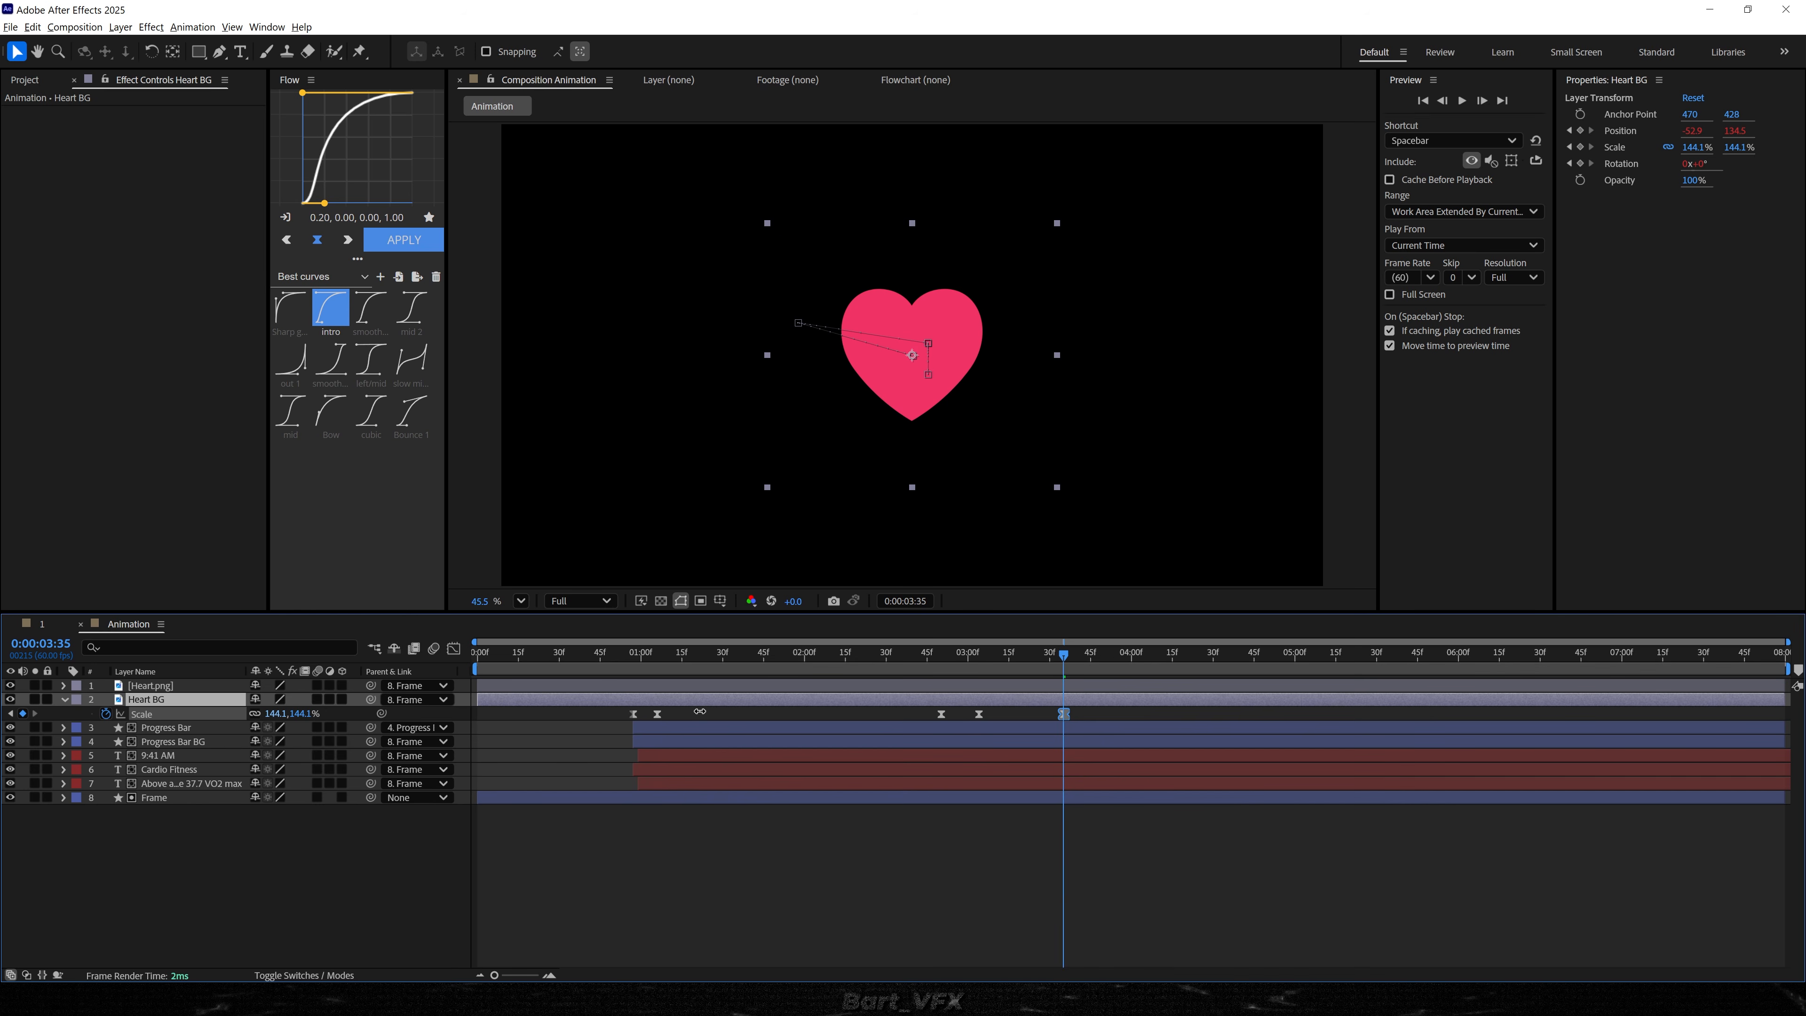
- Lengthen the incoming ease of the 3:35 scale keyframe of "Heart BG" in the speed graph
left_click_drag(1082, 710, 967, 731)
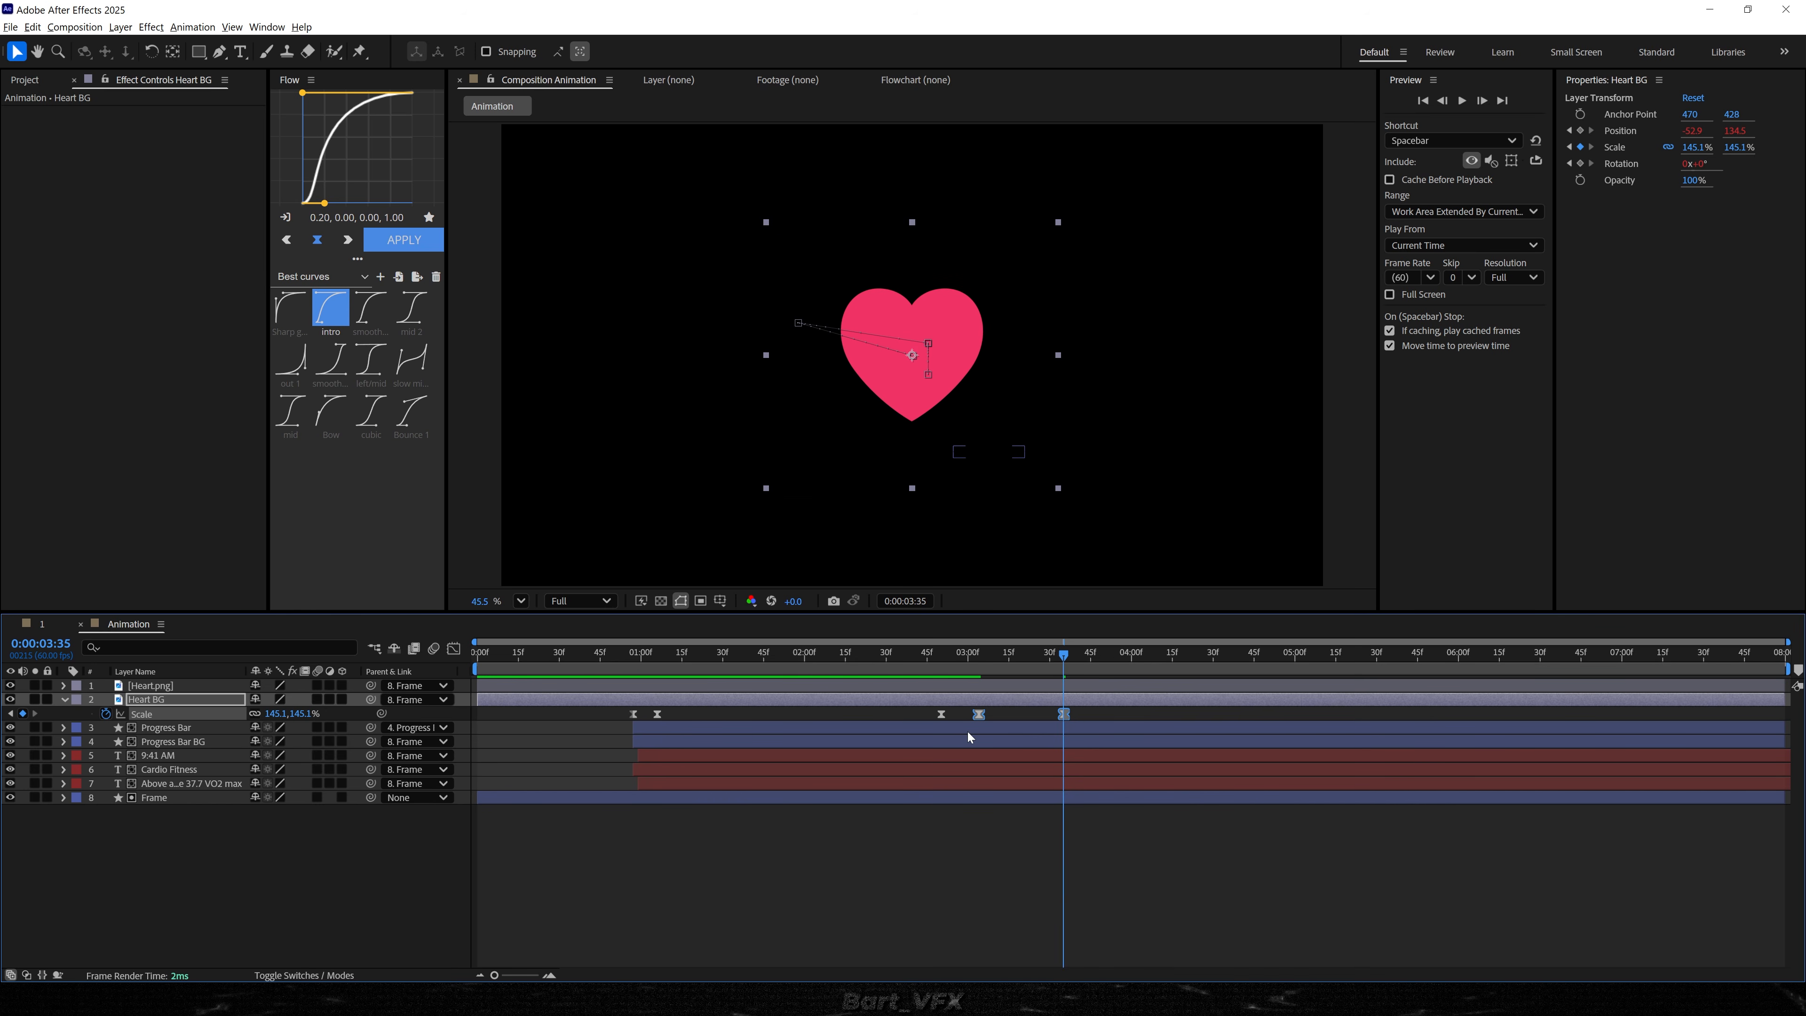
key("shift+F3")
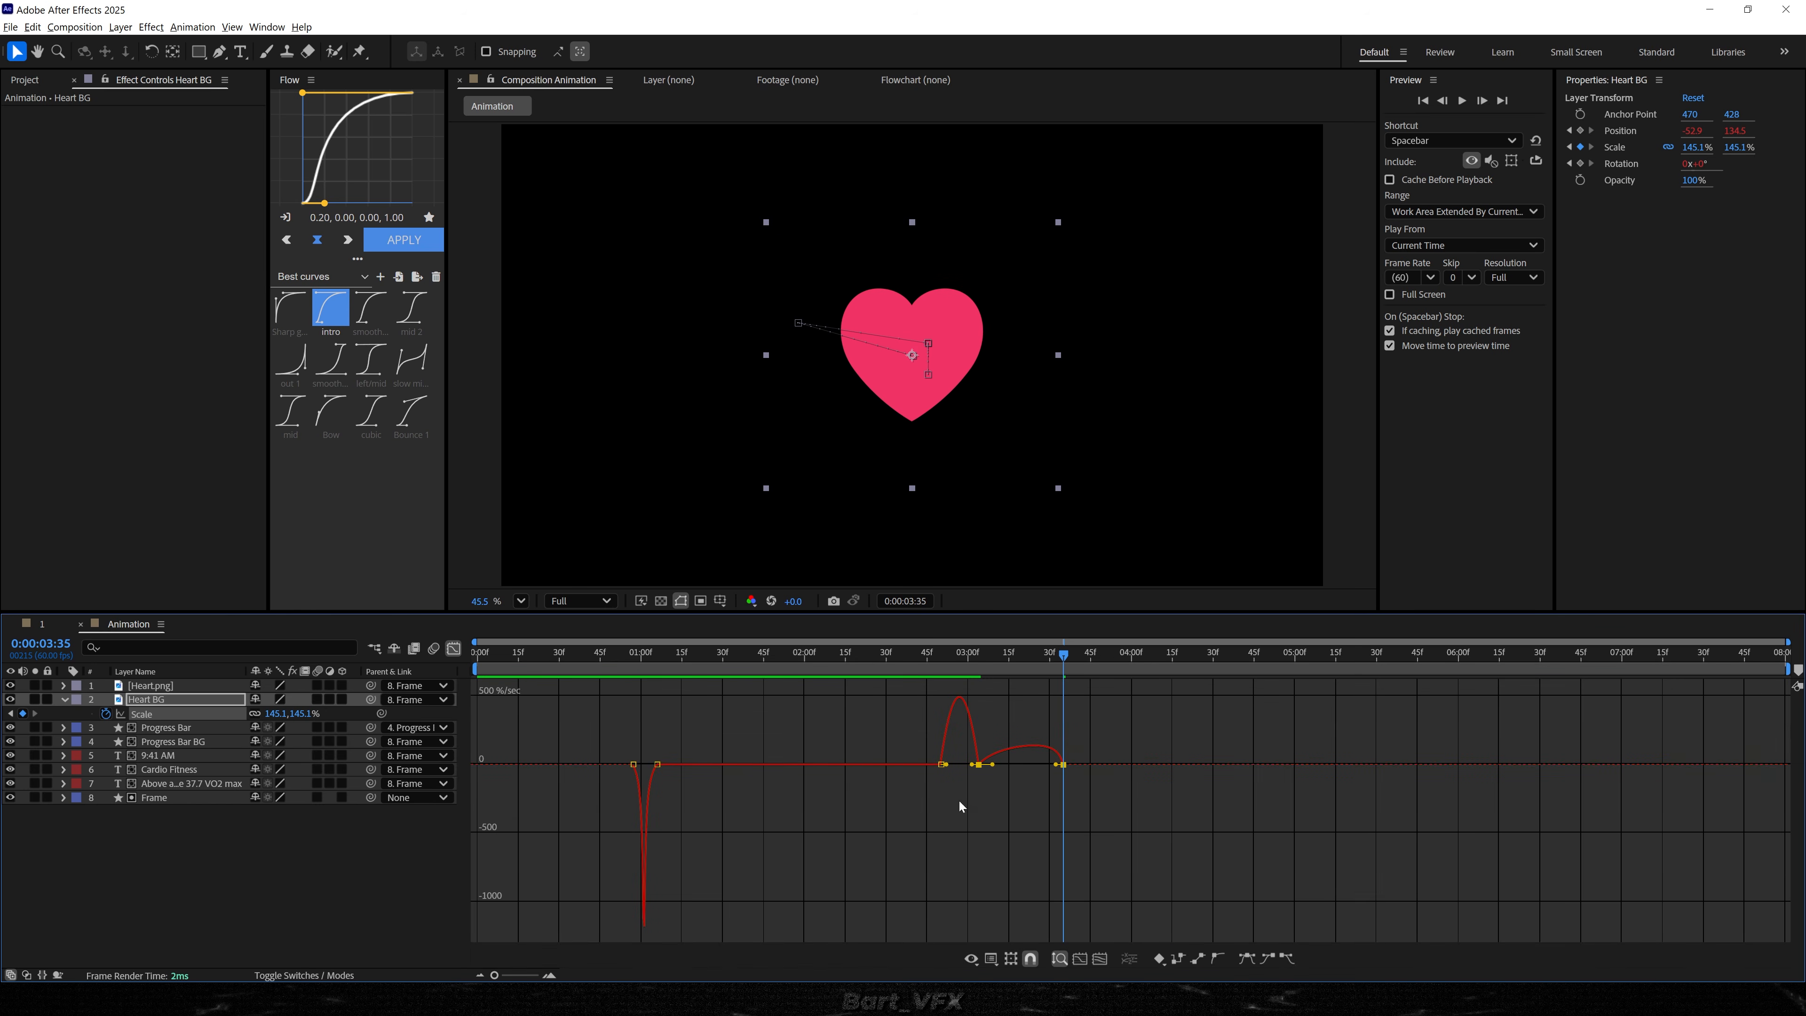
left_click_drag(1118, 752, 1059, 781)
scroll(1060, 781, "up", 3)
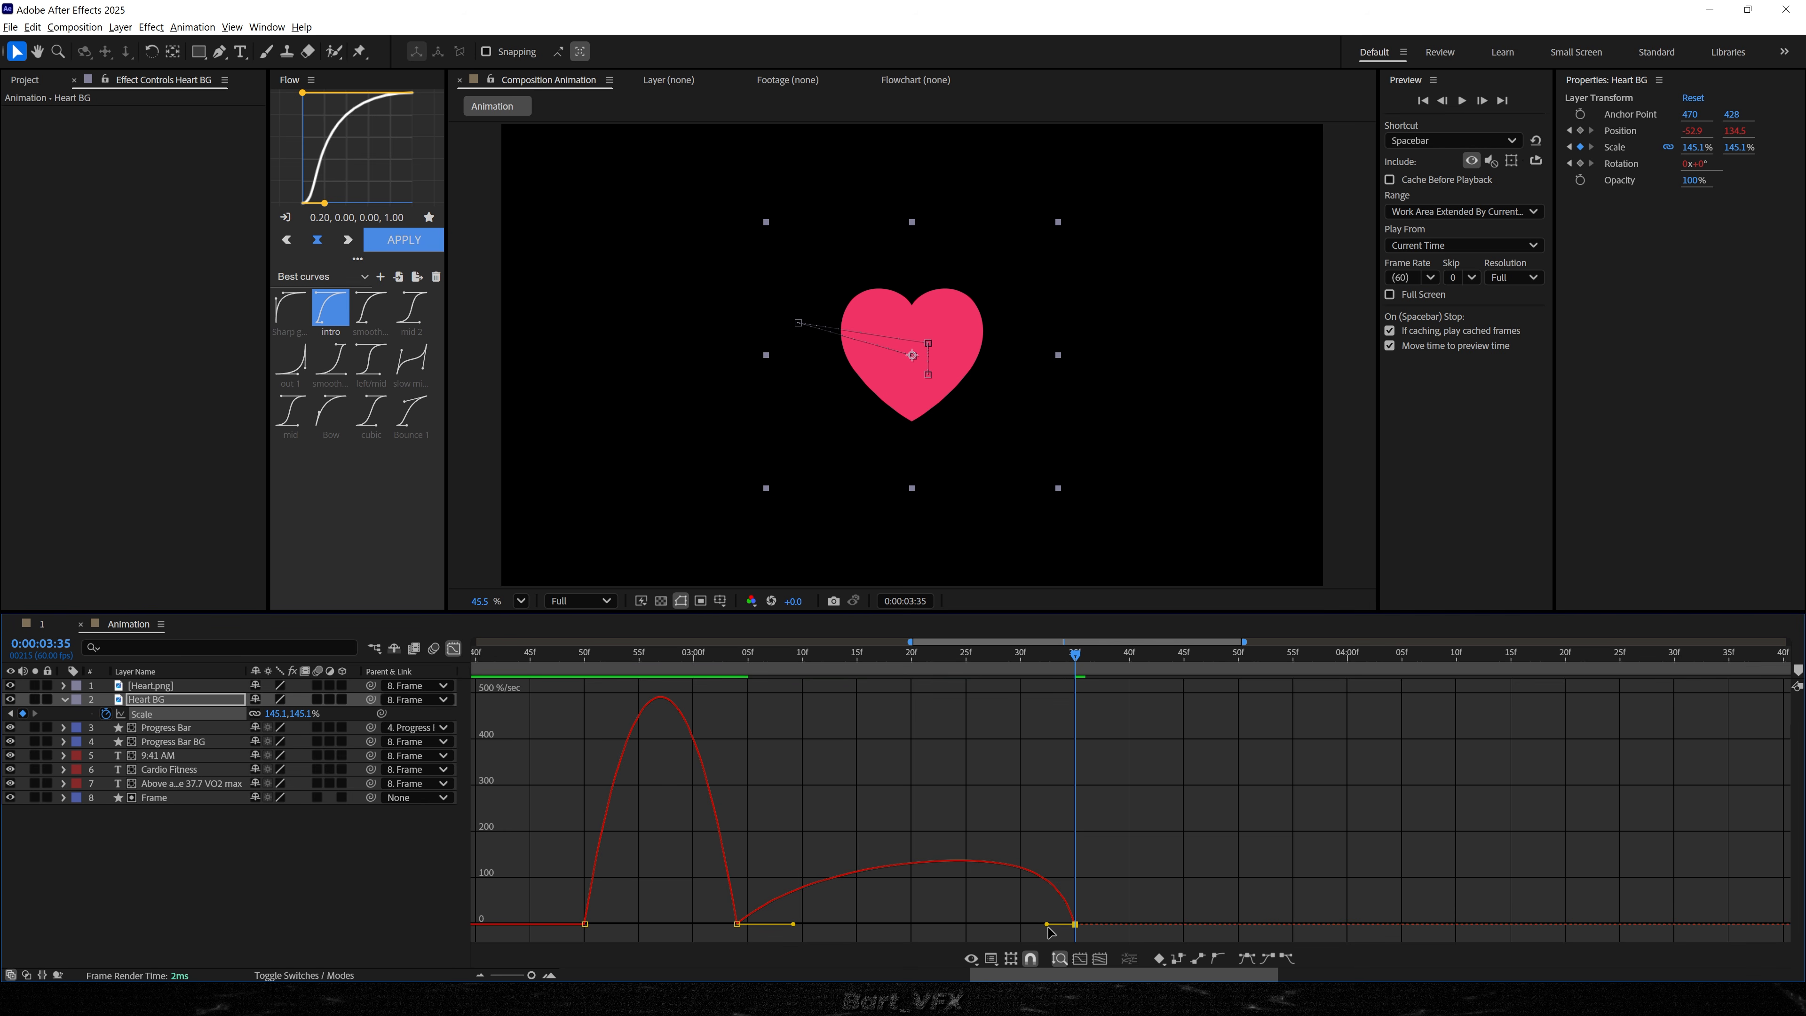
left_click_drag(1048, 924, 905, 923)
- Move the end scale keyframe of "Heart BG" to 4:05, shorten the outgoing ease at 3:04 and preview the growth
left_click_drag(1075, 924, 1401, 924)
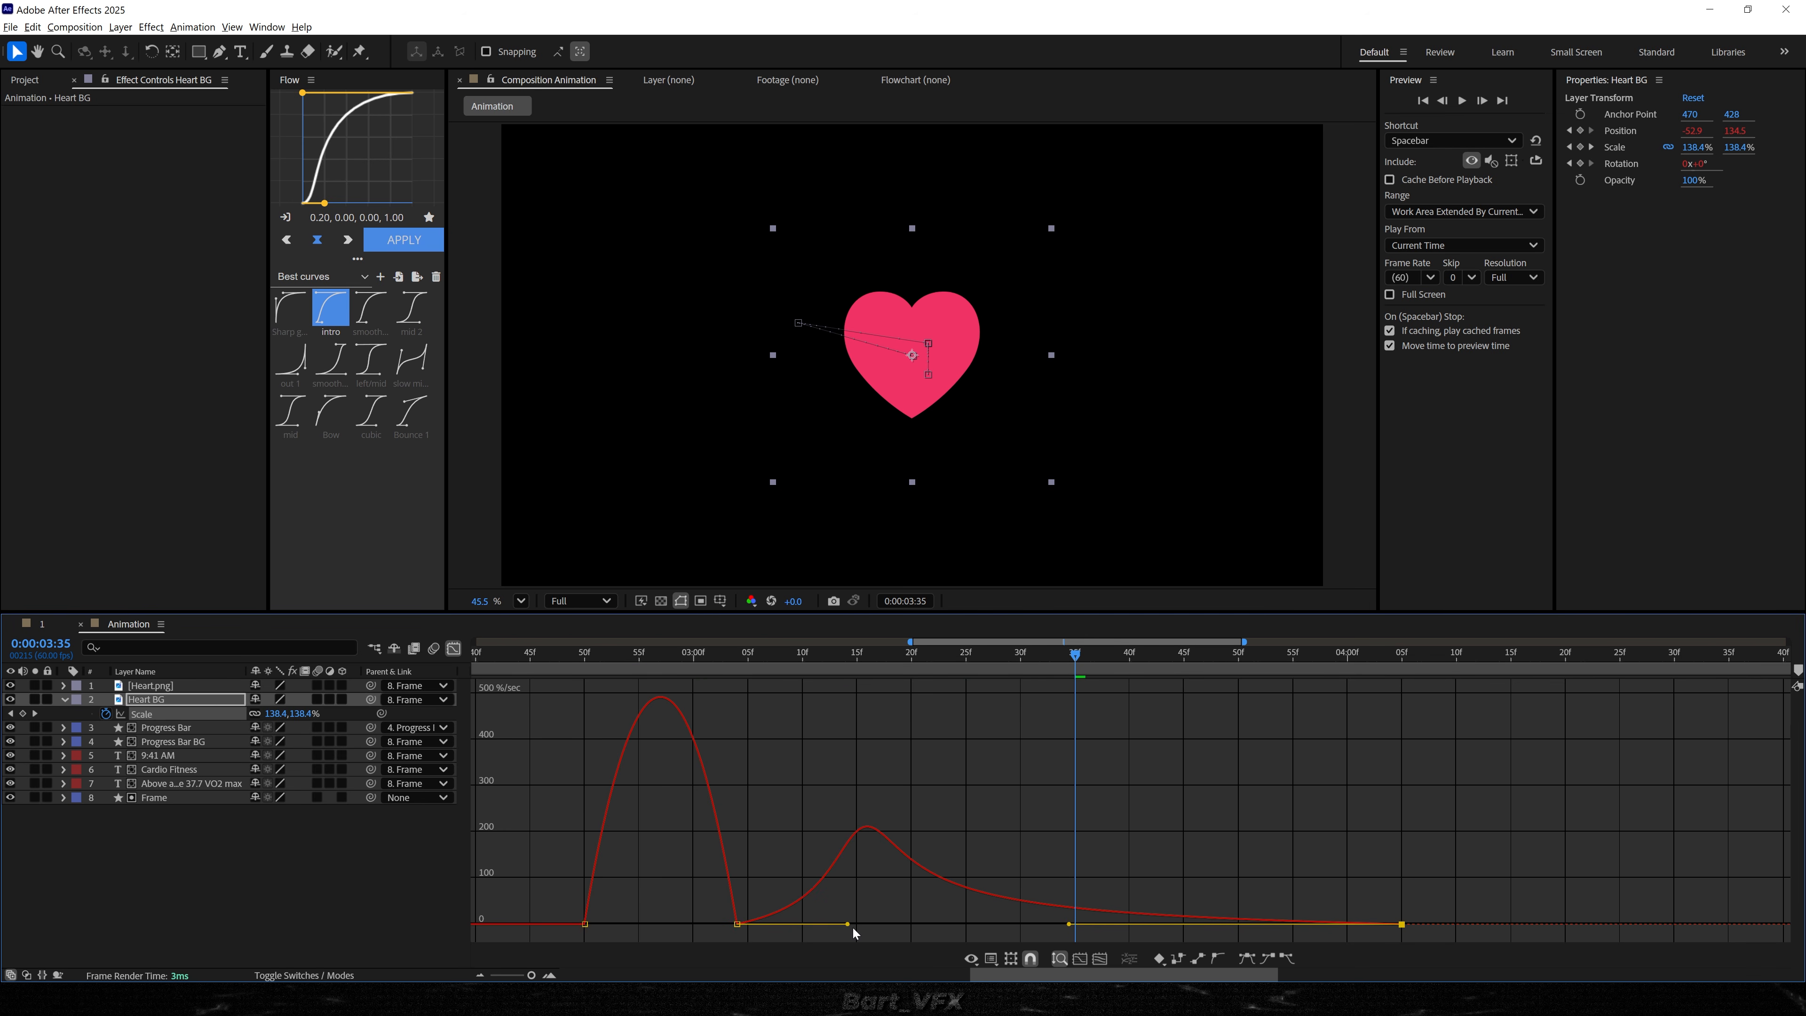
left_click_drag(849, 924, 756, 932)
left_click_drag(734, 655, 574, 665)
key("space")
key("space")
key("space")
left_click_drag(822, 659, 574, 676)
key("space")
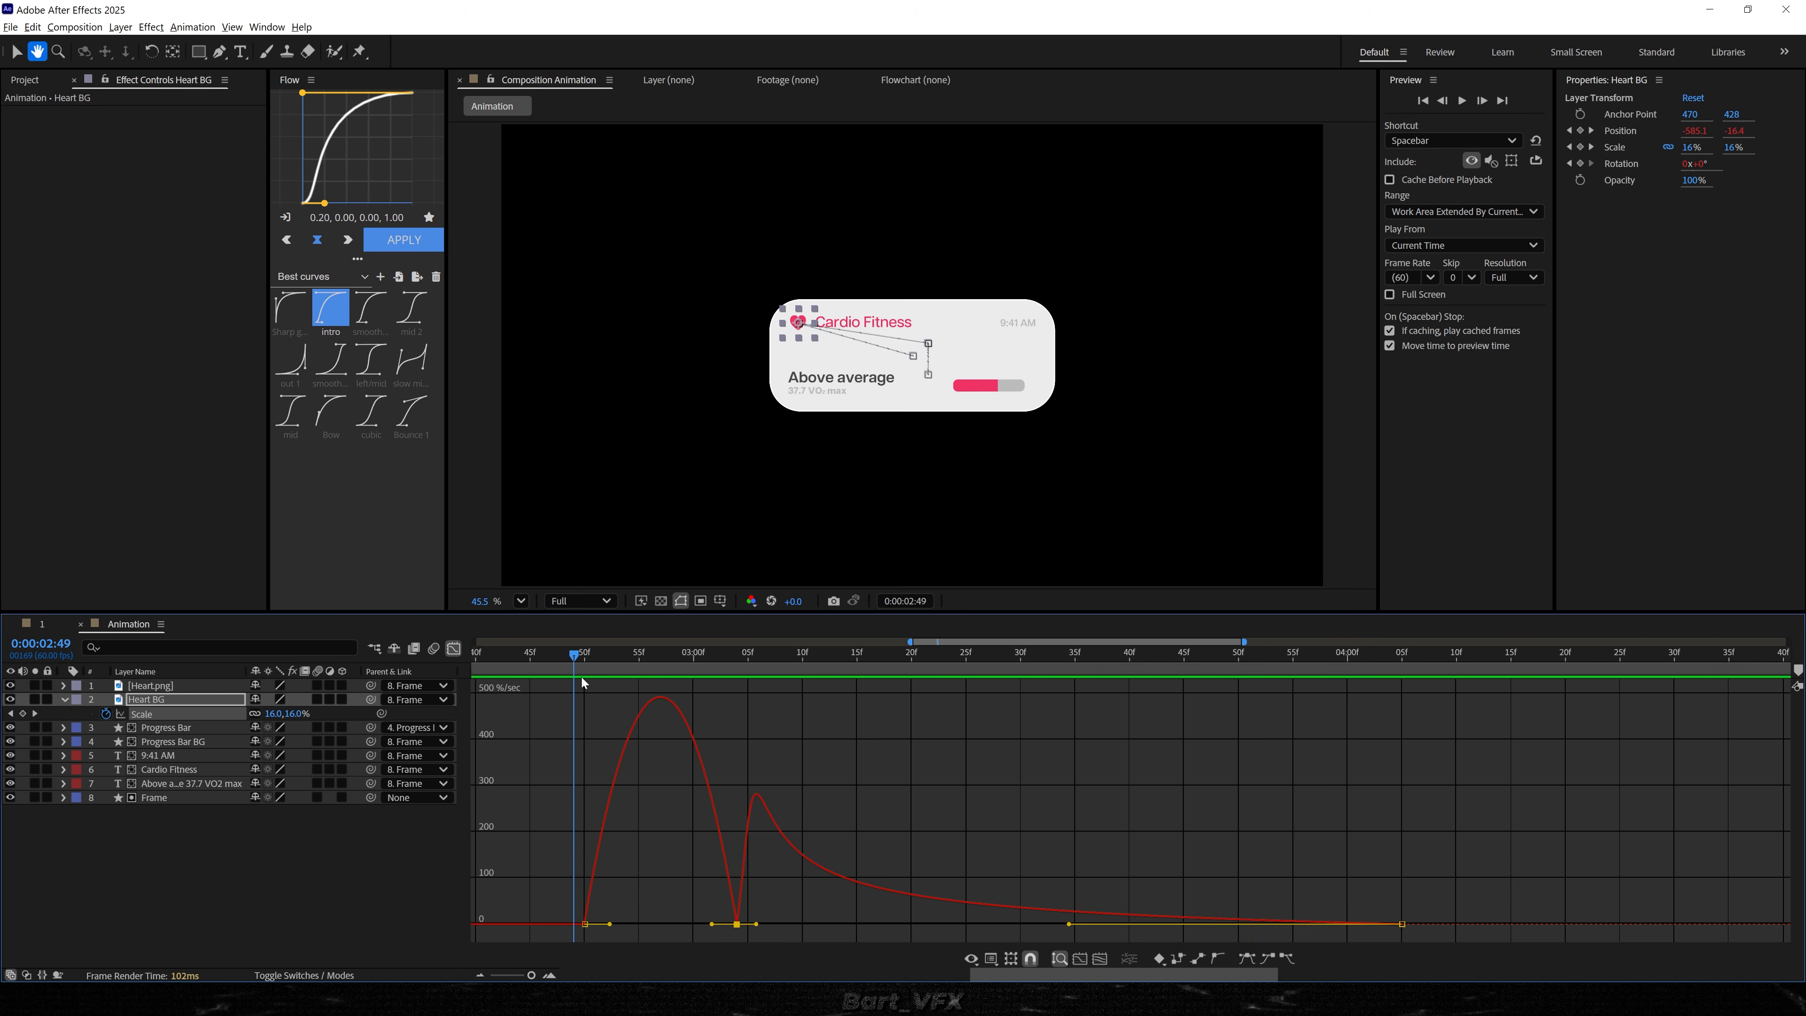
- Close the speed graph, set the opacity of "Heart BG" to 40% and check the frames around 3:33
left_click(453, 648)
key("t")
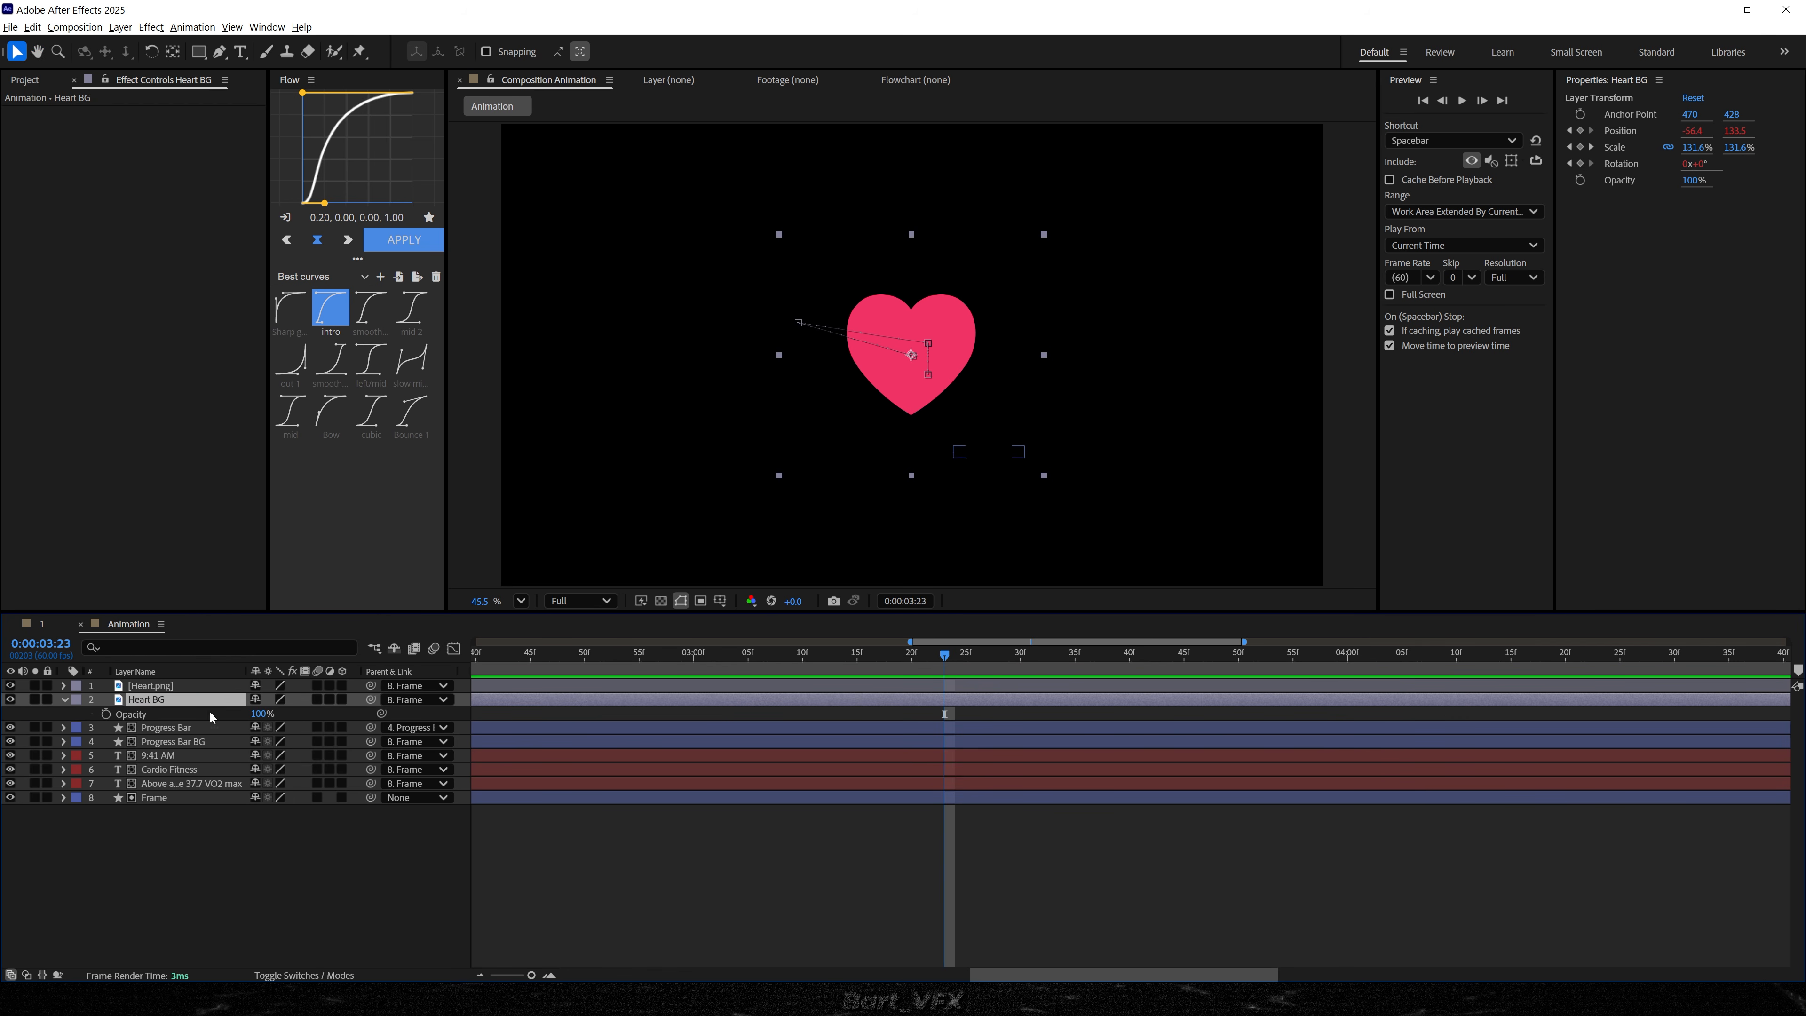
left_click(256, 714)
type("40")
key("Return")
mouse_move(944, 652)
left_mouse_down()
mouse_move(661, 652)
mouse_move(927, 655)
left_mouse_up()
scroll(794, 676, "down", 1)
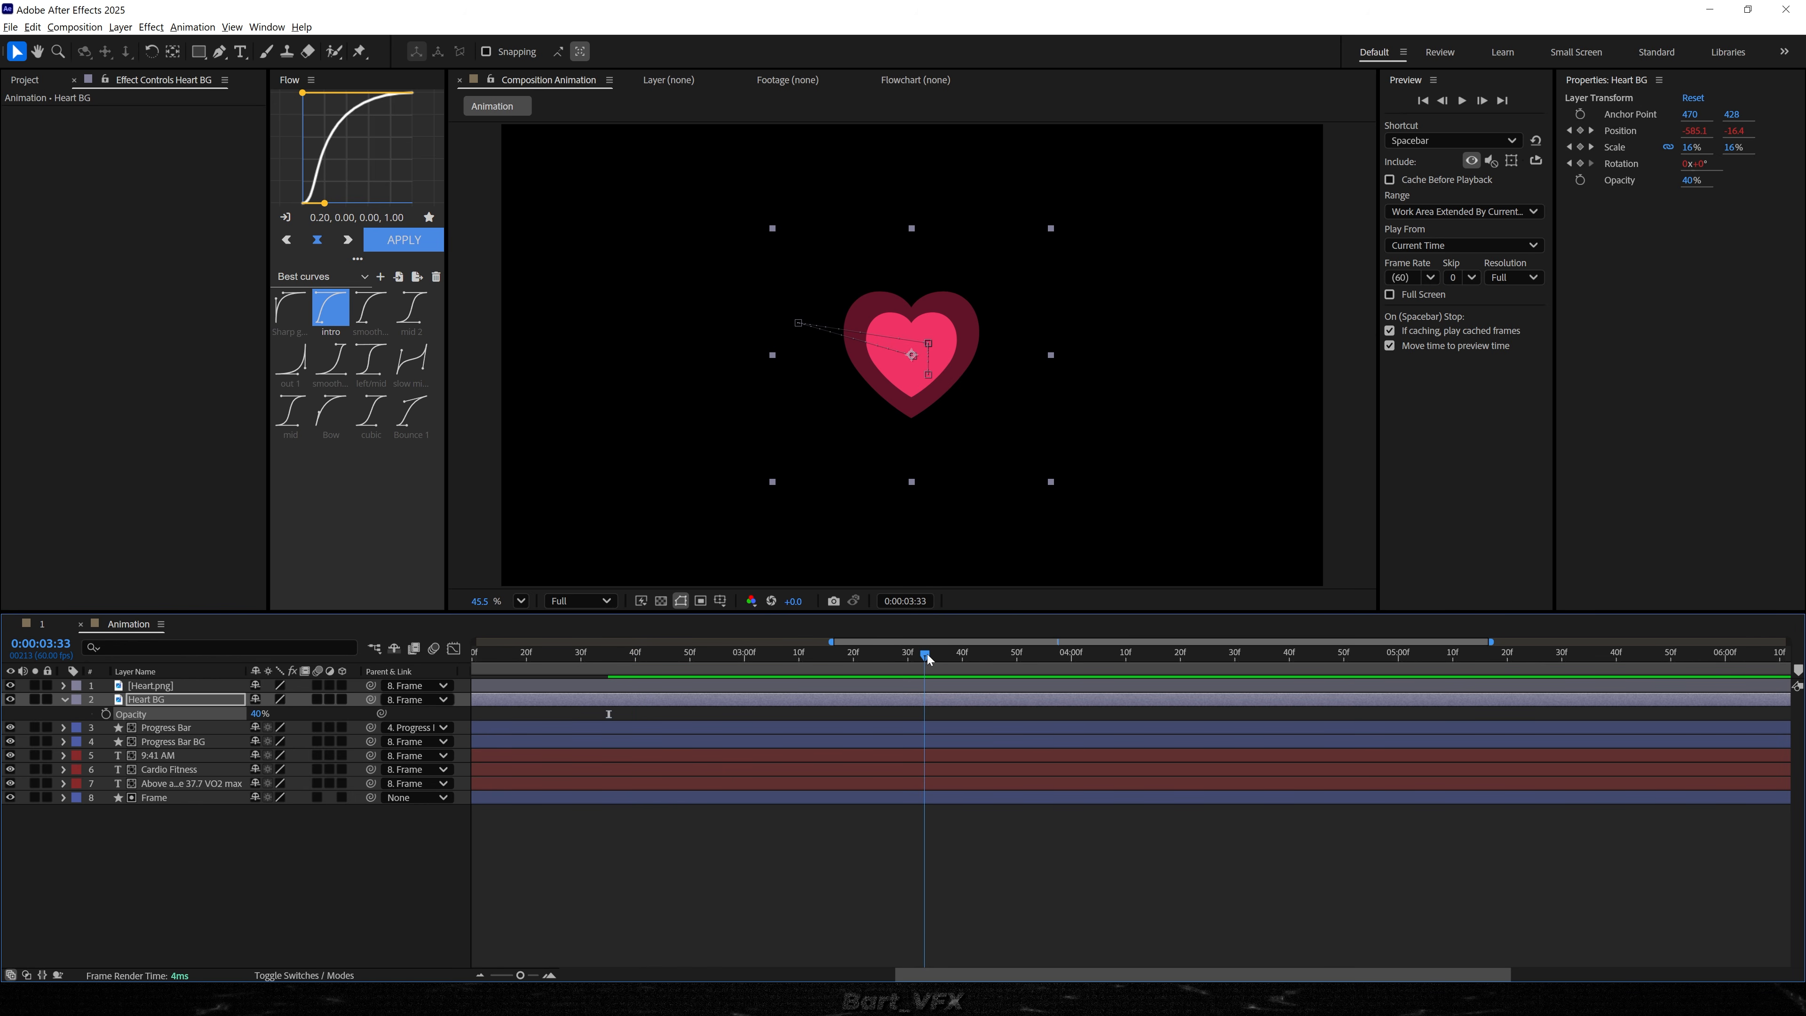
- Apply a Gaussian Blur with blurriness 68.2 to "Heart BG"
left_click(142, 701)
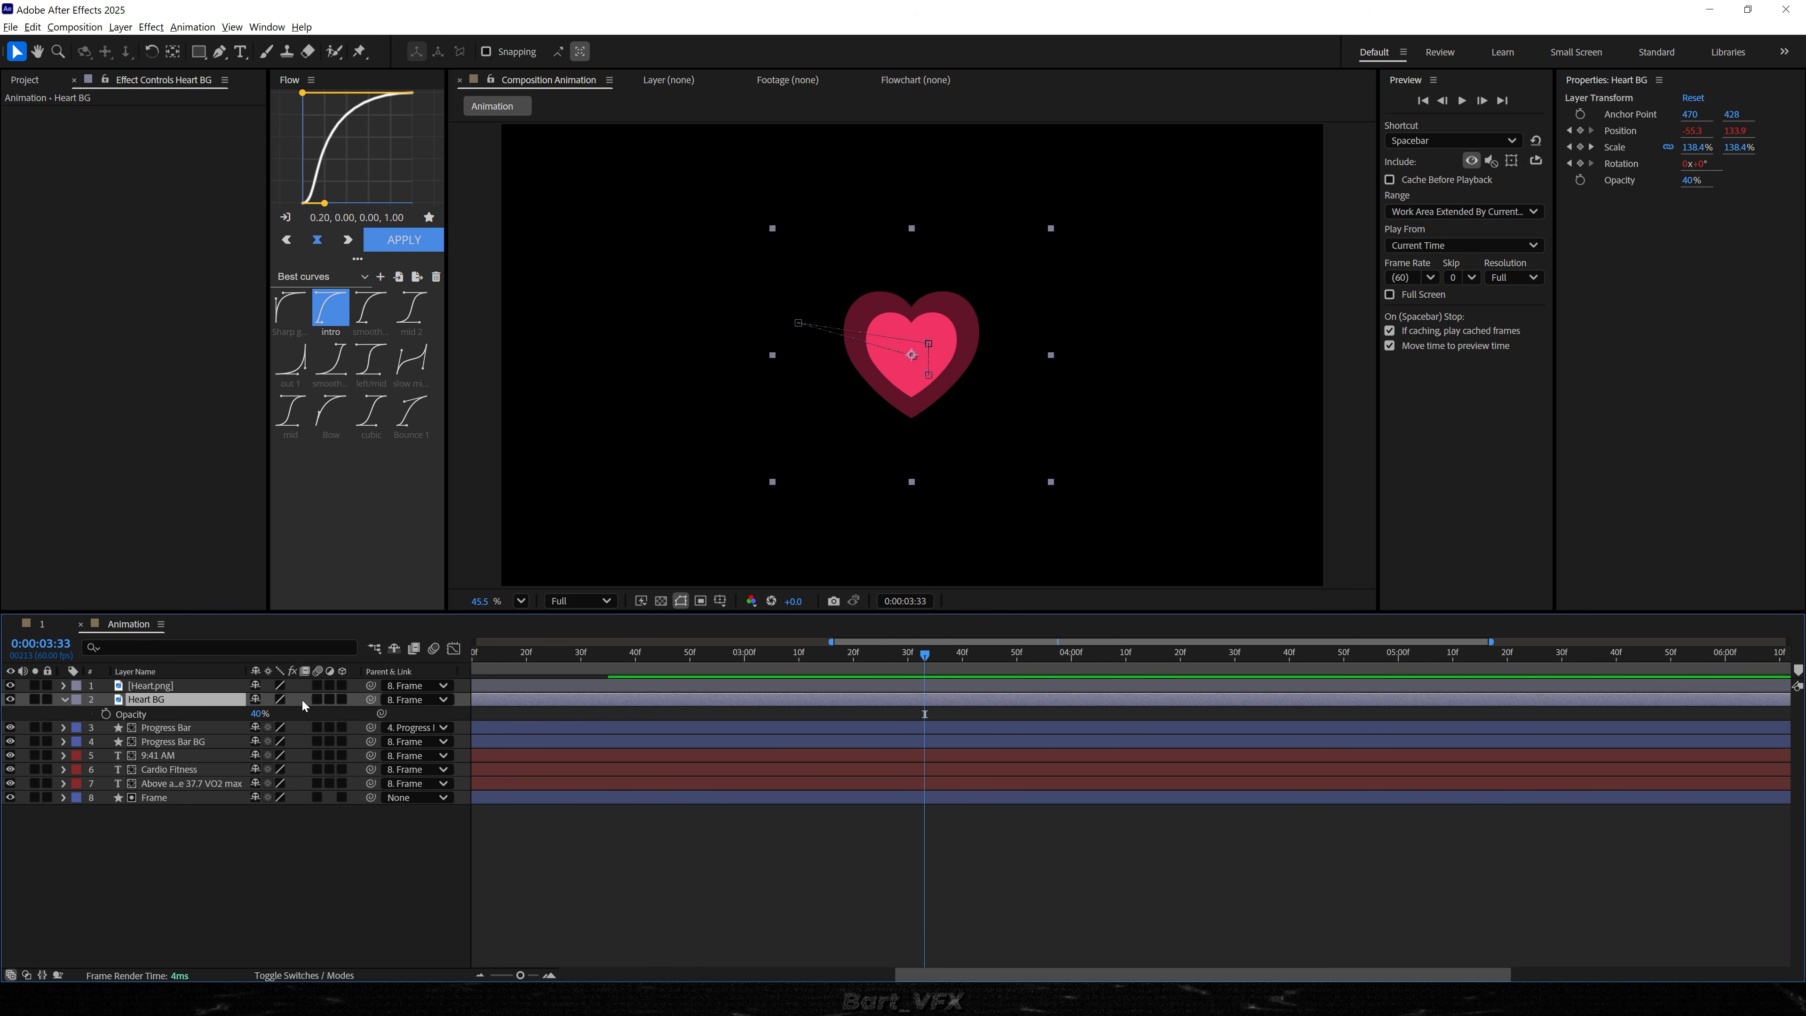
key("ctrl+space")
type("gauss")
key("Return")
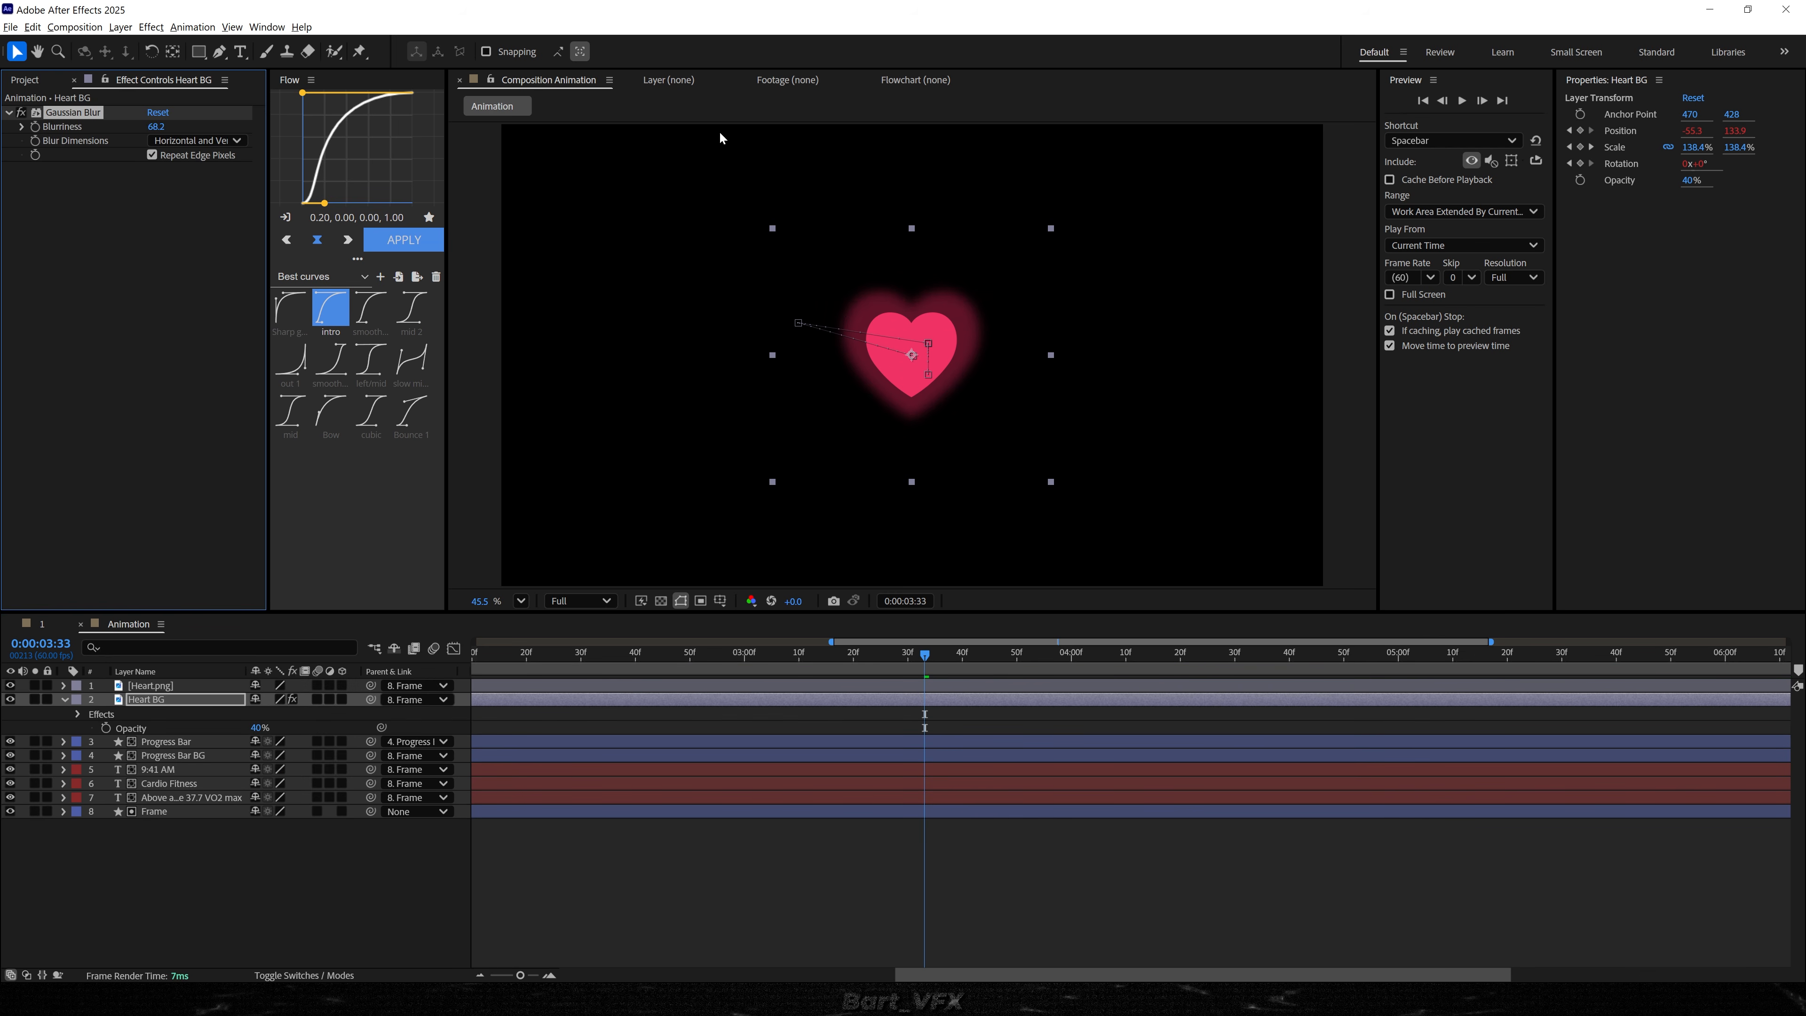
- Keyframe the opacity of "Heart BG" at 40% on 3:04, fade it out at 4:05 and preview the glow
key("u")
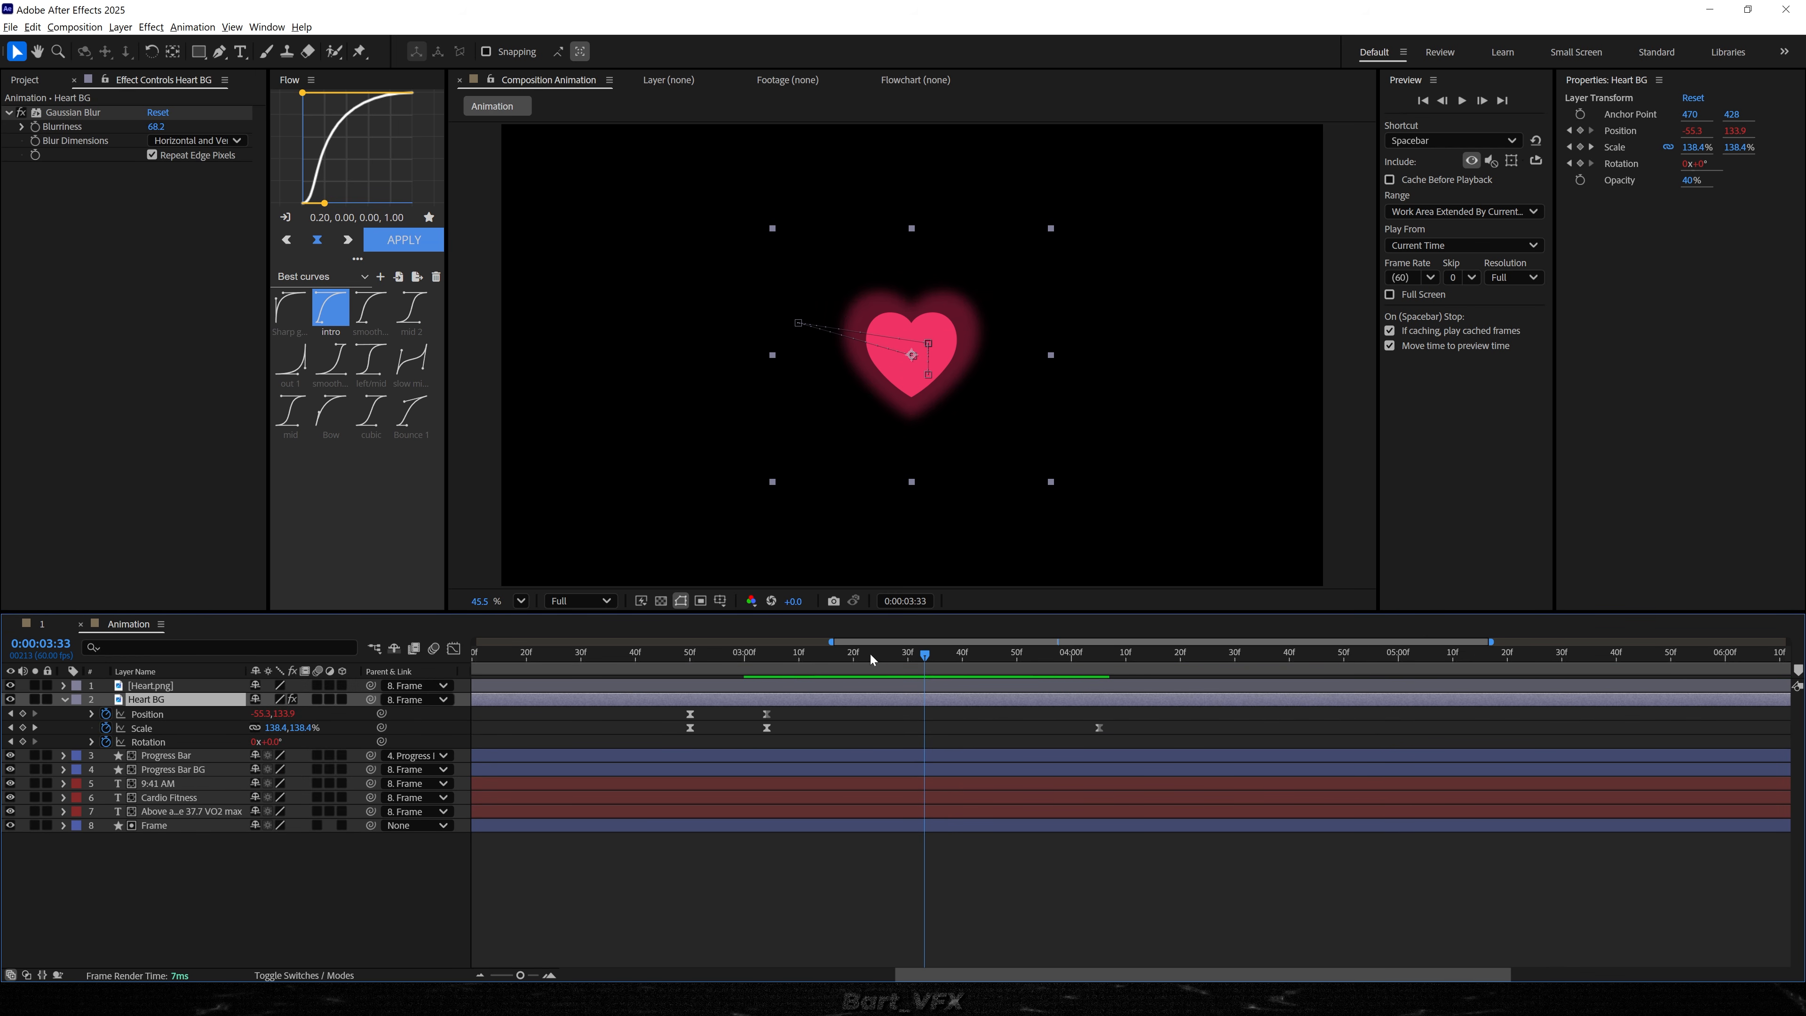
left_click_drag(855, 657, 769, 674)
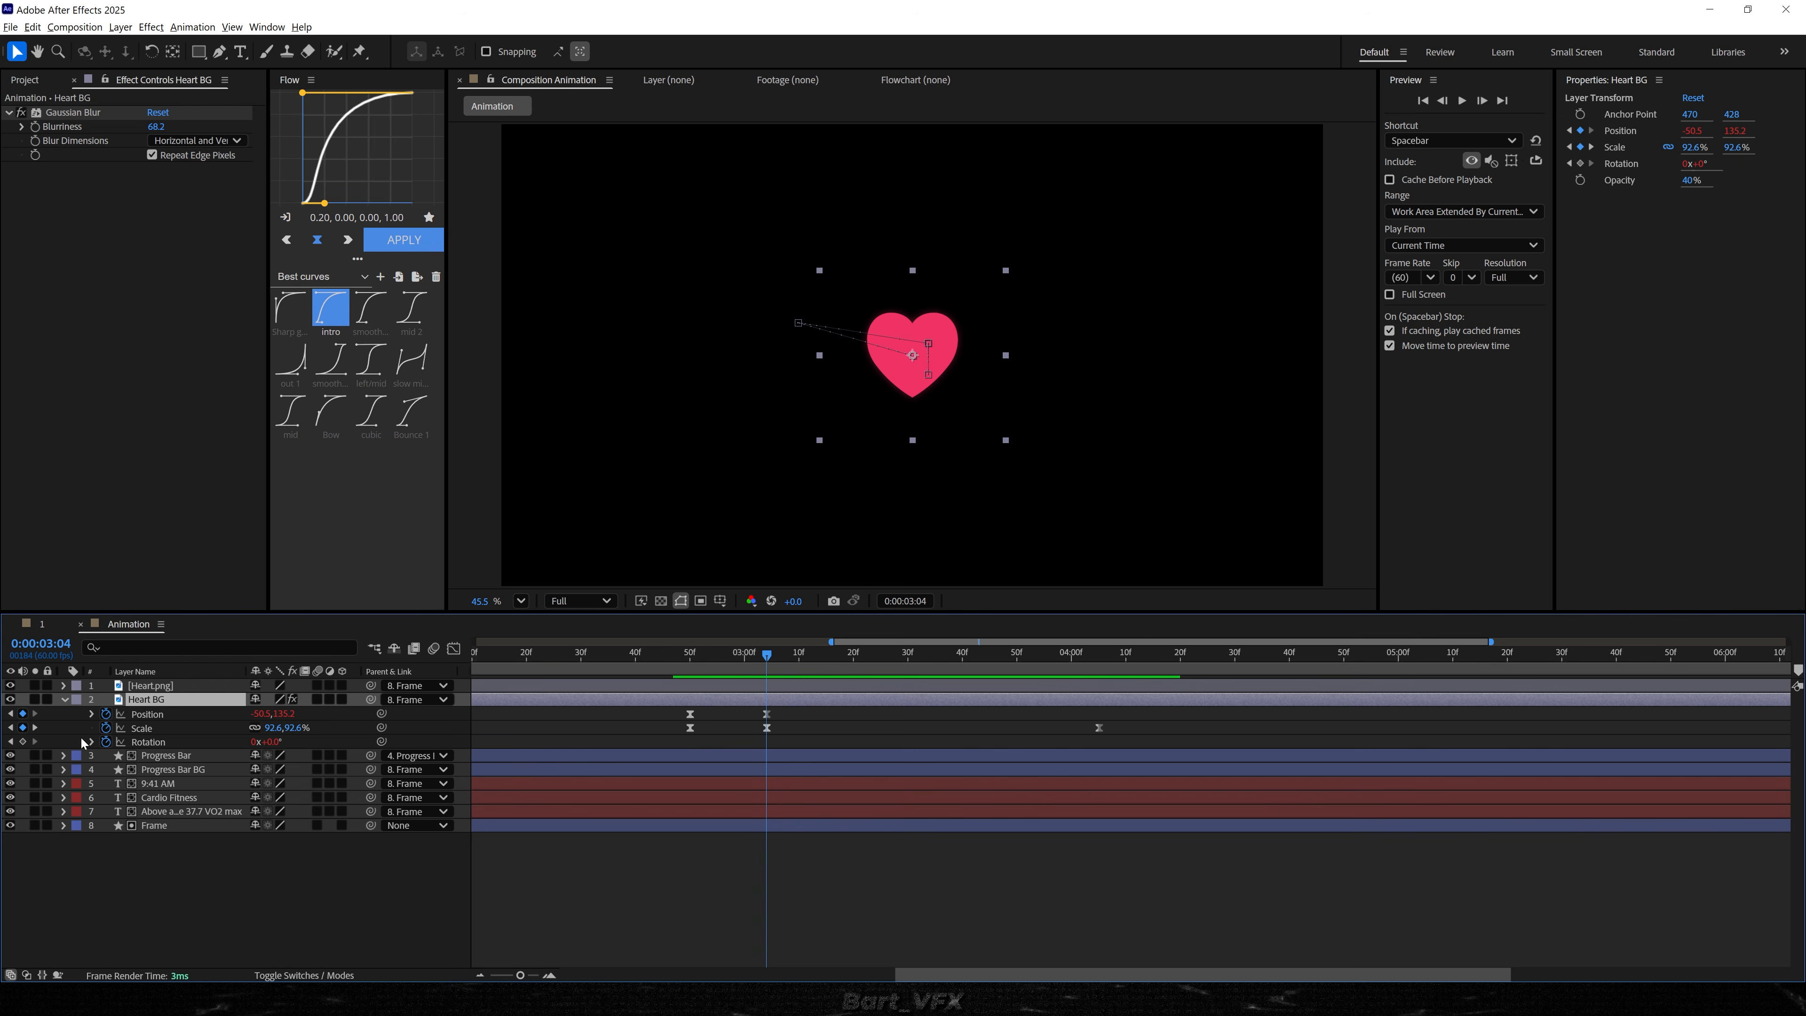
key("alt+shift+t")
left_click(134, 758)
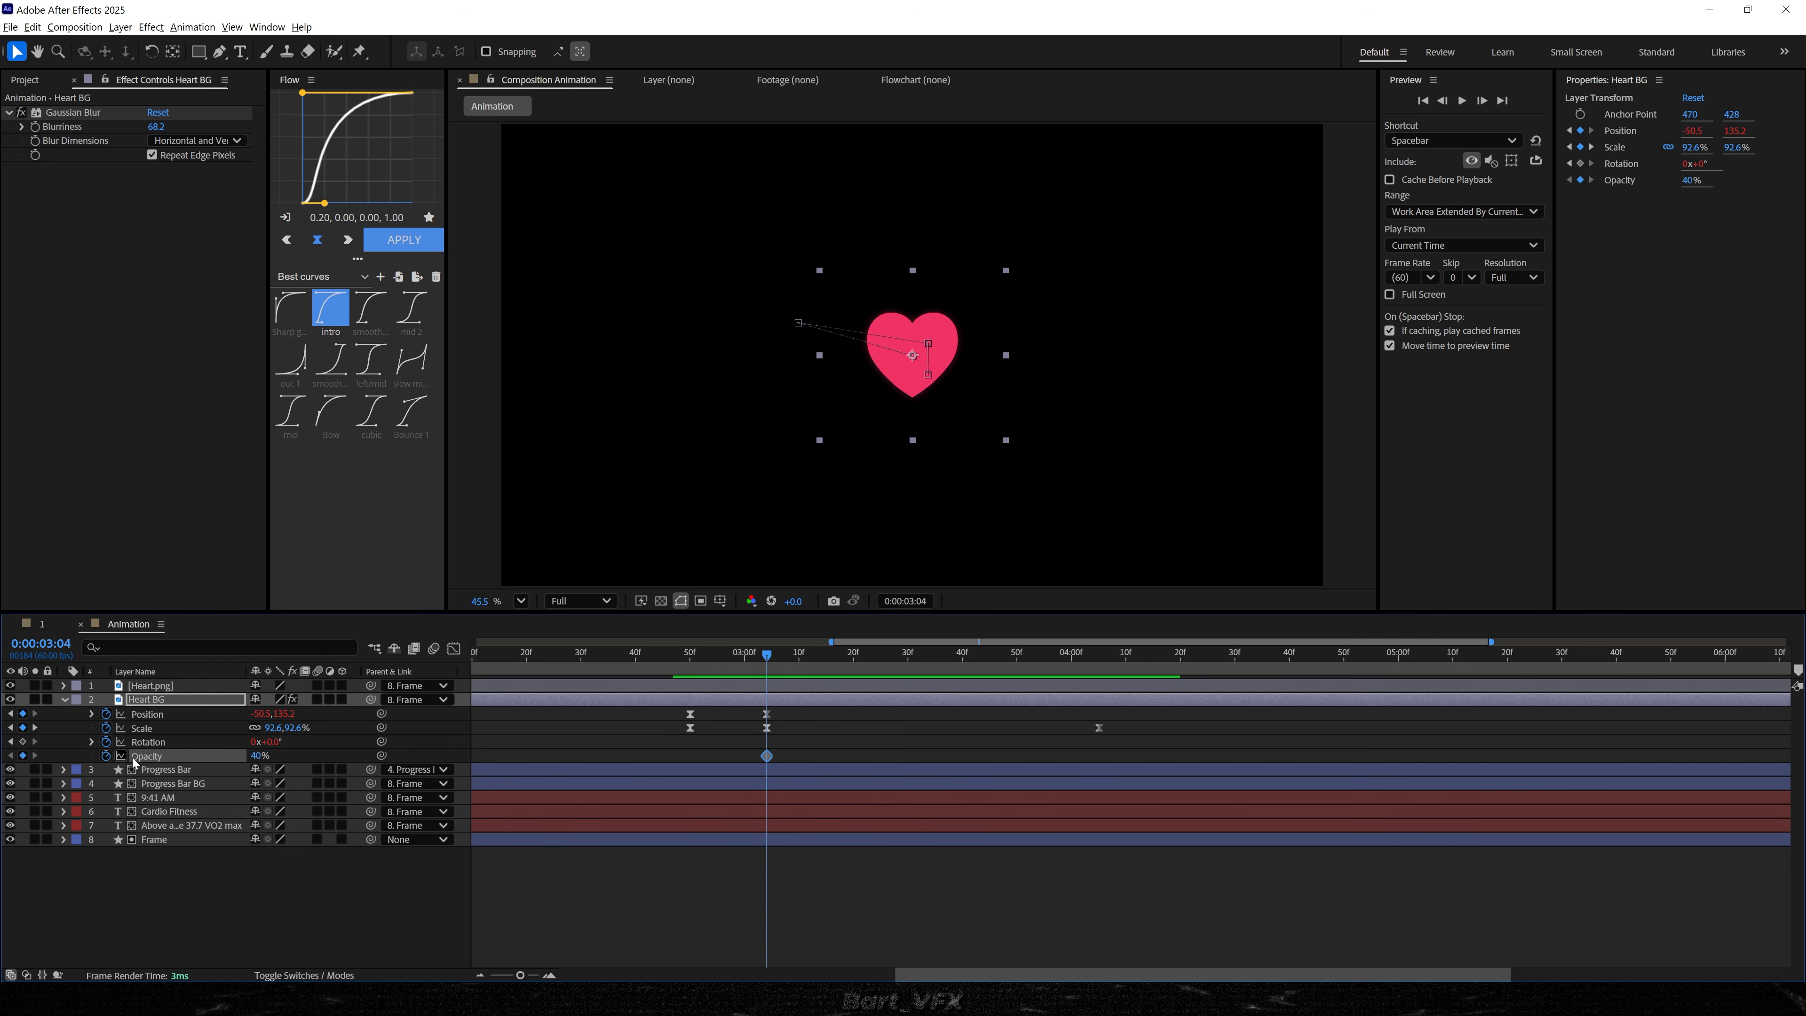
left_click_drag(836, 671, 1099, 674)
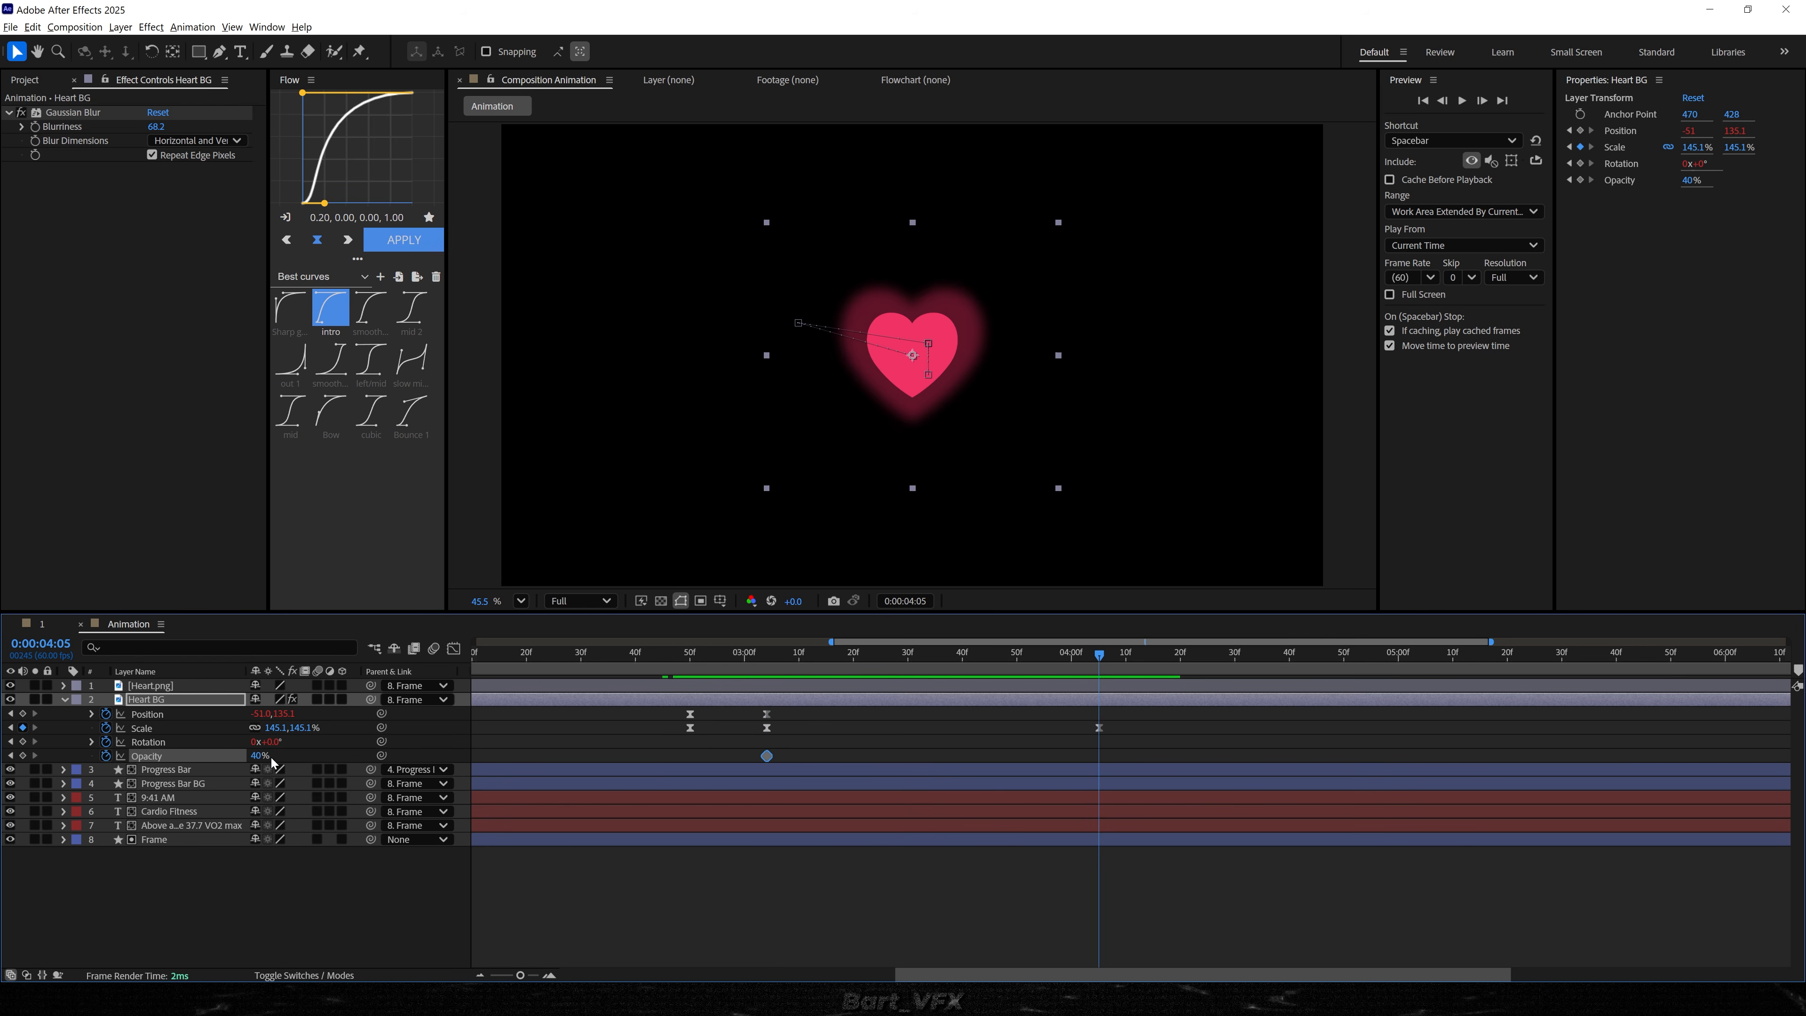
left_click_drag(257, 755, 158, 757)
left_click_drag(825, 665, 673, 667)
key("space")
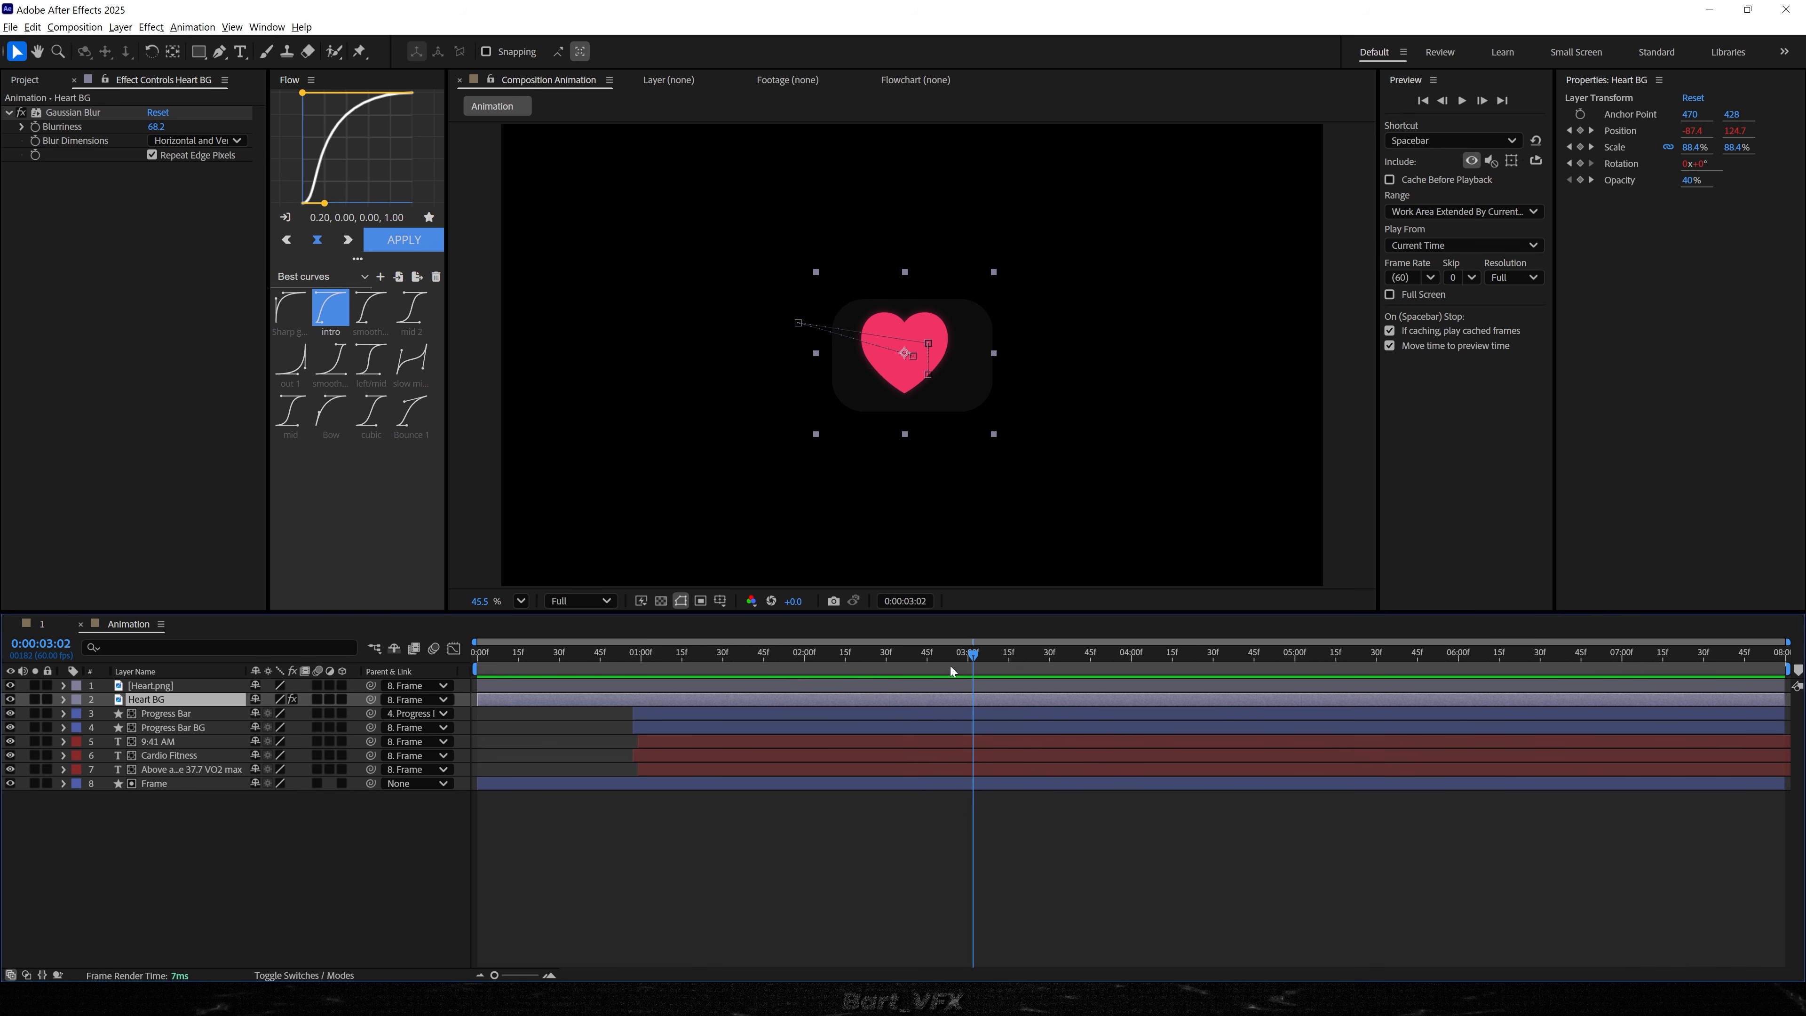
- Trim the start of the "Heart BG" layer to its first opacity keyframe at 3:04
key("u")
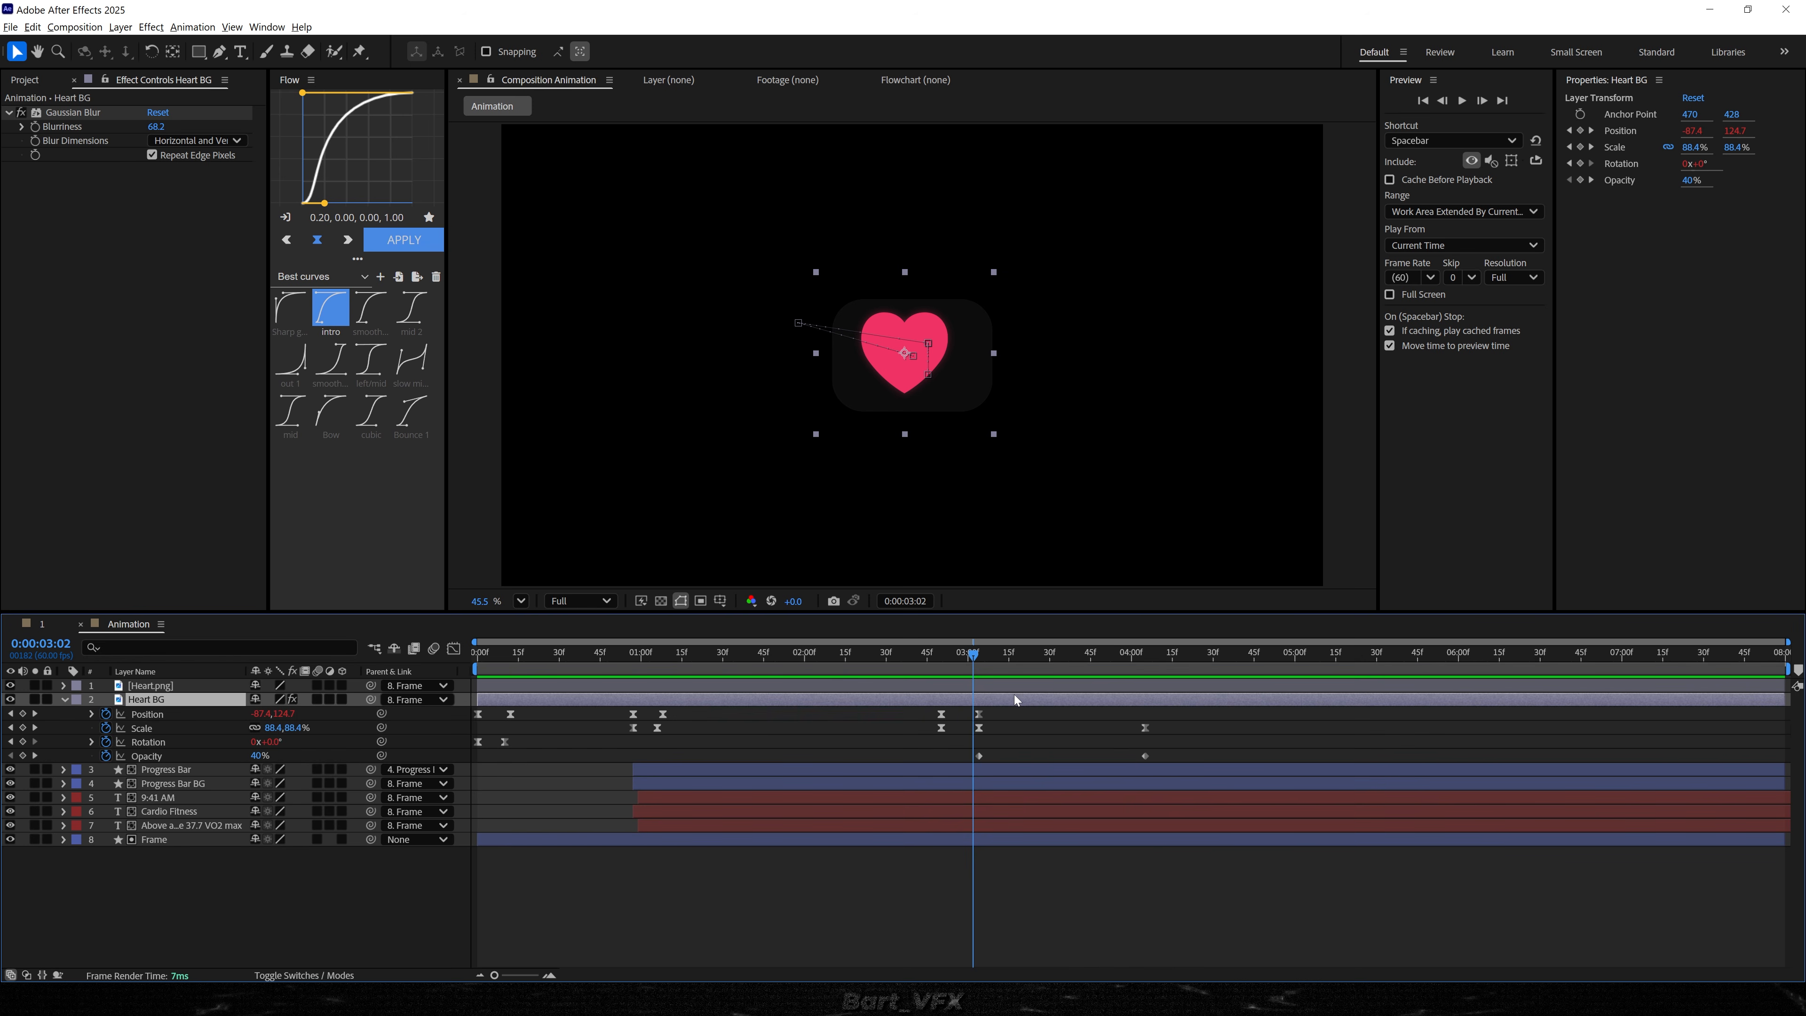
left_click_drag(967, 665, 981, 659)
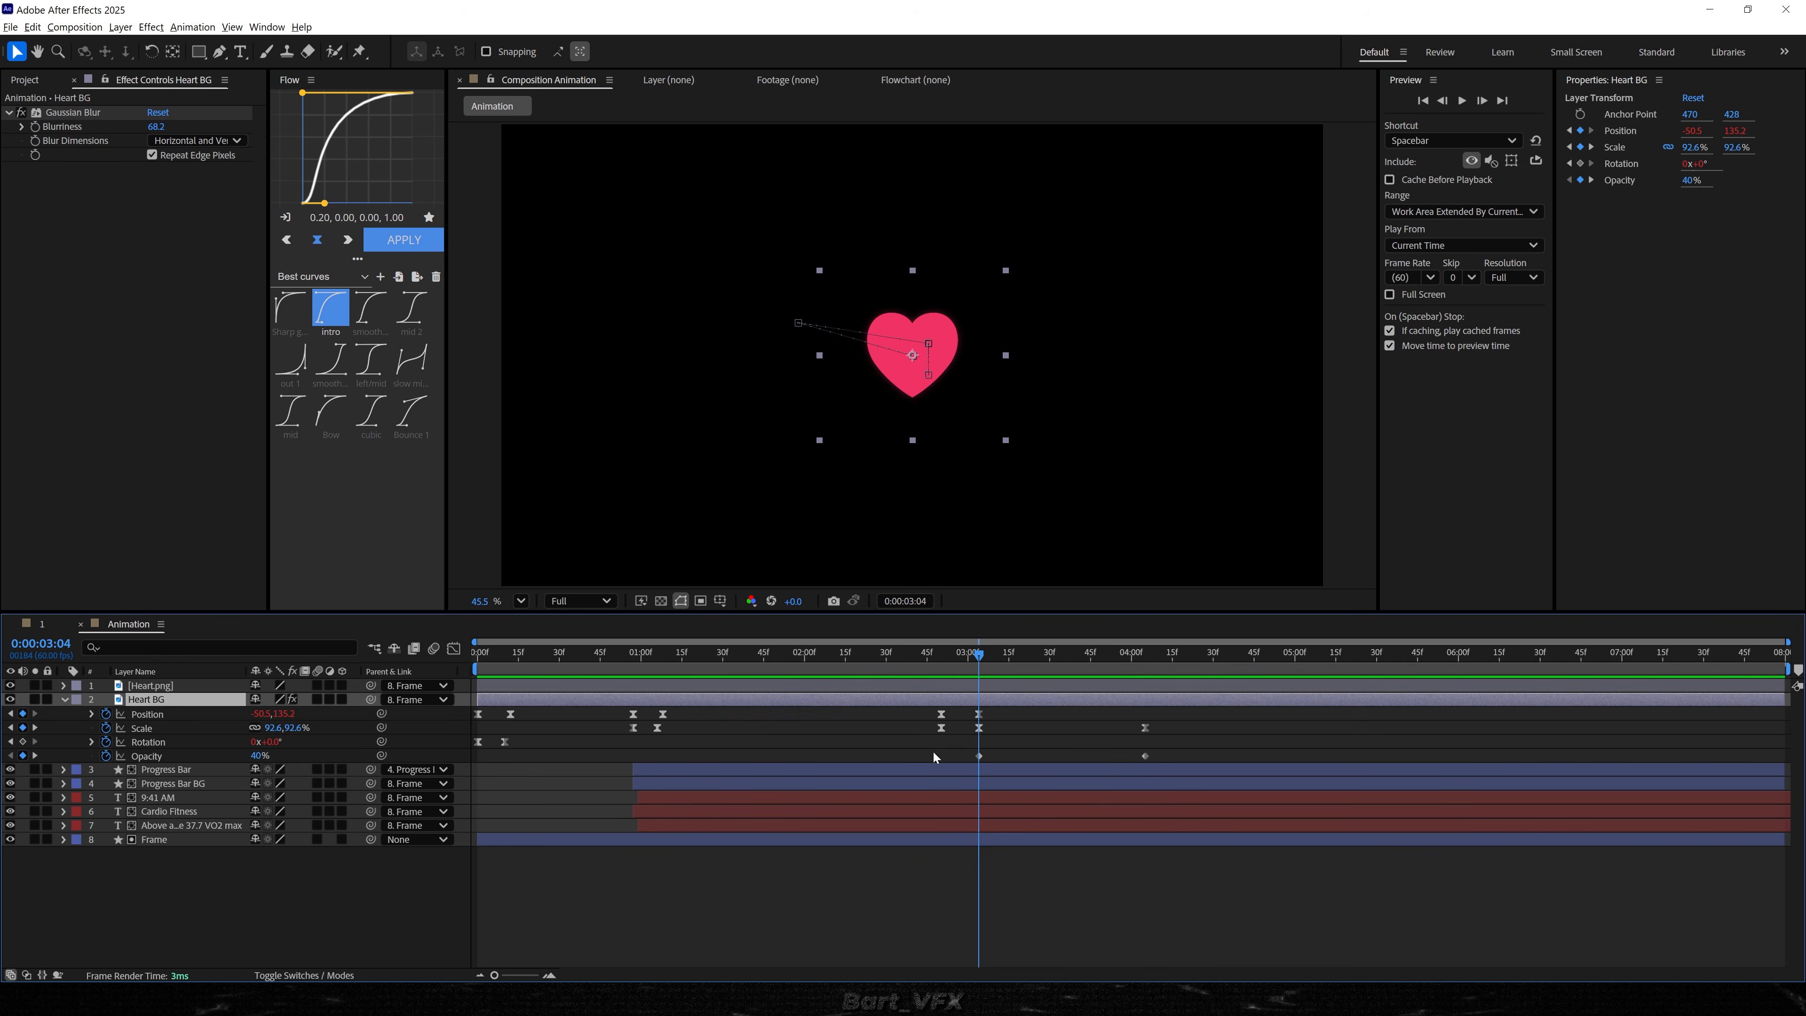
key("alt+bracketleft")
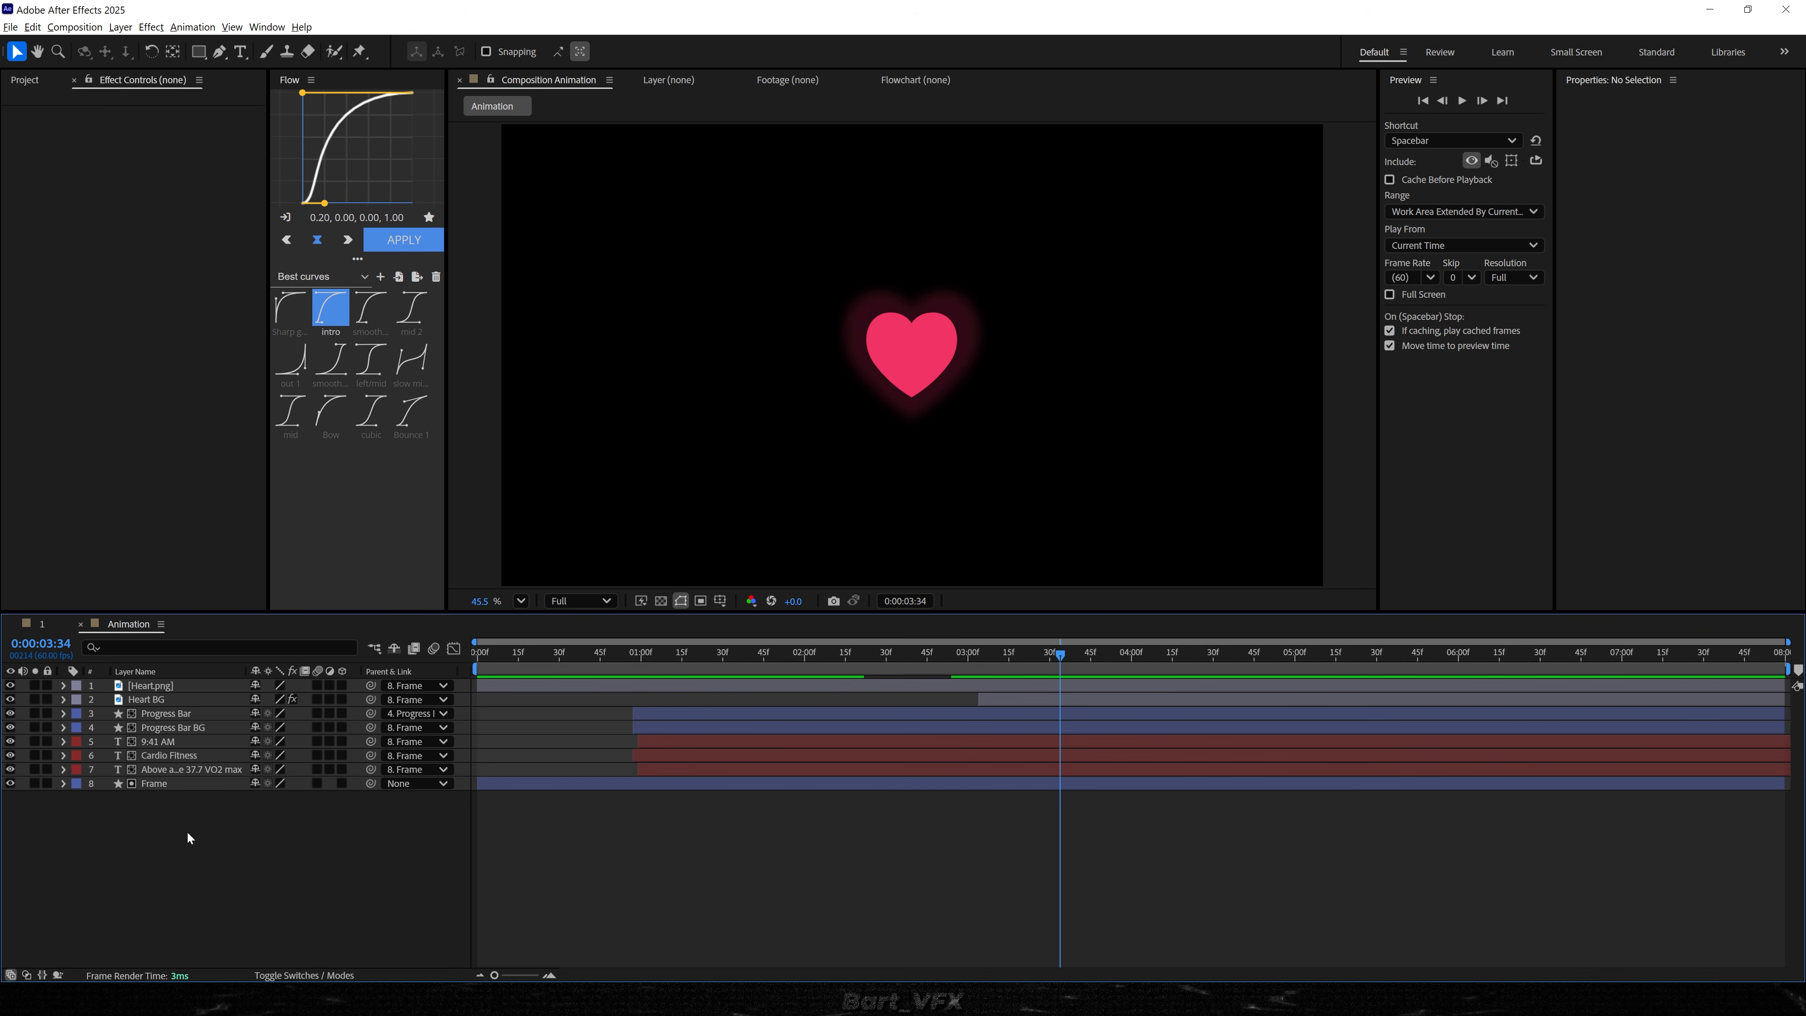
- Create a 3840 x 2160 px solid named "BG" in colour E4E4E4 and place it below all other layers
right_click(188, 836)
mouse_move(312, 675)
left_click(464, 707)
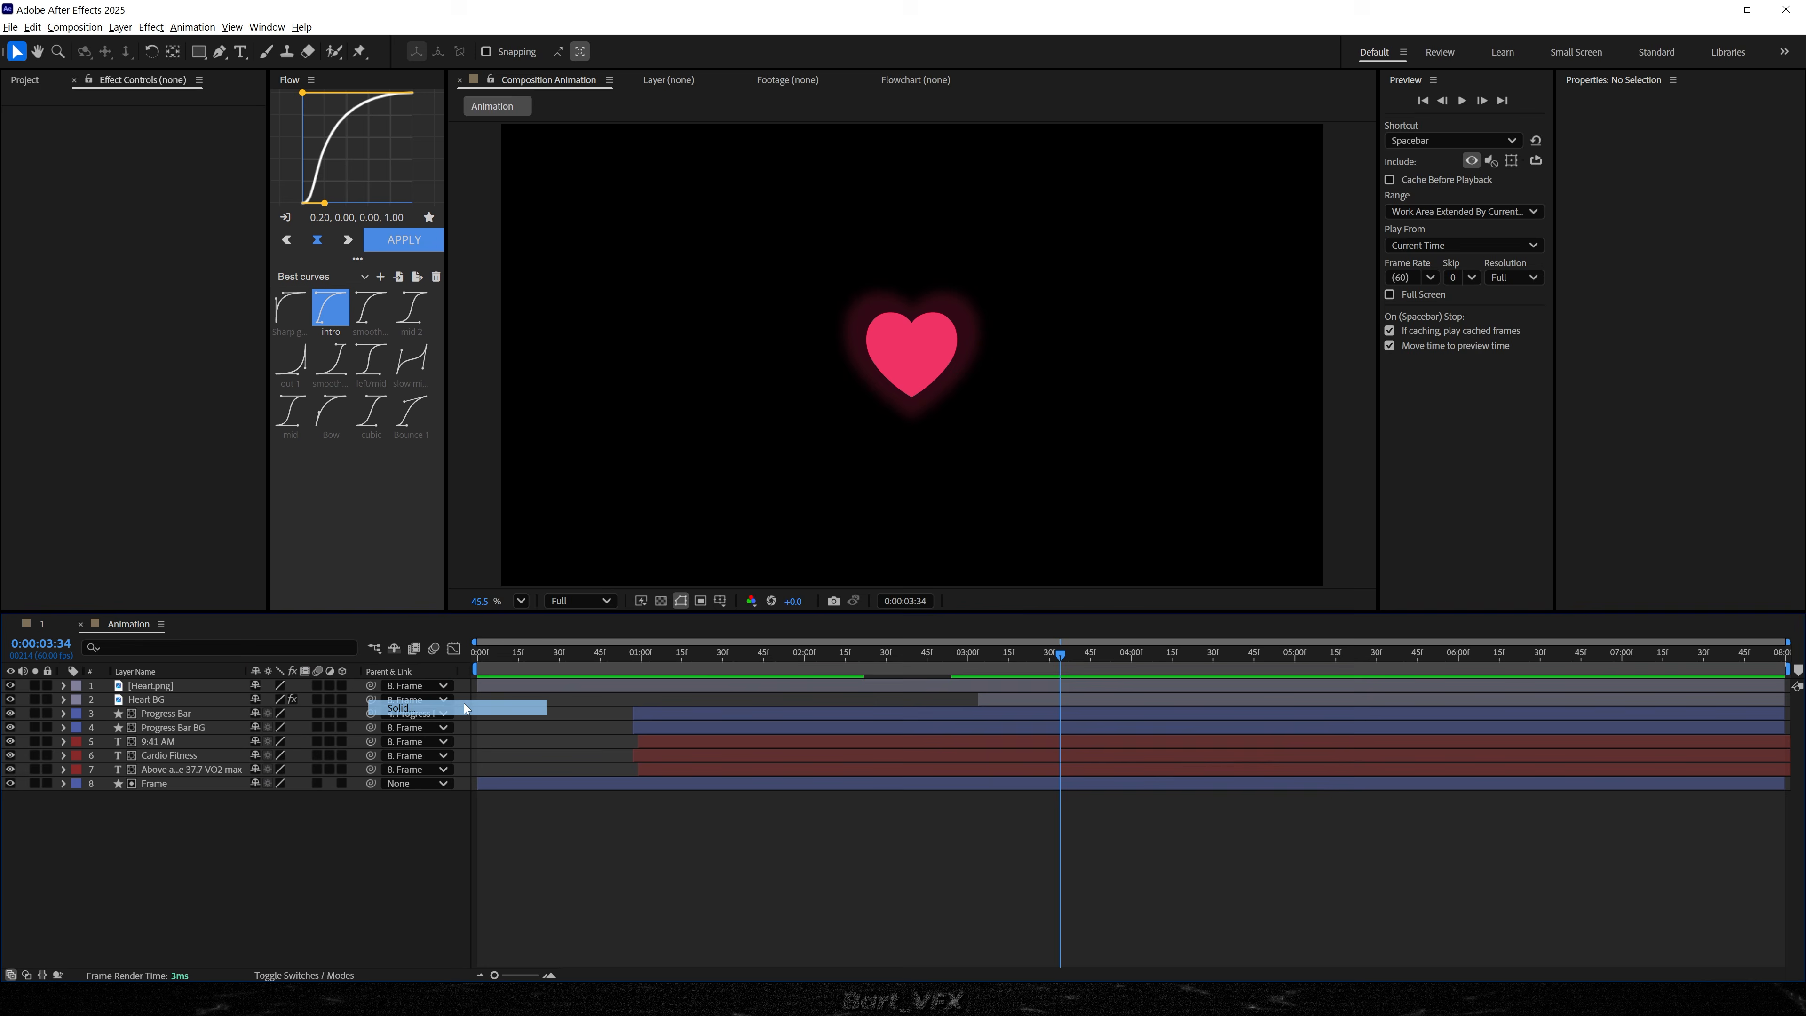
left_click(904, 627)
type("E4E4E4")
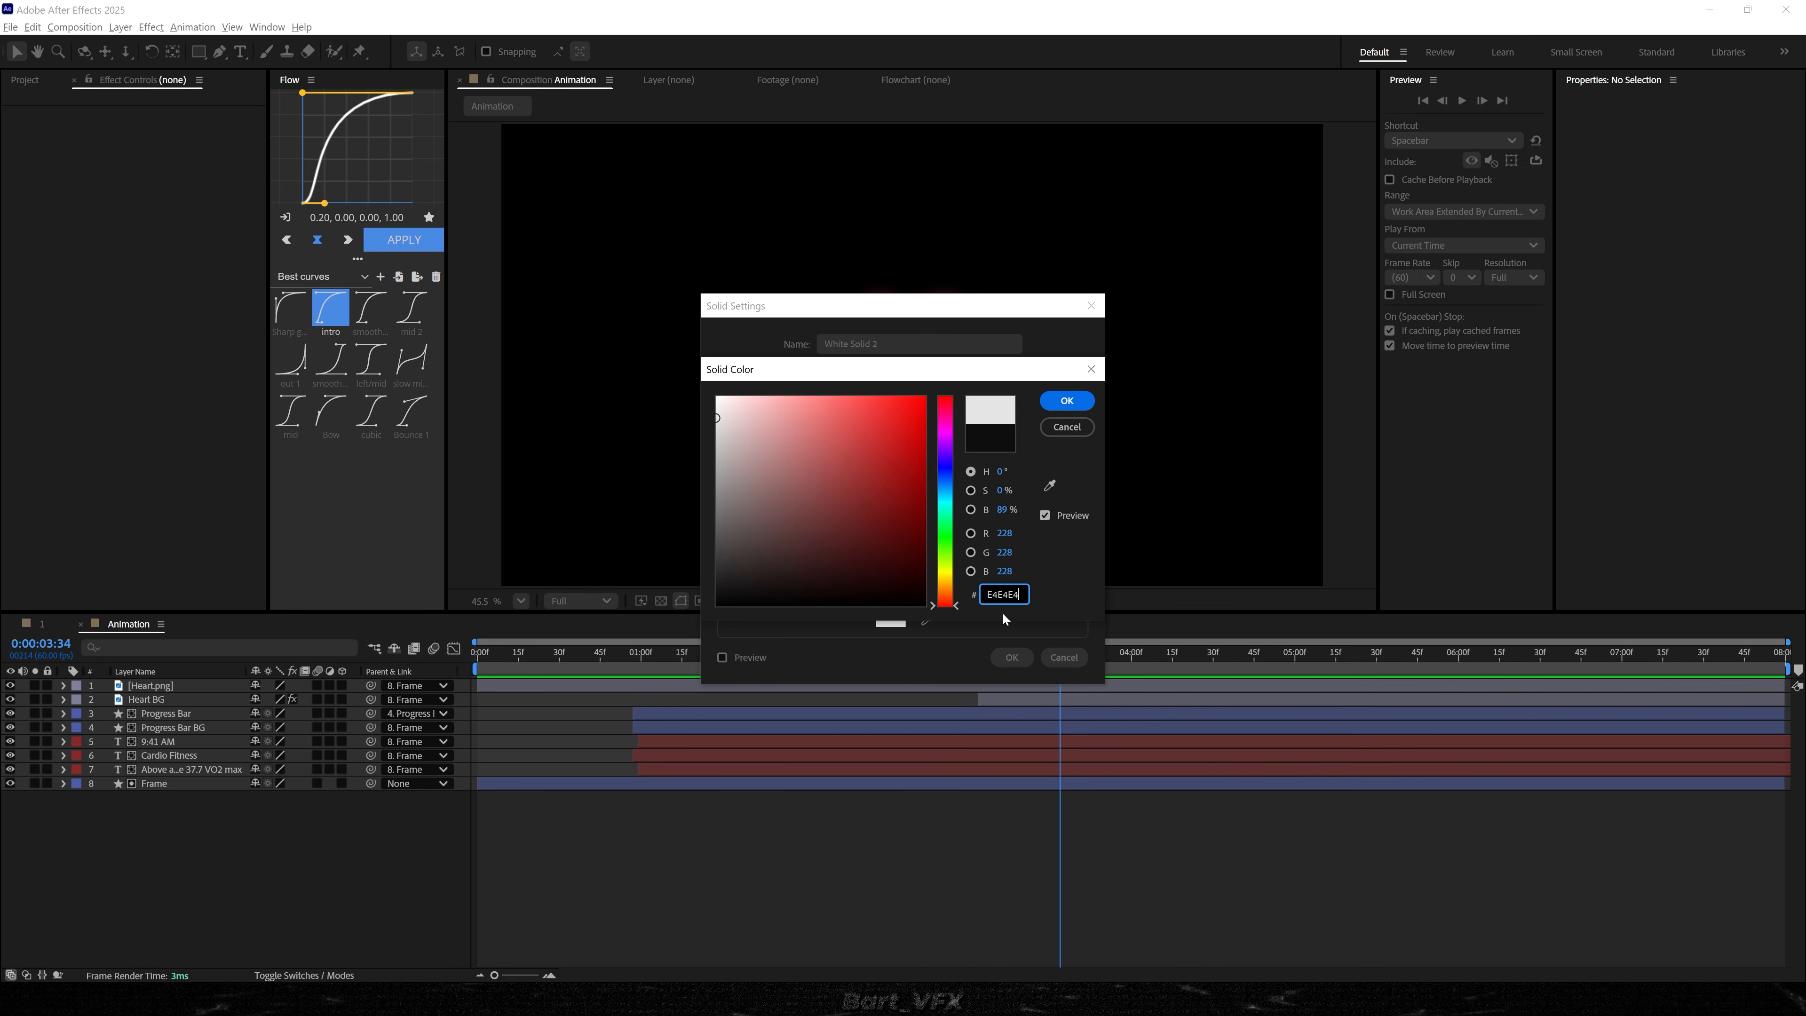
left_click(1067, 400)
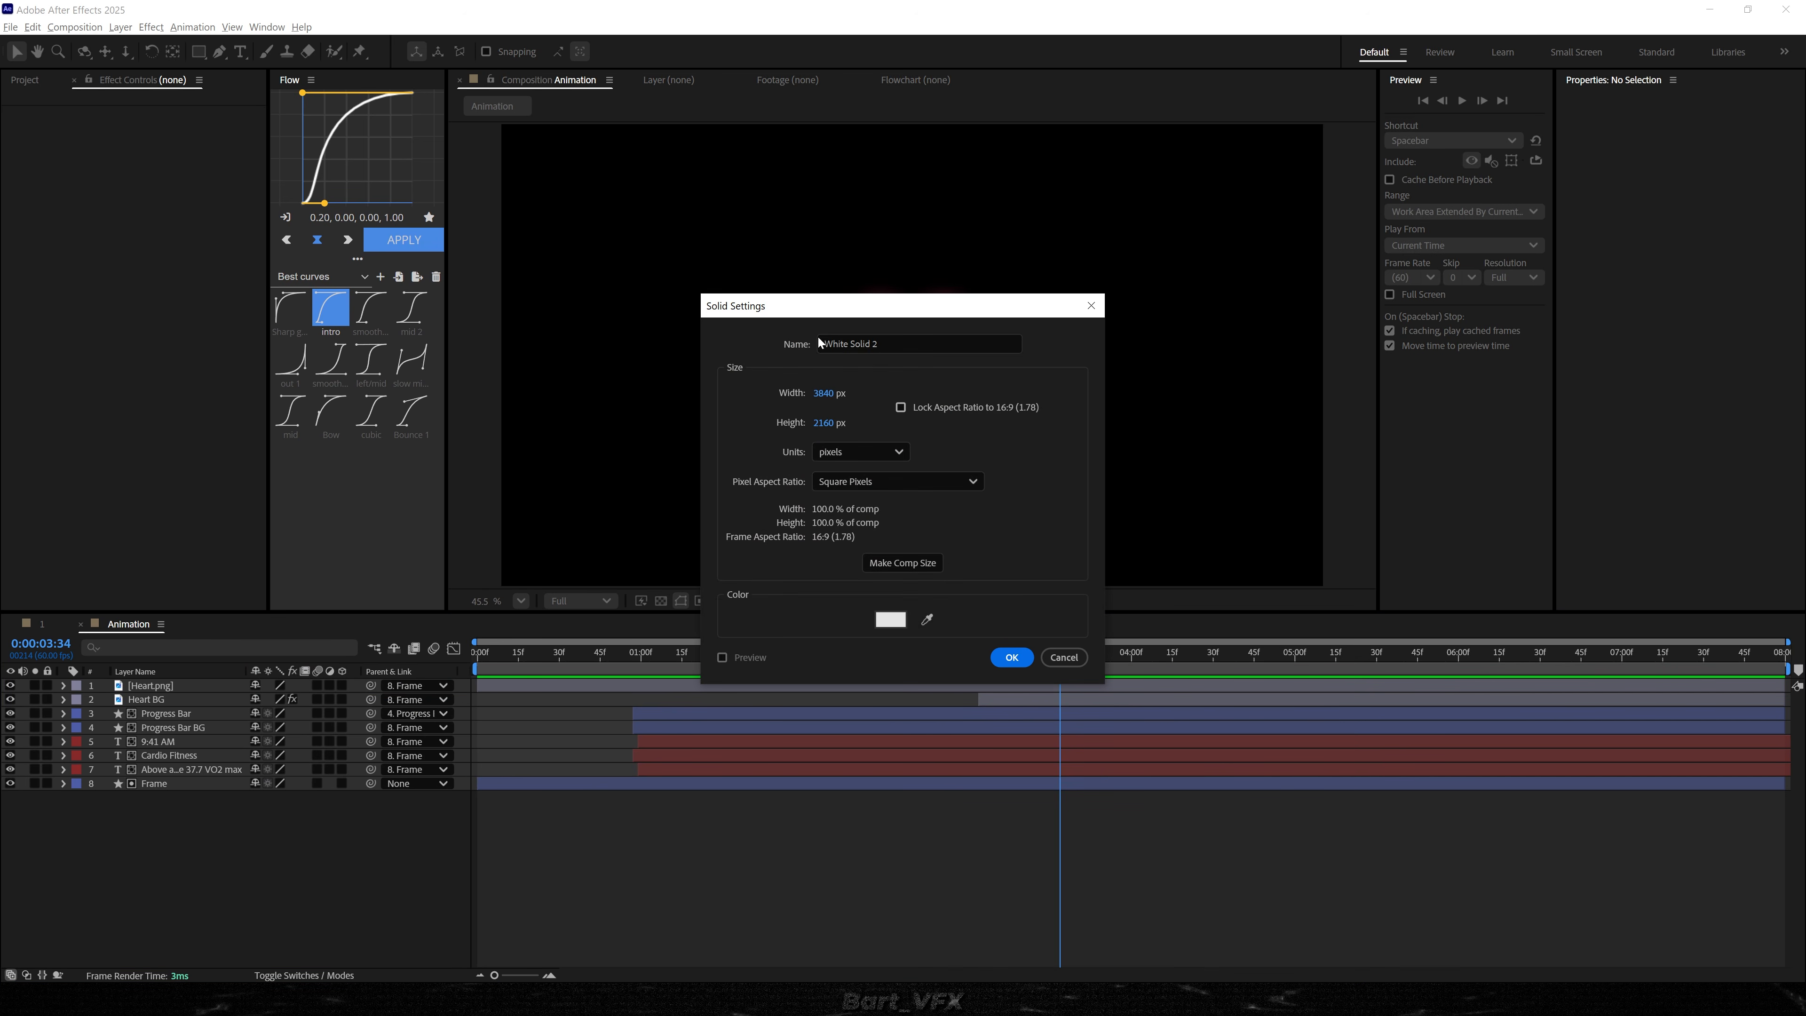
left_click(902, 344)
type("BG")
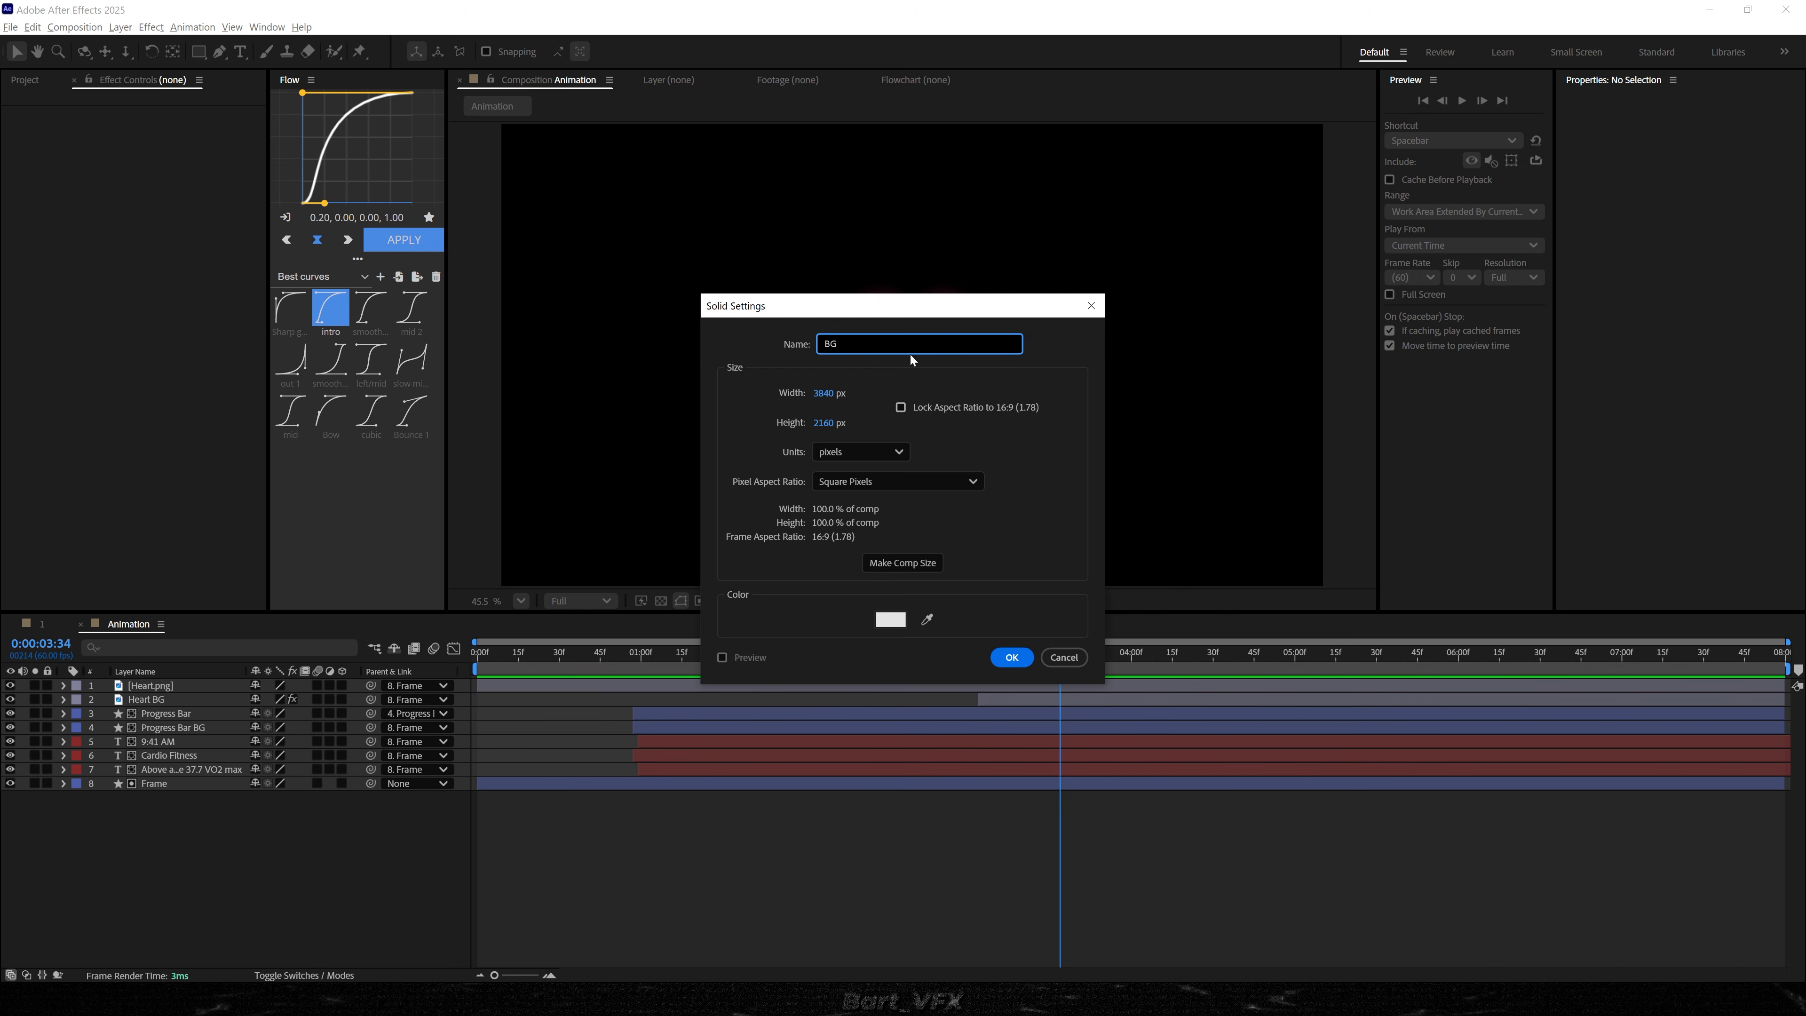
left_click(1023, 655)
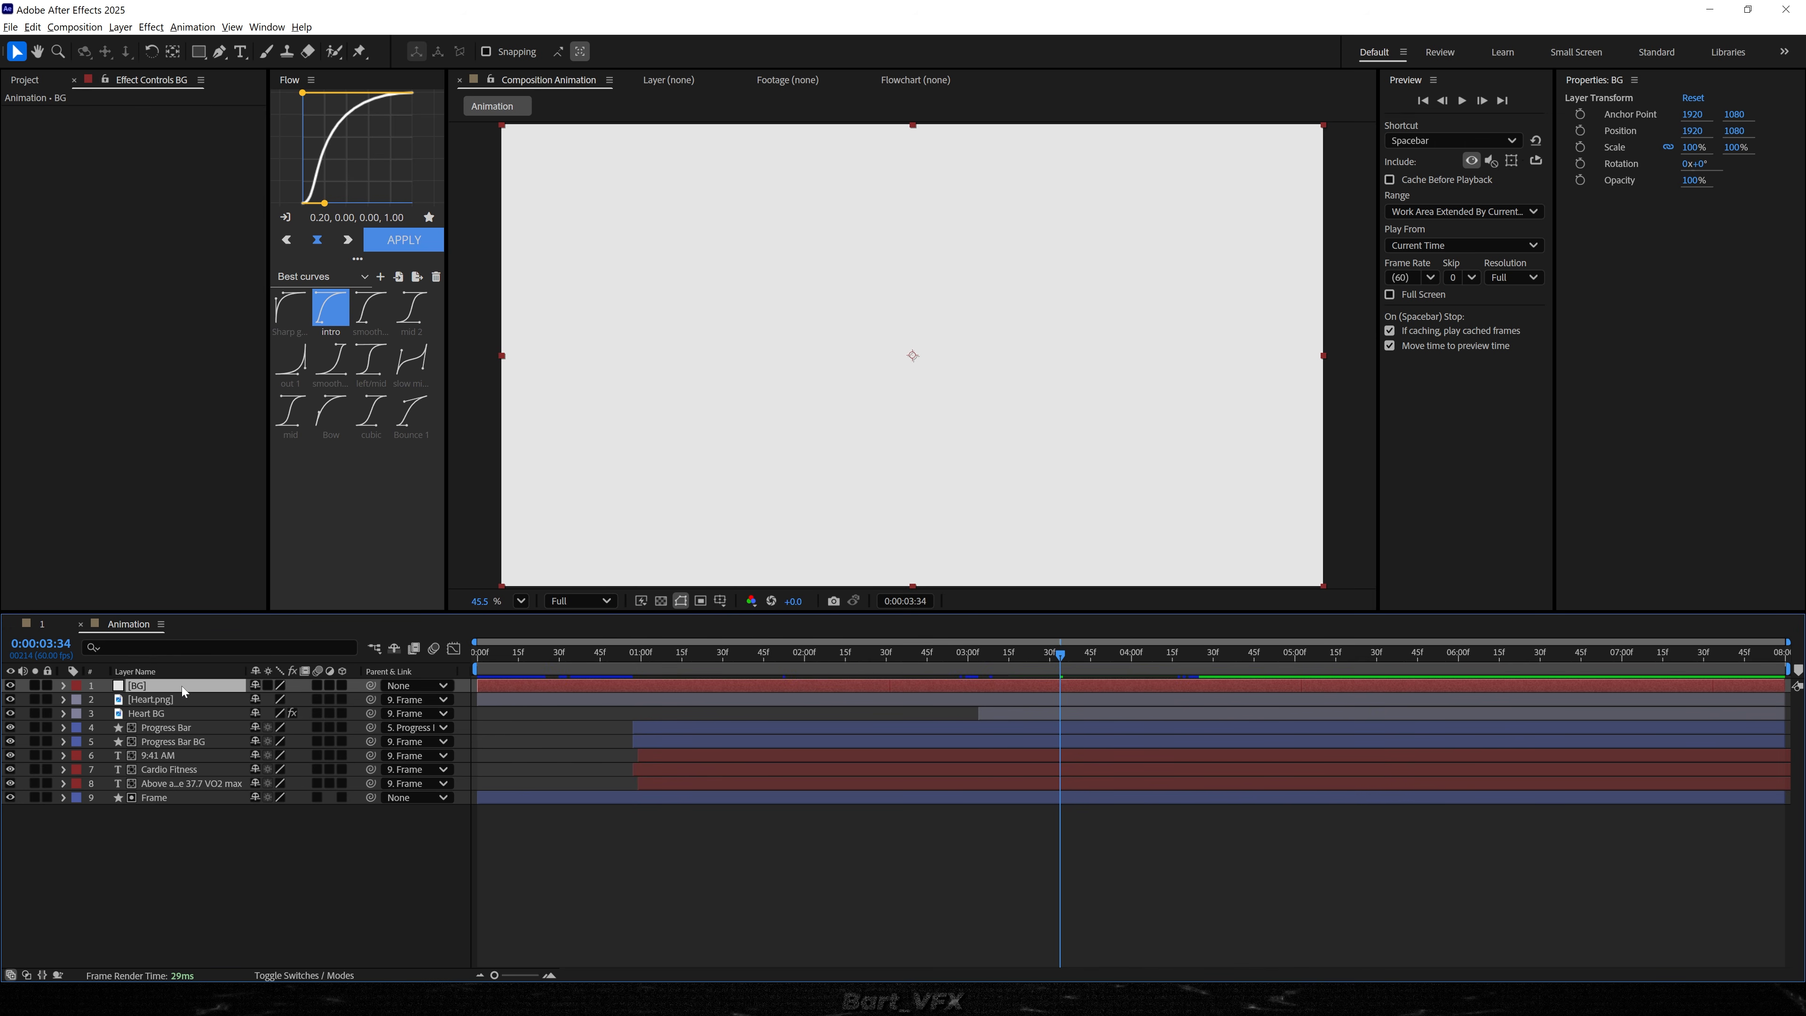
left_click_drag(182, 686, 176, 854)
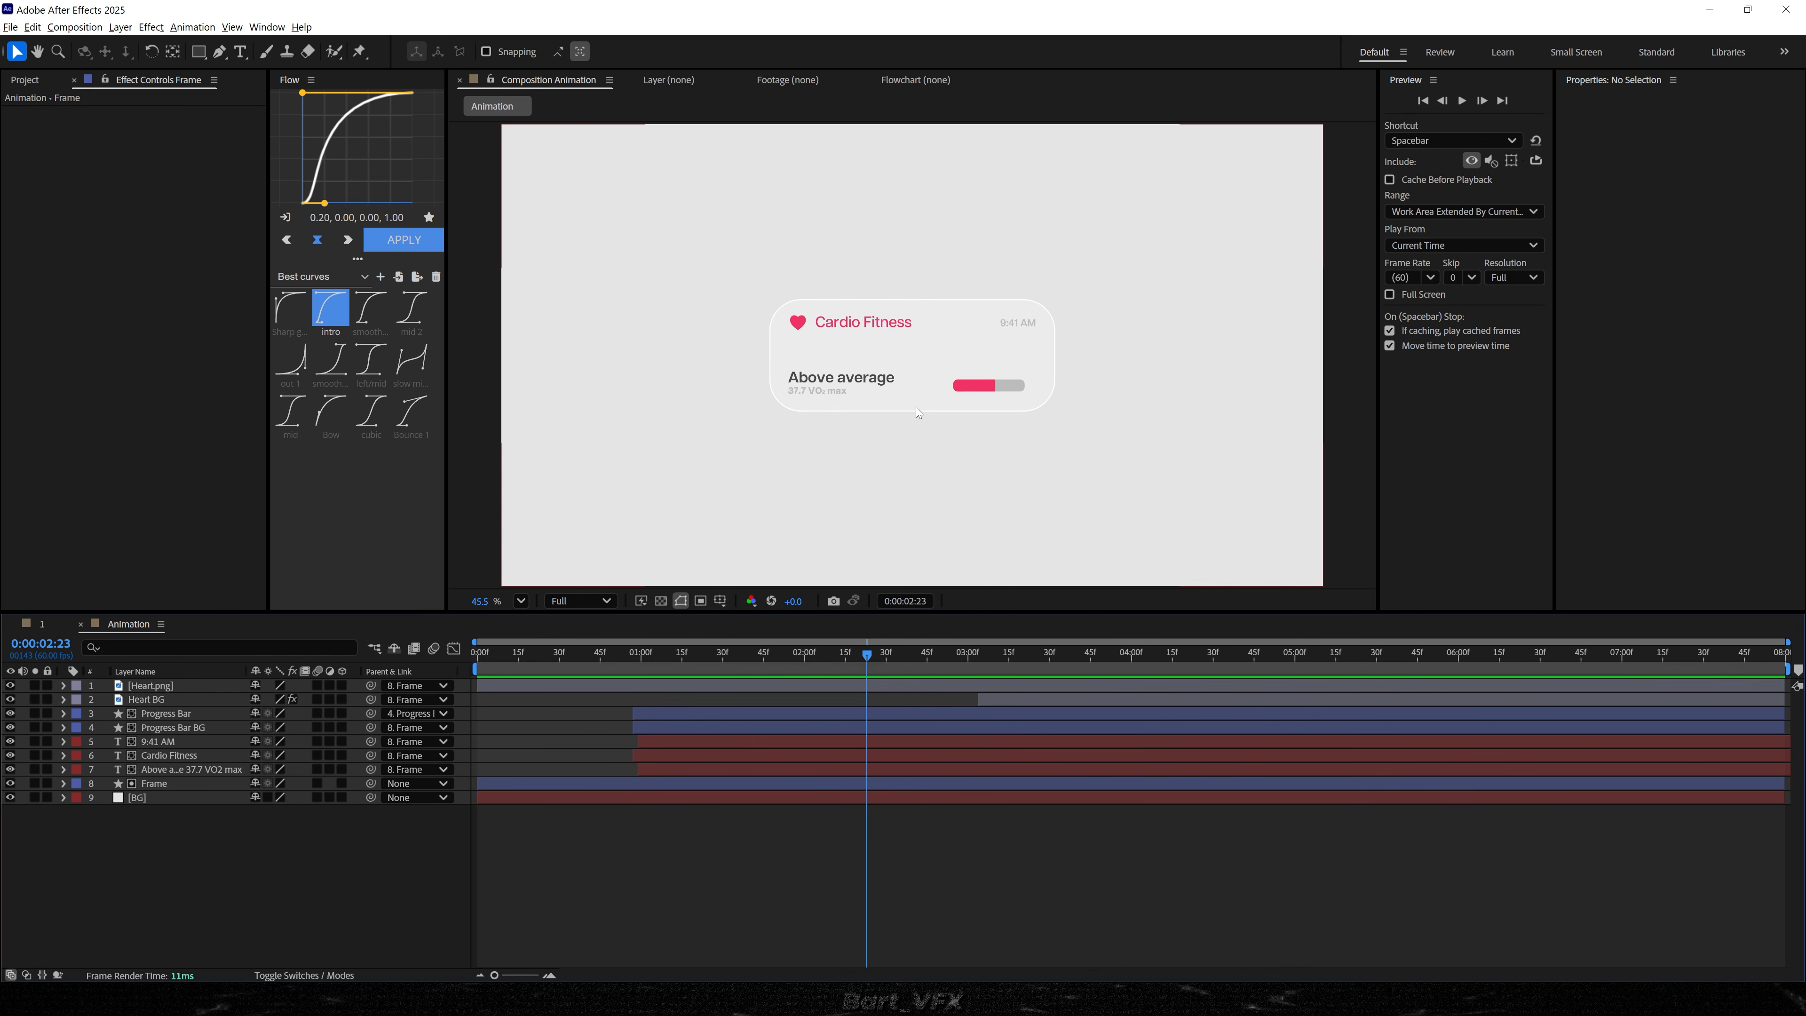
- Apply a Drop Shadow effect to the "Frame" layer
left_click(188, 784)
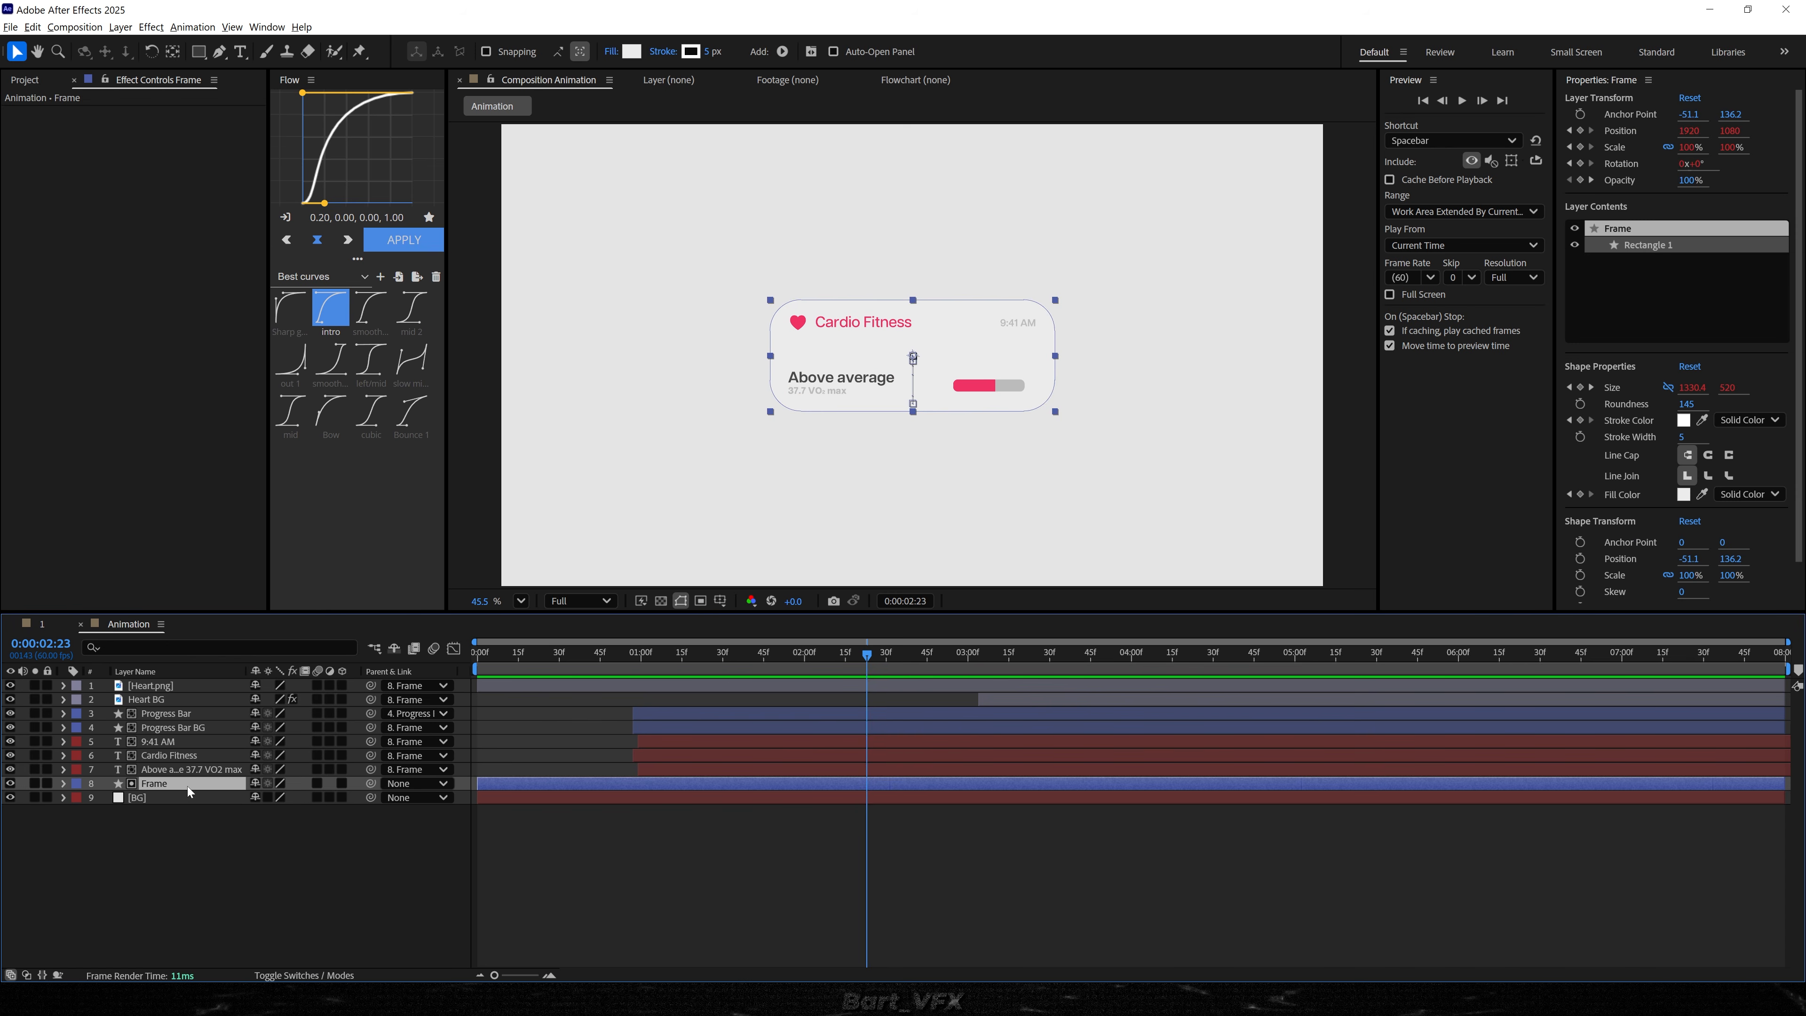
key("ctrl+space")
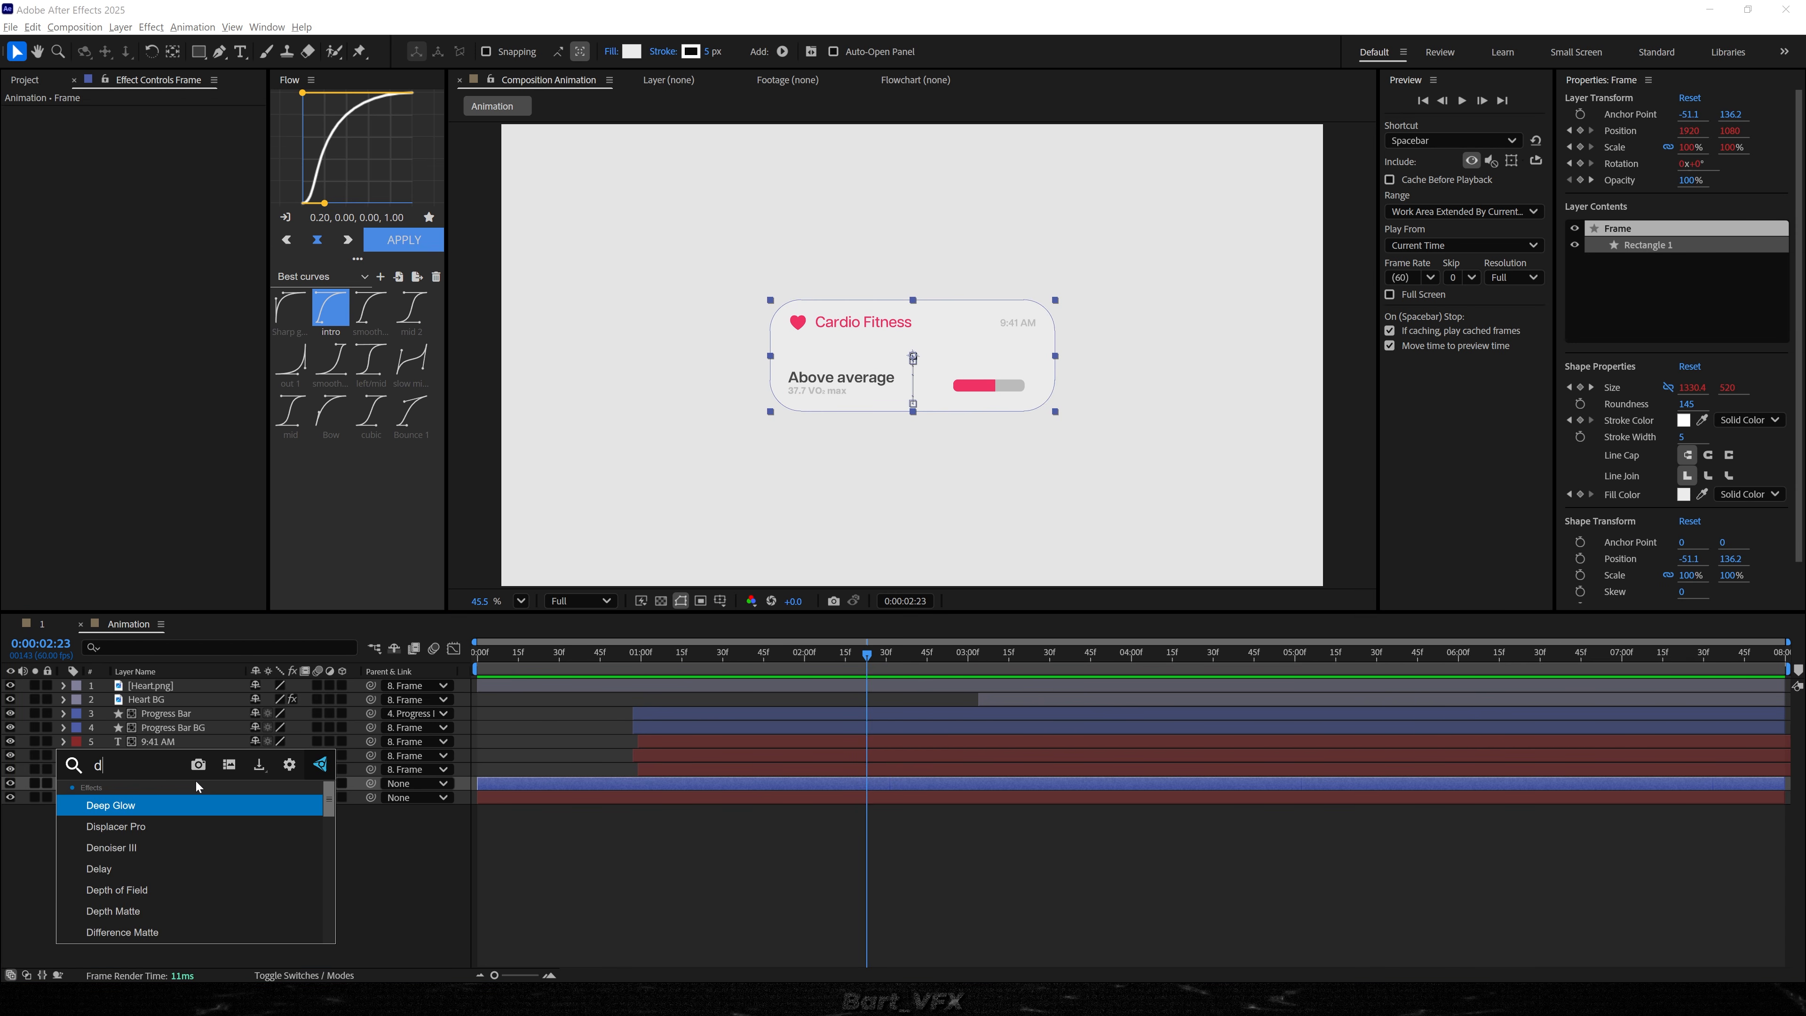
type("drop")
key("Return")
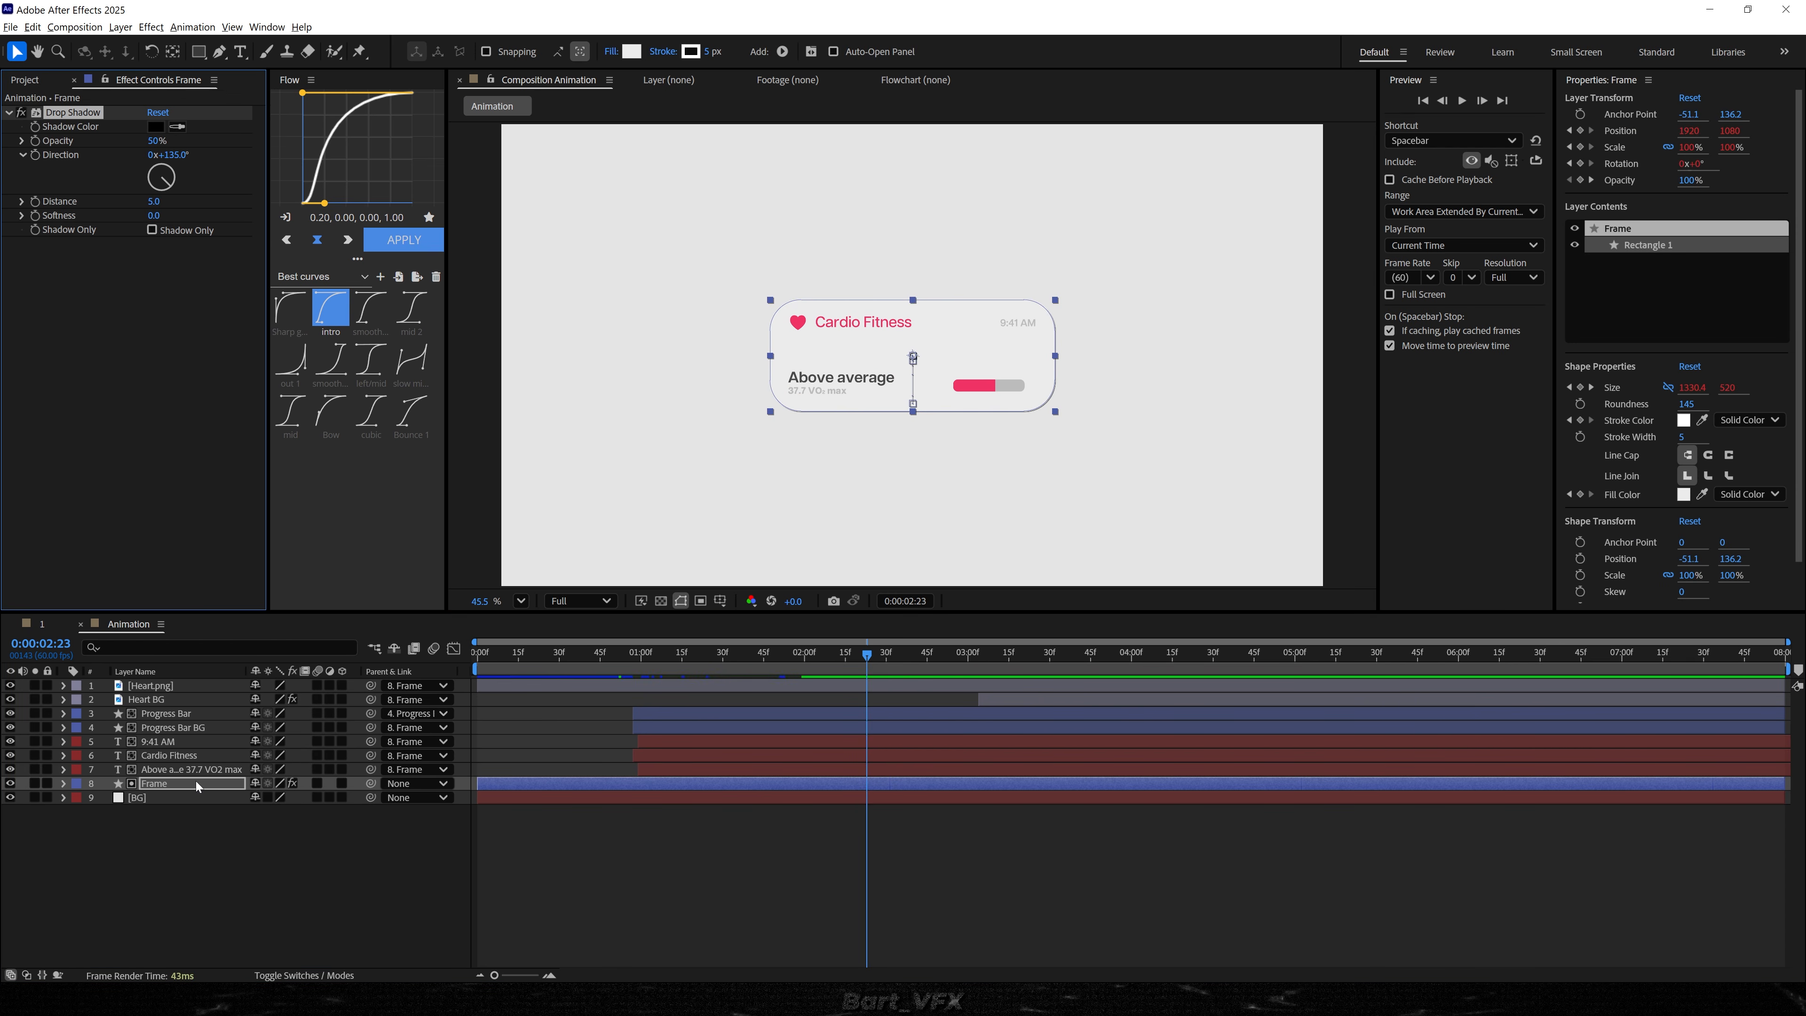
- Set the Drop Shadow of "Frame" to 15% opacity, distance 0 and softness 250
left_click(161, 140)
type("15")
key("Return")
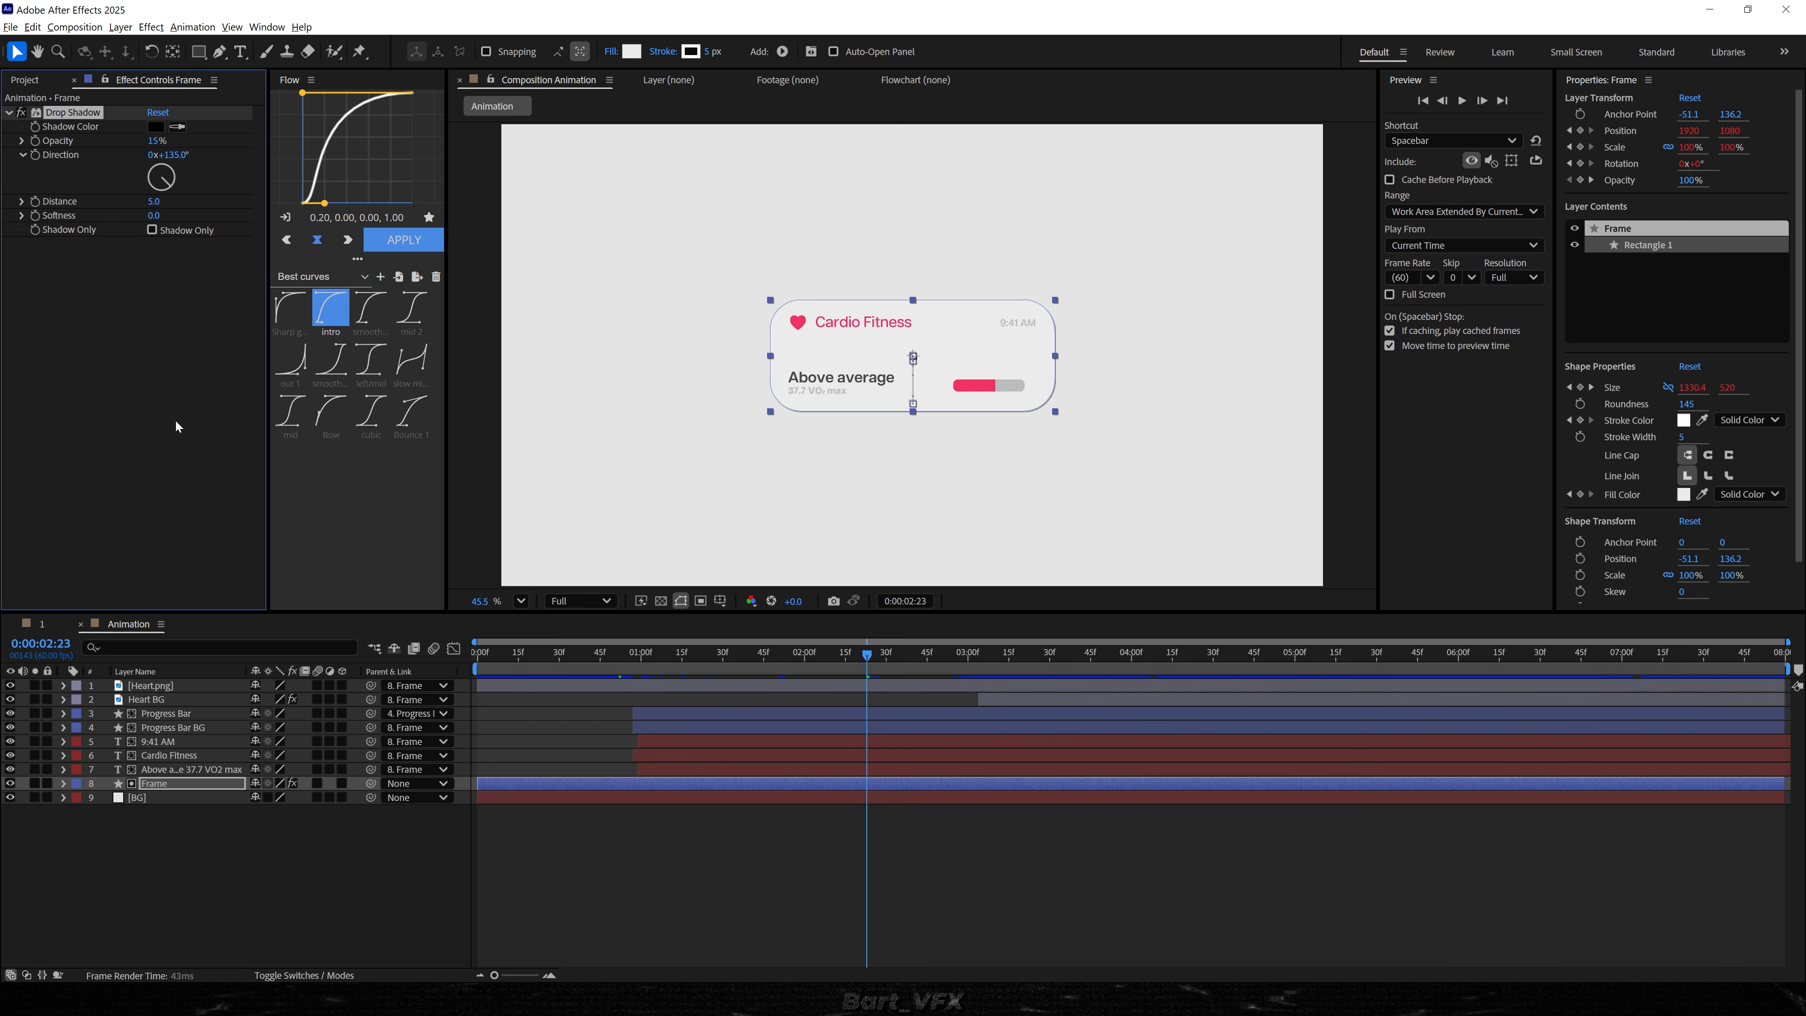
left_click(153, 214)
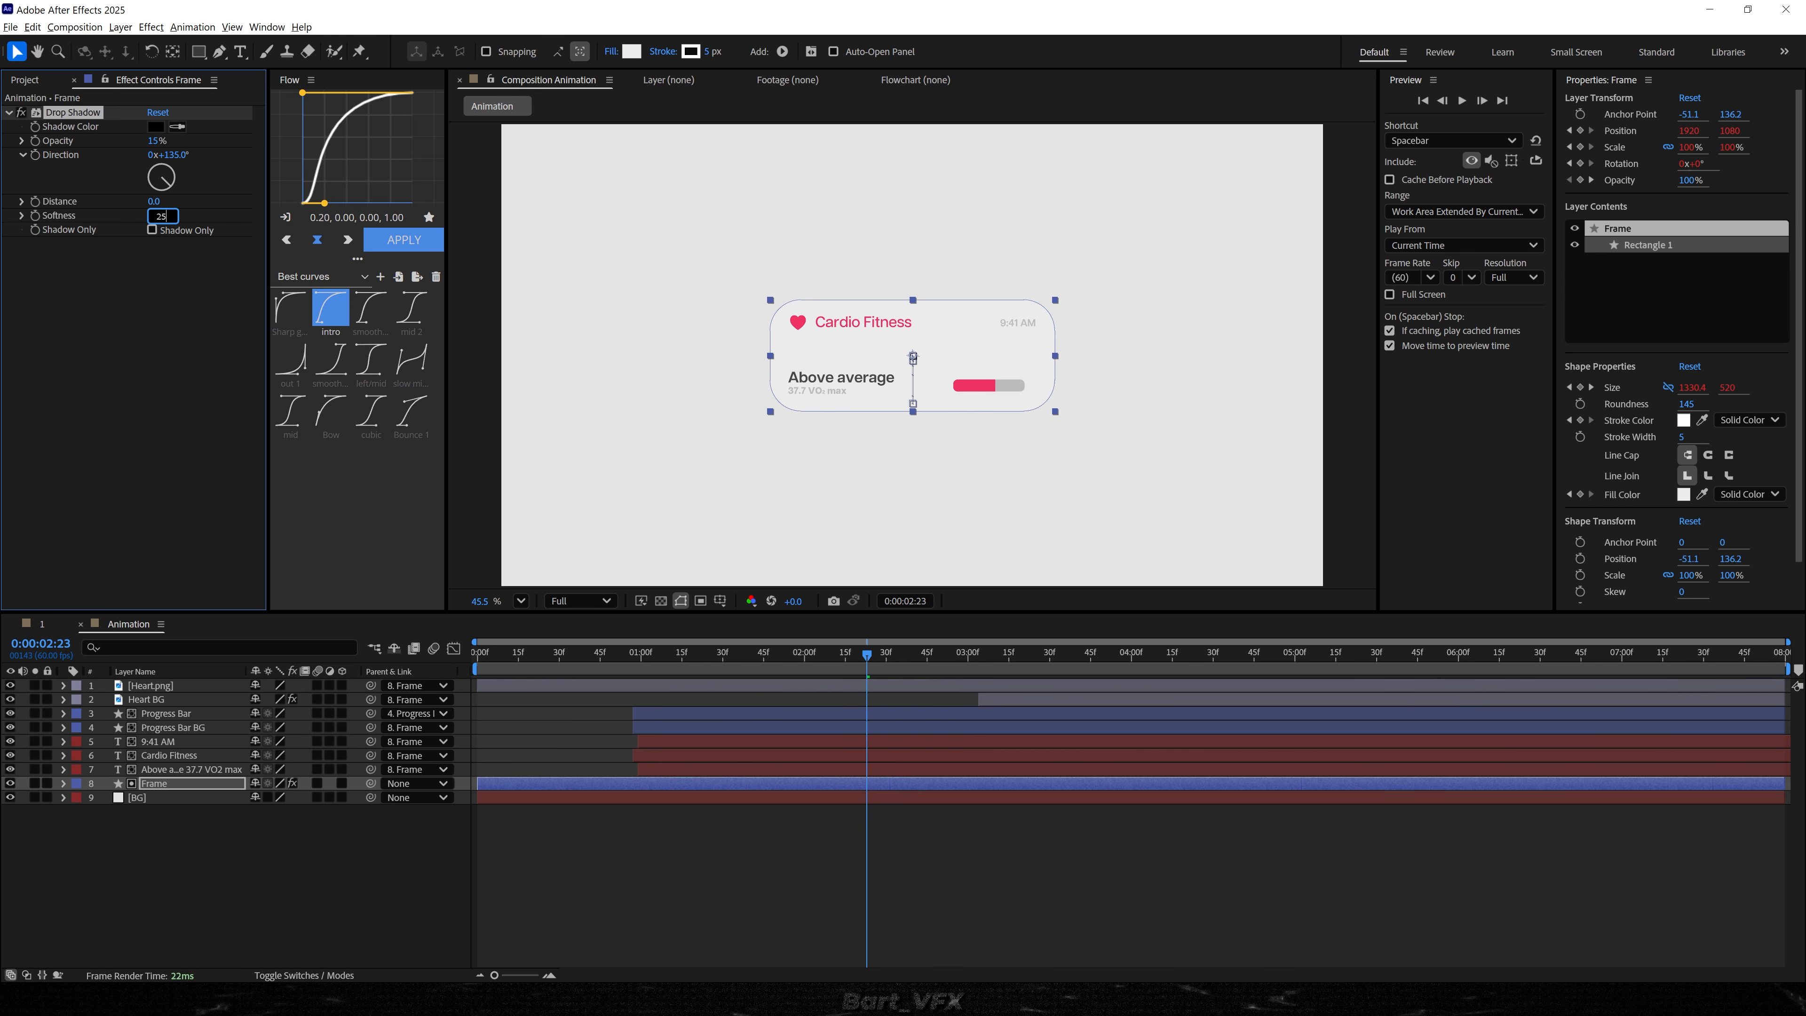
type("0")
key("Return")
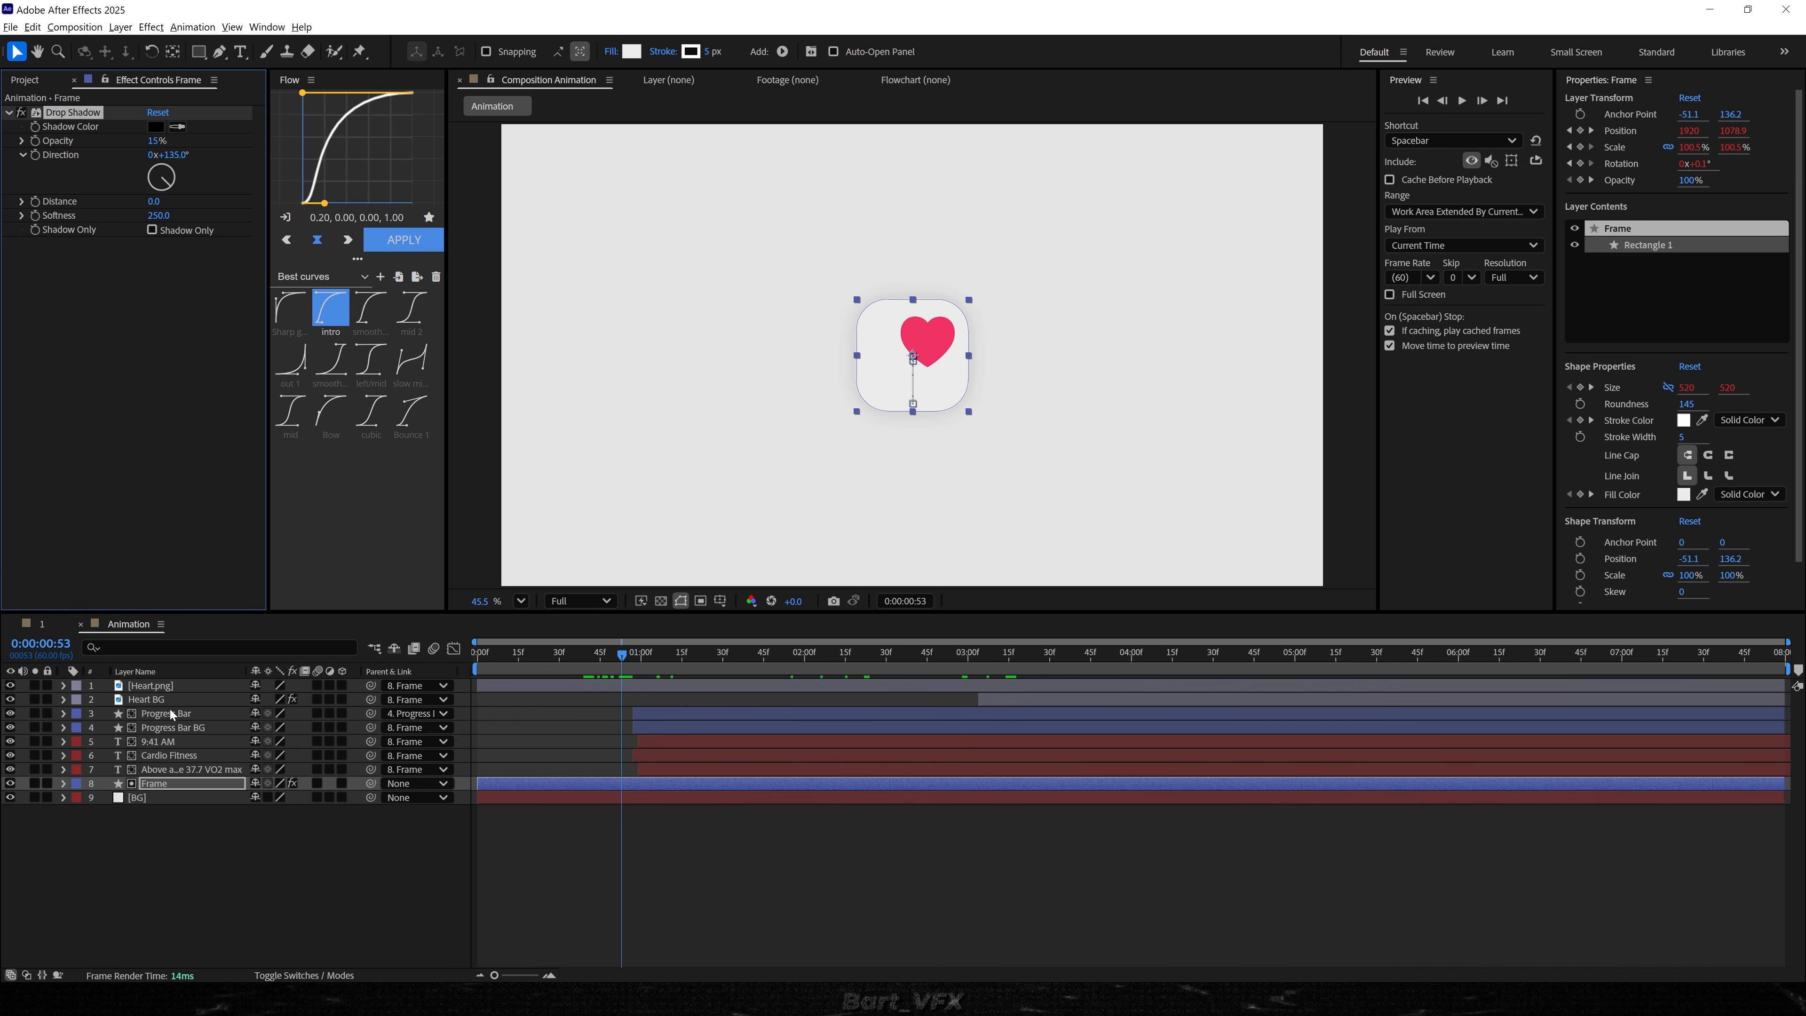
- Copy the Drop Shadow to the "Heart.png" layer and sample the heart's pink as its shadow colour
left_click(155, 687)
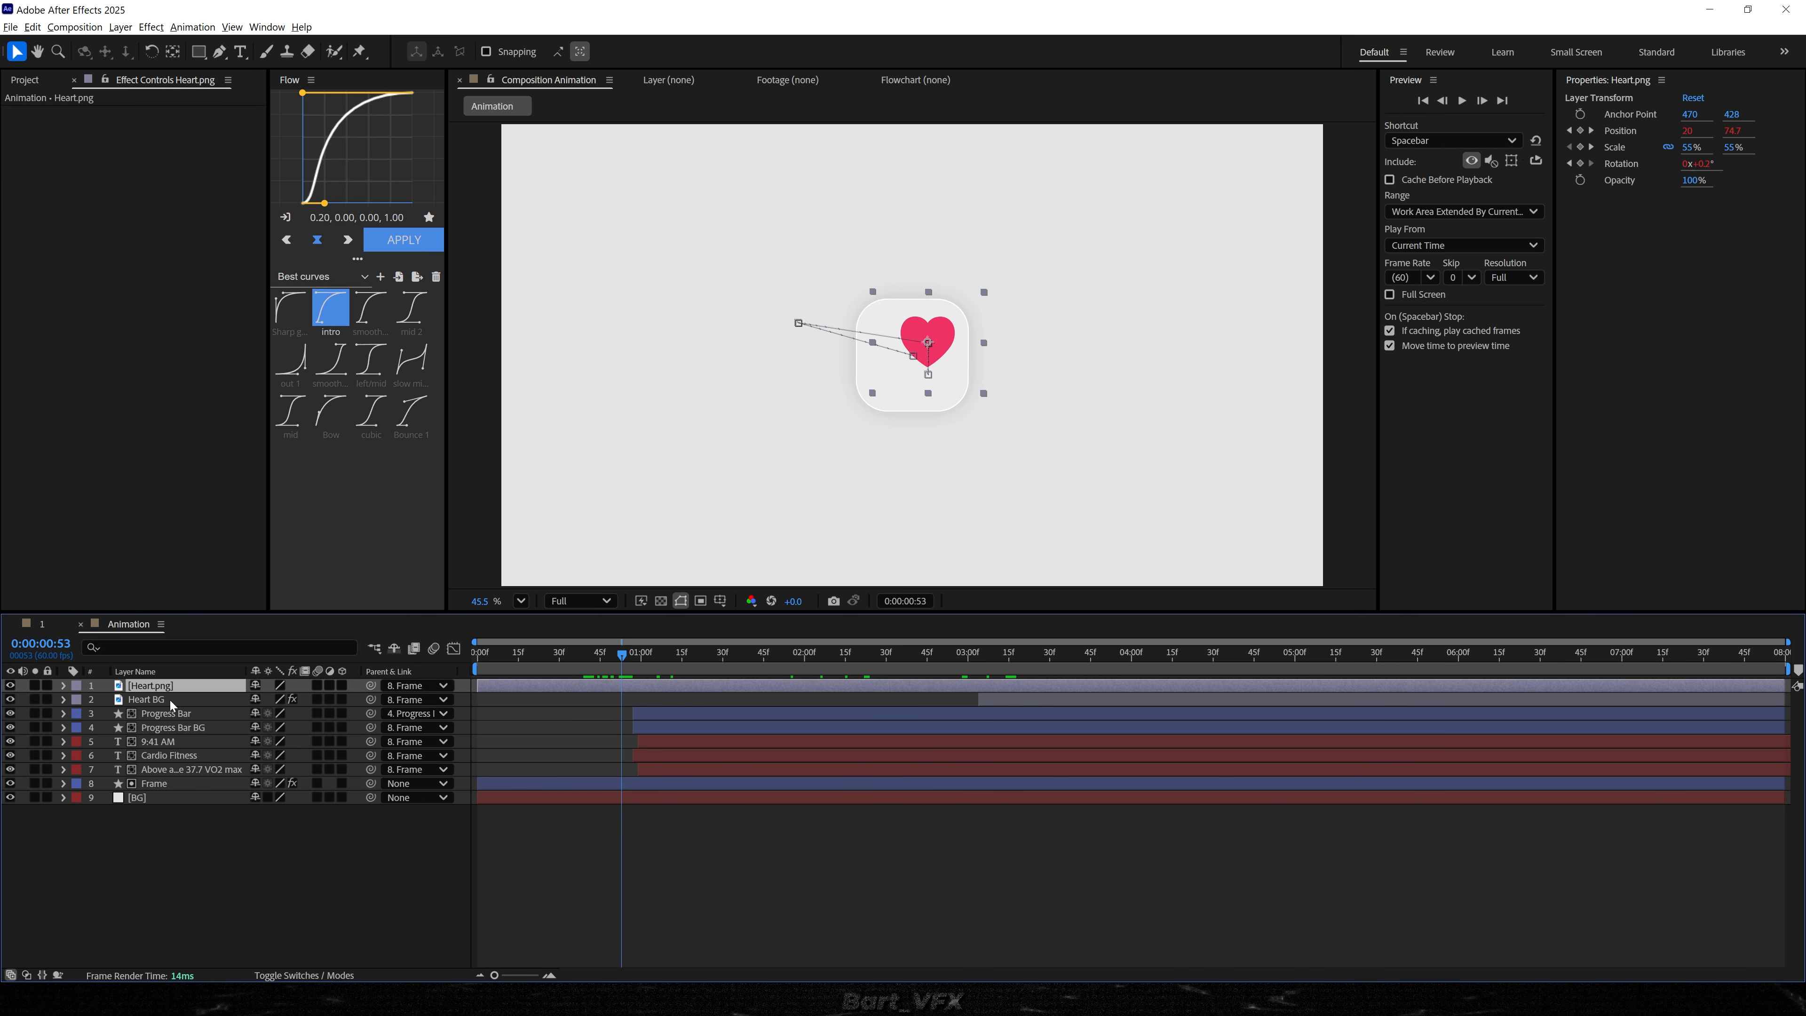
key("ctrl+v")
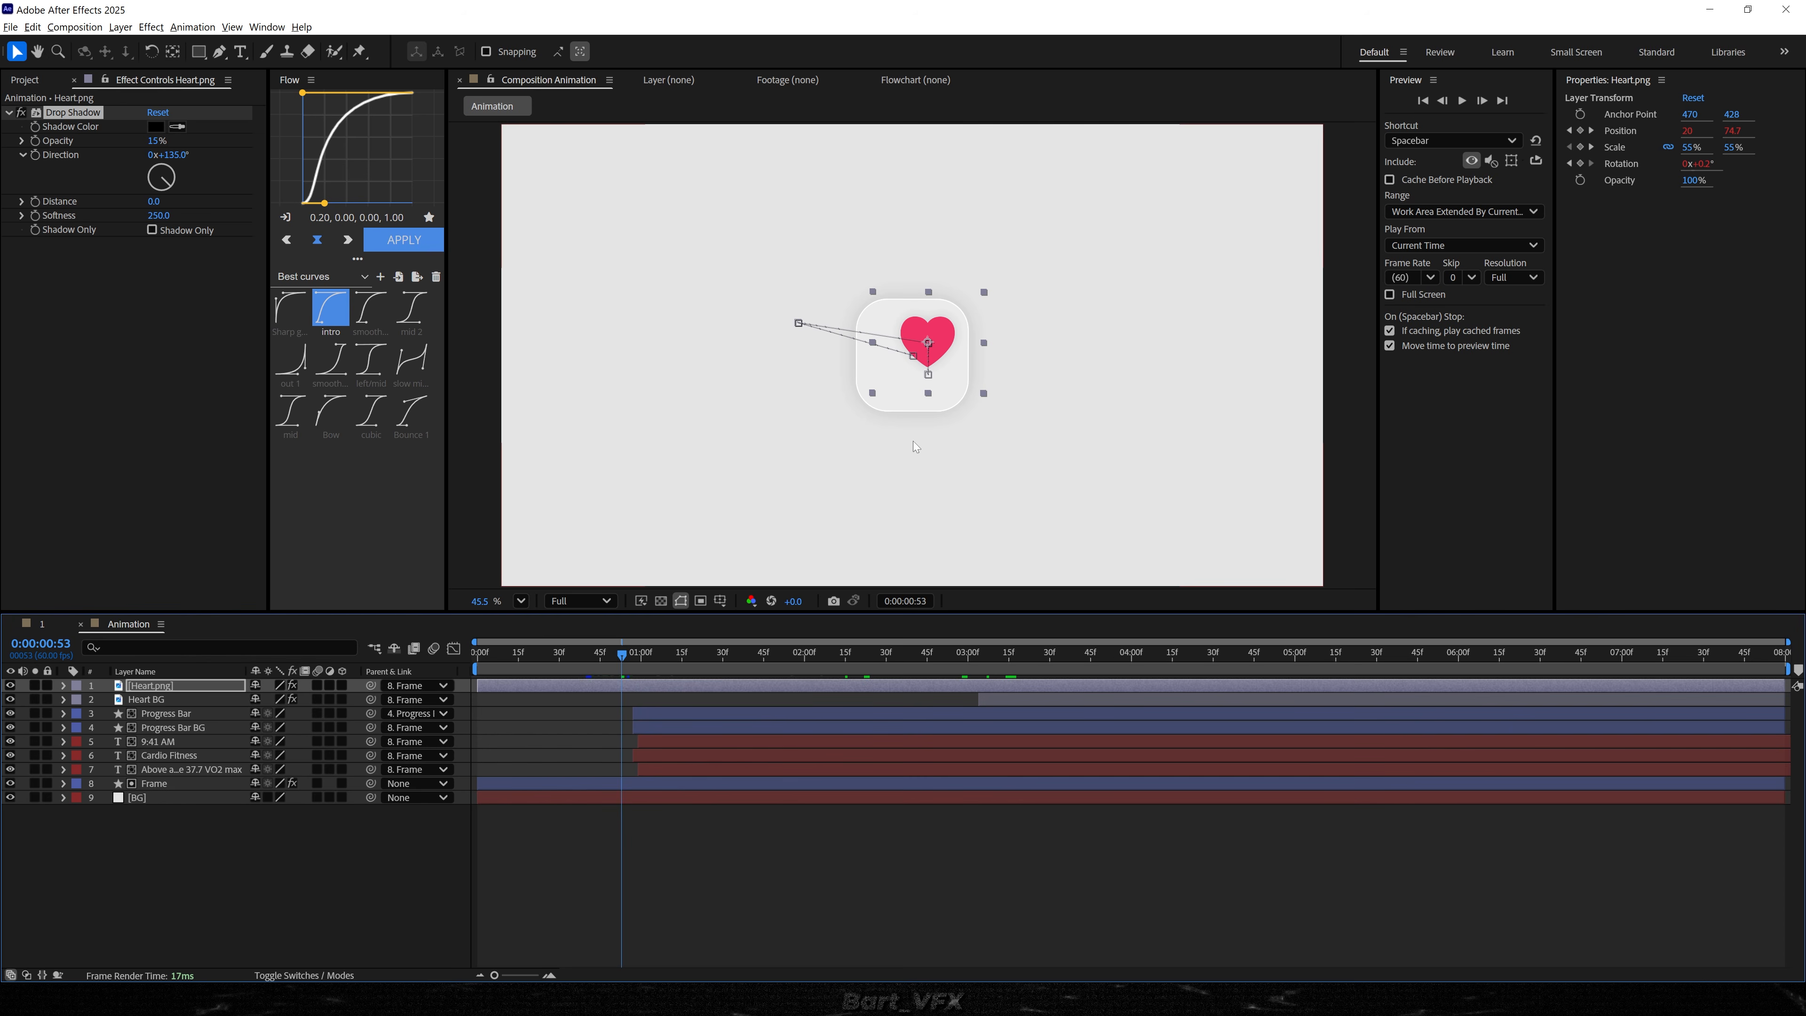
scroll(912, 440, "up", 8)
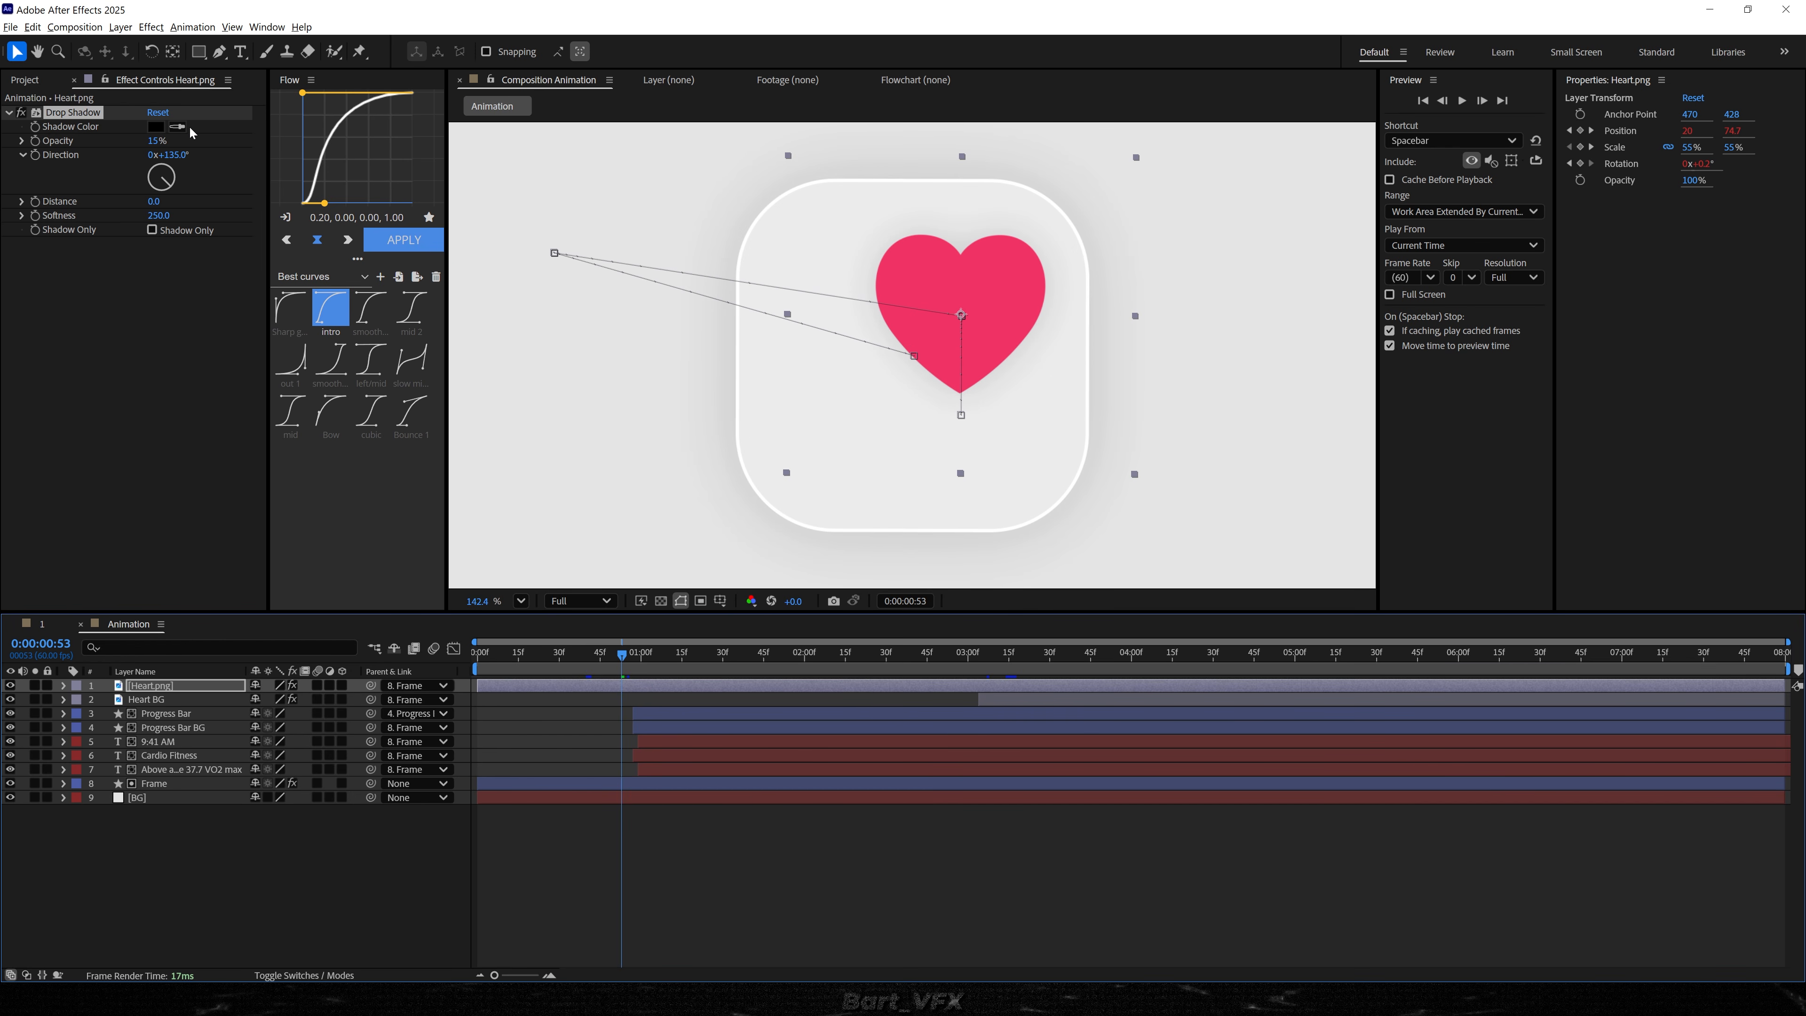
left_click(991, 289)
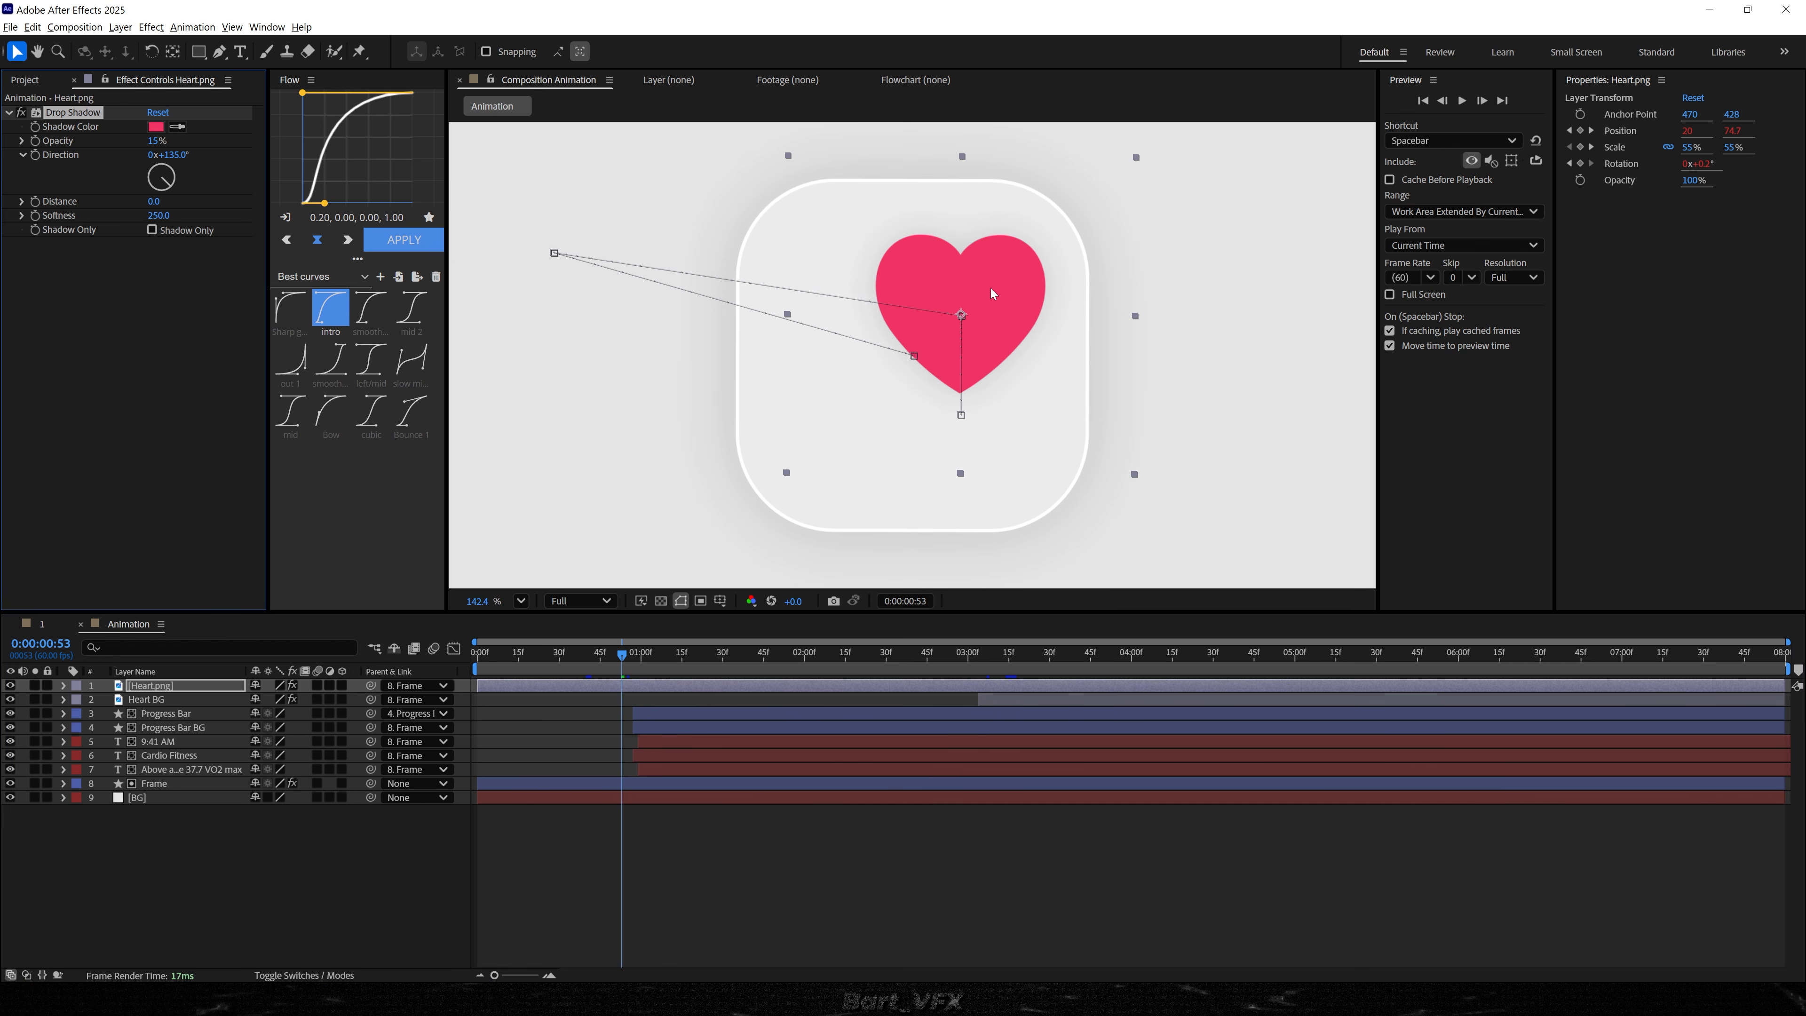
- Set the opacity of the Drop Shadow on "Heart.png" to 50%
left_click(152, 141)
type("50")
key("Return")
left_click(958, 910)
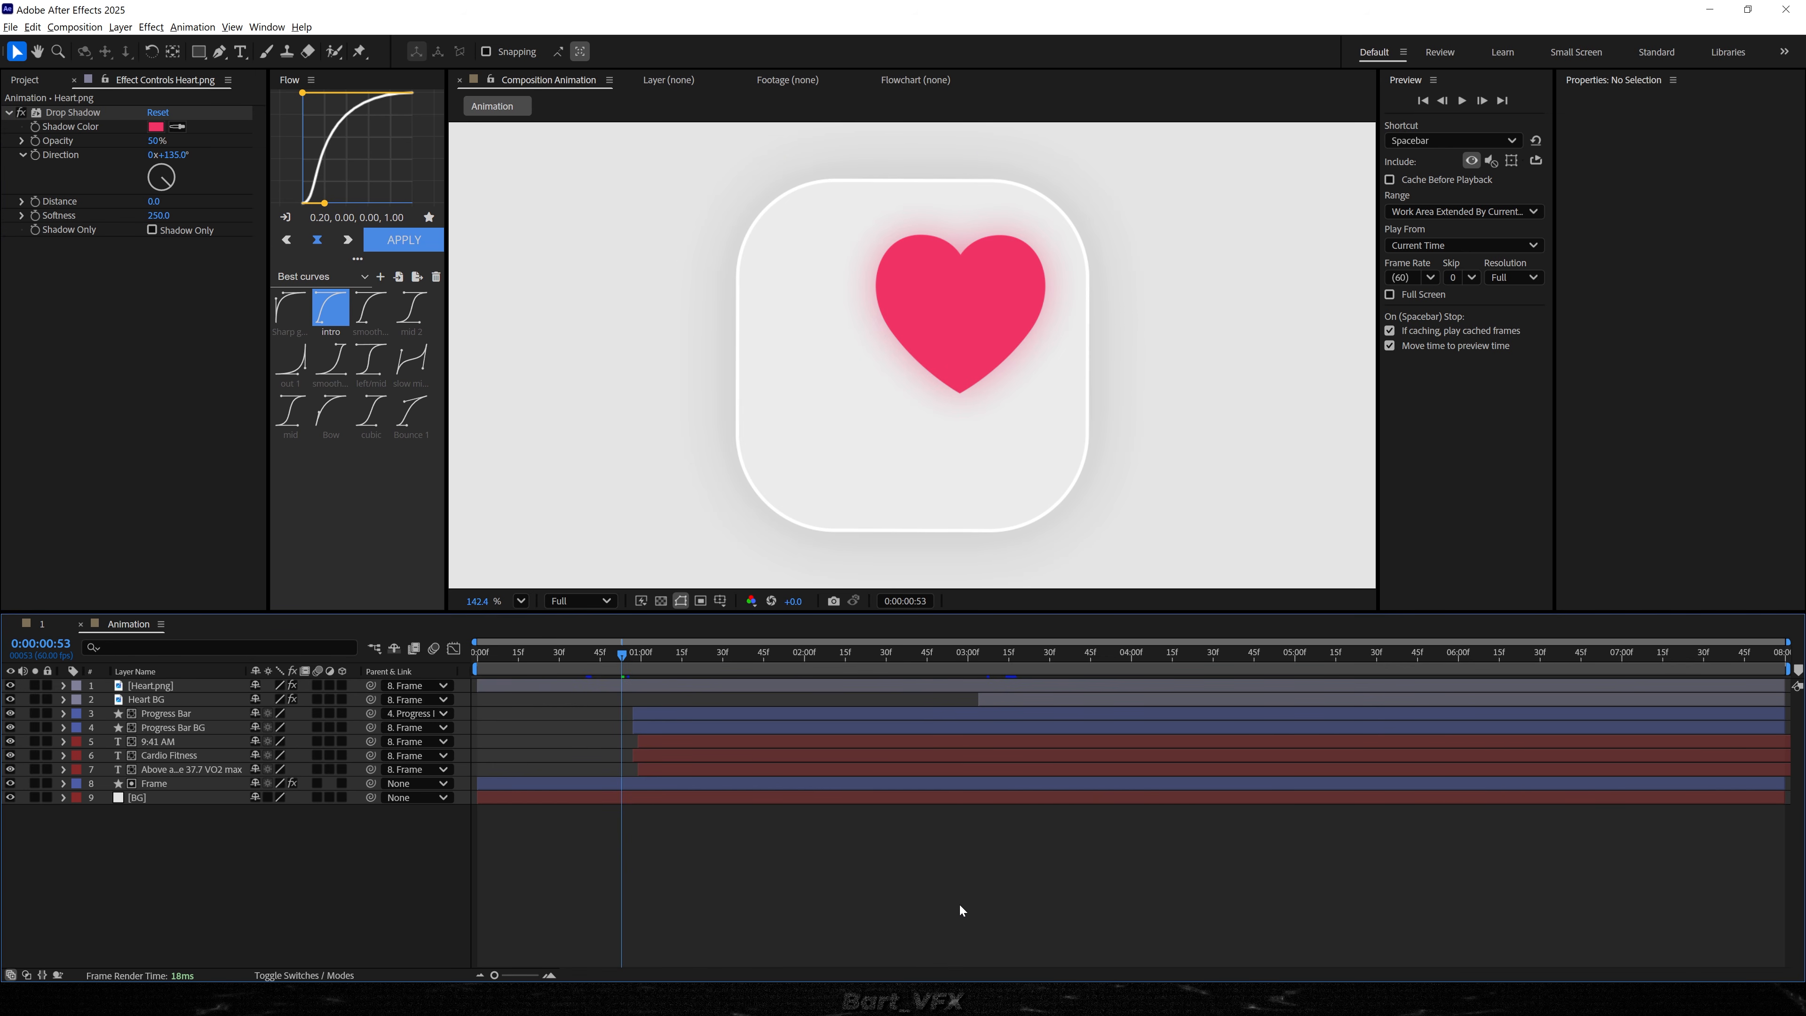
key("shift+slash")
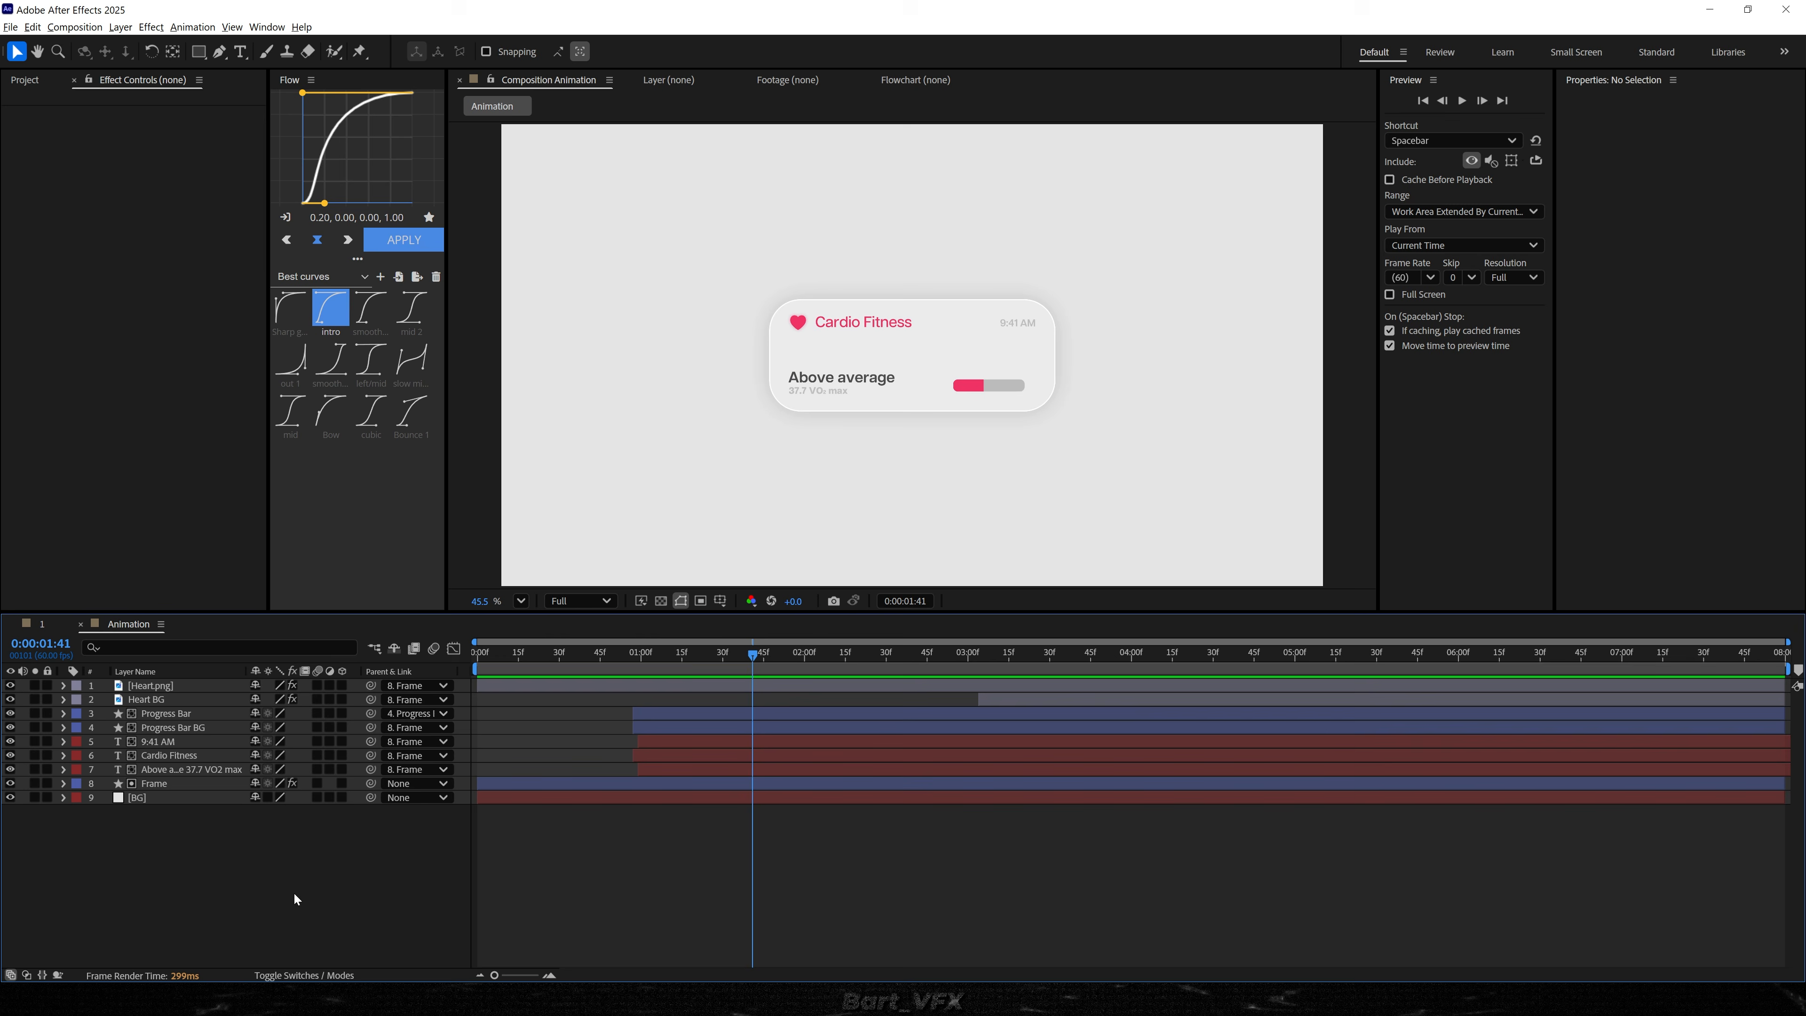
- Shift the position keyframes of "Frame" around 1:00 about two frames earlier and preview the card's widening
left_click(164, 783)
key("u")
key("equal")
key("equal")
key("equal")
left_click_drag(685, 669, 747, 667)
mouse_move(861, 869)
left_mouse_down()
mouse_move(769, 882)
mouse_move(871, 867)
mouse_move(841, 869)
left_mouse_up()
left_click_drag(749, 667, 541, 668)
key("space")
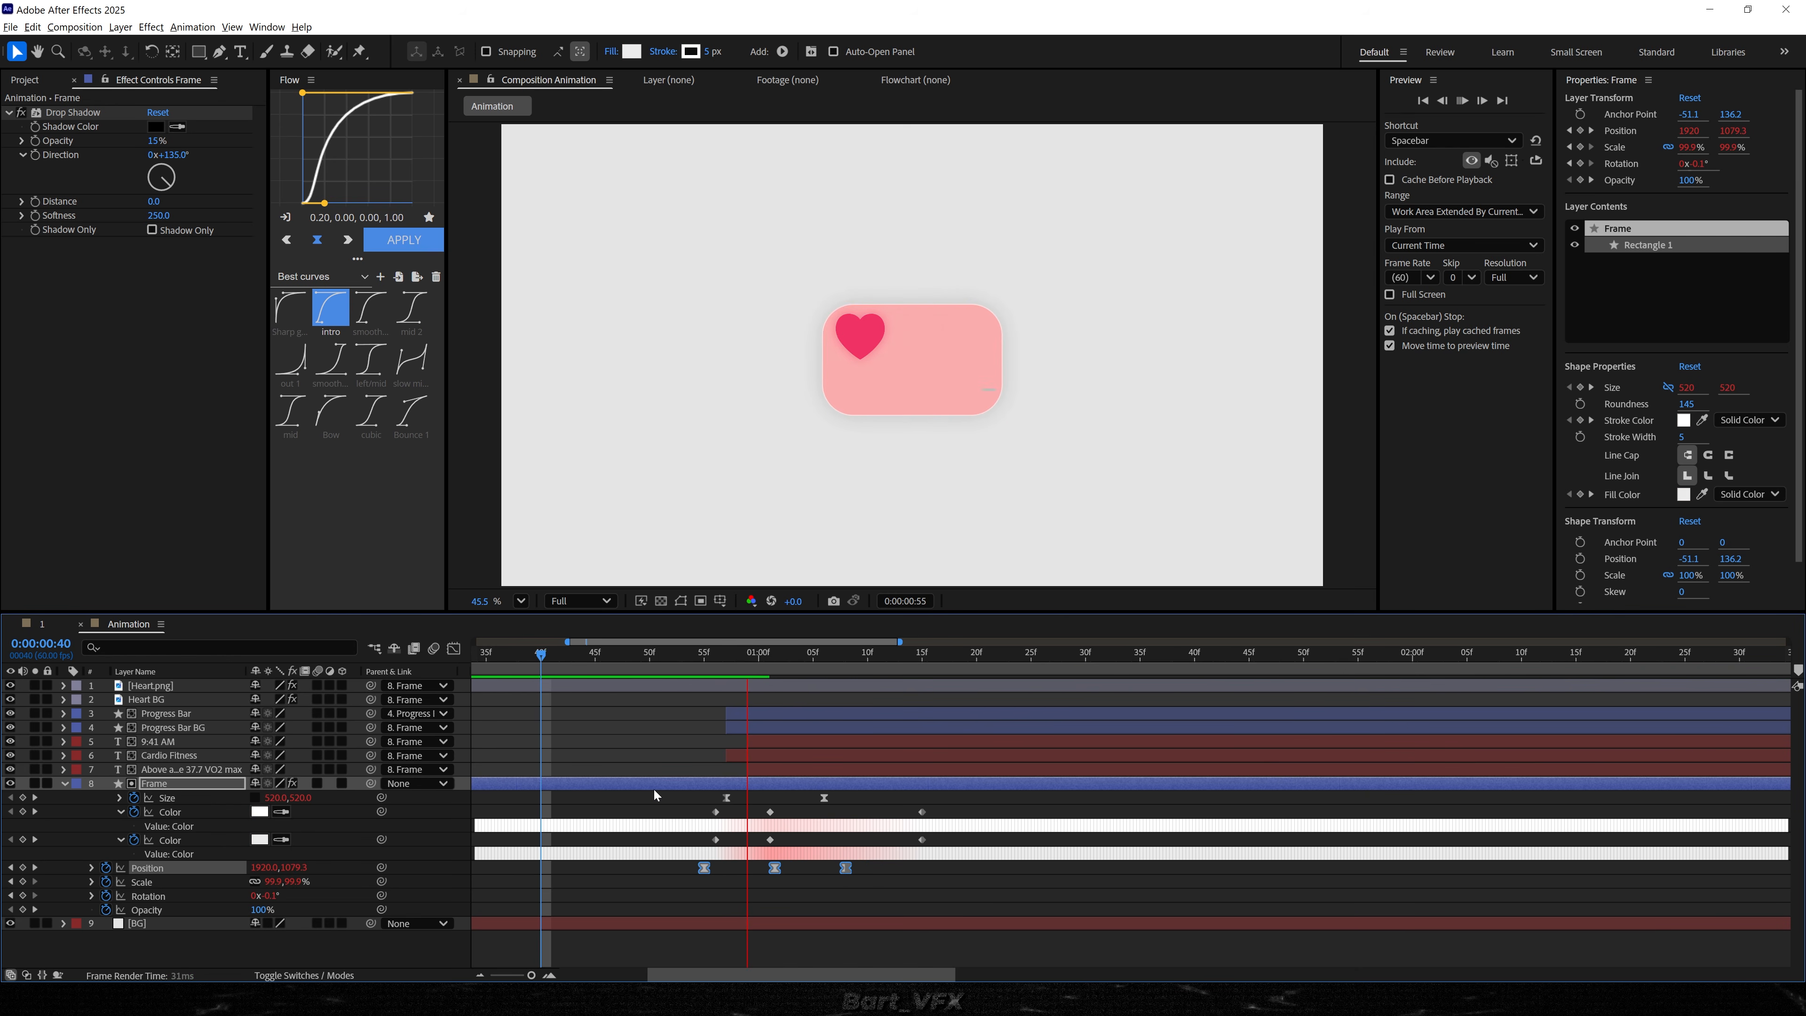
left_click_drag(1270, 807, 705, 850)
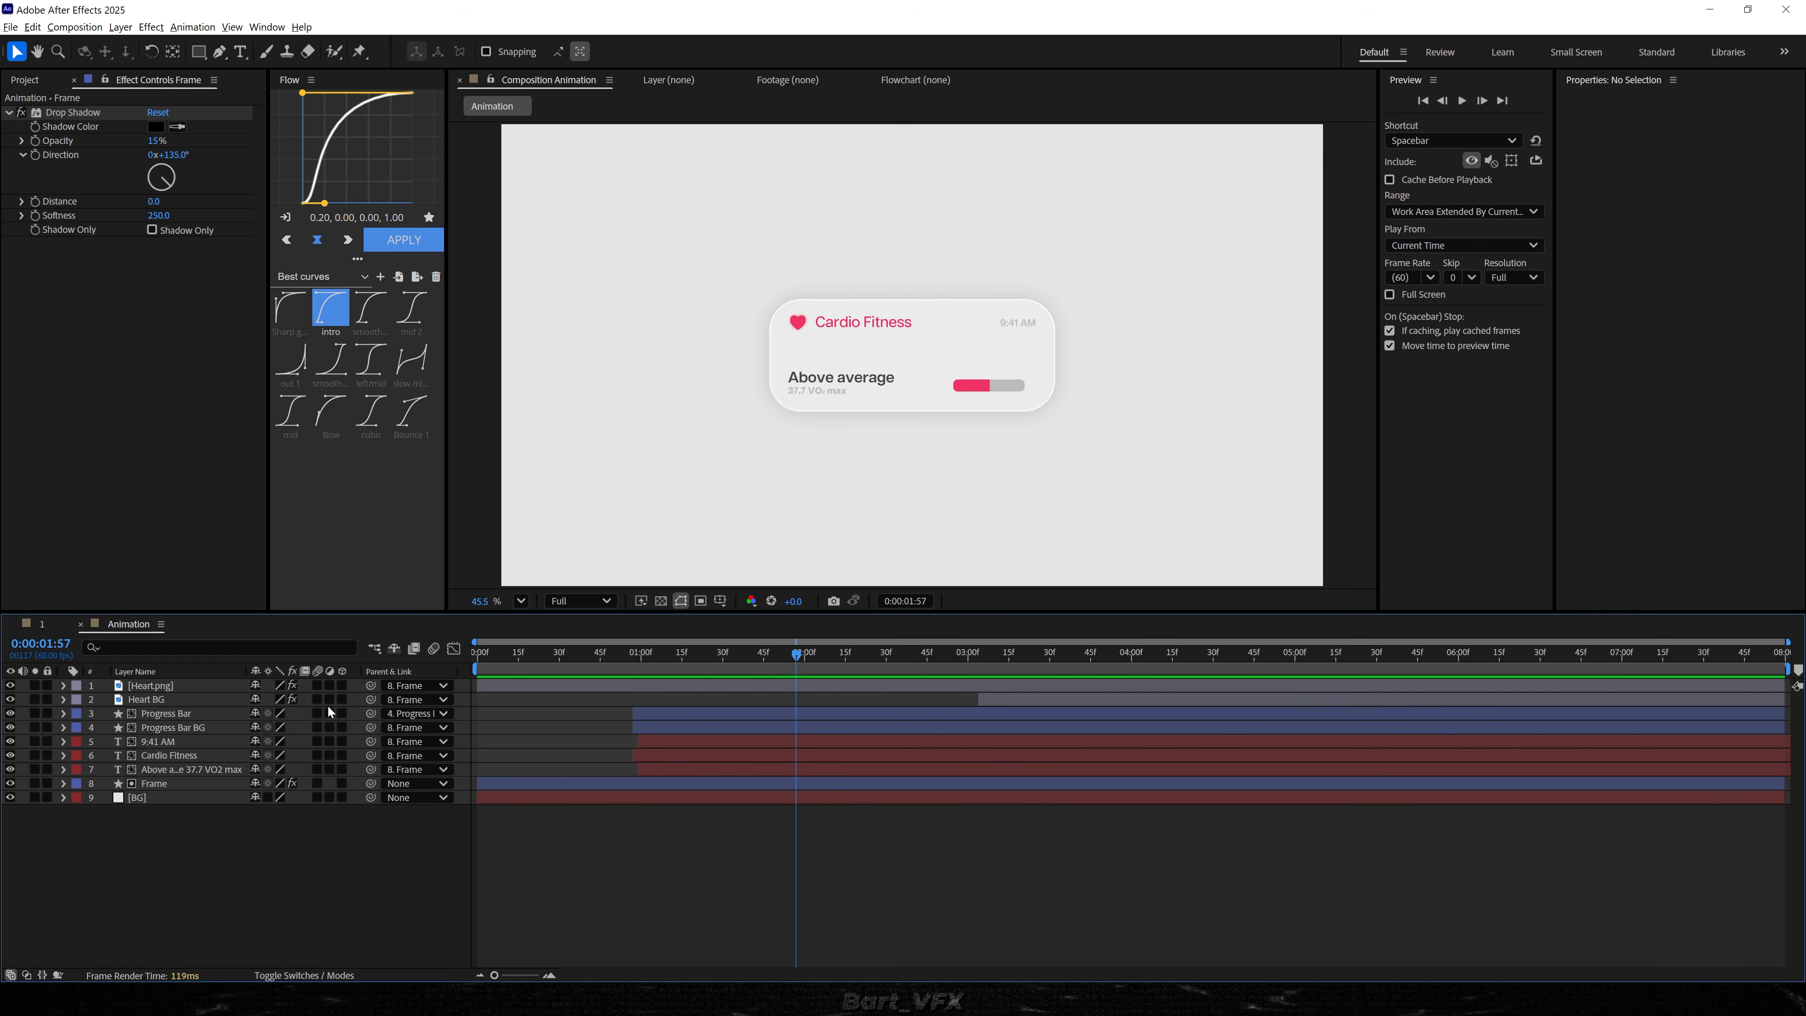
- Enable motion blur on all layers, end the work area at about 4:34 and preview the animation from the start
left_click_drag(322, 685, 317, 798)
key("space")
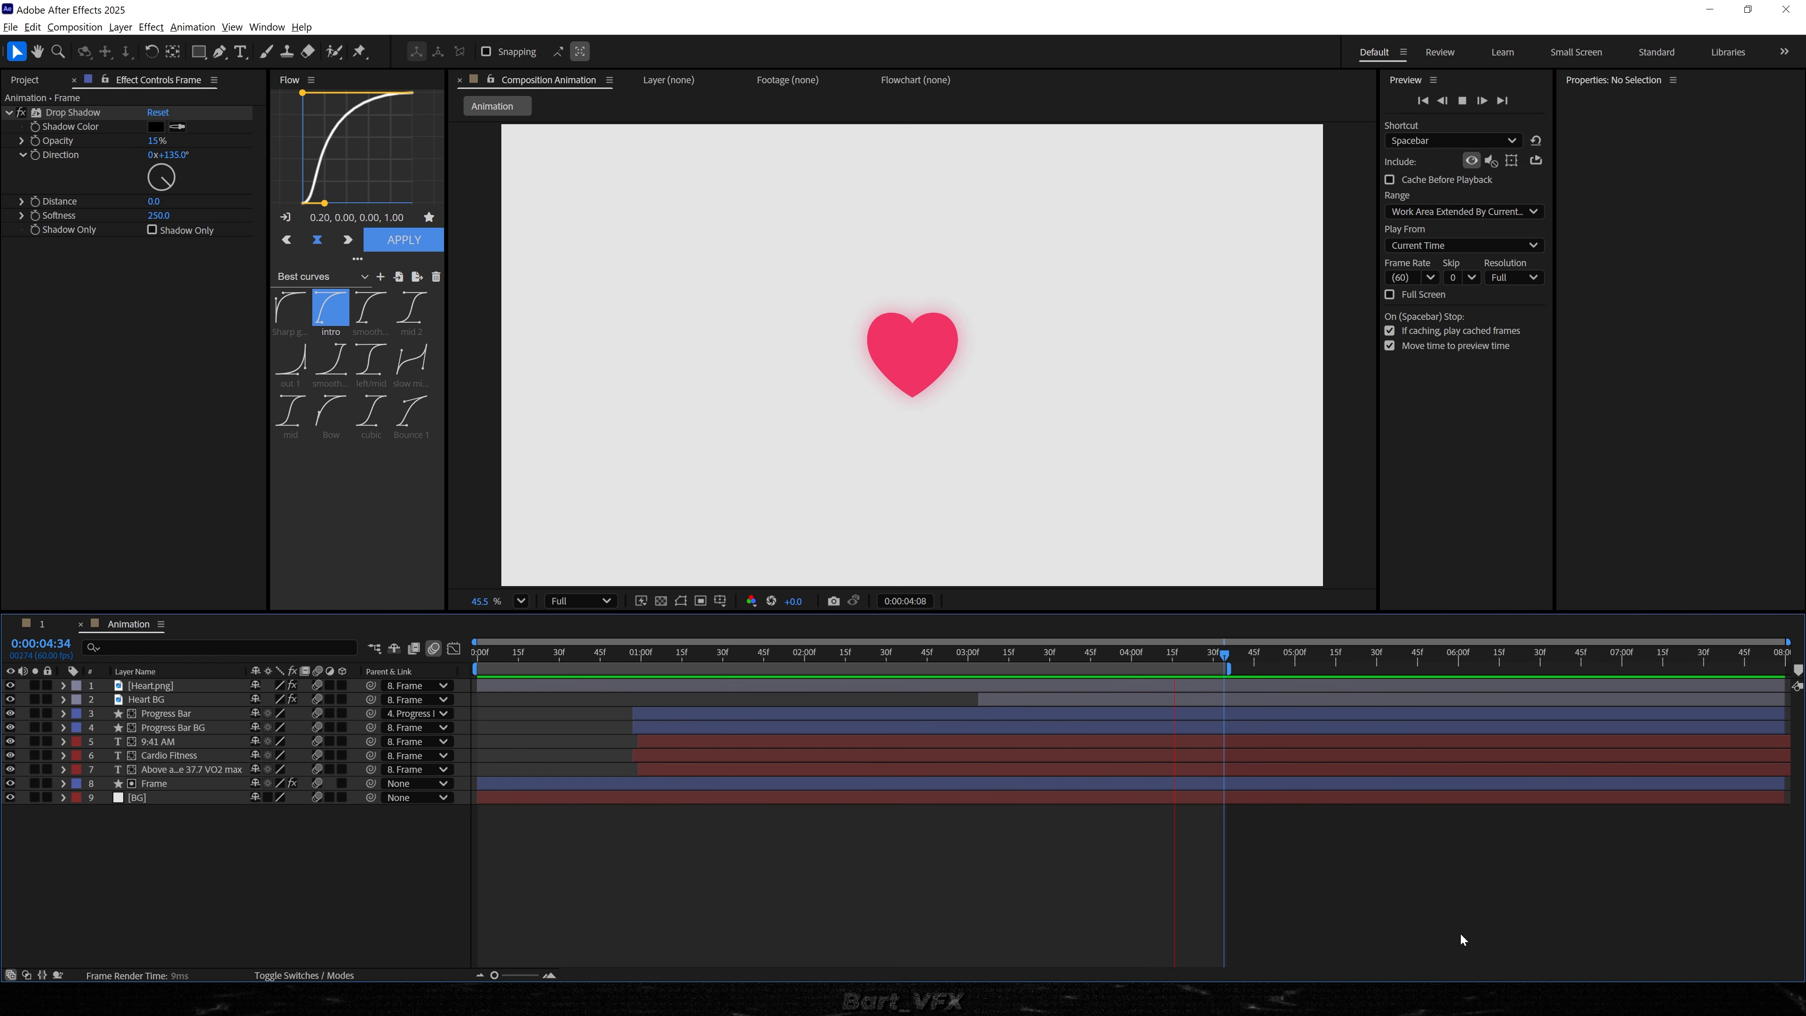
left_click_drag(807, 649, 475, 714)
key("space")
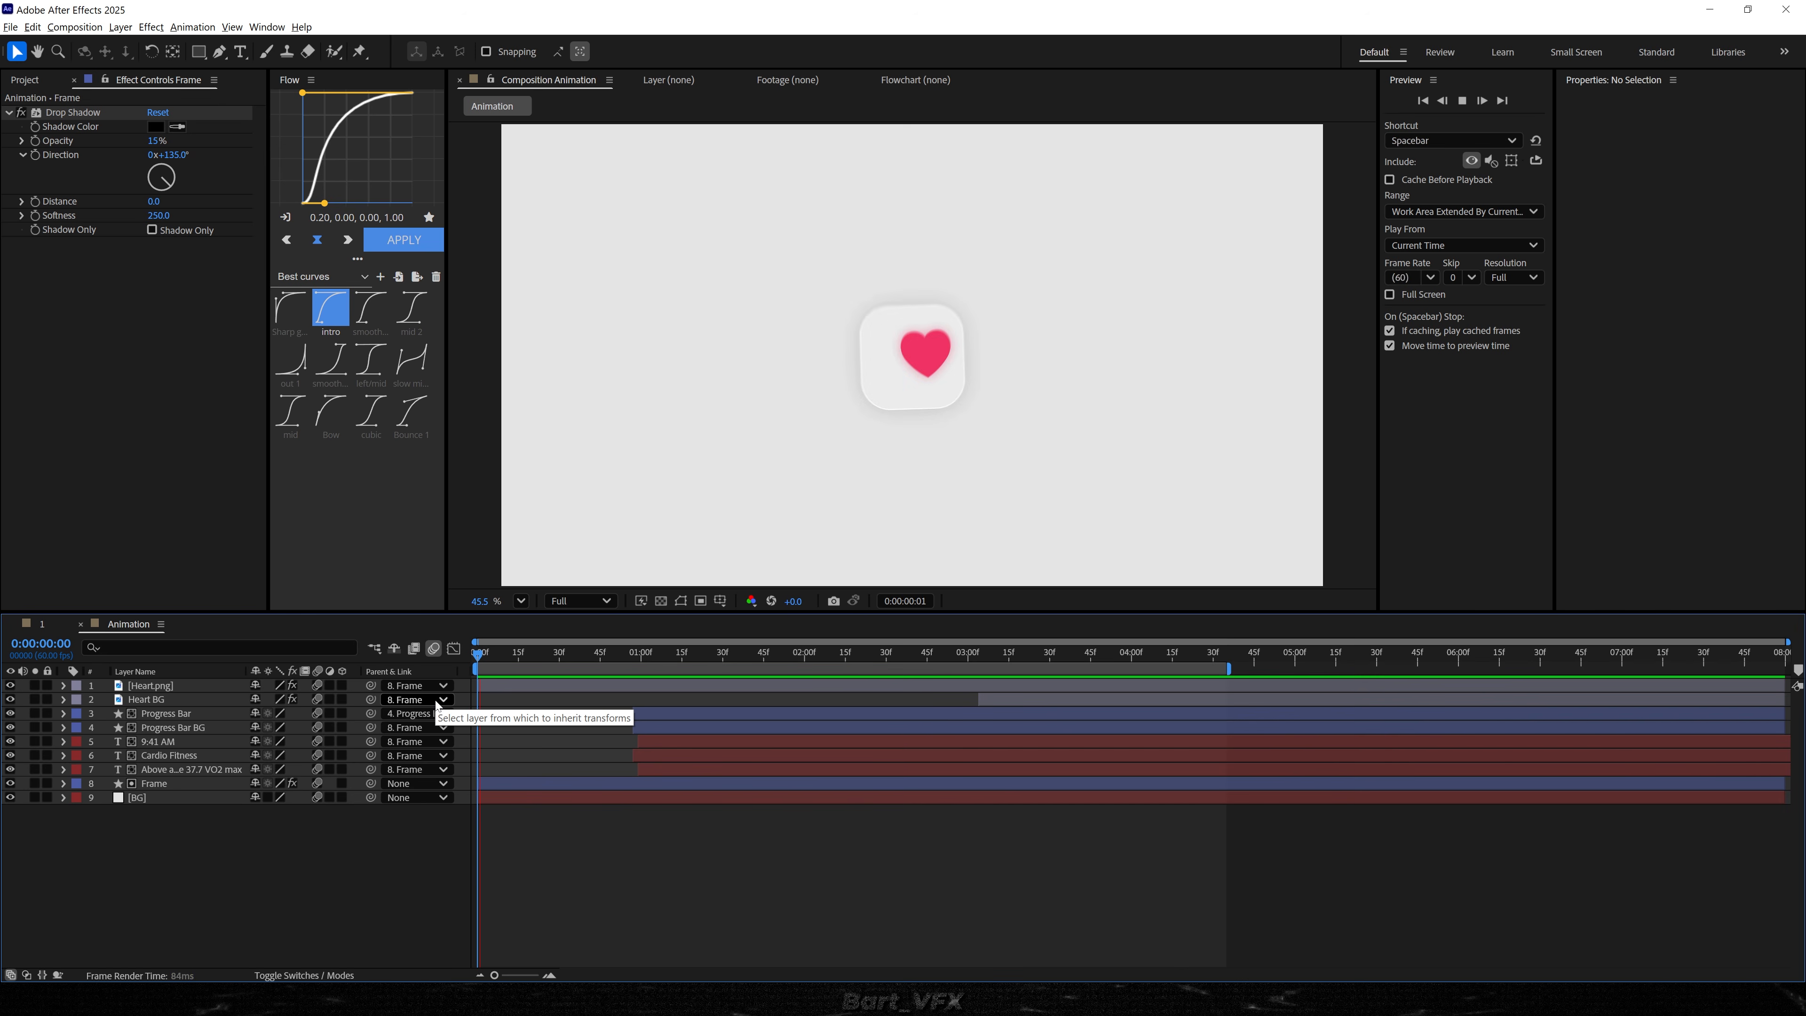
left_click(917, 923)
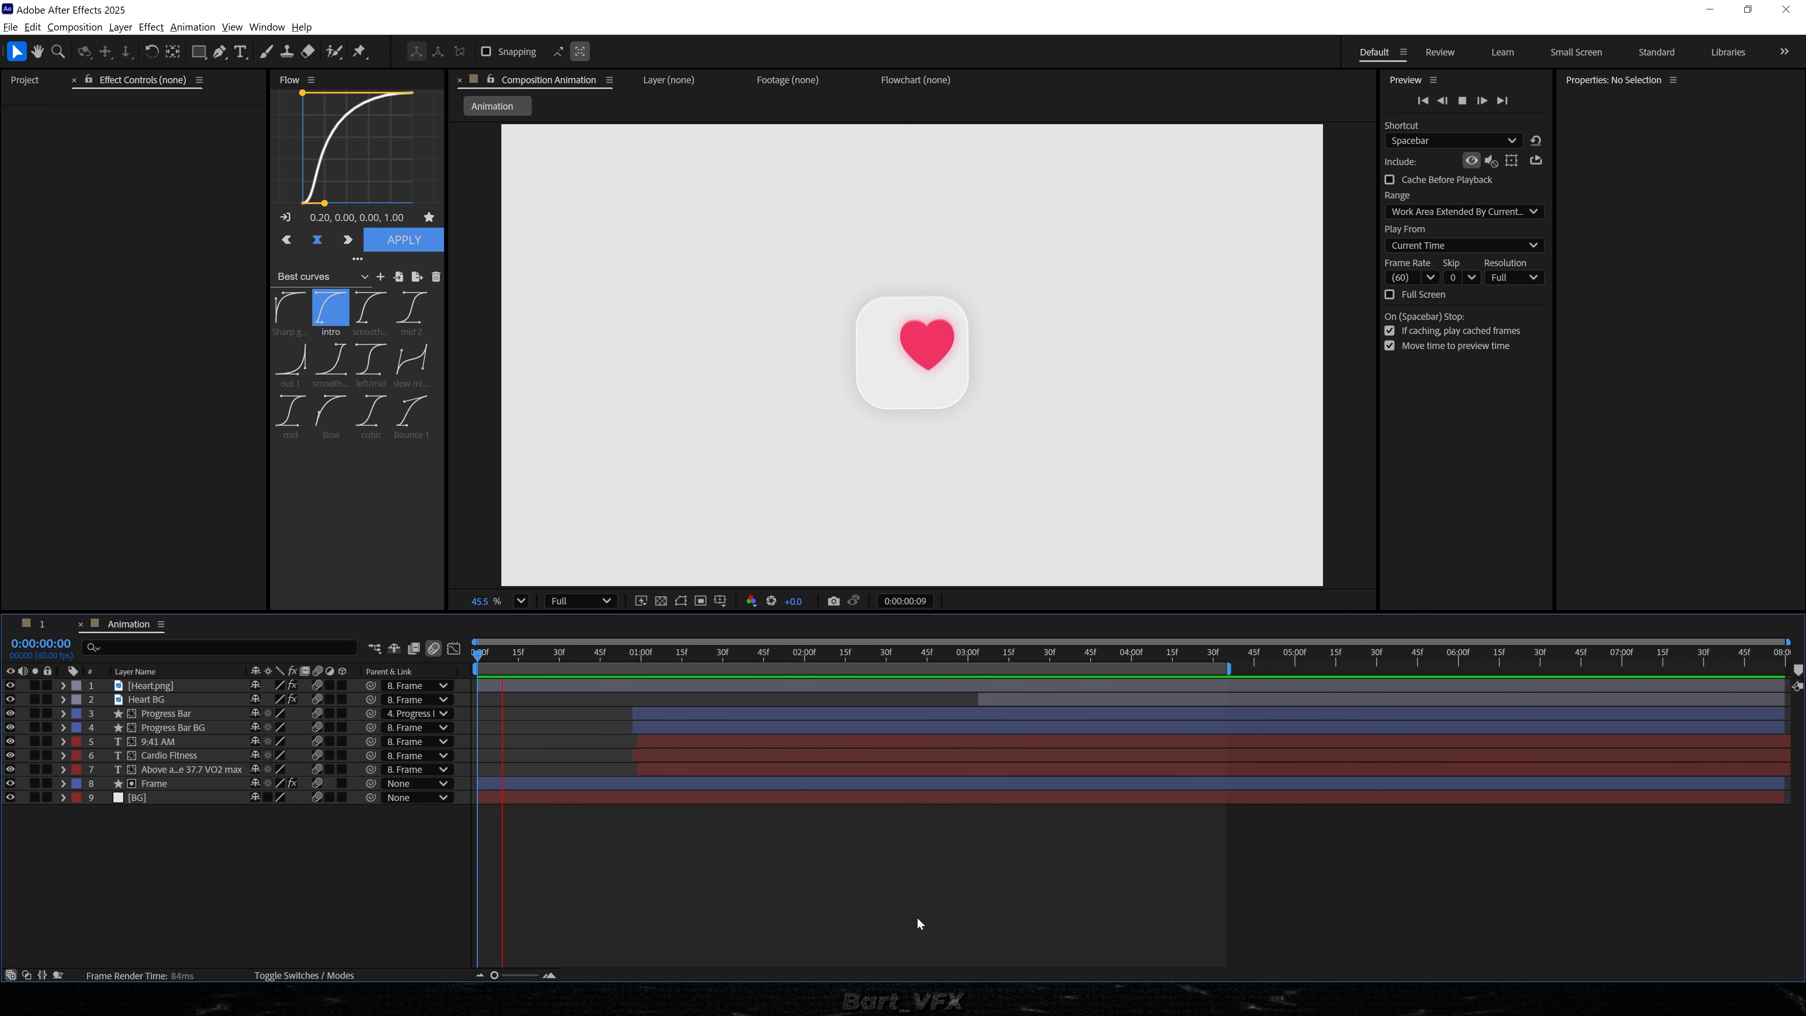